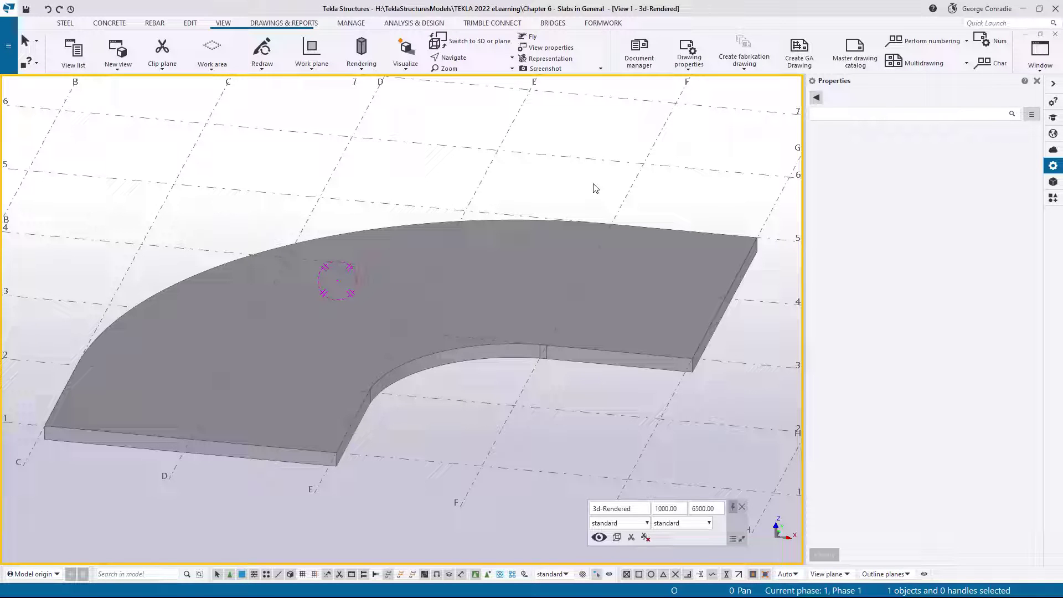
View the curved slab in plan and inspect the corner chamfer settings of its outer arc's middle point.
middle_drag(463, 360, 468, 356)
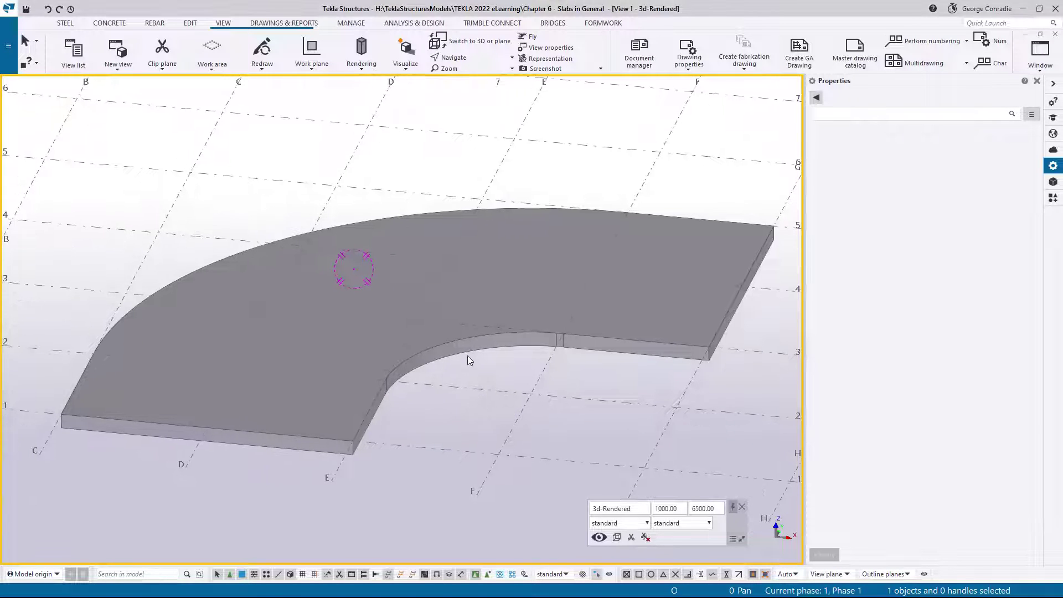
key(ctrl+p)
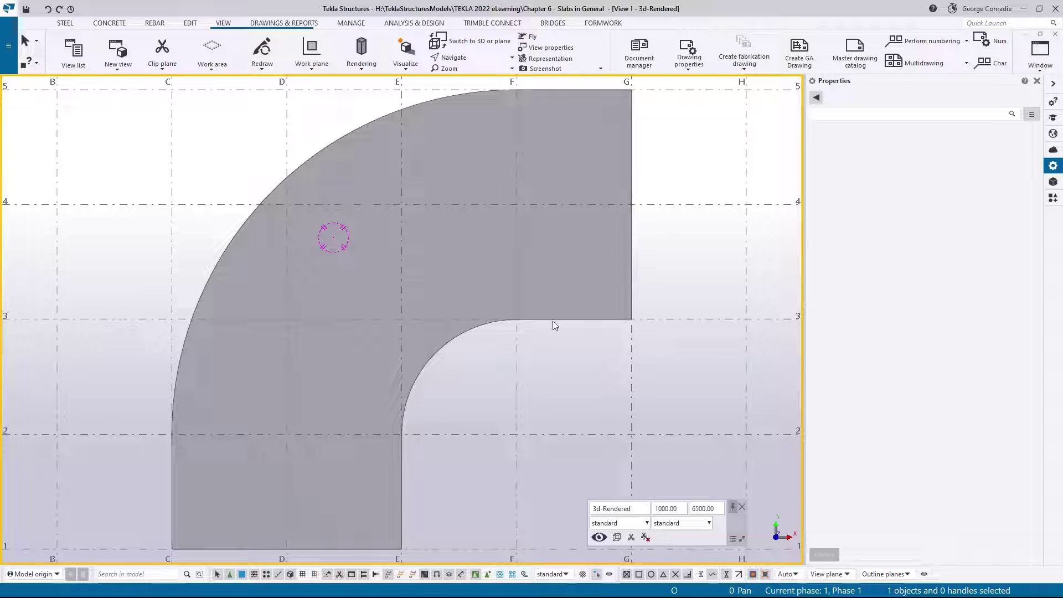
click(433, 356)
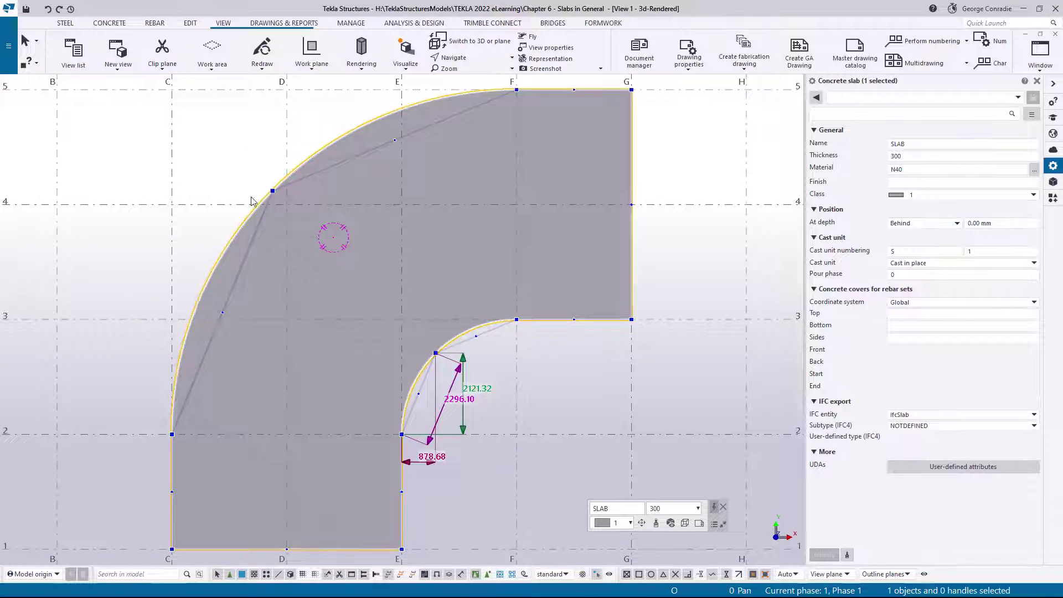
click(272, 191)
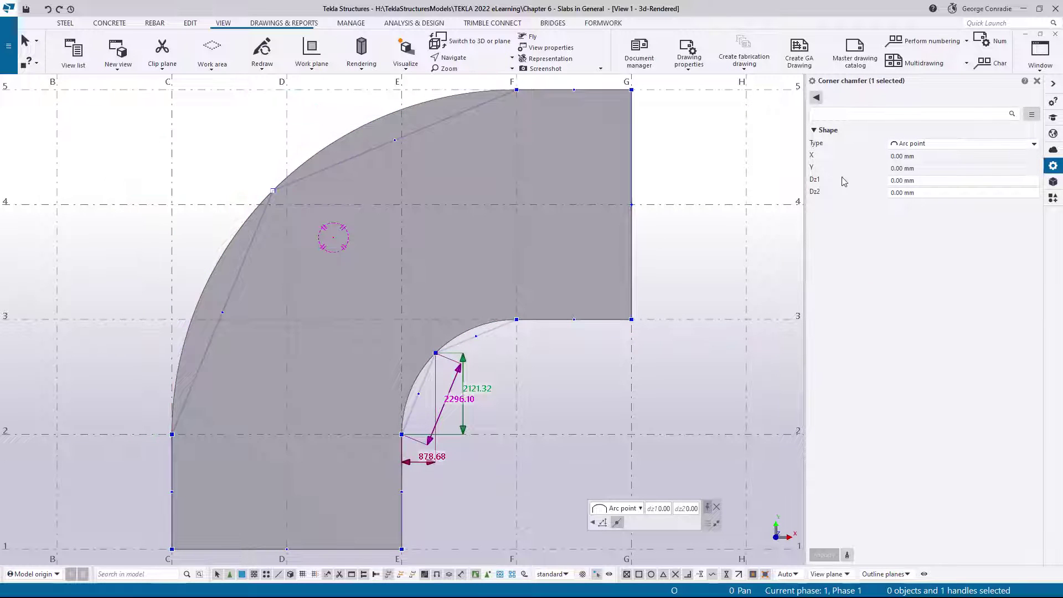
click(437, 354)
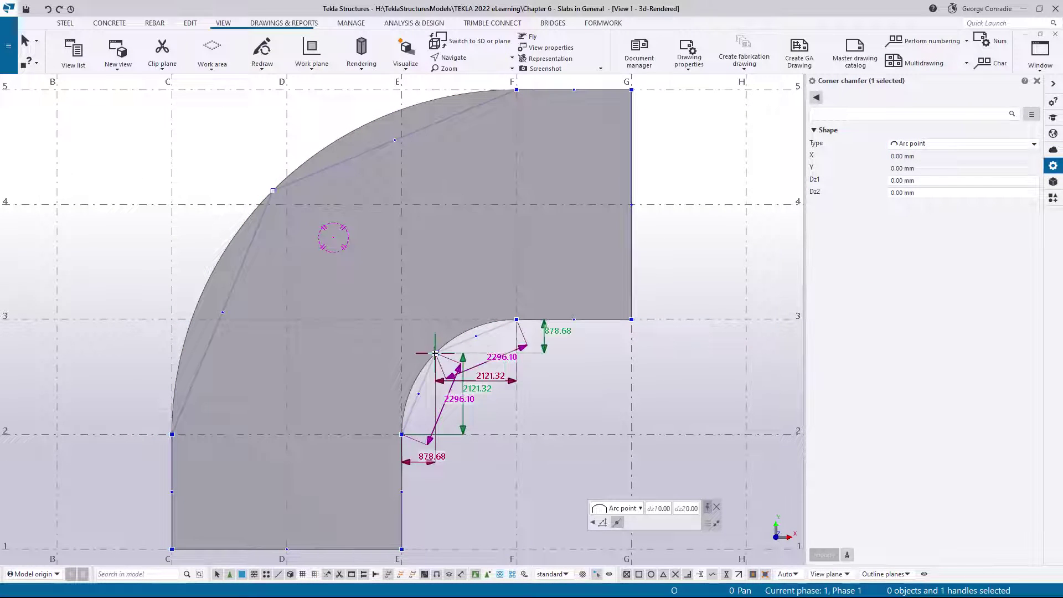
click(716, 331)
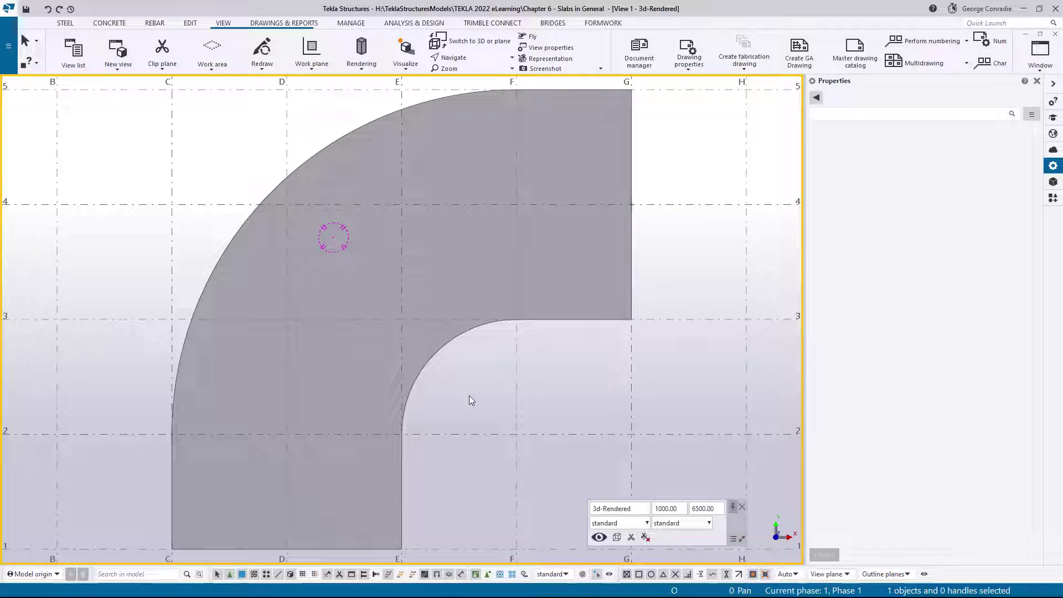
Return to the 3D view and set its cast in place parts representation to Separated.
key(ctrl+p)
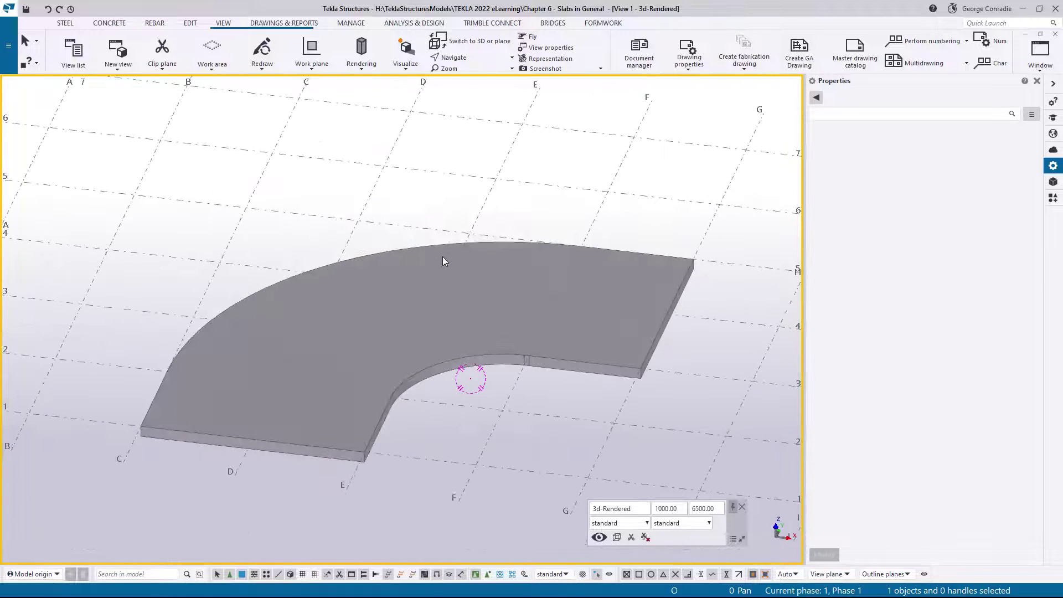
scroll(452, 408, up, 5)
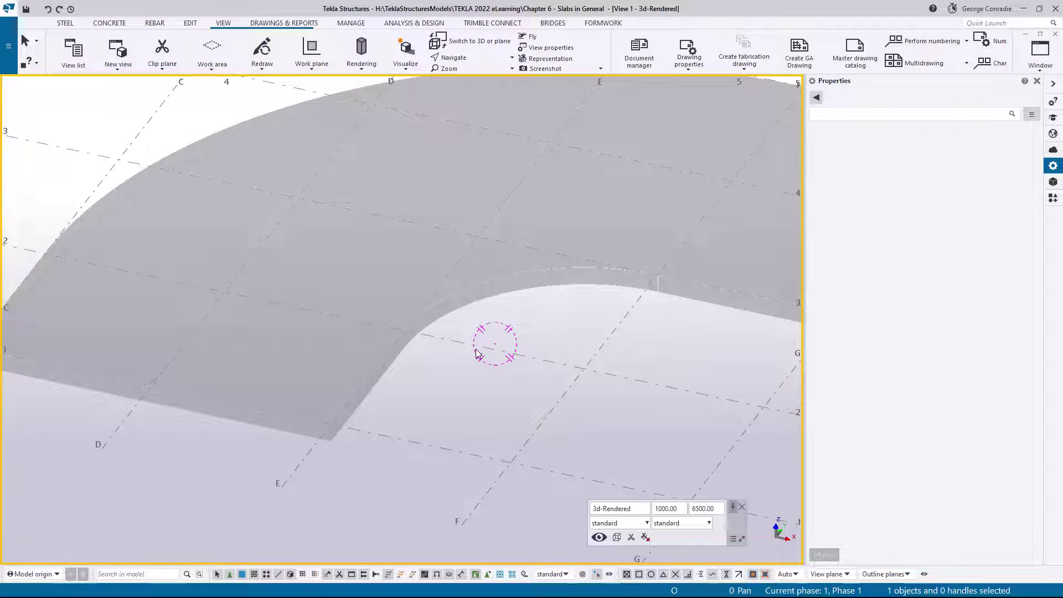
scroll(479, 353, down, 5)
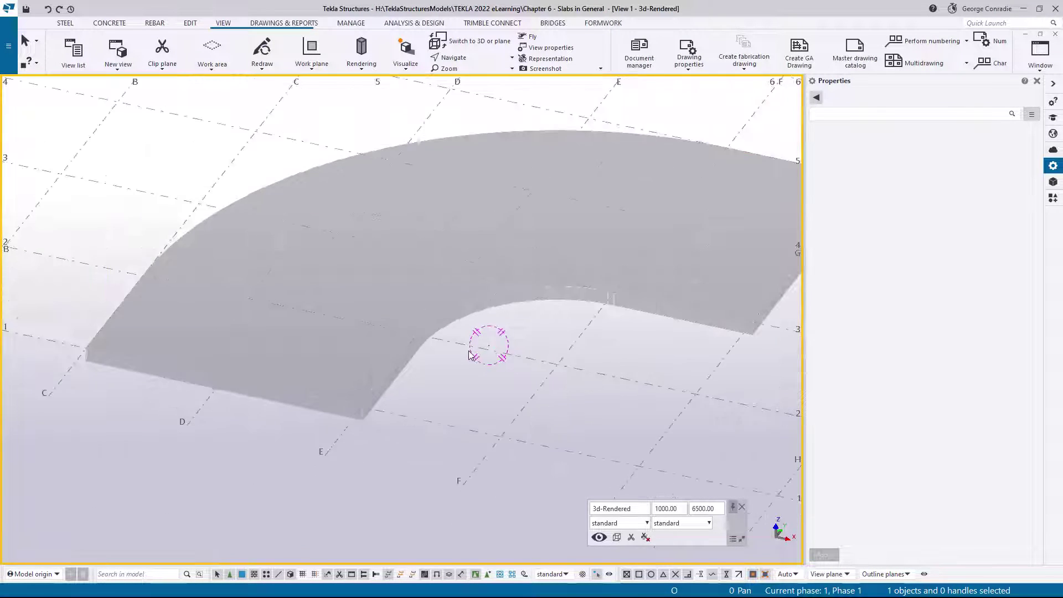
scroll(441, 347, up, 3)
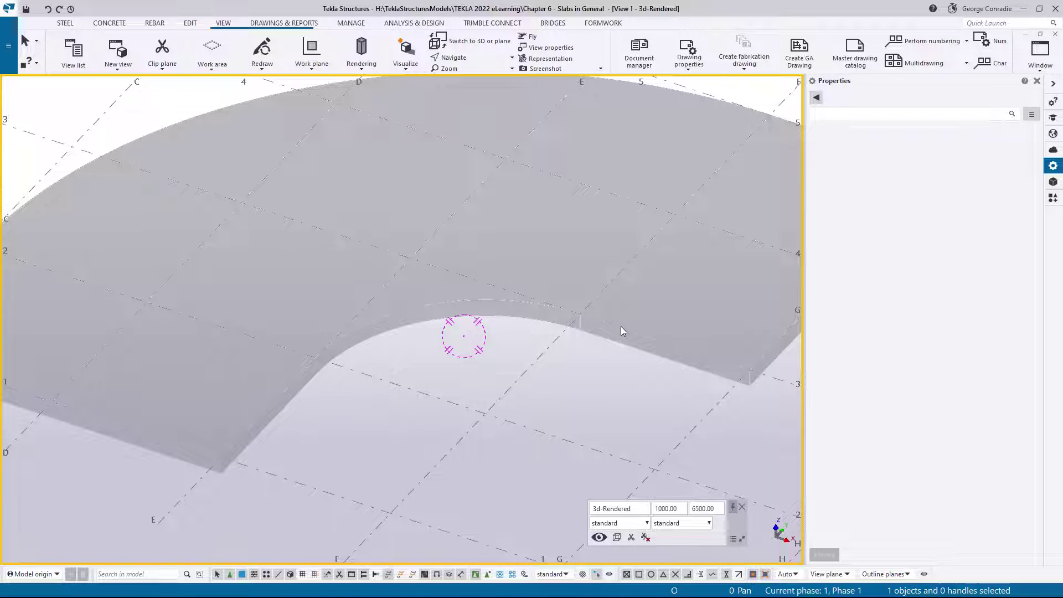
double_click(420, 355)
click(313, 311)
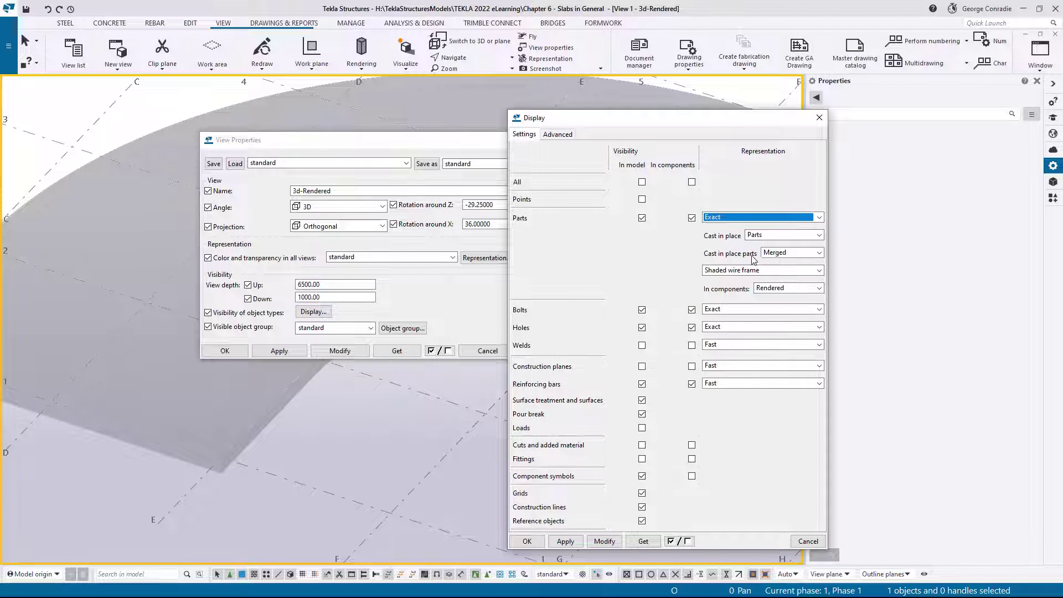
click(778, 253)
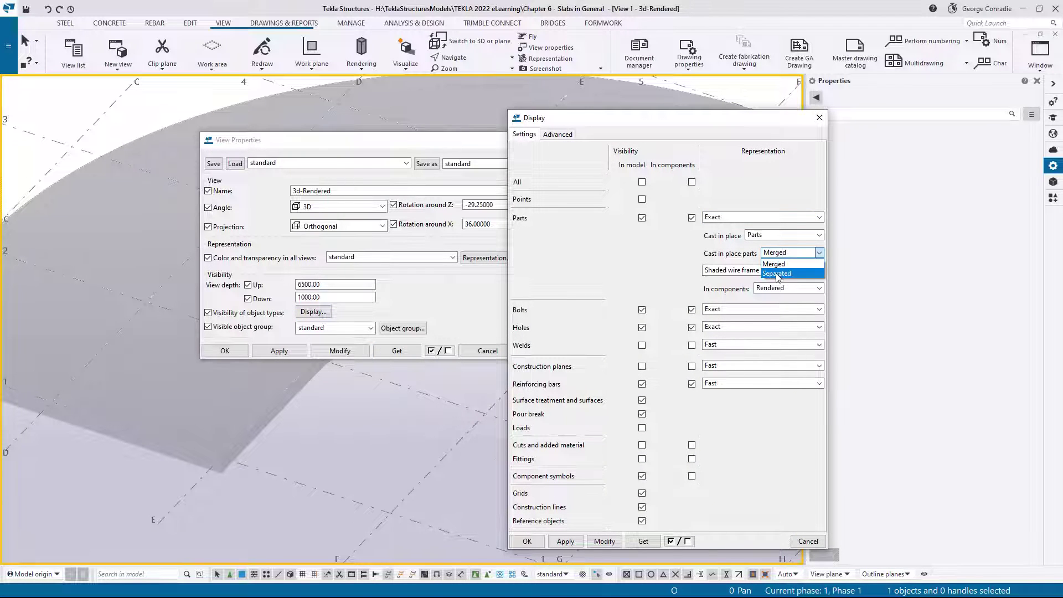
click(778, 274)
click(603, 542)
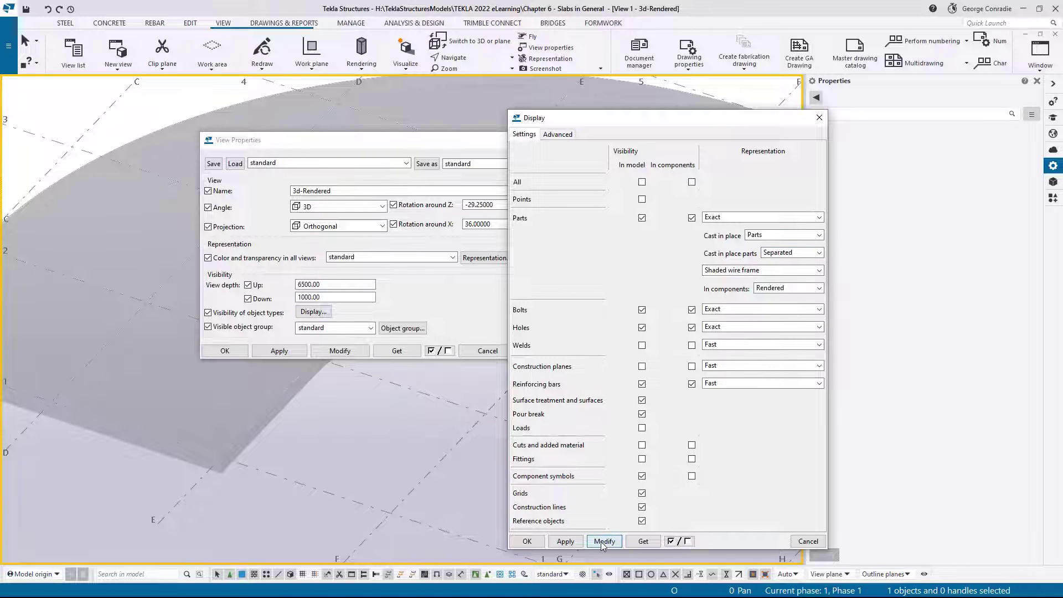
click(528, 541)
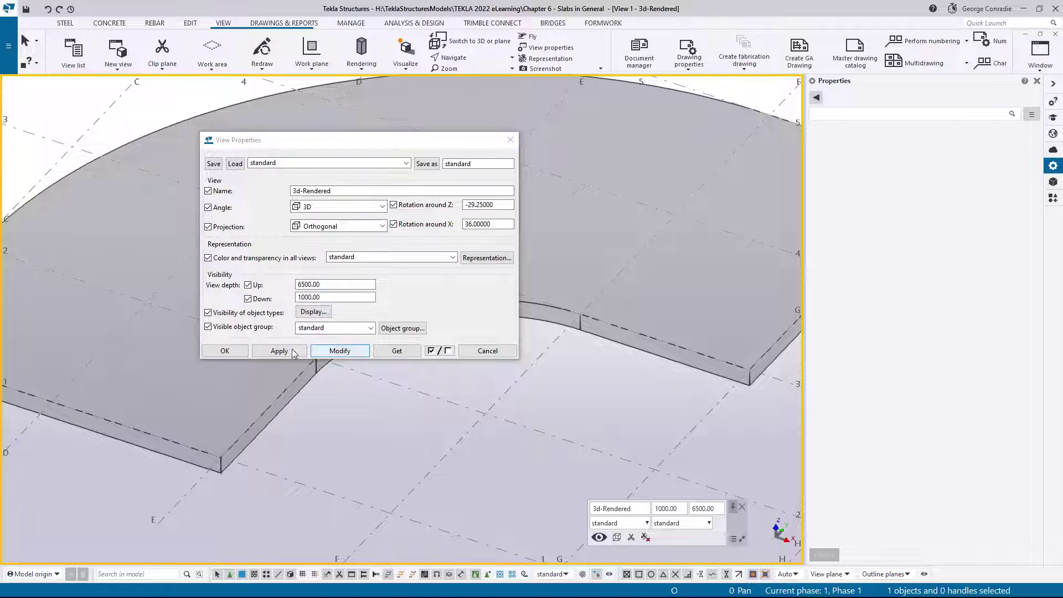
click(225, 351)
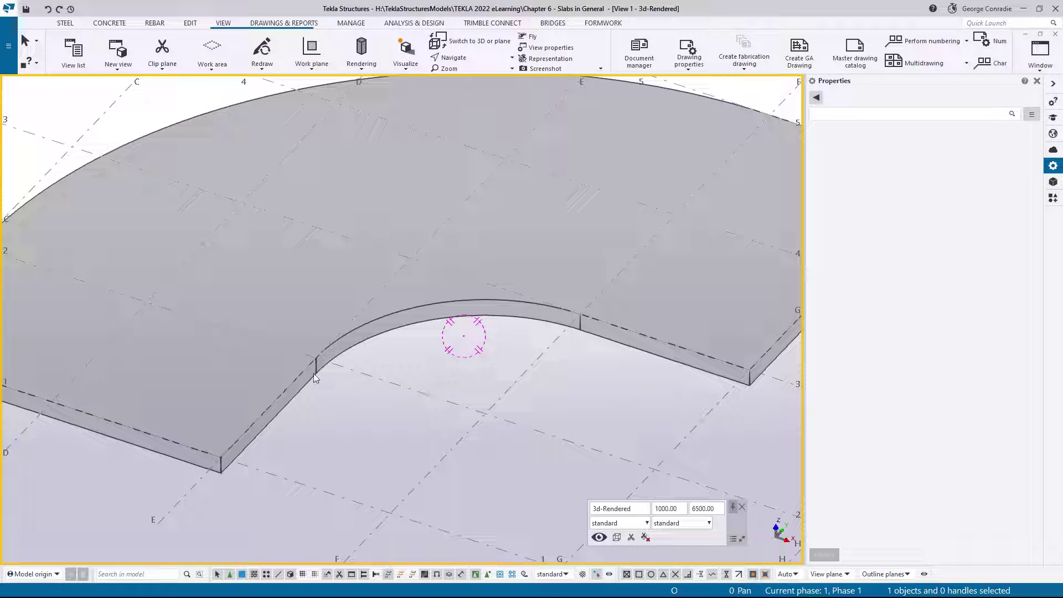
Start a crossing rebar set and choose the grade N, size 16 main bar from the rebar catalogue.
scroll(334, 357, down, 2)
middle_drag(338, 381, 360, 363)
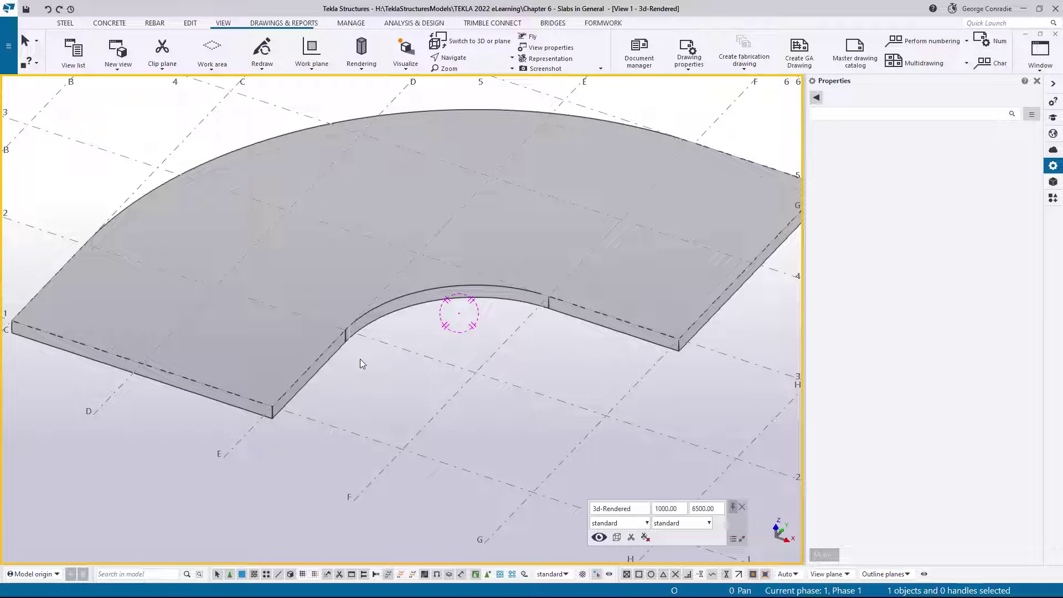
scroll(358, 357, up, 5)
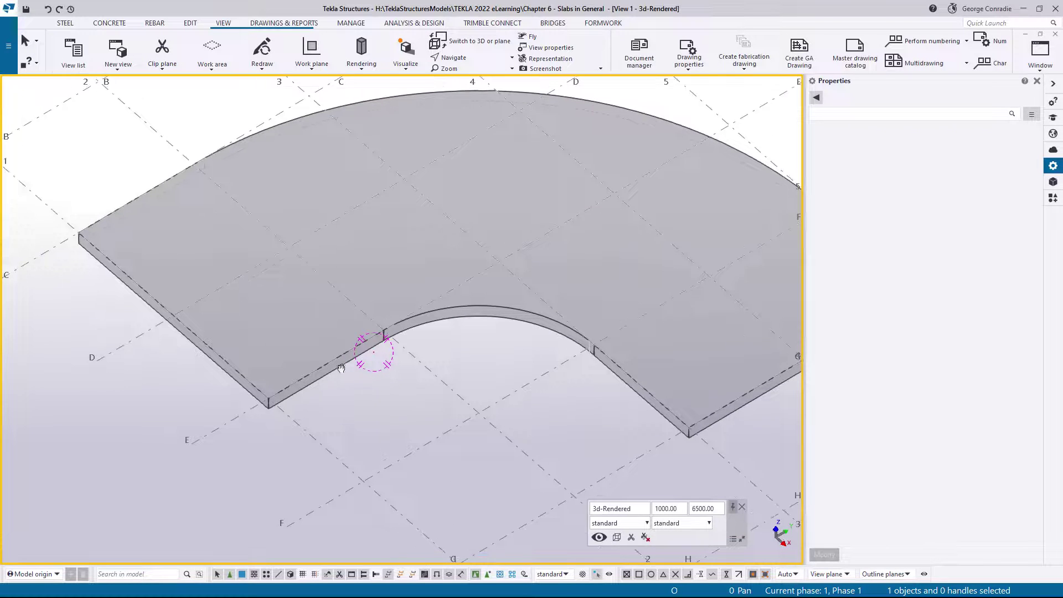
scroll(341, 368, down, 3)
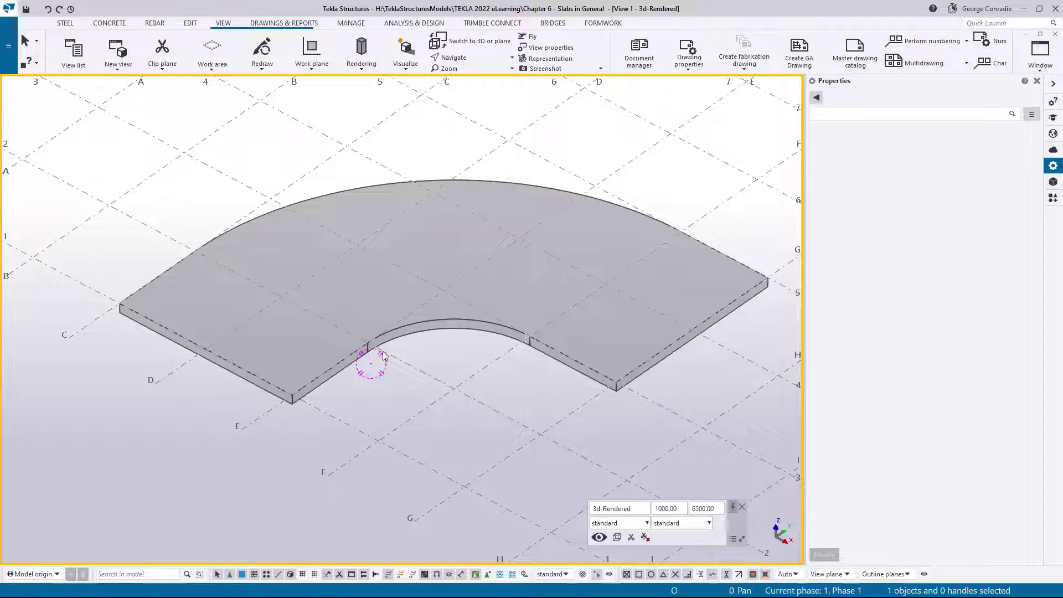
click(154, 23)
click(85, 44)
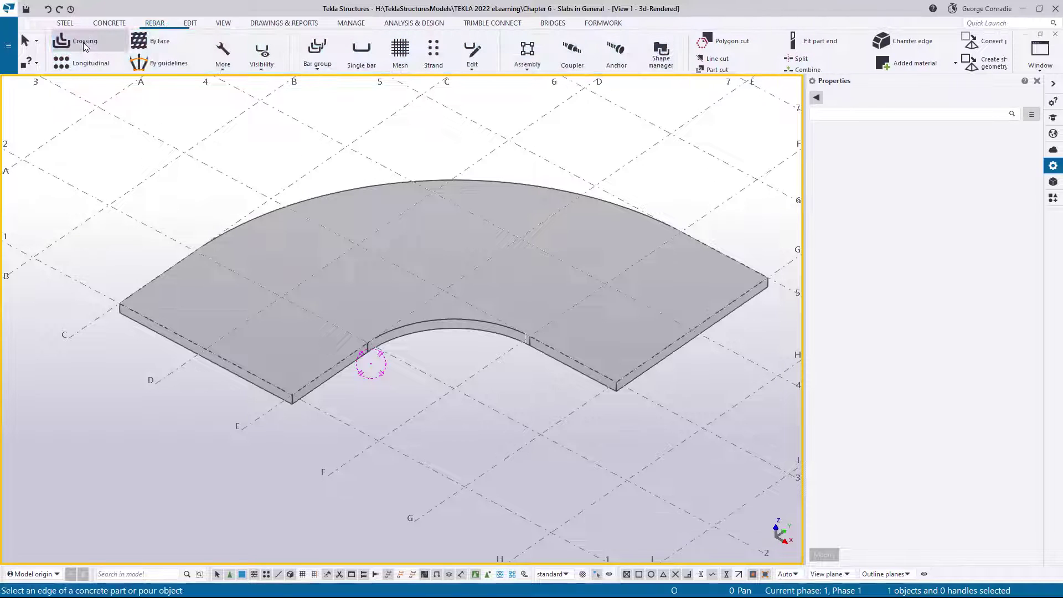
click(1021, 172)
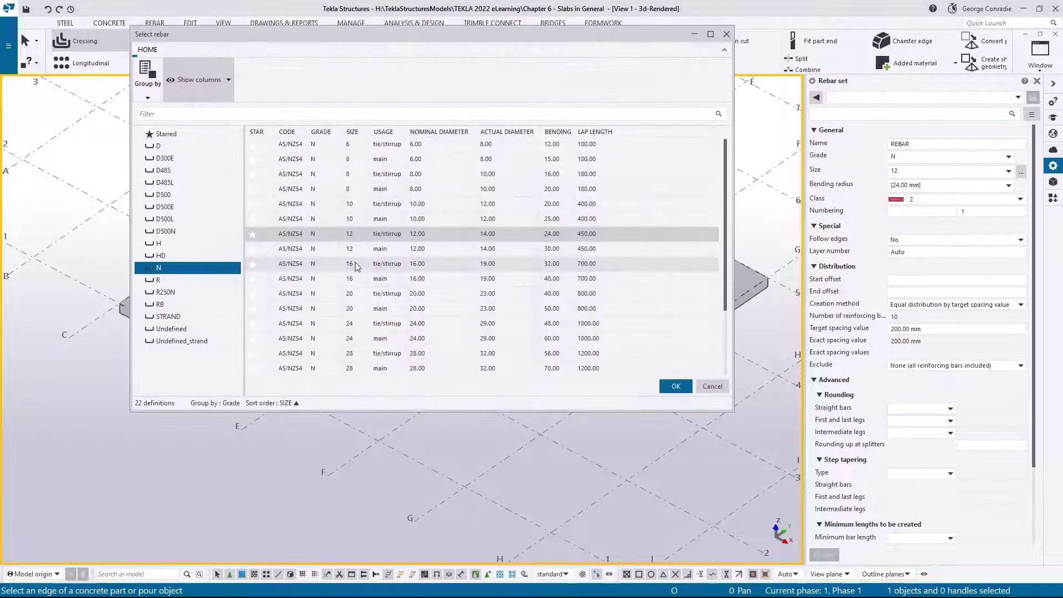
double_click(363, 279)
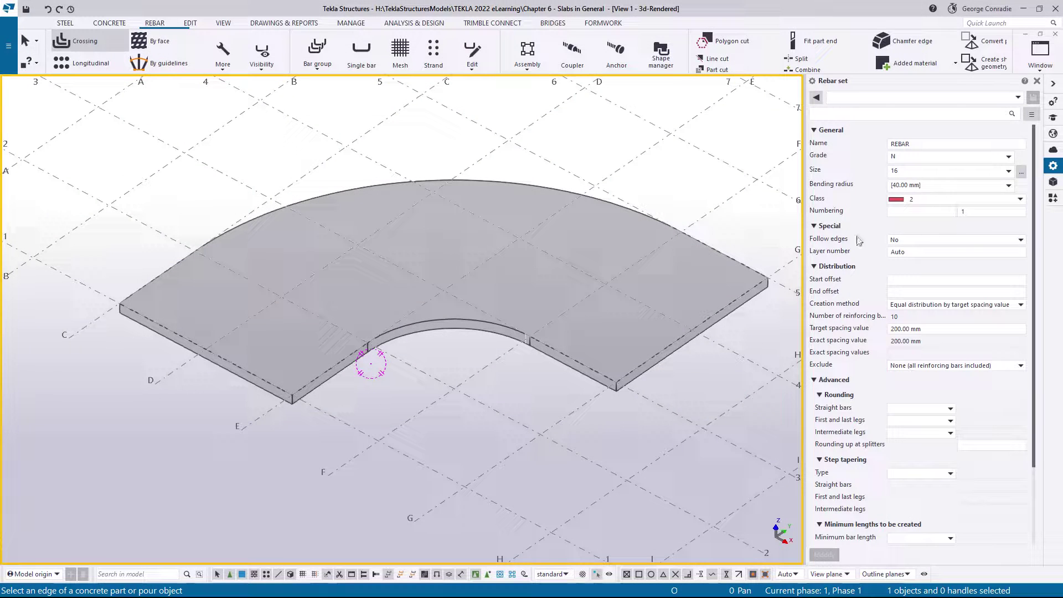
Set the rebar set's target spacing value to 300 mm.
click(928, 200)
click(928, 200)
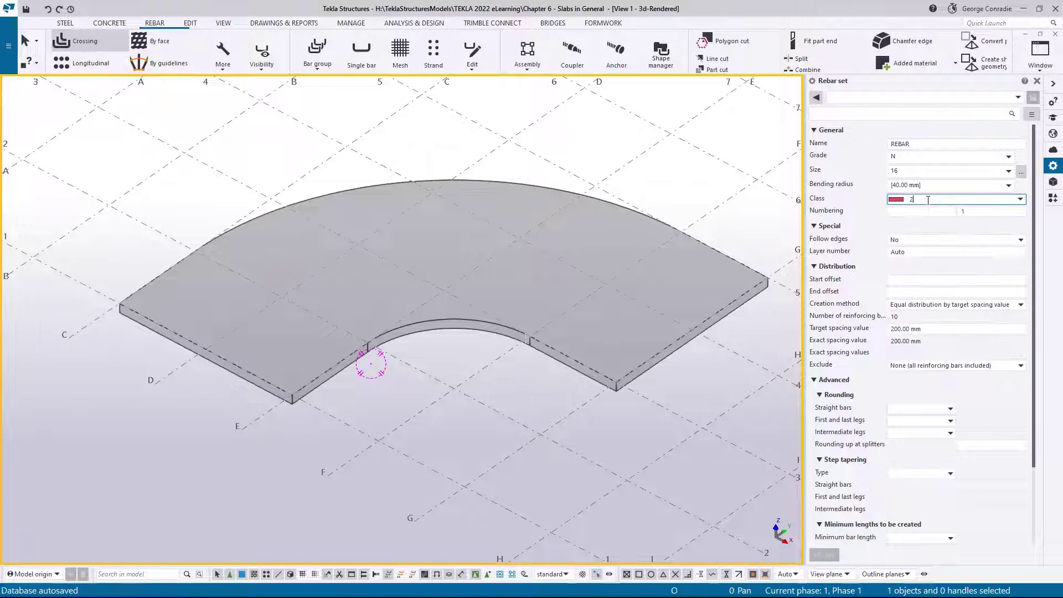
click(921, 281)
drag(924, 329, 830, 341)
text(300)
key(Return)
Place the crossing bar shape across the slab's straight end between grid lines 1 and 2, keeping only the bottom face.
scroll(288, 394, up, 3)
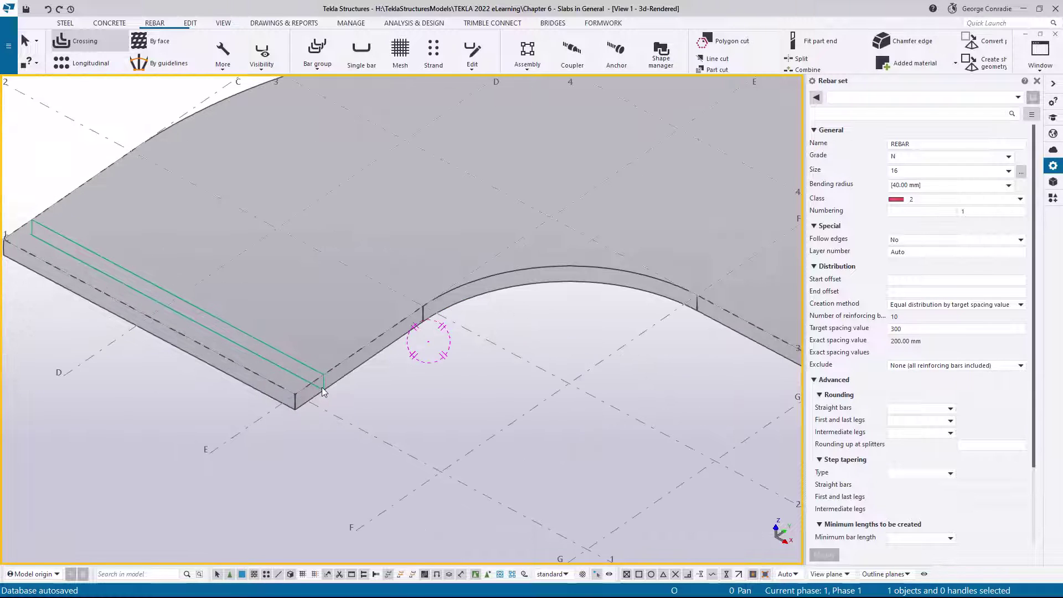
scroll(331, 390, down, 2)
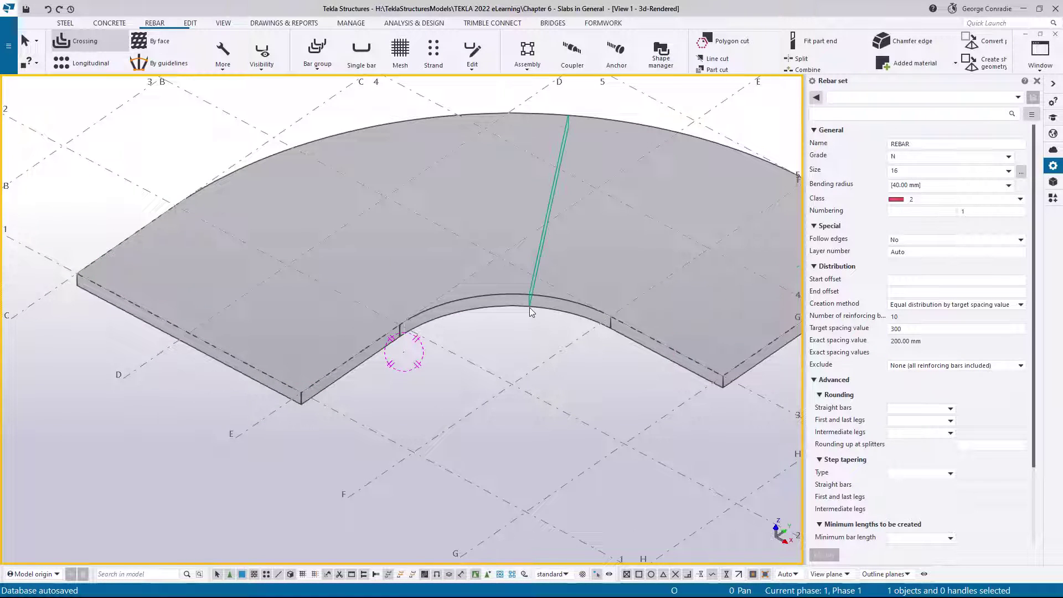
click(340, 377)
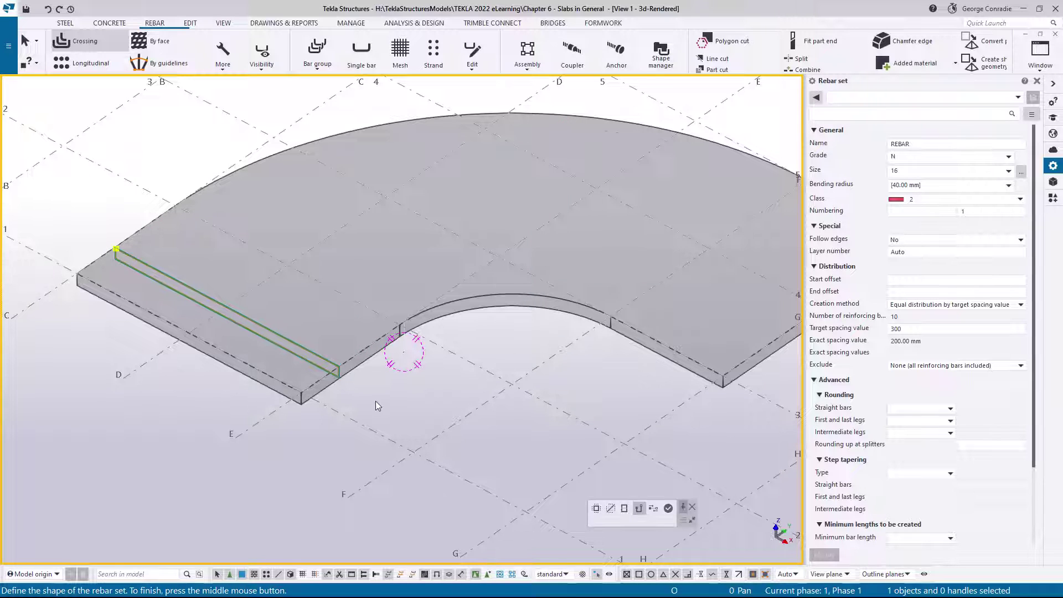
scroll(333, 382, up, 3)
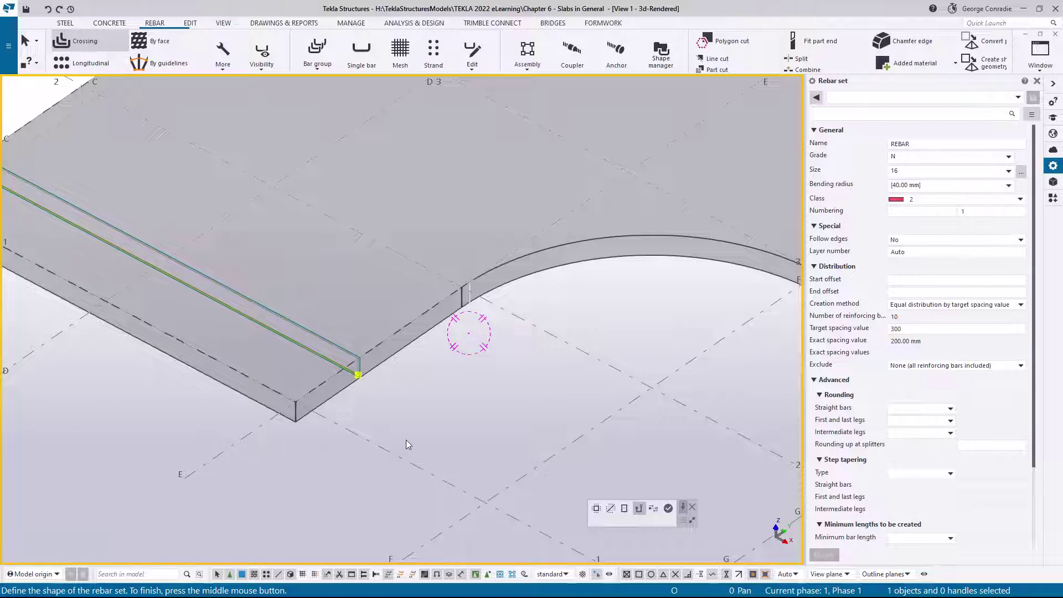
scroll(407, 440, down, 2)
middle_drag(407, 440, 431, 415)
scroll(430, 414, down, 3)
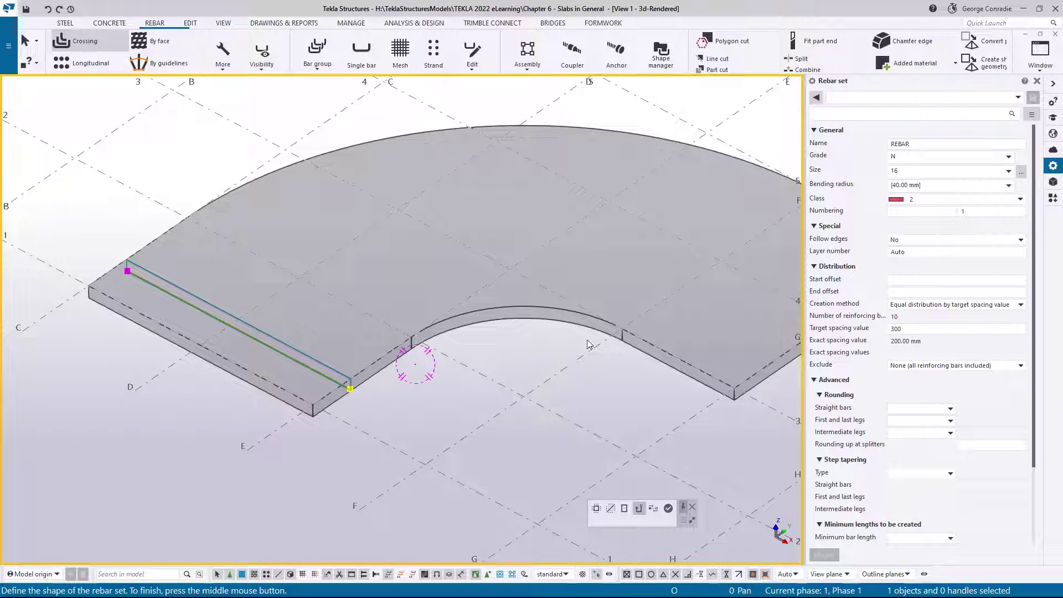
Shorten the distribution range to the start of the inner arc at grid line 2 and create the rebar set.
click(654, 511)
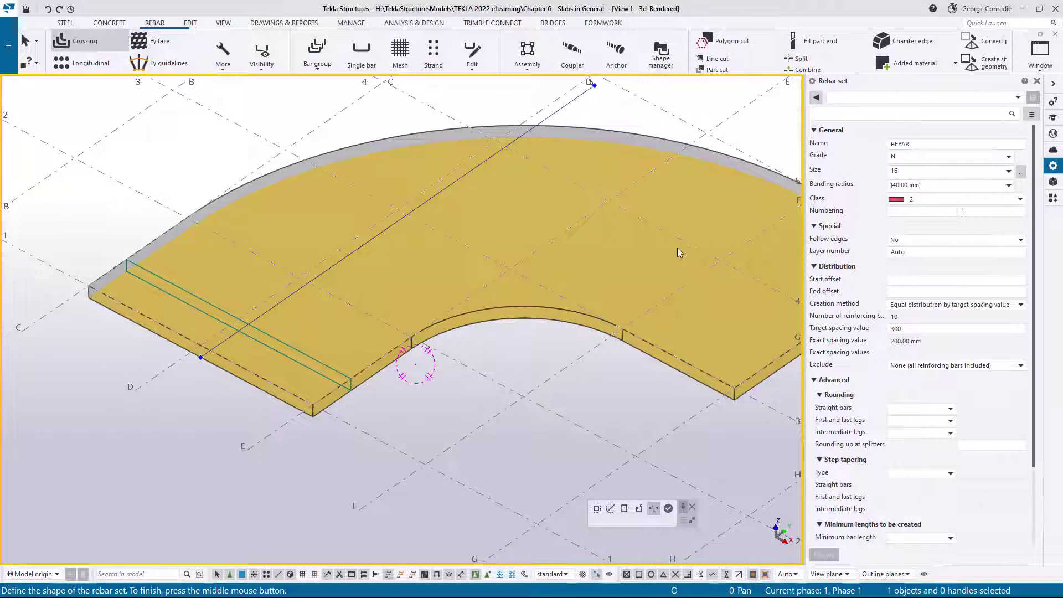
drag(595, 86, 411, 339)
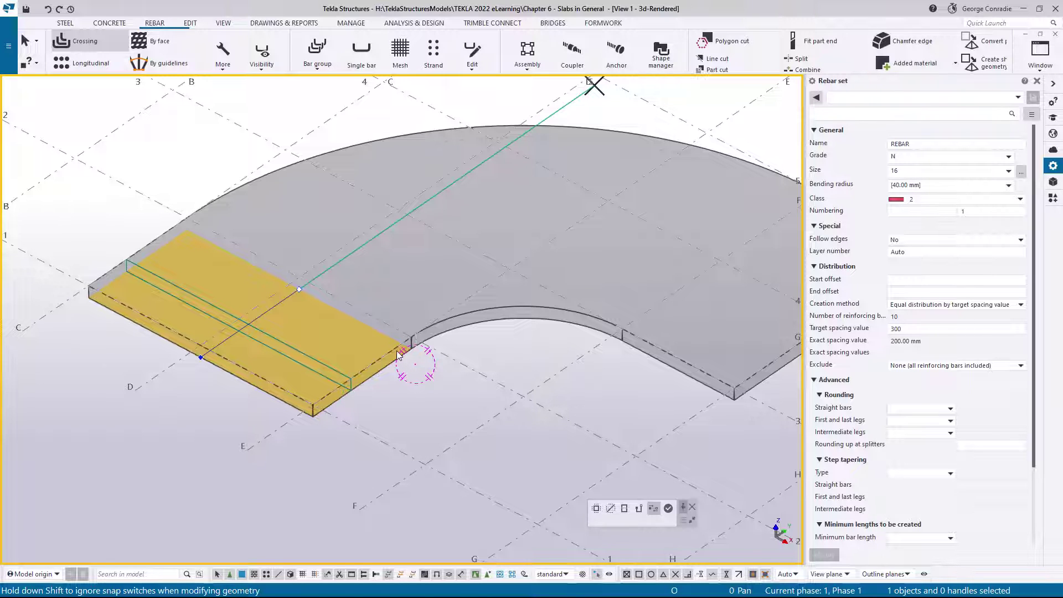
click(669, 509)
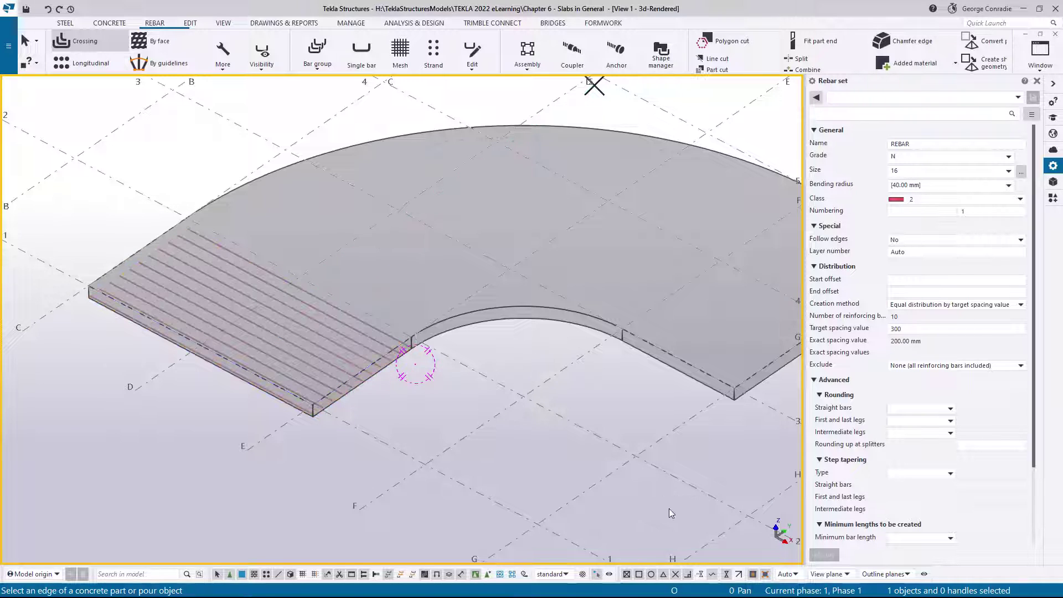
Place a second crossing bar shape across the slab's other straight end between grid lines F and G.
middle_drag(488, 397, 432, 384)
middle_drag(547, 374, 484, 384)
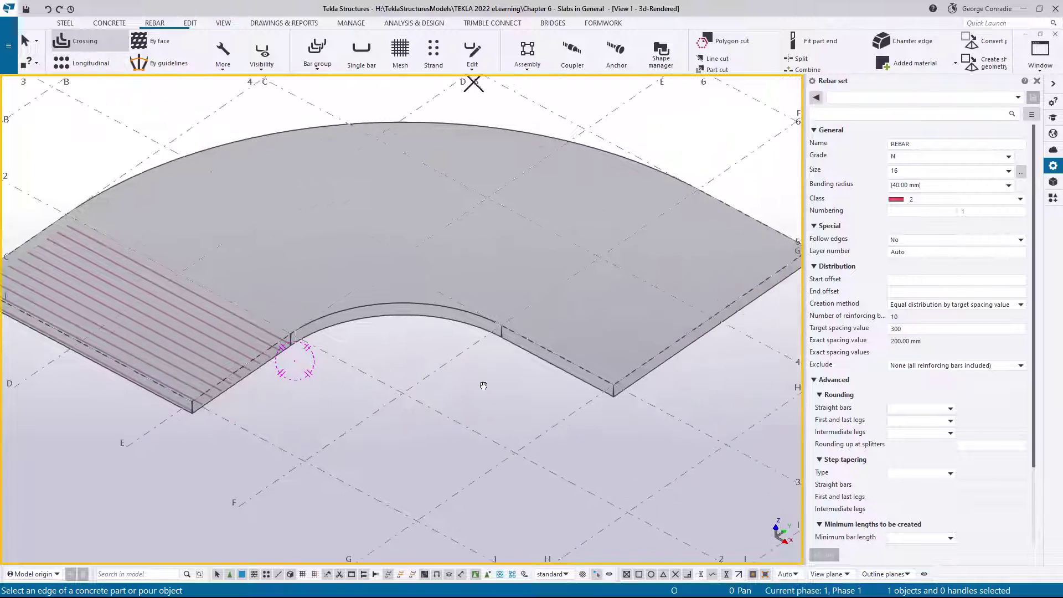
scroll(513, 384, up, 3)
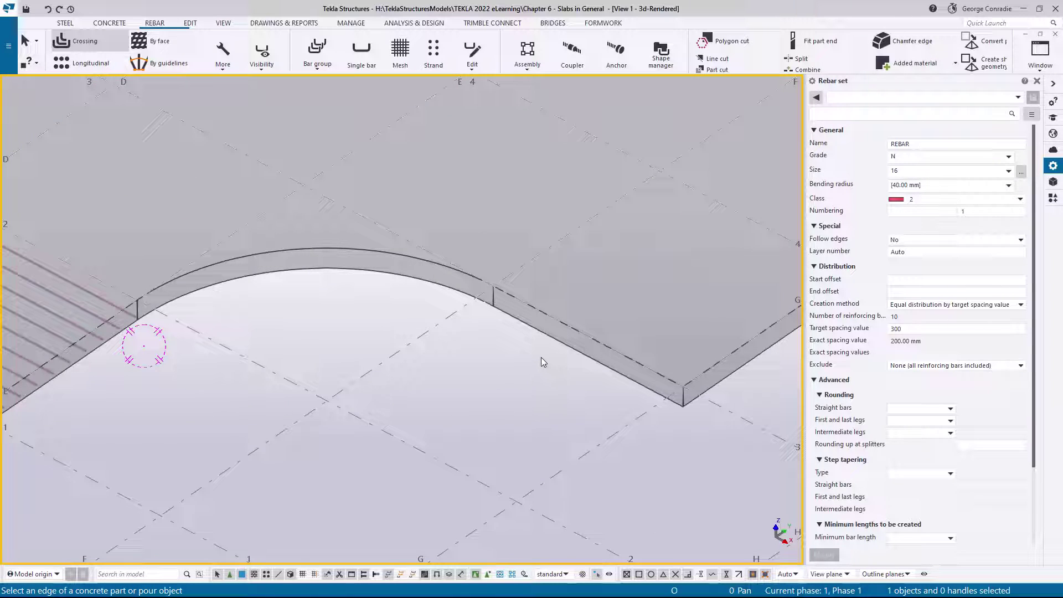
click(575, 350)
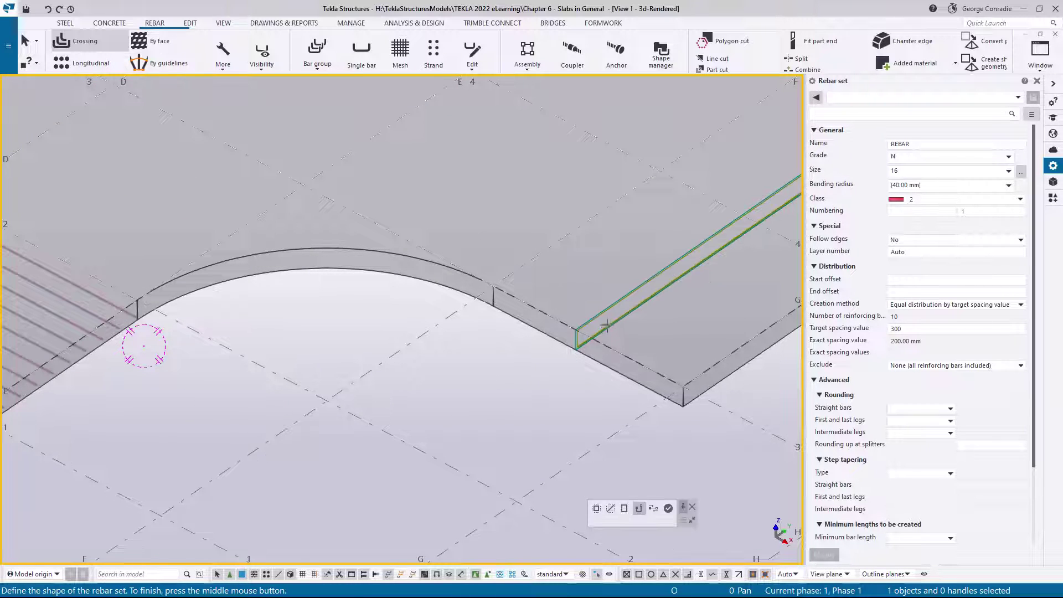
Shorten the second distribution range to the inner arc's end at grid line F, create the rebar set and leave the Crossing command.
click(653, 509)
scroll(576, 421, down, 3)
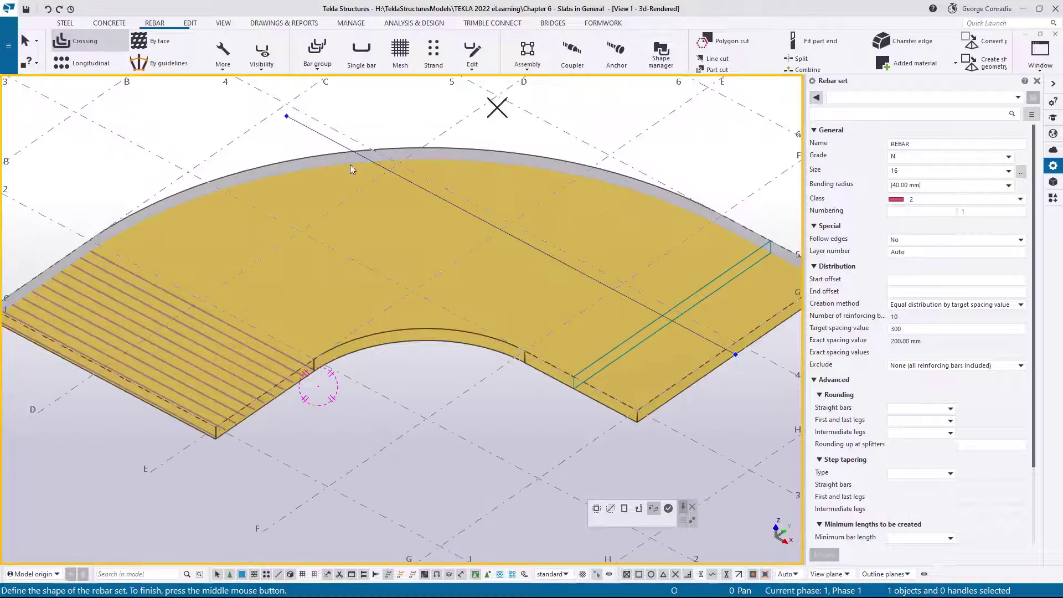
click(286, 115)
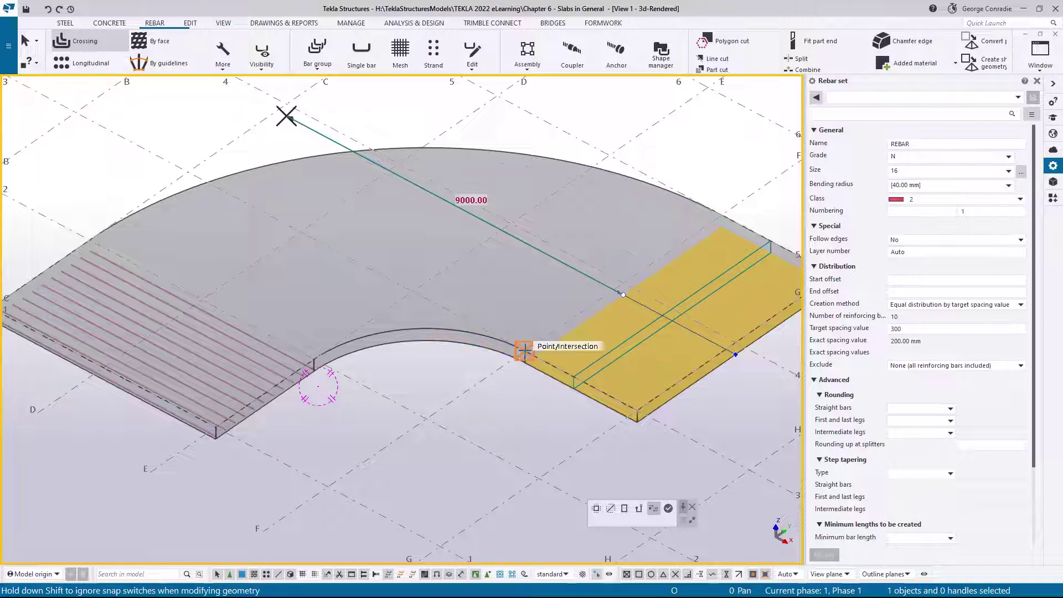
click(668, 508)
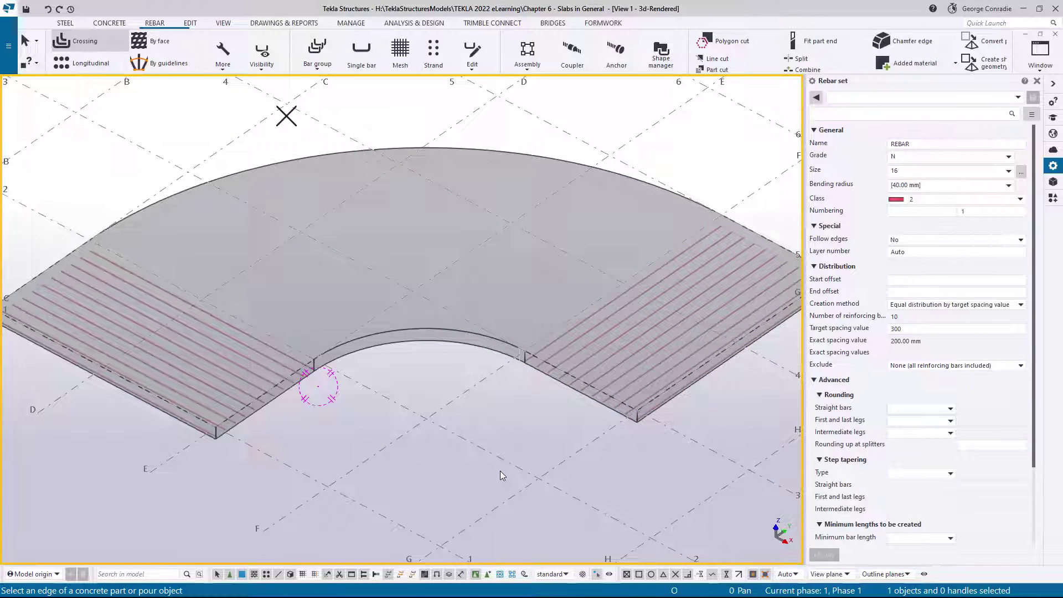
right_click(366, 414)
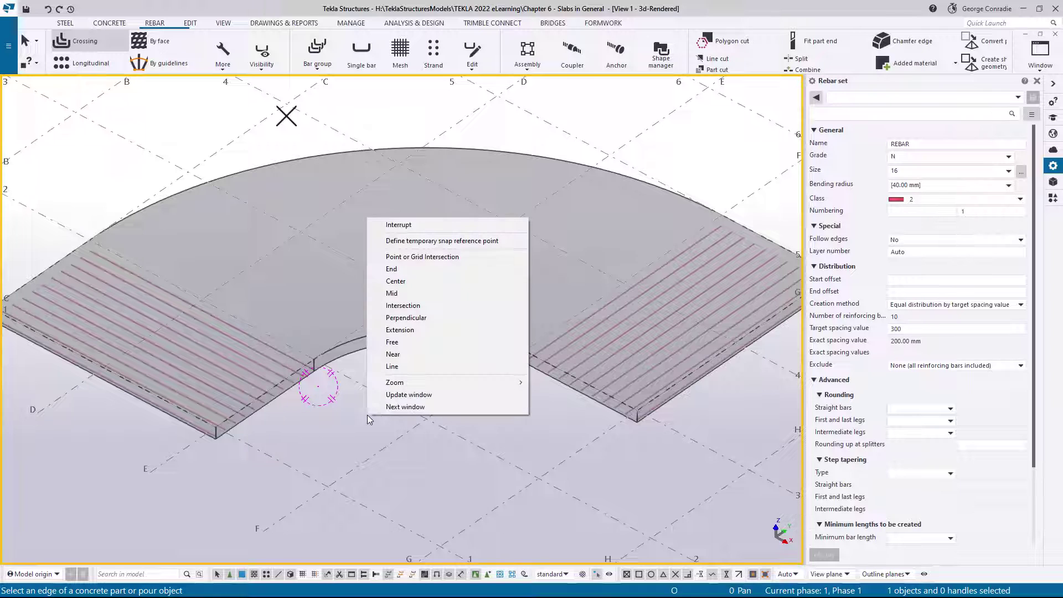
click(402, 224)
Add an end detail with the standard 90-degree hook to the inner-edge bar ends of the set between grid lines 1 and 2.
scroll(321, 333, up, 5)
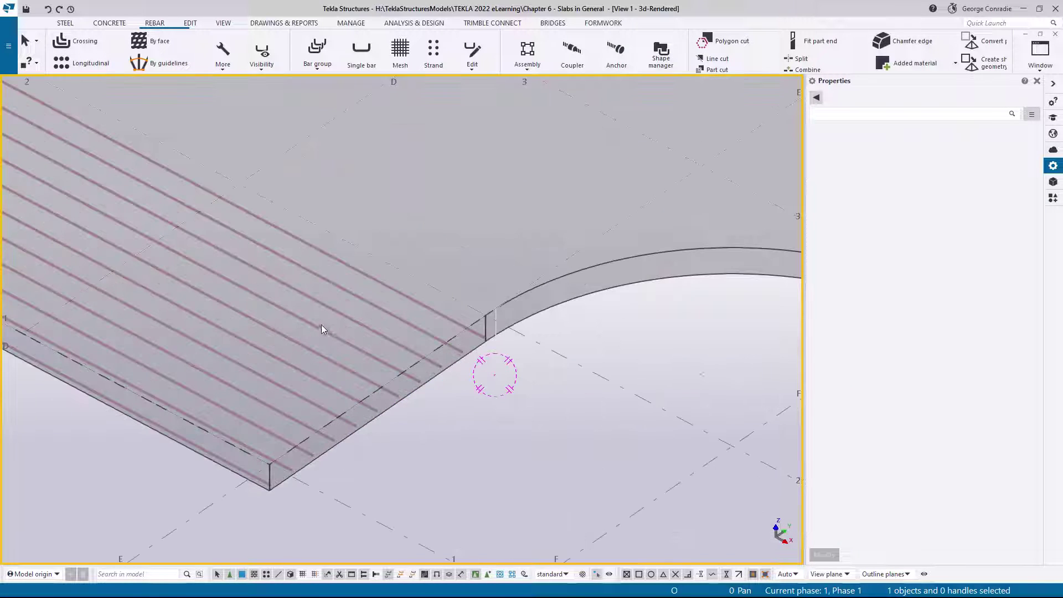
click(337, 314)
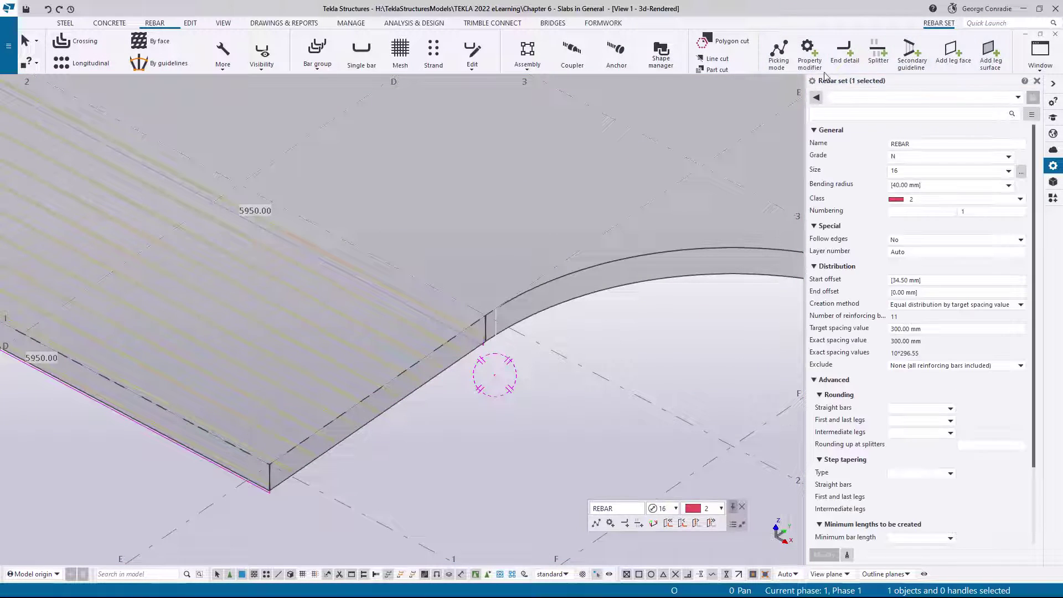
click(844, 58)
click(845, 98)
click(846, 108)
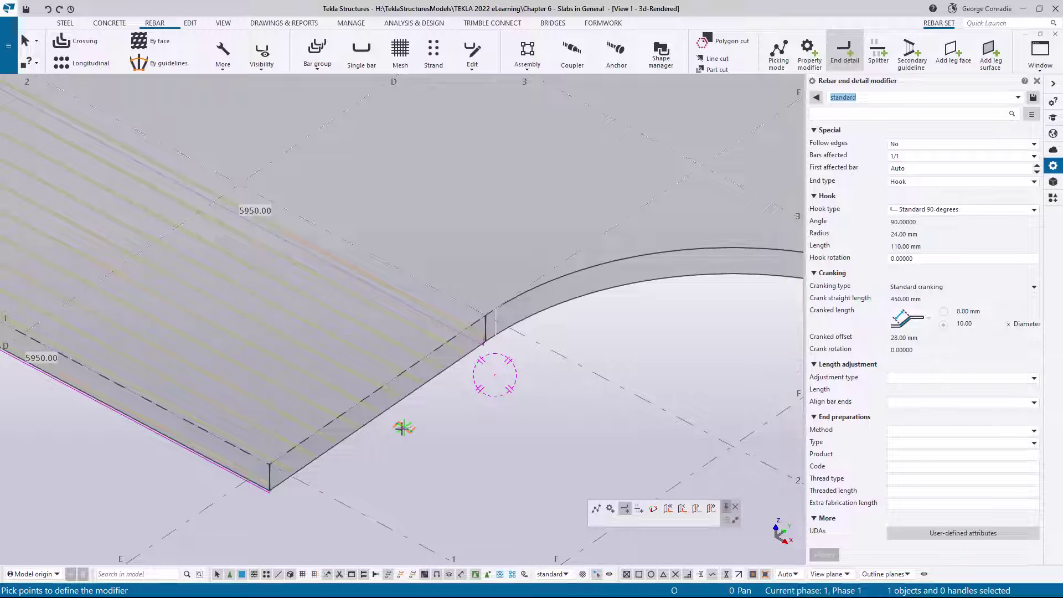
middle_drag(360, 462, 476, 377)
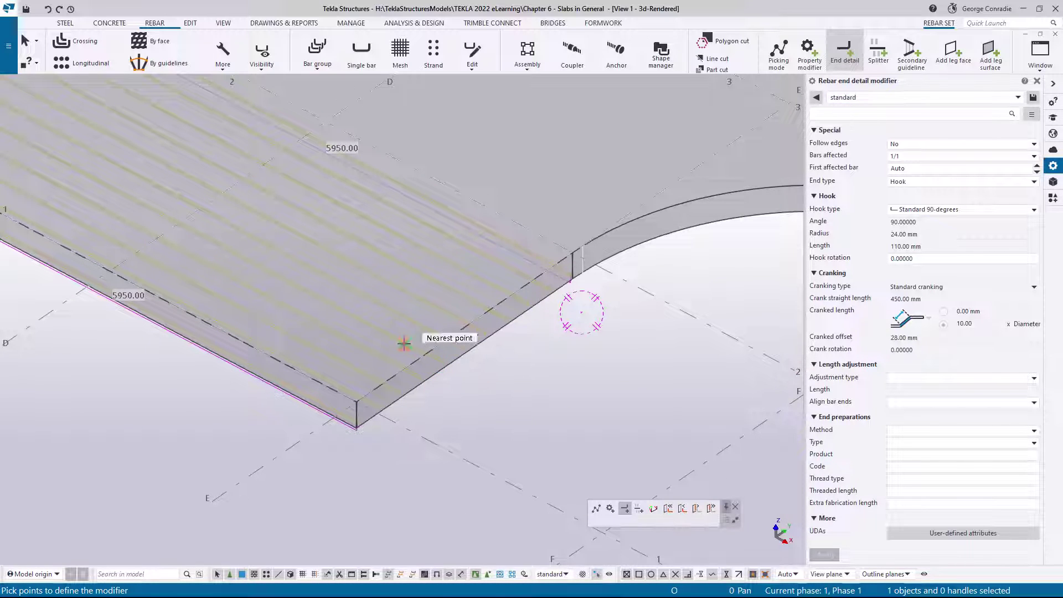
click(597, 510)
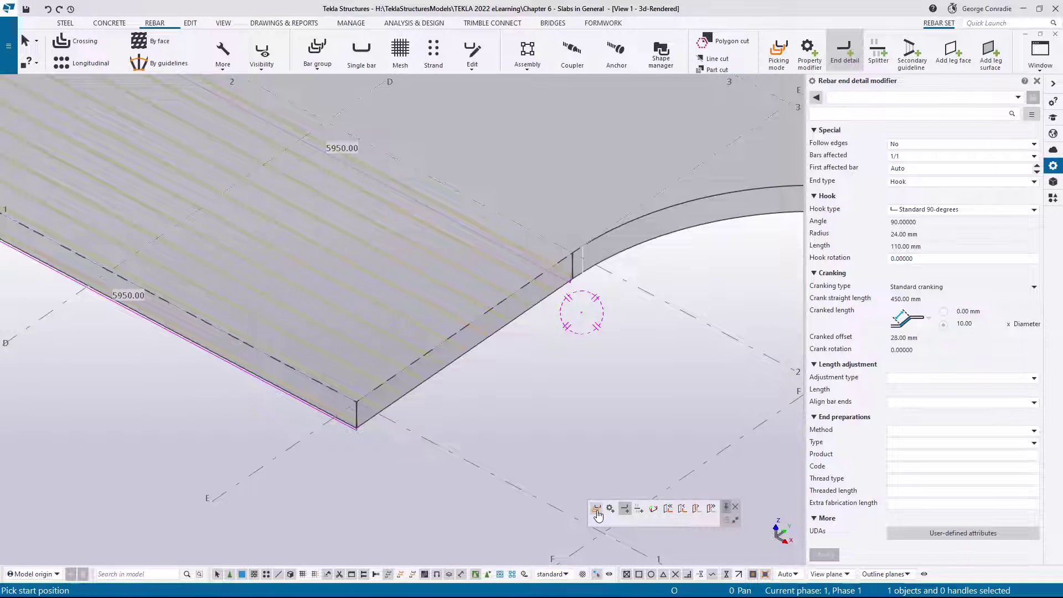
click(597, 509)
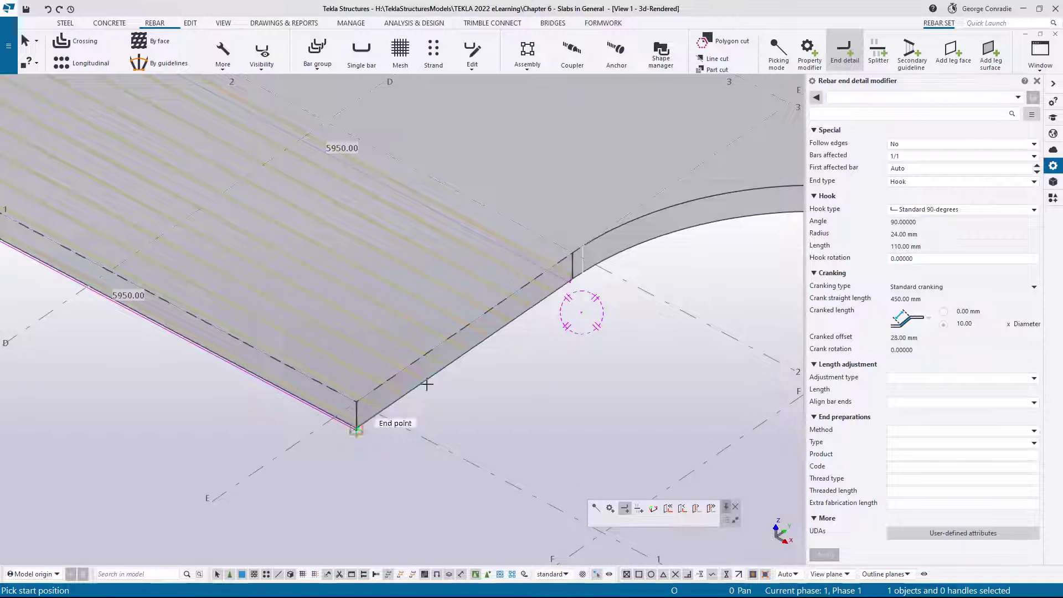
scroll(354, 424, up, 2)
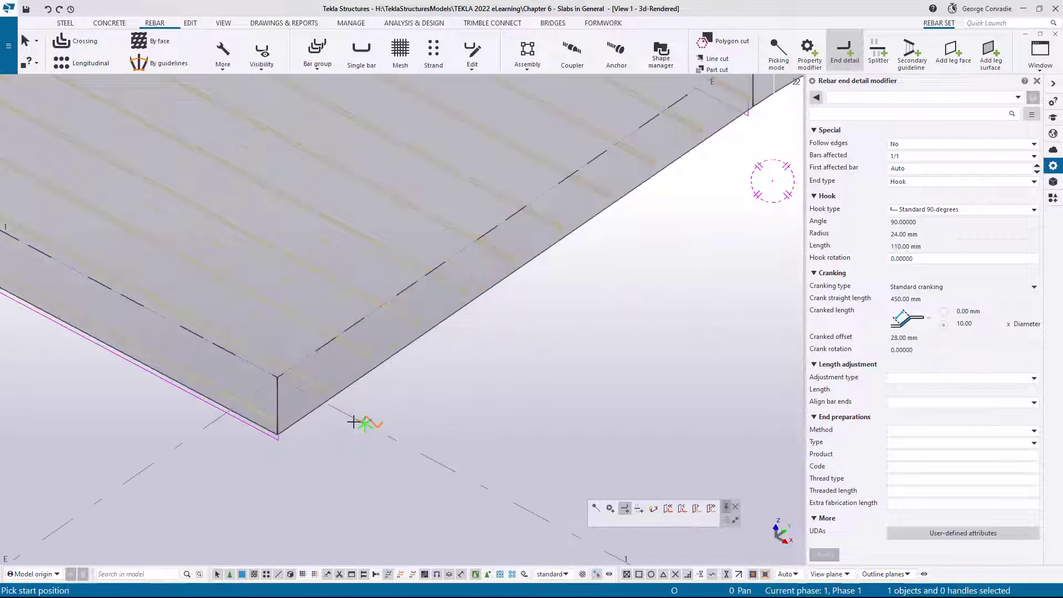
click(319, 406)
Add the same 90-degree hooks to that set's bar ends along the slab's outer edge and end the command.
scroll(499, 428, down, 4)
middle_drag(195, 414, 350, 473)
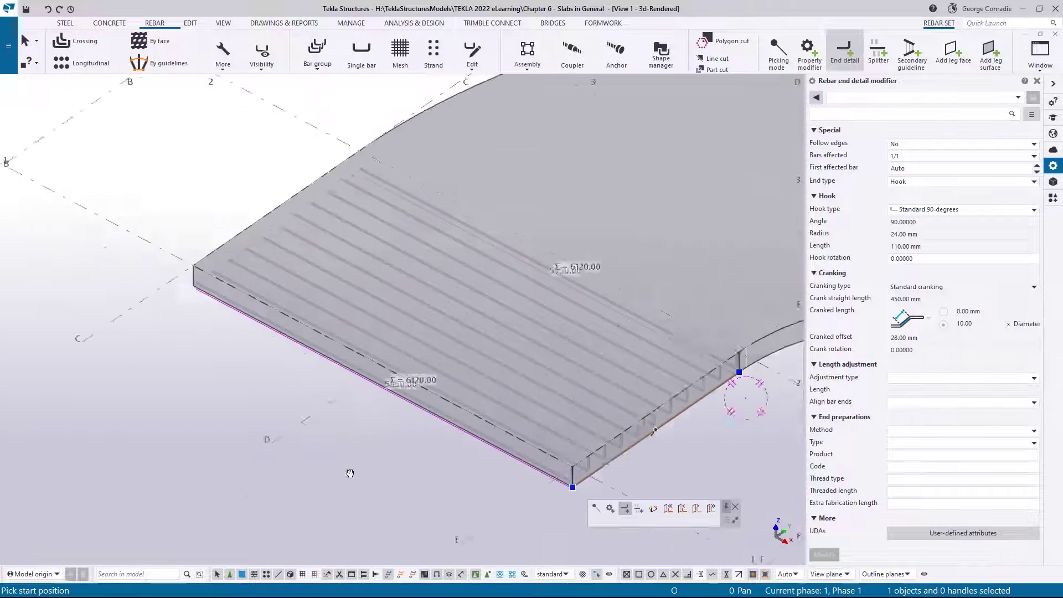
scroll(343, 338, up, 5)
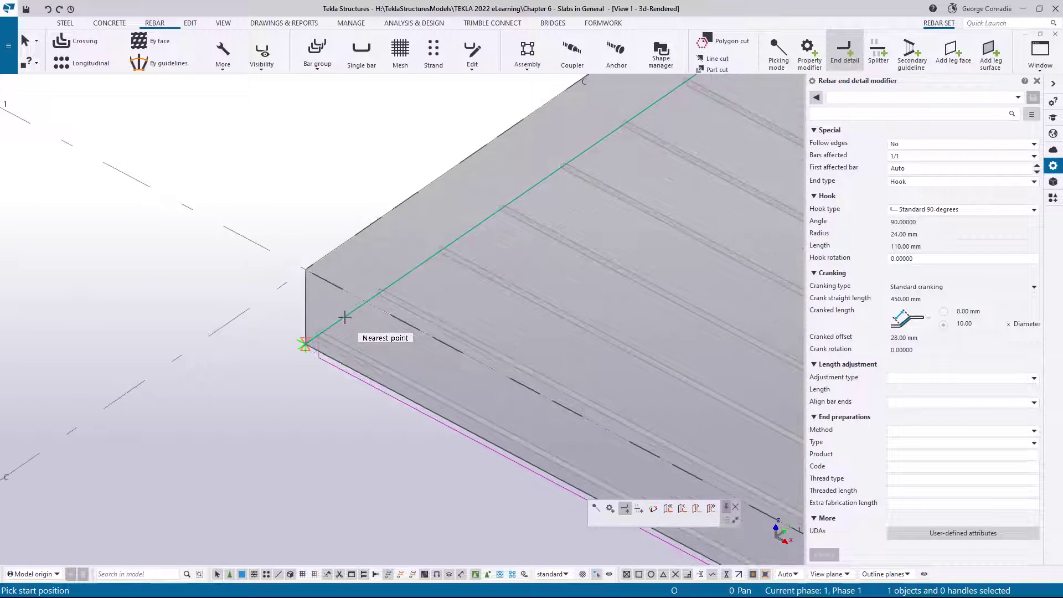
click(344, 317)
scroll(305, 357, down, 5)
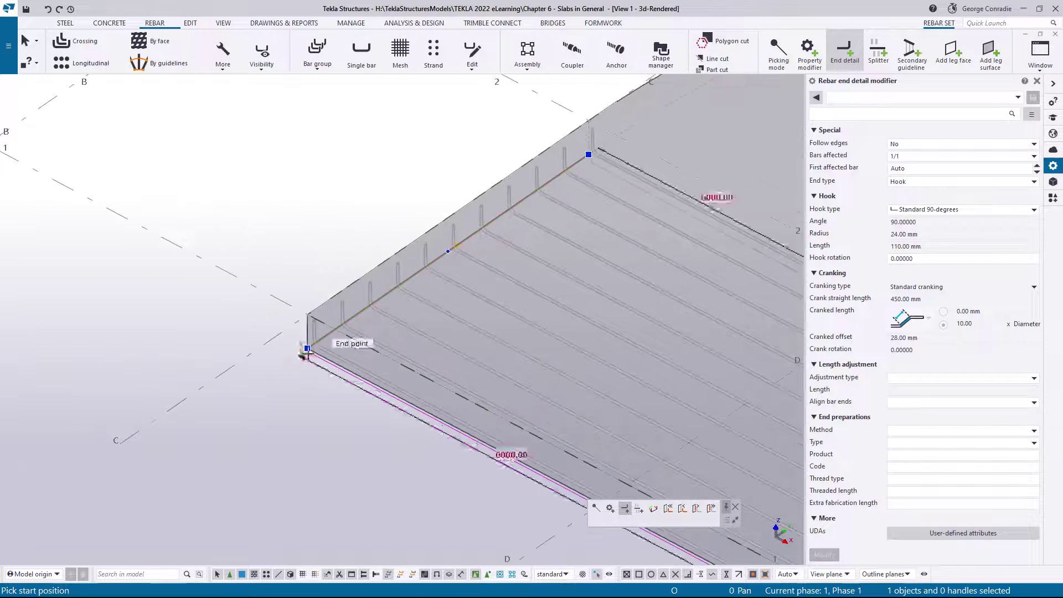
middle_drag(775, 435, 427, 397)
right_click(424, 398)
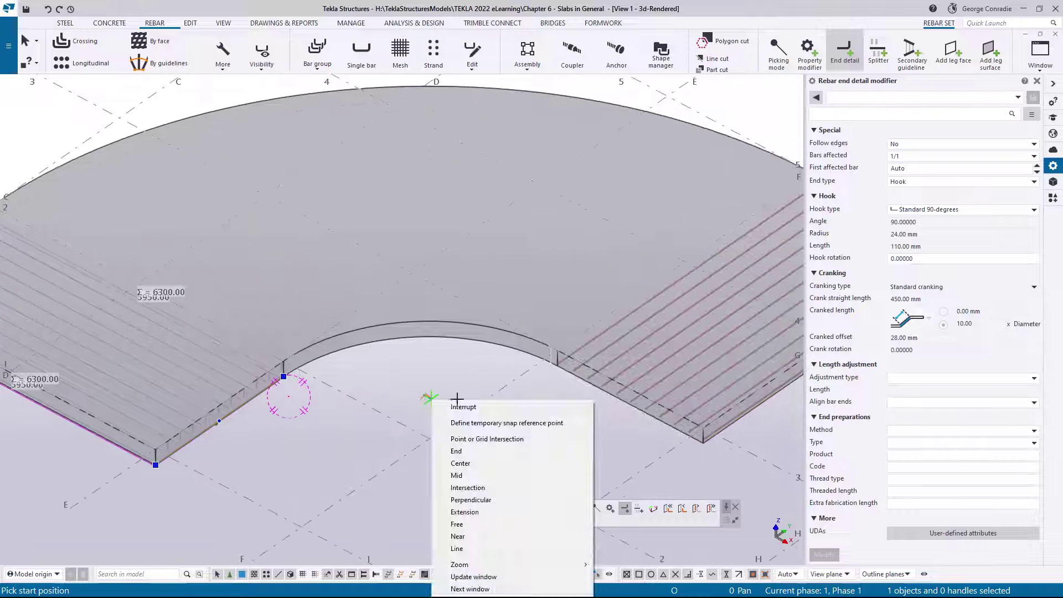
click(449, 408)
Add standard 90-degree hooks to both the inner and outer bar ends of the rebar set between grid lines F and G.
middle_drag(769, 399, 510, 383)
scroll(511, 384, up, 4)
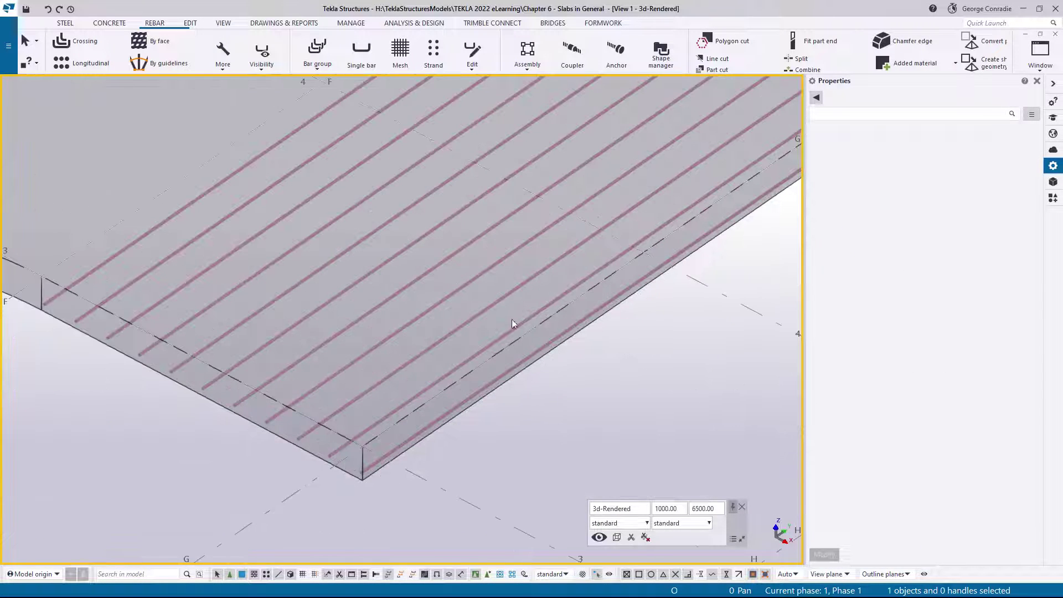
click(516, 328)
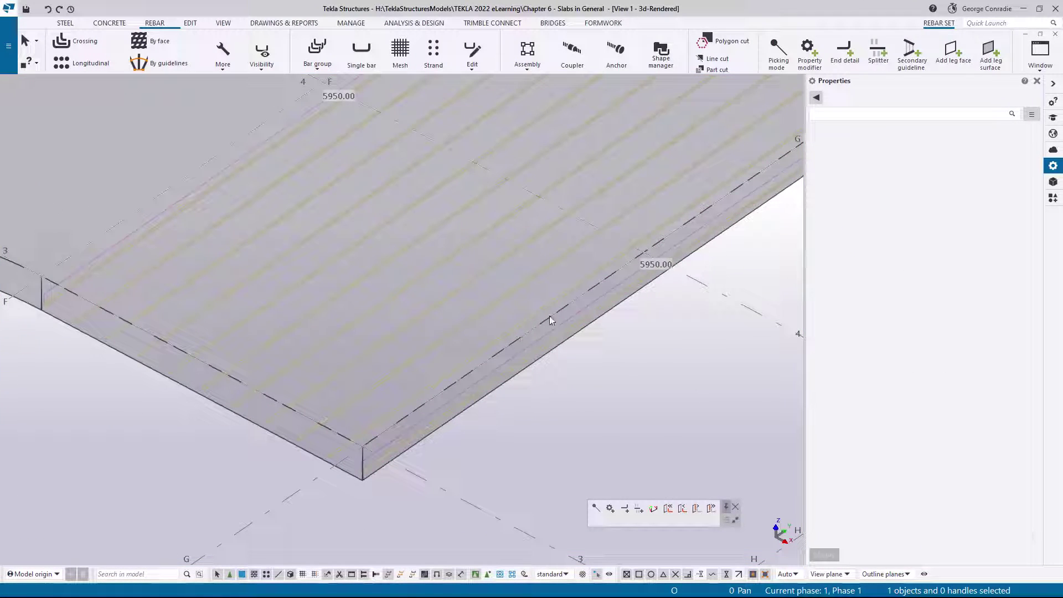
click(845, 52)
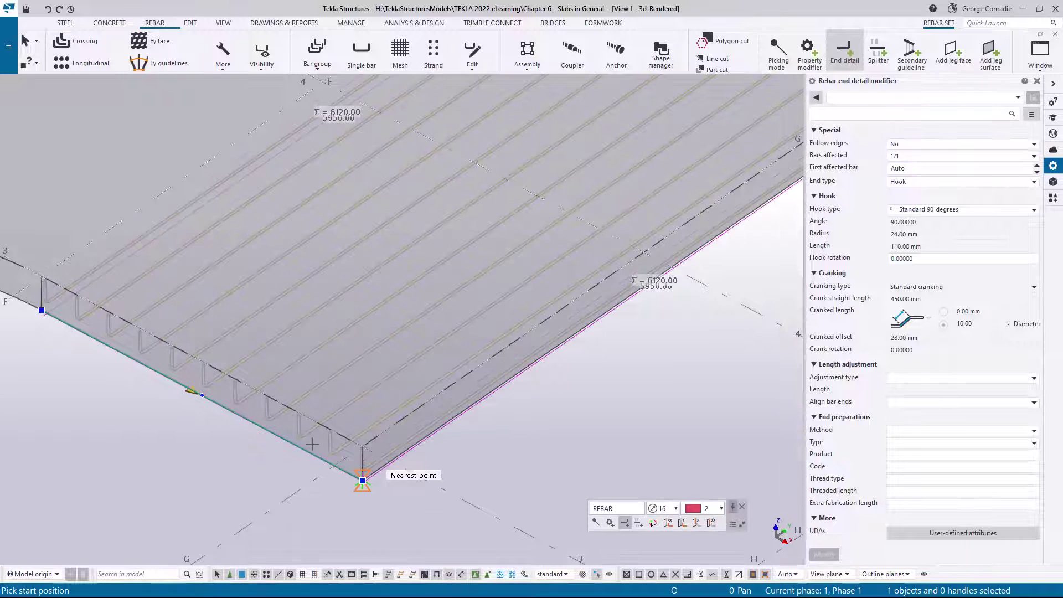
scroll(363, 482, up, 4)
scroll(497, 362, up, 2)
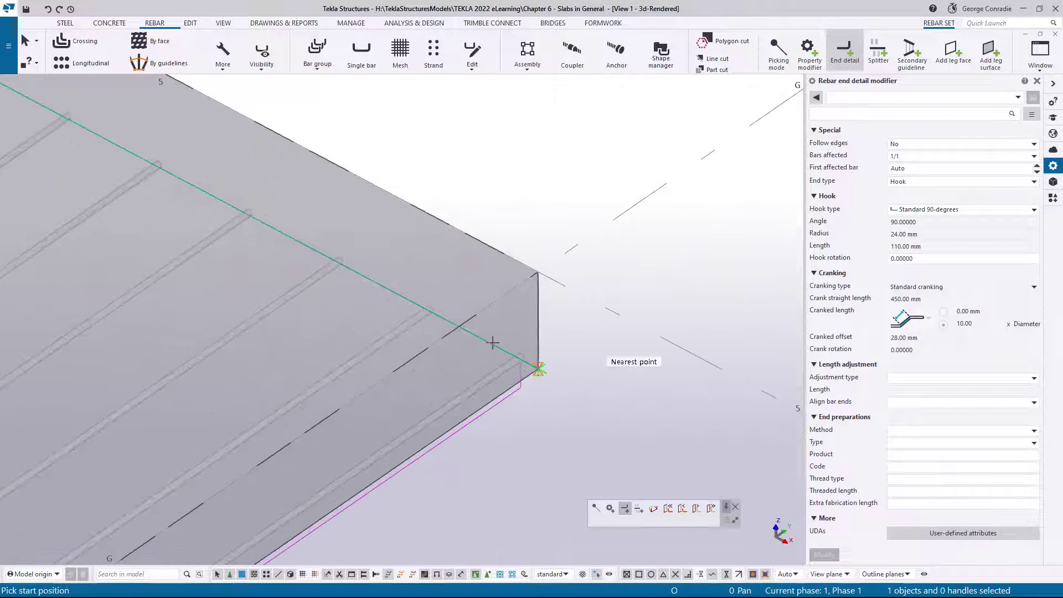
right_click(578, 331)
click(606, 336)
Start a rebar set by guidelines and choose the slab's bottom face as the face to reinforce.
scroll(583, 367, down, 6)
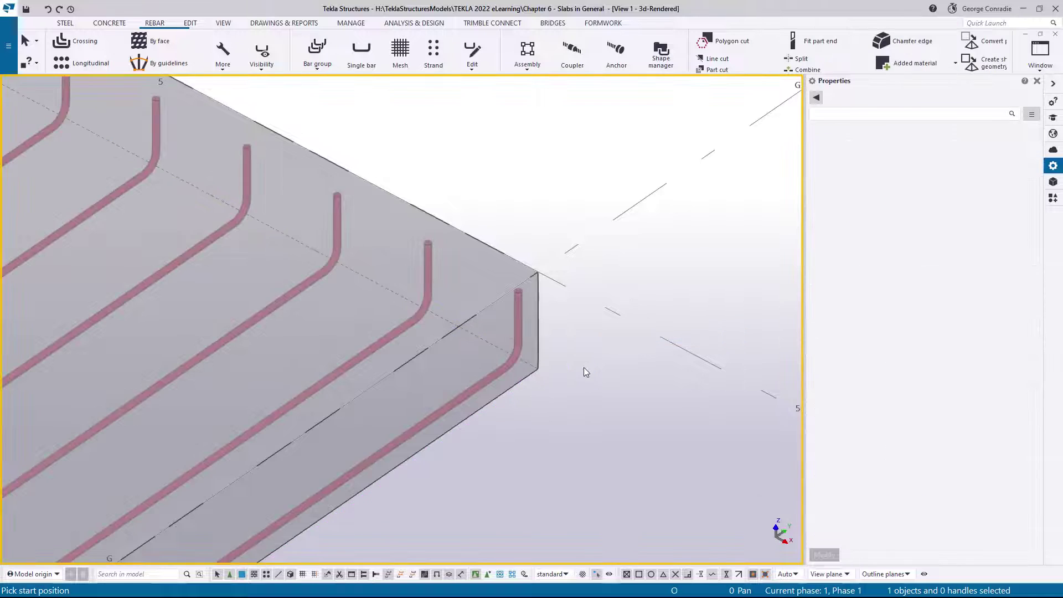
middle_drag(422, 403, 599, 306)
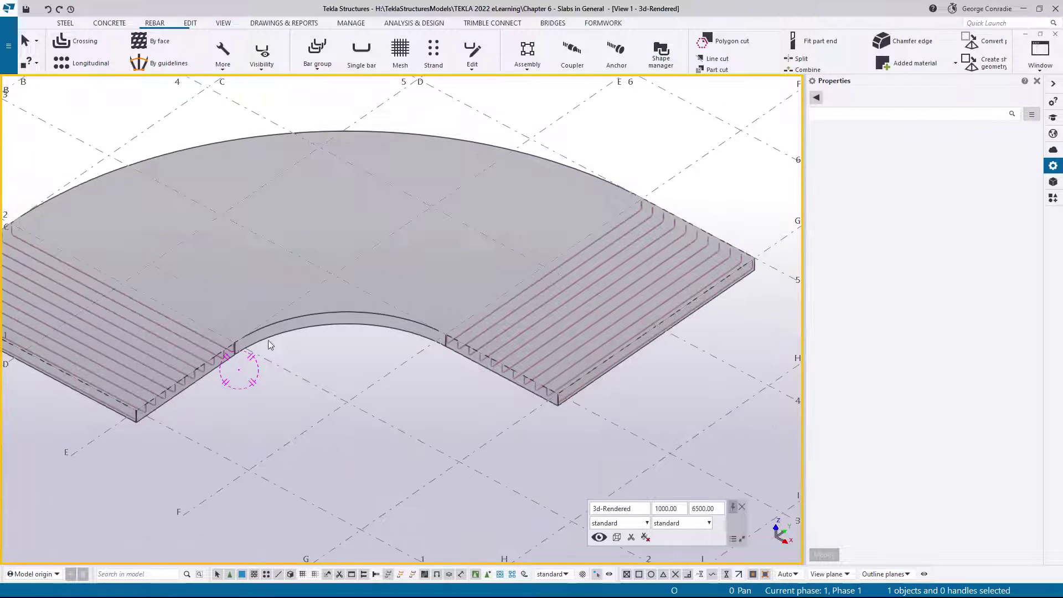
middle_drag(208, 367, 317, 379)
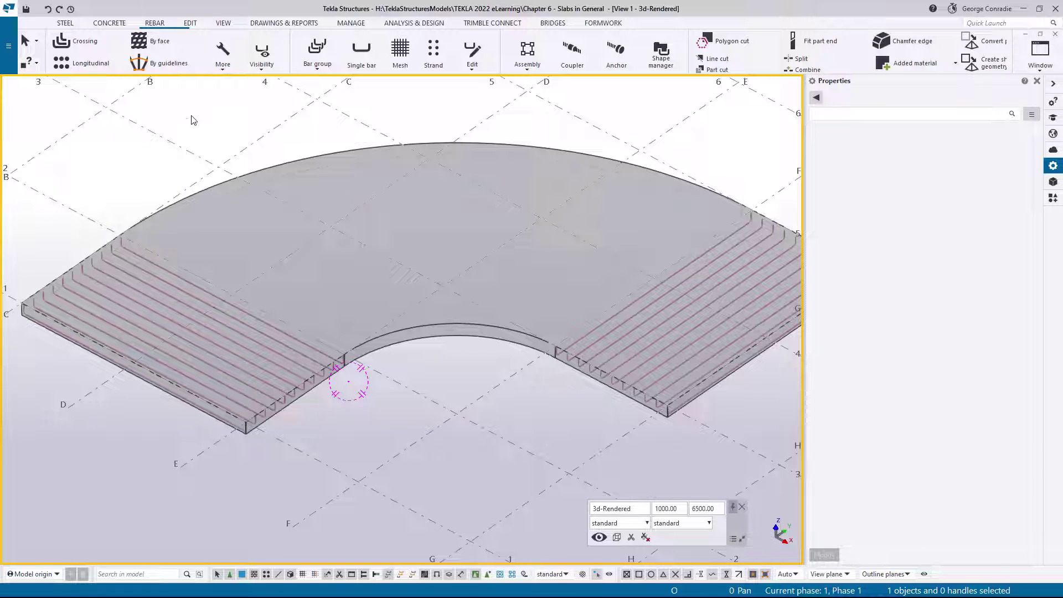
click(189, 69)
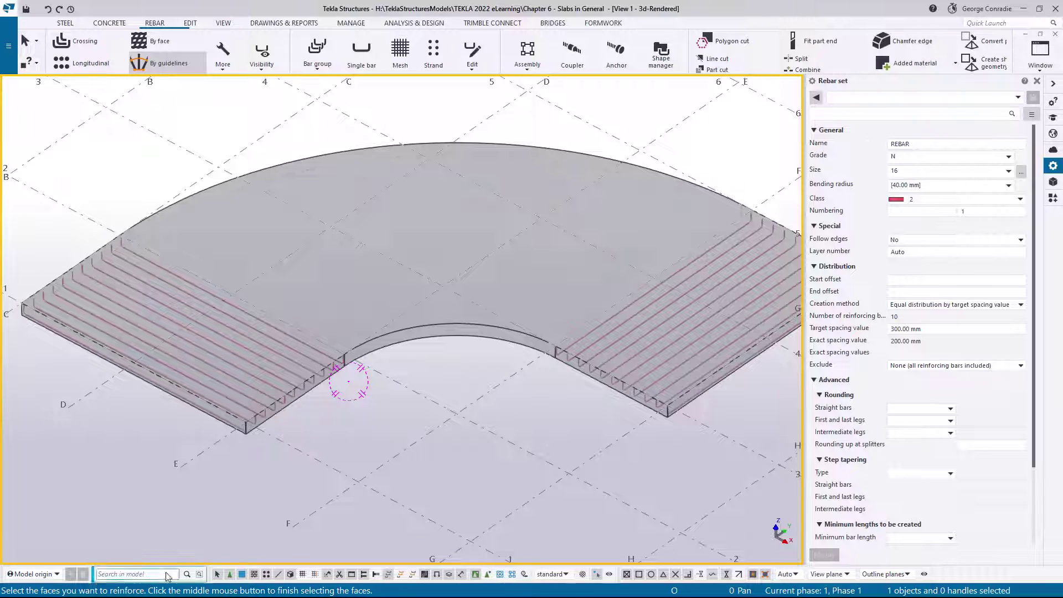
click(441, 331)
ctrl+middle_drag(441, 330, 415, 366)
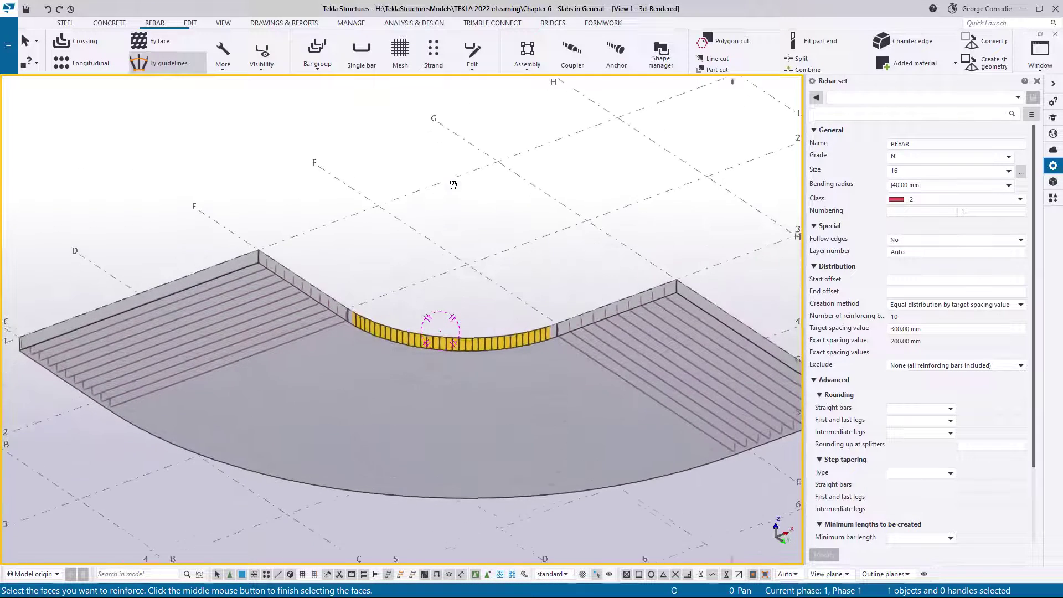
click(420, 400)
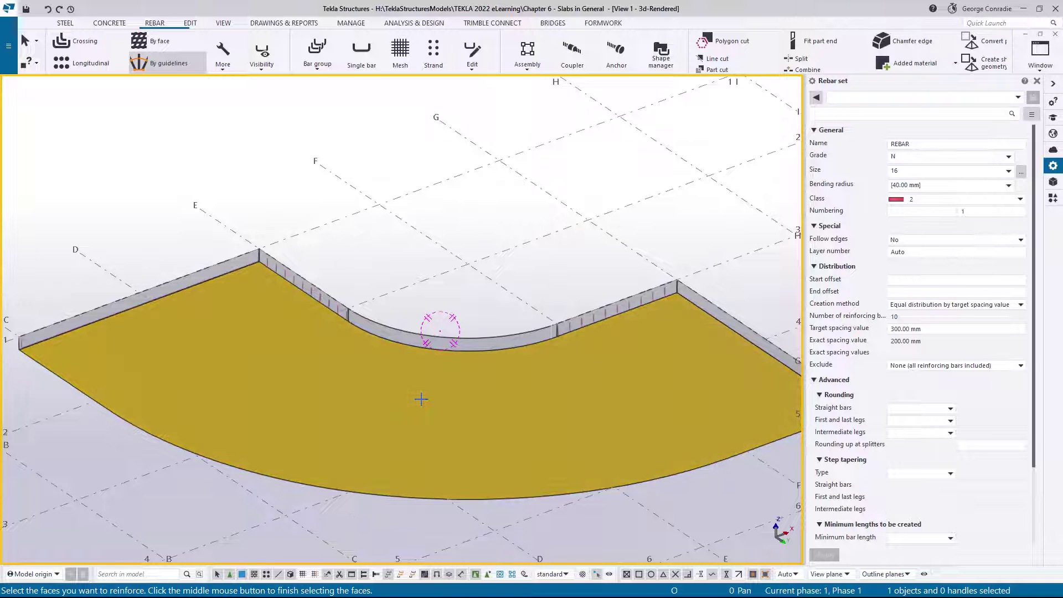
scroll(422, 398, down, 2)
ctrl+middle_drag(428, 376, 443, 444)
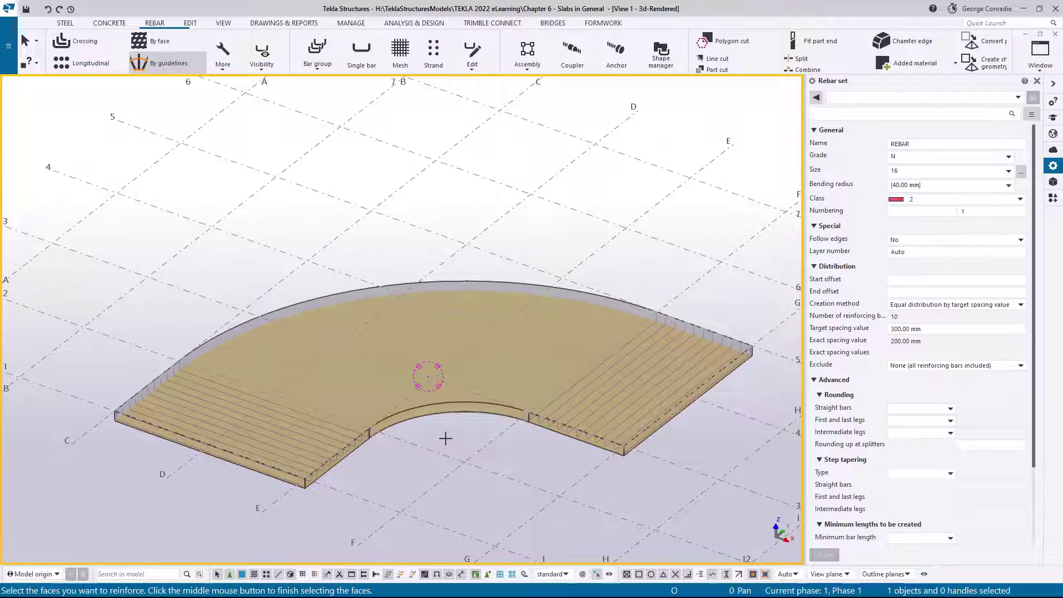
ctrl+middle_drag(448, 423, 464, 443)
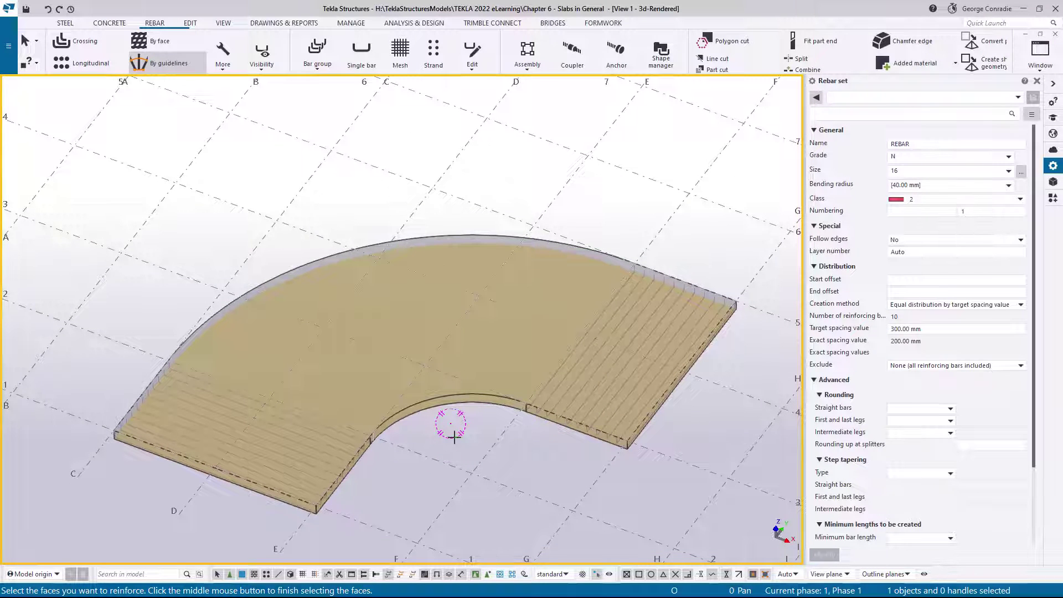
scroll(454, 438, up, 2)
middle_drag(454, 437, 452, 394)
middle_click(453, 386)
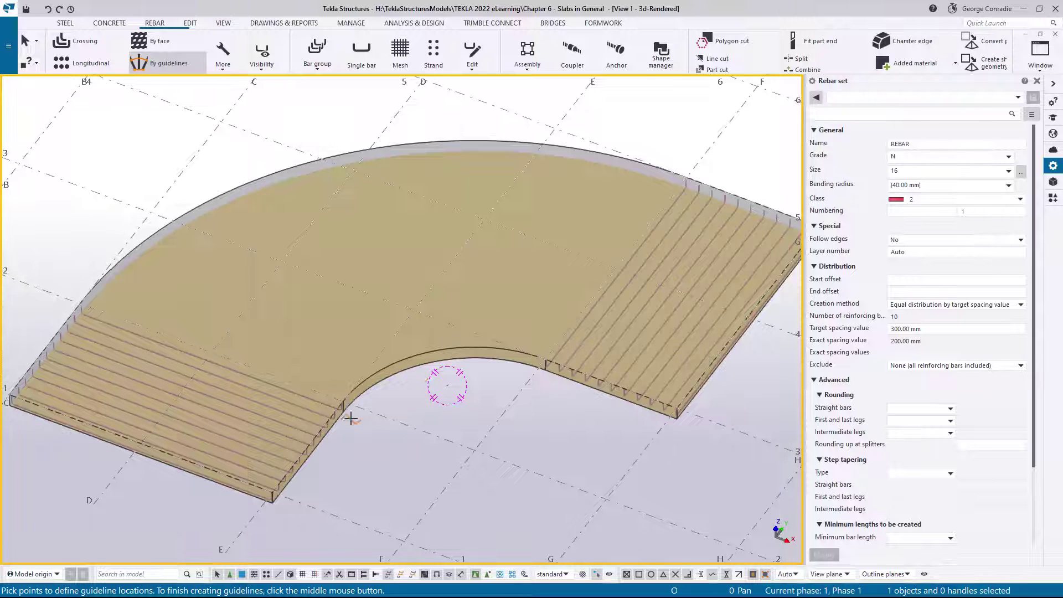
Define the primary guideline along the slab's inner edge, from the start point to the end point of the inner curve.
scroll(349, 417, up, 3)
middle_drag(487, 397, 397, 383)
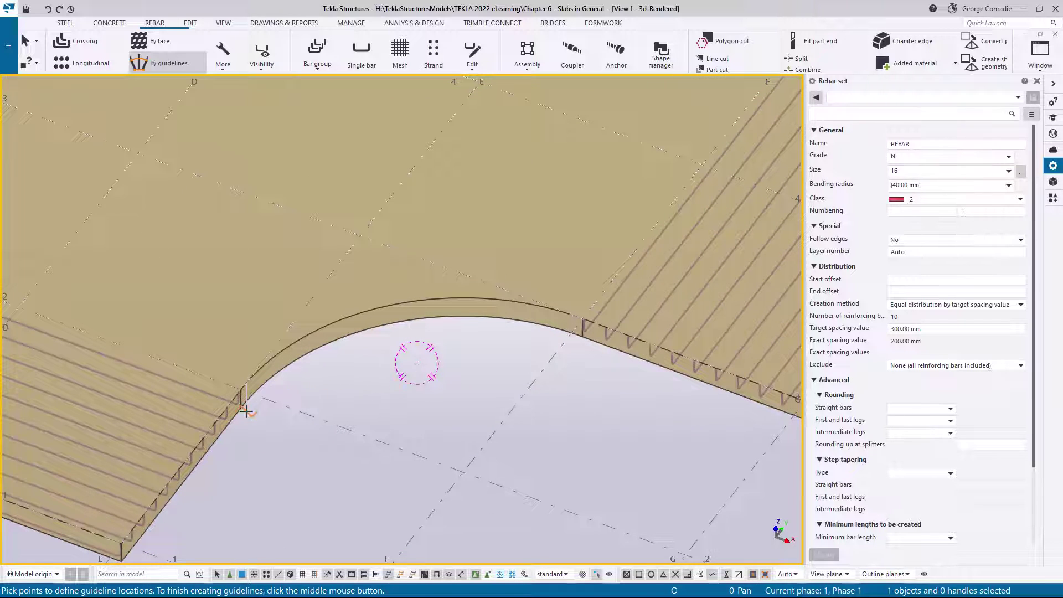
scroll(249, 412, up, 3)
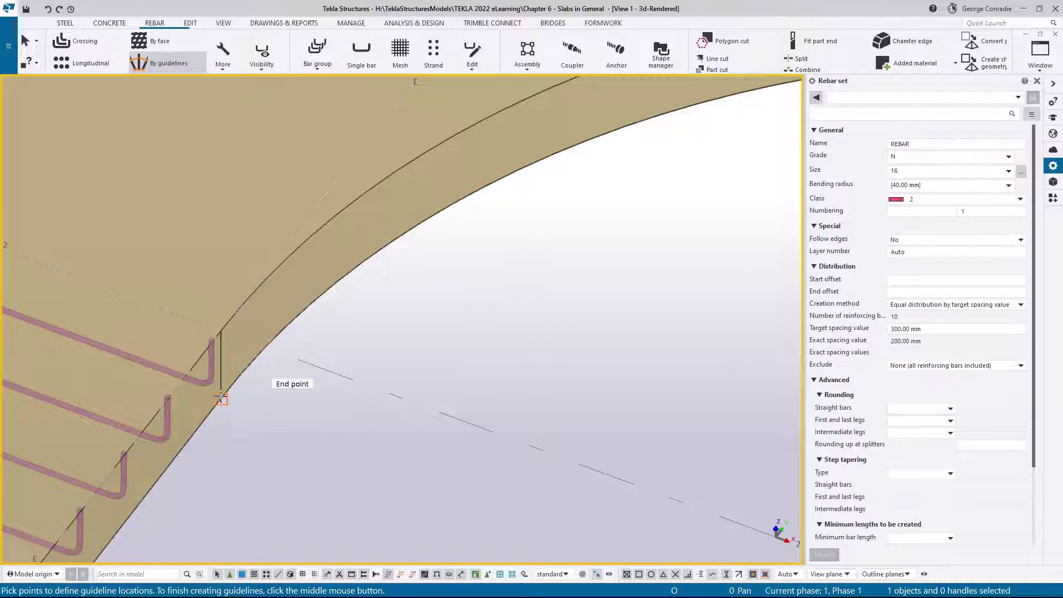
click(220, 398)
scroll(224, 402, down, 4)
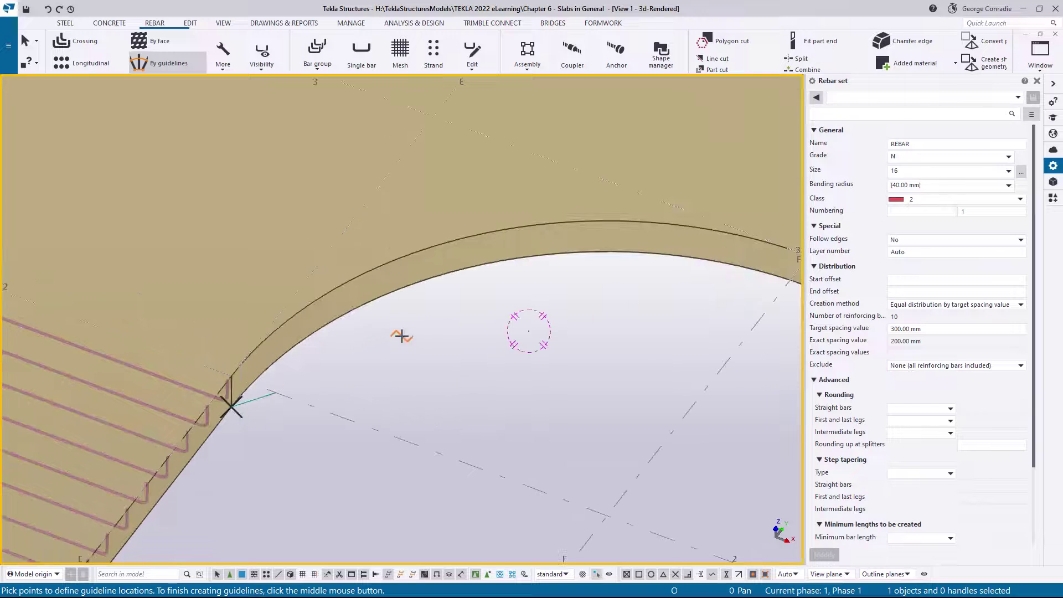
scroll(392, 354, down, 1)
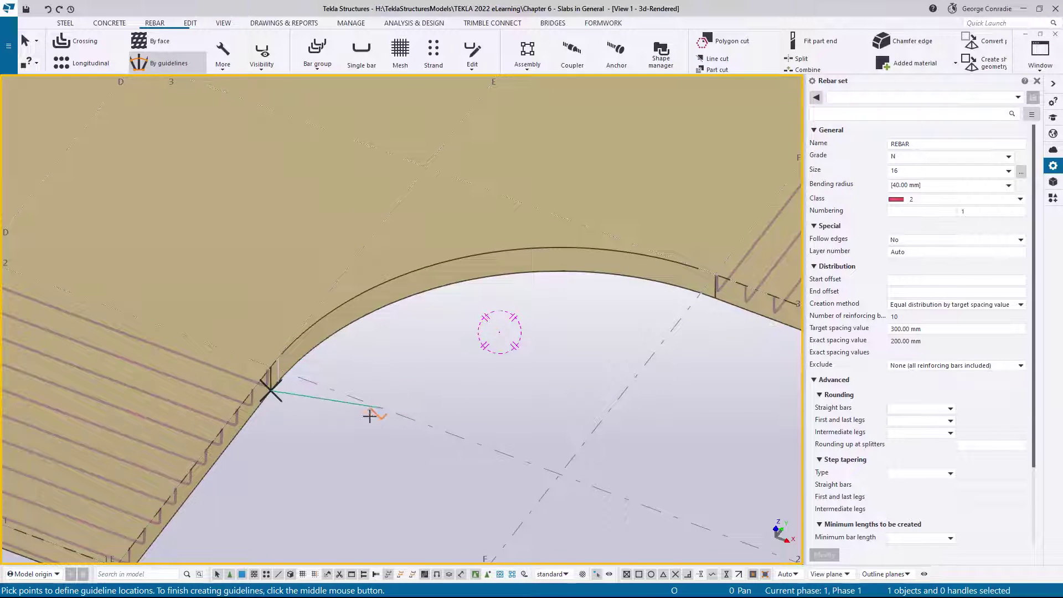
middle_drag(589, 359, 385, 360)
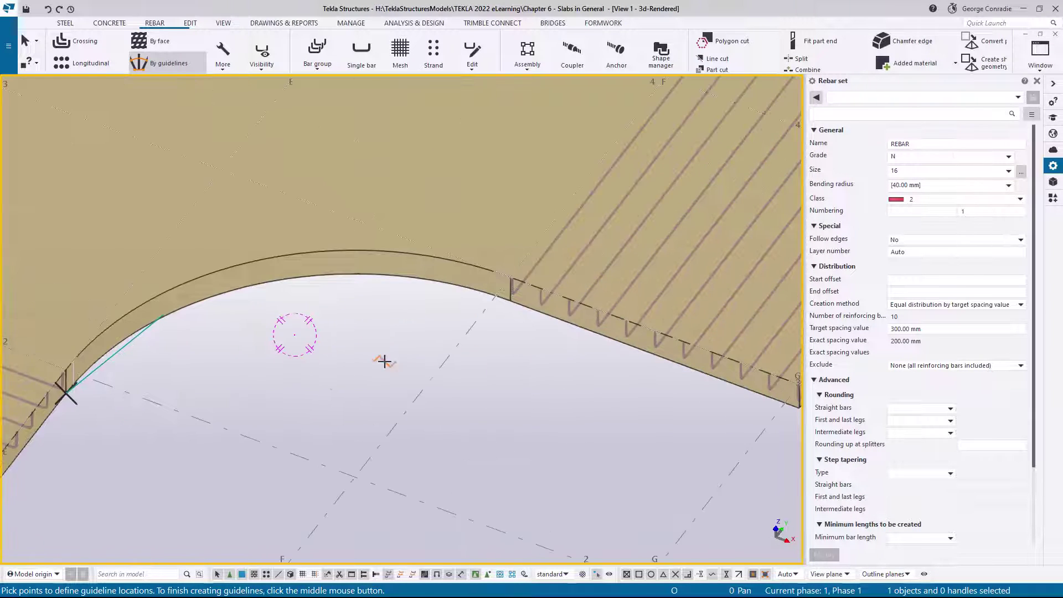
scroll(479, 339, up, 3)
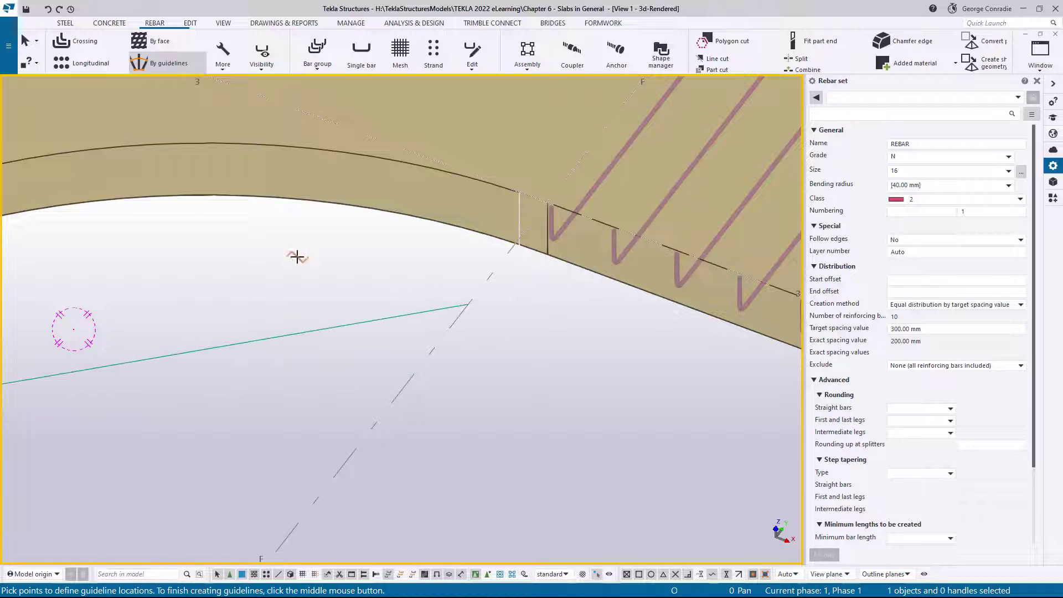
click(514, 244)
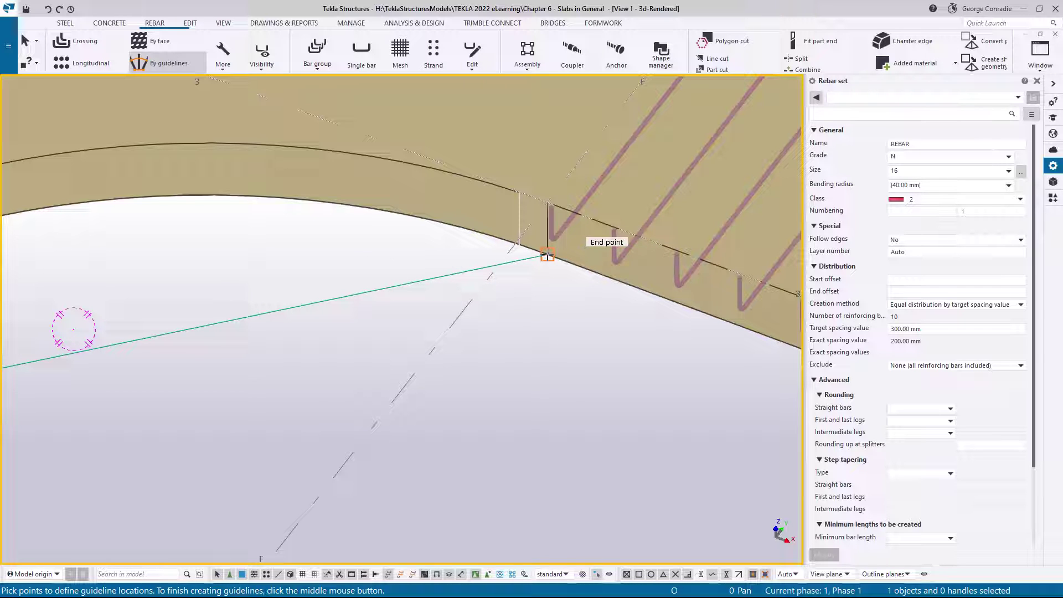
click(548, 256)
Define the secondary guideline between the two end points of the outer curve and finish creating the rebar set.
scroll(547, 255, down, 4)
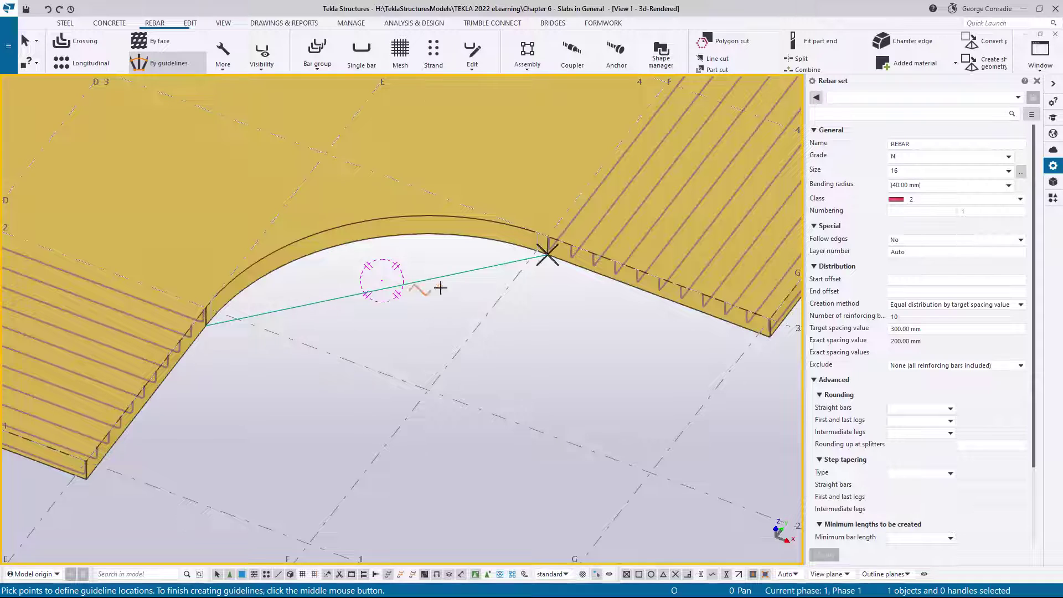
scroll(432, 288, down, 3)
ctrl+middle_drag(383, 271, 657, 248)
scroll(486, 463, up, 6)
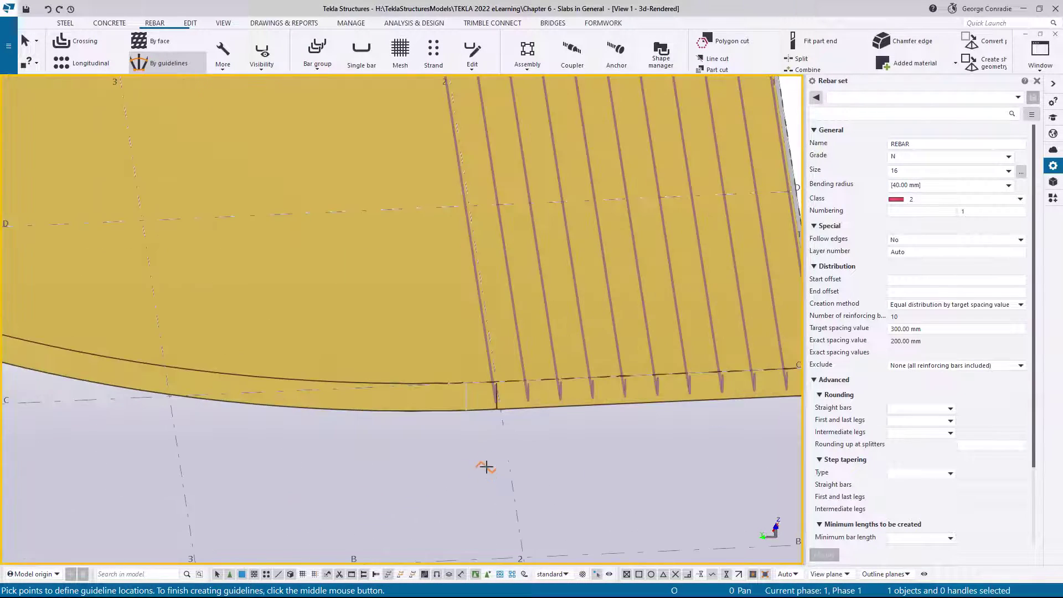
click(498, 361)
scroll(491, 384, down, 5)
middle_drag(134, 389, 455, 501)
ctrl+middle_drag(349, 393, 225, 398)
middle_drag(118, 387, 404, 420)
scroll(269, 366, up, 6)
click(278, 274)
scroll(277, 273, down, 6)
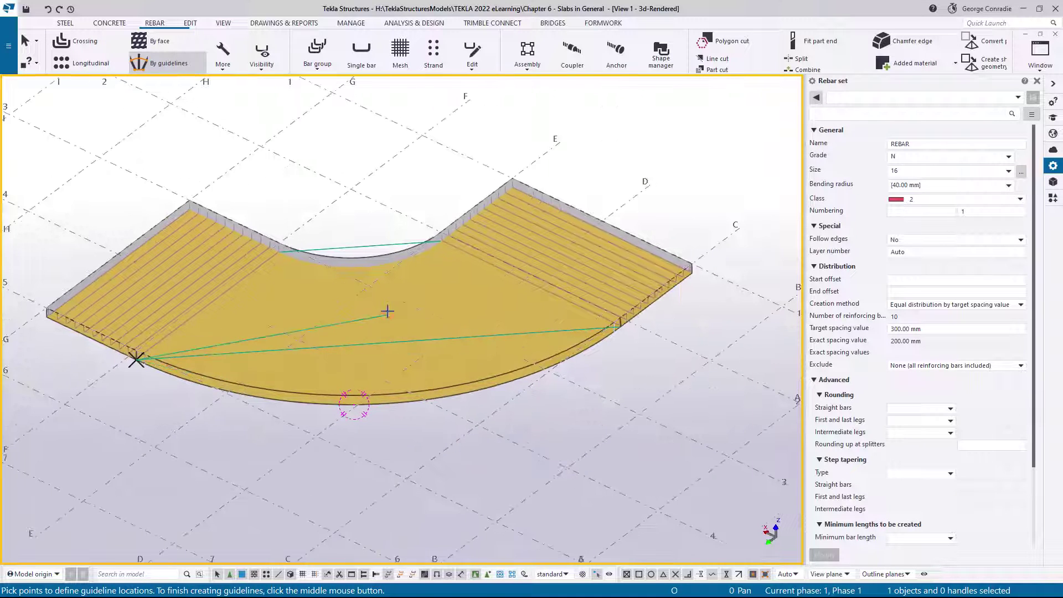
middle_click(394, 296)
right_click(375, 230)
click(380, 234)
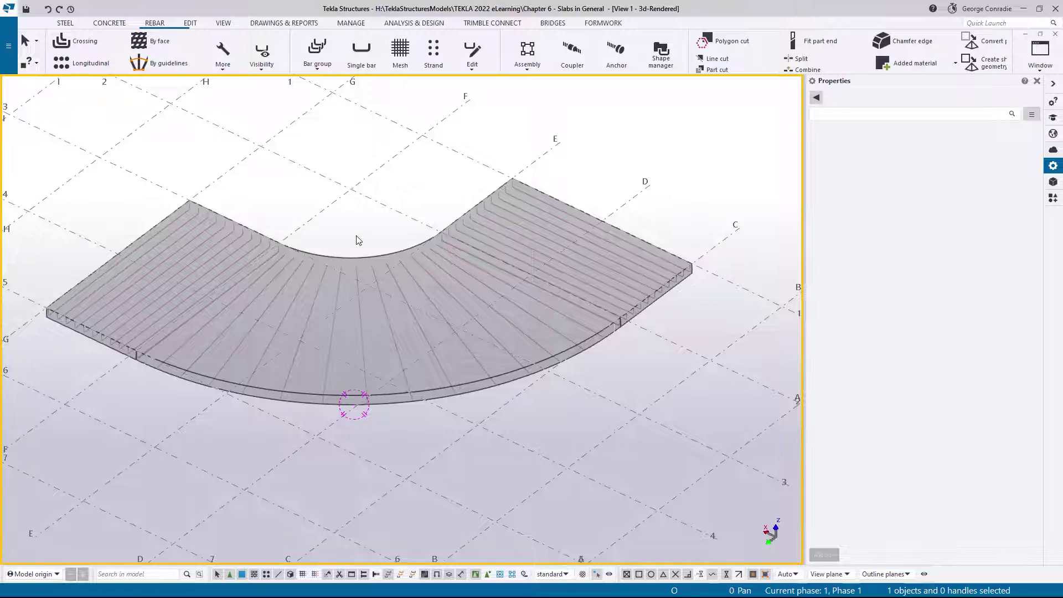
Select the new curved rebar set in plan view and turn on guideline visibility.
key(ctrl+p)
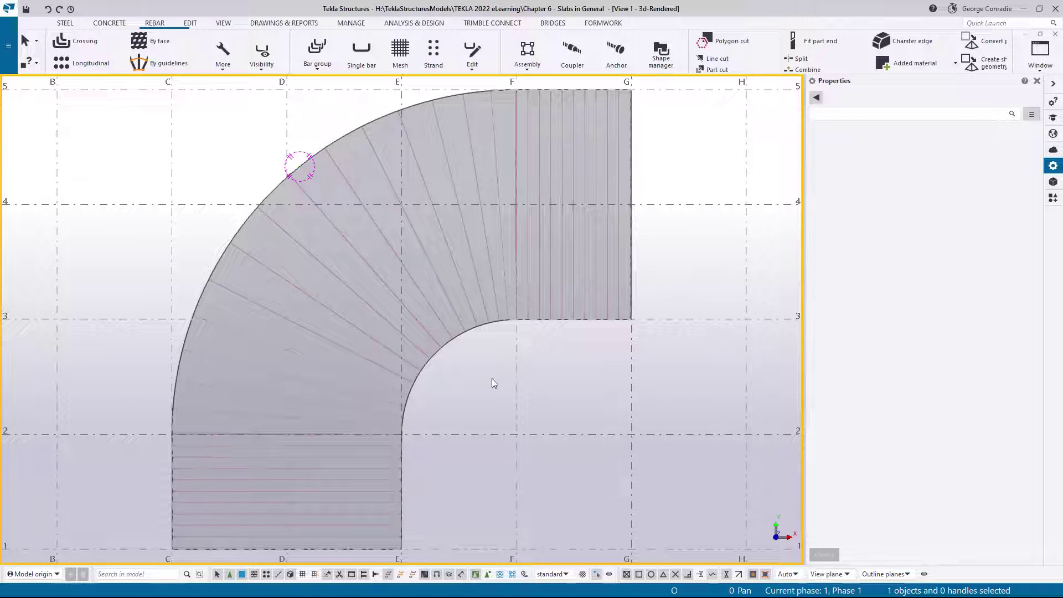
scroll(492, 377, up, 5)
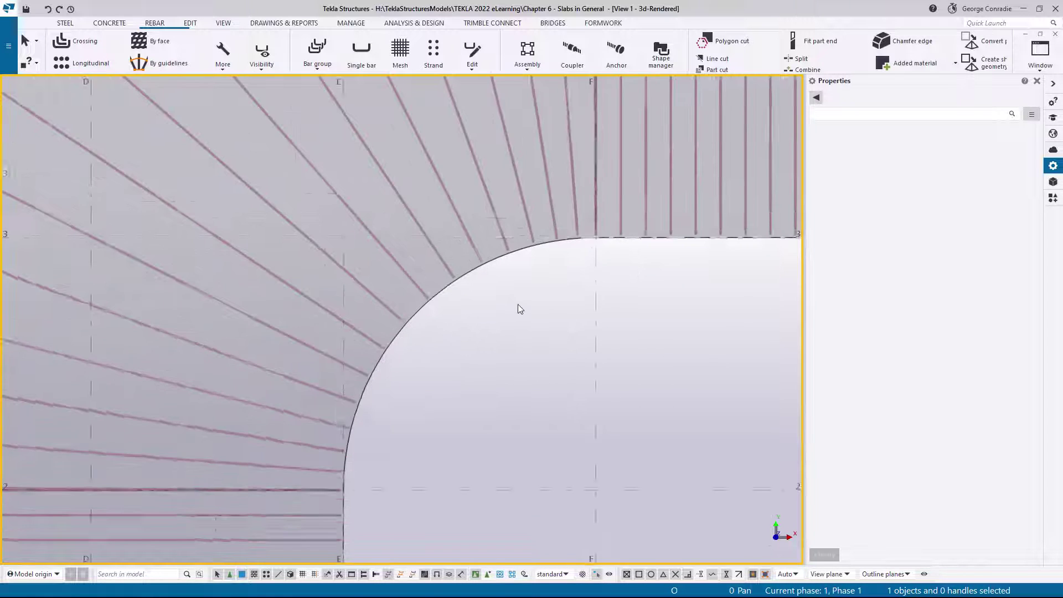
scroll(517, 304, up, 1)
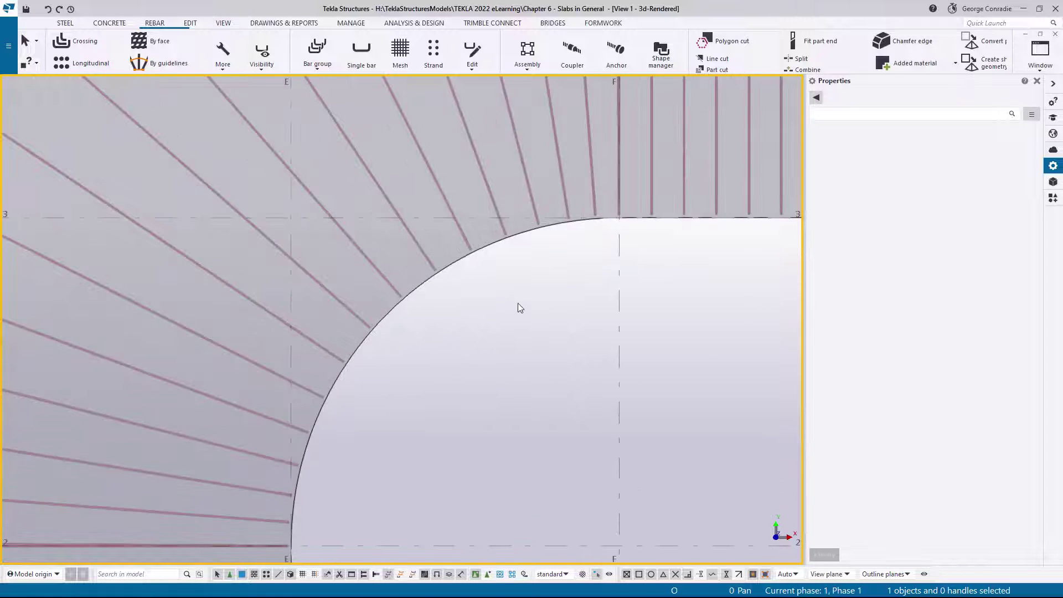
click(593, 202)
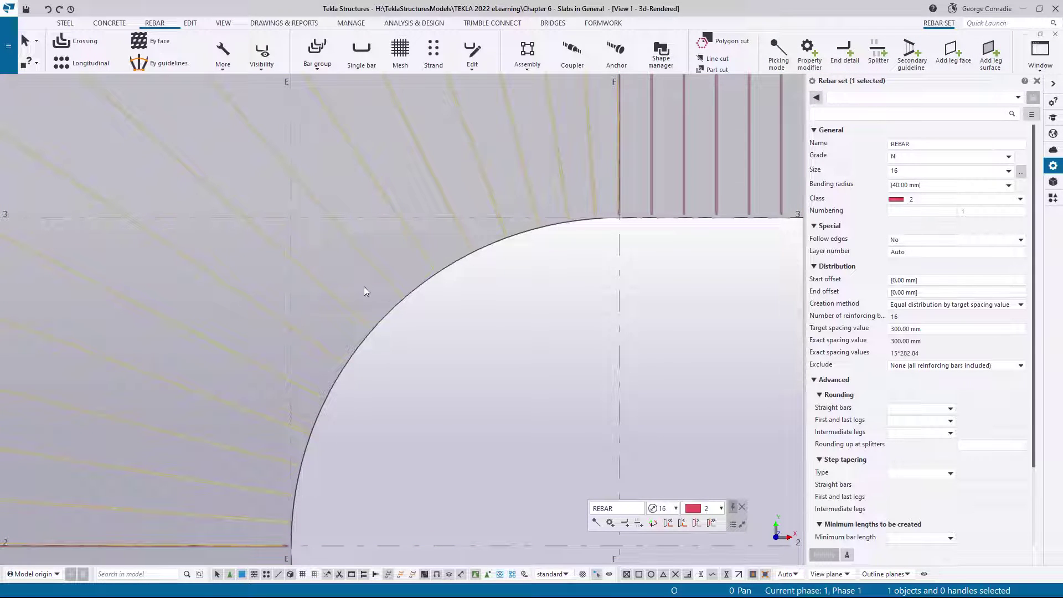
click(262, 54)
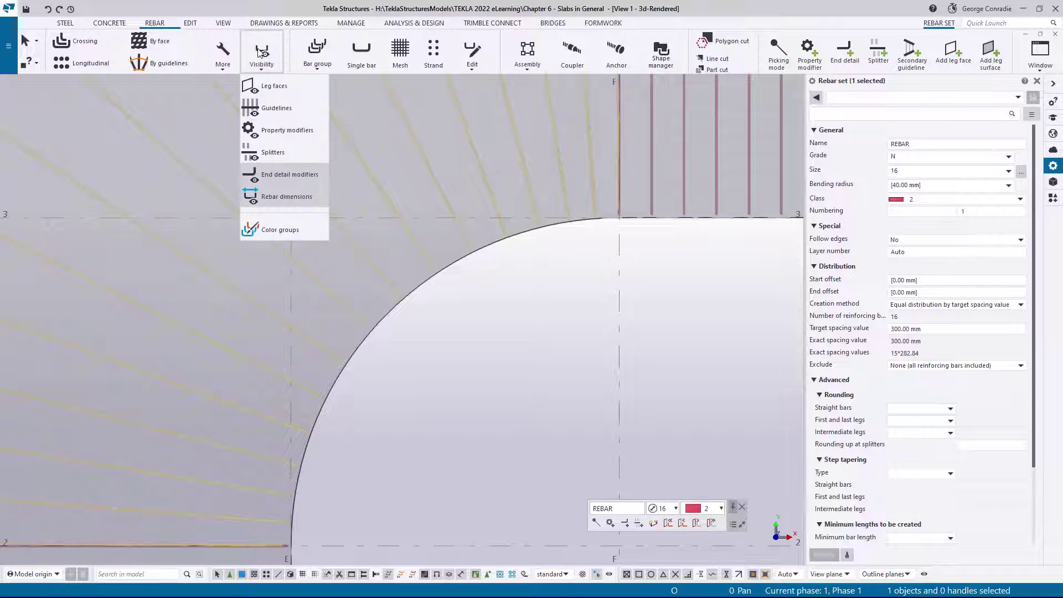
click(275, 111)
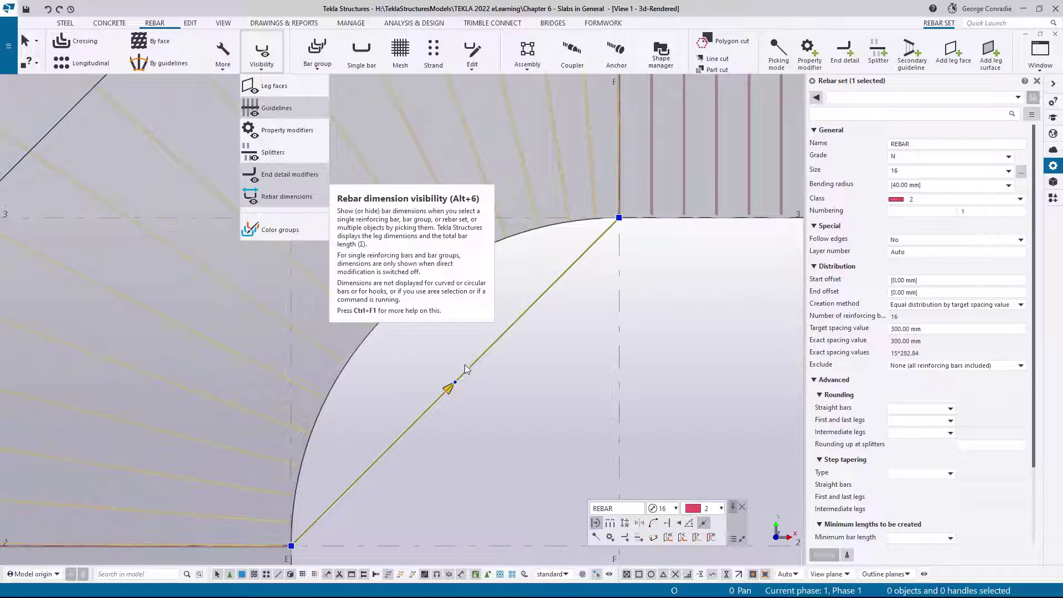
key(alt+6)
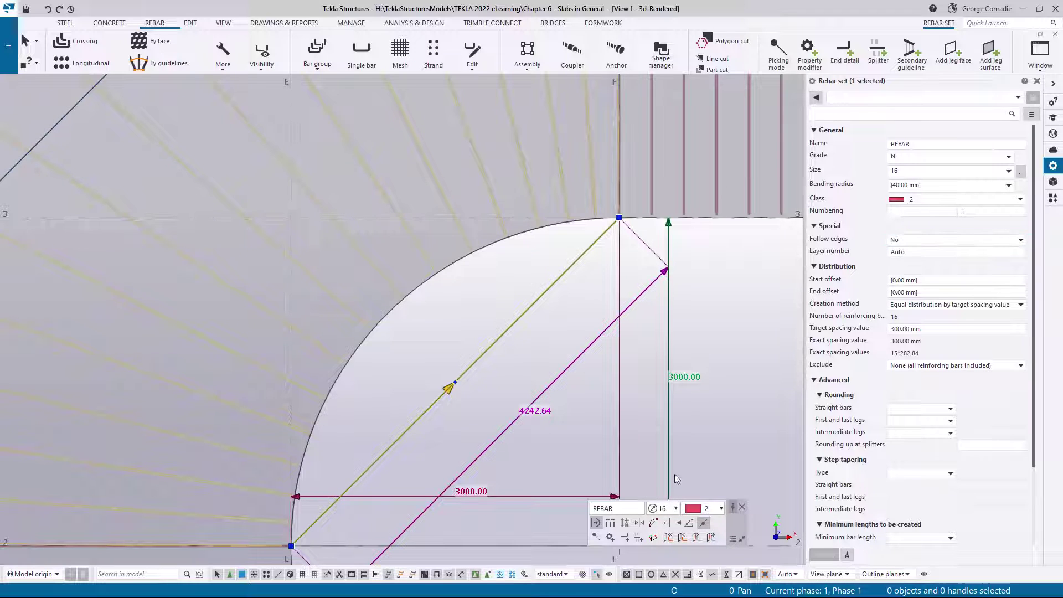
Make the primary guideline follow the slab's curved inner edge.
click(651, 524)
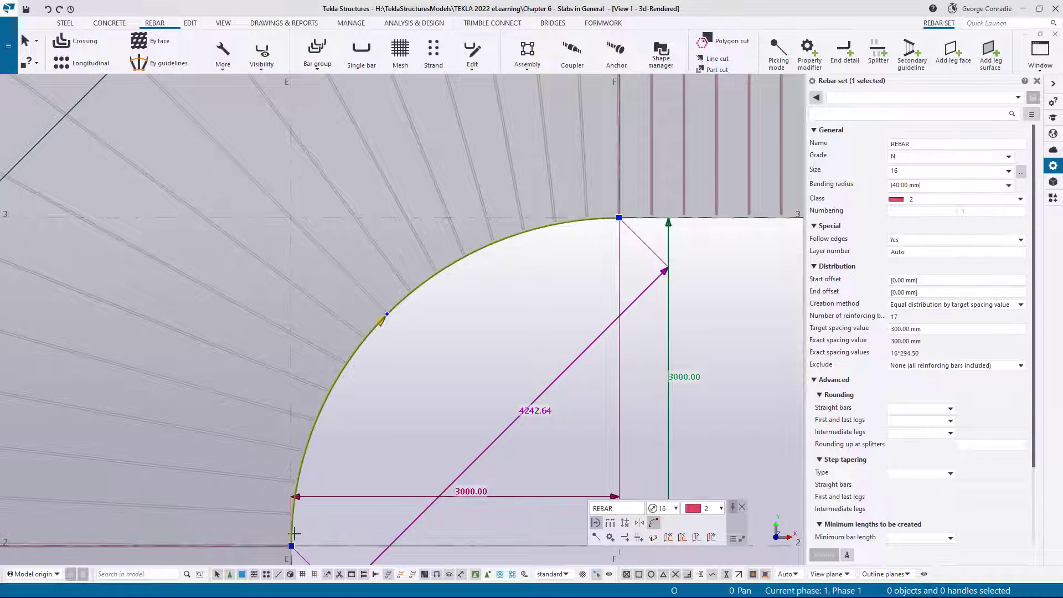
ctrl+middle_drag(344, 319, 482, 349)
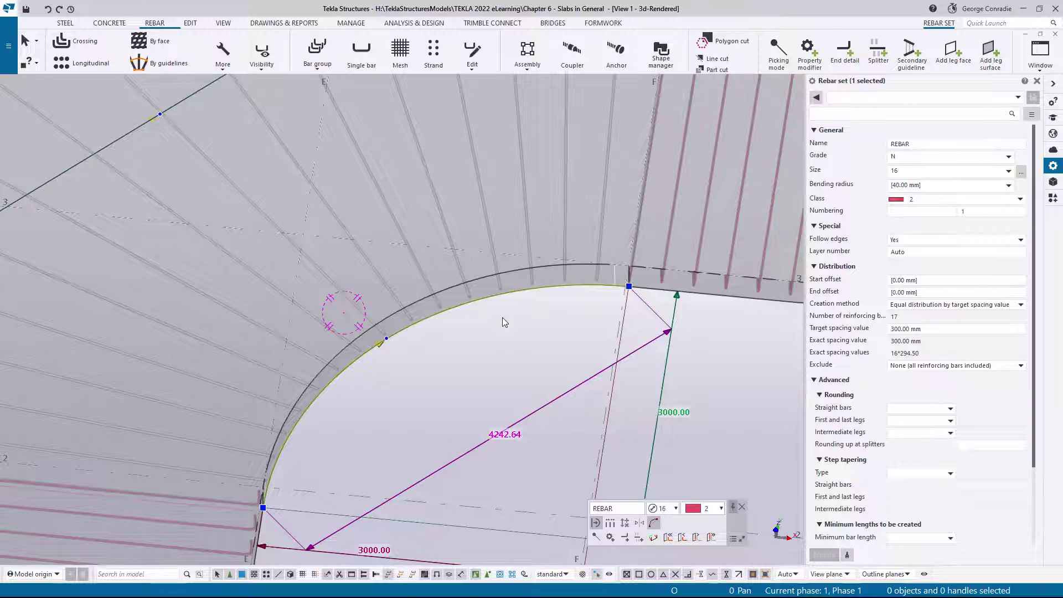
key(ctrl+p)
scroll(476, 320, up, 4)
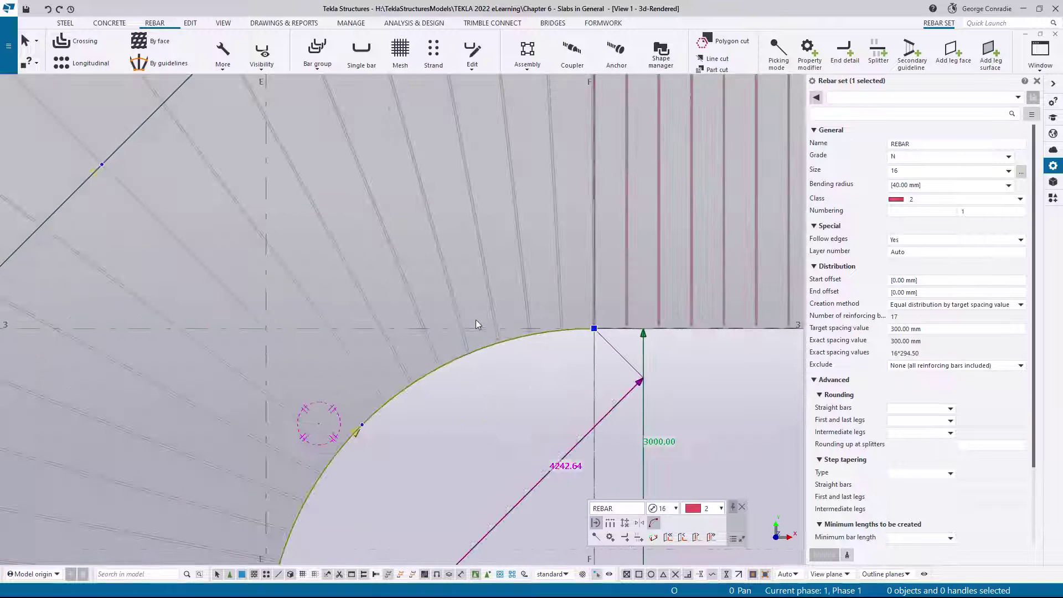
middle_drag(480, 371, 517, 314)
scroll(390, 404, down, 2)
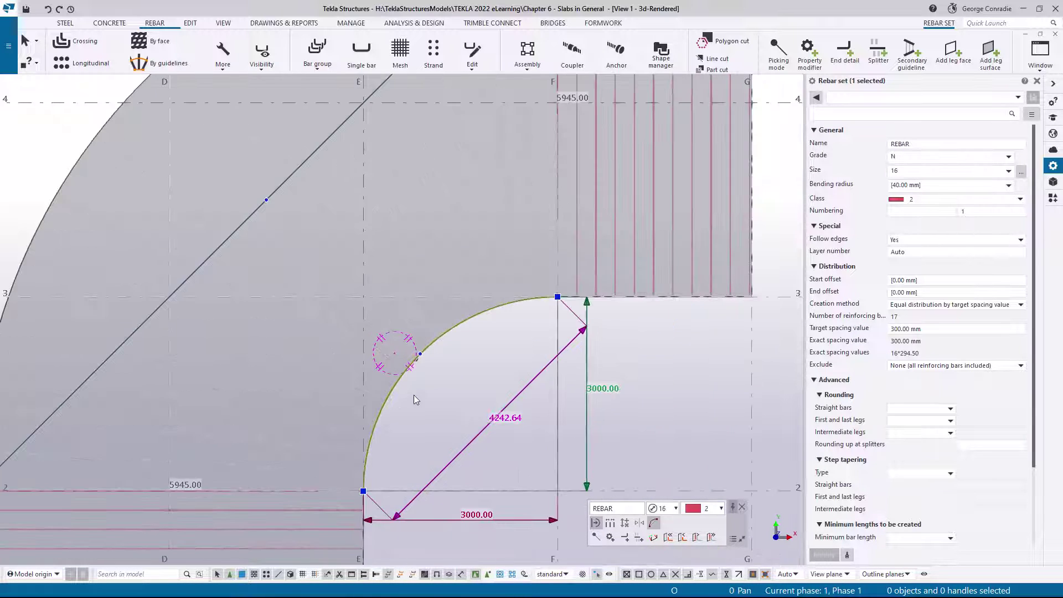
Make the secondary guideline follow the slab's curved outer edge and deselect the rebar set.
middle_drag(414, 395, 539, 338)
click(370, 336)
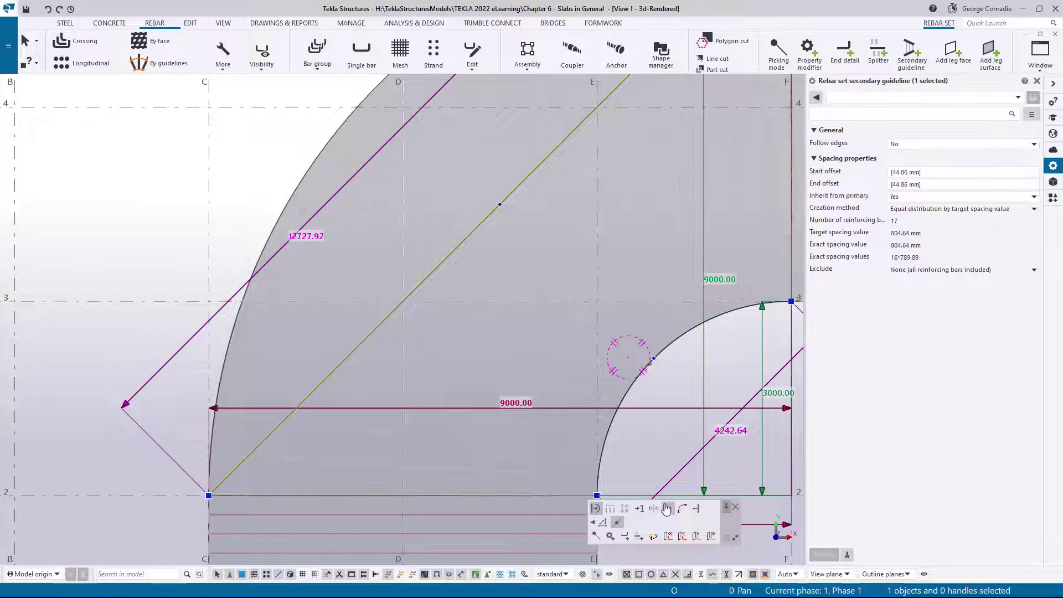
click(683, 509)
middle_drag(231, 238, 143, 329)
key(Escape)
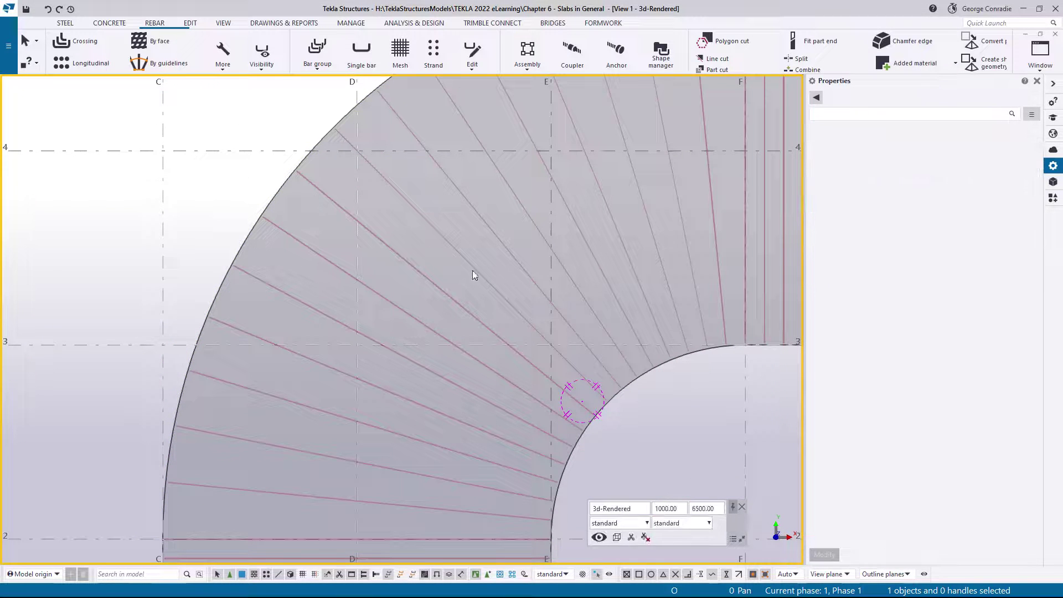
scroll(467, 297, down, 2)
middle_drag(463, 277, 380, 309)
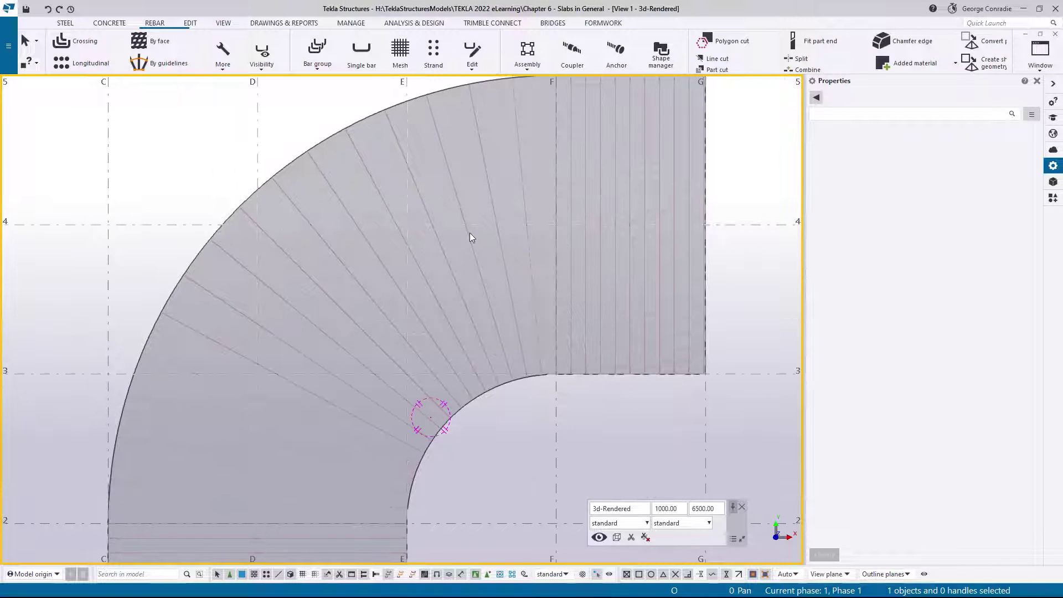
middle_drag(479, 186, 482, 205)
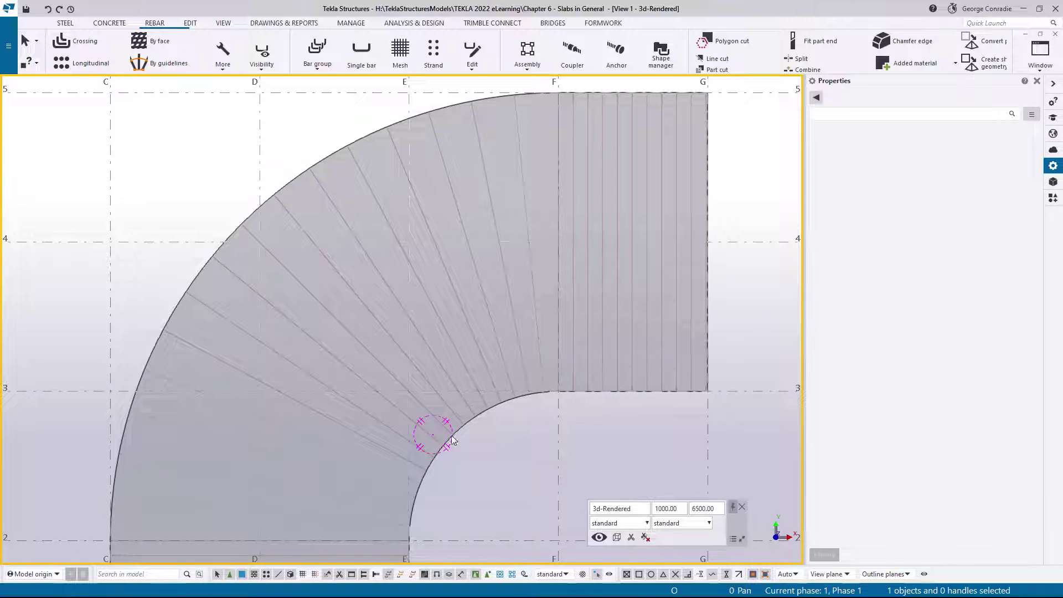
Select the curved set's outer-edge secondary guideline and make it the primary guideline.
click(315, 178)
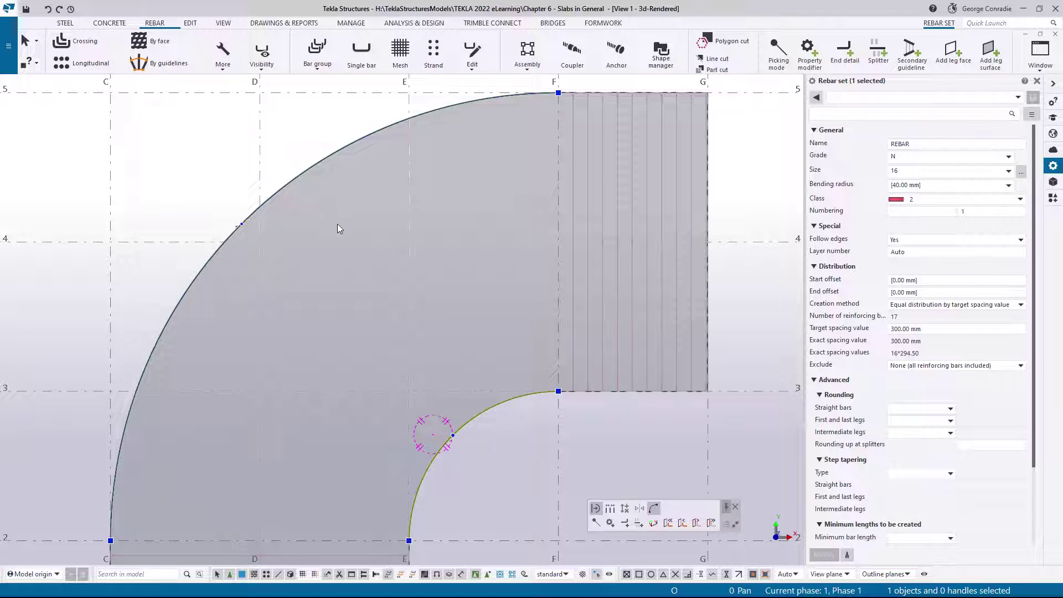
click(323, 162)
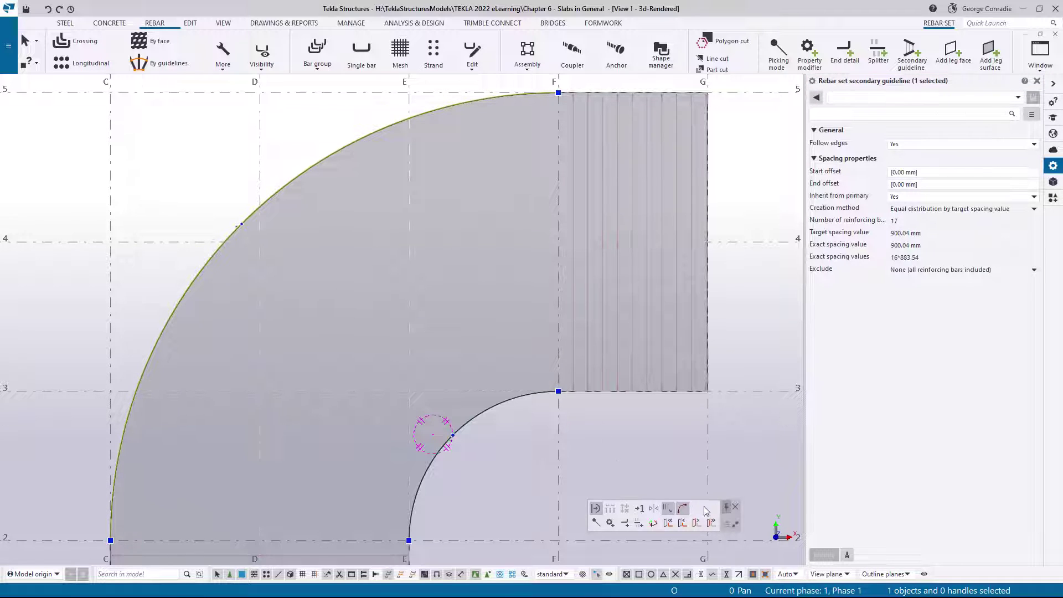
click(641, 510)
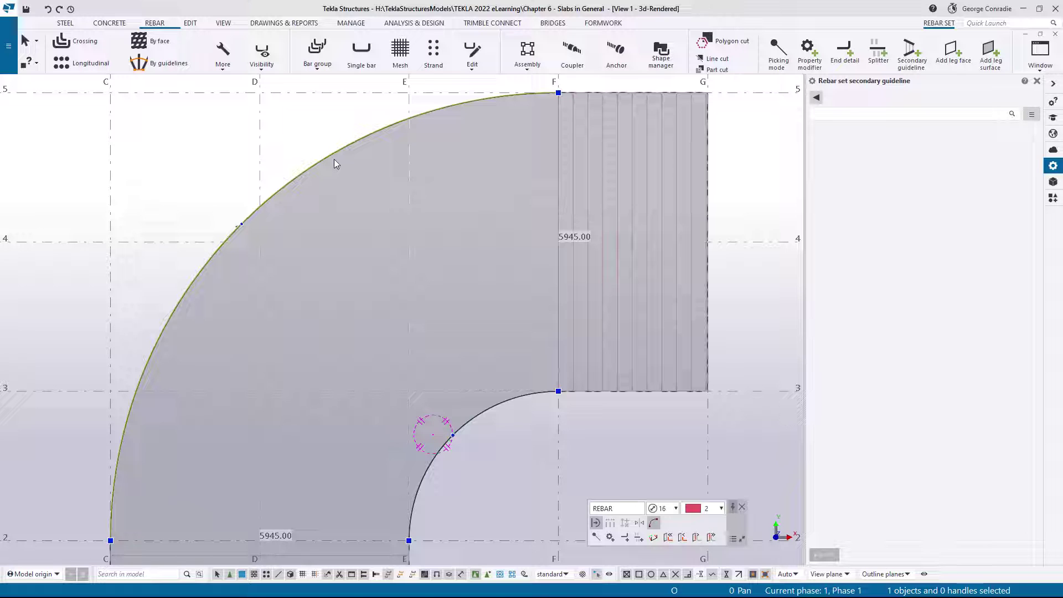
click(479, 414)
middle_click(491, 457)
Set the target spacing value of the curved rebar set along the outer guideline to 300 mm and deselect it.
click(424, 288)
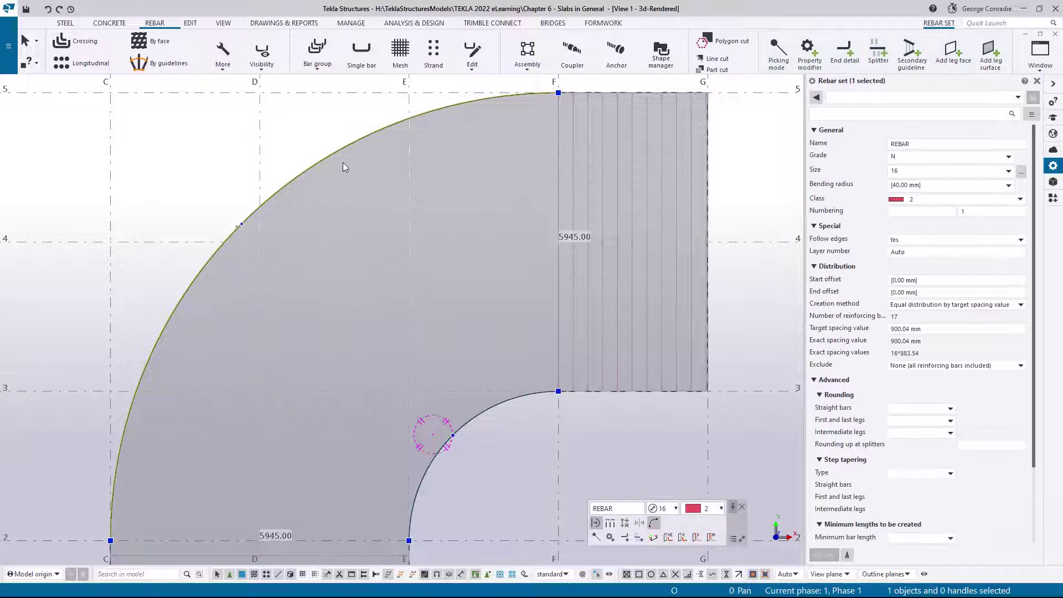
click(952, 330)
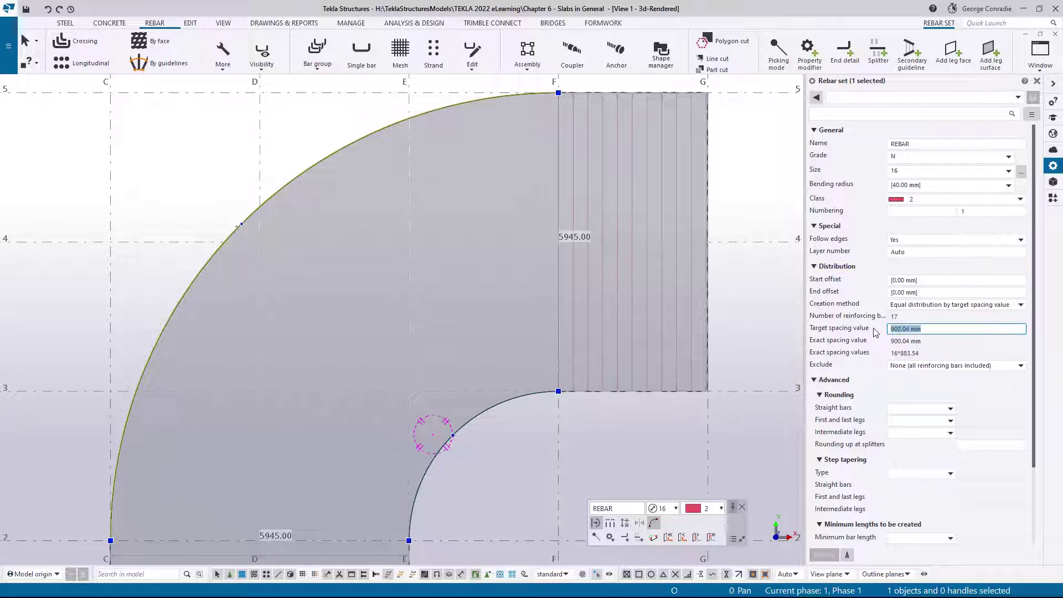
text(300)
key(Return)
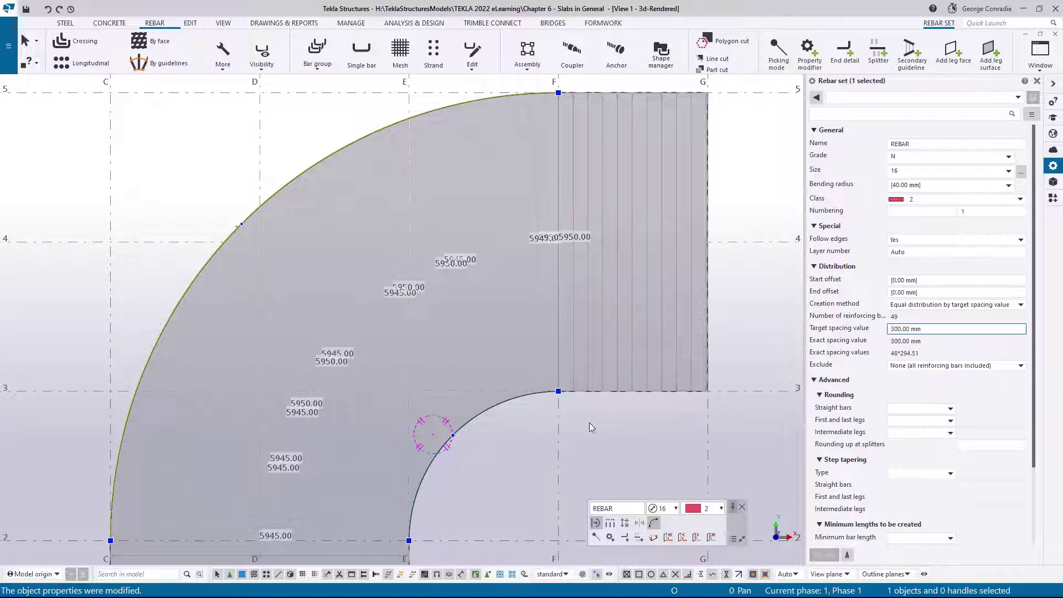
click(517, 434)
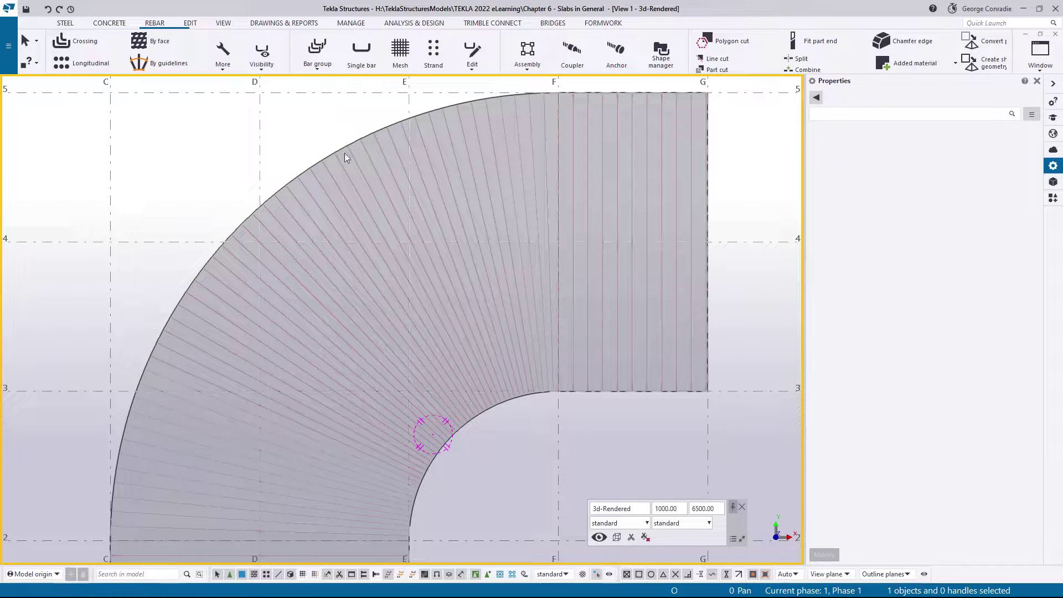
middle_drag(542, 490, 546, 387)
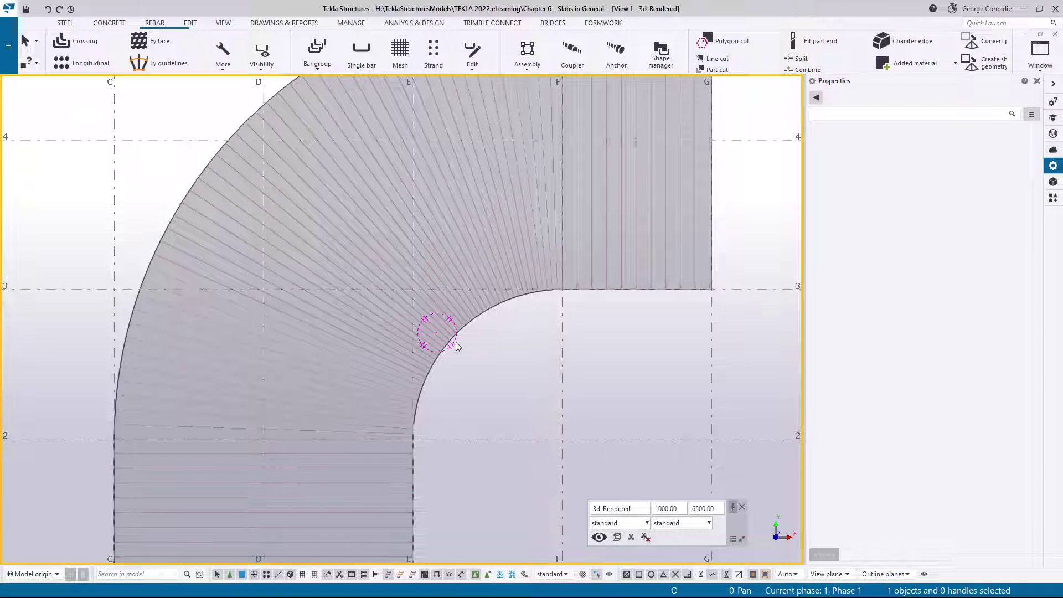
scroll(468, 319, up, 4)
scroll(490, 308, down, 5)
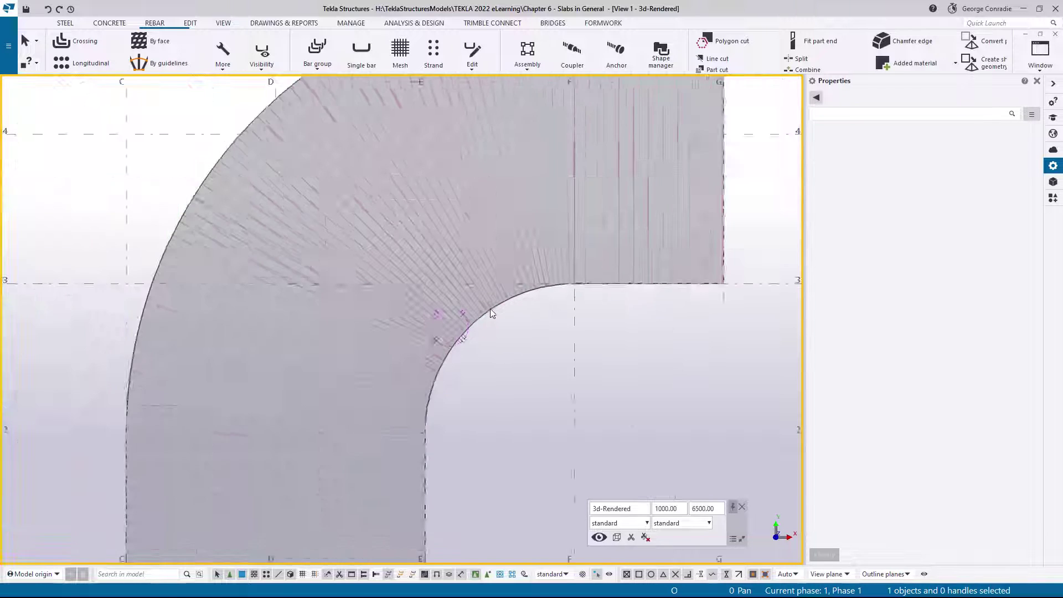
Select the curved rebar set, hide its guidelines, show the end detail modifiers, and deselect the set.
scroll(592, 288, up, 5)
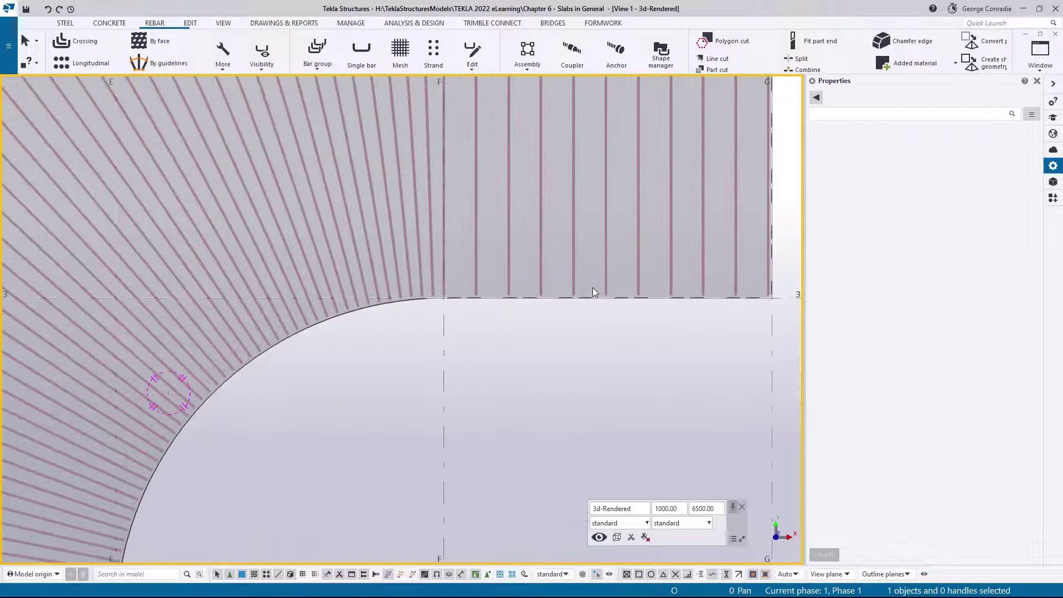
ctrl+middle_drag(516, 298, 329, 189)
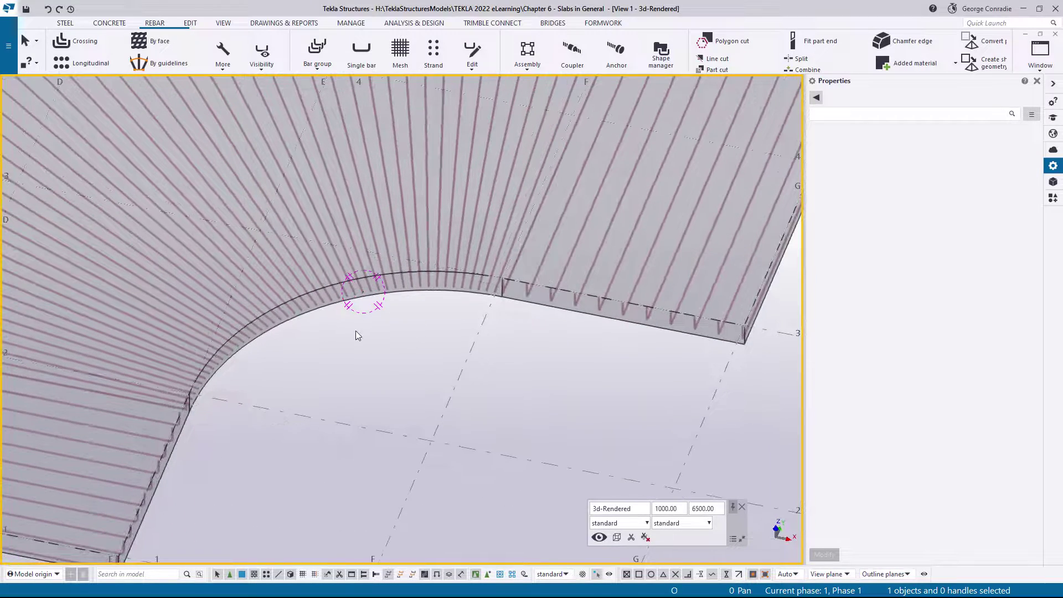
middle_drag(354, 328, 493, 311)
scroll(430, 321, up, 3)
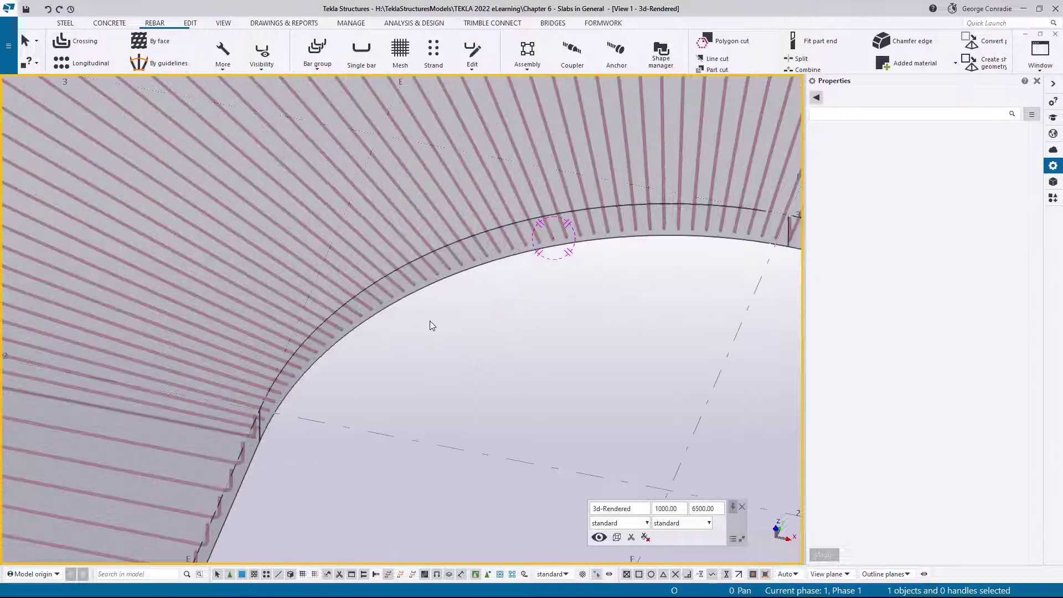
click(404, 288)
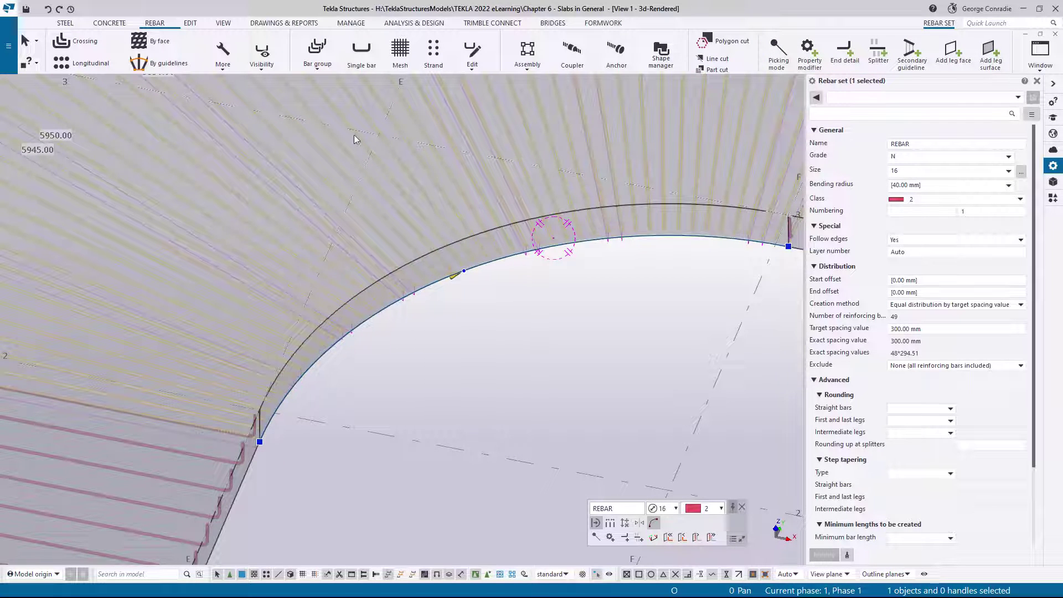
click(273, 65)
click(269, 110)
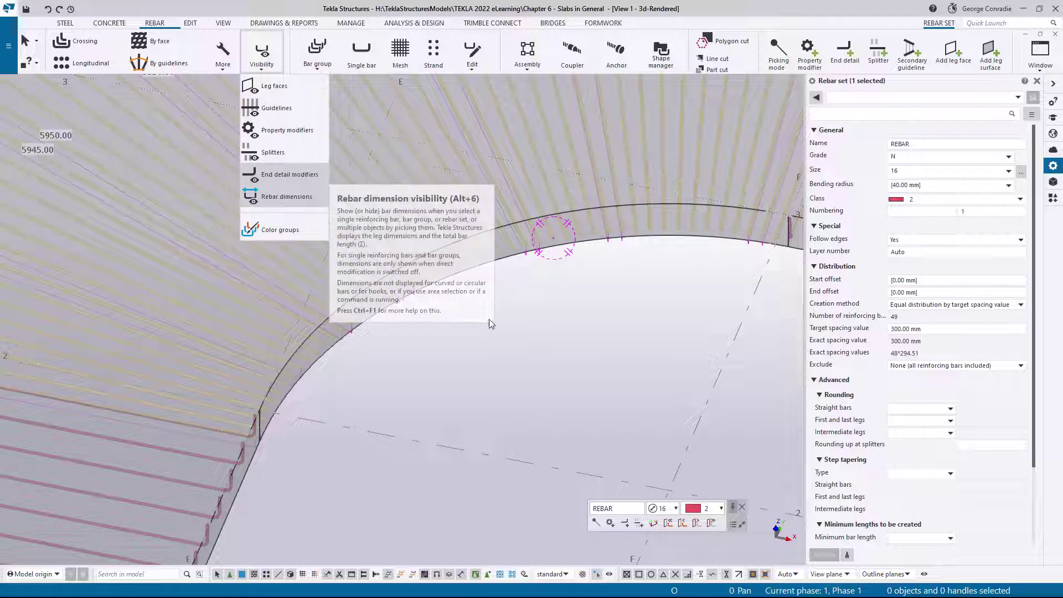
click(520, 350)
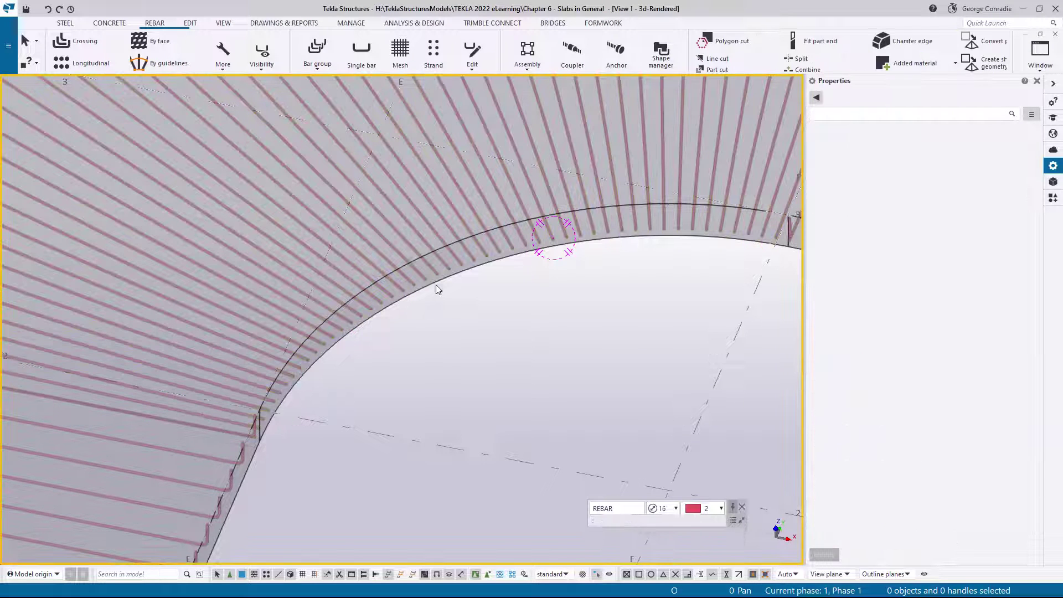
Start a standard end detail modifier with a 90-degree hook on the curved rebar set and set its picking mode to multiple points.
click(548, 244)
click(844, 52)
click(850, 98)
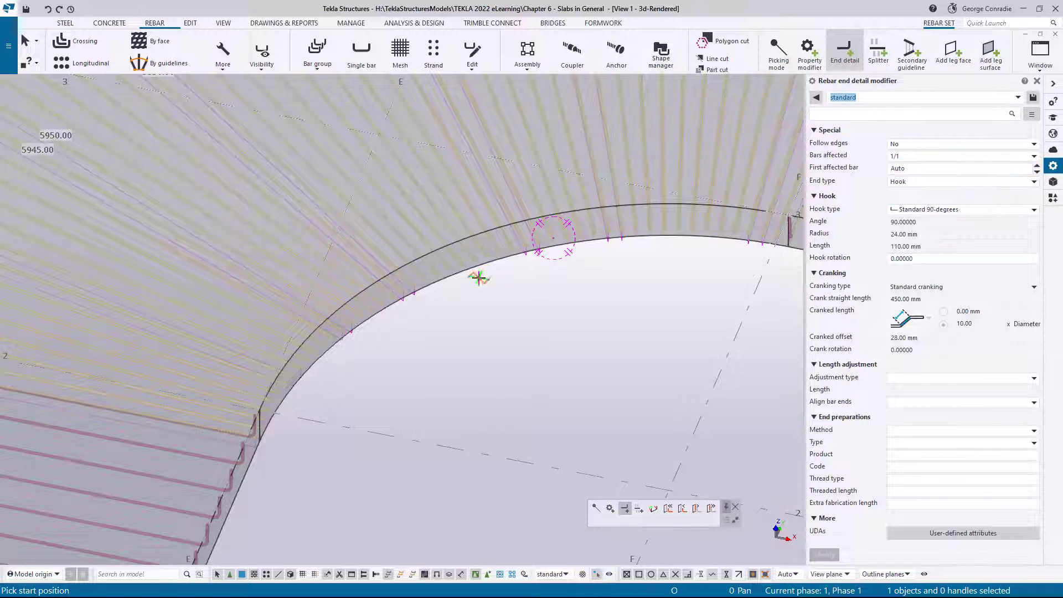
scroll(249, 440, up, 2)
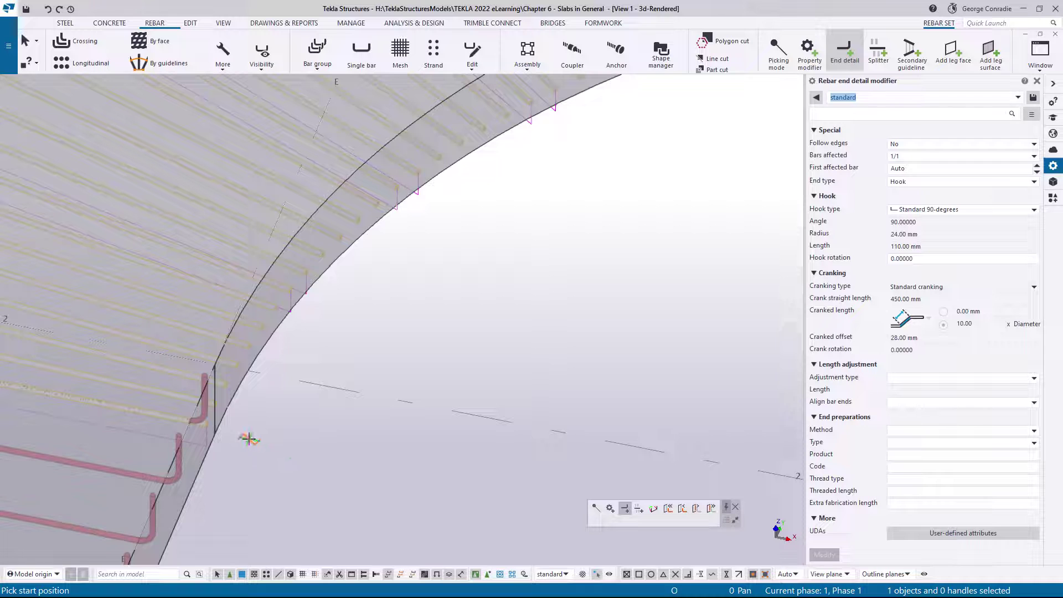
click(217, 433)
scroll(361, 356, down, 1)
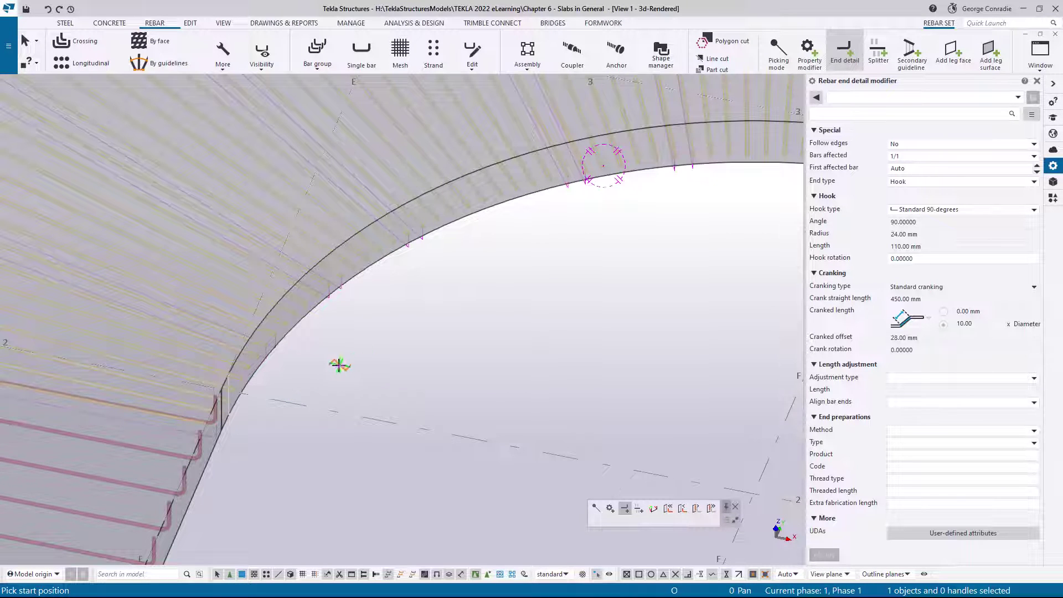
scroll(332, 370, down, 1)
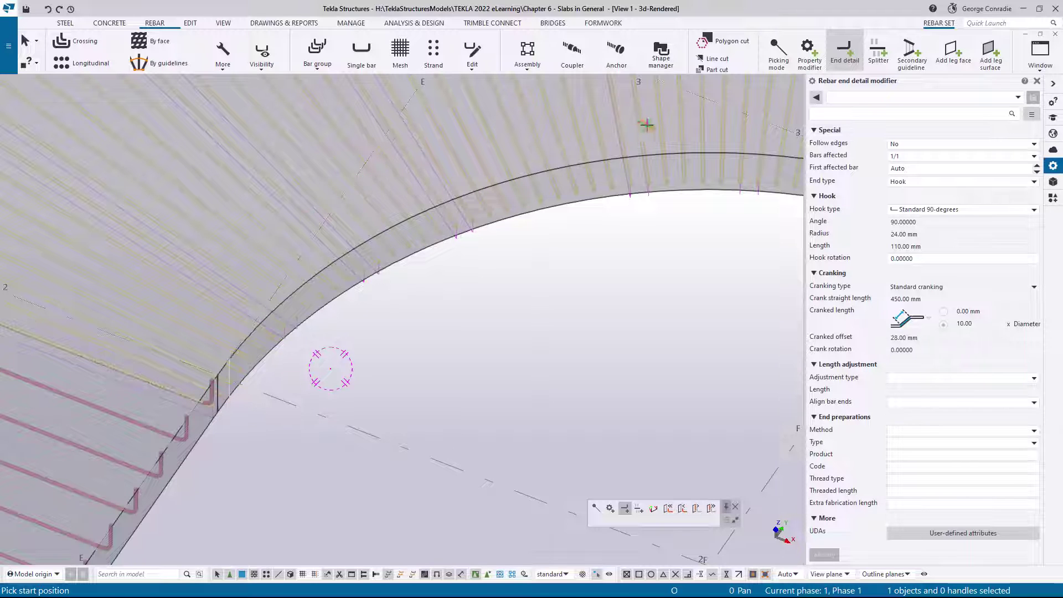
click(597, 510)
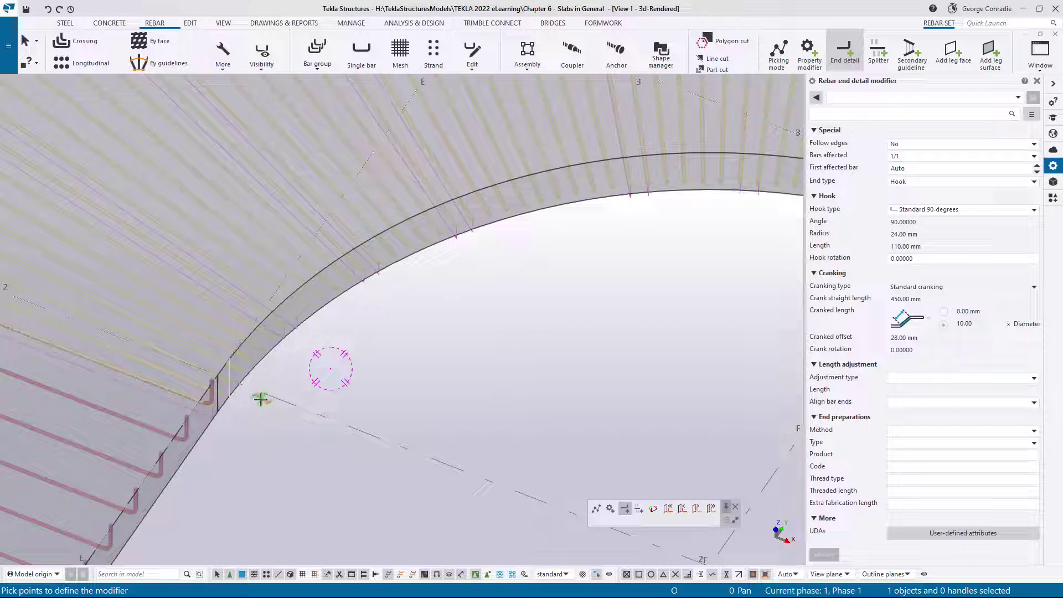
Define the end detail modifier from one end of the slab's inner curved edge to the other and exit the command.
click(218, 413)
middle_drag(634, 263, 310, 308)
scroll(630, 312, up, 2)
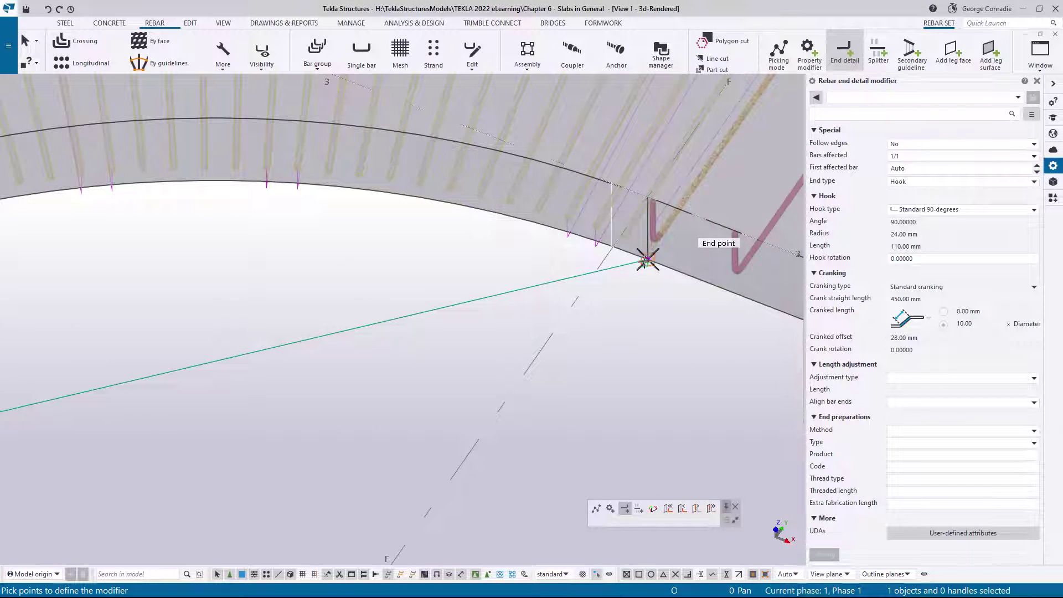
click(647, 259)
scroll(554, 288, down, 3)
middle_click(497, 272)
right_click(498, 245)
click(520, 257)
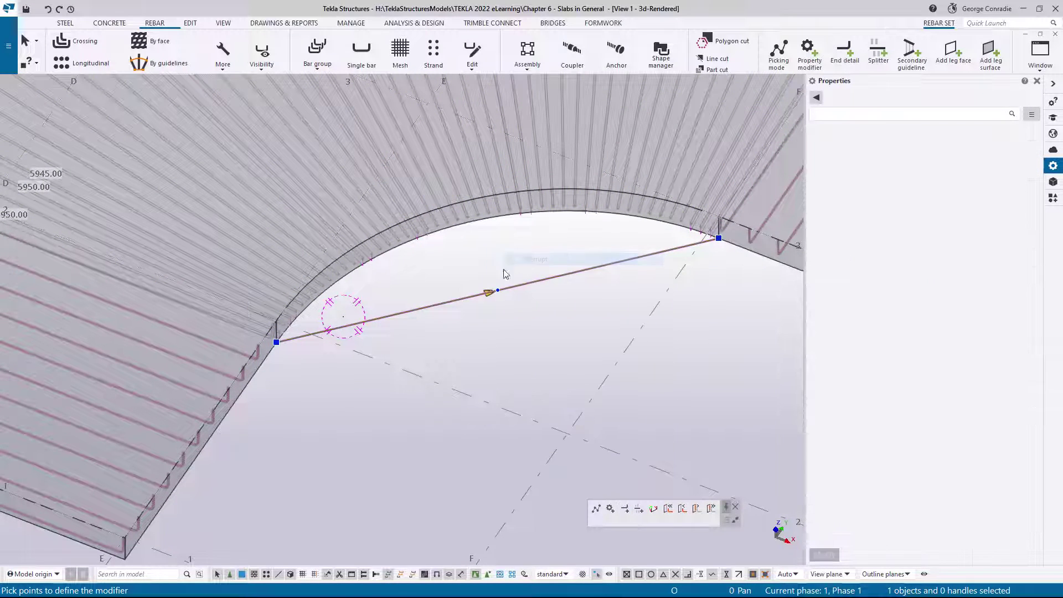
Make the inner-edge end detail modifier follow the slab's curved edge and deselect it.
click(455, 299)
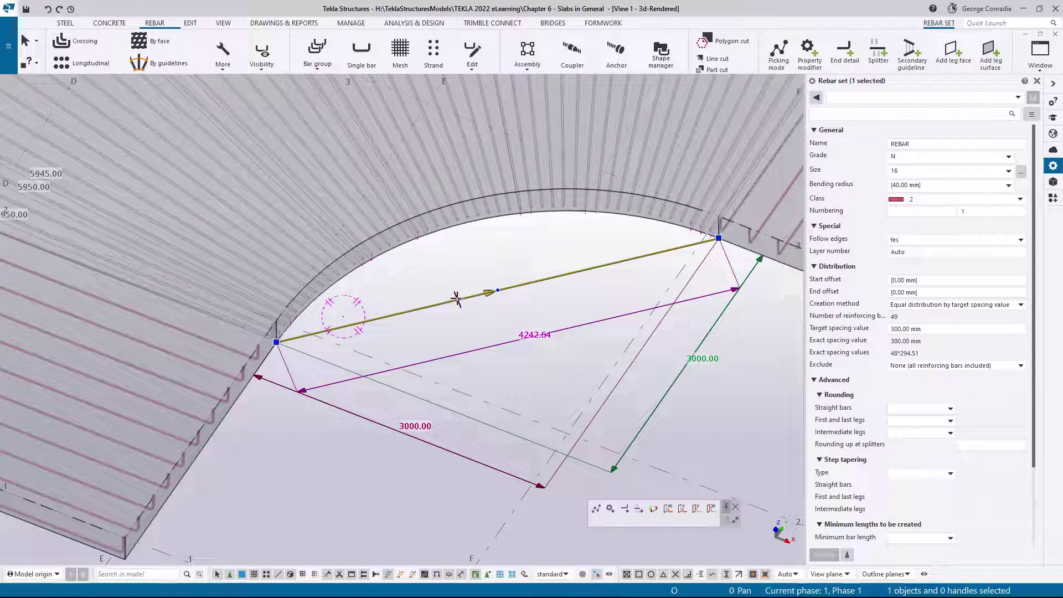
click(451, 299)
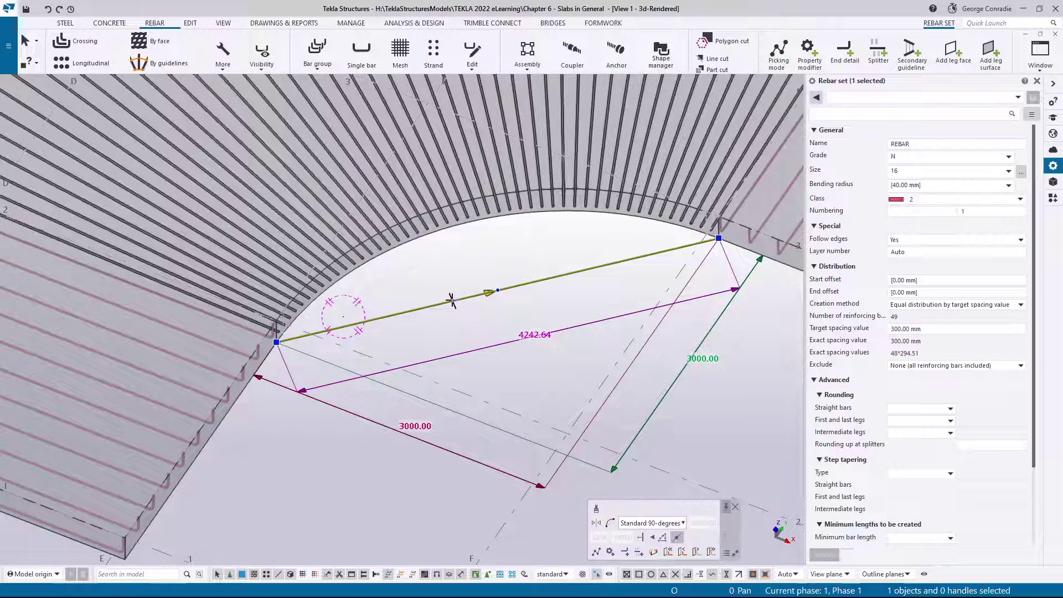
click(611, 523)
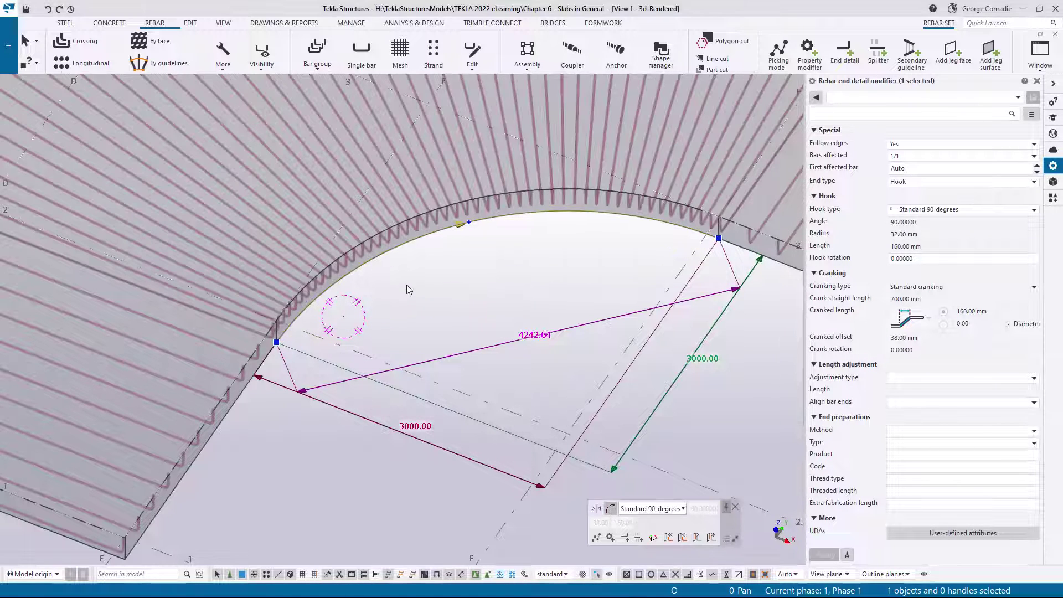
click(561, 250)
Add a standard 90-degree hook end detail modifier to the curved rebar set between the two ends of the slab's outer curved edge.
ctrl+middle_drag(522, 201, 530, 156)
middle_drag(381, 124, 456, 290)
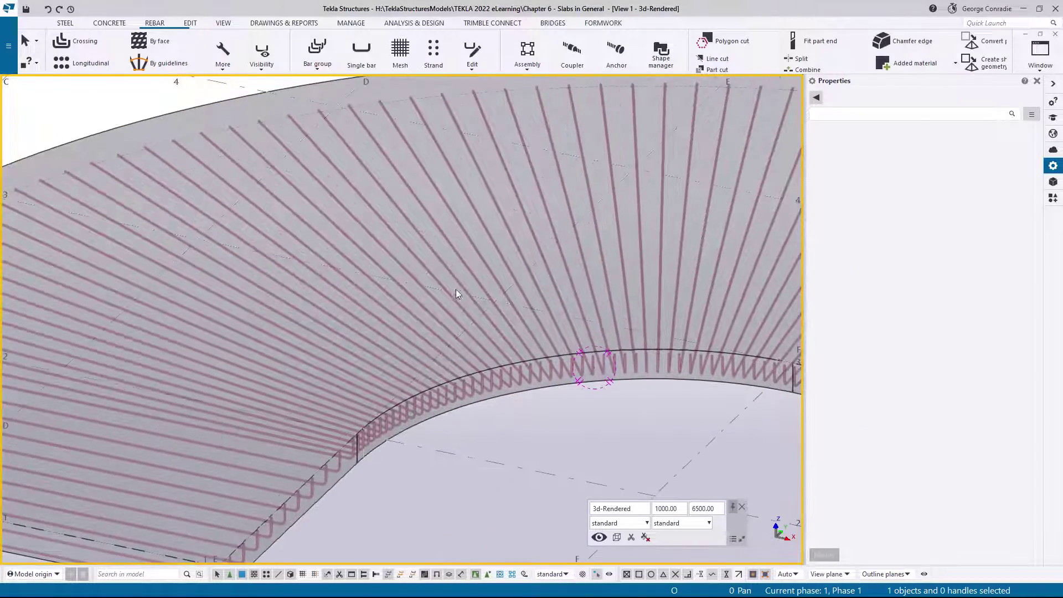
middle_drag(183, 310, 488, 304)
ctrl+middle_drag(260, 306, 347, 366)
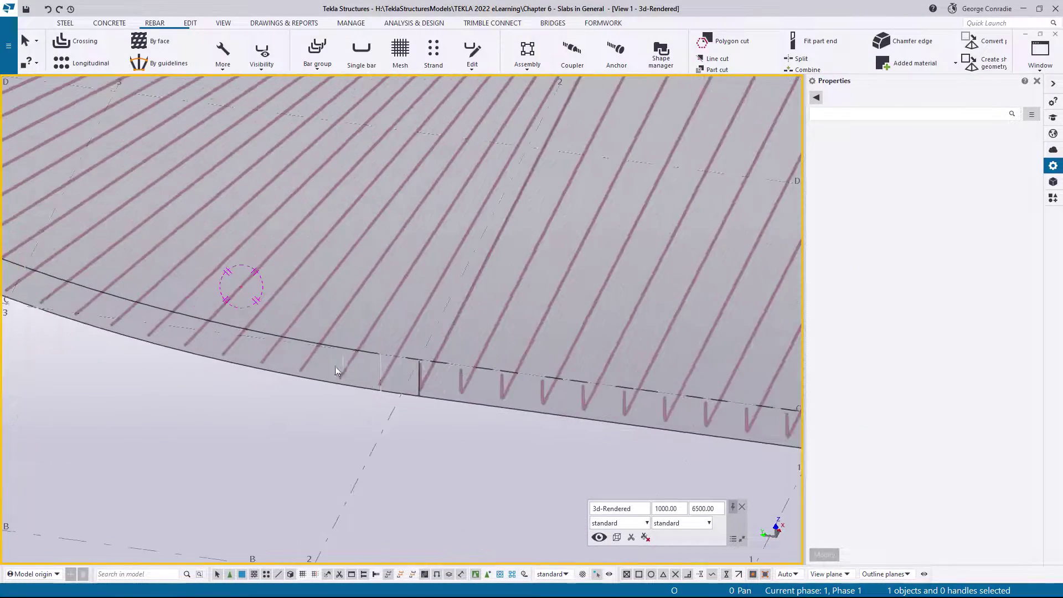
click(347, 366)
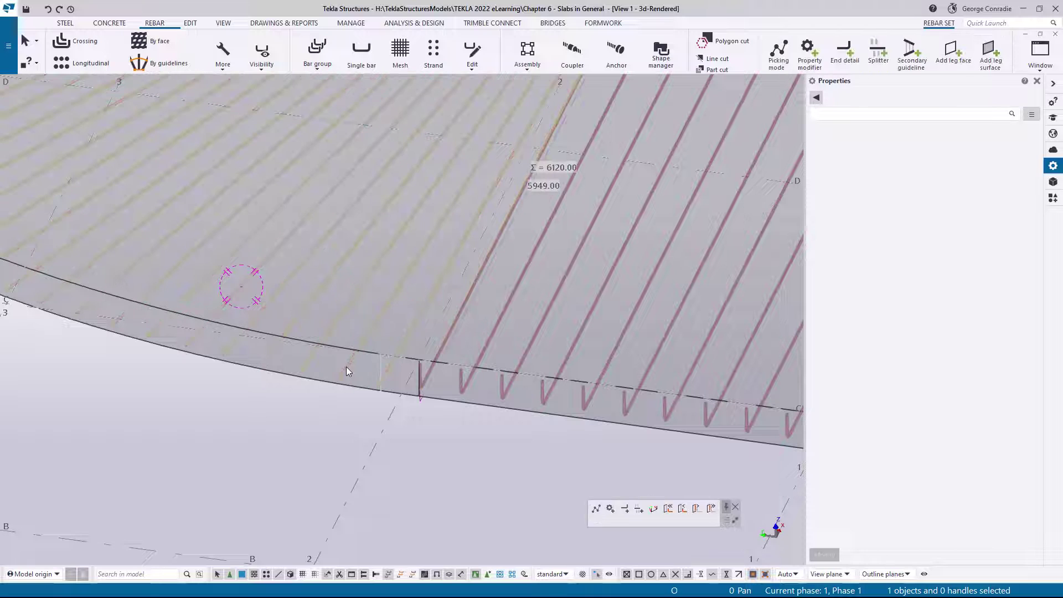
click(846, 54)
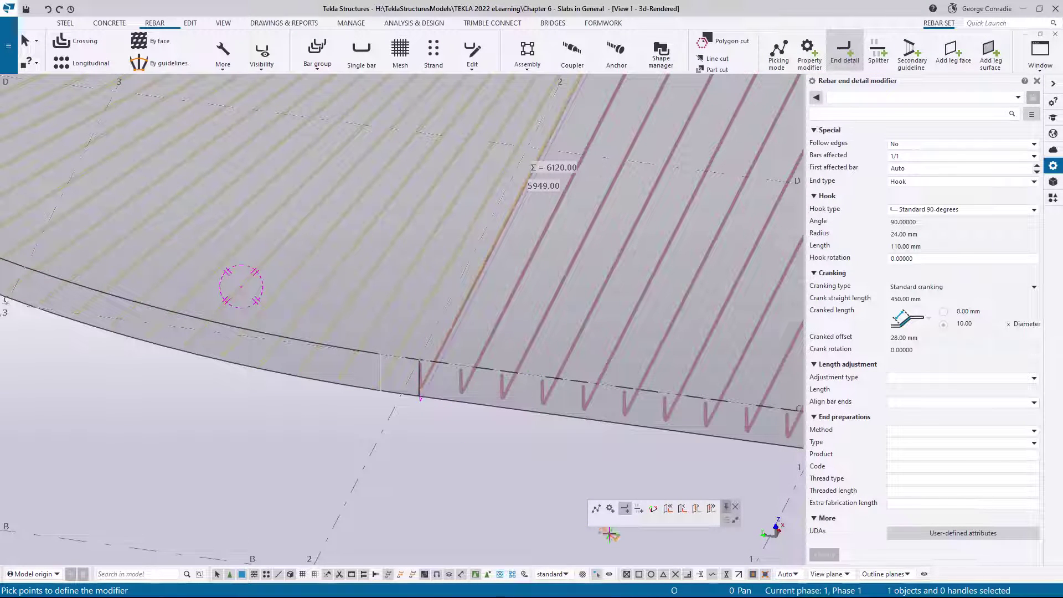
click(419, 397)
scroll(419, 396, down, 3)
ctrl+middle_drag(379, 403, 546, 386)
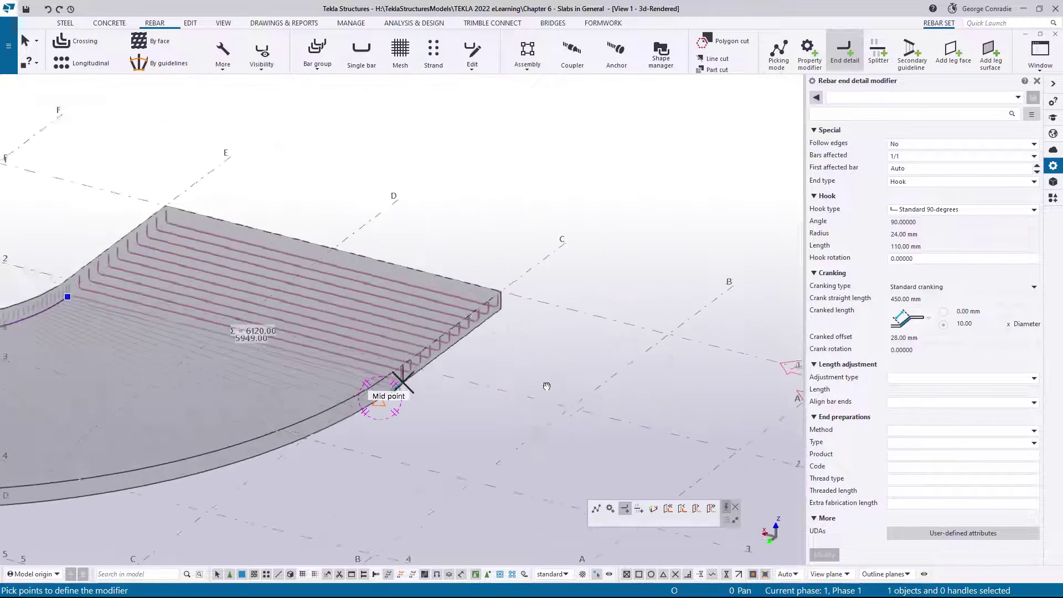
middle_drag(162, 501, 514, 445)
scroll(285, 415, up, 10)
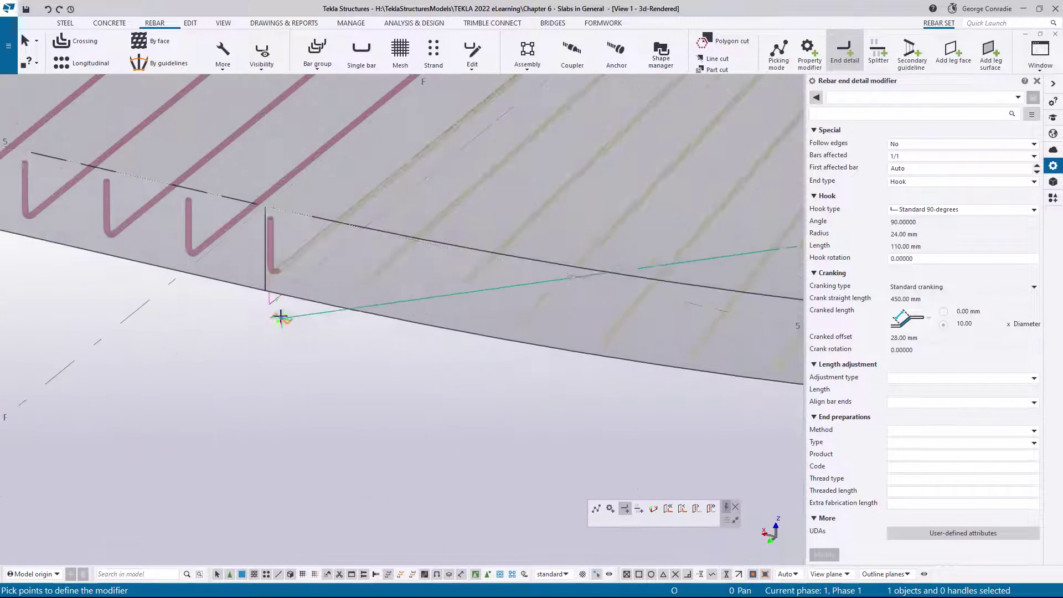
click(265, 292)
scroll(265, 351, down, 3)
ctrl+middle_drag(266, 352, 233, 368)
scroll(233, 368, down, 2)
right_click(236, 369)
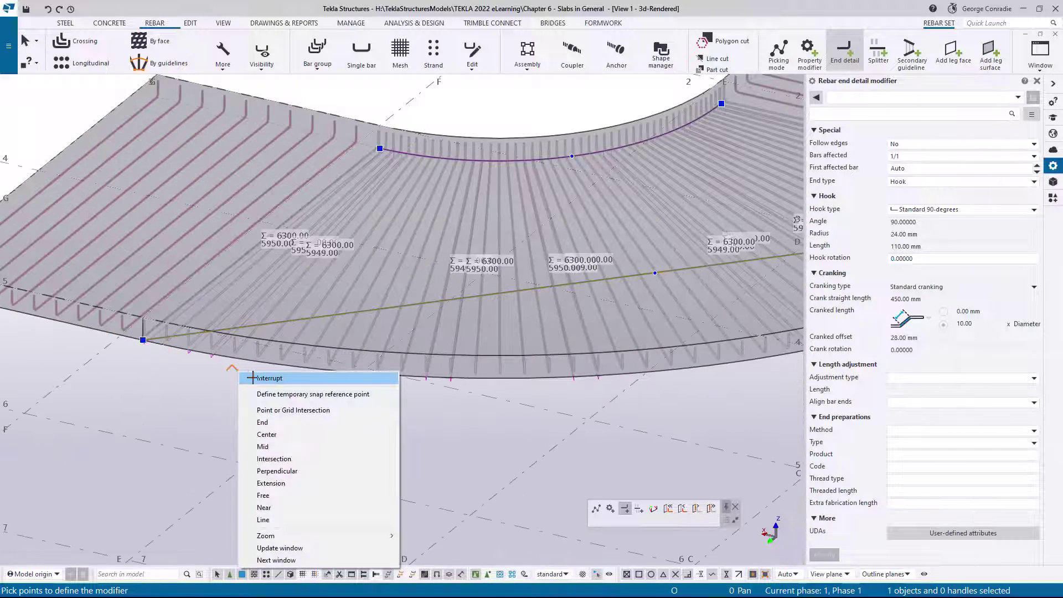
click(252, 379)
Make the outer-edge end detail modifier follow the slab's curved edge and deselect it.
middle_drag(792, 353, 591, 358)
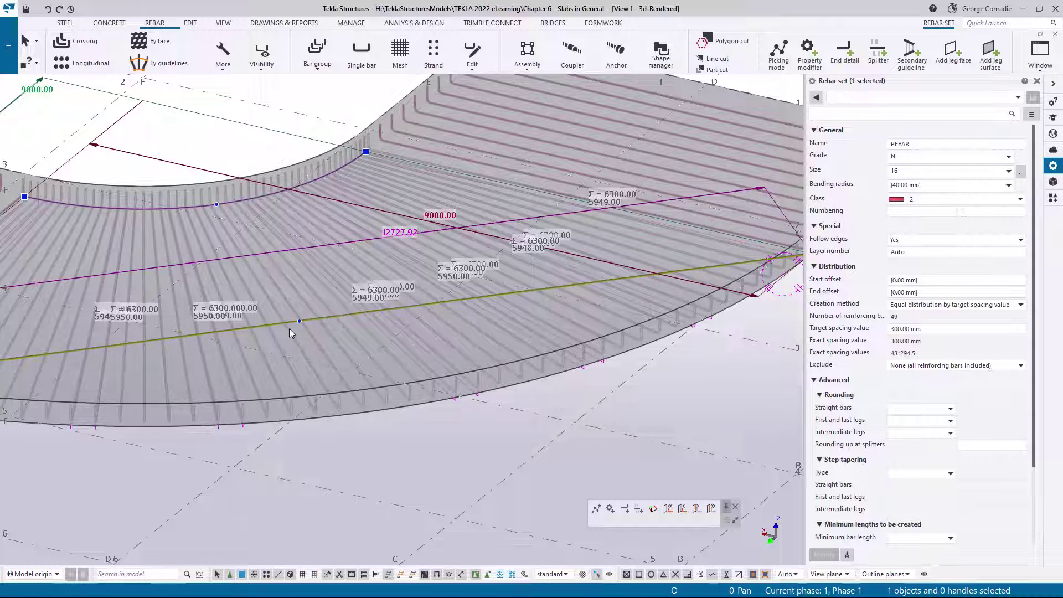
click(310, 319)
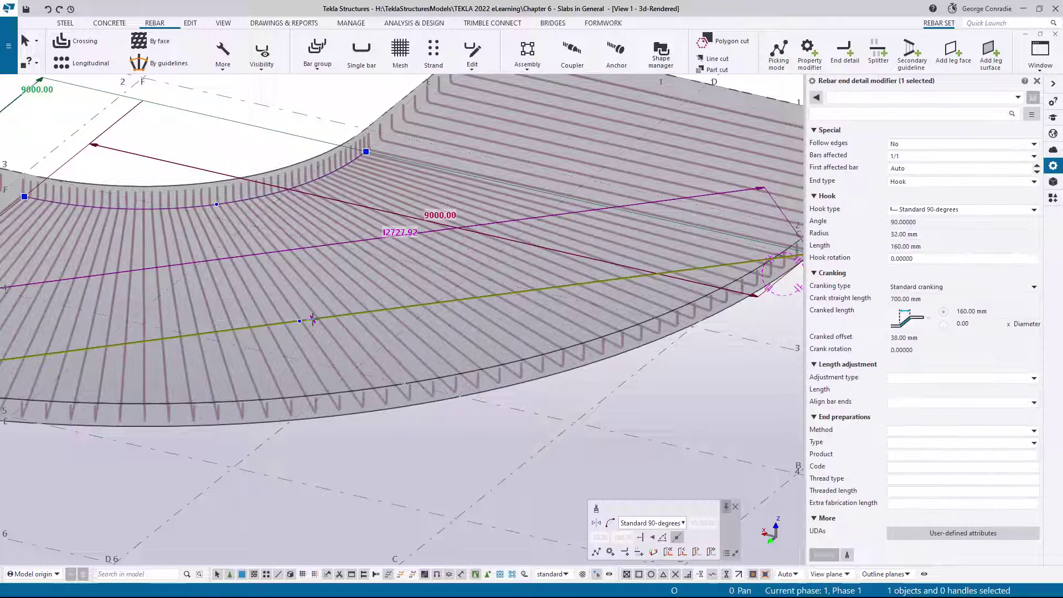
click(611, 524)
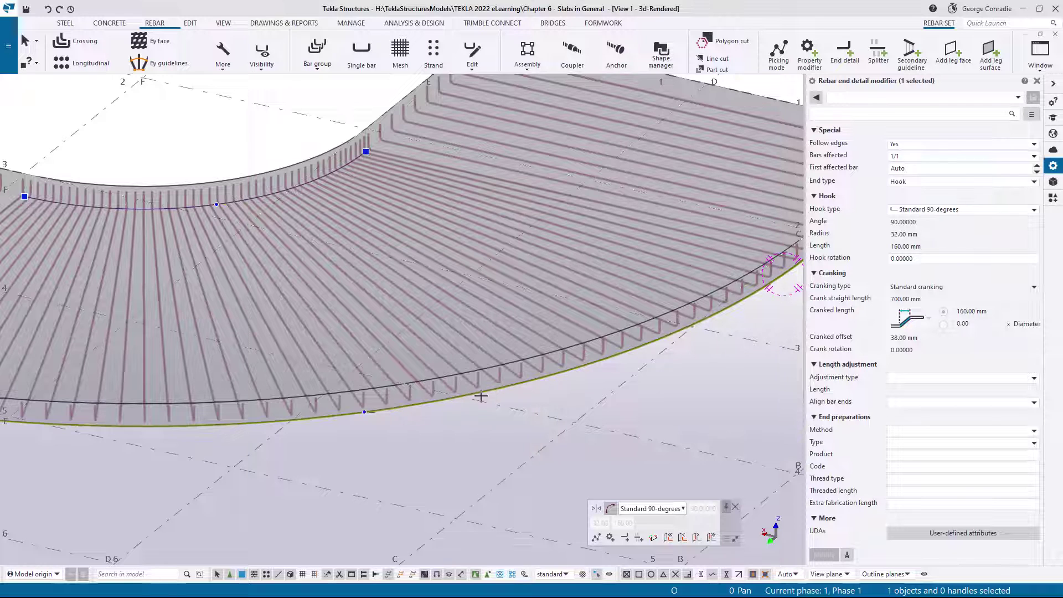
click(550, 400)
scroll(550, 400, down, 2)
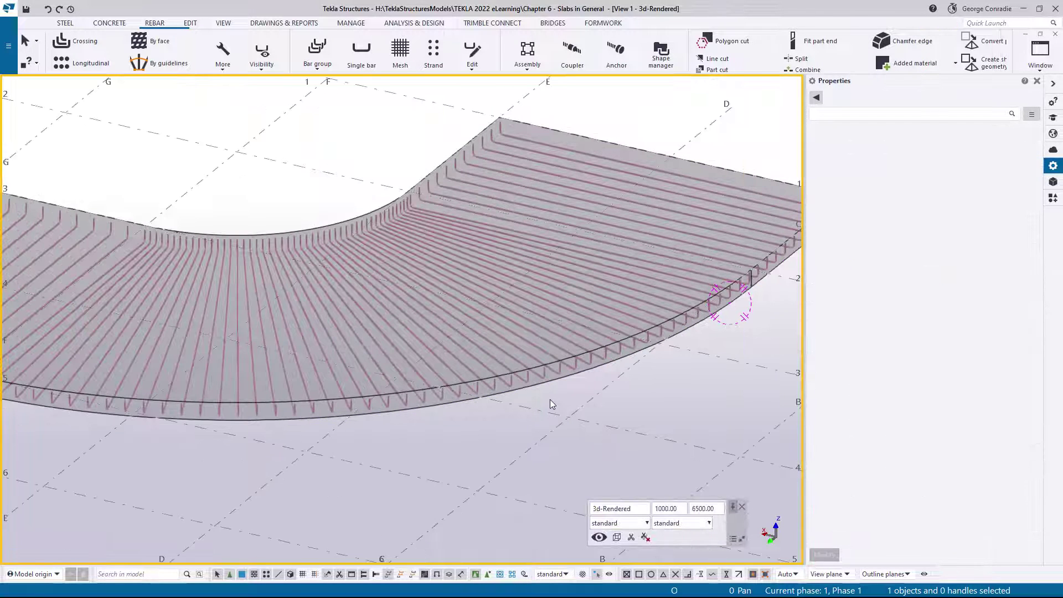
In plan view, select the straight rebar set between grids F and G, show its guidelines, and hide the end detail modifiers.
key(ctrl+p)
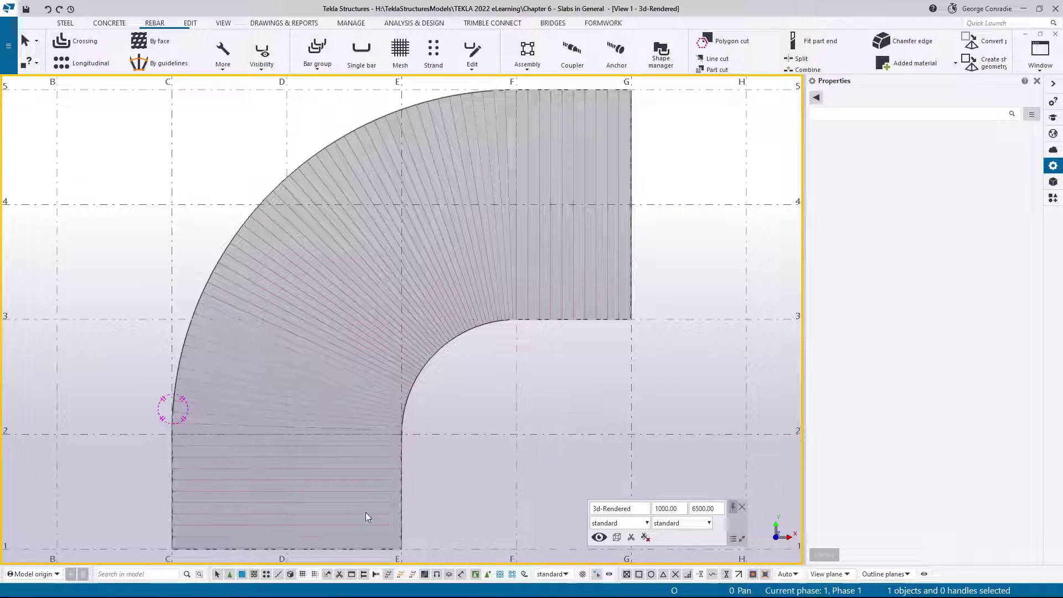
scroll(598, 260, up, 3)
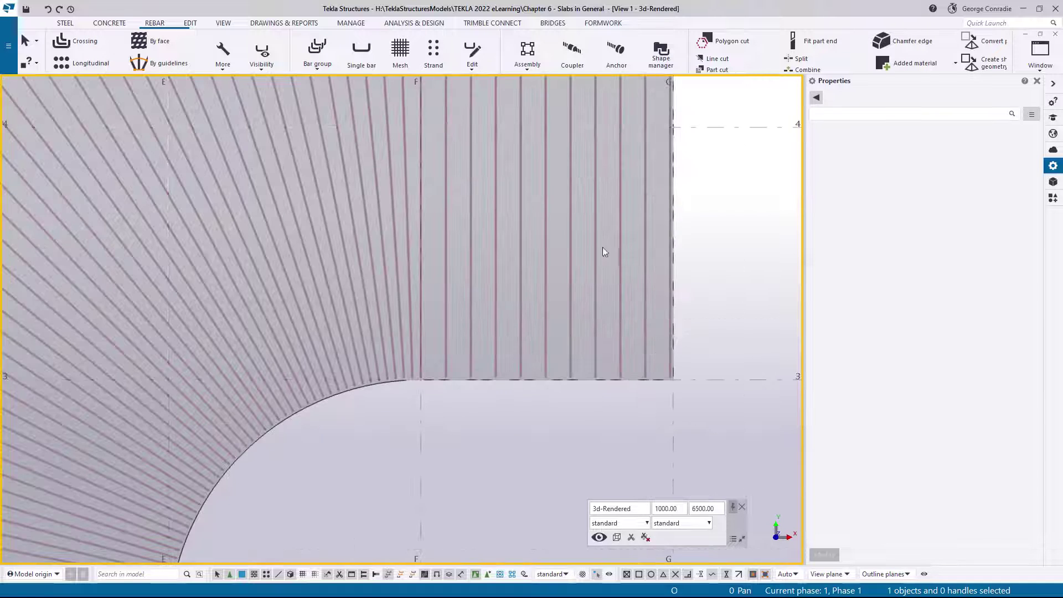
click(578, 297)
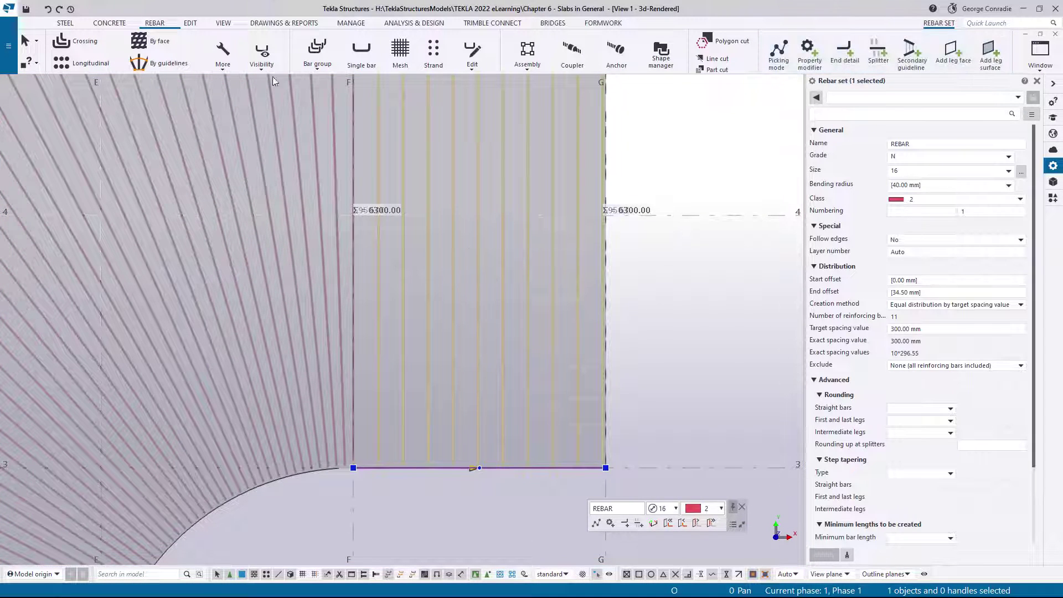
click(261, 55)
click(275, 108)
click(274, 176)
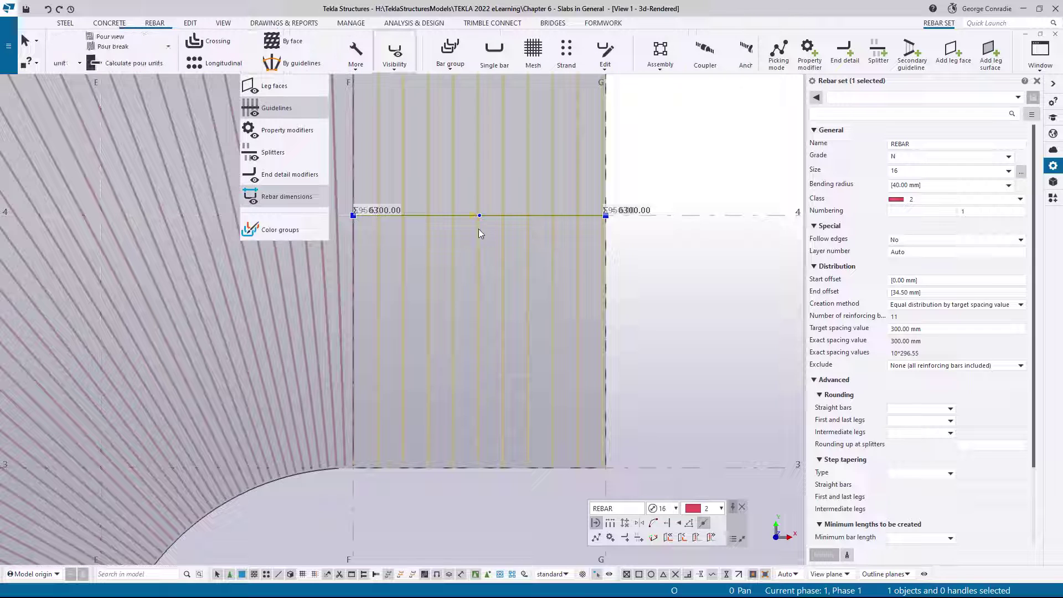
Display the spacing and offset values along the straight set's guideline between grids F and G and examine them.
scroll(494, 218, up, 3)
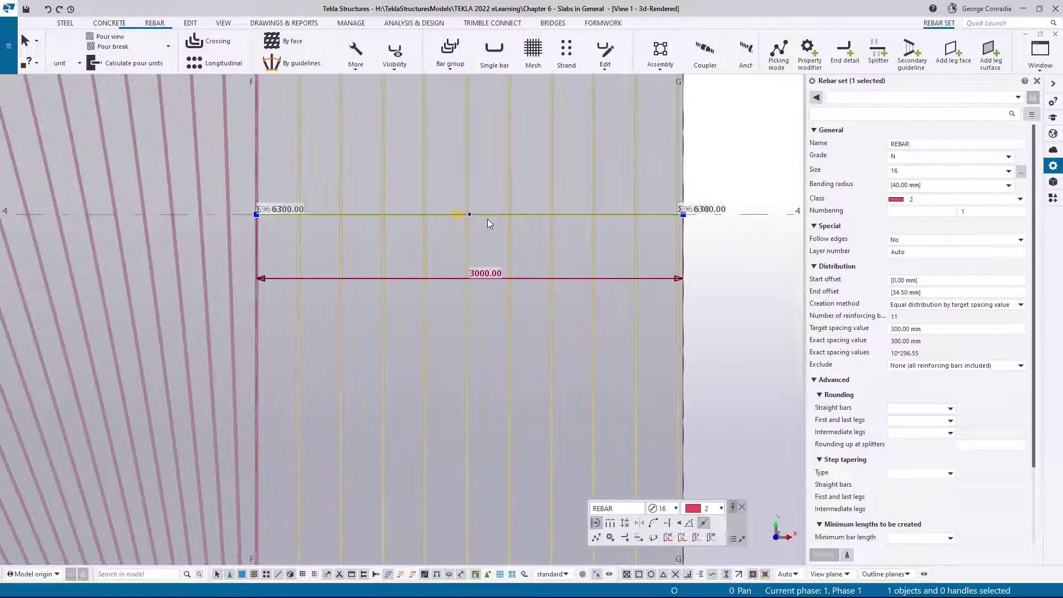
click(610, 508)
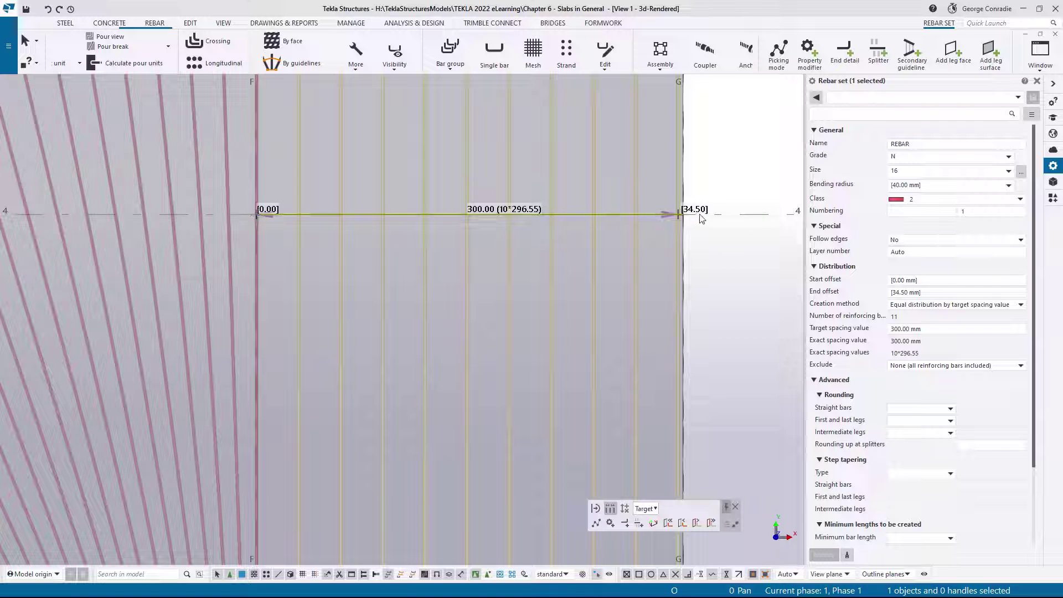
scroll(697, 219, down, 2)
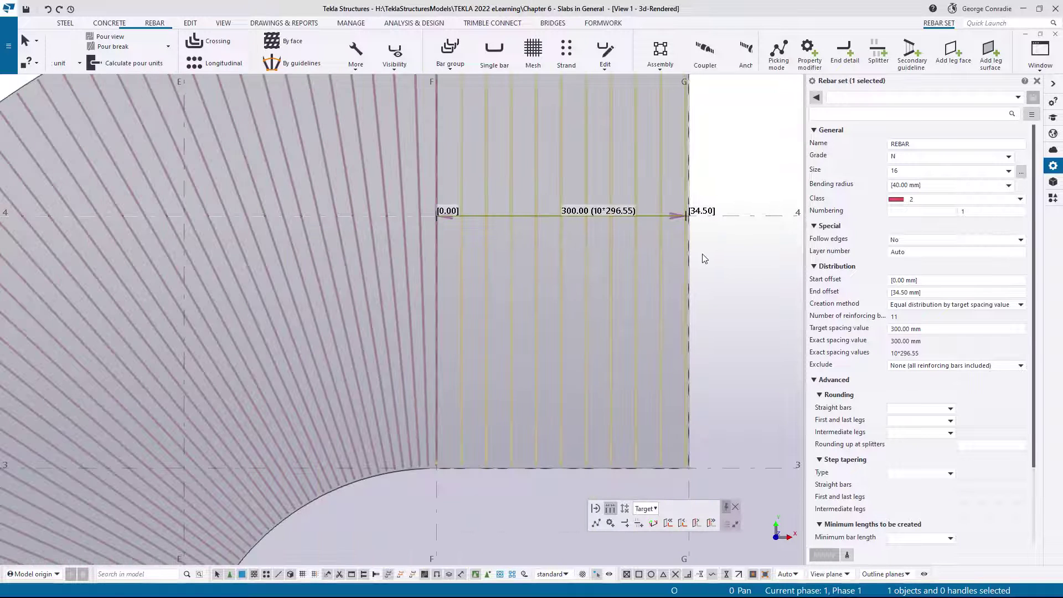
middle_drag(702, 254, 601, 247)
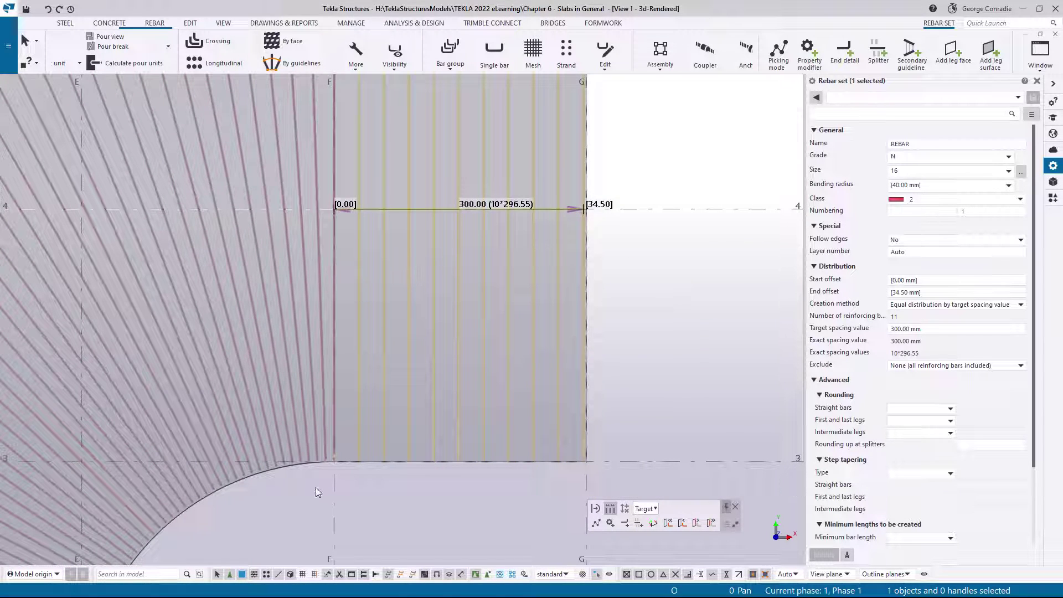
Examine the straight bars between grids F and G and how they meet the curved set at grid F.
scroll(330, 485, up, 3)
scroll(360, 368, up, 3)
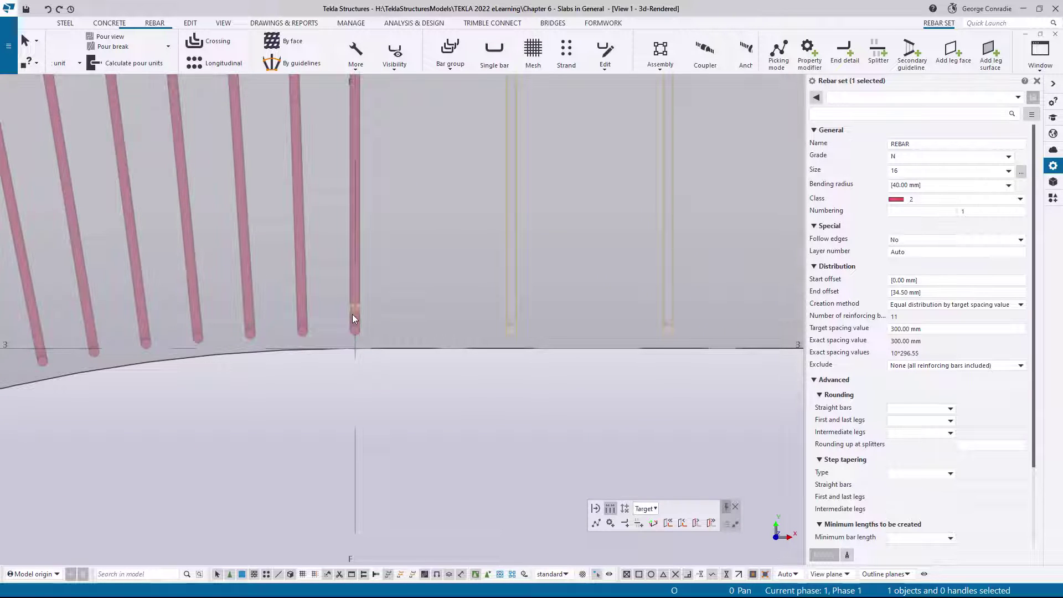
scroll(352, 314, down, 5)
middle_drag(384, 218, 350, 358)
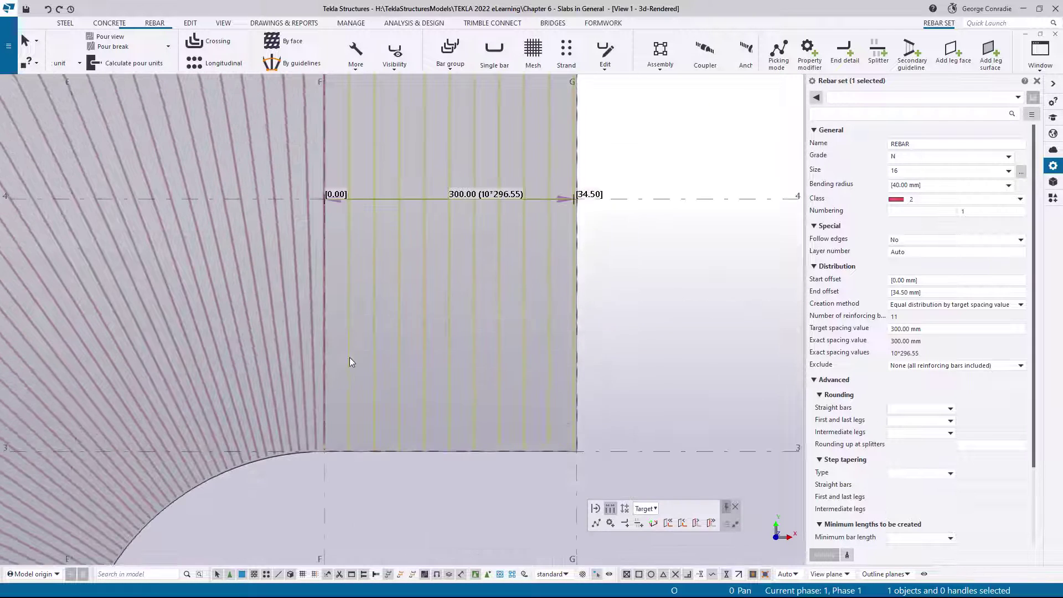
middle_drag(459, 274, 455, 283)
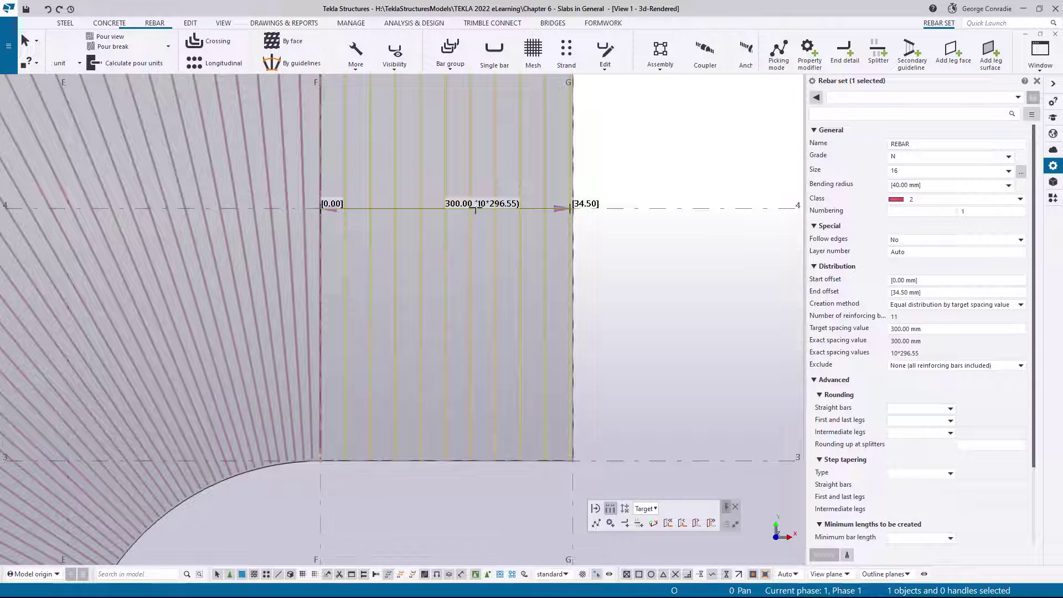
scroll(475, 210, up, 4)
scroll(453, 215, down, 2)
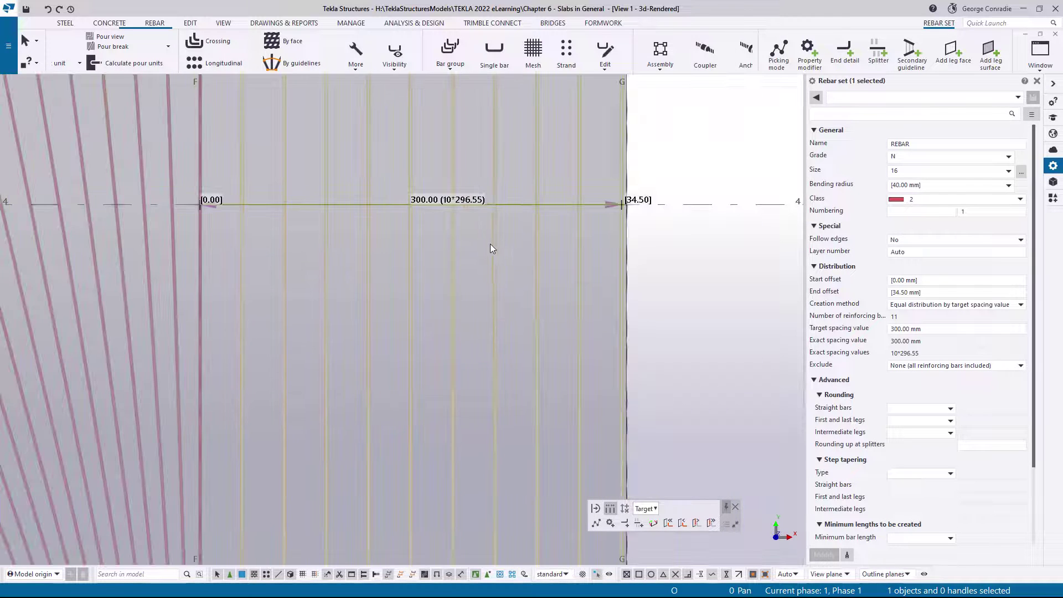
click(468, 243)
click(494, 227)
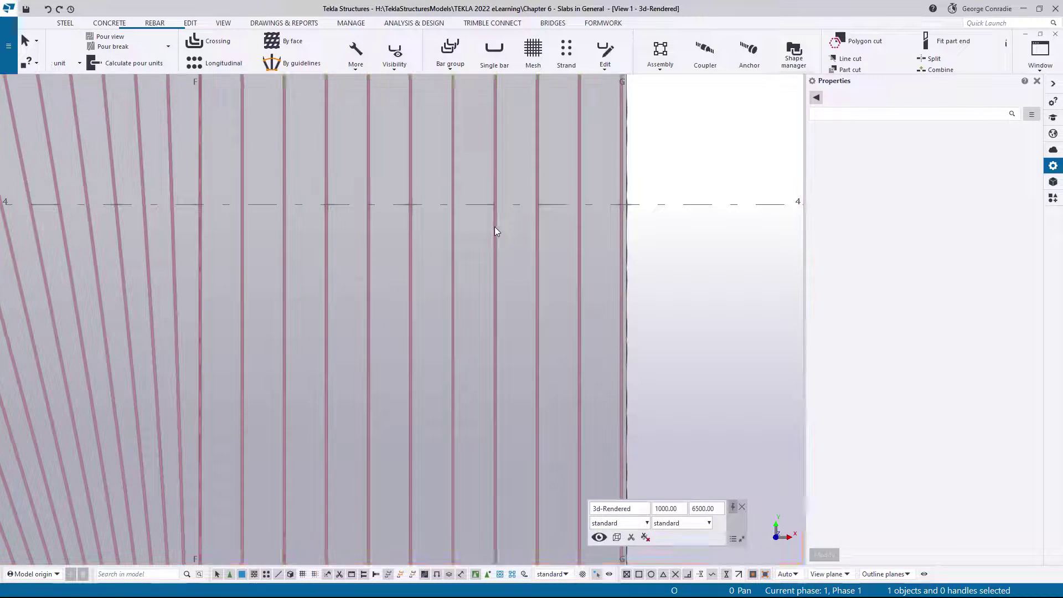
Set the start and end offsets of the straight rebar set between grids F and G to 100 mm.
click(389, 202)
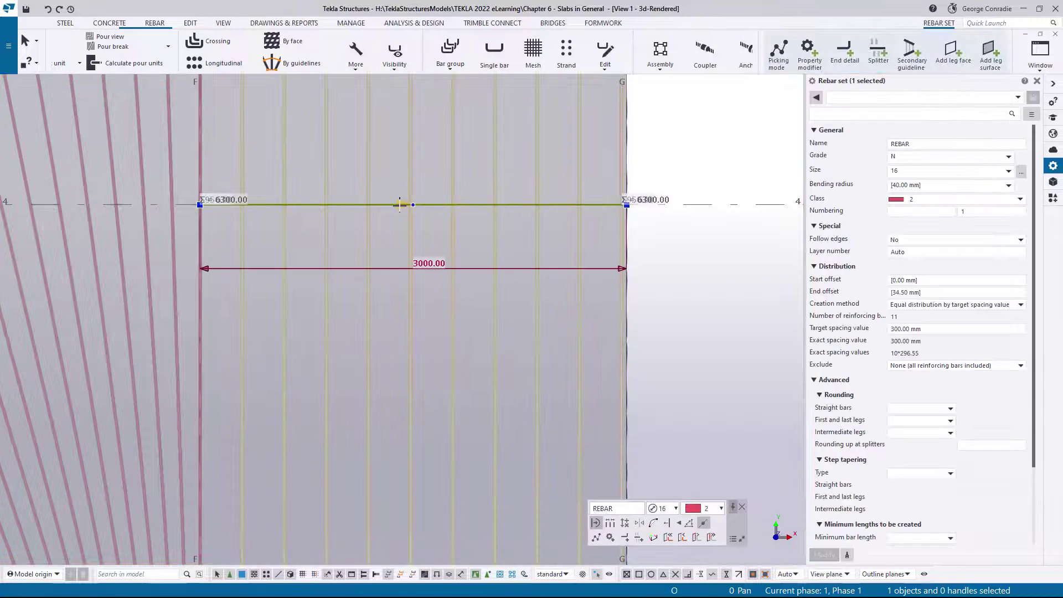
click(339, 206)
click(612, 509)
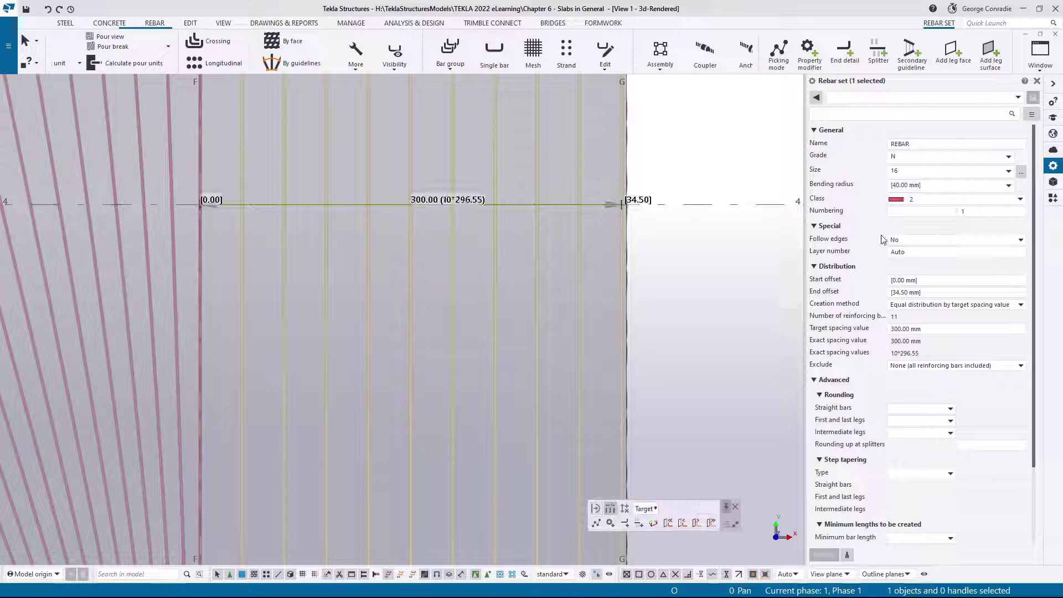
click(919, 279)
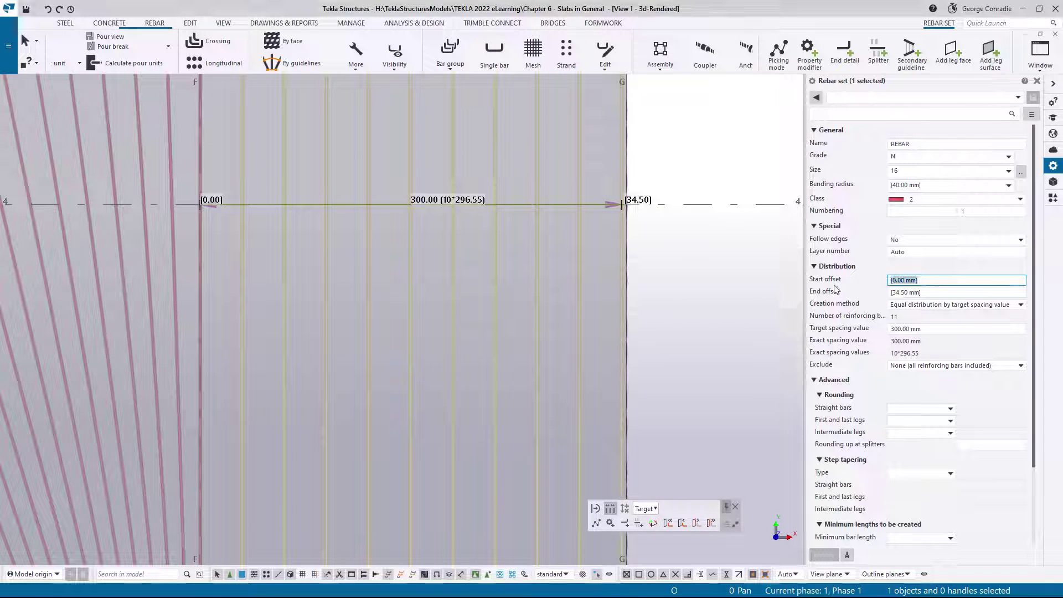
text(100)
key(Return)
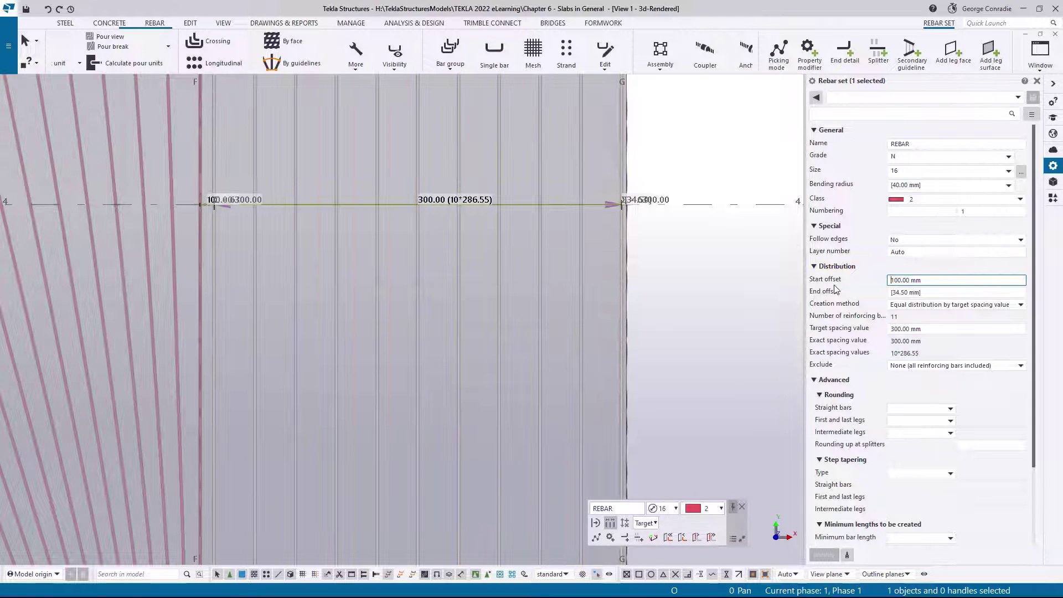
click(948, 291)
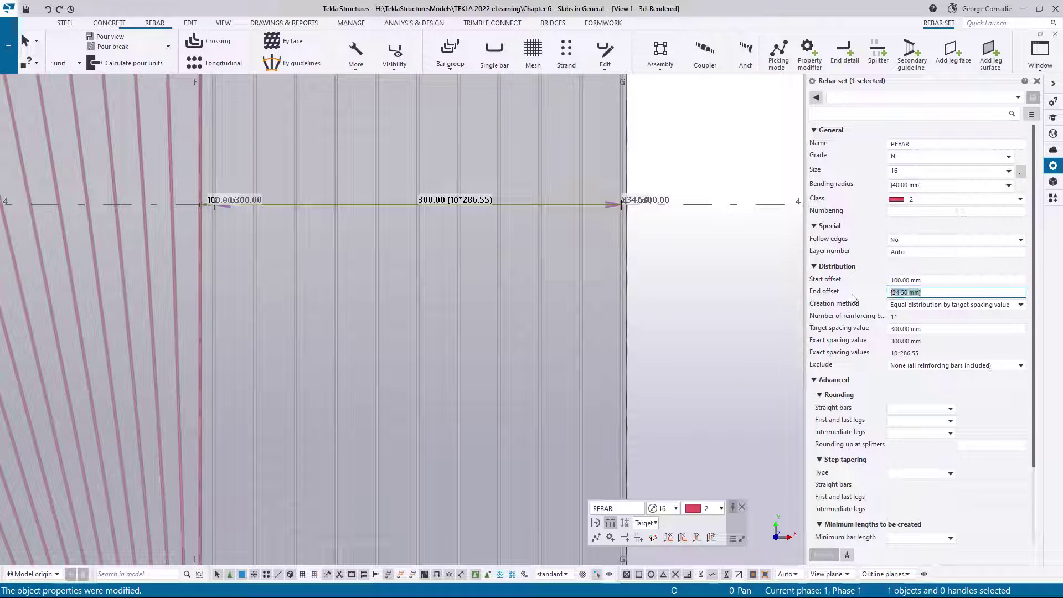
text(100)
key(Return)
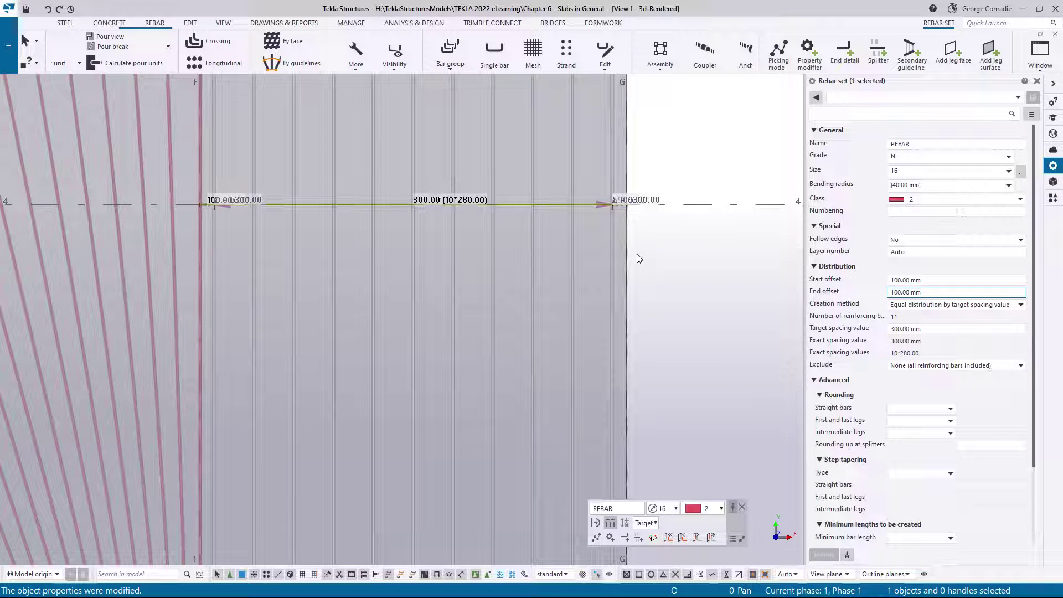
click(659, 259)
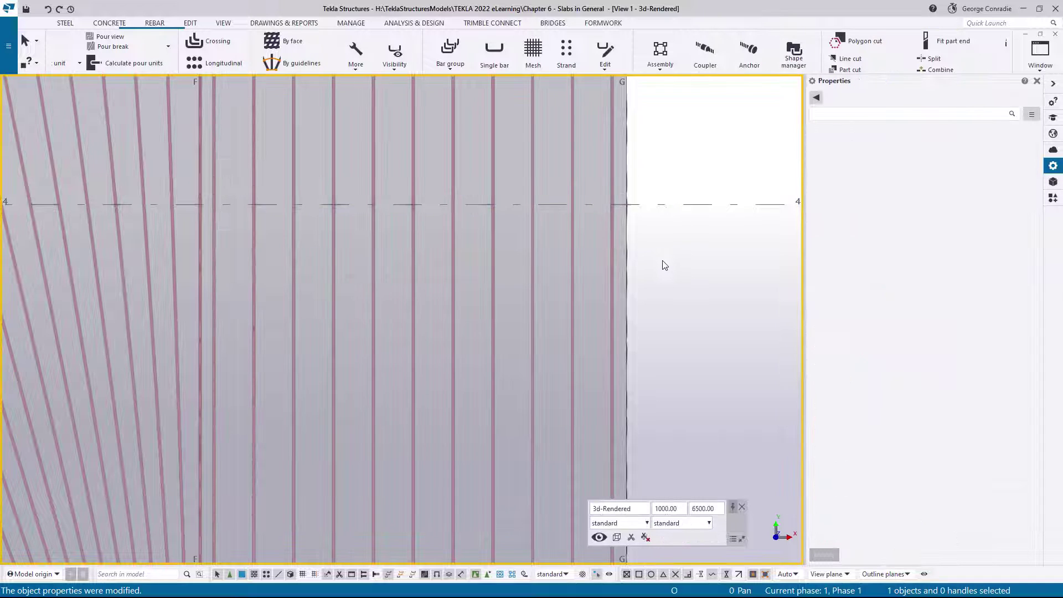
Copy the 100 mm start and end offsets from this straight set to the straight rebar set between grids 1 and 2.
scroll(591, 373, down, 3)
click(563, 328)
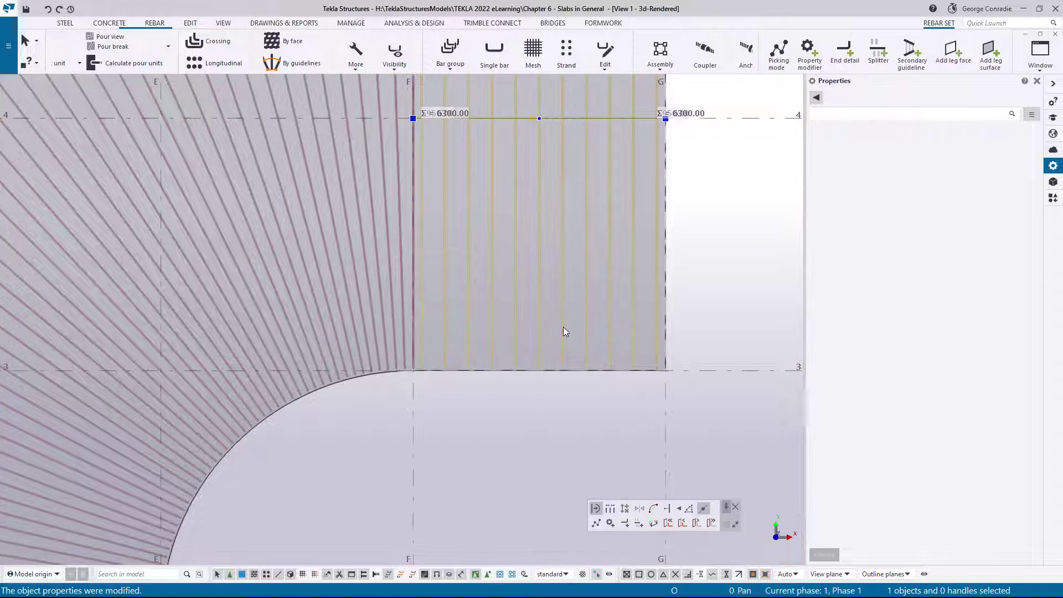
click(848, 556)
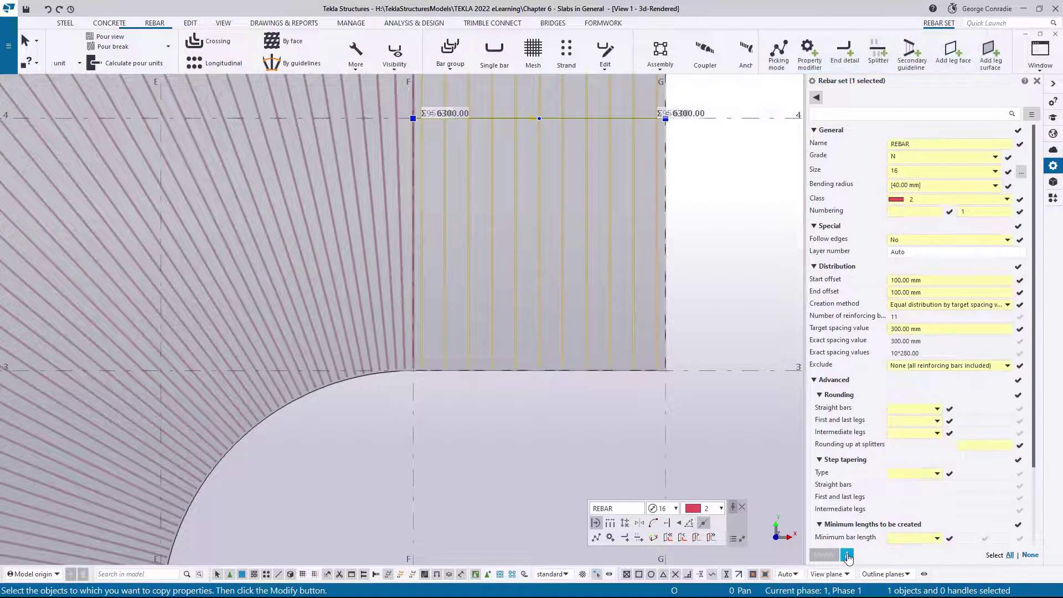
scroll(695, 477, down, 2)
middle_drag(484, 465, 575, 34)
scroll(446, 164, up, 3)
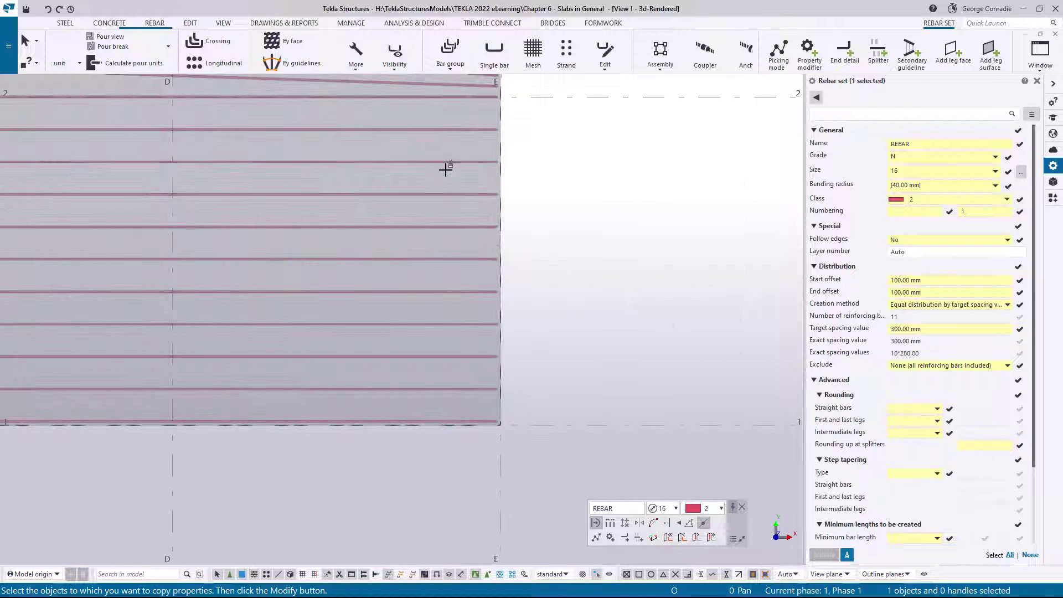
click(447, 161)
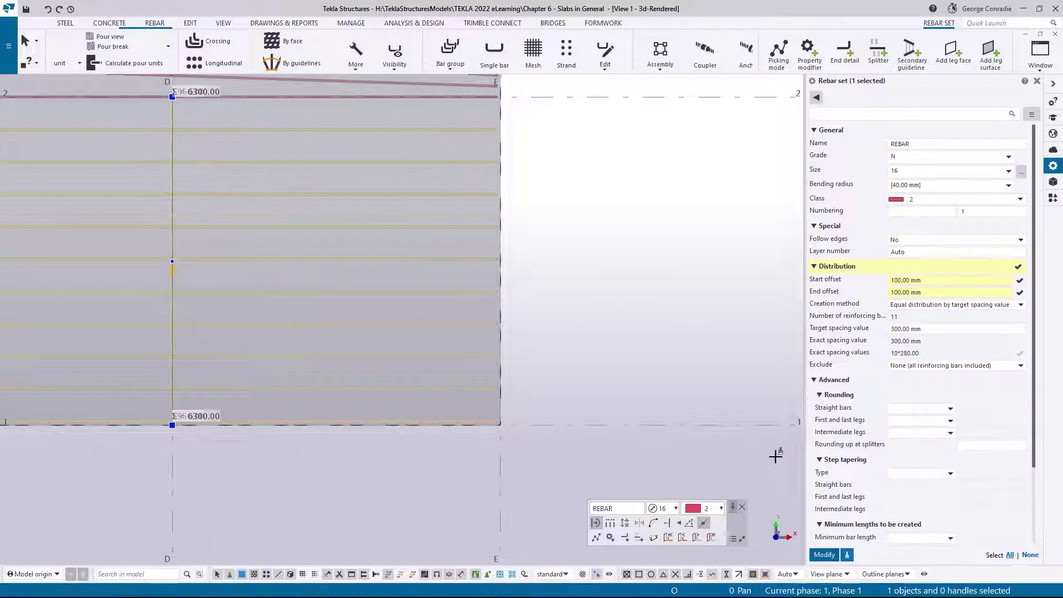
click(825, 555)
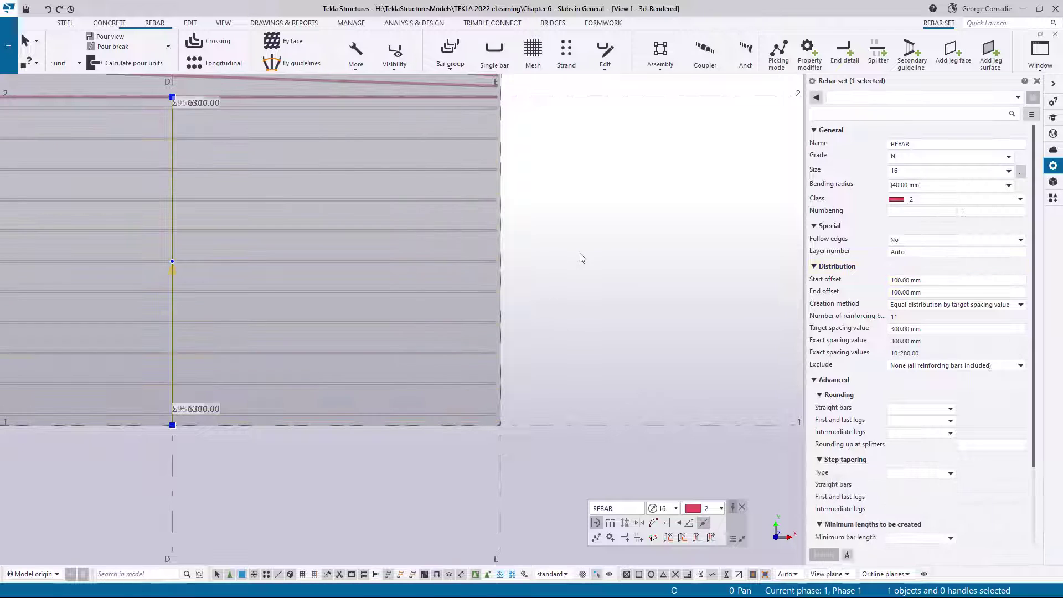
click(572, 239)
Select the curved rebar set and examine its guidelines and its ends beside the straight sets at grids F and 2.
scroll(372, 347, down, 3)
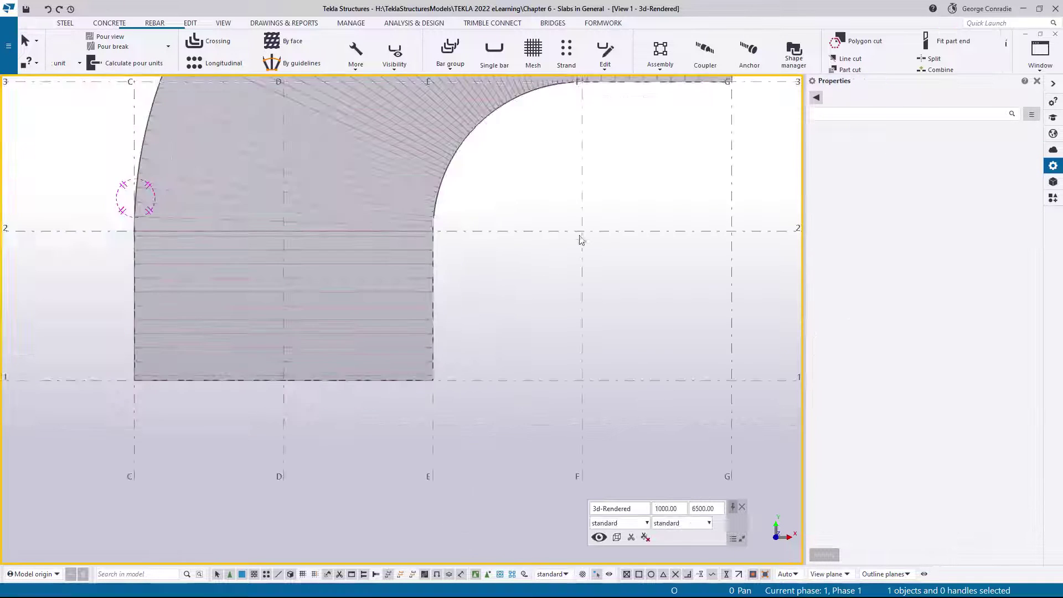
scroll(579, 237, up, 4)
scroll(489, 228, up, 1)
click(412, 177)
scroll(494, 242, down, 2)
middle_drag(495, 242, 486, 344)
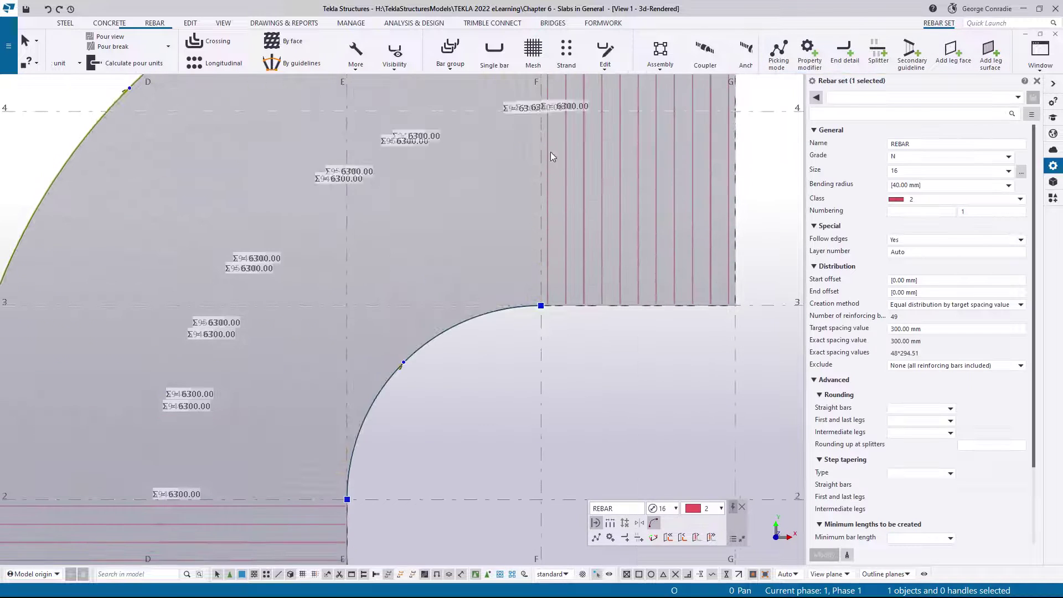
scroll(550, 155, up, 2)
scroll(535, 218, down, 2)
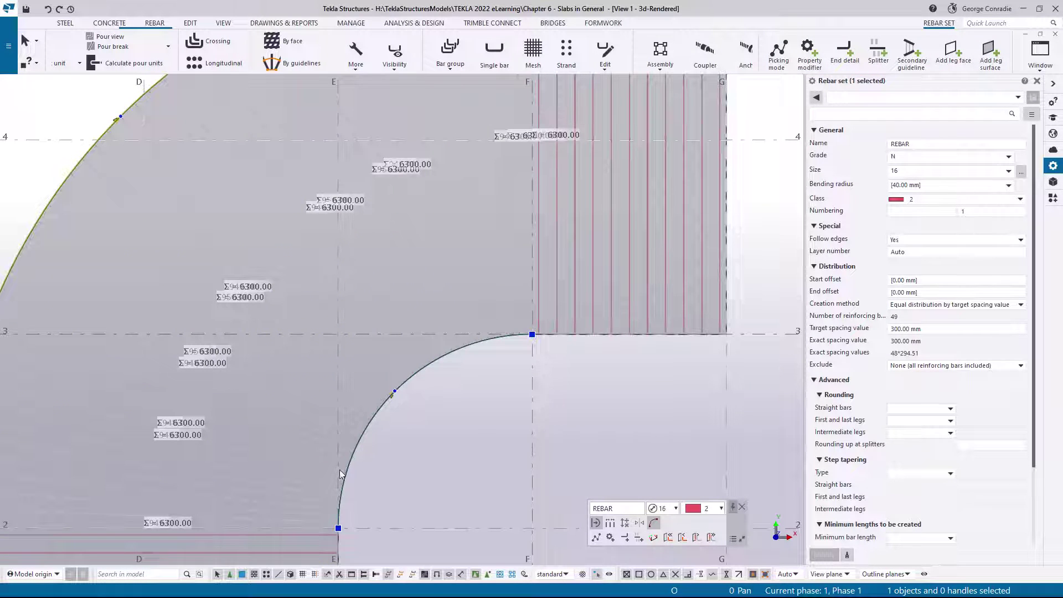
middle_drag(340, 470, 354, 371)
scroll(502, 299, down, 2)
middle_drag(503, 299, 512, 391)
middle_drag(465, 265, 505, 308)
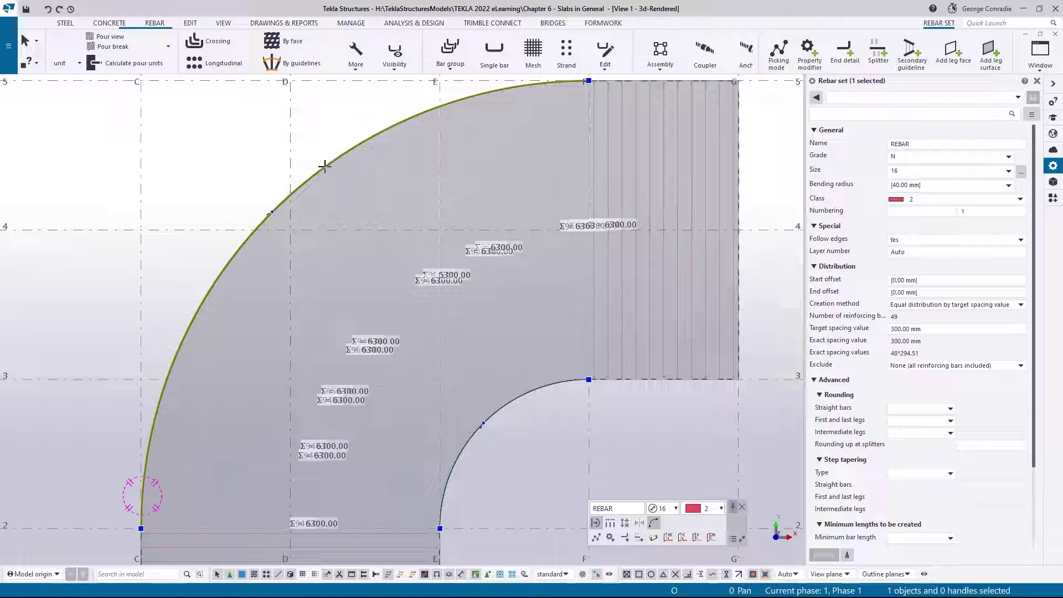
middle_drag(310, 502, 417, 396)
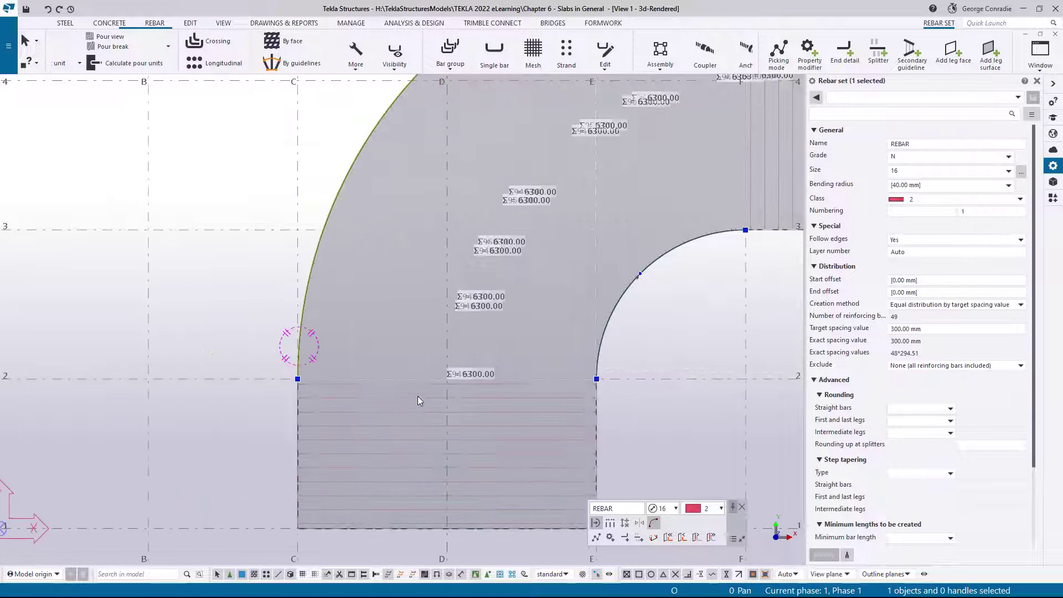
Set the curved rebar set's start and end offsets to 50 mm.
scroll(414, 401, up, 4)
middle_drag(487, 392, 408, 359)
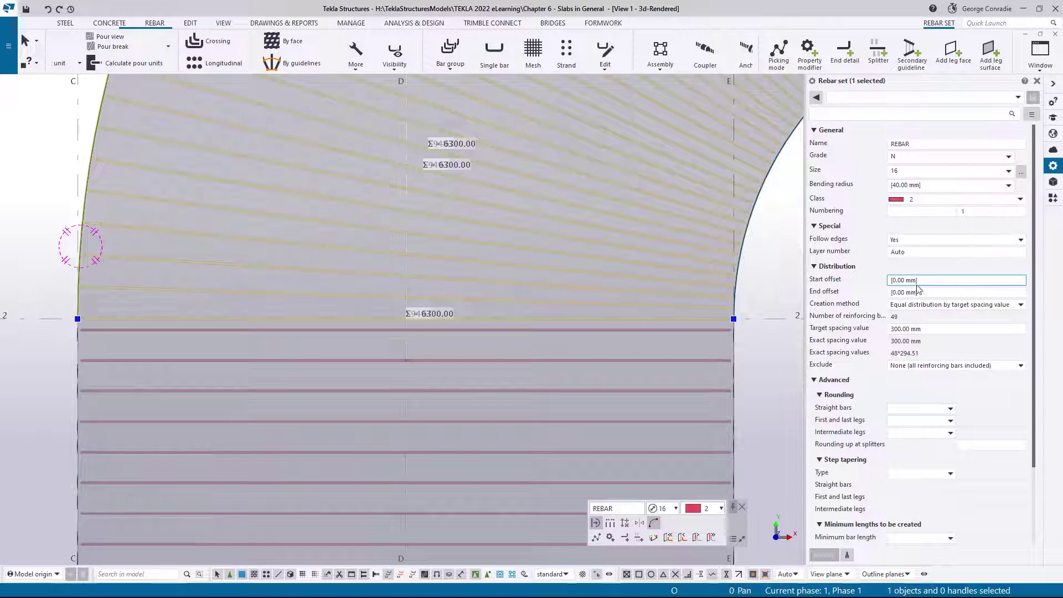
click(852, 281)
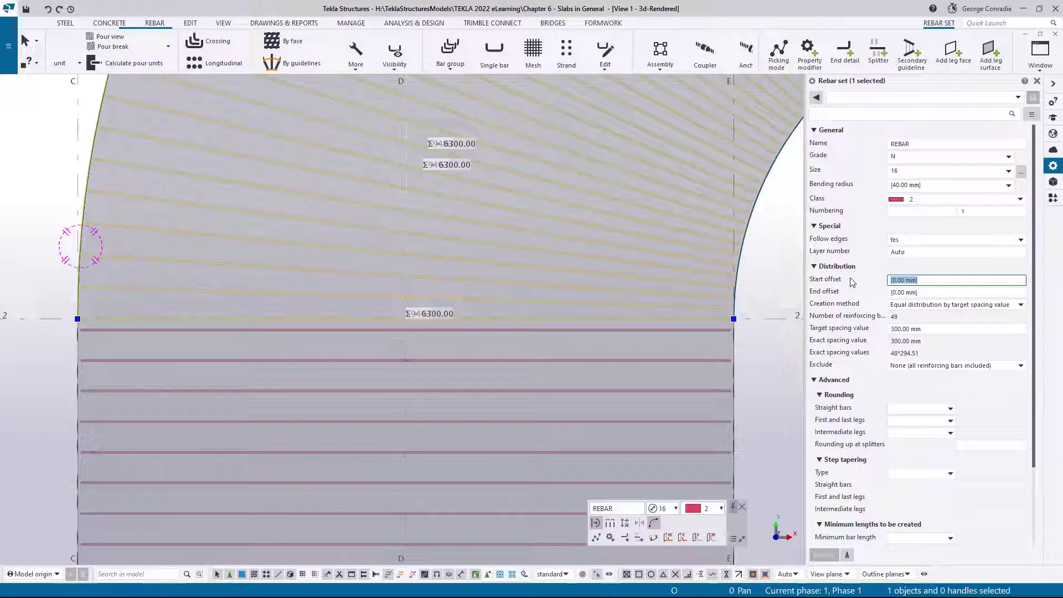
text(50)
click(936, 292)
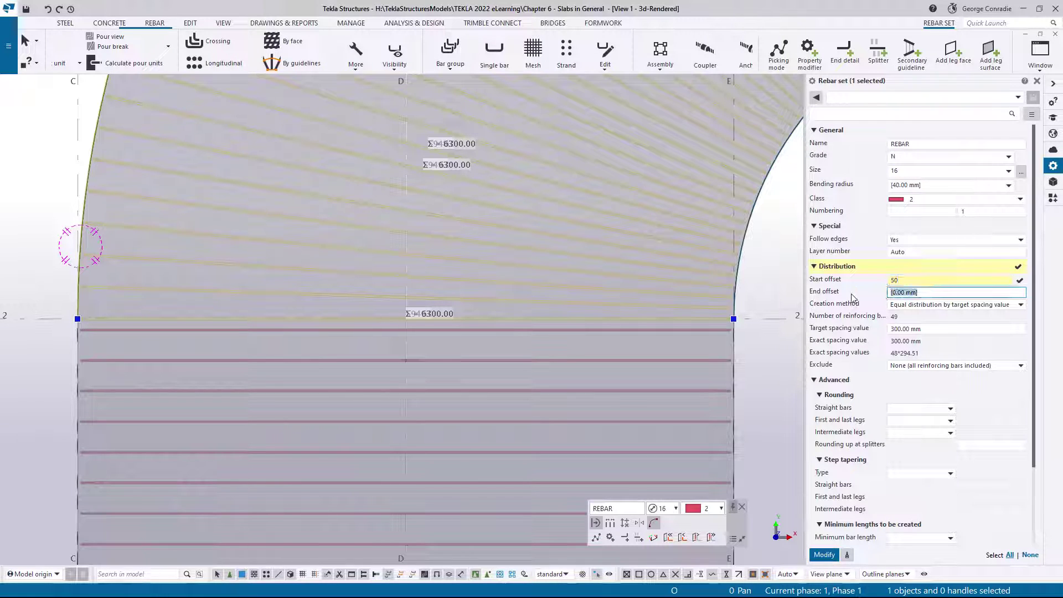
text(50)
key(Return)
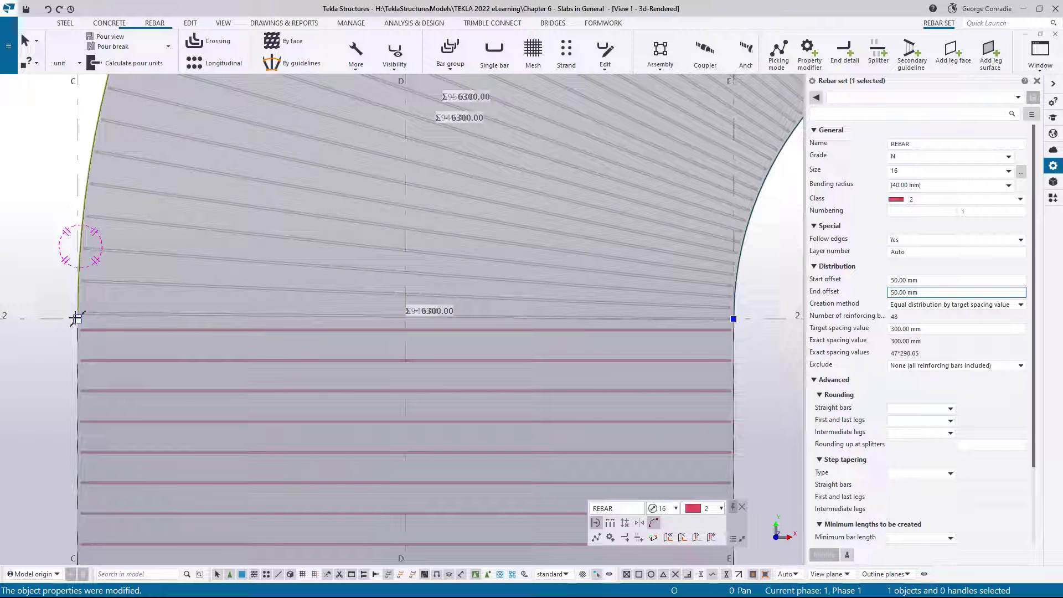
Examine the curved set's end bars at grid F along the slab's outer and inner edges.
scroll(699, 329, down, 4)
middle_drag(727, 182, 392, 396)
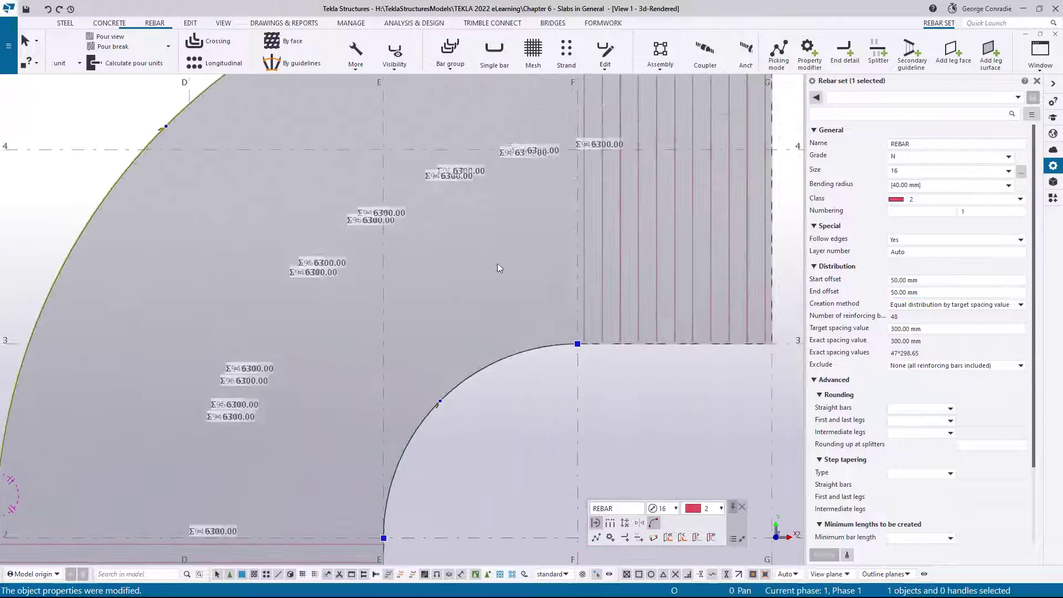
middle_drag(497, 264, 482, 378)
scroll(579, 88, up, 2)
middle_drag(578, 88, 581, 191)
scroll(566, 172, up, 3)
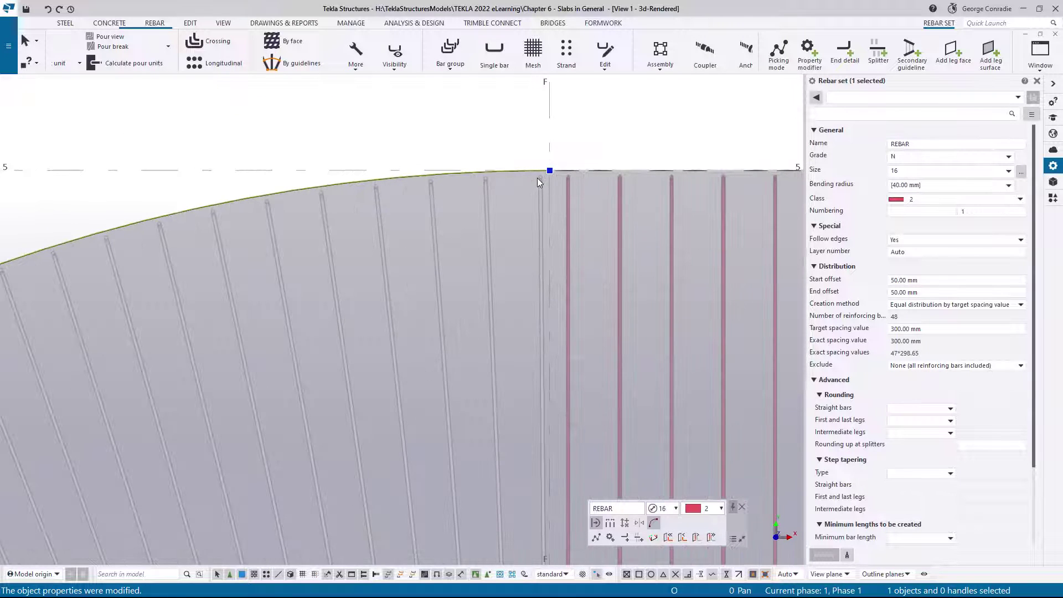
scroll(537, 178, down, 5)
middle_drag(550, 330, 569, 298)
scroll(588, 339, up, 2)
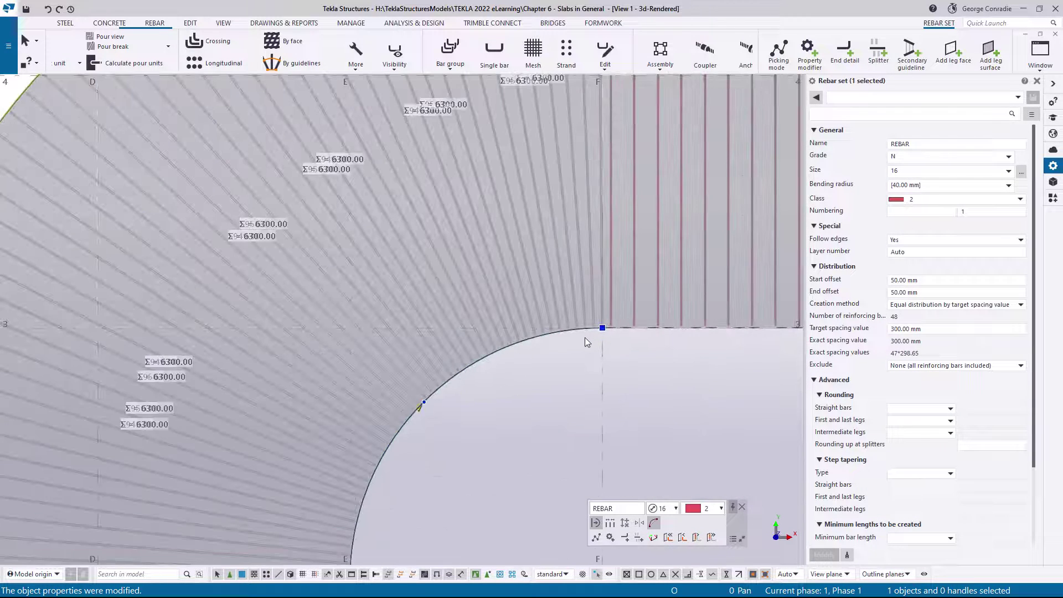
Set the start and end offsets of the curved set's secondary guideline along the inner edge to 50 mm.
click(481, 360)
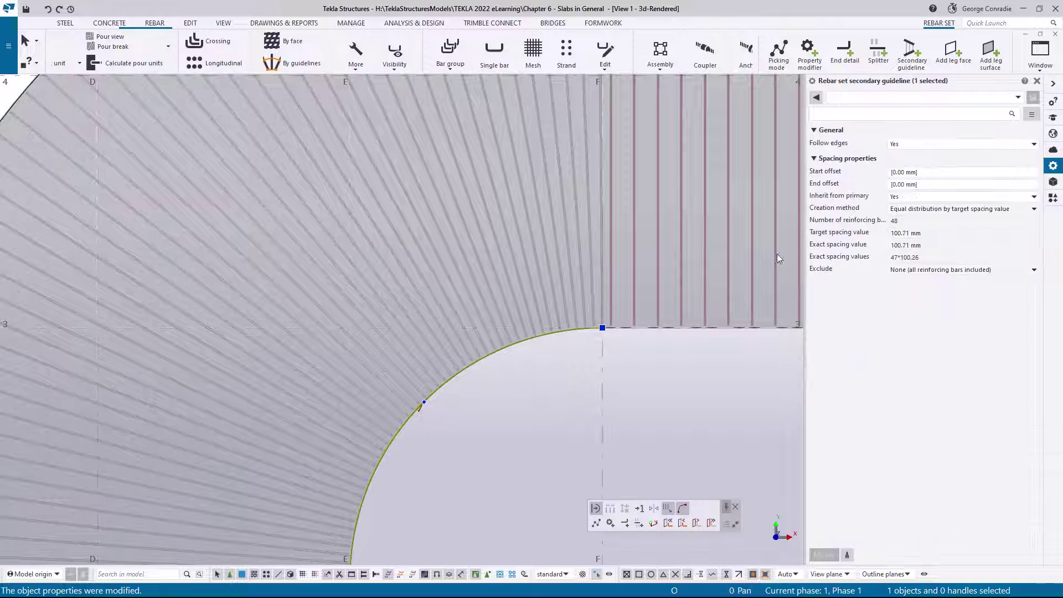
drag(924, 173, 843, 185)
text(50)
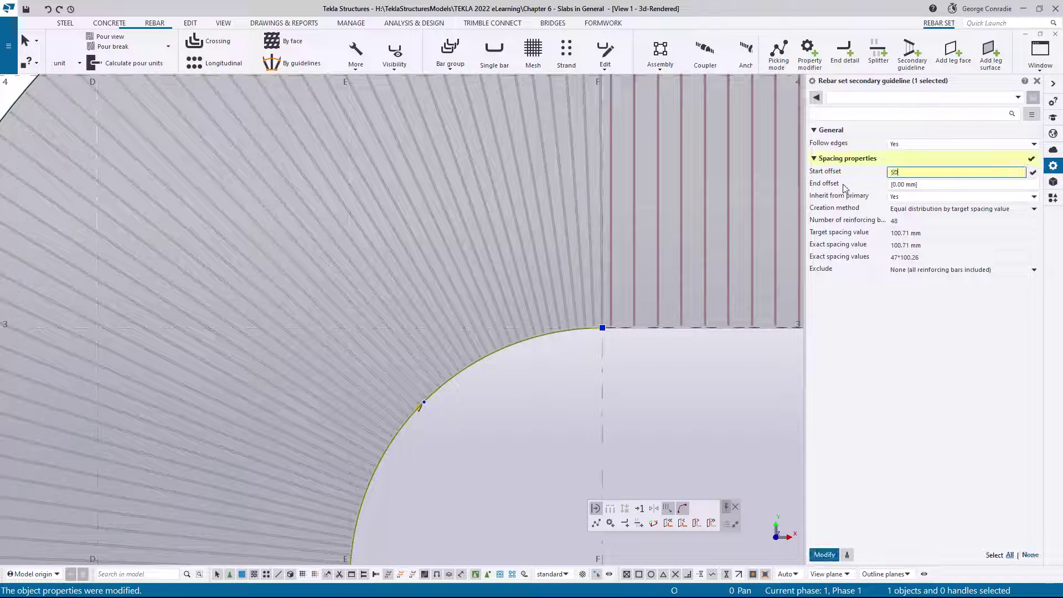
key(Tab)
text(50)
key(Return)
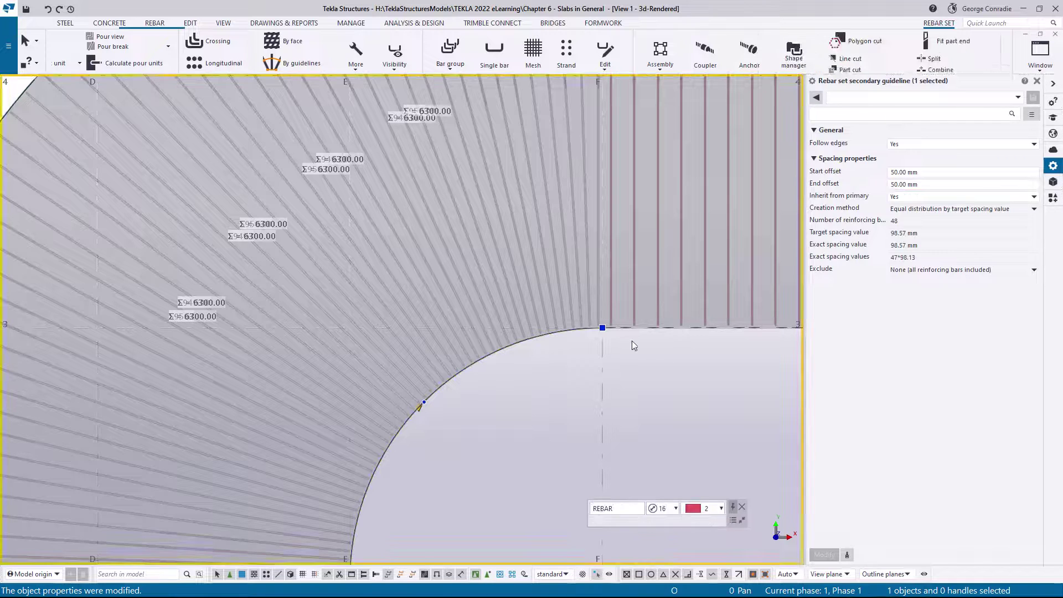
click(632, 343)
Inspect the bar layout of the whole slab in plan and in a tilted 3D view.
scroll(627, 256, down, 3)
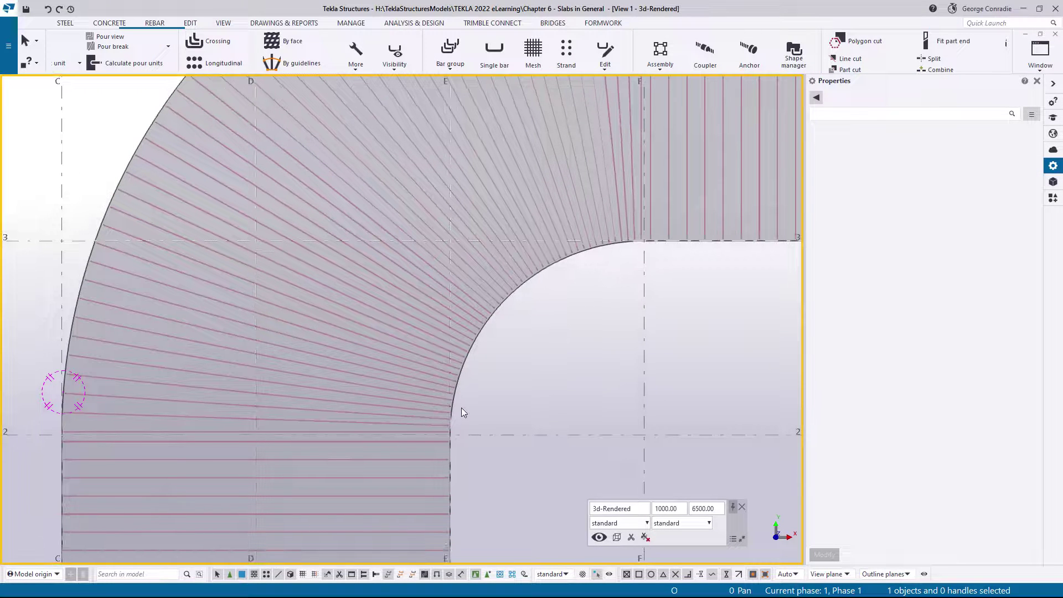
scroll(491, 368, down, 2)
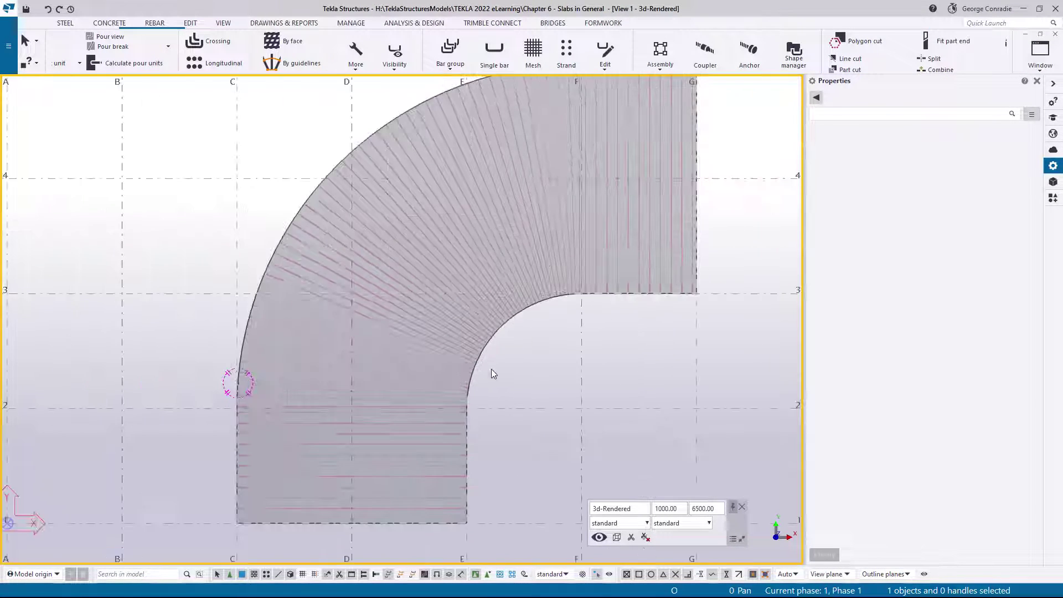
mouse_move(445, 395)
ctrl+middle_down()
mouse_move(414, 276)
mouse_move(399, 258)
ctrl+middle_up()
scroll(556, 374, up, 3)
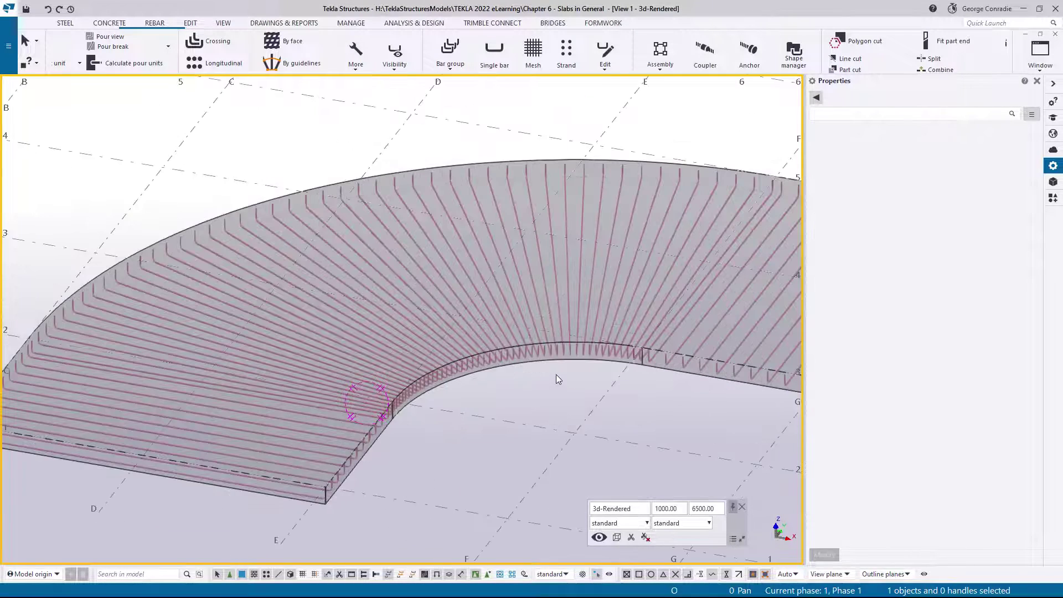
Select the straight rebar set between grids 1 and 2 in plan, show rebar splitters and hide the guidelines.
ctrl+middle_drag(548, 365, 540, 406)
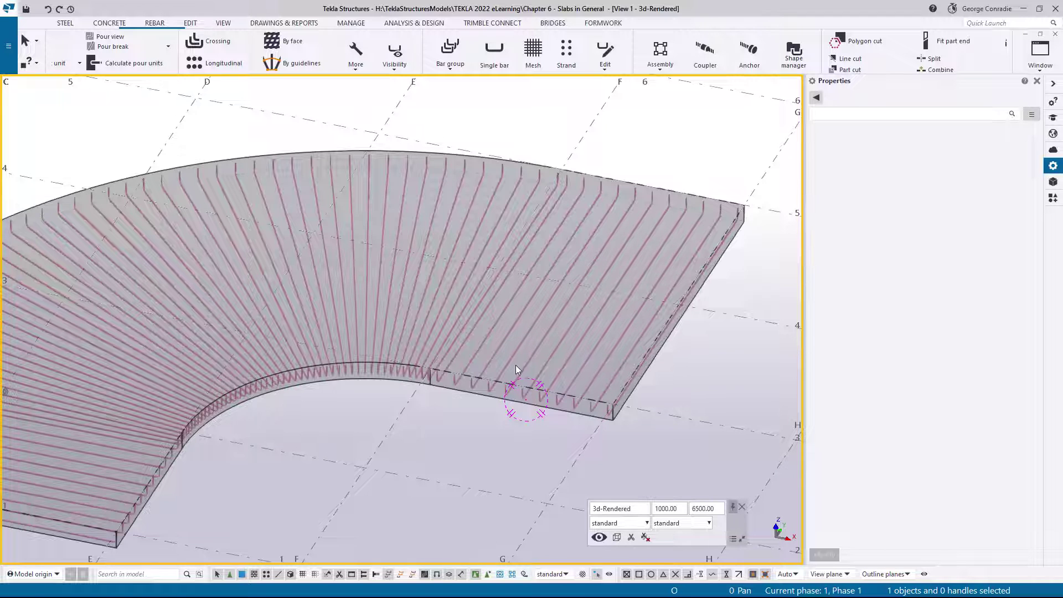
key(ctrl+p)
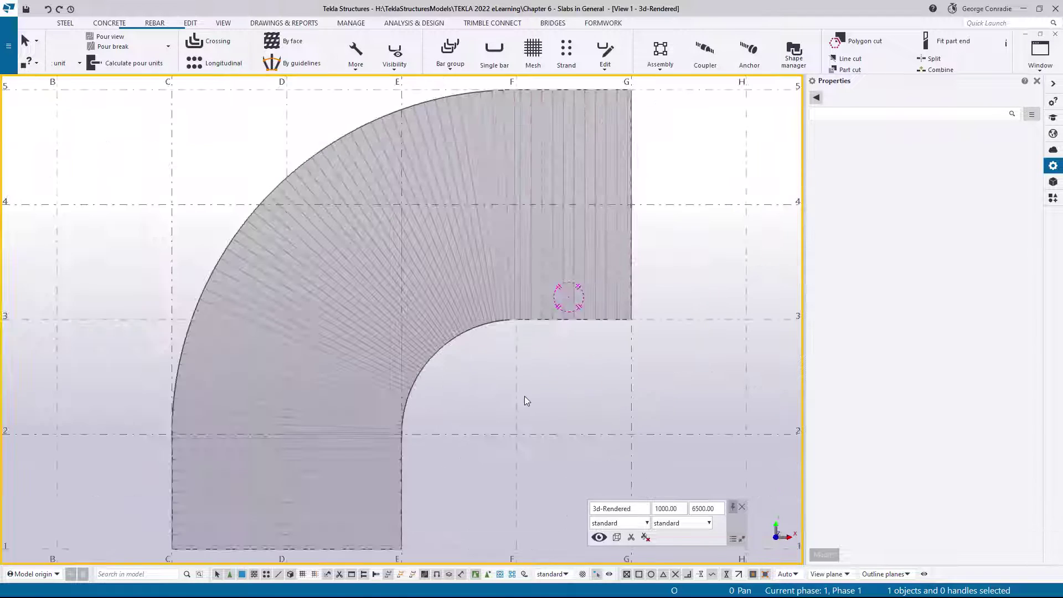
middle_drag(498, 412, 578, 315)
scroll(498, 359, up, 2)
click(516, 354)
scroll(515, 355, up, 5)
scroll(434, 324, down, 1)
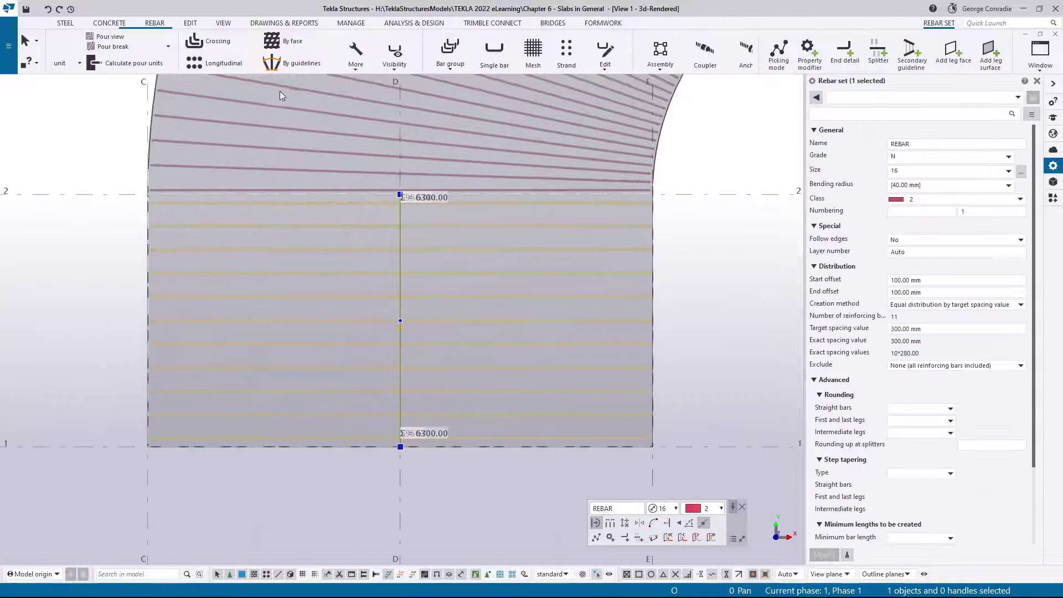
click(160, 26)
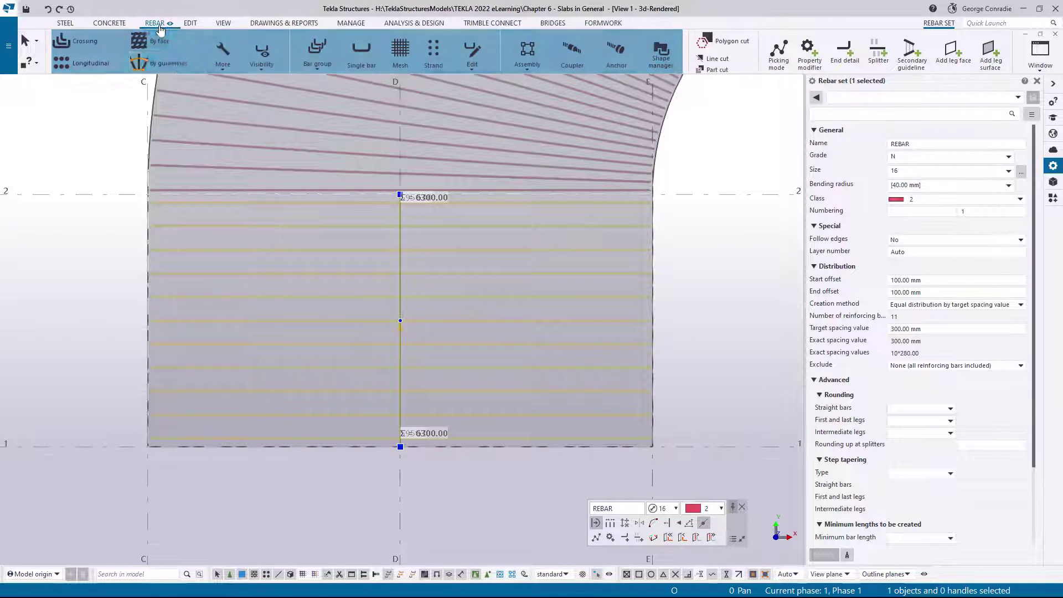
click(263, 66)
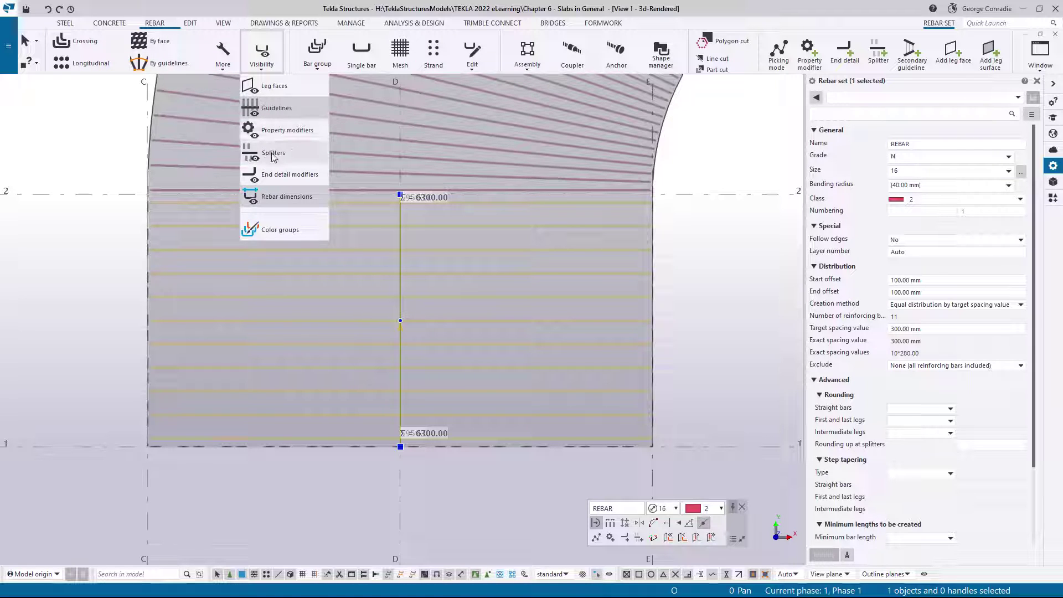
click(277, 110)
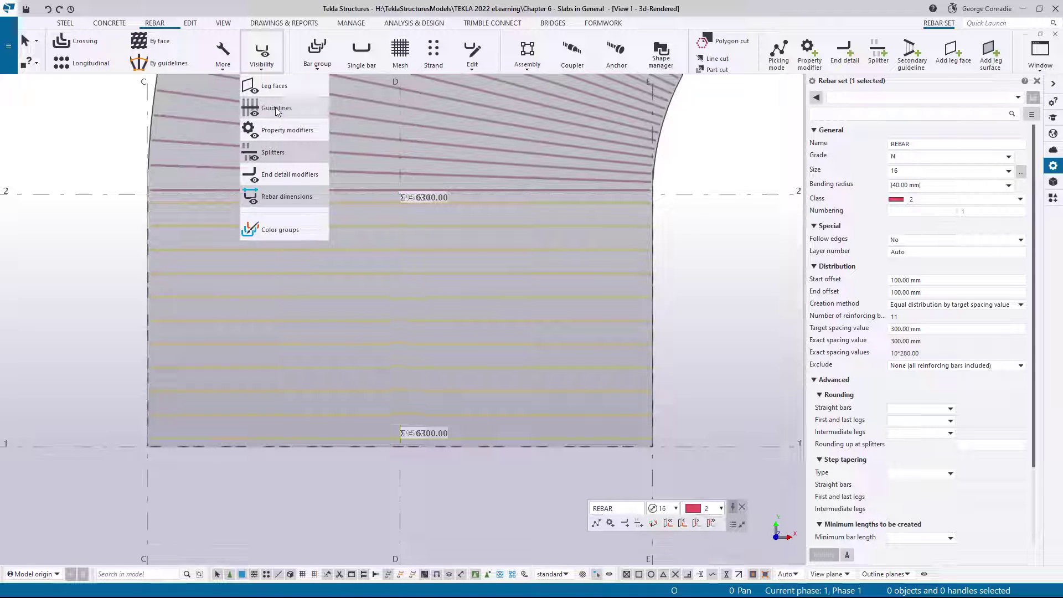
click(699, 242)
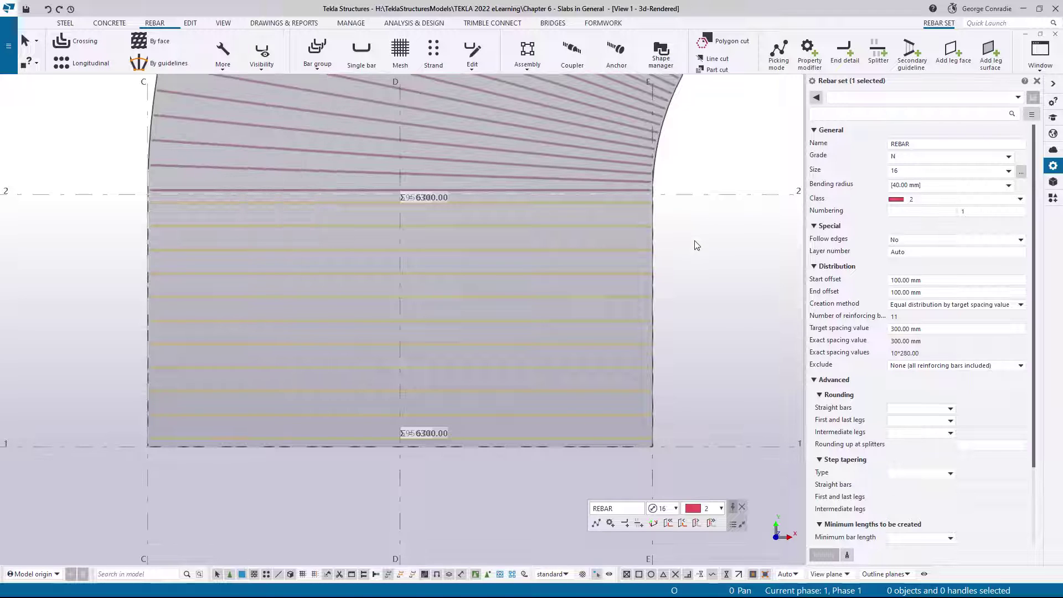
Using the standard splitter properties, add a single-pick splitter across the set near grid E, giving 1000 mm bar legs at that edge.
click(880, 53)
click(860, 98)
click(853, 109)
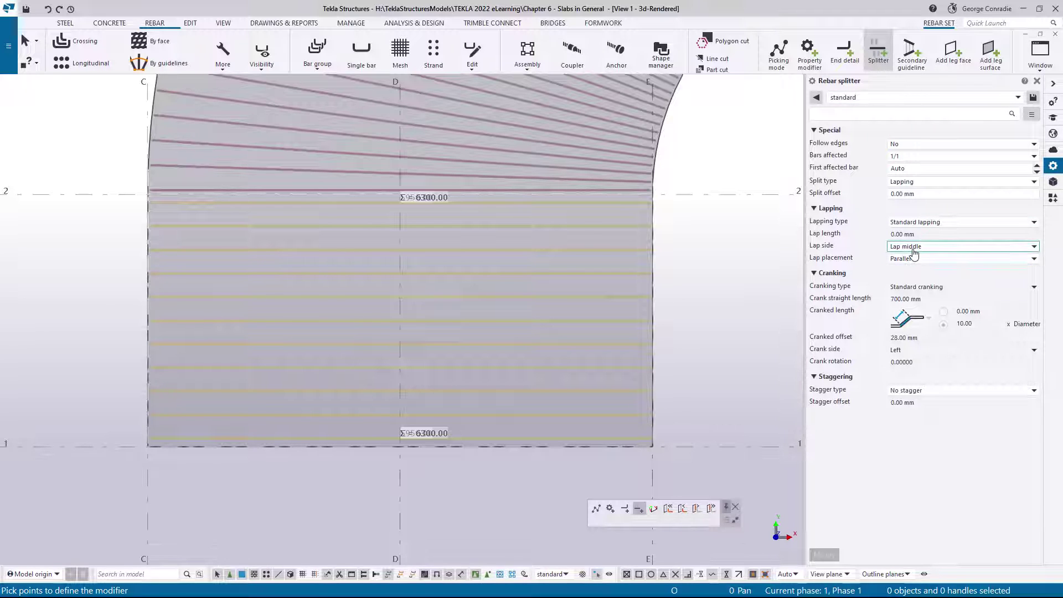
scroll(742, 279, up, 2)
scroll(592, 407, up, 3)
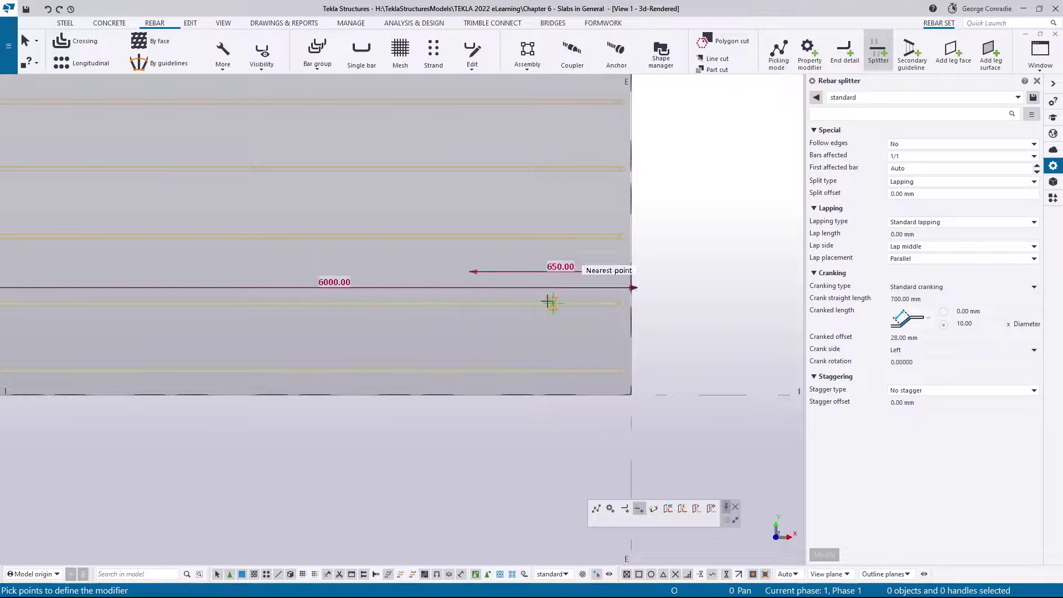
click(596, 510)
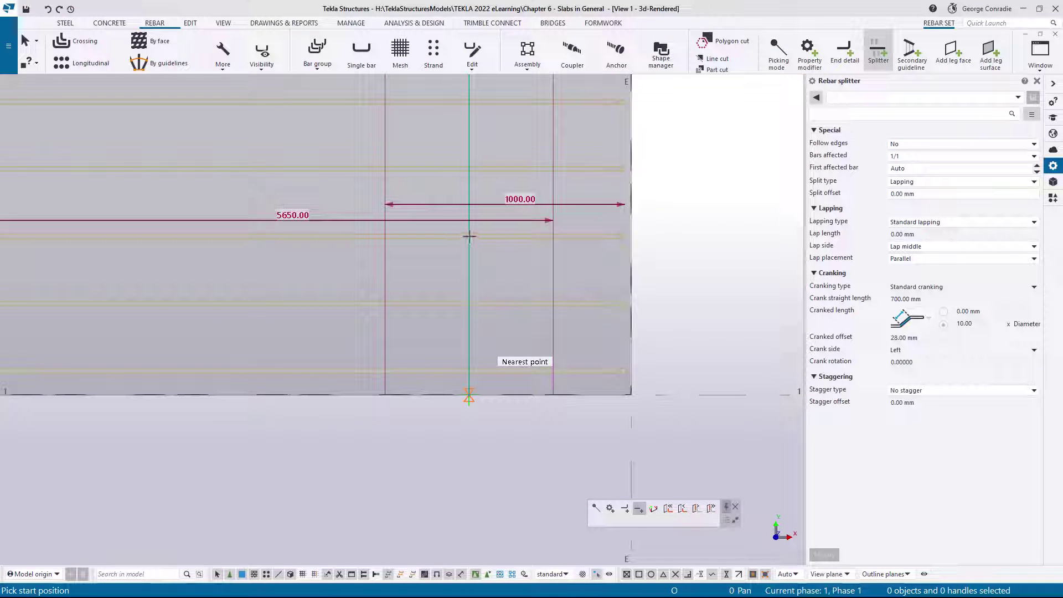
click(469, 236)
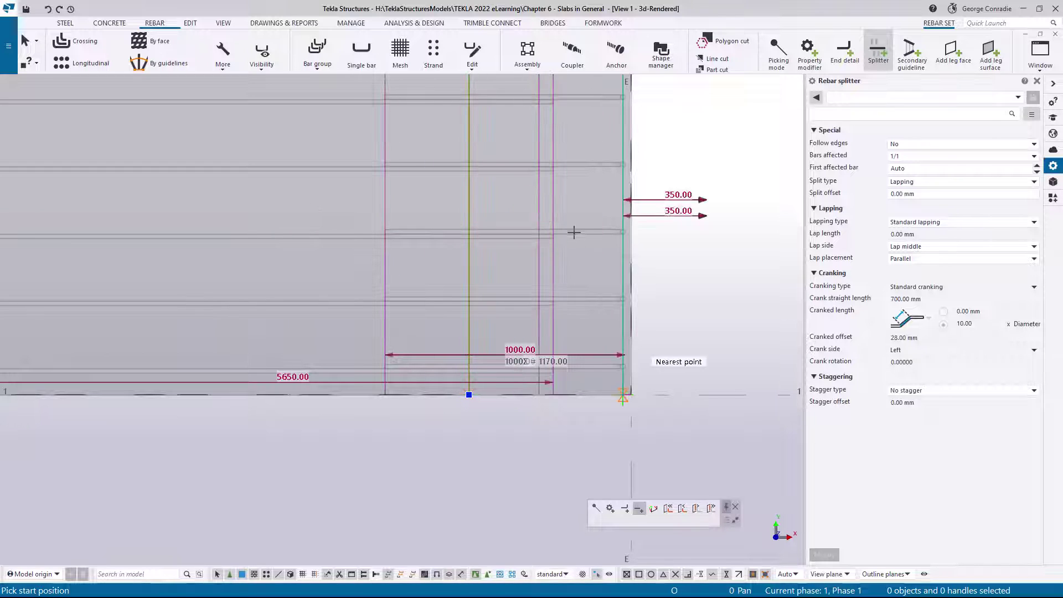
Add a second splitter across the same set near grid C, giving 1000 mm outer legs and 5350 mm middle bars.
scroll(501, 292, down, 2)
middle_drag(288, 294, 741, 279)
scroll(261, 256, up, 2)
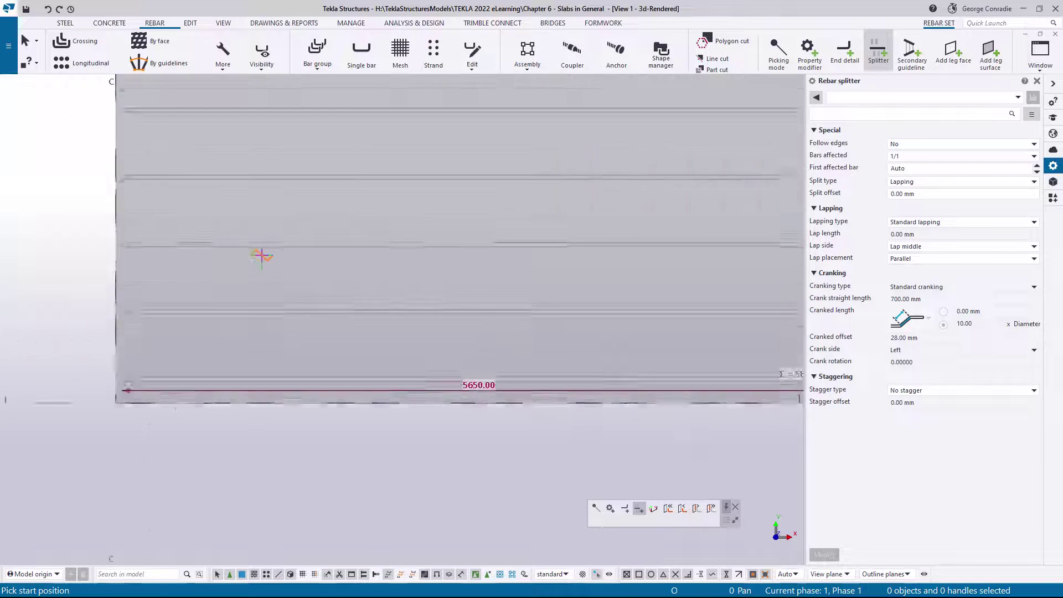
scroll(261, 255, up, 1)
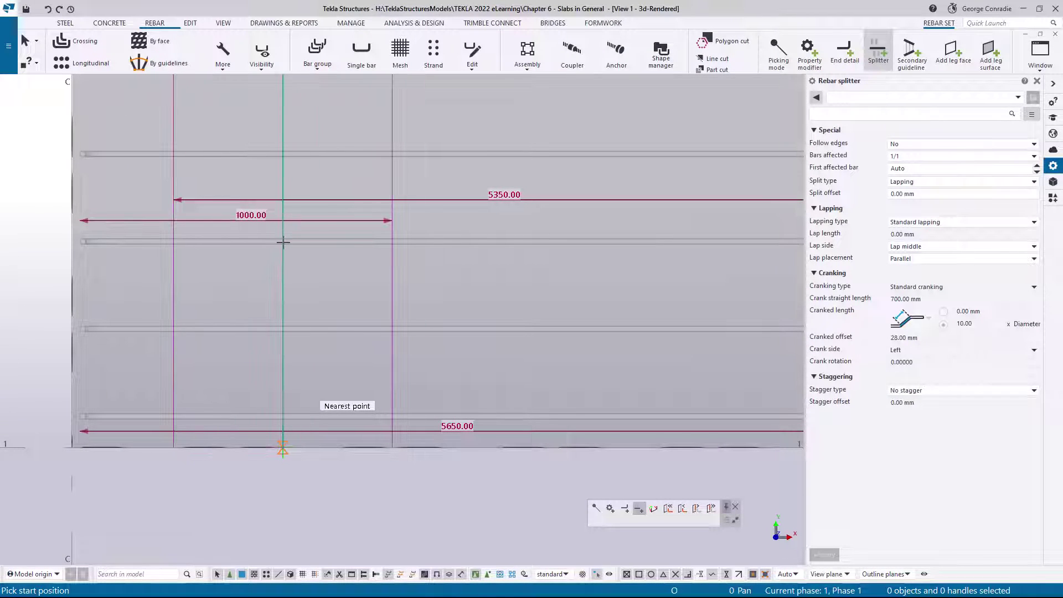
scroll(283, 242, down, 2)
scroll(284, 343, down, 4)
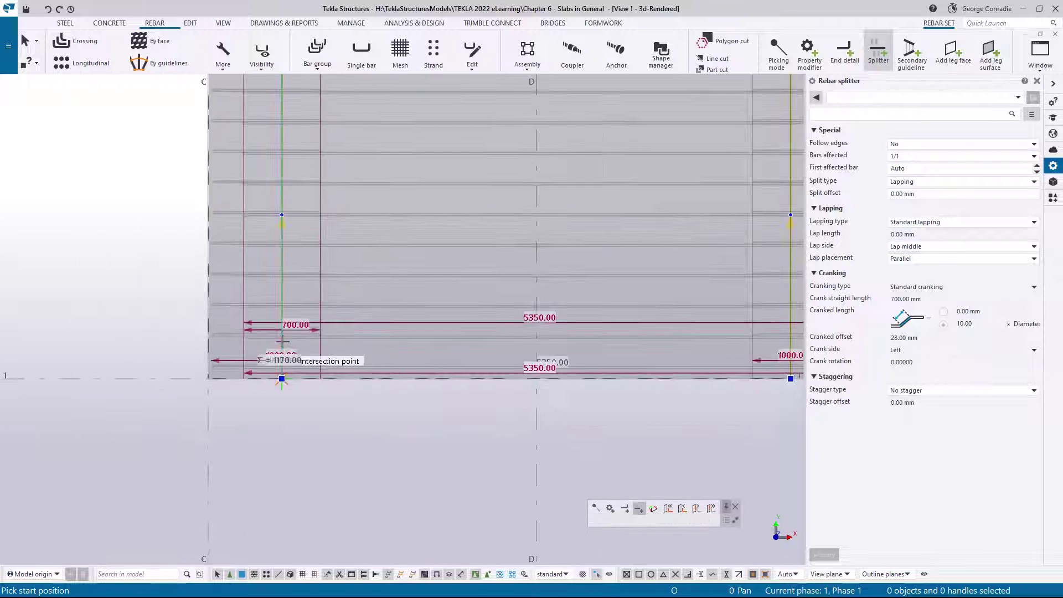
middle_drag(435, 288, 291, 395)
right_click(468, 265)
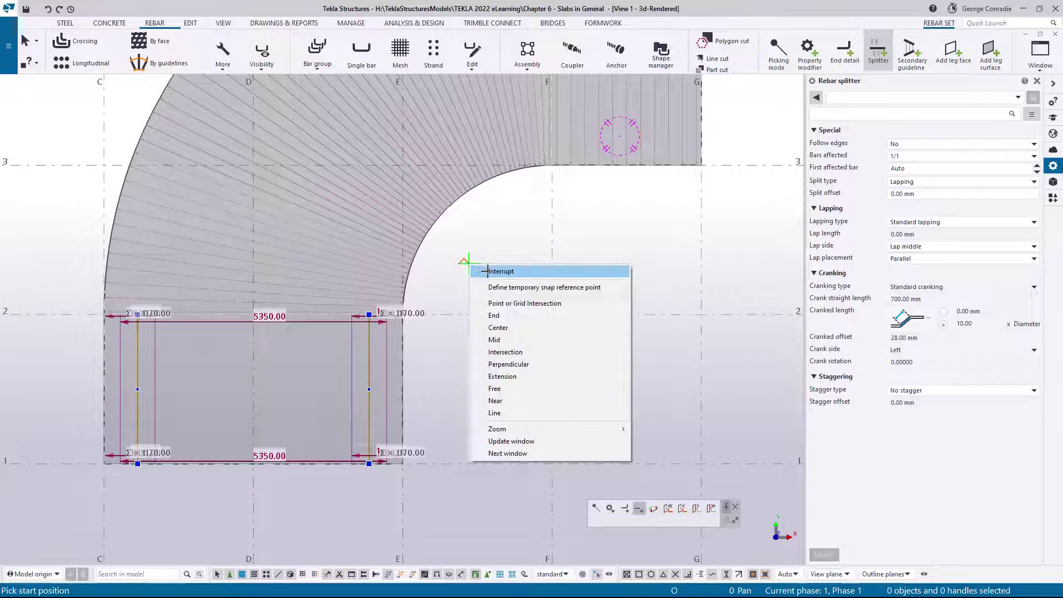
click(476, 268)
click(558, 226)
Add a splitter across the straight rebar set between grids F and G near grid 3, giving 1000 mm legs at that edge.
middle_drag(629, 209, 513, 396)
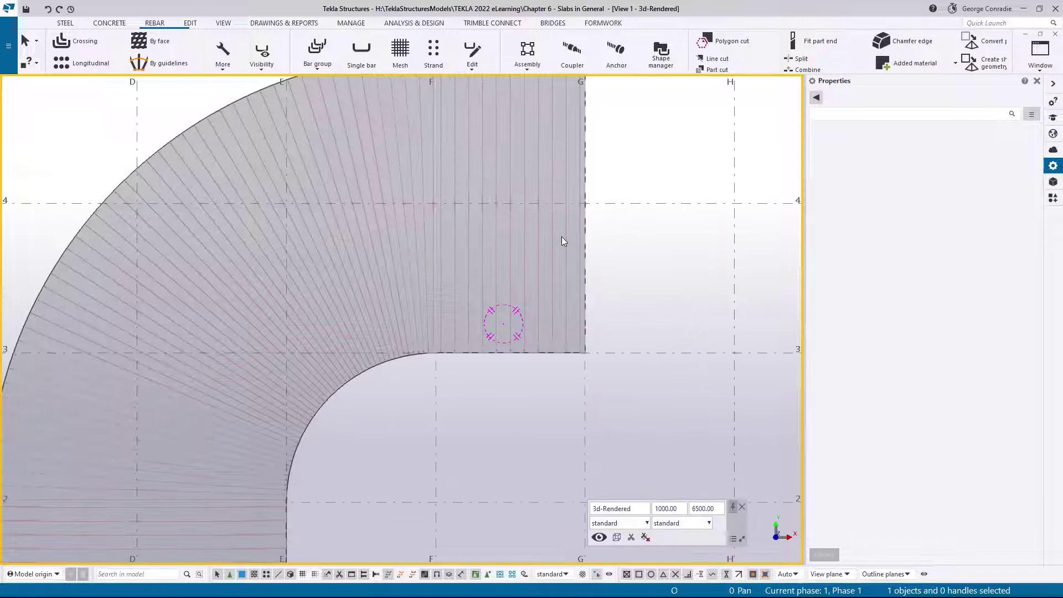
click(540, 260)
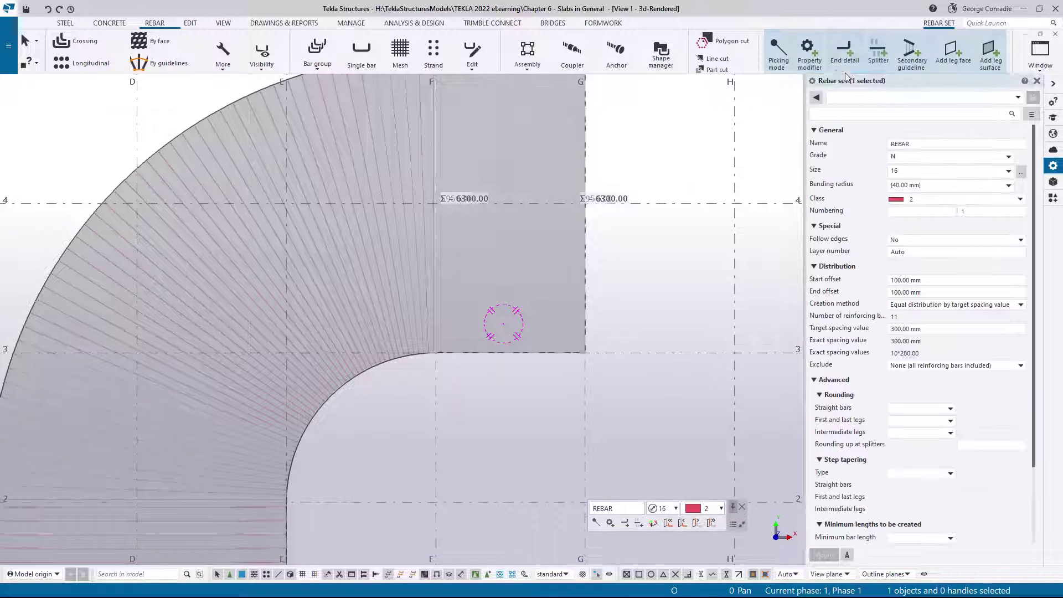
click(877, 55)
scroll(499, 337, up, 5)
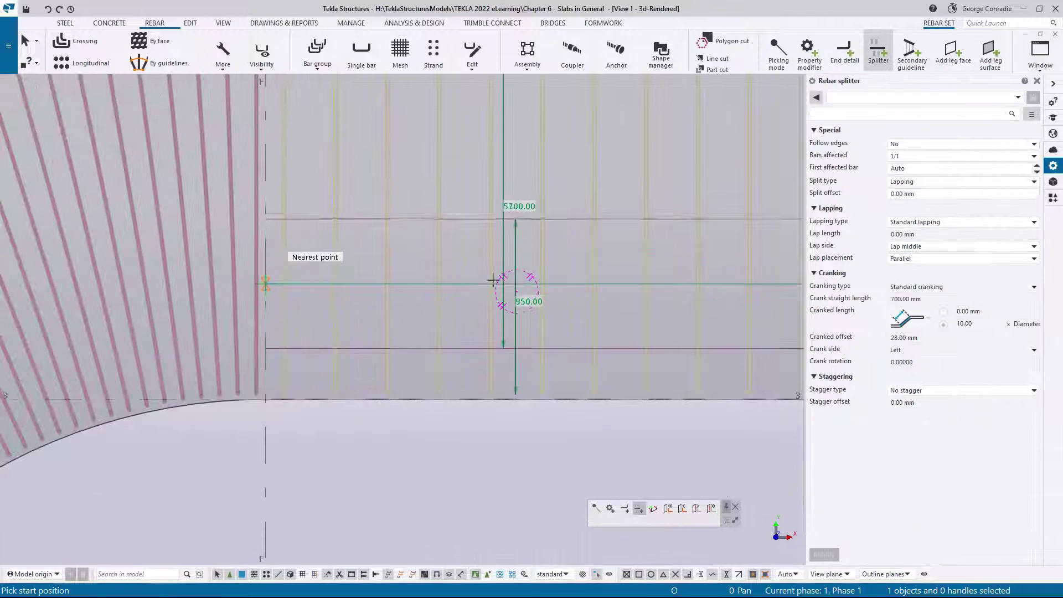
scroll(498, 265, down, 4)
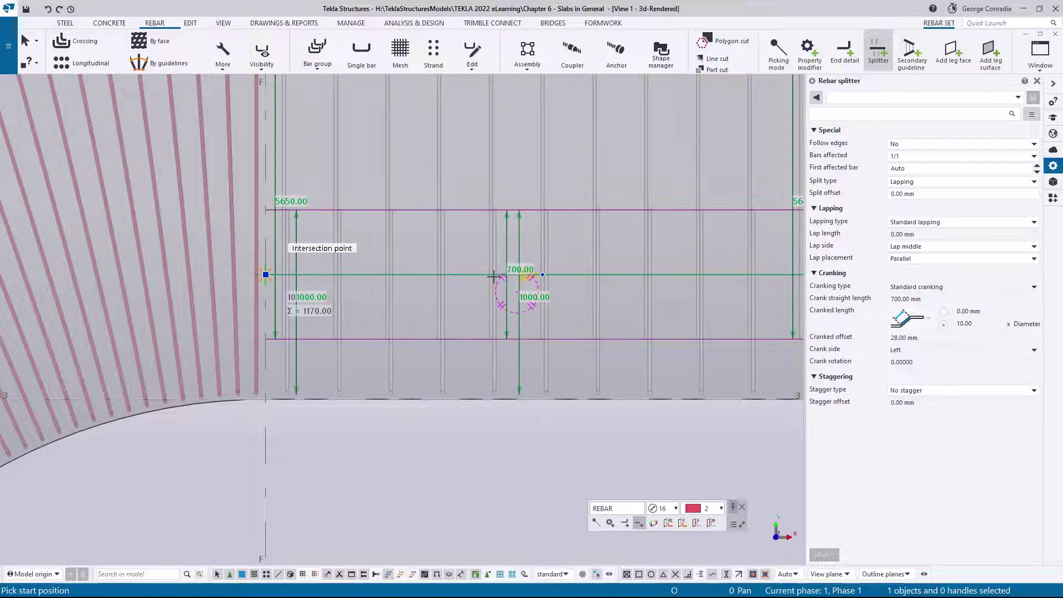
Add a second splitter across the F–G set near grid 5, giving 1000 mm outer legs and 5350 mm middle bars.
middle_drag(519, 224, 533, 461)
scroll(527, 304, up, 3)
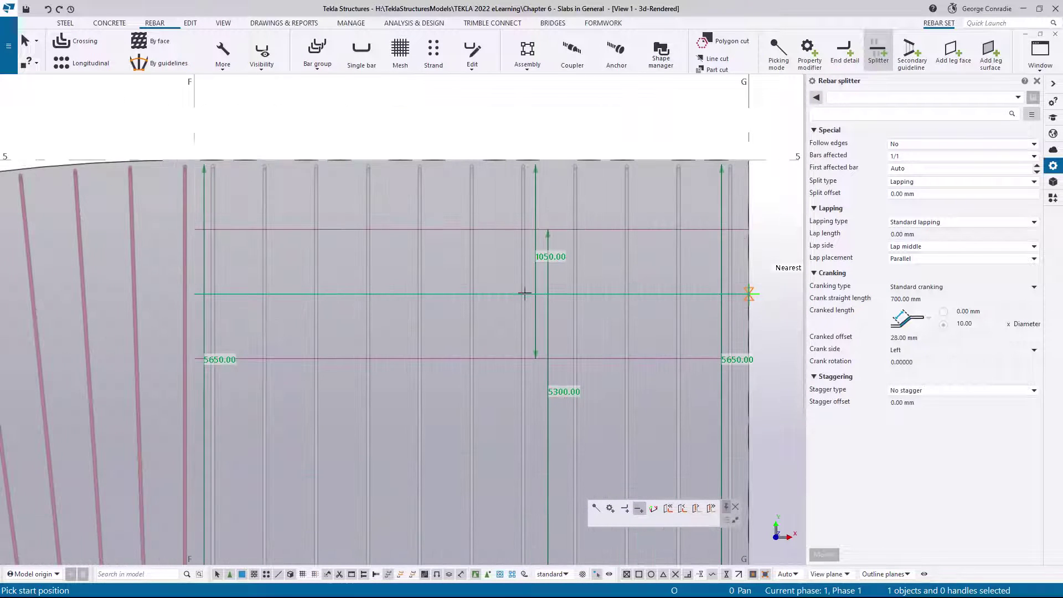
click(525, 282)
right_click(574, 257)
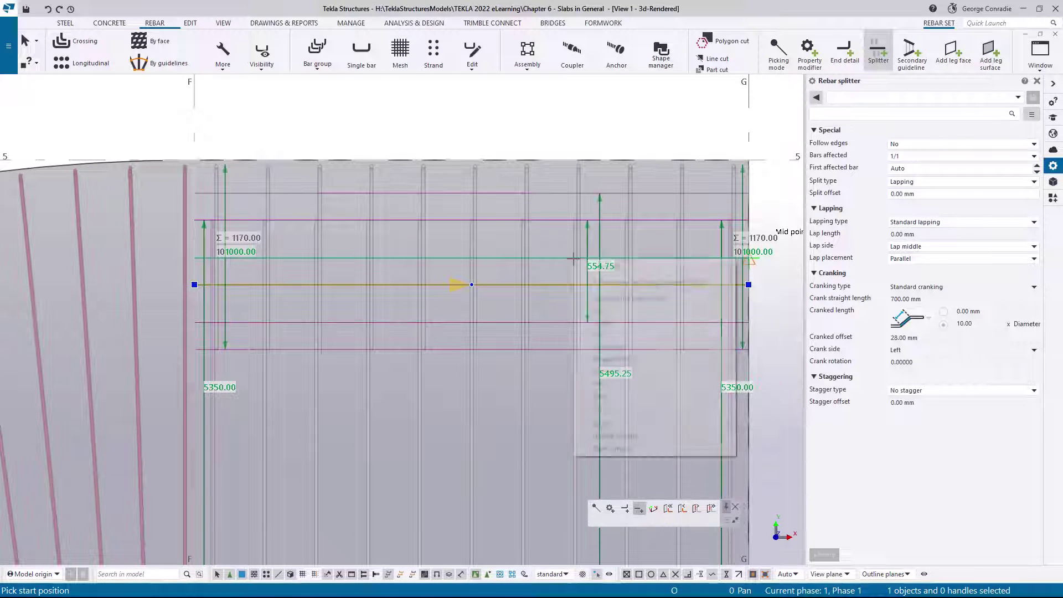
click(587, 267)
scroll(589, 286, down, 3)
middle_drag(589, 287, 535, 152)
click(630, 269)
Inquire the rebar set between grids F and G to check the split bars in its bending list.
click(575, 284)
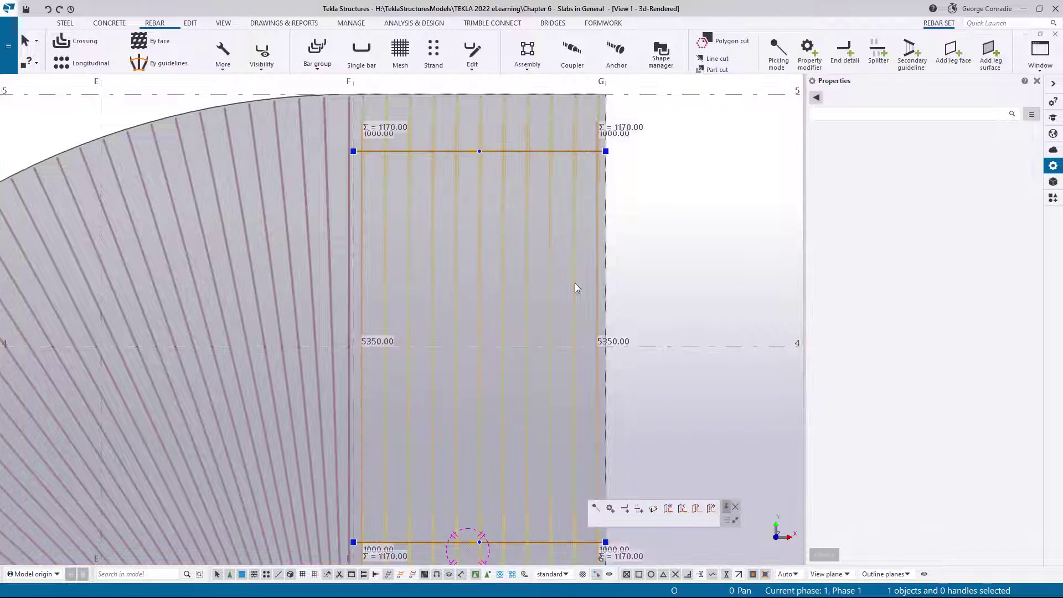
right_click(576, 284)
click(605, 330)
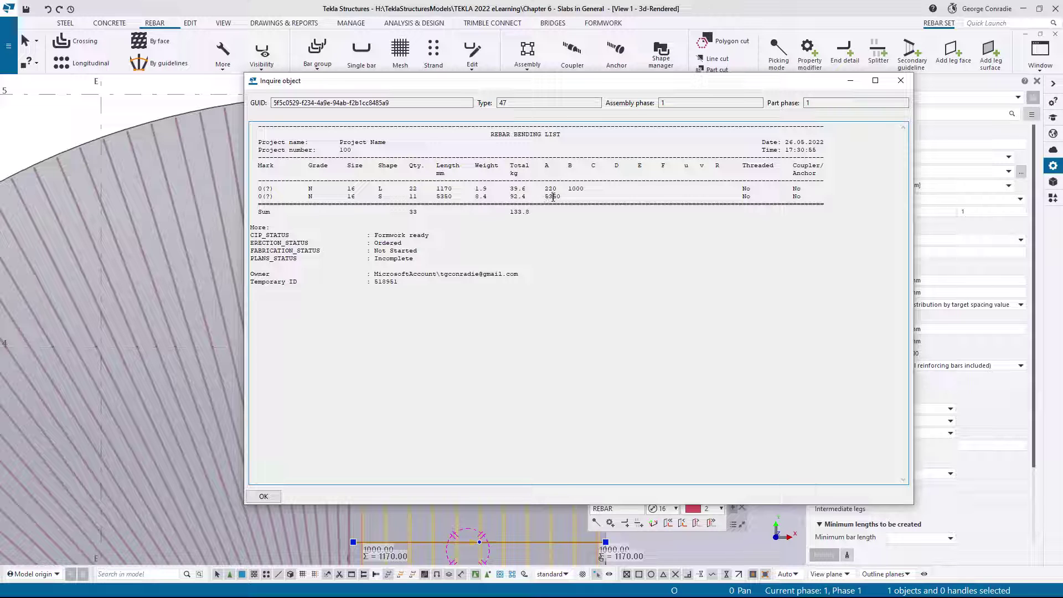
click(900, 81)
click(668, 274)
Inquire the rebar set between grids 1 and 2 to compare its bending list with the other straight set.
scroll(669, 274, down, 2)
middle_drag(439, 438, 551, 239)
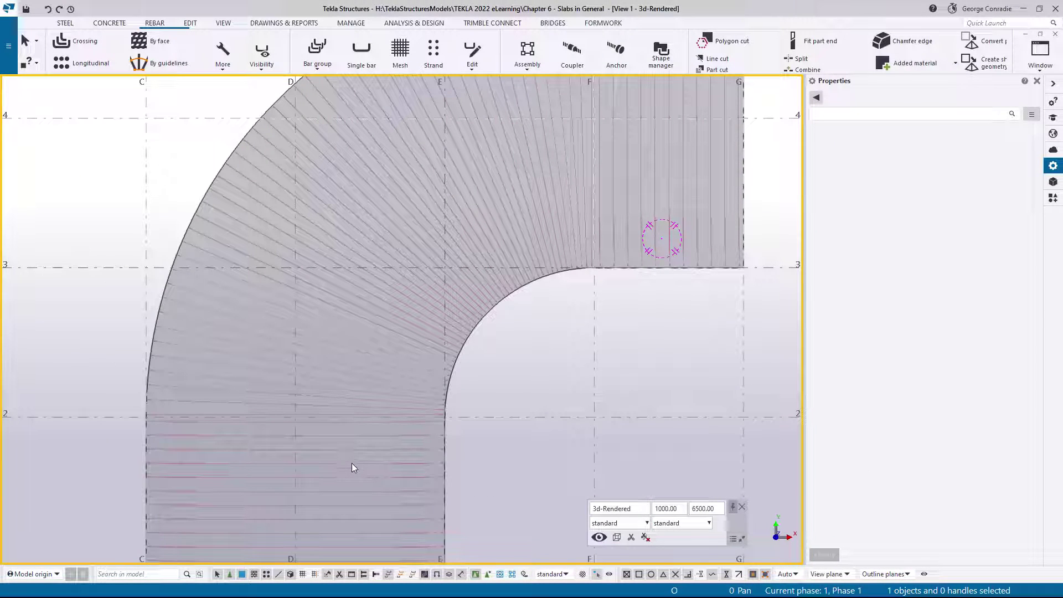
click(352, 464)
right_click(351, 463)
click(402, 208)
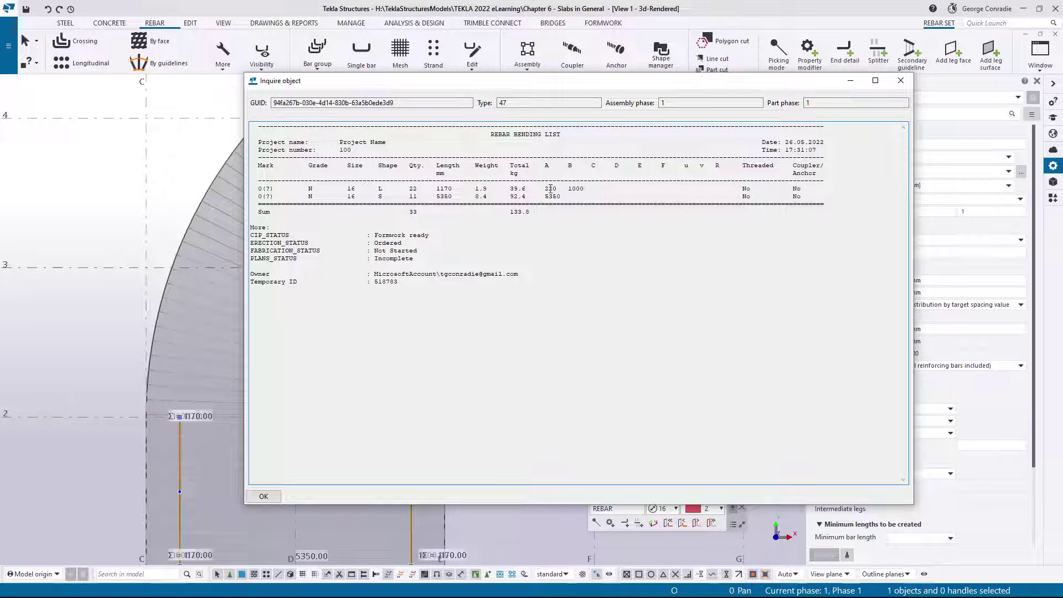
click(901, 80)
click(510, 370)
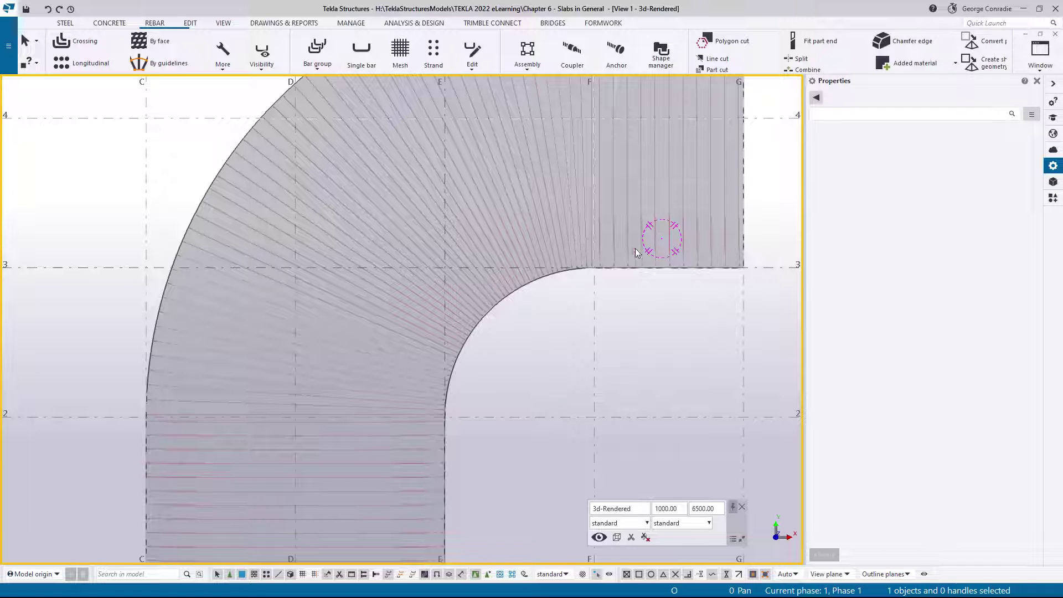
Inspect the splitters of the straight set between grids 1 and 2 where it meets the curved set.
scroll(481, 377, up, 4)
middle_drag(458, 410, 490, 335)
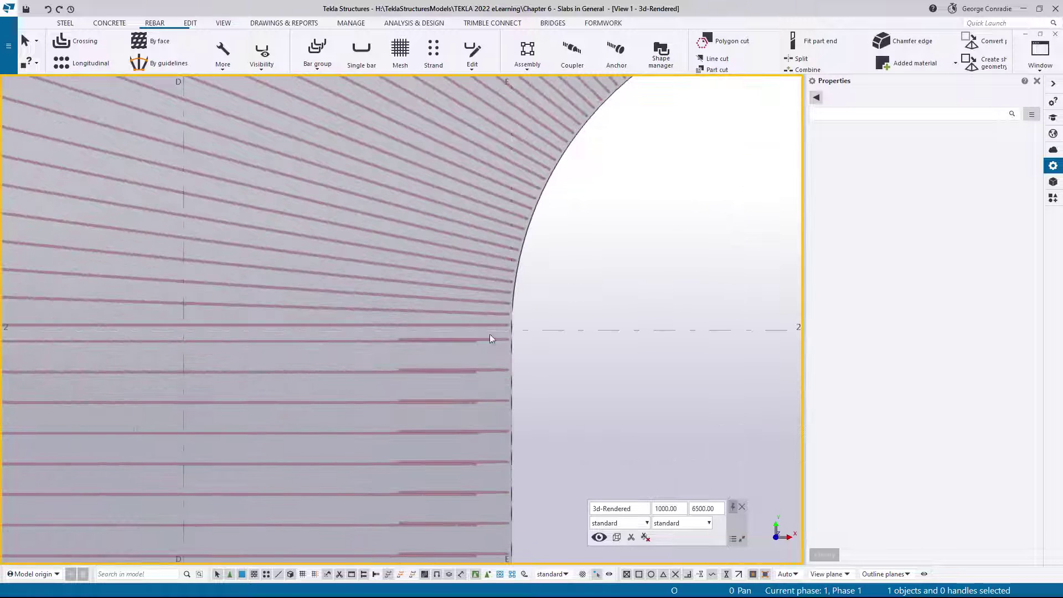
click(451, 371)
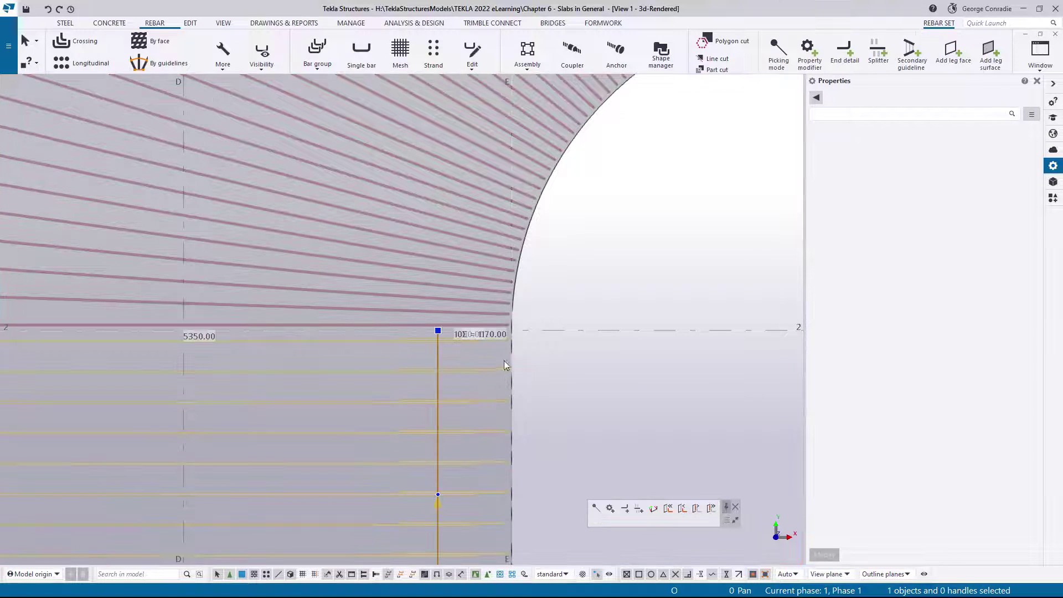
scroll(455, 360, down, 3)
middle_drag(455, 361, 431, 368)
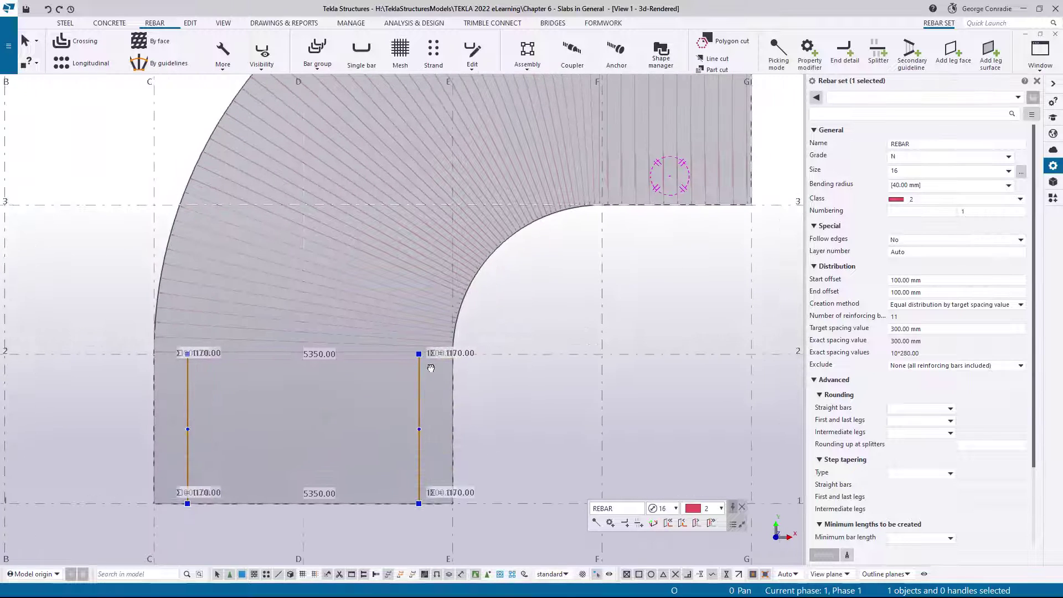
click(212, 409)
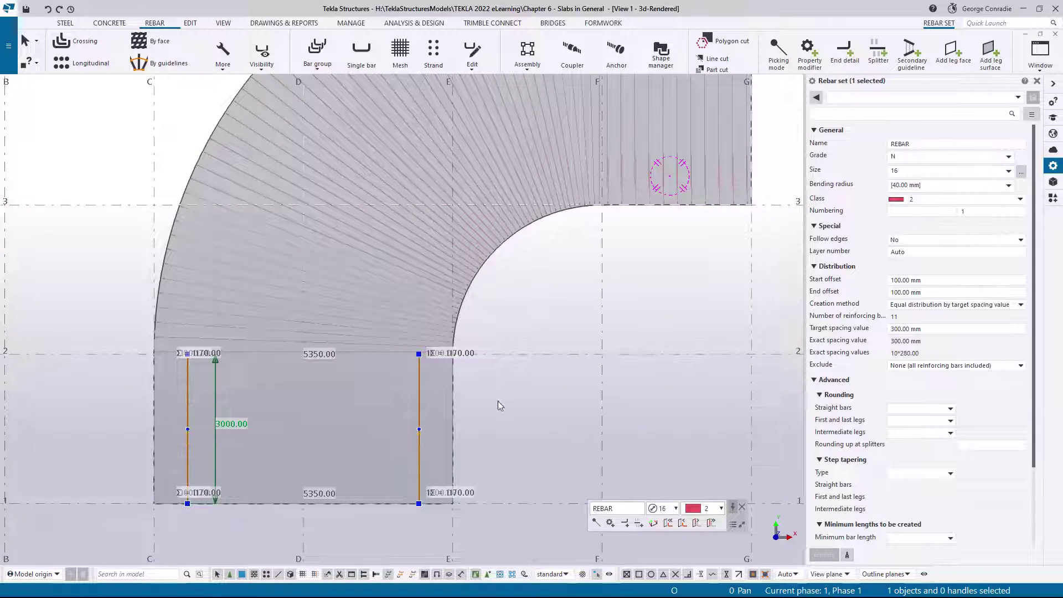
Draw a construction circle centred on grid intersection F–2 through the end of the splitter near grid E, radius 3675 mm.
click(190, 24)
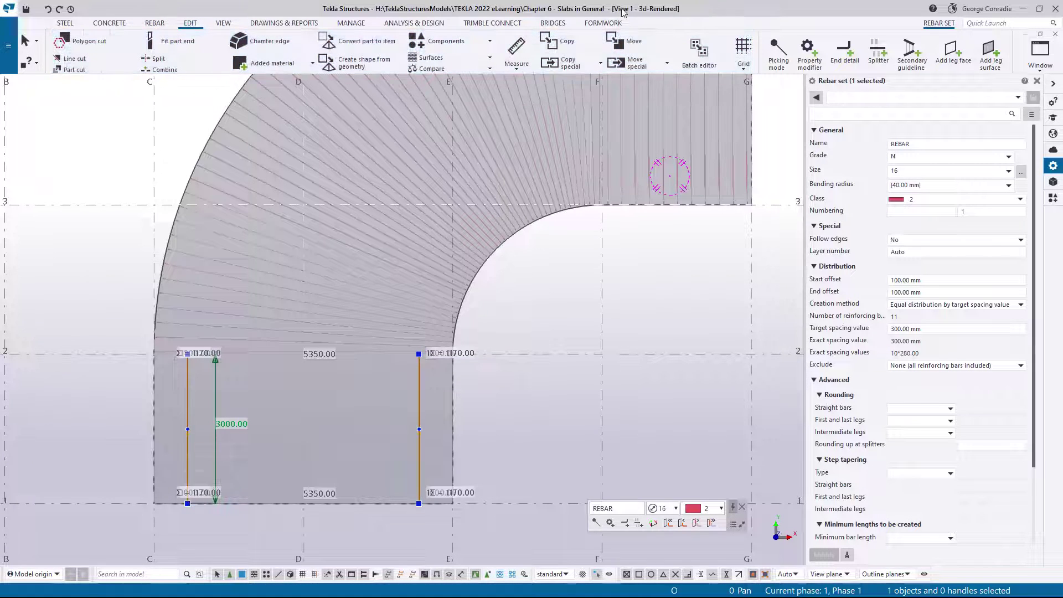
click(713, 42)
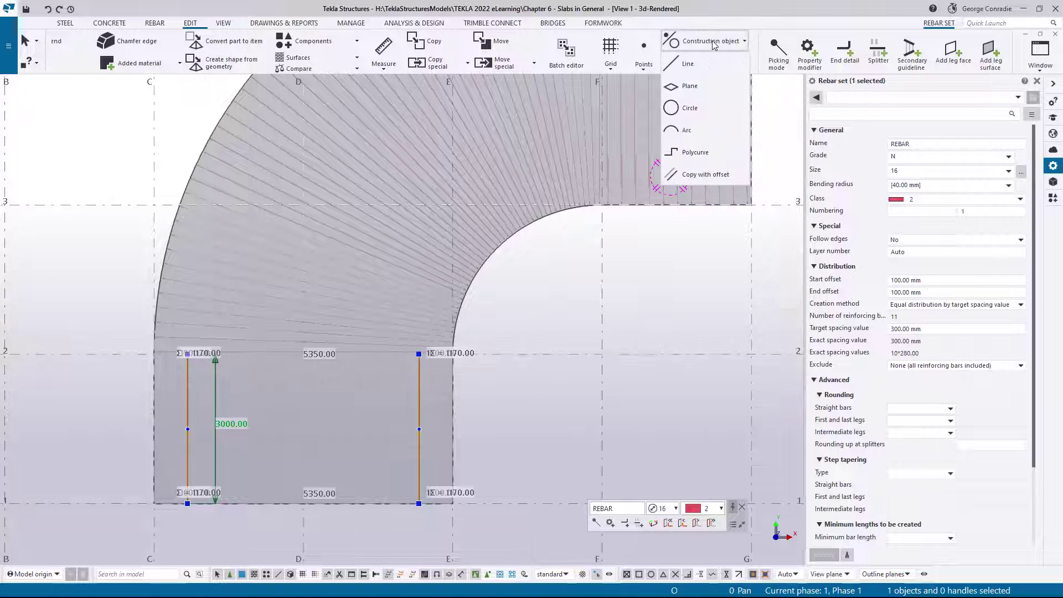
click(689, 108)
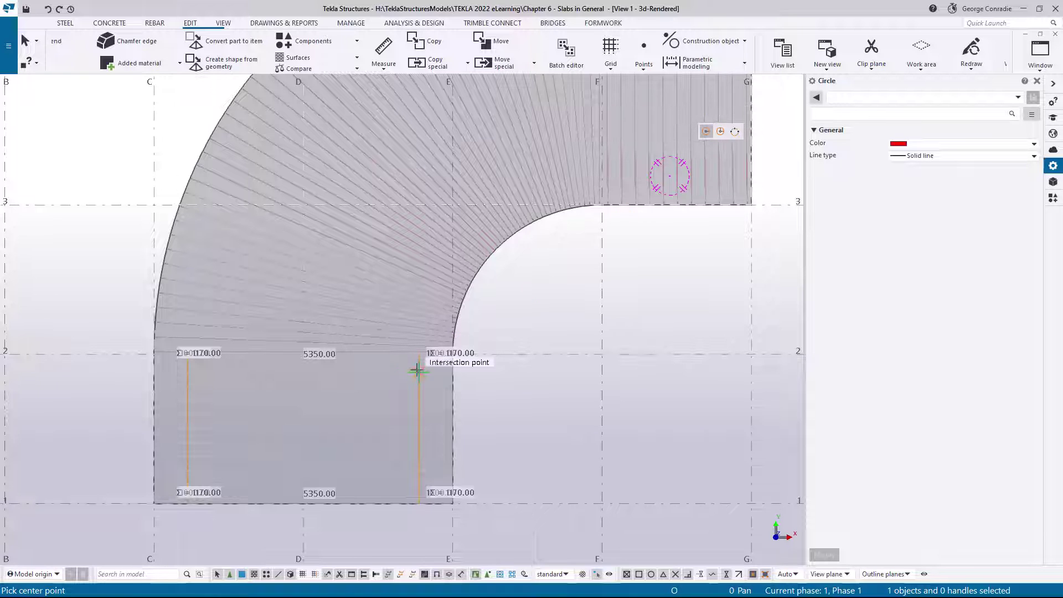
scroll(522, 368, up, 2)
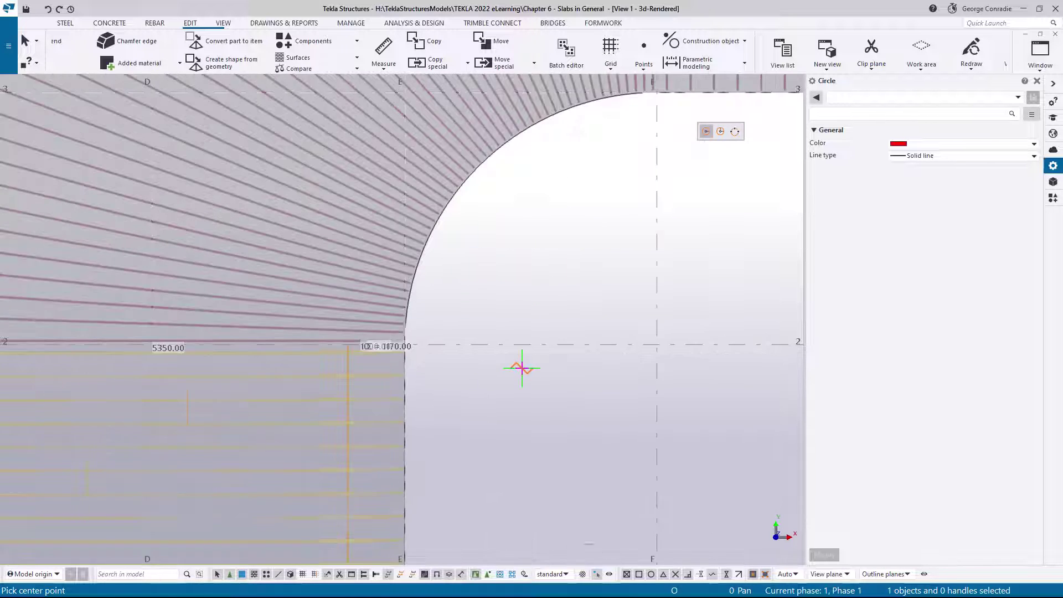
scroll(522, 368, up, 1)
click(697, 338)
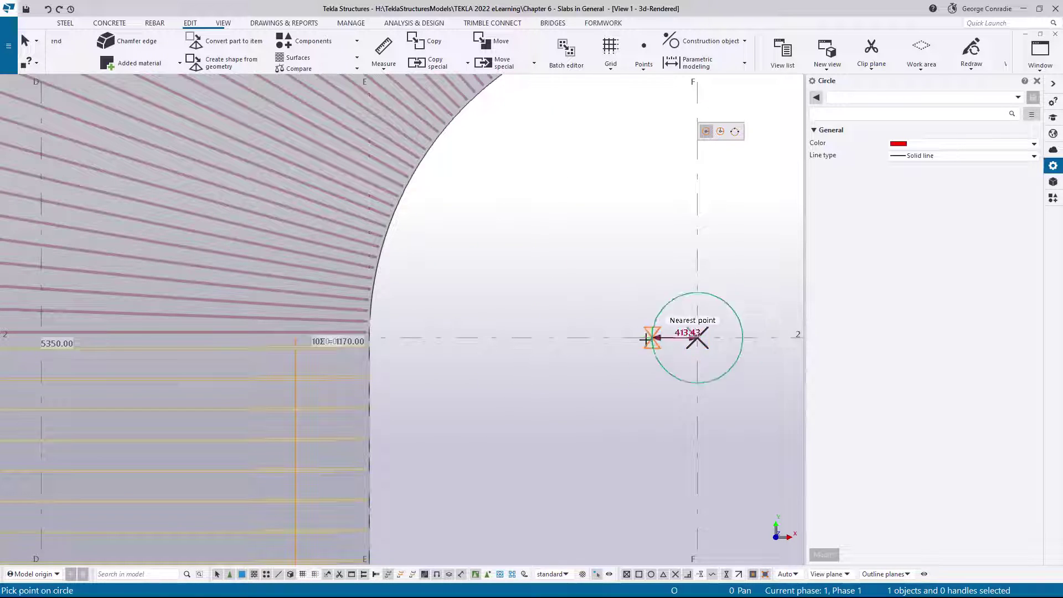
scroll(297, 339, up, 2)
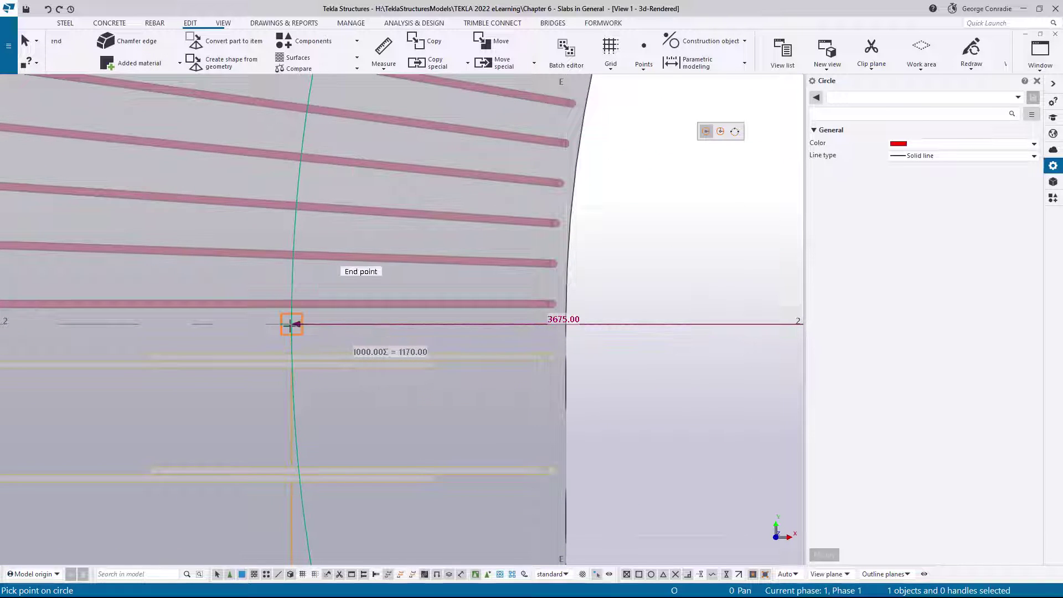
click(292, 324)
Draw a second construction circle from the same F–2 centre through the end of the splitter near grid C, radius 8325 mm.
scroll(355, 343, down, 4)
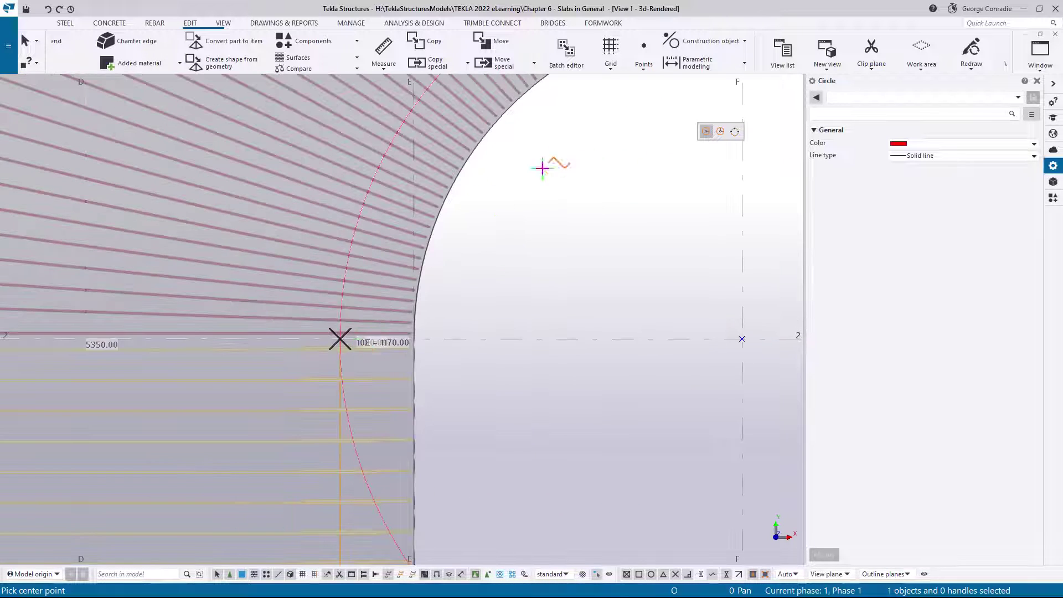
scroll(528, 234, down, 2)
click(625, 280)
scroll(211, 280, up, 4)
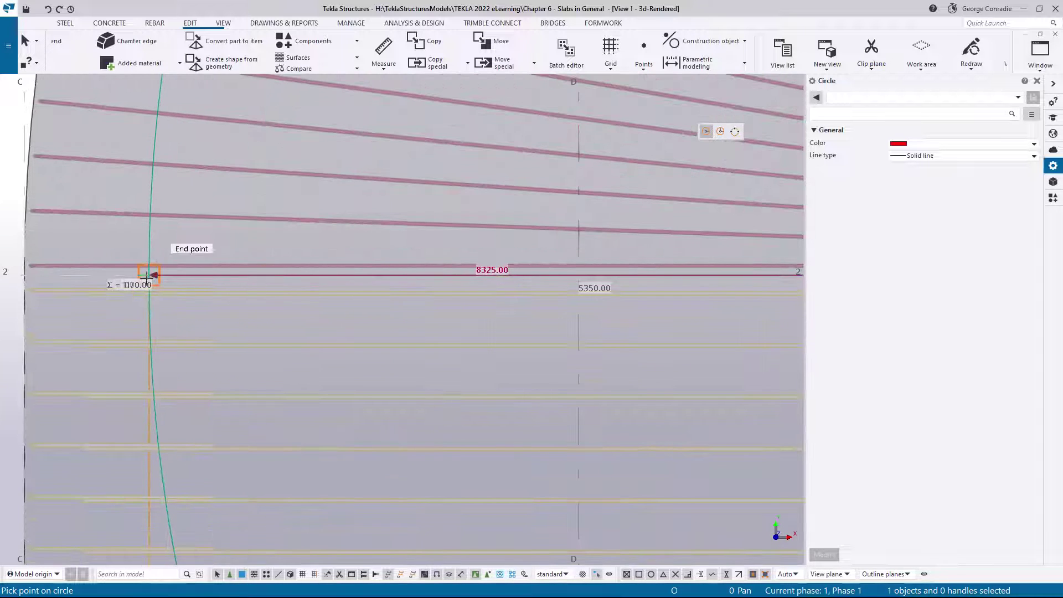
click(146, 275)
scroll(304, 263, down, 4)
right_click(309, 268)
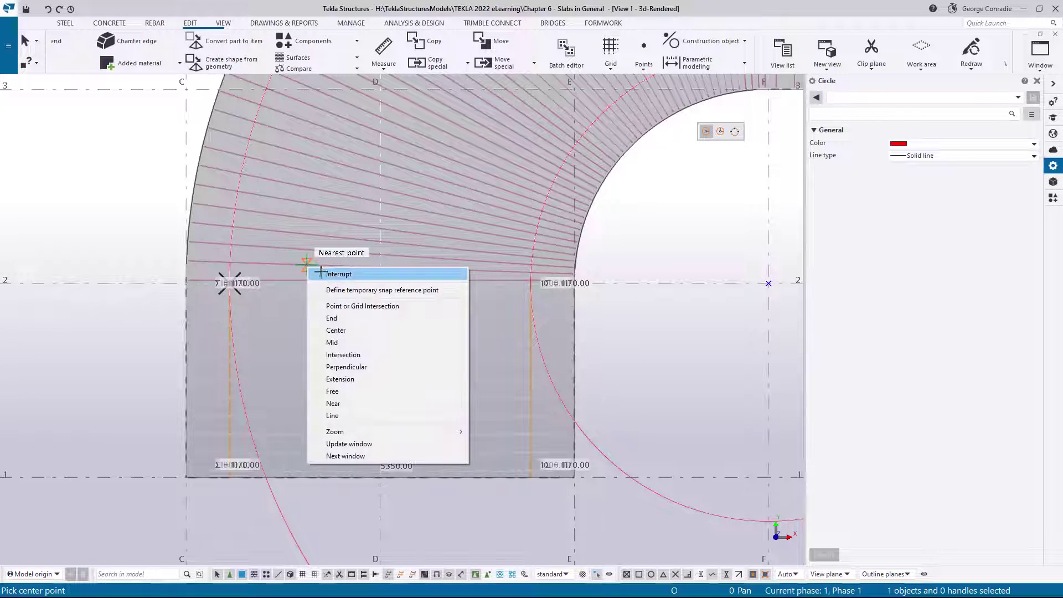
click(332, 274)
Draw a diagonal construction line from the circles' centre at F–2 to grid intersection C–5.
middle_drag(682, 150, 589, 234)
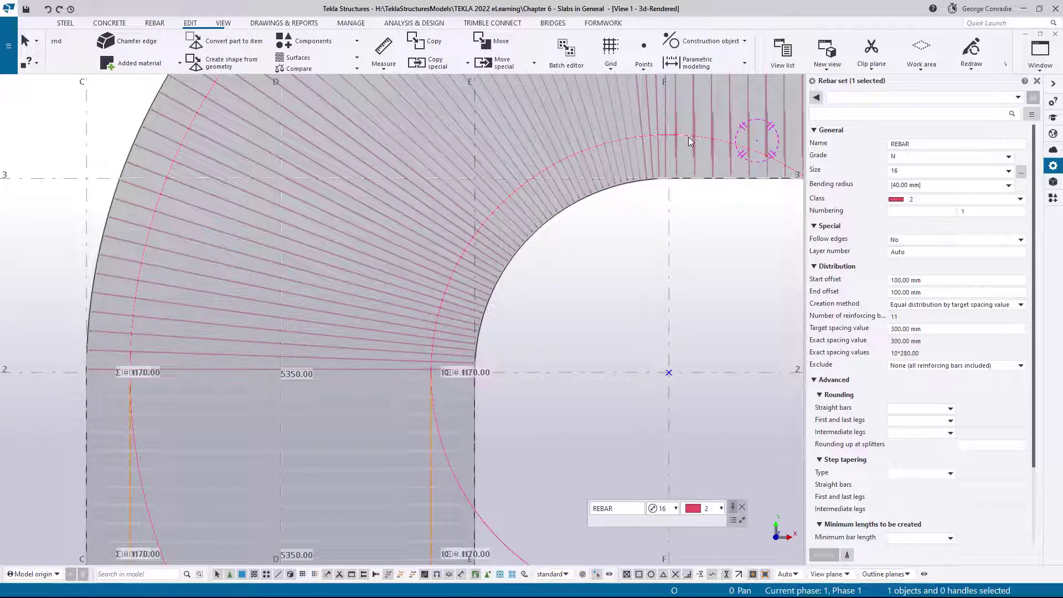
click(581, 278)
scroll(580, 268, down, 3)
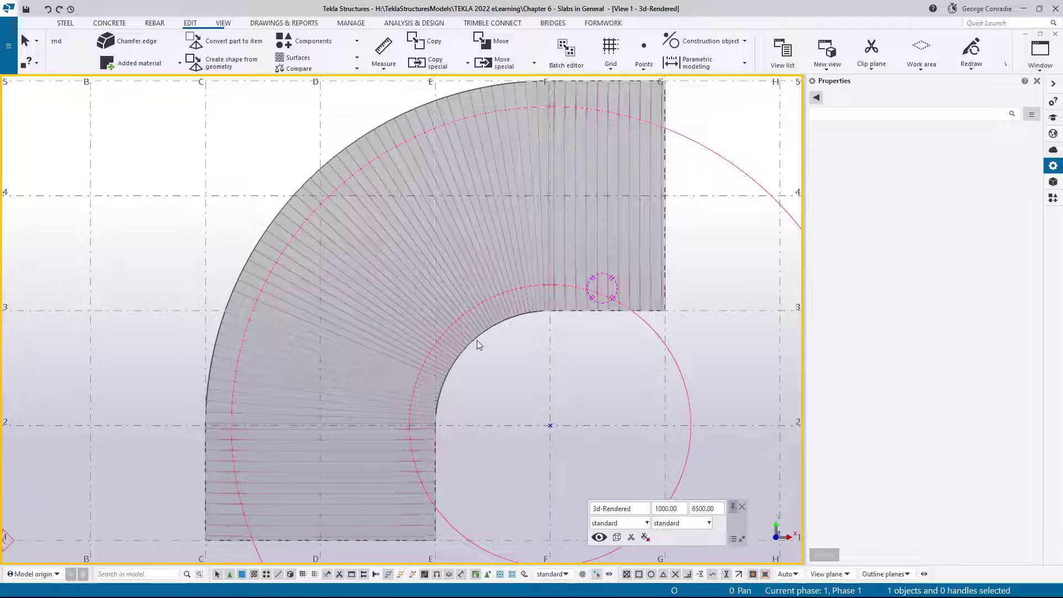
key(l)
click(550, 426)
middle_drag(230, 111, 320, 238)
click(296, 209)
right_click(333, 161)
click(362, 174)
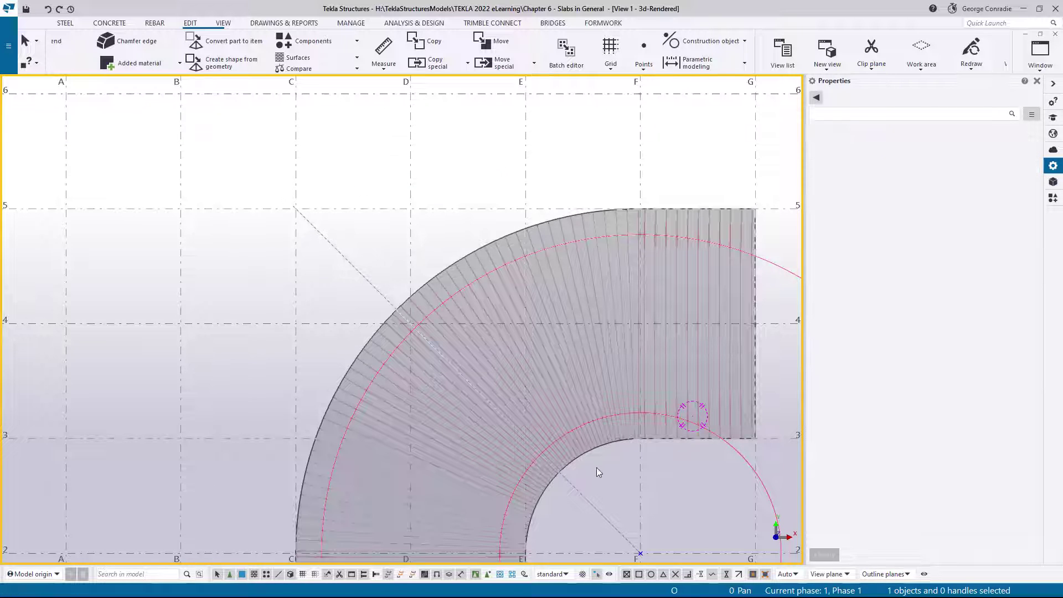
Add a splitter to the curved rebar set with multi-point picking, from the inner circle on grid 2 to the inner circle on grid F.
middle_drag(597, 468, 468, 292)
scroll(503, 394, up, 3)
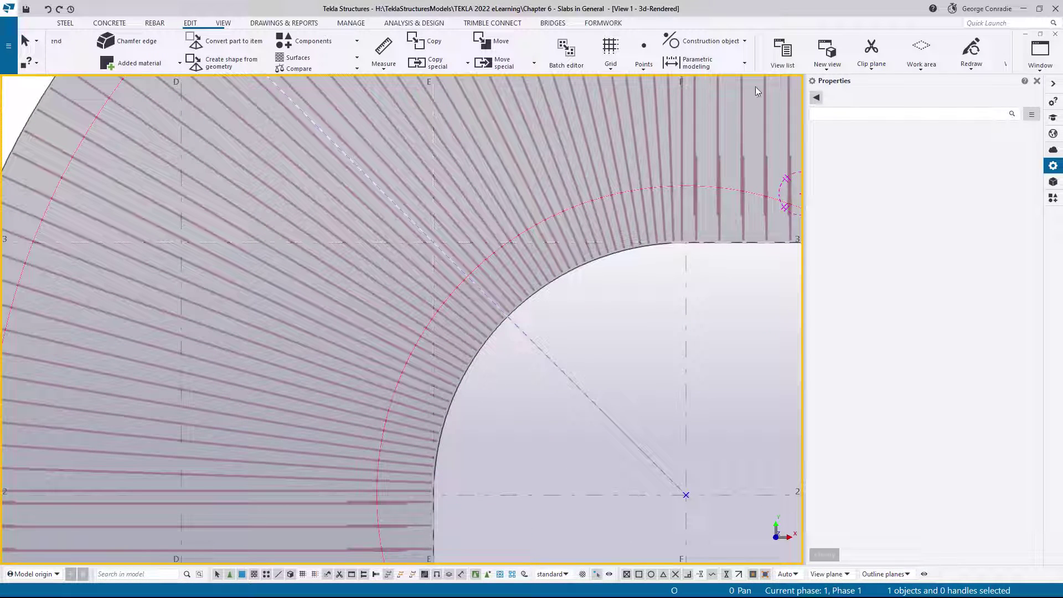
click(470, 300)
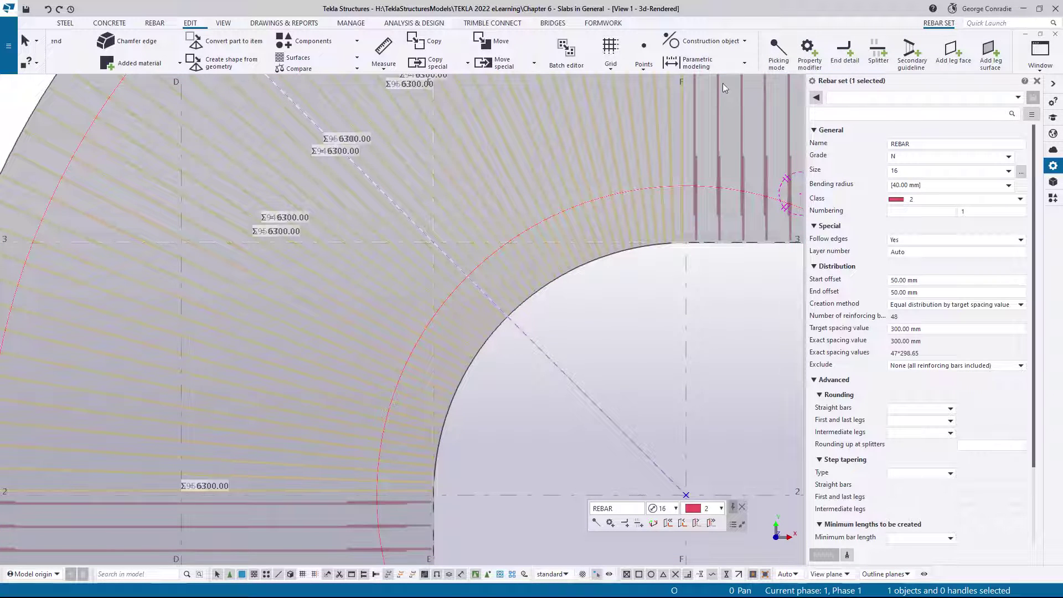
click(878, 53)
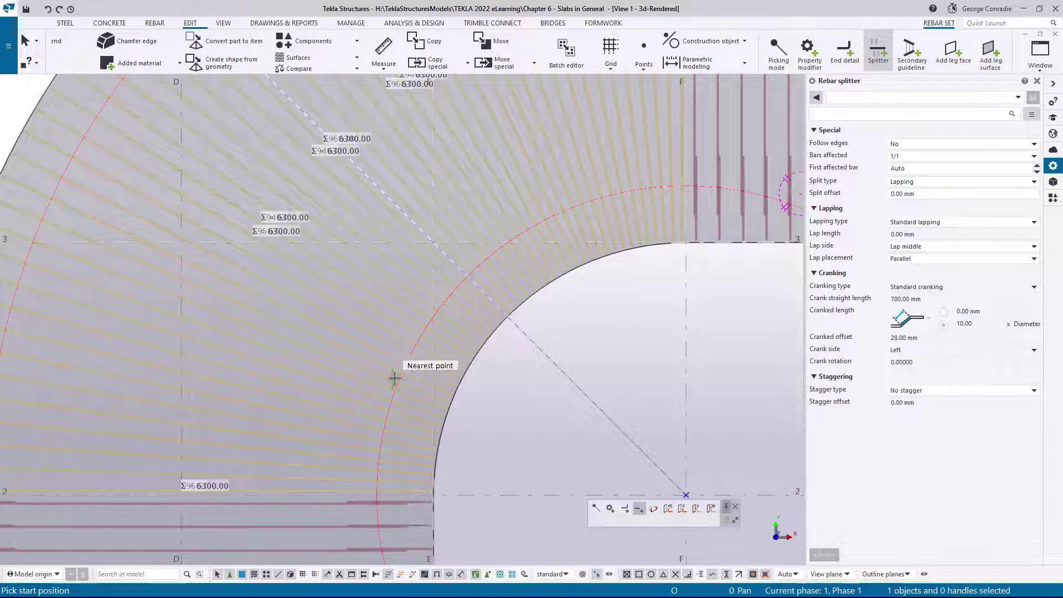
scroll(421, 355, up, 5)
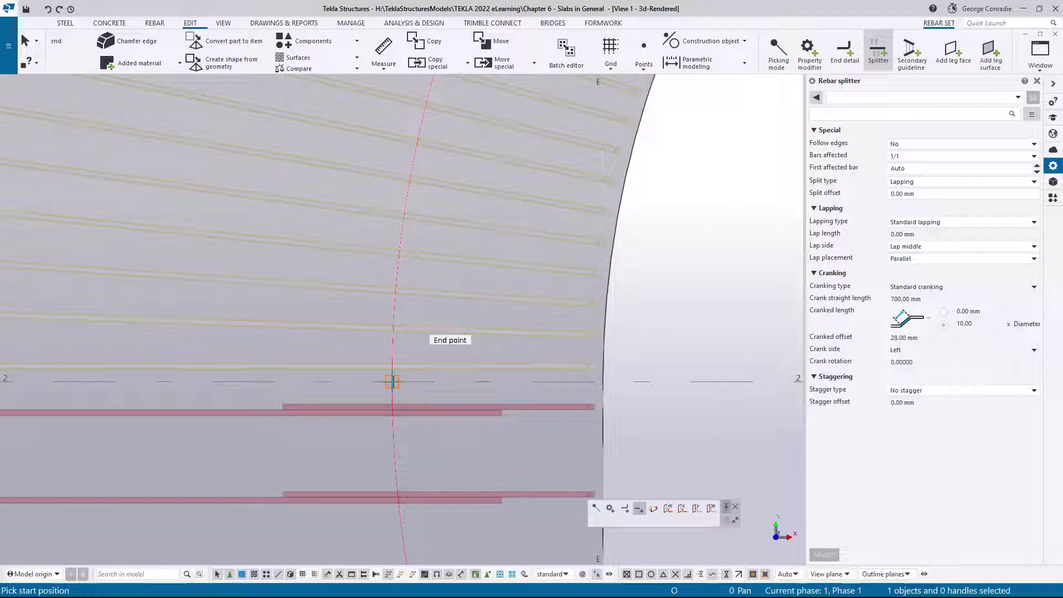
scroll(392, 382, down, 5)
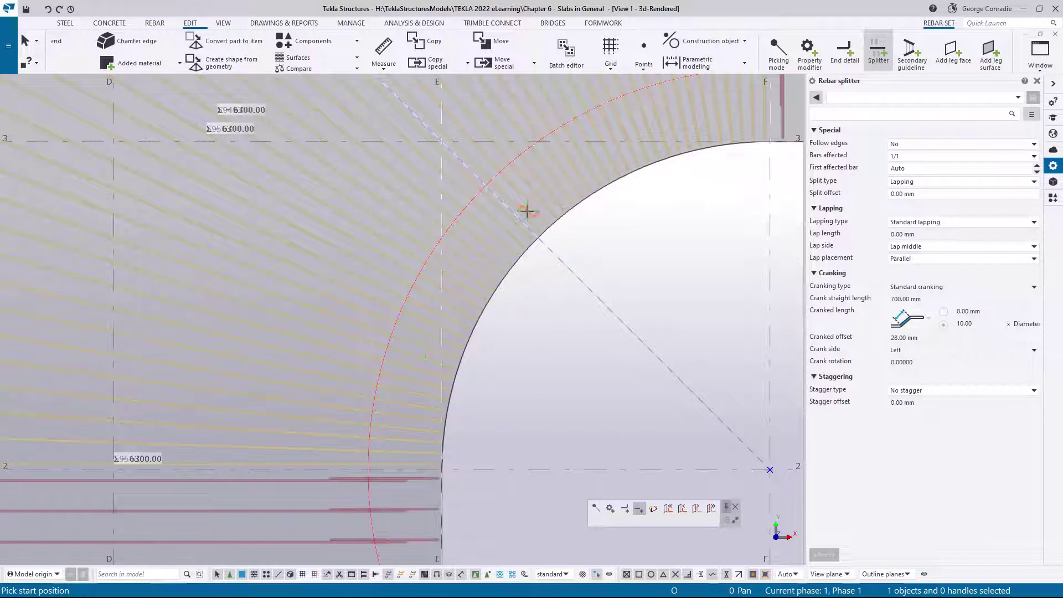
click(601, 513)
click(596, 509)
scroll(387, 476, up, 5)
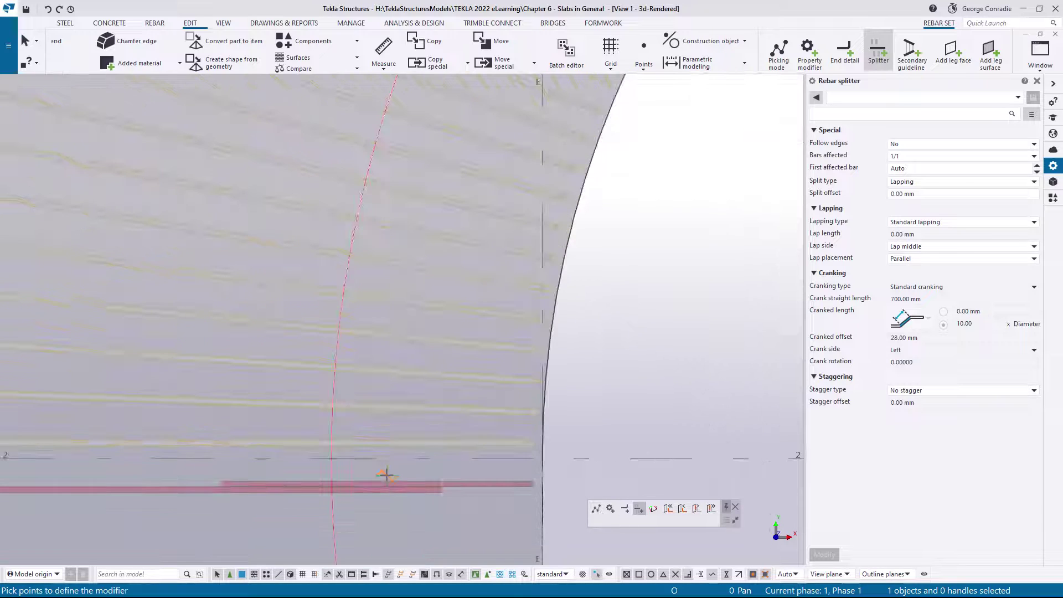
scroll(375, 456, down, 5)
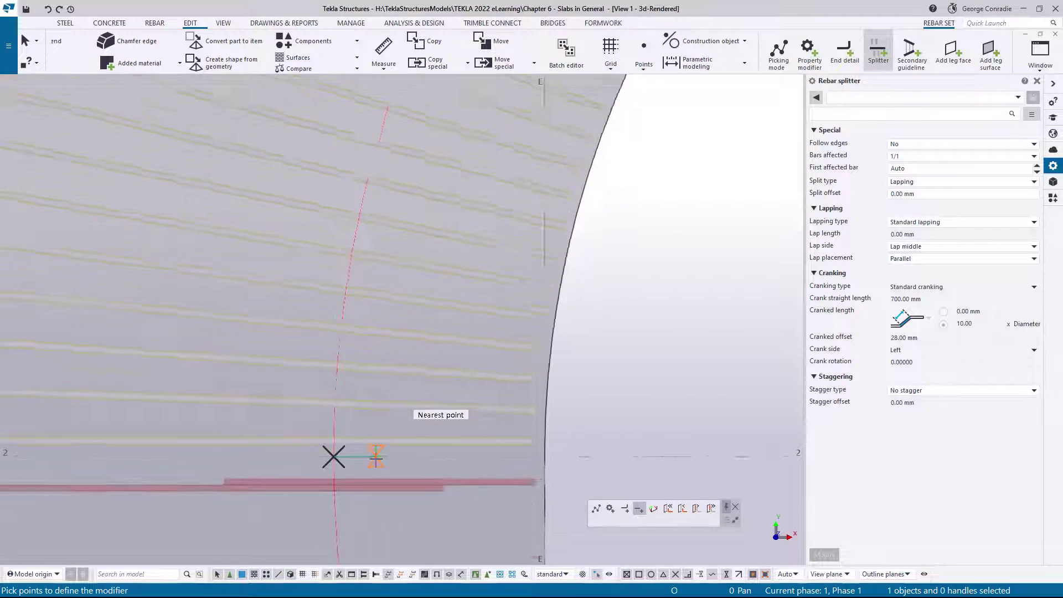
middle_drag(482, 273, 283, 439)
scroll(578, 218, up, 4)
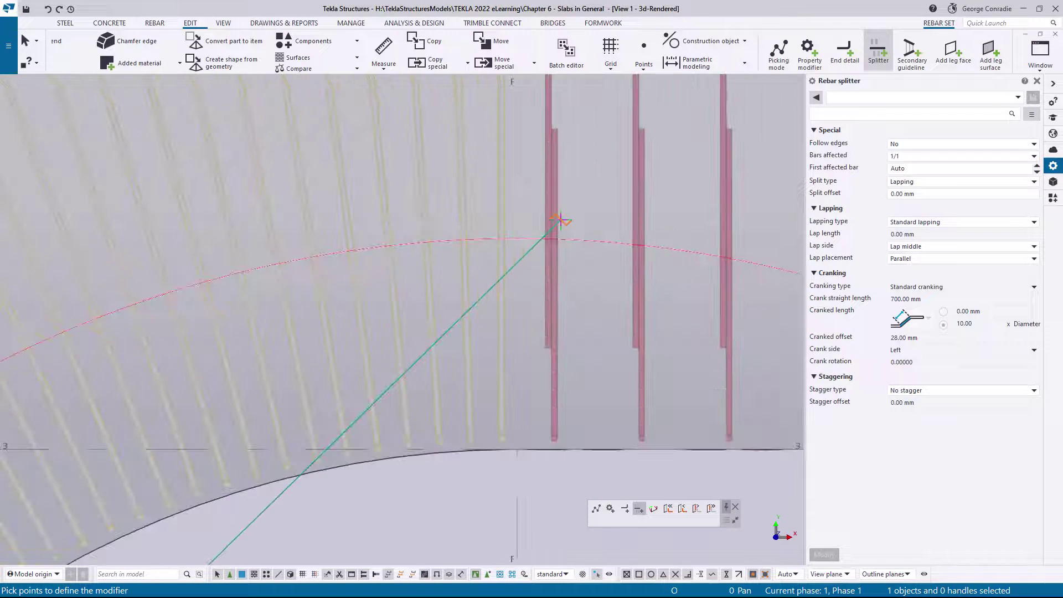
click(517, 239)
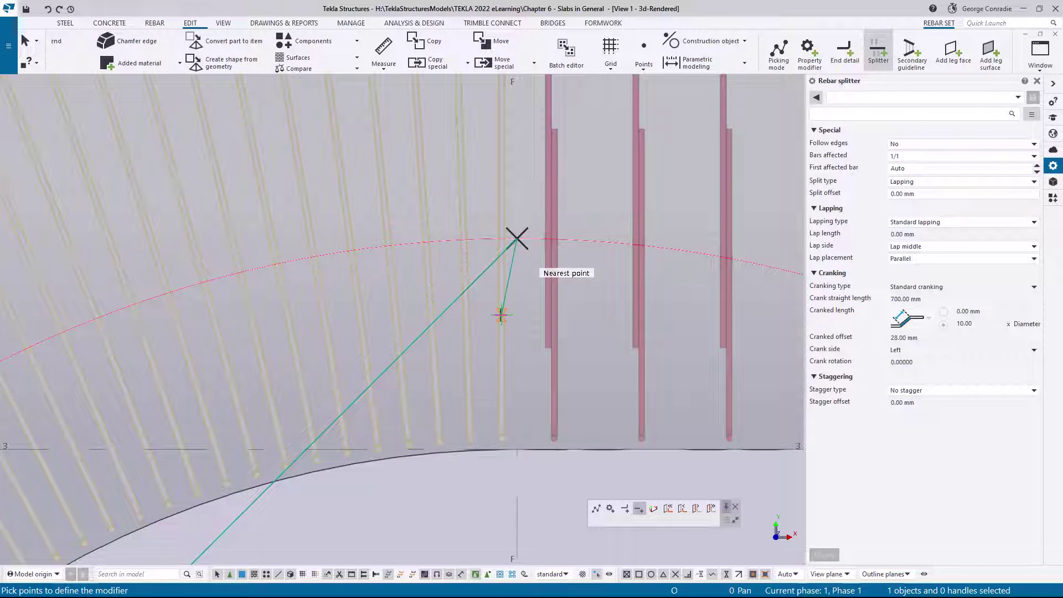
scroll(498, 393, down, 2)
scroll(518, 277, up, 3)
middle_click(515, 279)
right_click(514, 280)
click(545, 295)
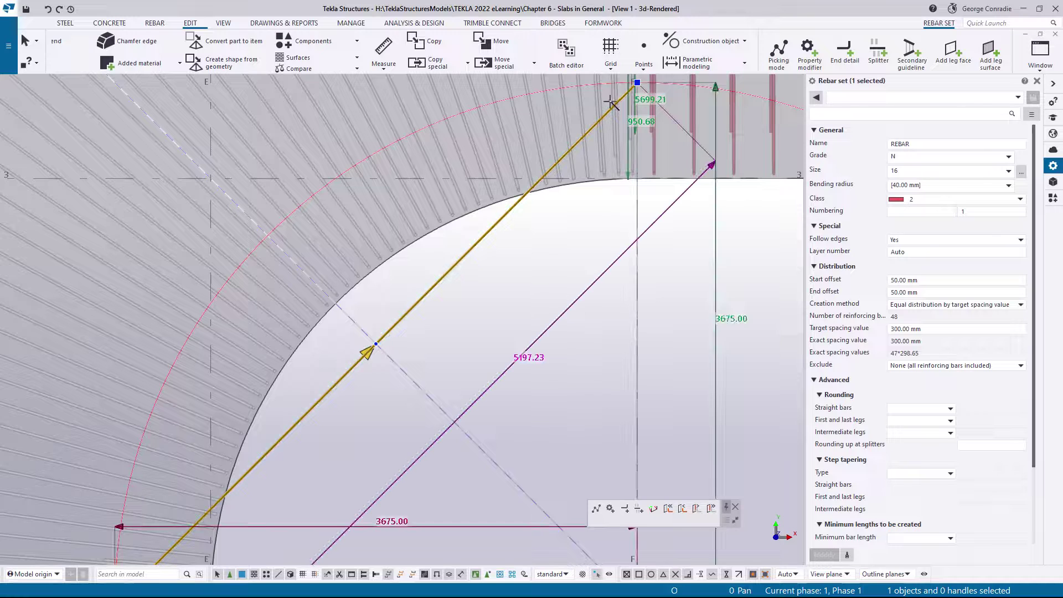
Move the midpoint of the curved set's splitter onto the intersection of the inner circle and the diagonal construction line.
click(360, 359)
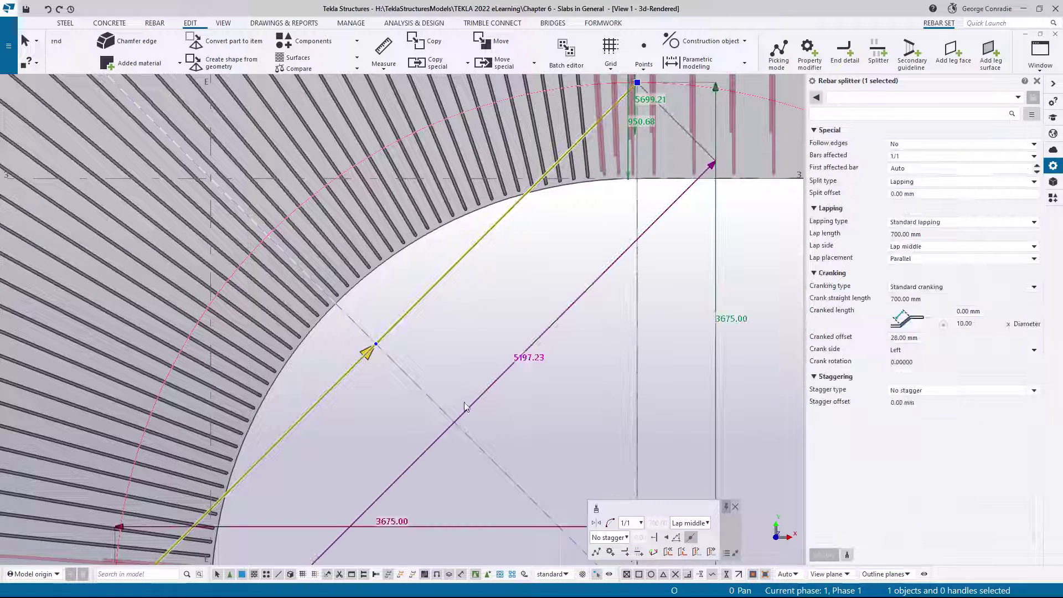
click(610, 523)
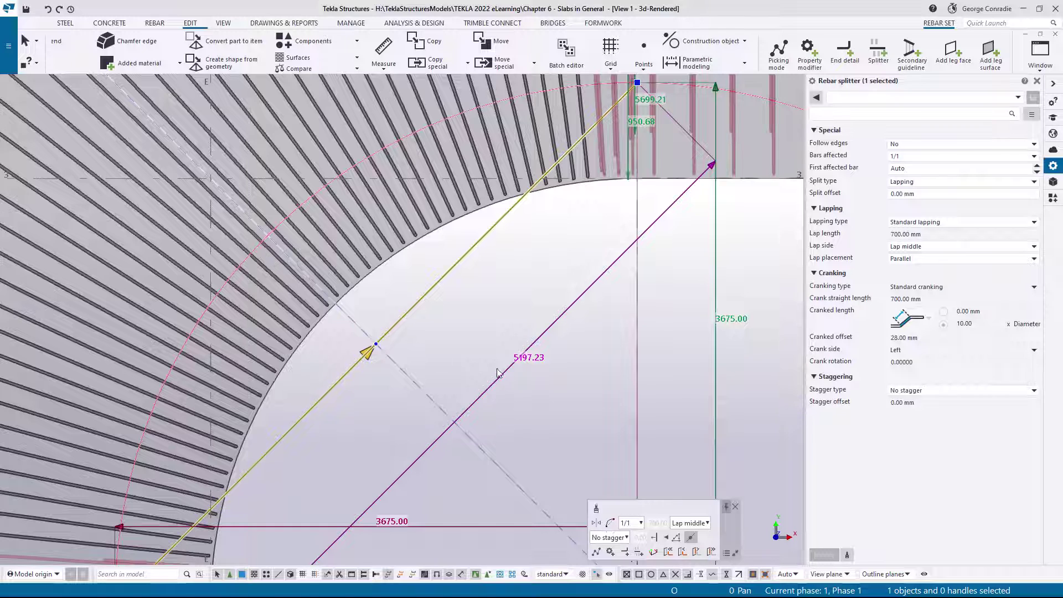
scroll(432, 355, up, 3)
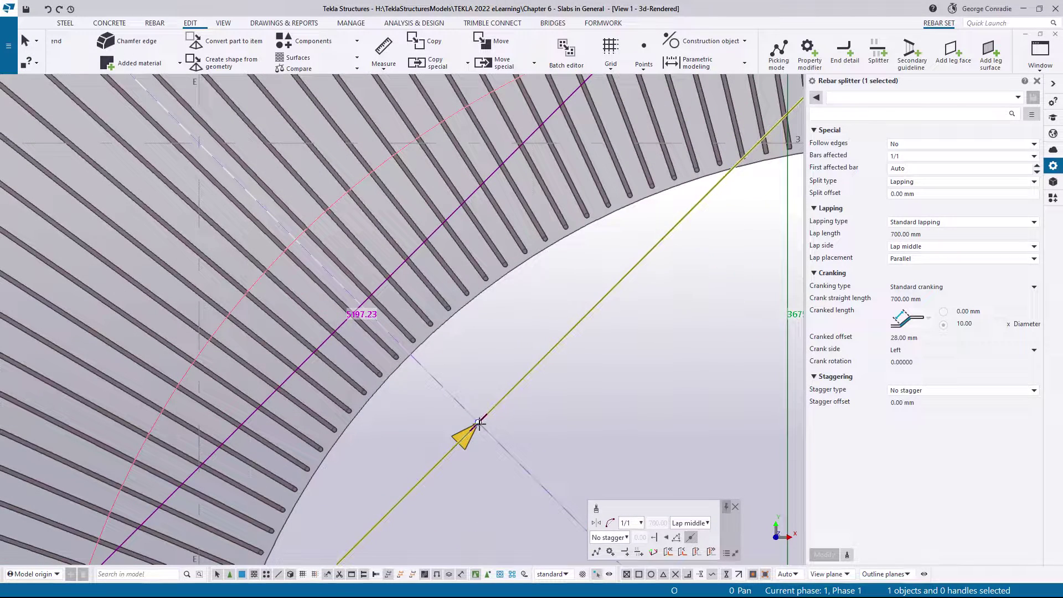
drag(479, 423, 298, 240)
click(478, 423)
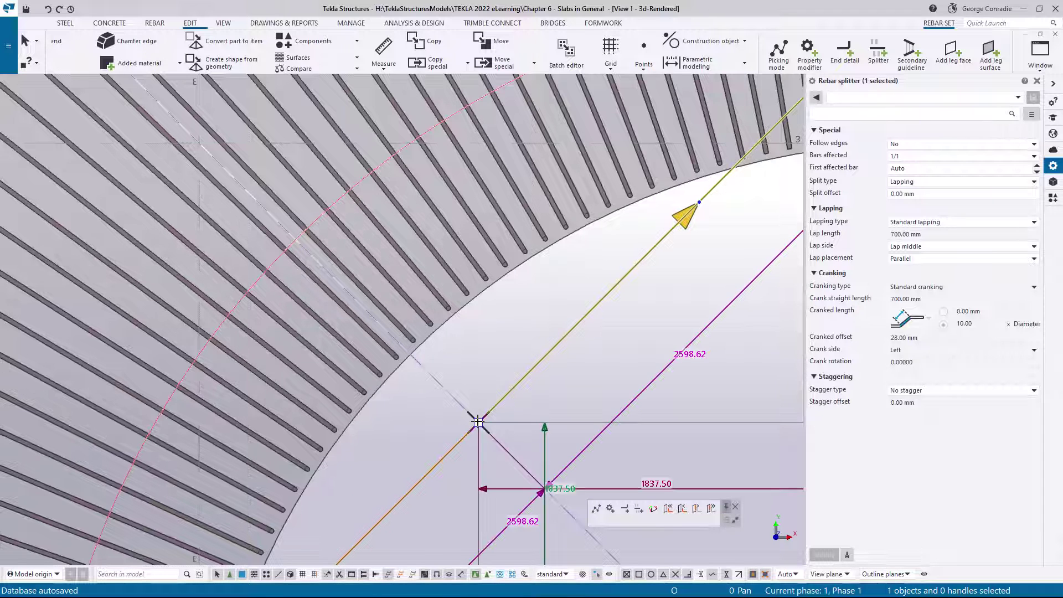
drag(478, 424, 298, 239)
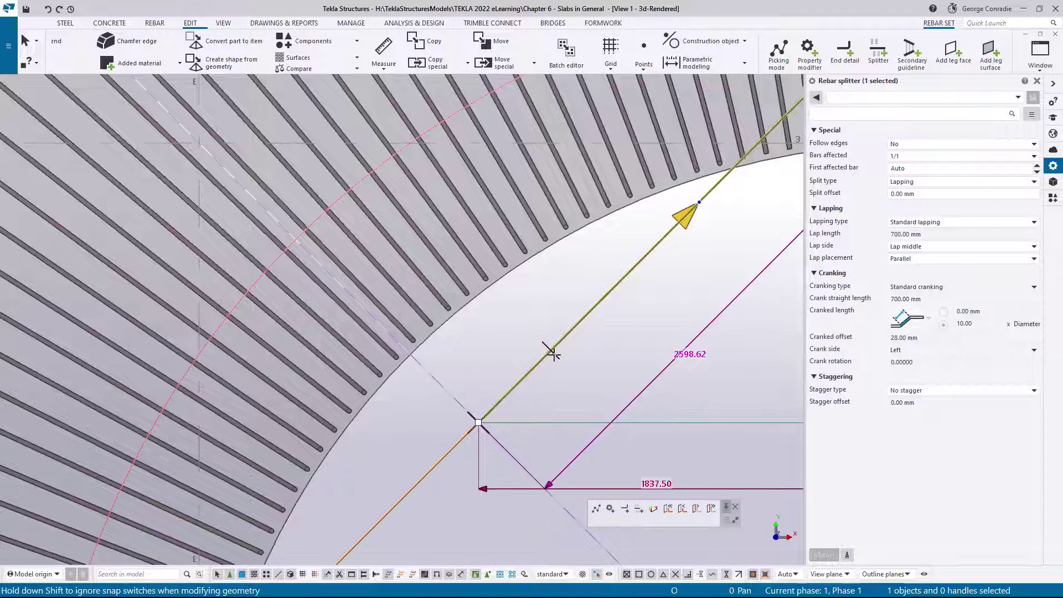
click(549, 394)
click(445, 303)
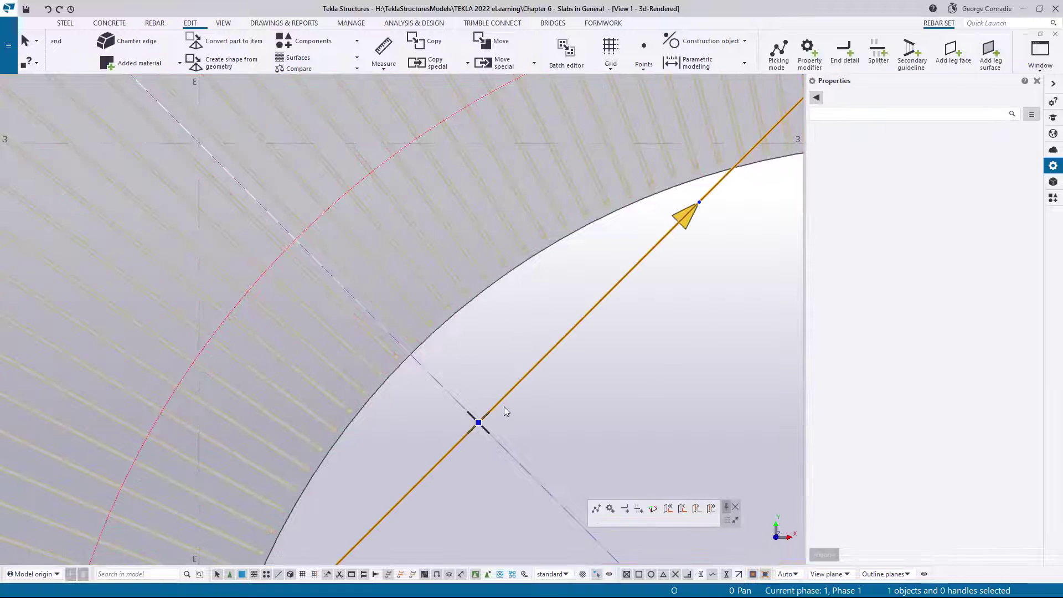
drag(478, 423, 478, 355)
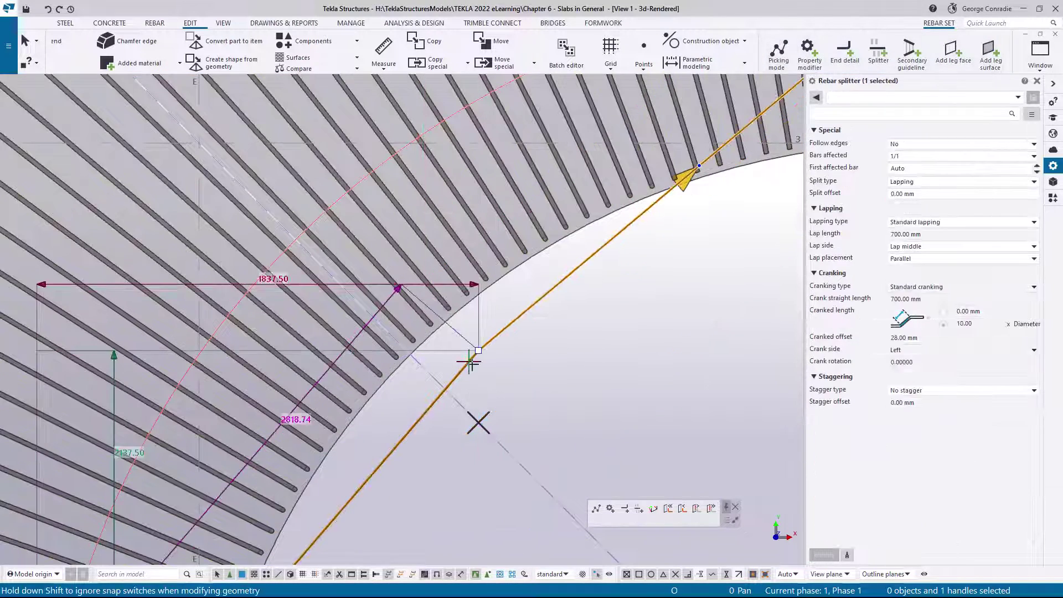
middle_drag(475, 362, 515, 368)
drag(515, 357, 336, 244)
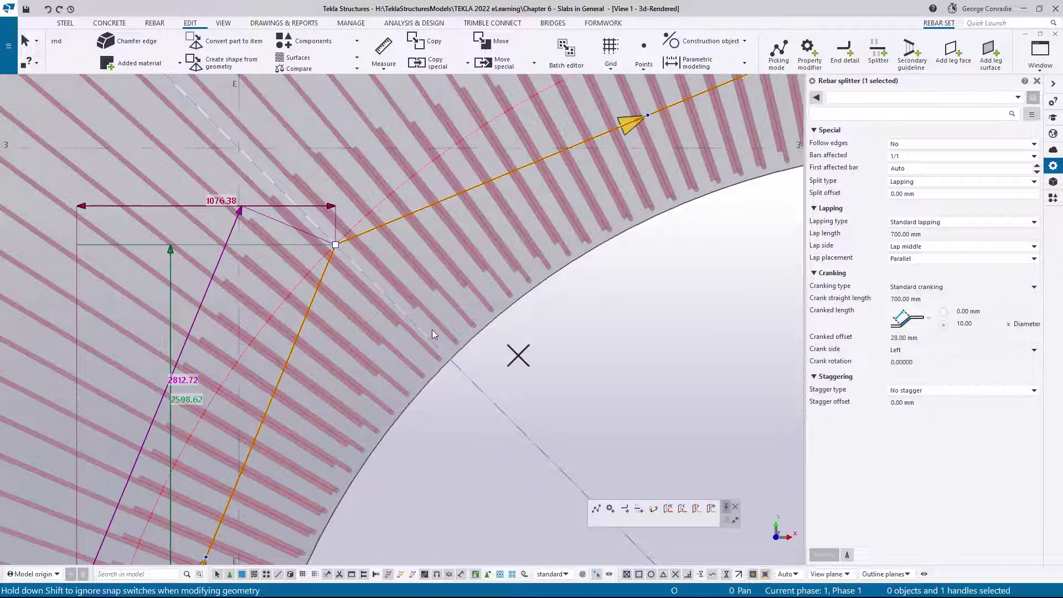
Change the splitter's middle point to an Arc point so the splitter follows the inner circle.
scroll(432, 330, down, 2)
scroll(441, 333, down, 2)
middle_drag(669, 206, 660, 133)
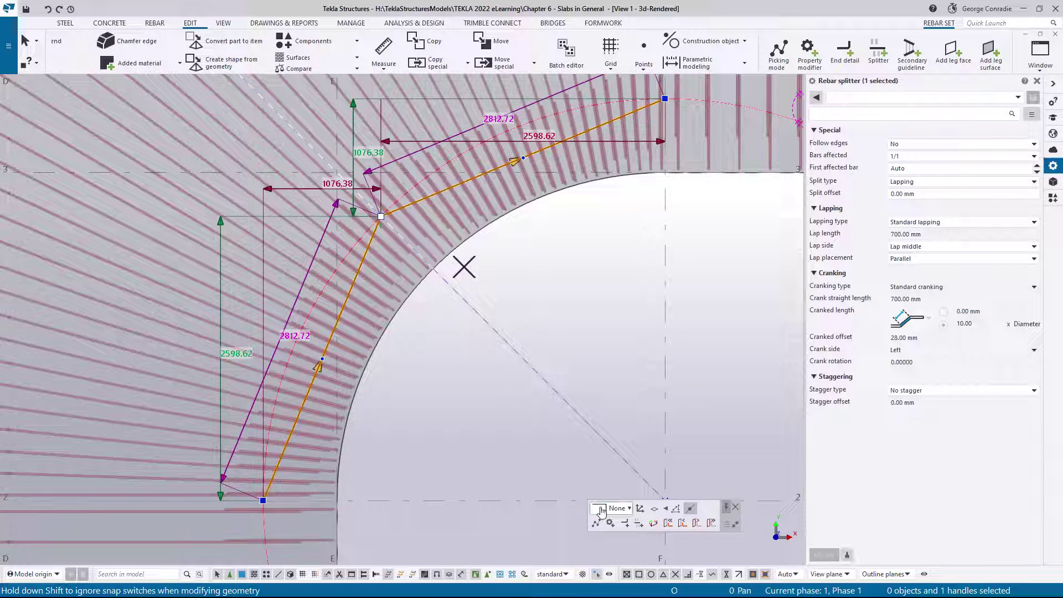
click(602, 510)
click(625, 448)
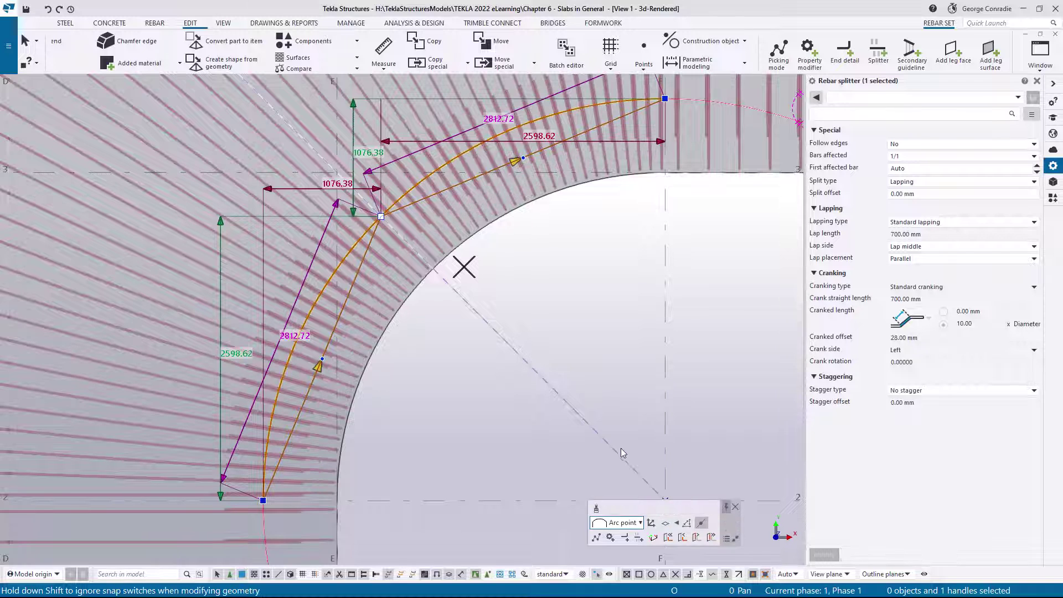
key(Escape)
Add a splitter to the curved rebar set from the outer circle on grid 2, through its intersection with the diagonal construction line, to grid F.
middle_drag(551, 279, 554, 328)
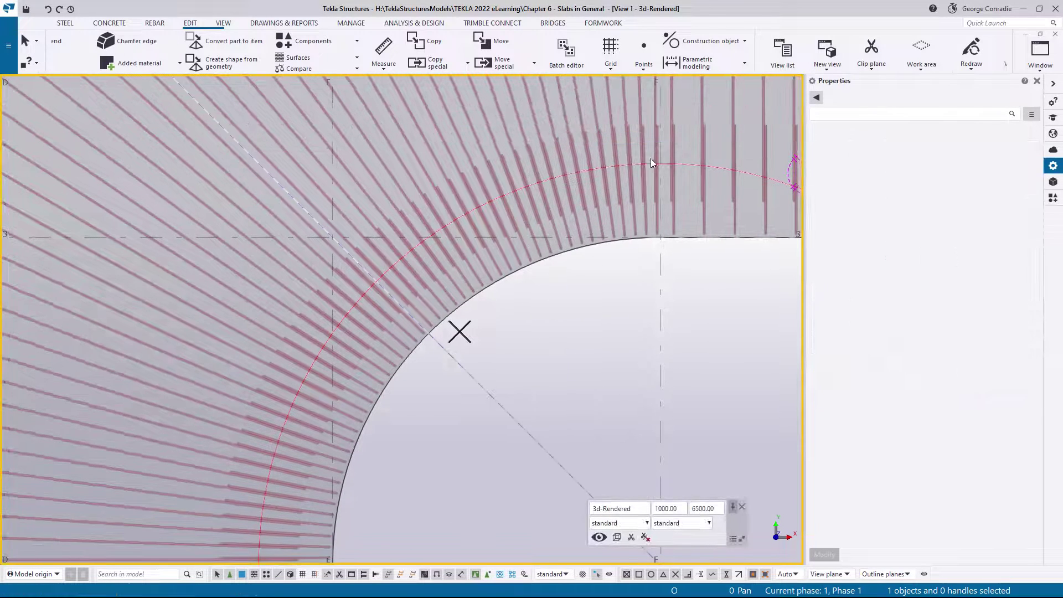
scroll(288, 484, down, 1)
middle_drag(287, 484, 510, 443)
scroll(510, 443, down, 1)
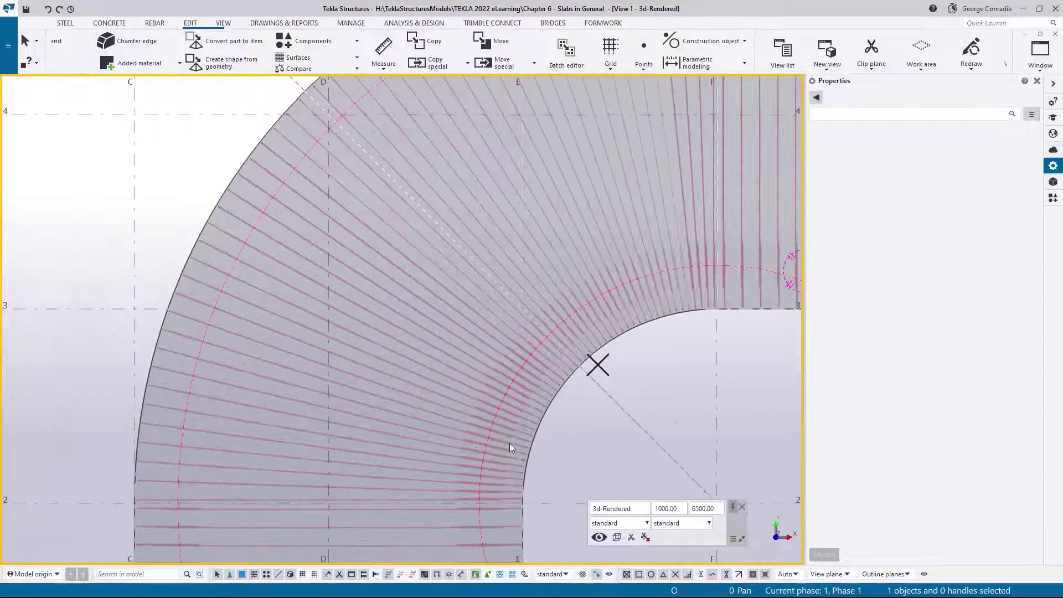
click(232, 352)
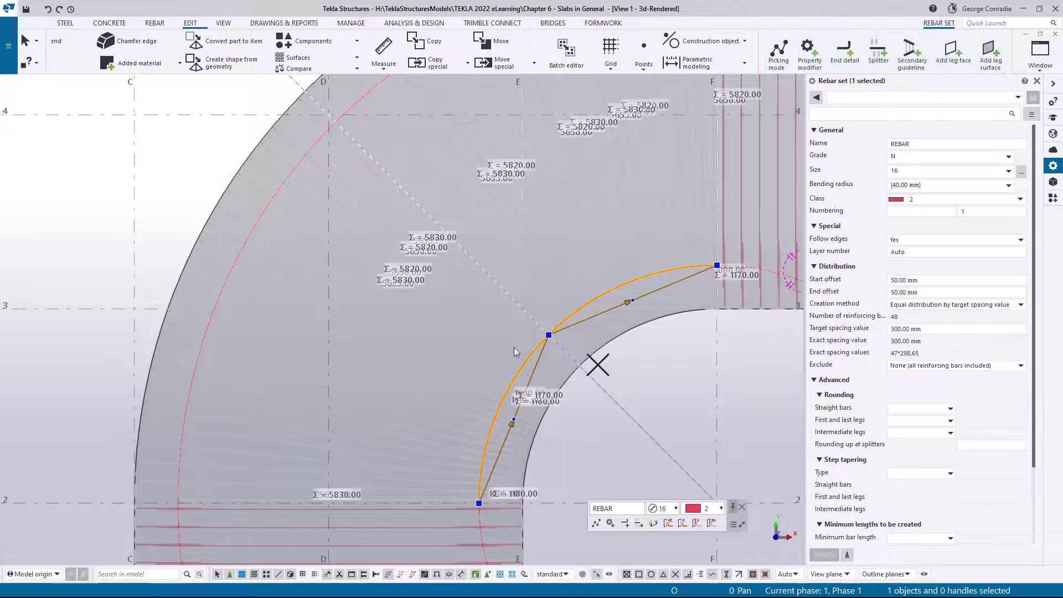
click(879, 53)
scroll(309, 363, up, 4)
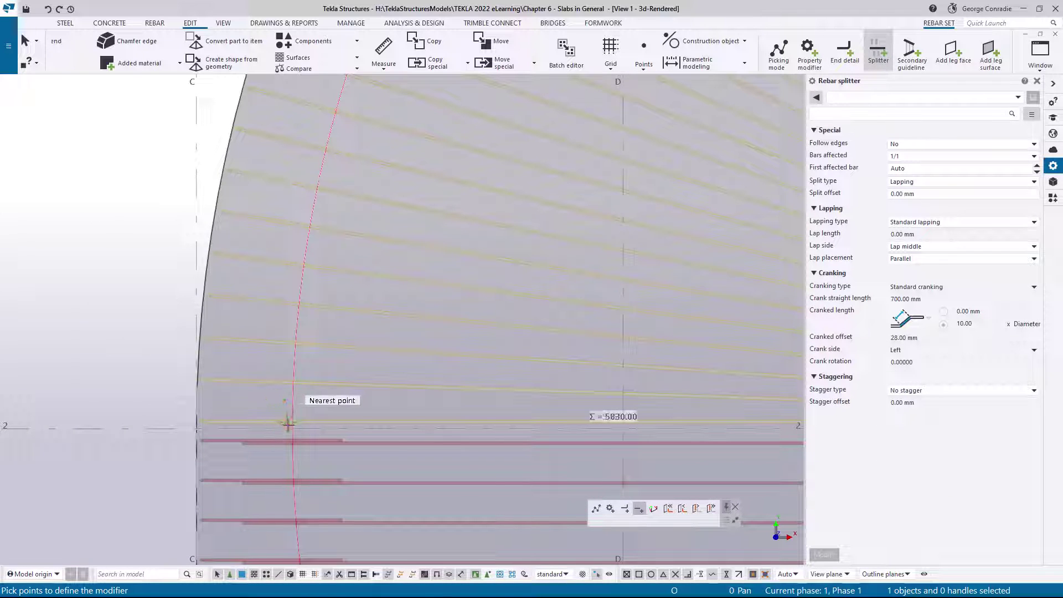
click(292, 428)
scroll(333, 376, down, 3)
scroll(425, 256, up, 4)
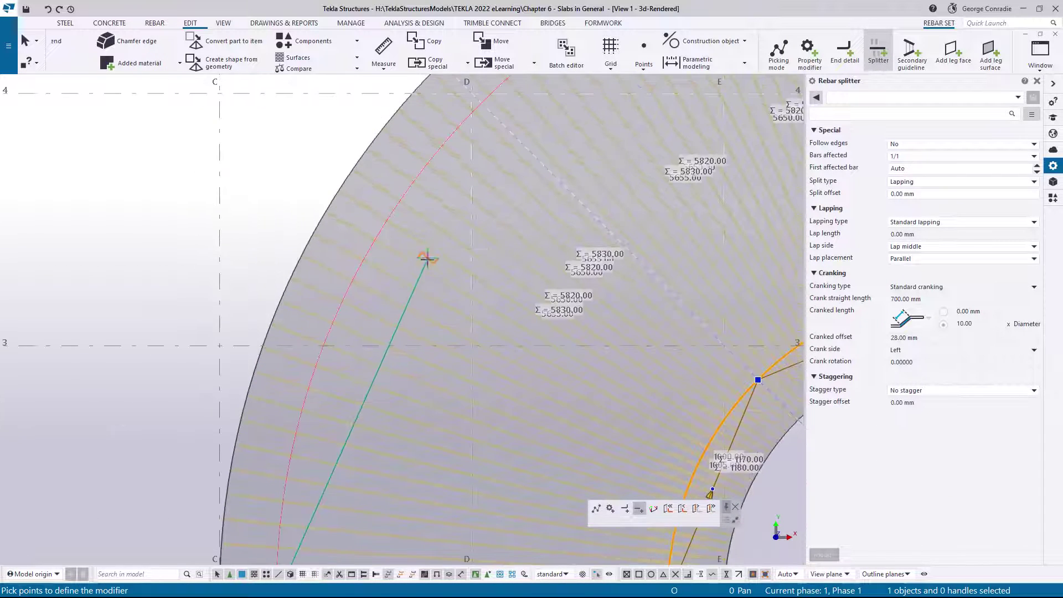
scroll(466, 175, up, 3)
click(441, 207)
scroll(443, 267, down, 3)
middle_drag(559, 211, 182, 396)
scroll(566, 244, up, 3)
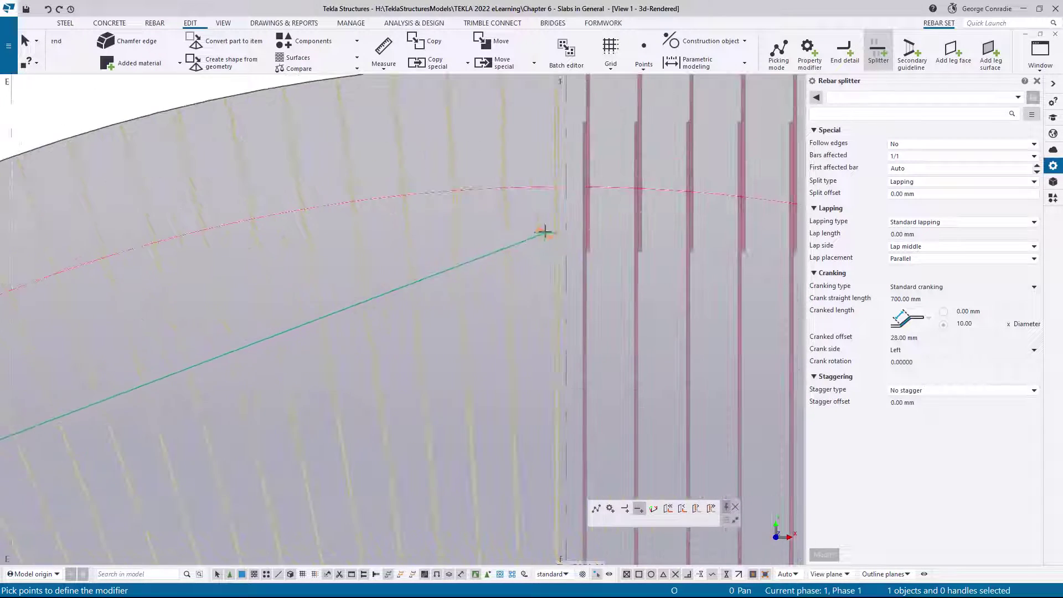
click(566, 186)
scroll(510, 258, down, 4)
middle_drag(315, 355, 422, 273)
scroll(422, 273, up, 1)
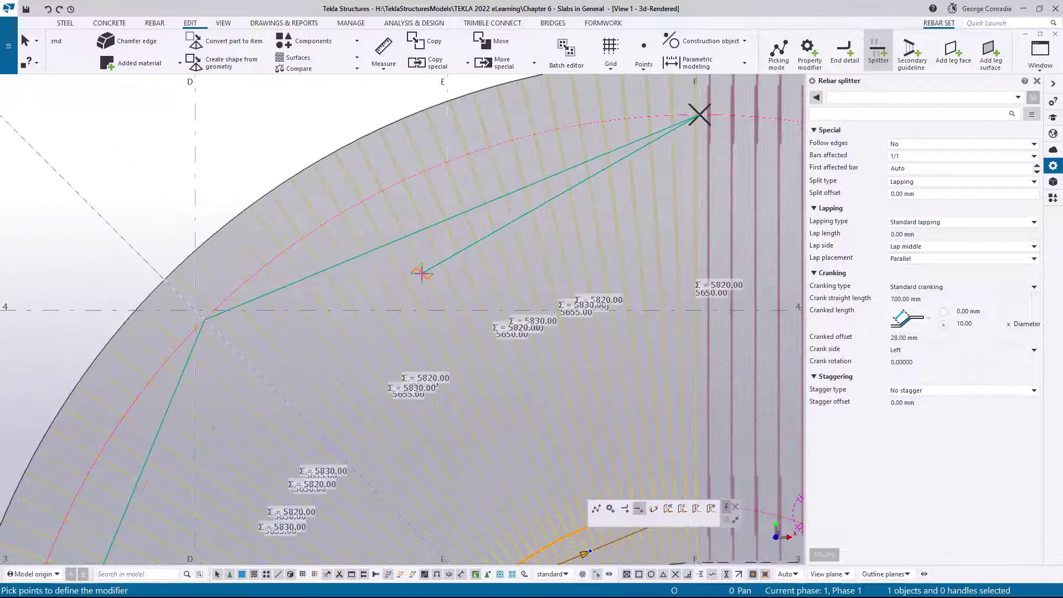
middle_click(422, 274)
right_click(422, 274)
click(445, 281)
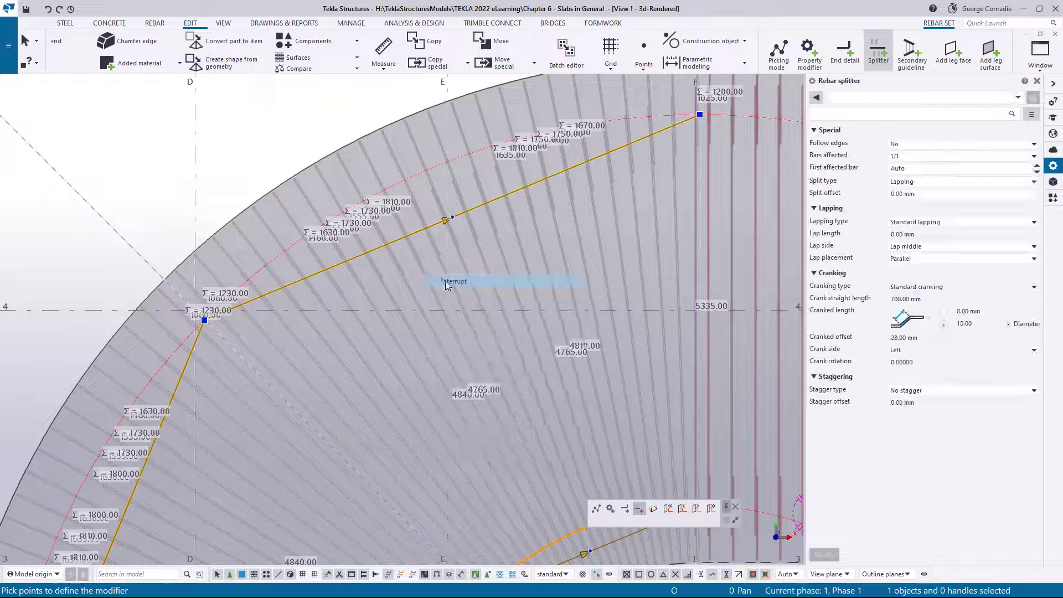
Change the outer splitter's middle point to an Arc point so the splitter follows the outer construction circle.
scroll(368, 291, down, 2)
scroll(361, 248, up, 3)
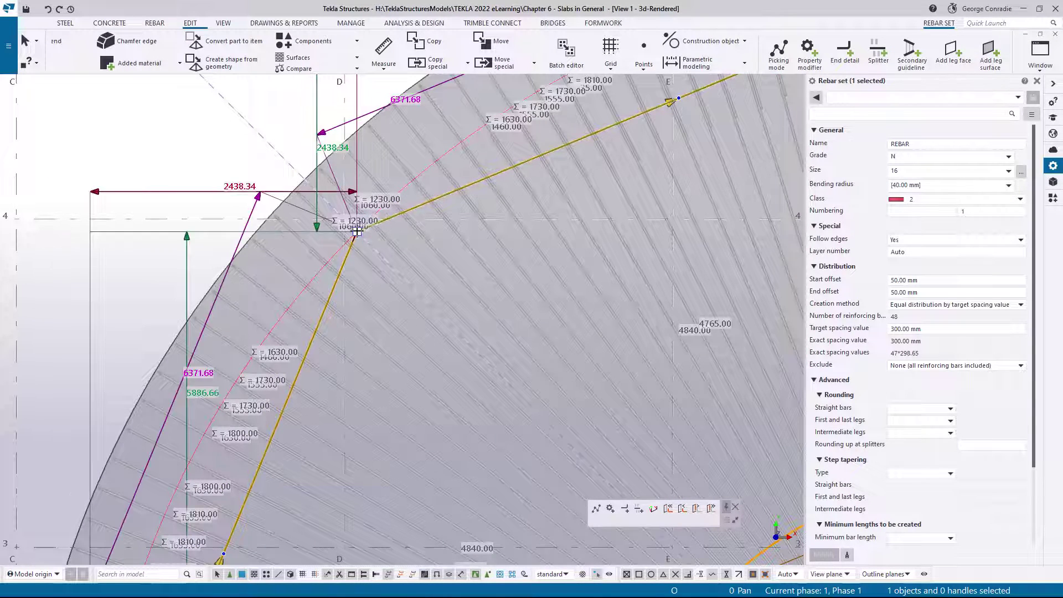
click(357, 231)
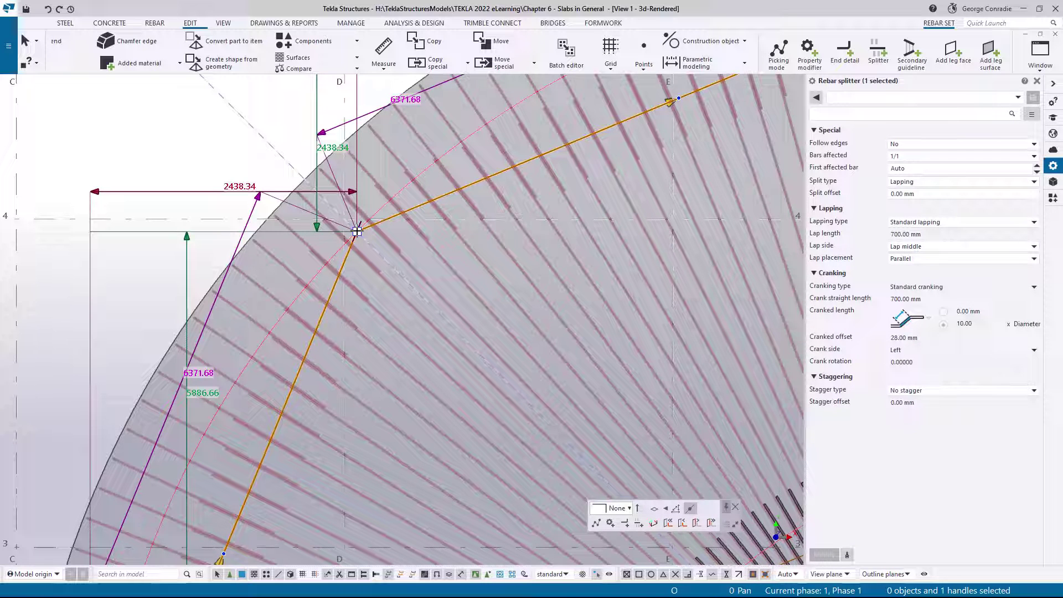
click(601, 509)
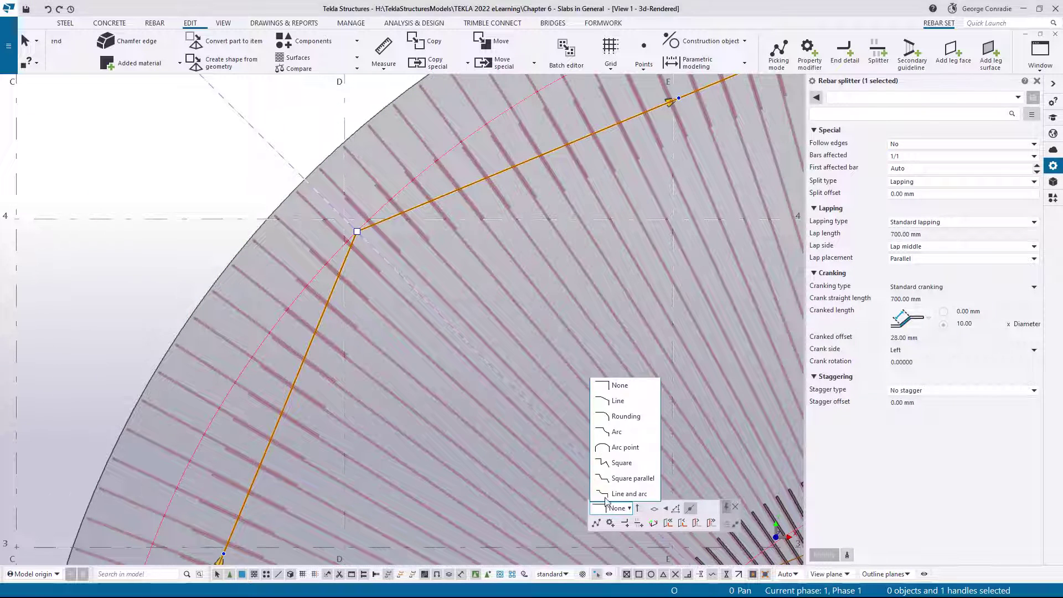
click(629, 452)
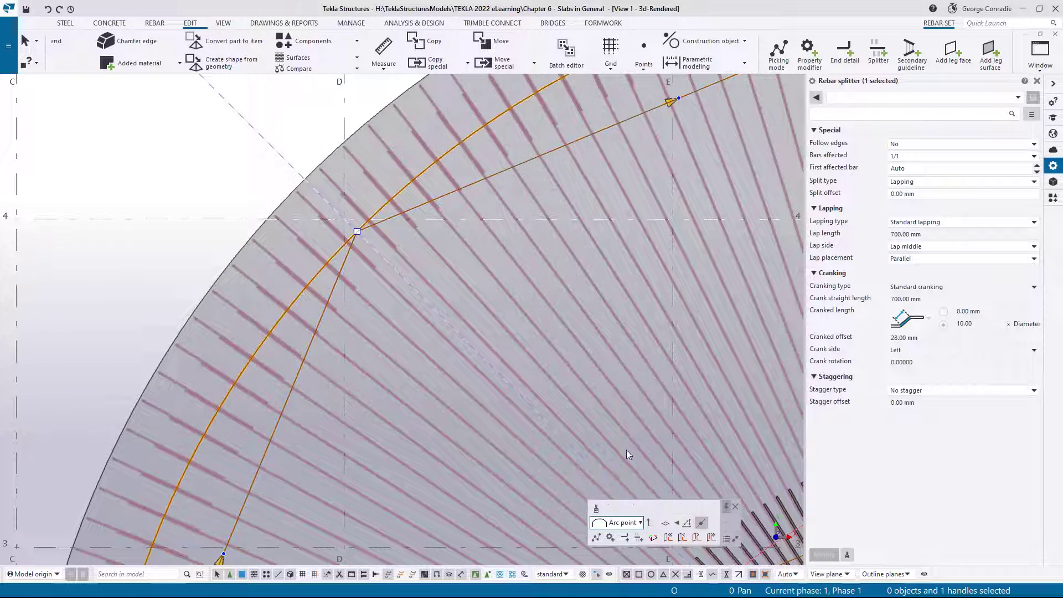
click(182, 255)
scroll(321, 329, down, 3)
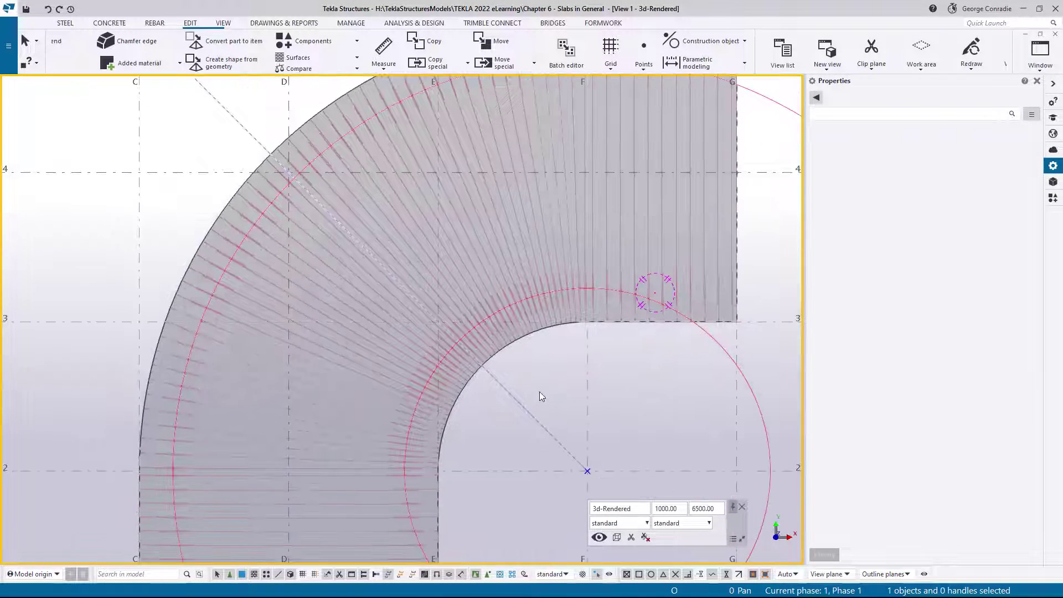
Examine the lapped bars and their end legs along the slab's inner curved edge in 3D.
ctrl+middle_drag(540, 390, 567, 327)
scroll(519, 364, up, 2)
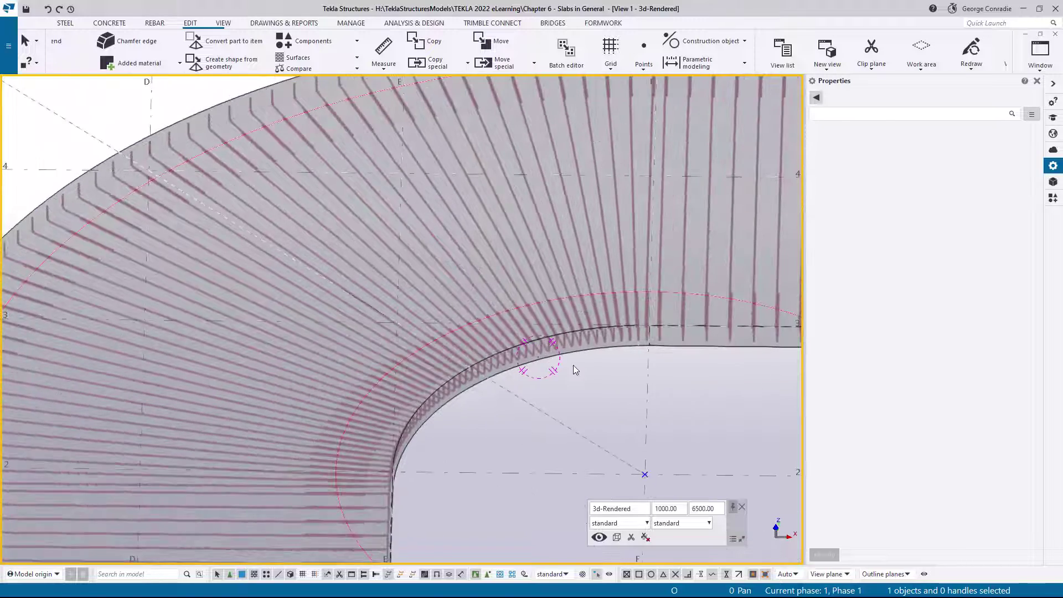
scroll(573, 366, down, 2)
middle_drag(622, 367, 576, 348)
scroll(563, 353, up, 1)
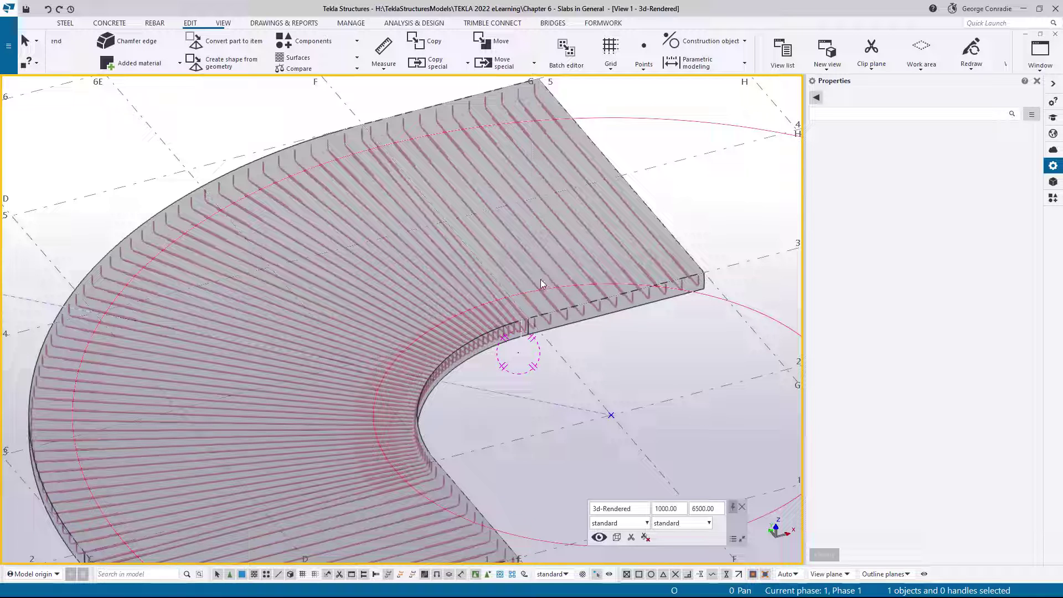
scroll(472, 340, up, 3)
click(482, 339)
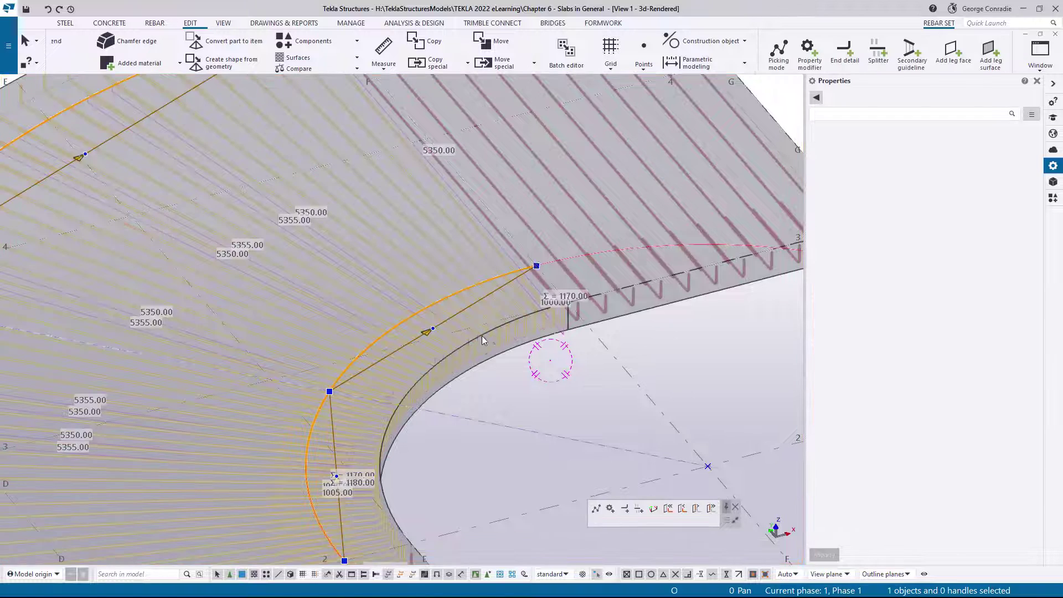
key(Escape)
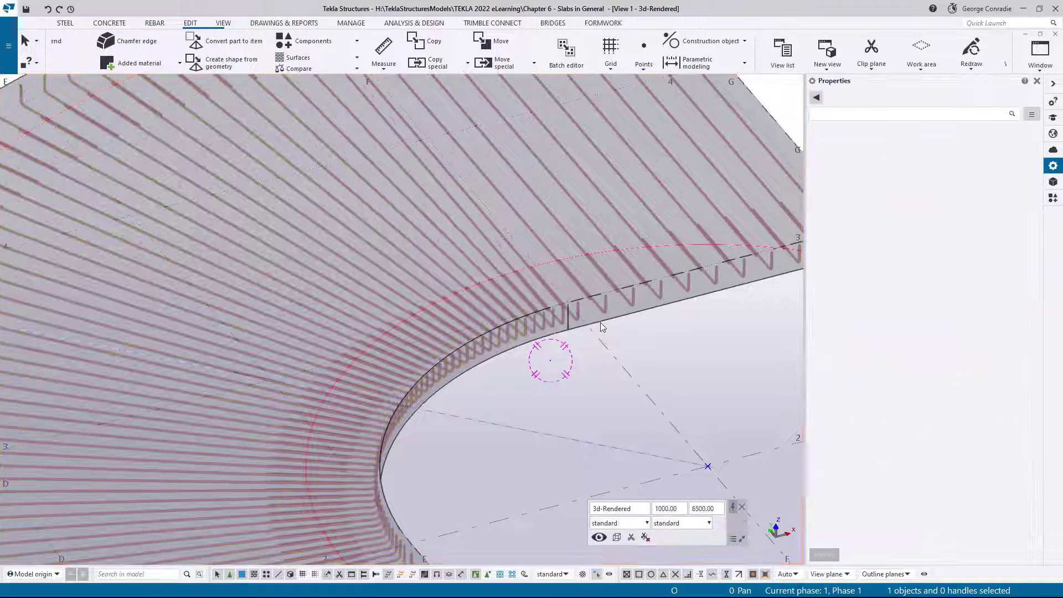
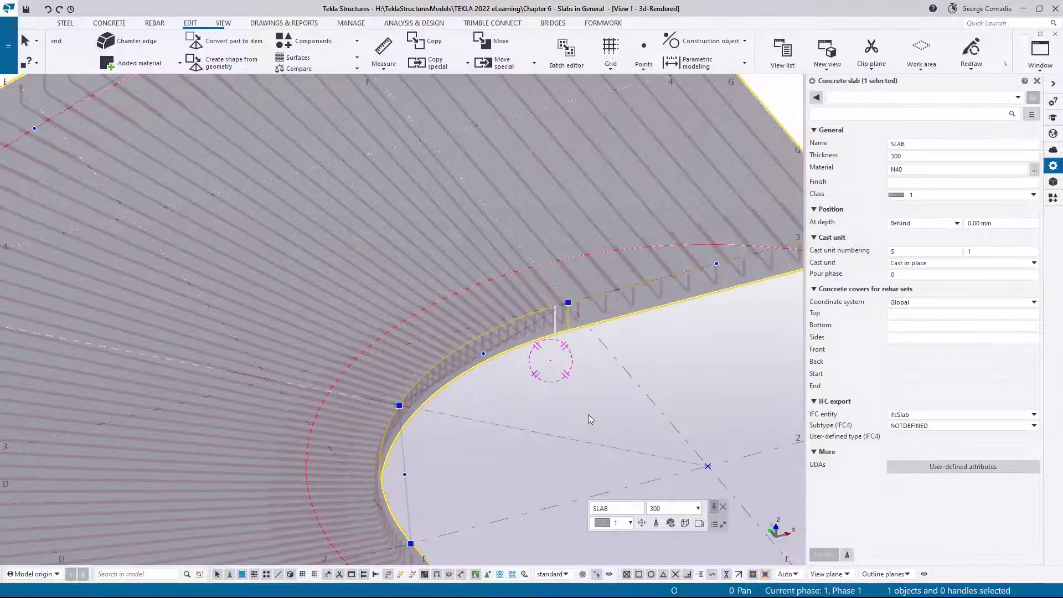
ctrl+middle_drag(510, 395, 466, 367)
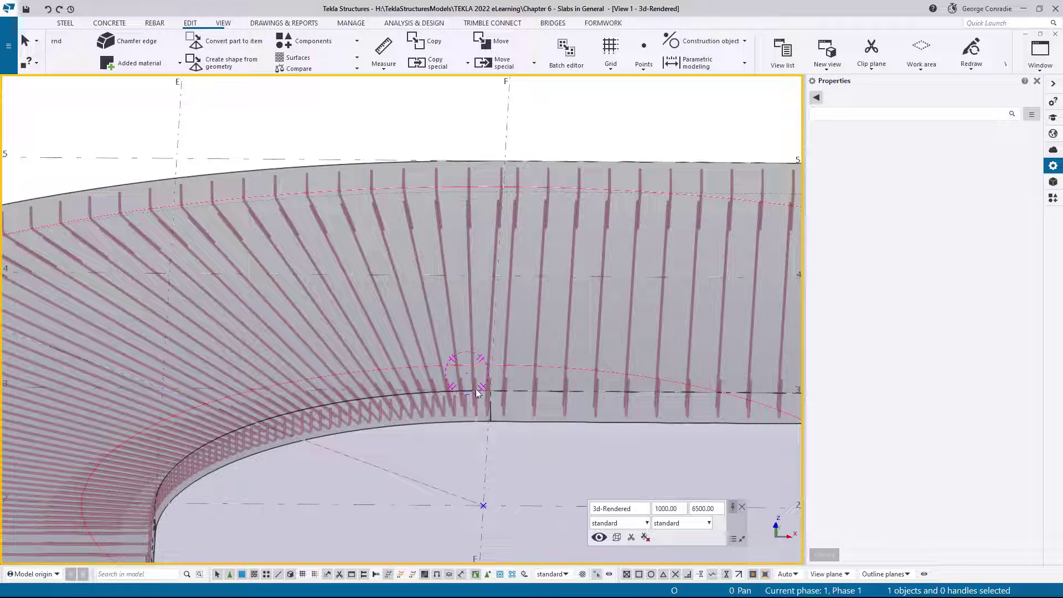
scroll(477, 389, up, 3)
ctrl+middle_drag(477, 389, 473, 384)
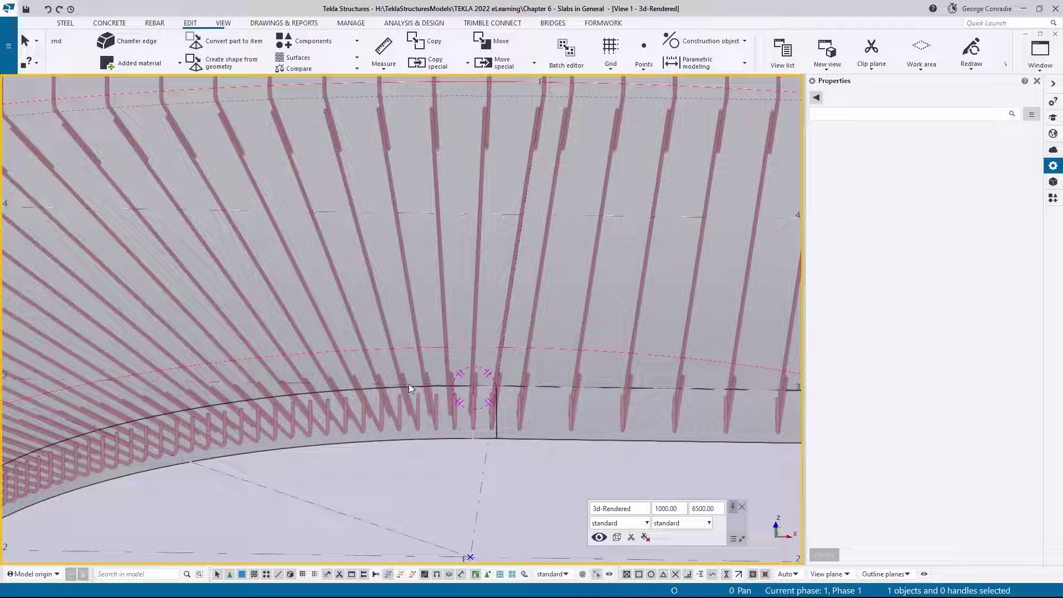
scroll(396, 421, down, 2)
middle_drag(396, 421, 443, 361)
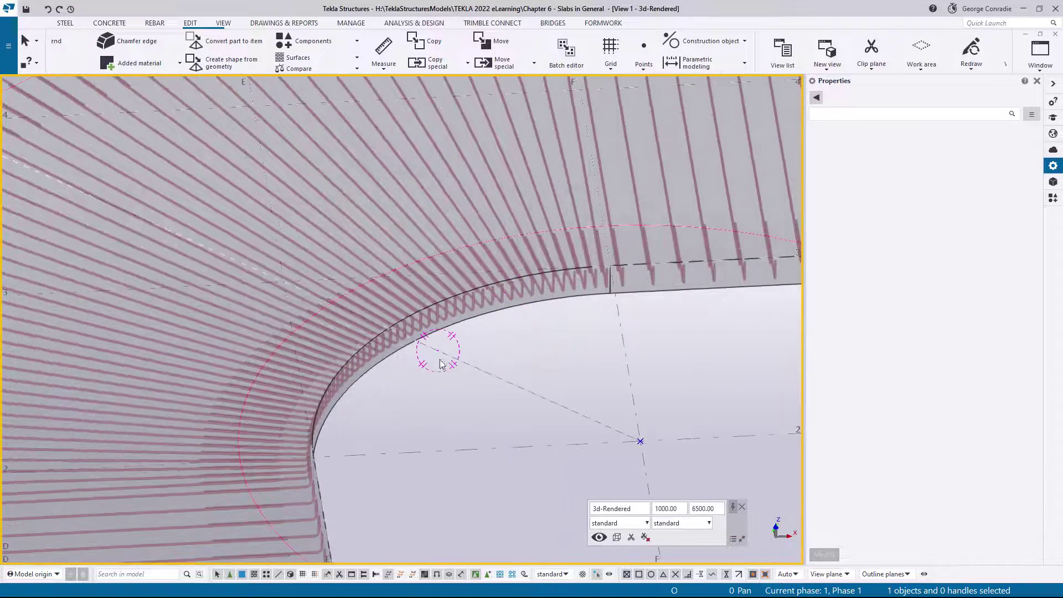
Turn on color groups for the rebar sets.
click(154, 22)
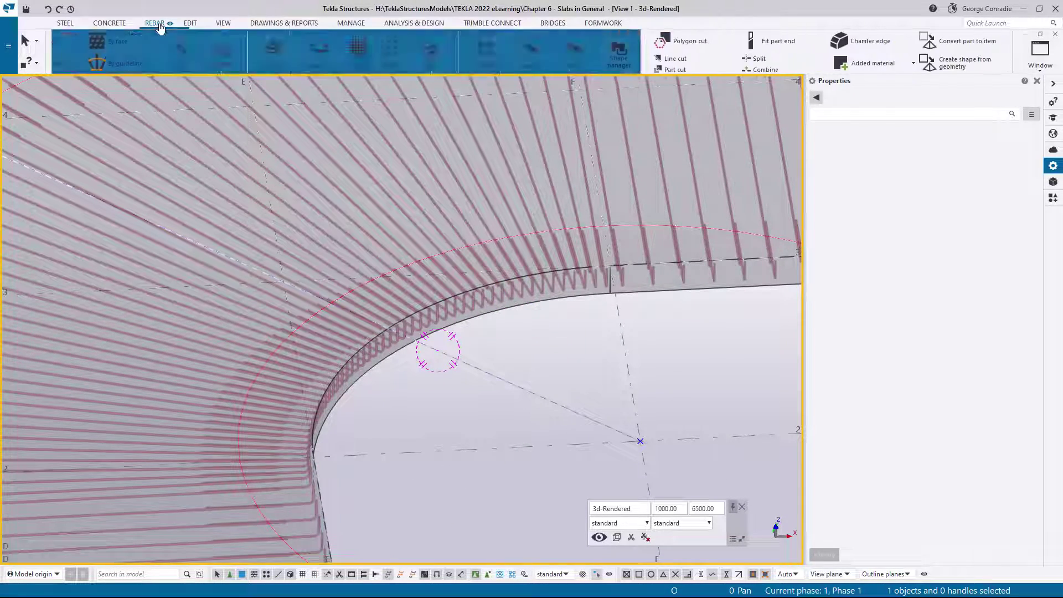
click(276, 55)
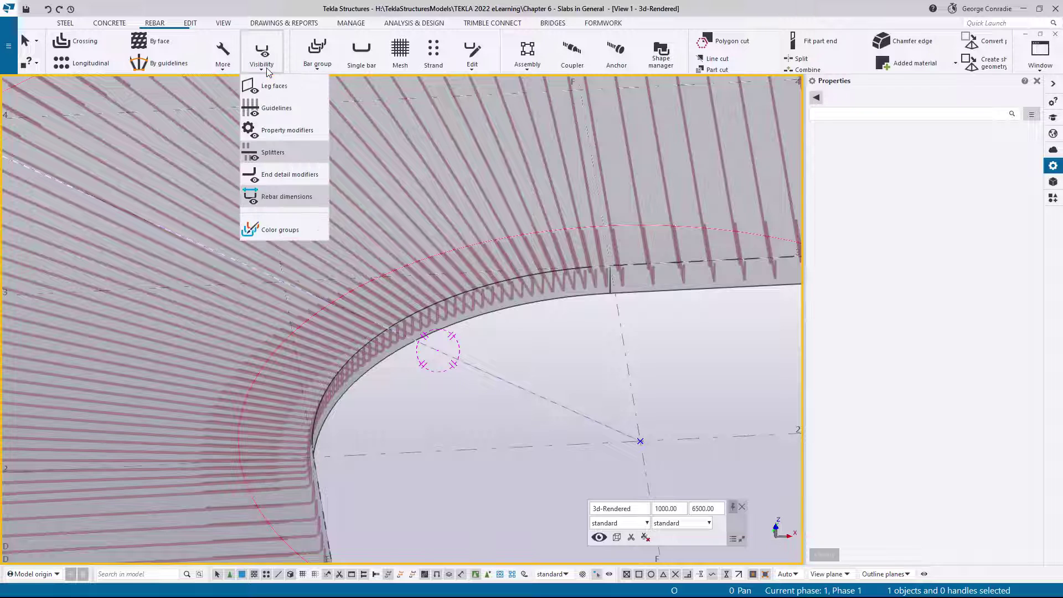
click(285, 231)
click(554, 334)
Examine how the bars are colour-grouped along the straight ends and the inner and outer curves of the slab.
ctrl+middle_drag(565, 303, 345, 347)
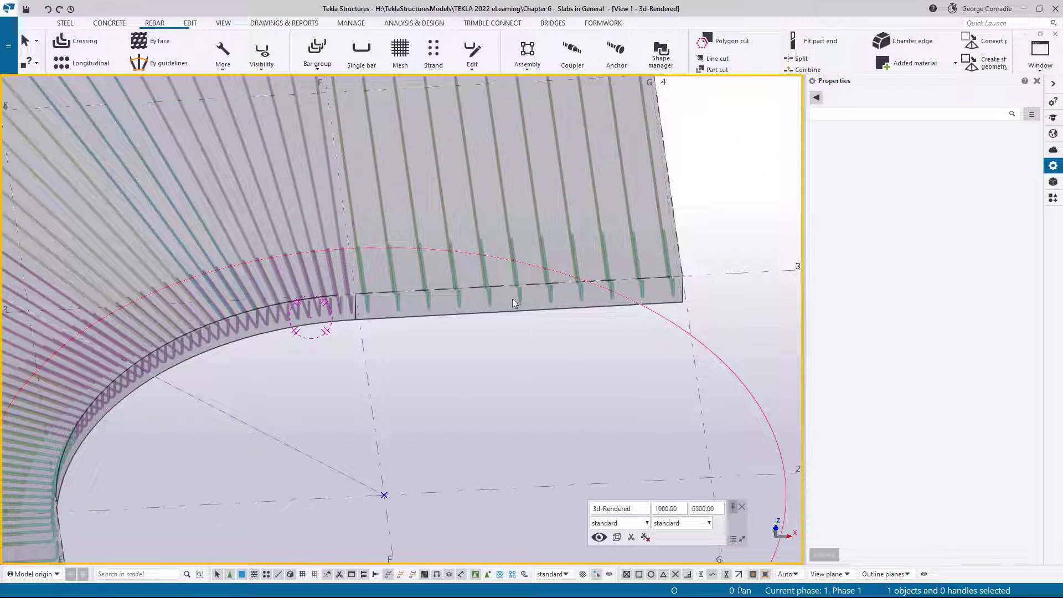
middle_drag(314, 408, 499, 200)
middle_drag(379, 395, 458, 305)
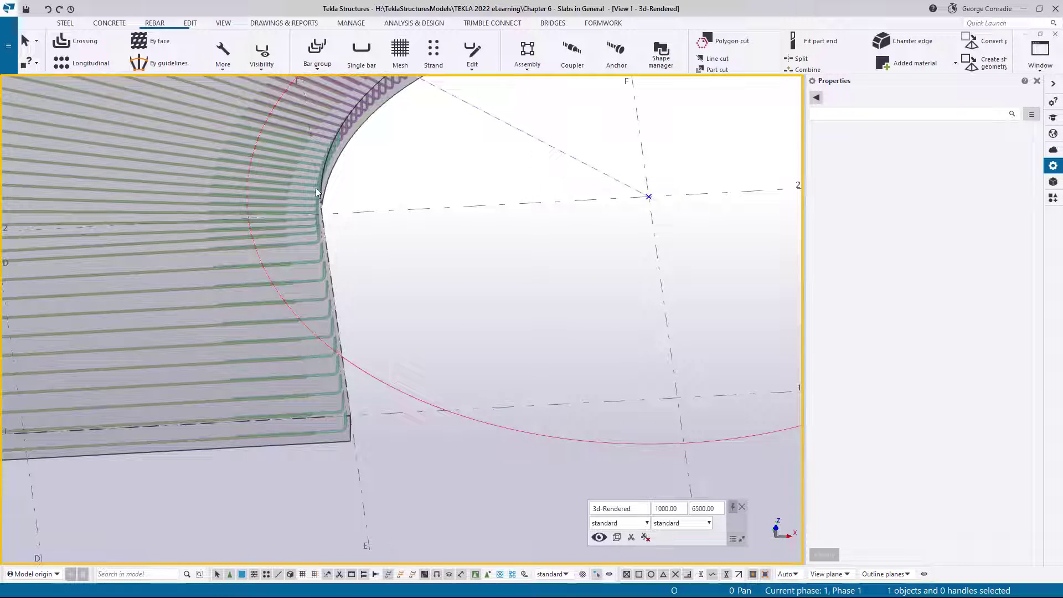
middle_drag(343, 167, 731, 312)
scroll(377, 307, down, 2)
scroll(314, 408, up, 5)
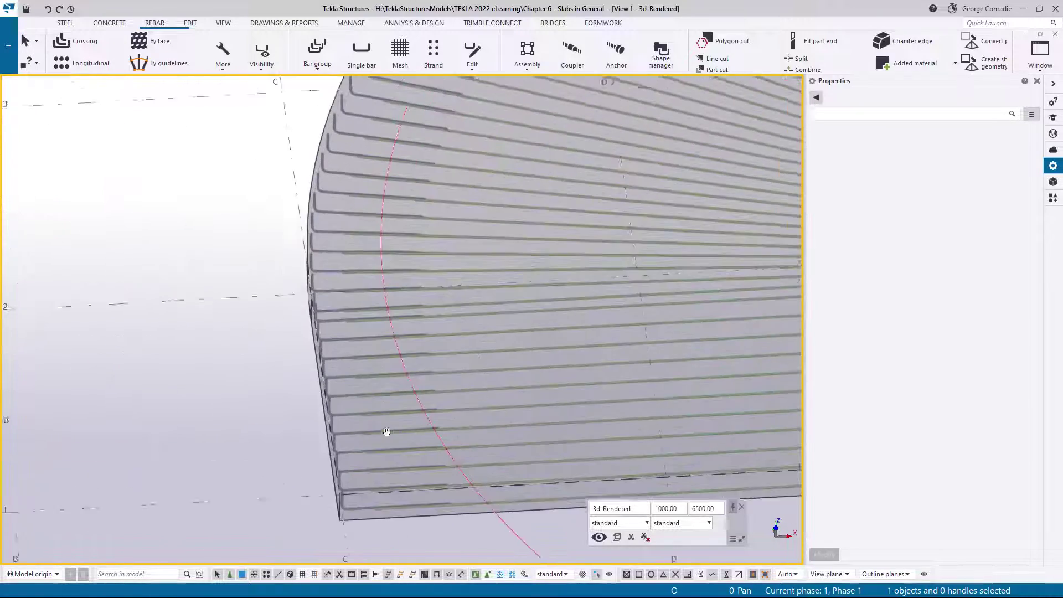
middle_drag(463, 238, 297, 406)
middle_drag(488, 215, 249, 328)
middle_drag(469, 246, 251, 267)
middle_drag(608, 272, 411, 249)
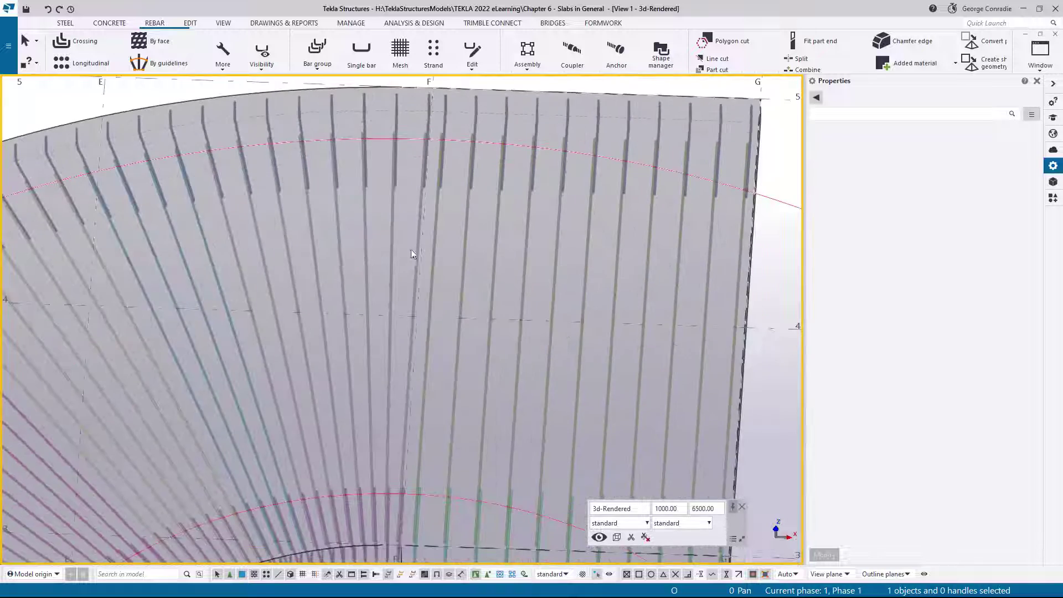
middle_drag(537, 246, 600, 162)
middle_drag(492, 329, 666, 166)
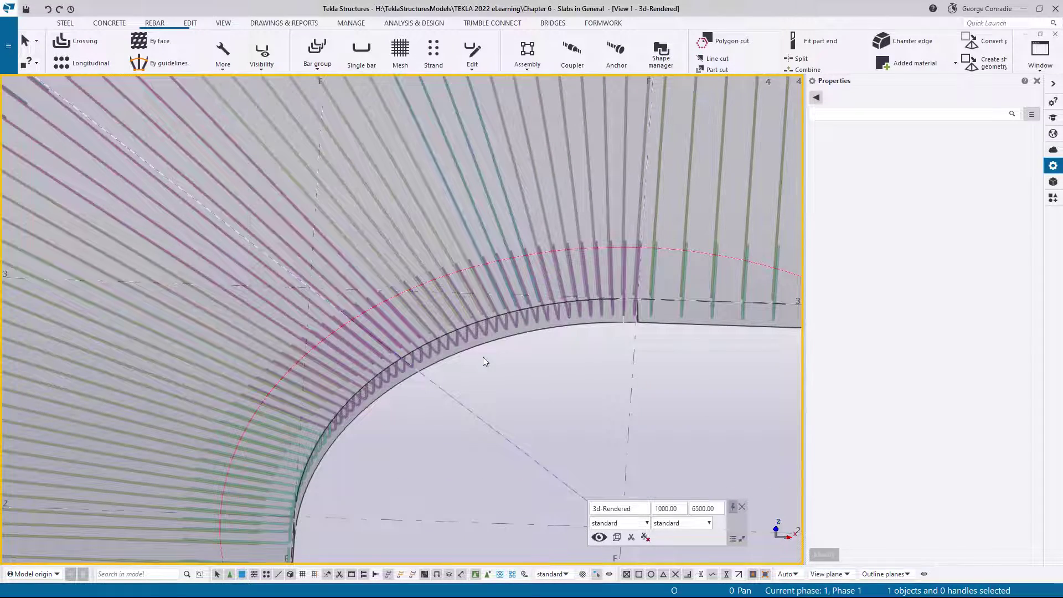
middle_drag(483, 357, 572, 286)
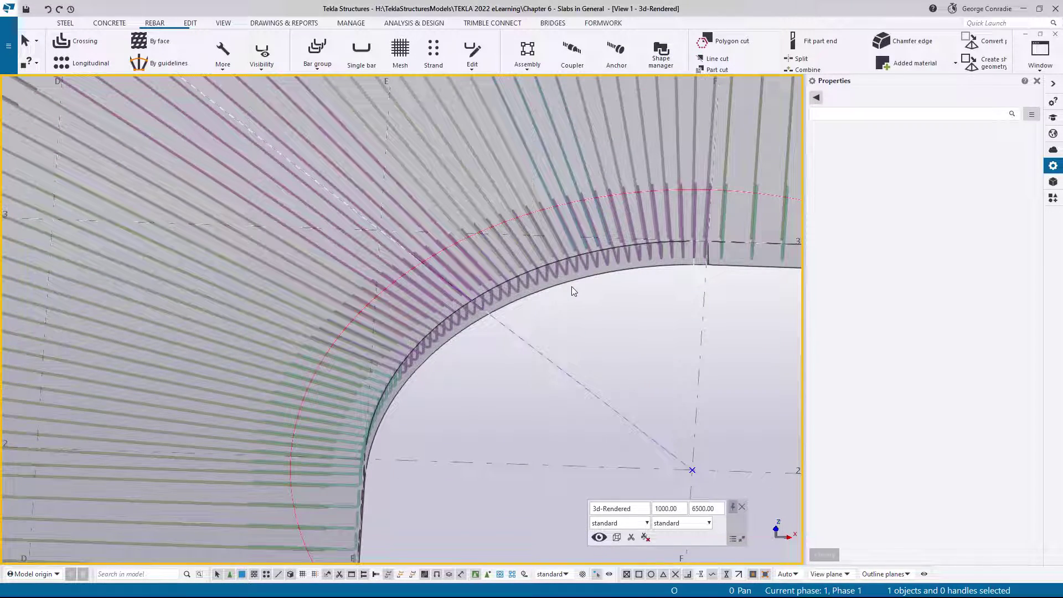
scroll(455, 365, up, 5)
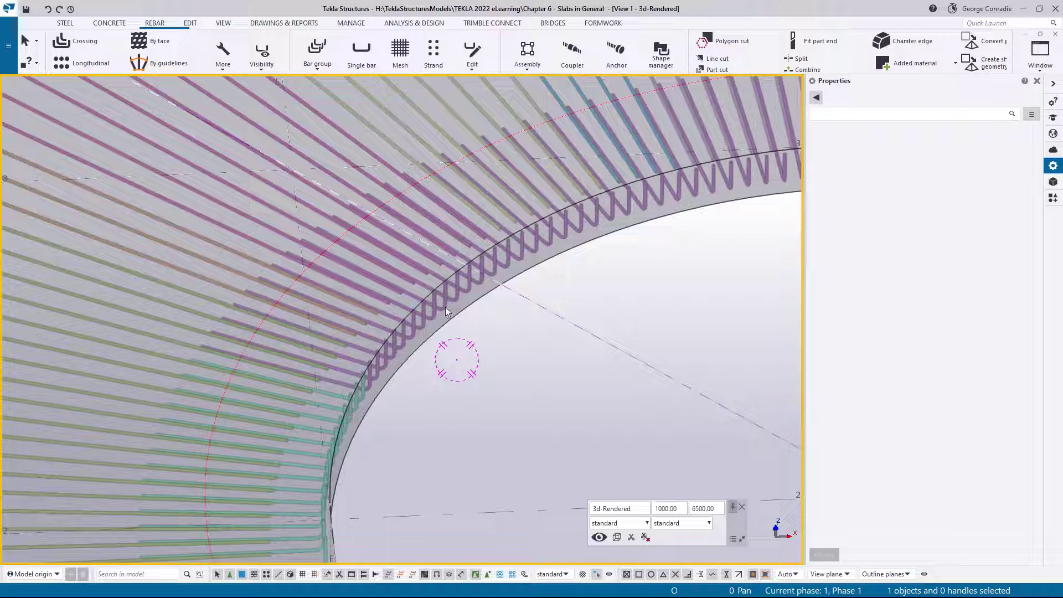
Select the curved rebar set, hide its splitters and show its end detail modifiers.
click(448, 311)
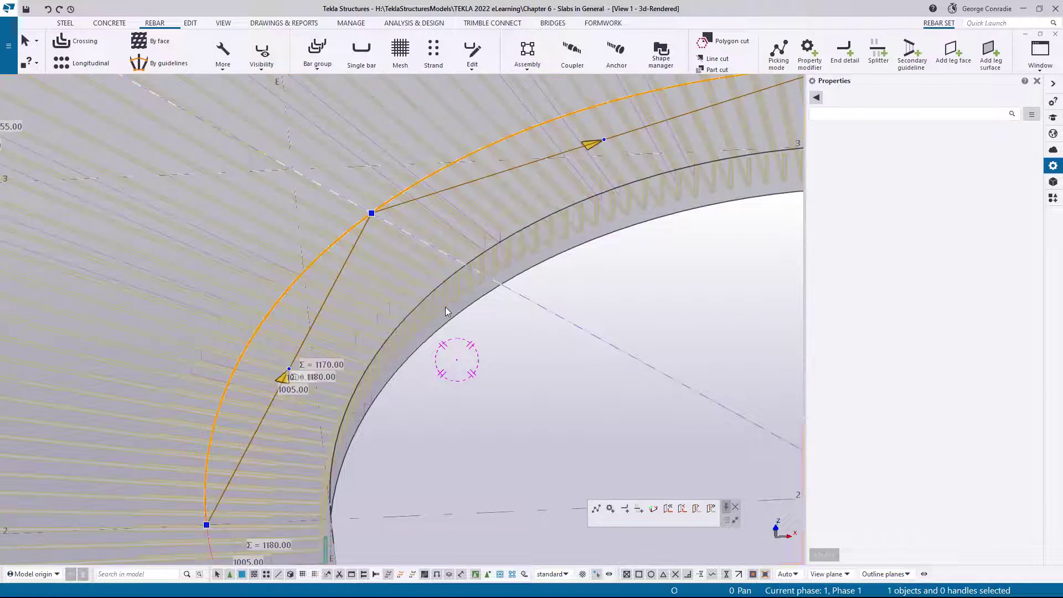
click(271, 56)
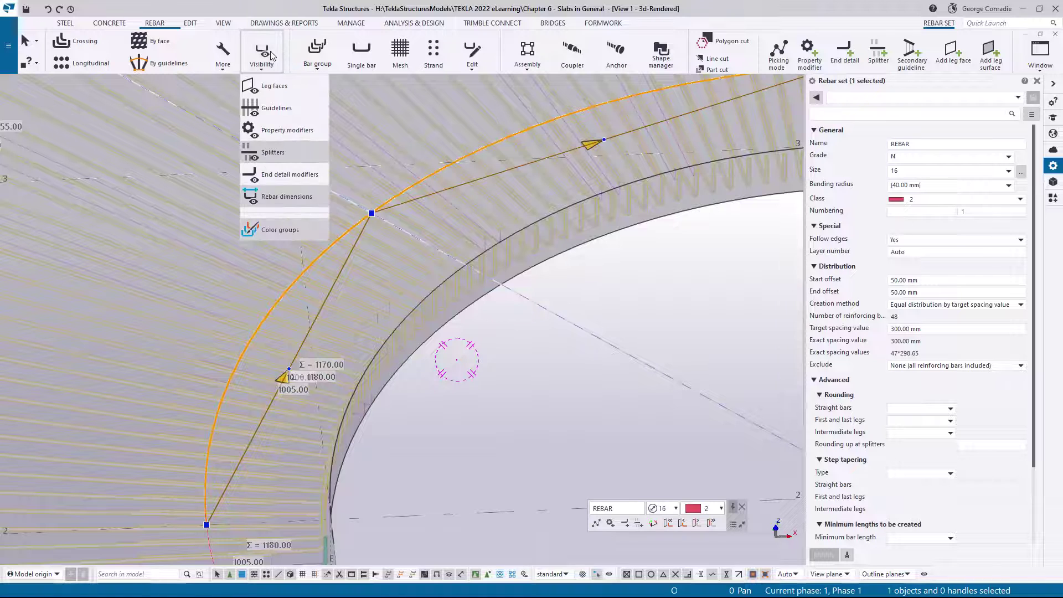
click(271, 153)
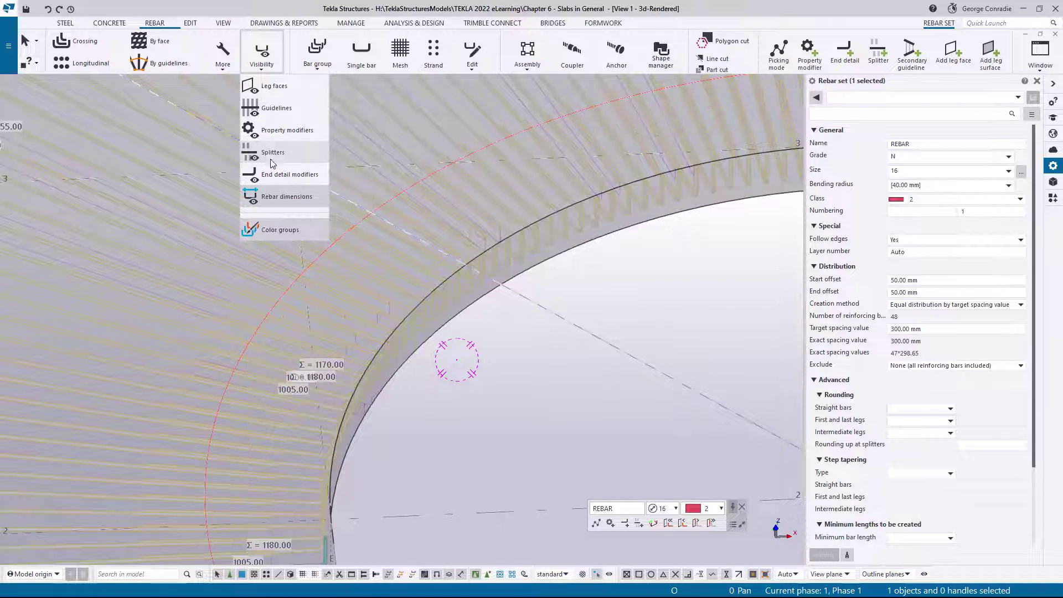
click(292, 178)
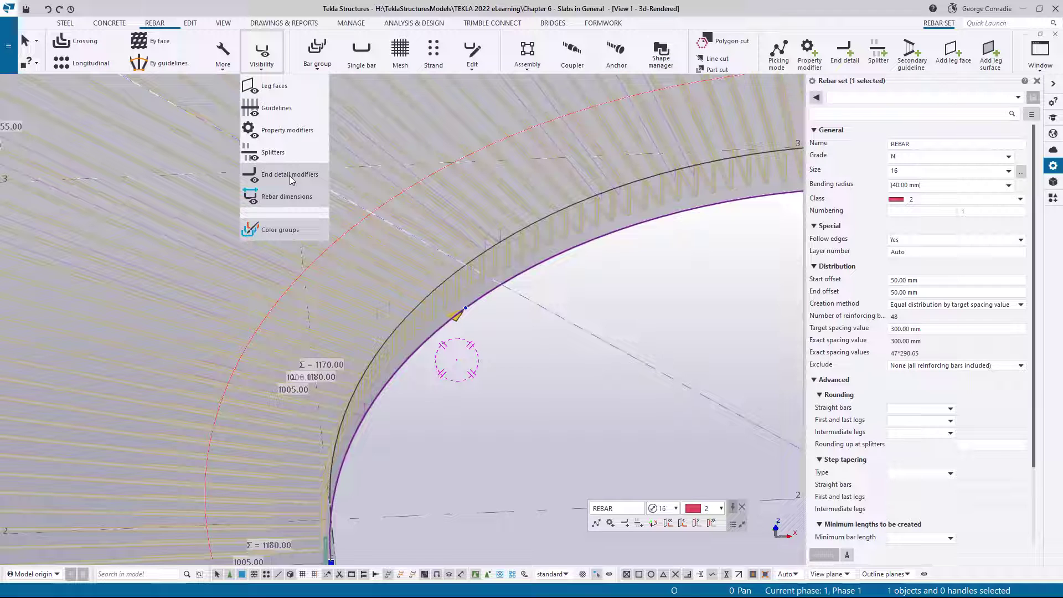
click(436, 331)
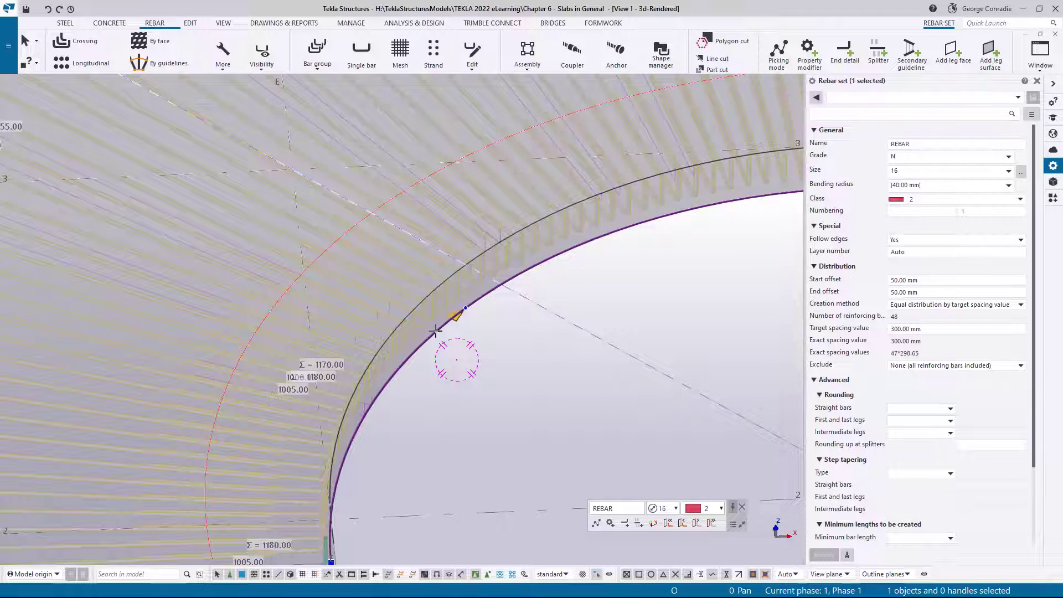
Set the inner curved edge's end detail modifier to a Leg length adjustment of 1000 mm.
click(435, 331)
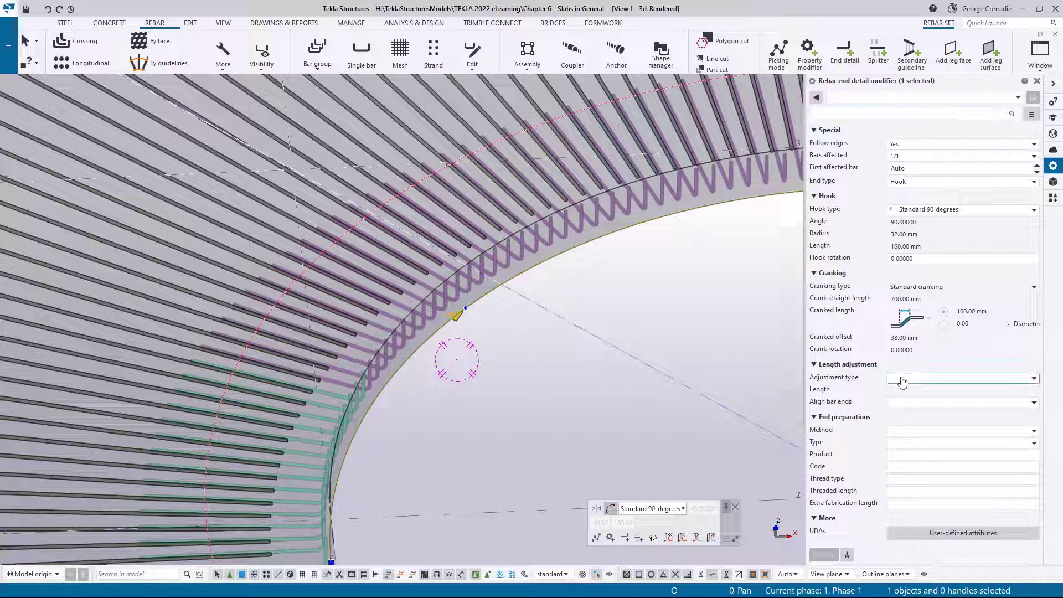
click(907, 379)
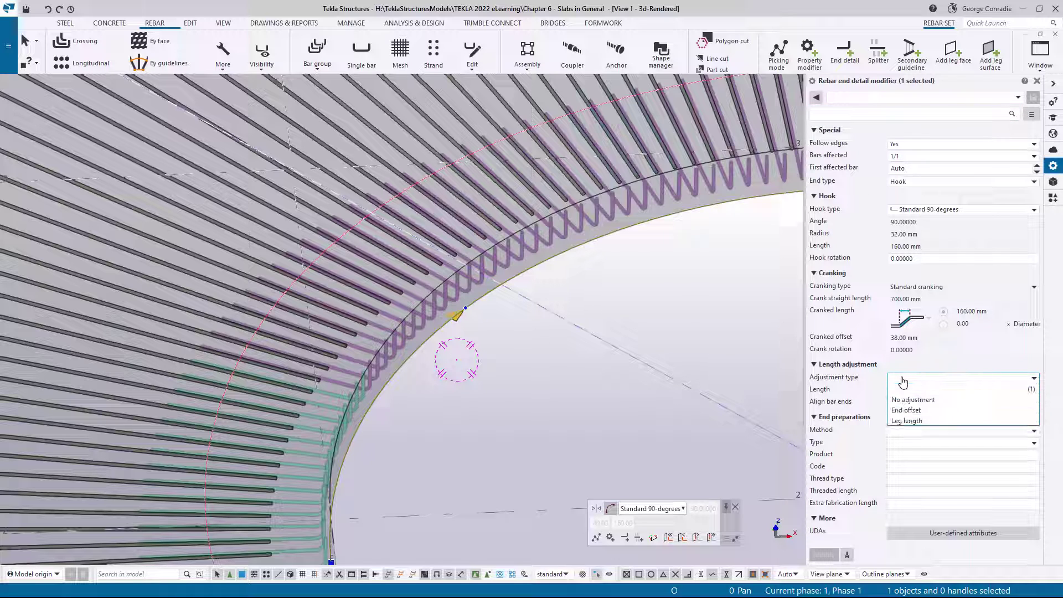
click(916, 422)
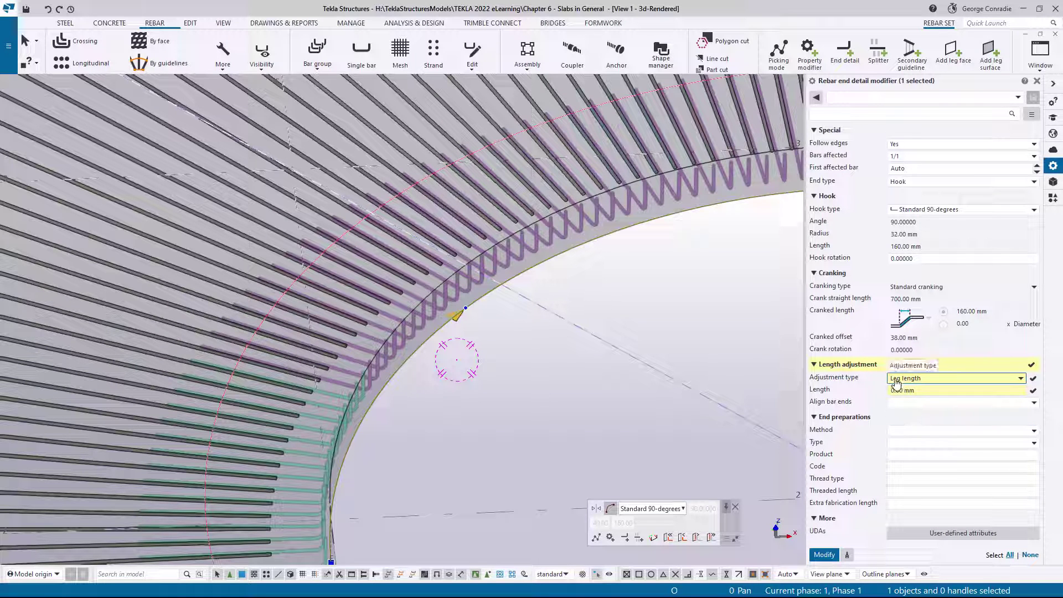
drag(936, 391, 878, 404)
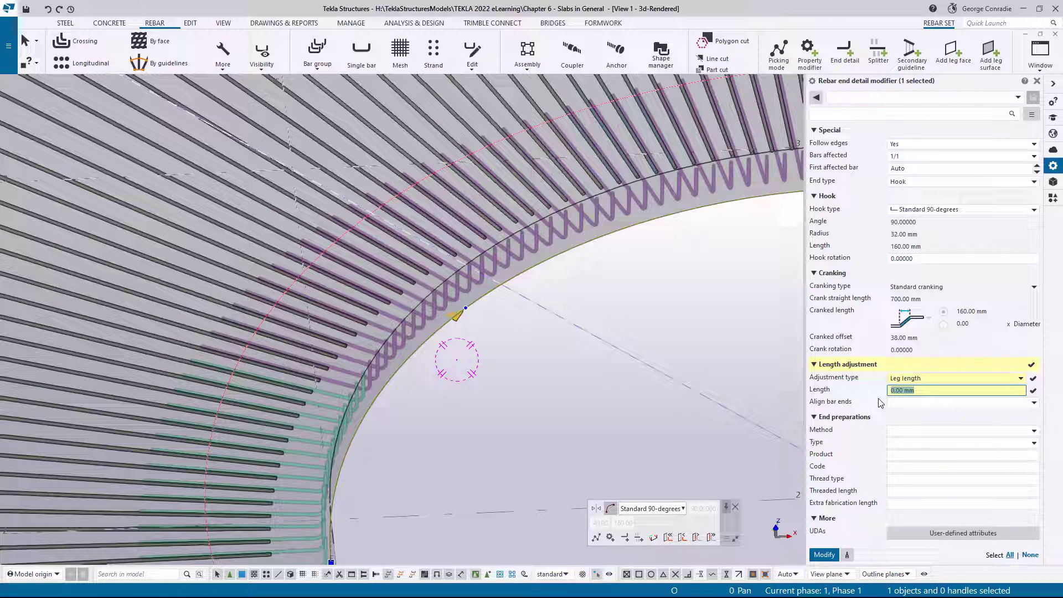
text(1000)
key(Return)
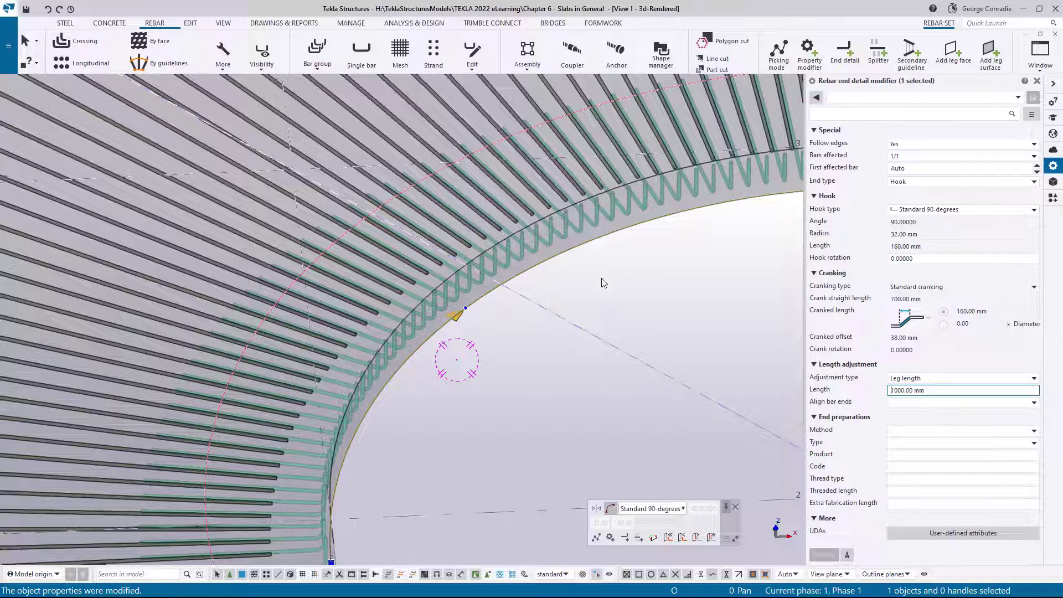
click(601, 278)
Examine the bar grouping and hook legs along the slab's inner curved edge up to both straight ends.
scroll(598, 272, up, 3)
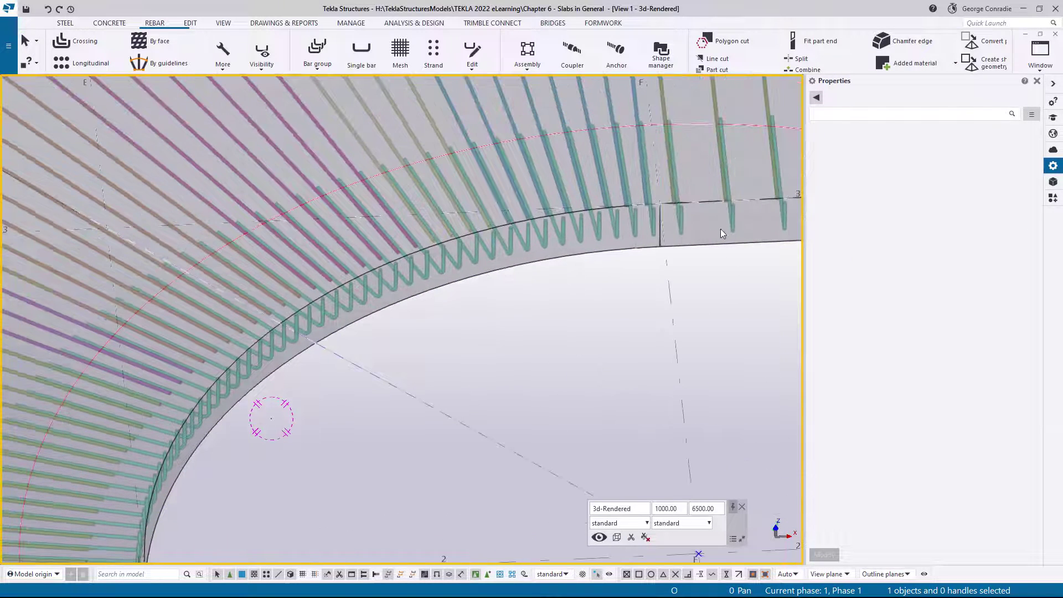
middle_drag(247, 438, 397, 271)
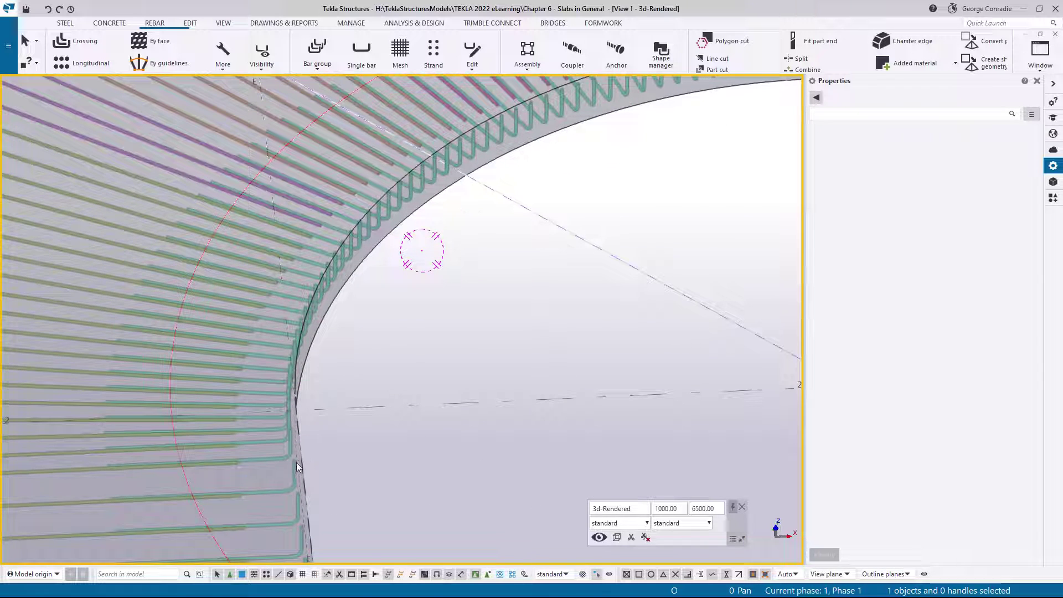
middle_drag(520, 205, 388, 307)
scroll(388, 307, down, 2)
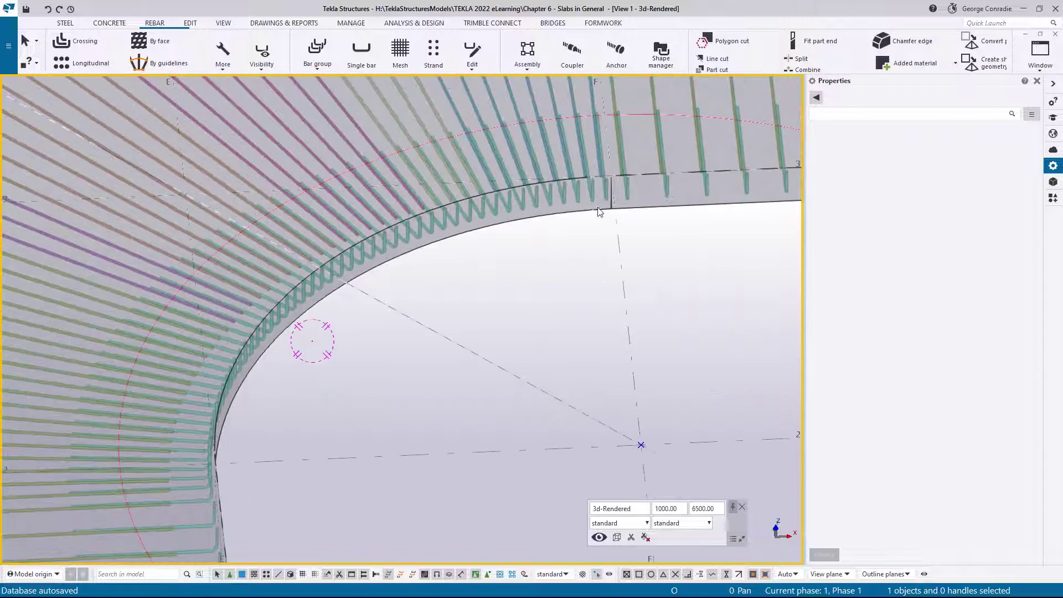
scroll(370, 254, up, 3)
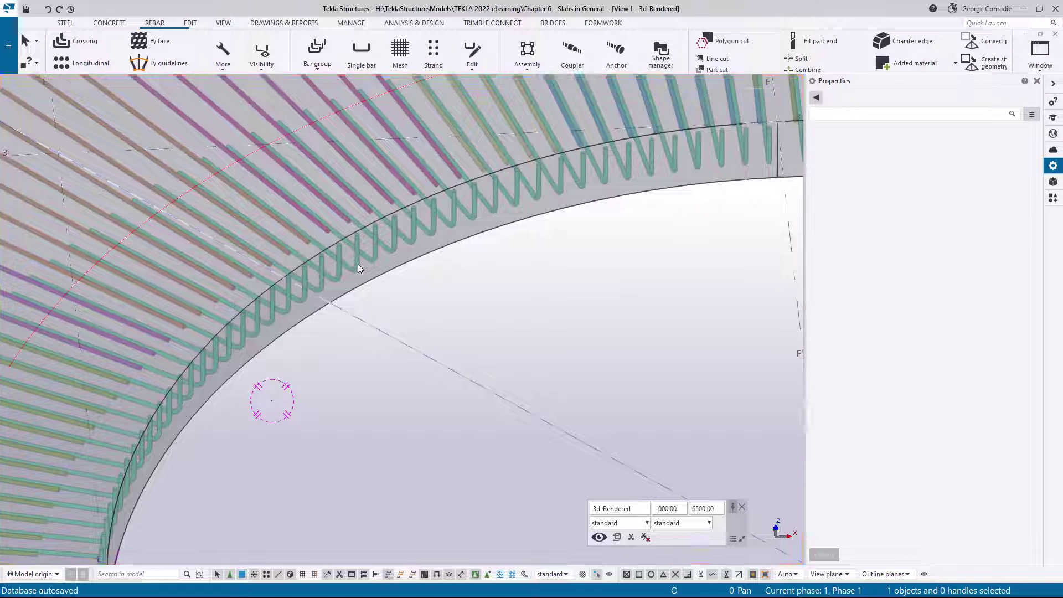
Select the rebar set at the inner curve, show its leg faces, hide them again and clear the selection.
click(358, 263)
middle_drag(379, 293, 409, 322)
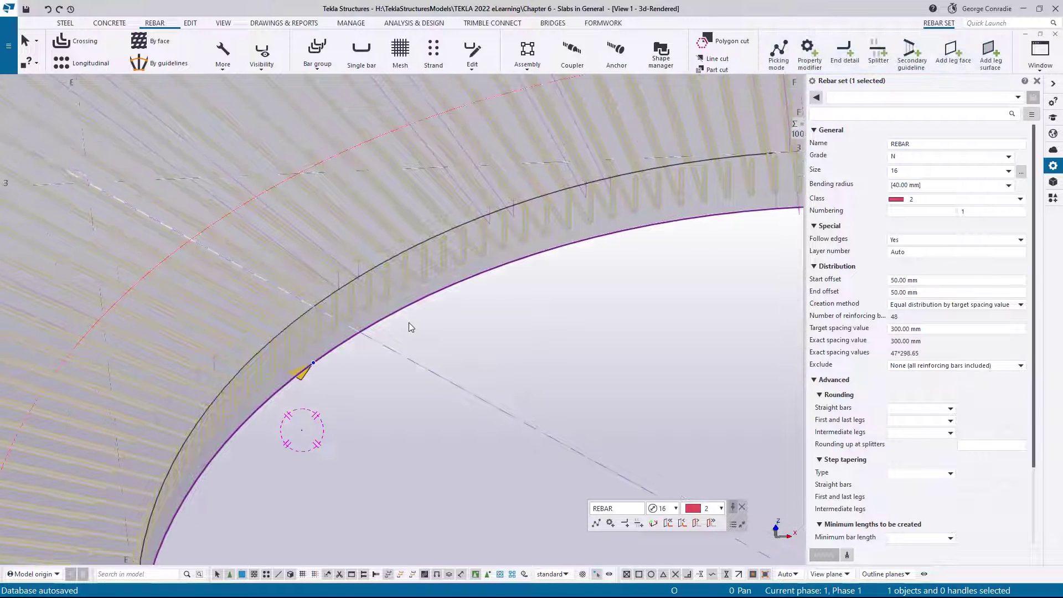
scroll(387, 324, up, 2)
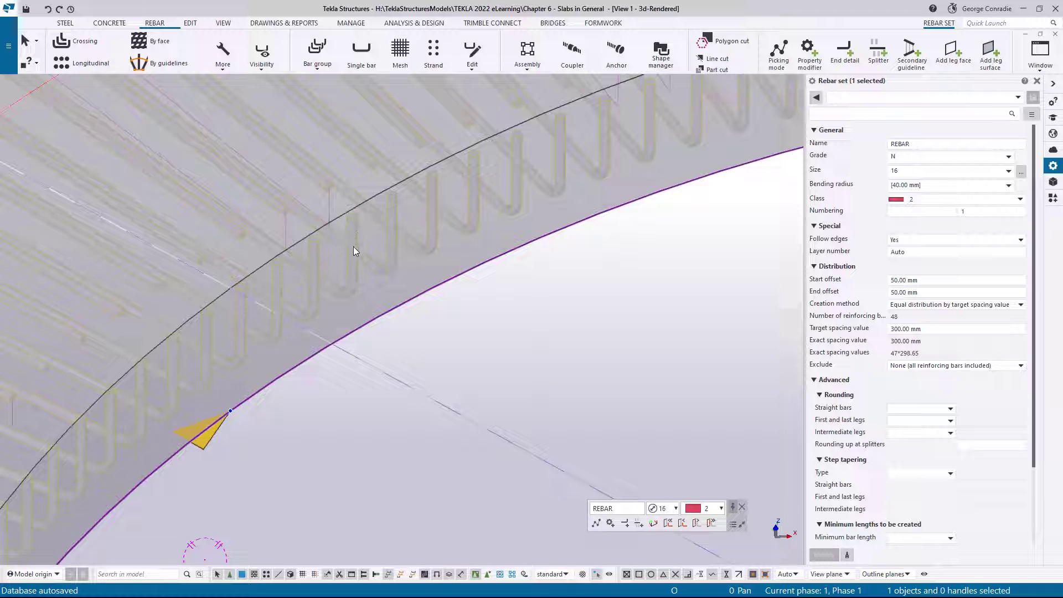
click(262, 55)
click(273, 87)
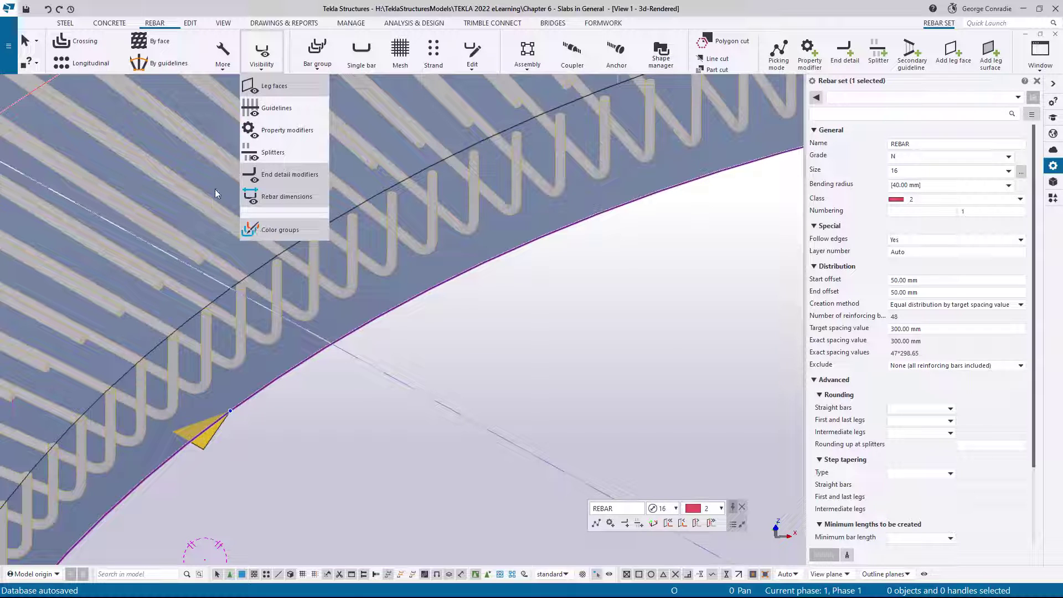
click(270, 86)
scroll(436, 348, down, 3)
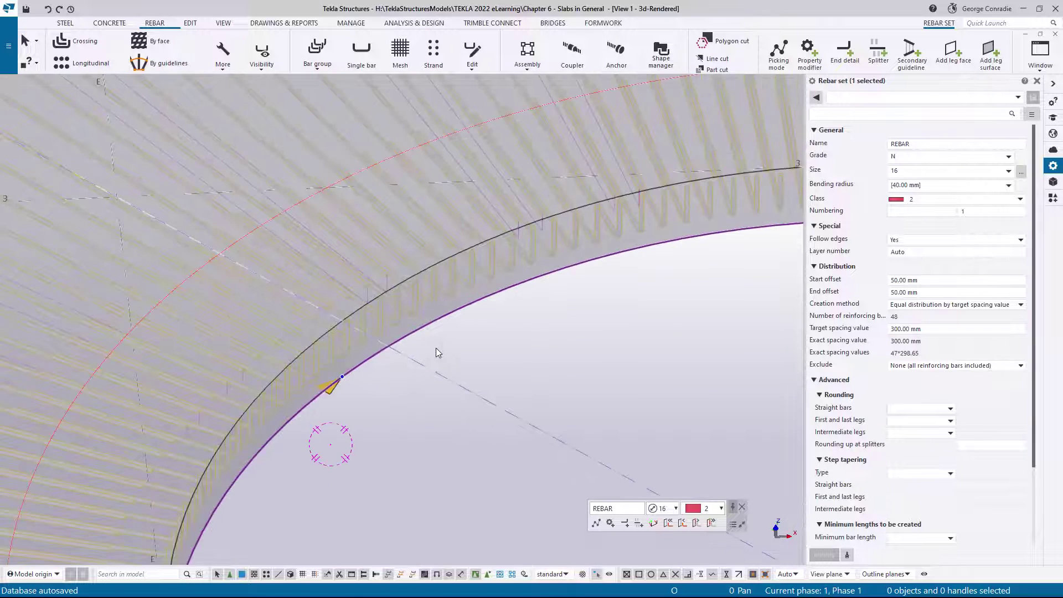
click(484, 337)
Set the outer curved edge's end detail modifier to a Leg length adjustment of 1000 mm.
scroll(490, 324, up, 2)
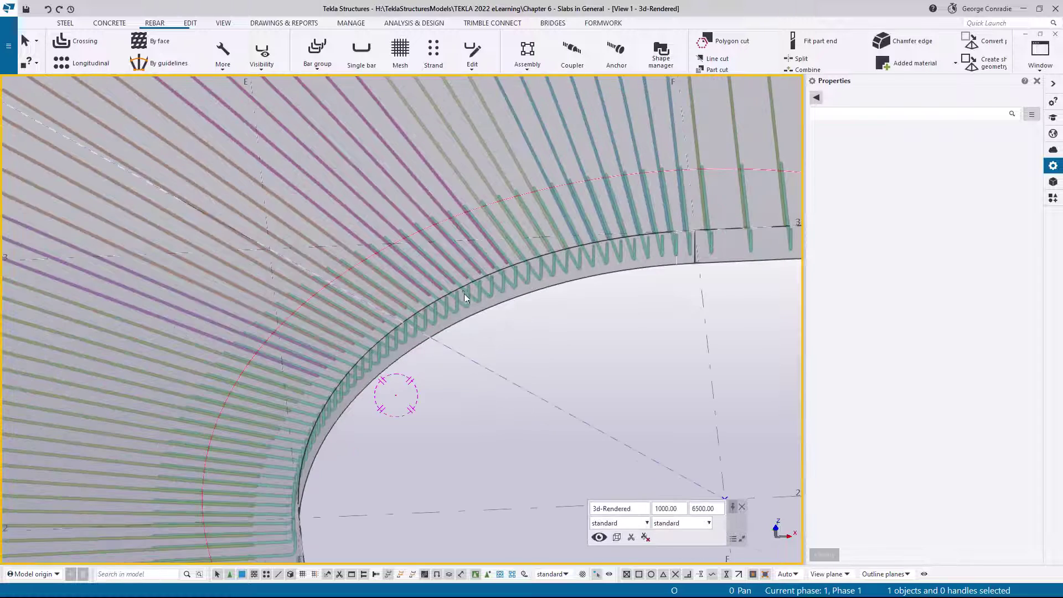
scroll(276, 252, up, 5)
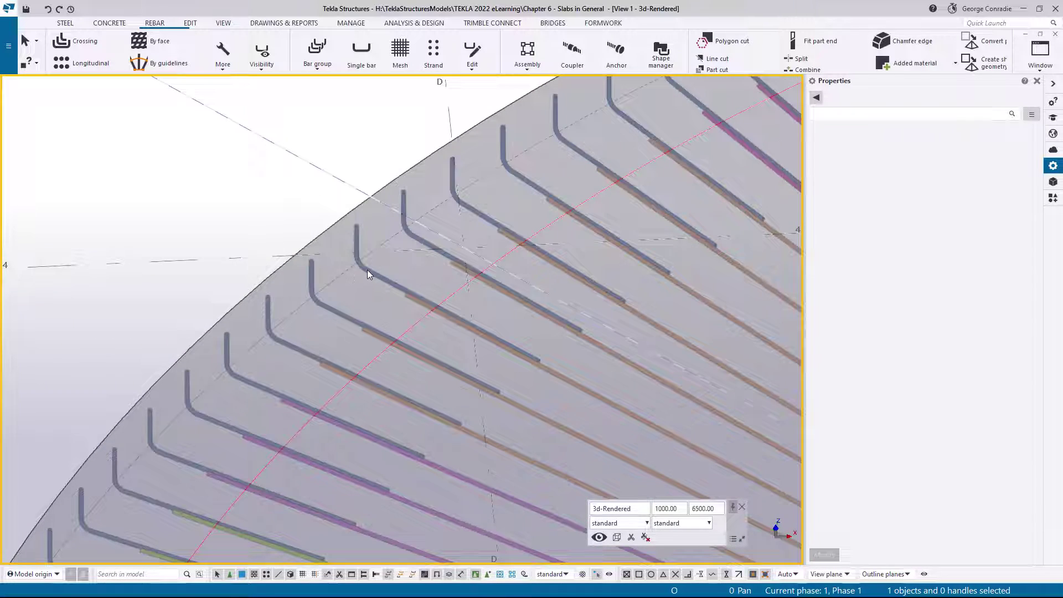
click(367, 271)
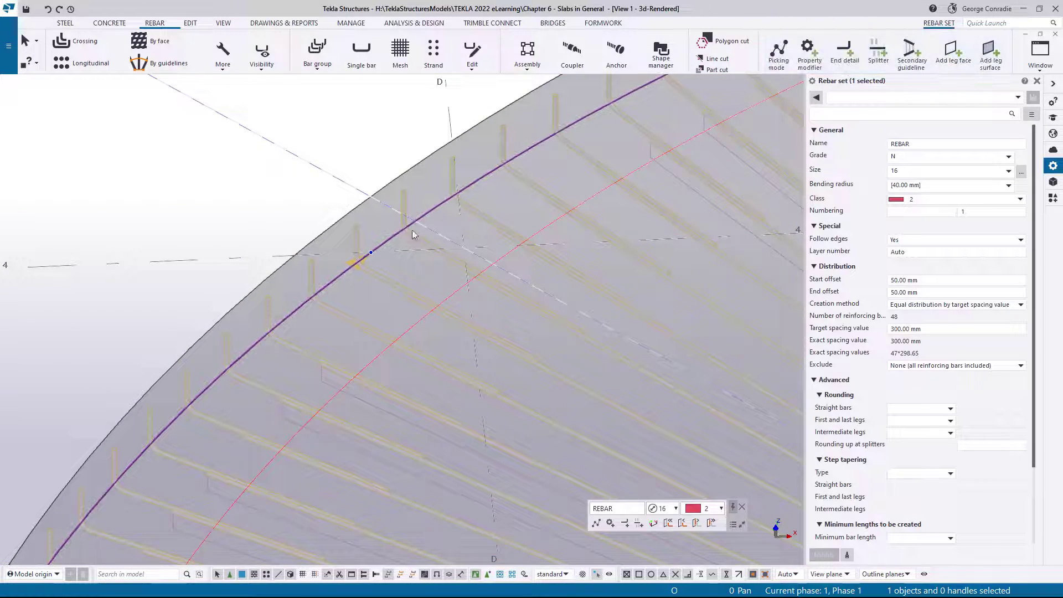
click(392, 236)
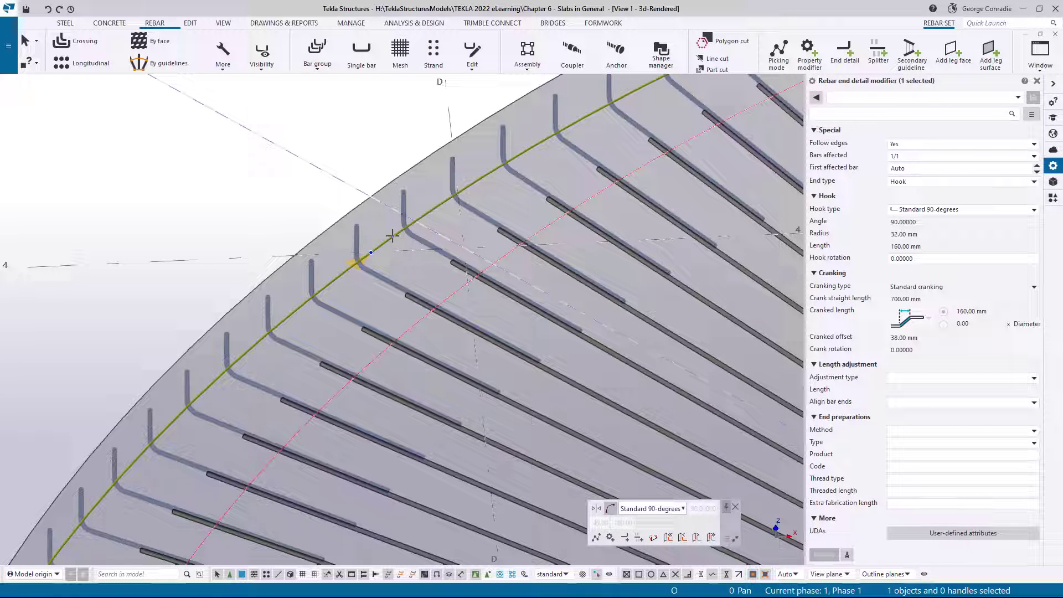
click(919, 378)
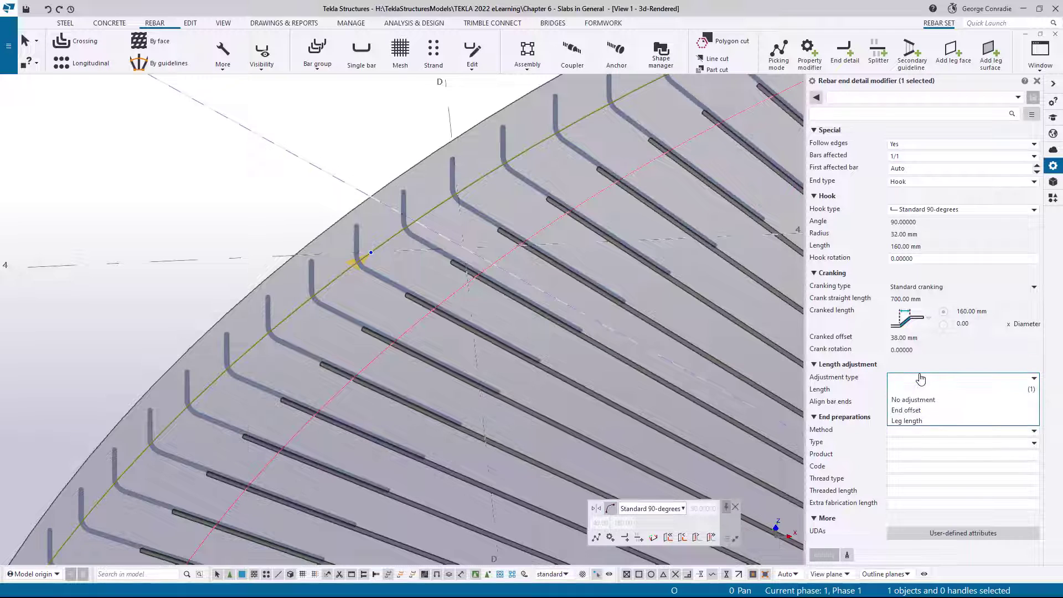
click(908, 421)
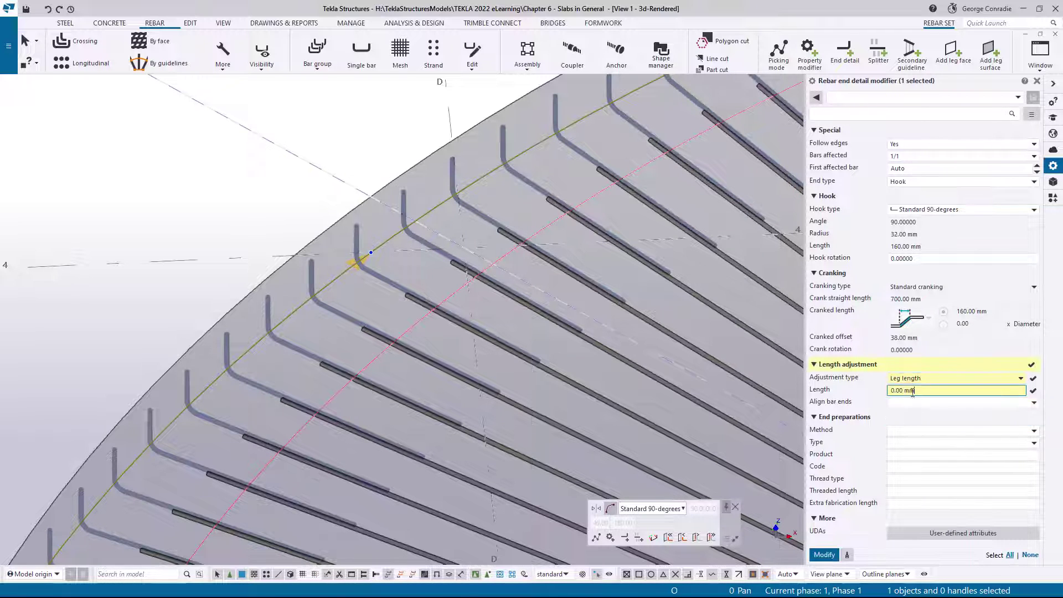
drag(915, 391, 889, 392)
text(1000)
key(Return)
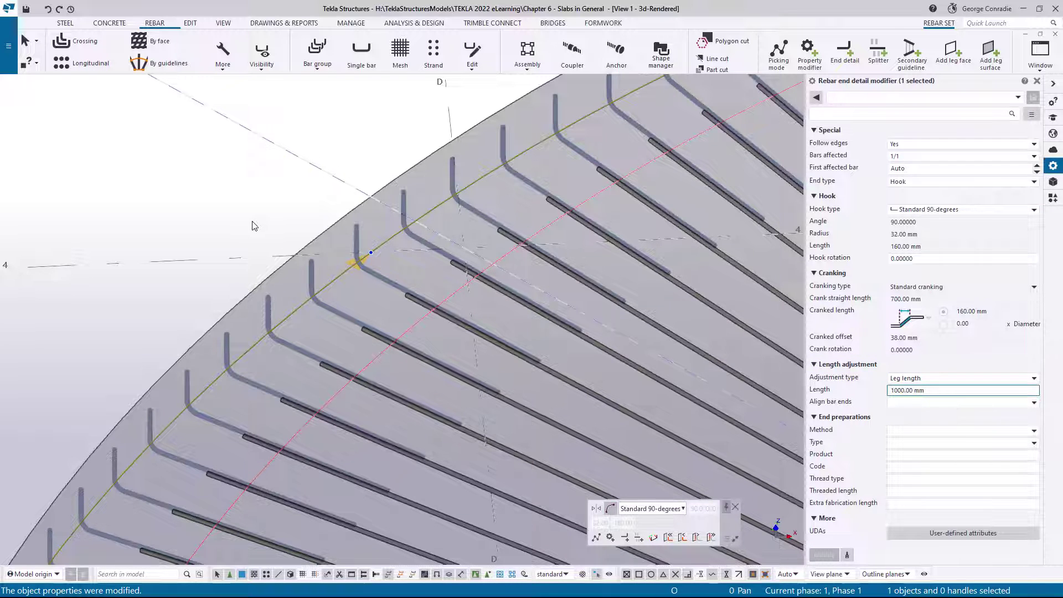
click(254, 224)
Turn off color groups for the rebar sets.
scroll(254, 221, down, 5)
ctrl+middle_drag(529, 327, 465, 355)
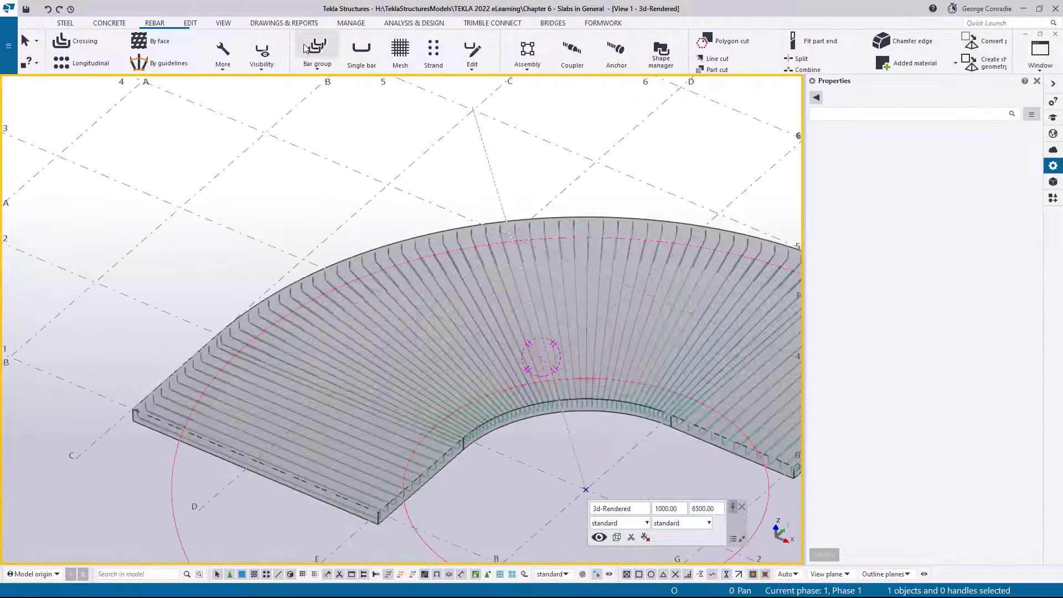
click(262, 54)
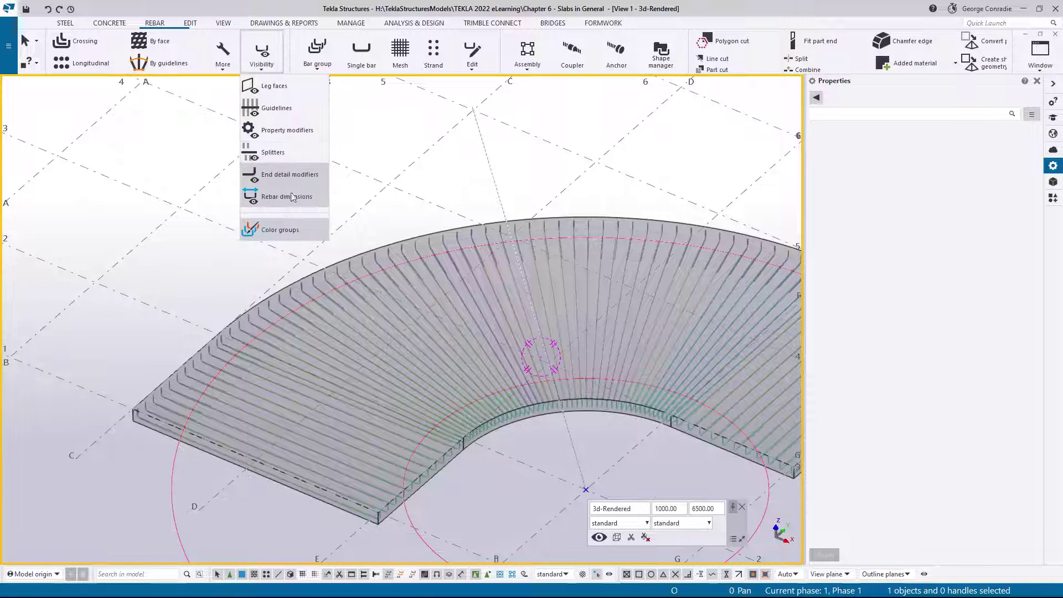
click(288, 231)
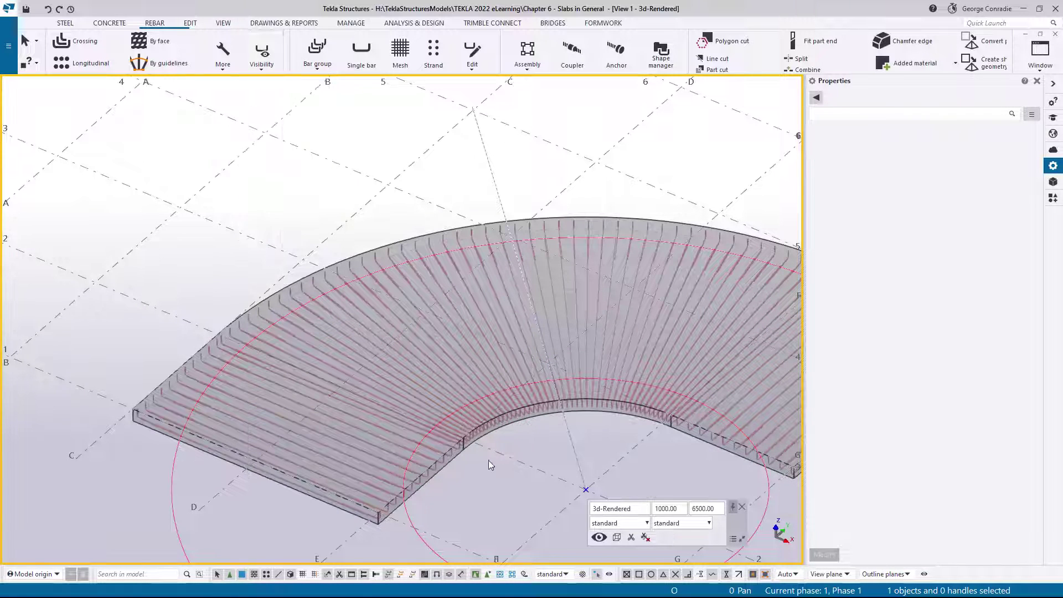
Inquire the slab's cast unit, review its reinforcing bar list and close the report.
click(439, 470)
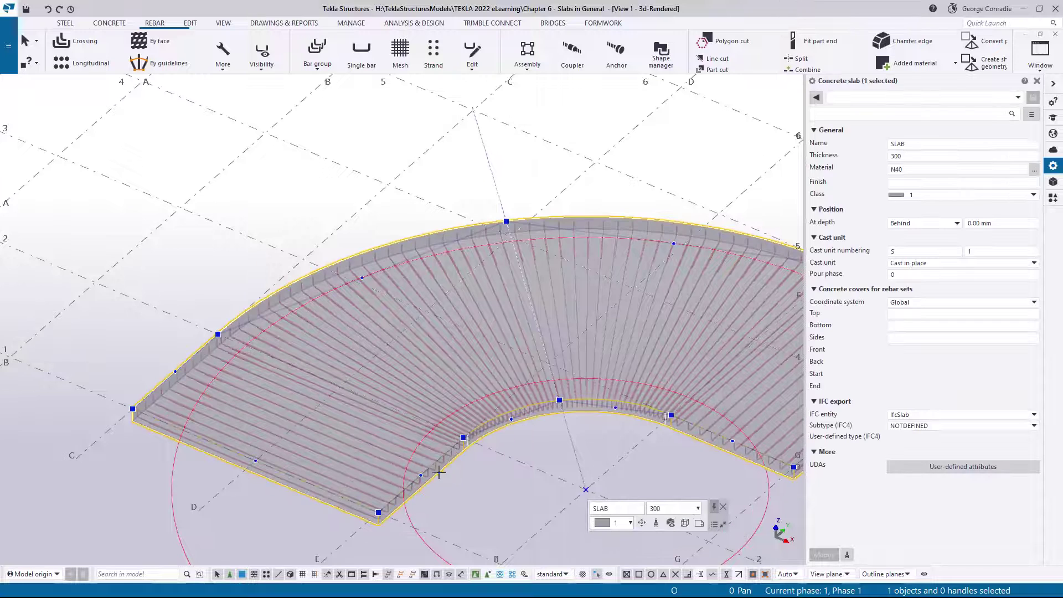
right_click(439, 470)
mouse_move(483, 160)
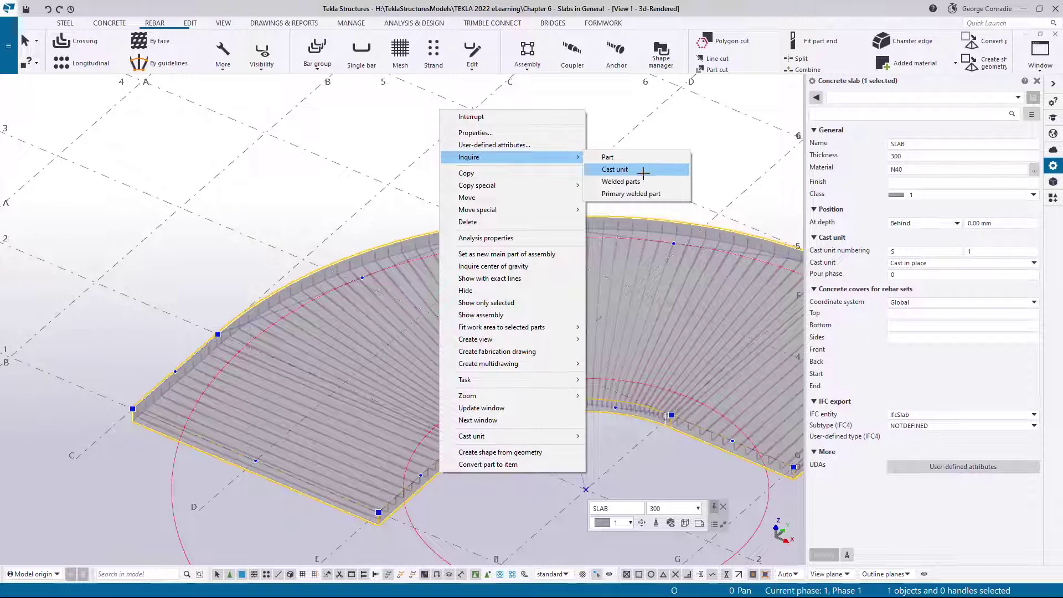
click(642, 170)
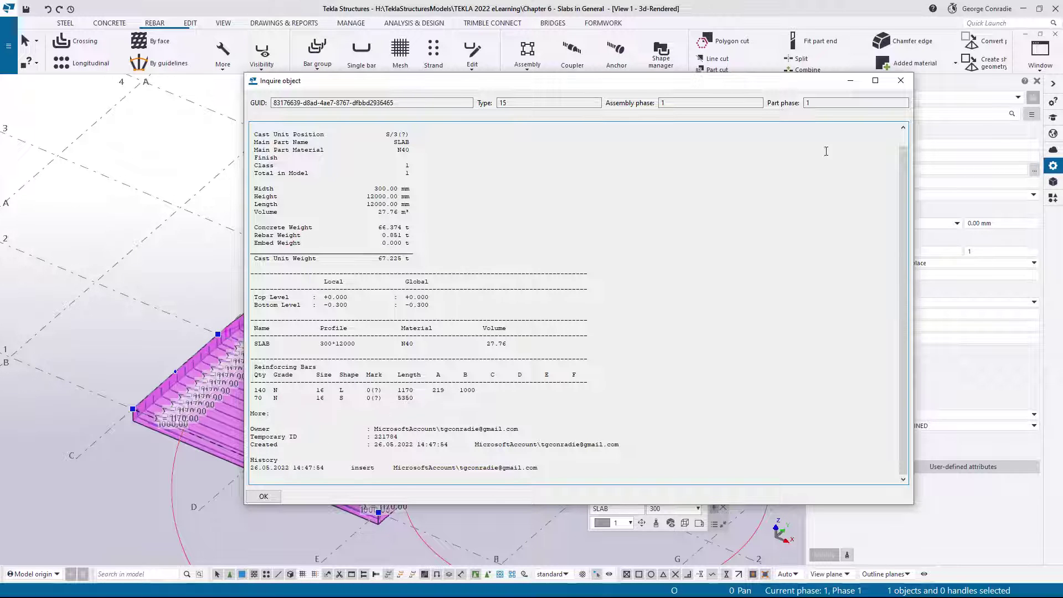
click(901, 82)
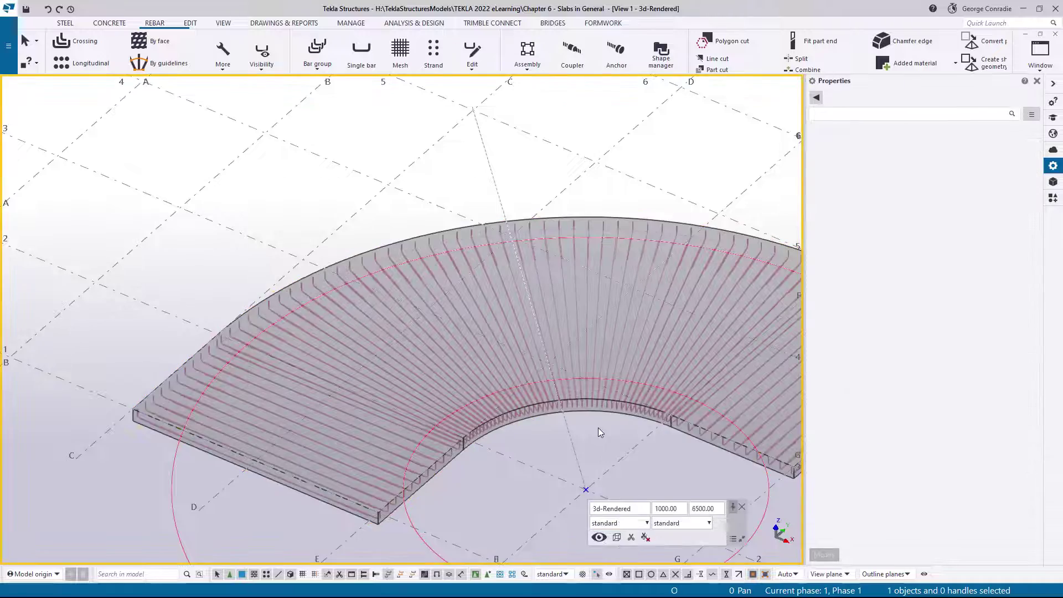
Hide the construction lines in the 3D view.
ctrl+middle_drag(598, 428, 500, 326)
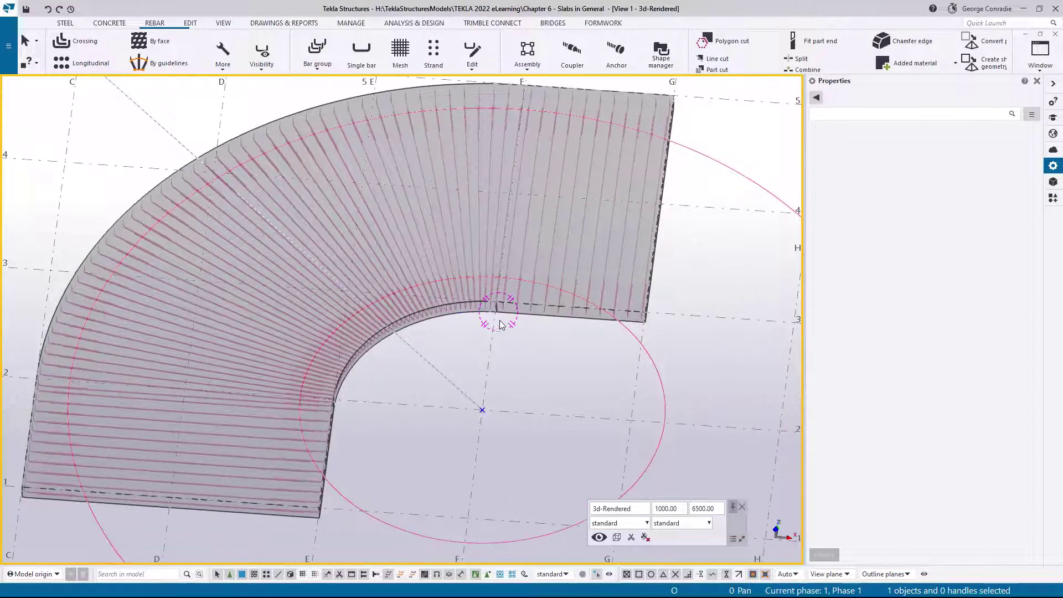
ctrl+middle_drag(437, 366, 472, 349)
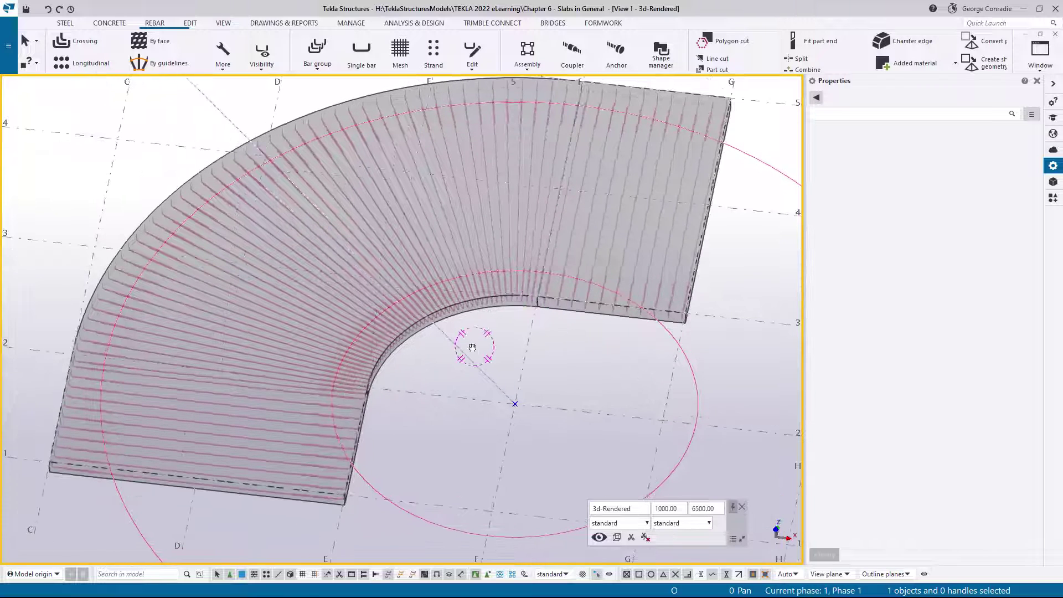
click(599, 538)
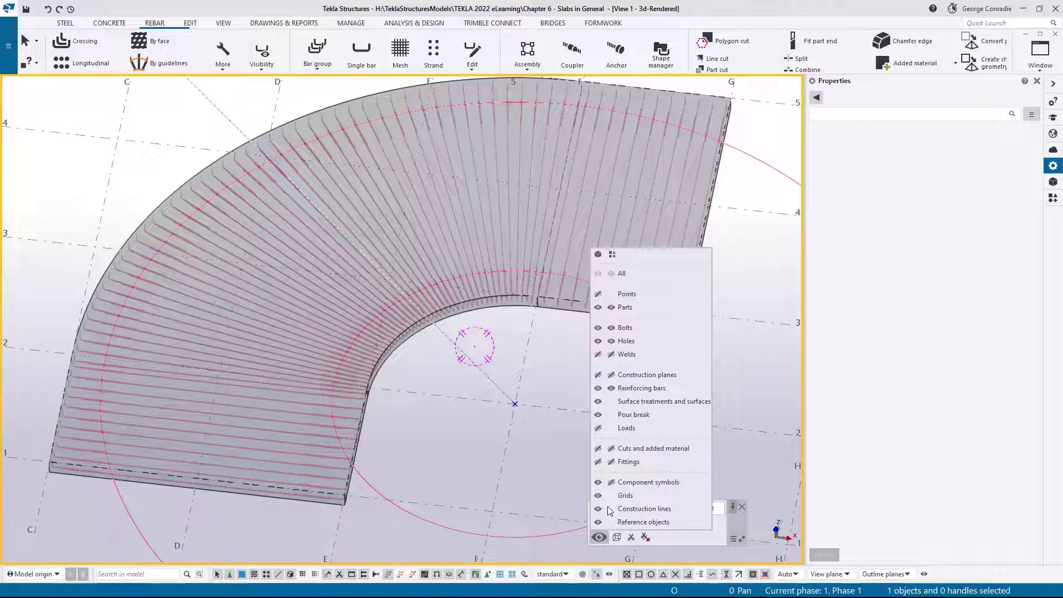
click(599, 509)
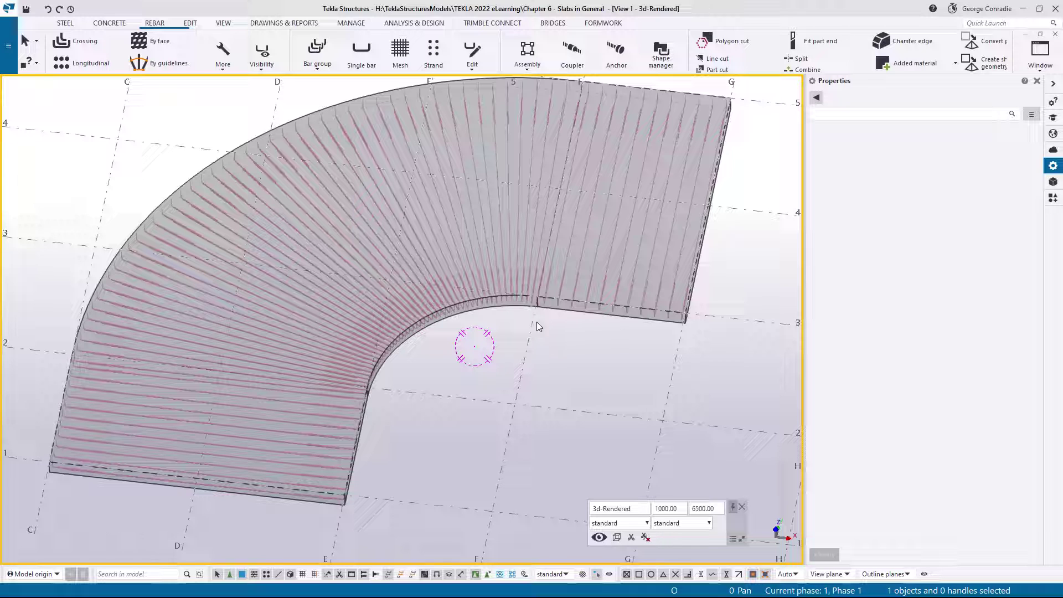
Start longitudinal rebar creation and set the class to 3 with start and end offsets of 100 mm.
mouse_move(370, 332)
ctrl+middle_down()
mouse_move(481, 326)
mouse_move(493, 340)
ctrl+middle_up()
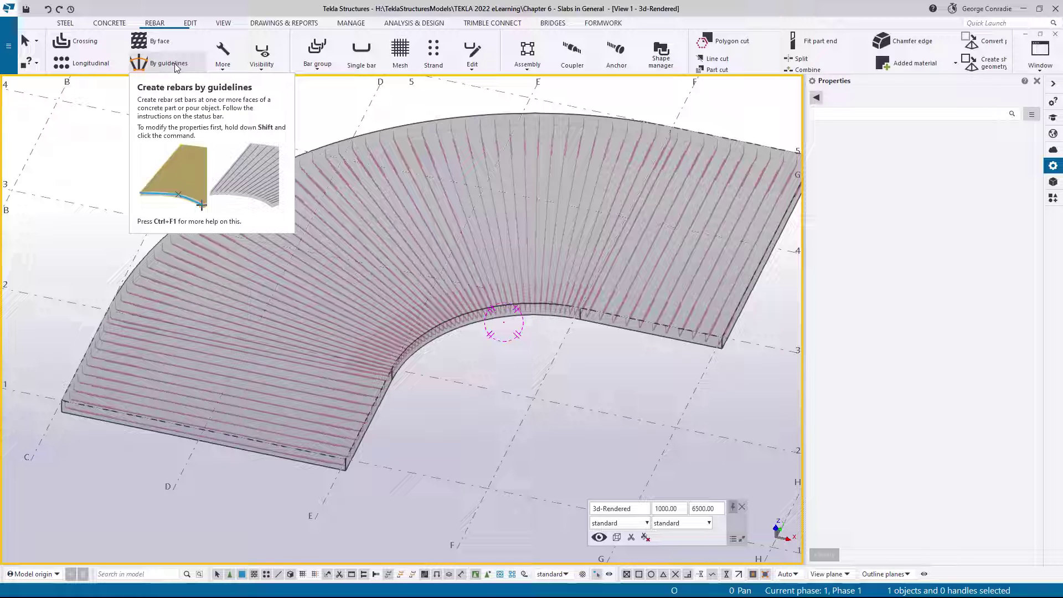
click(88, 66)
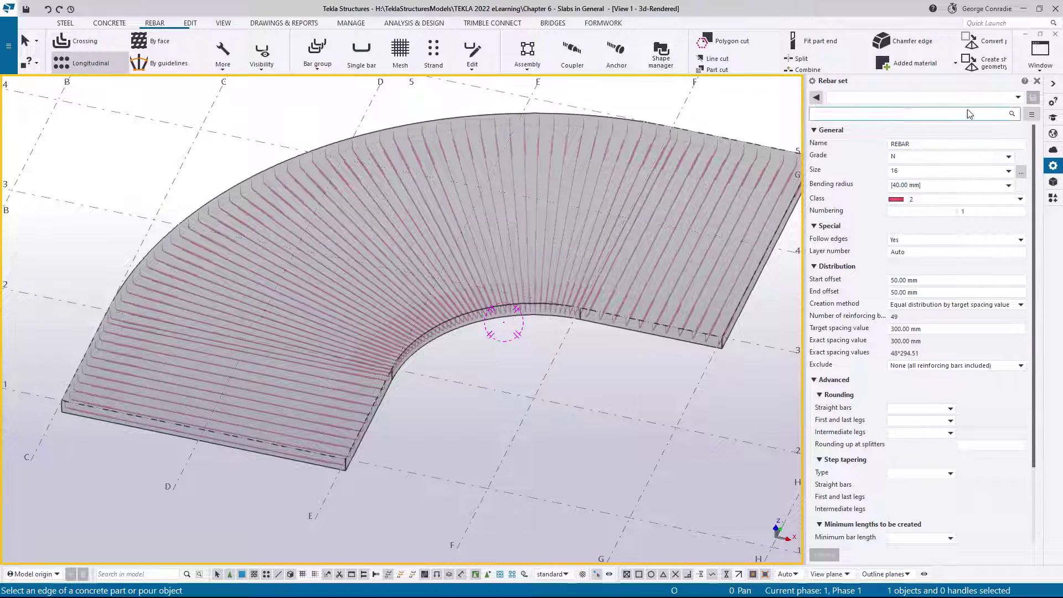
click(907, 202)
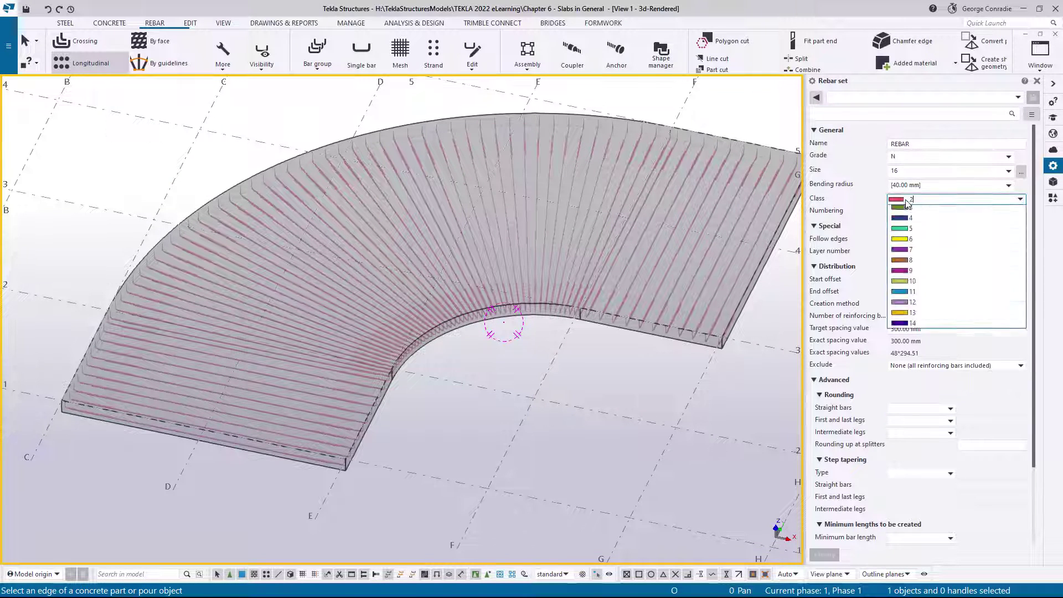
click(904, 242)
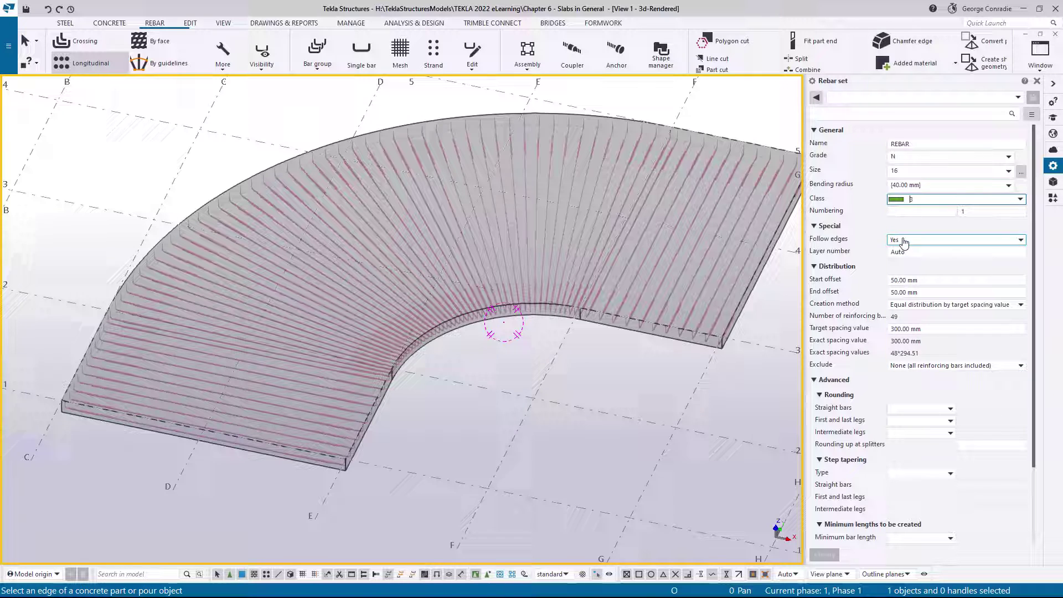
click(933, 281)
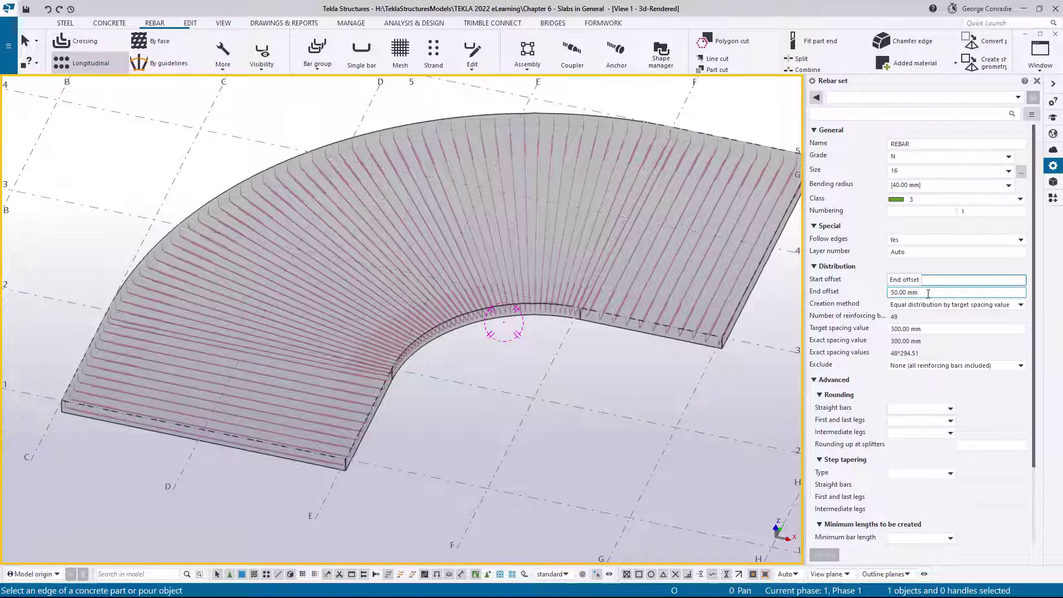
key(Tab)
text(100)
key(Tab)
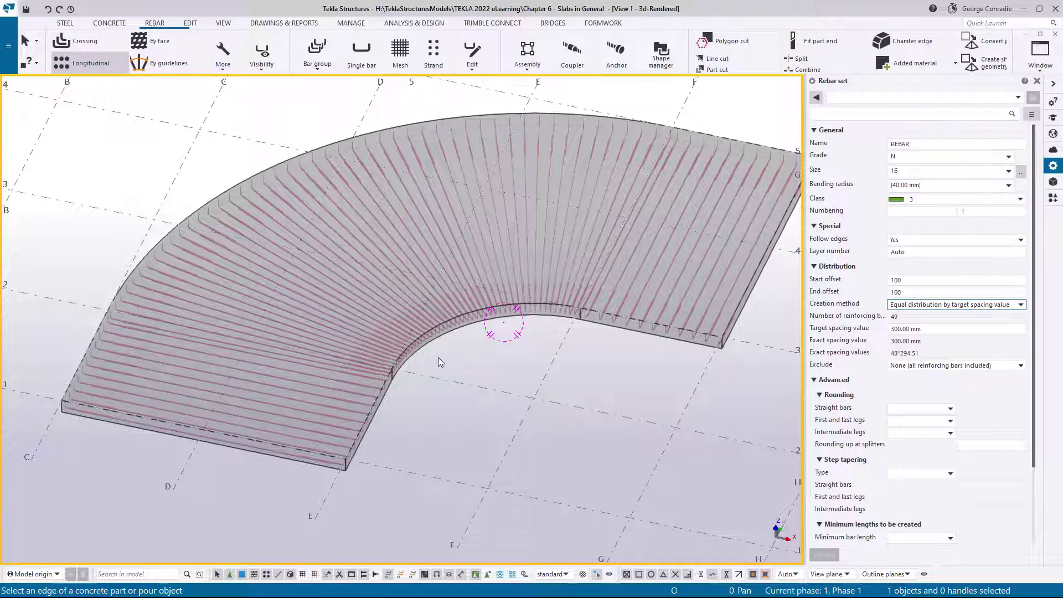
Create the longitudinal rebar set on the slab's bottom face from its inner curved edge, and end the command.
scroll(437, 358, up, 2)
click(471, 312)
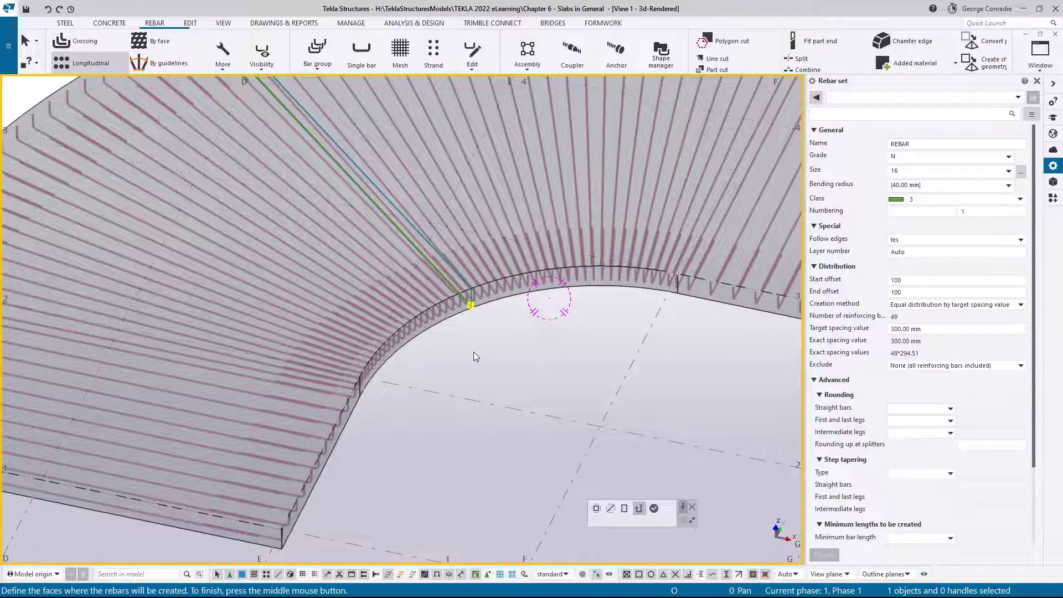
scroll(473, 351, down, 3)
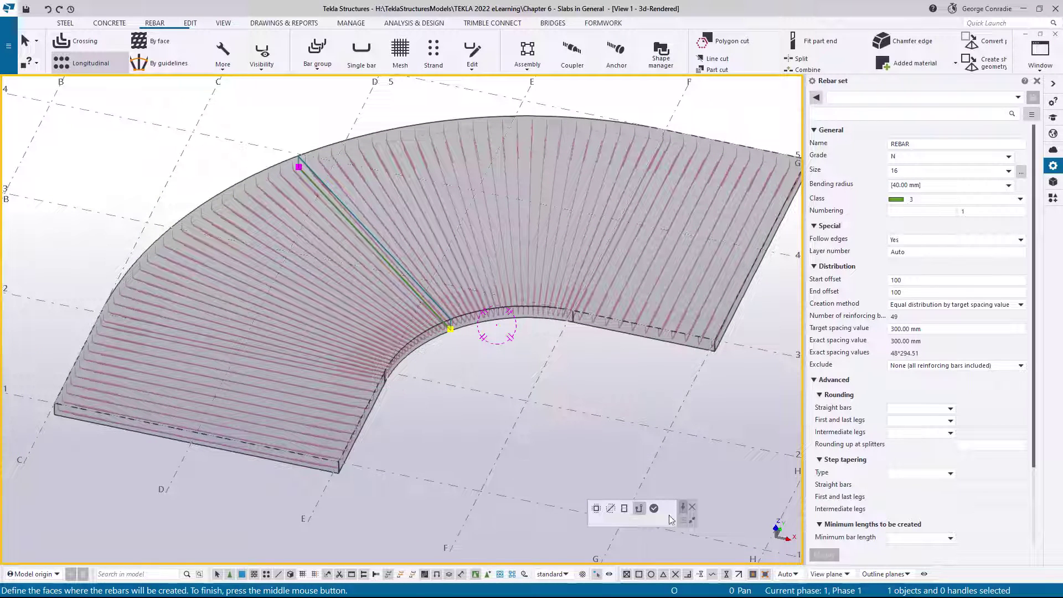
click(654, 510)
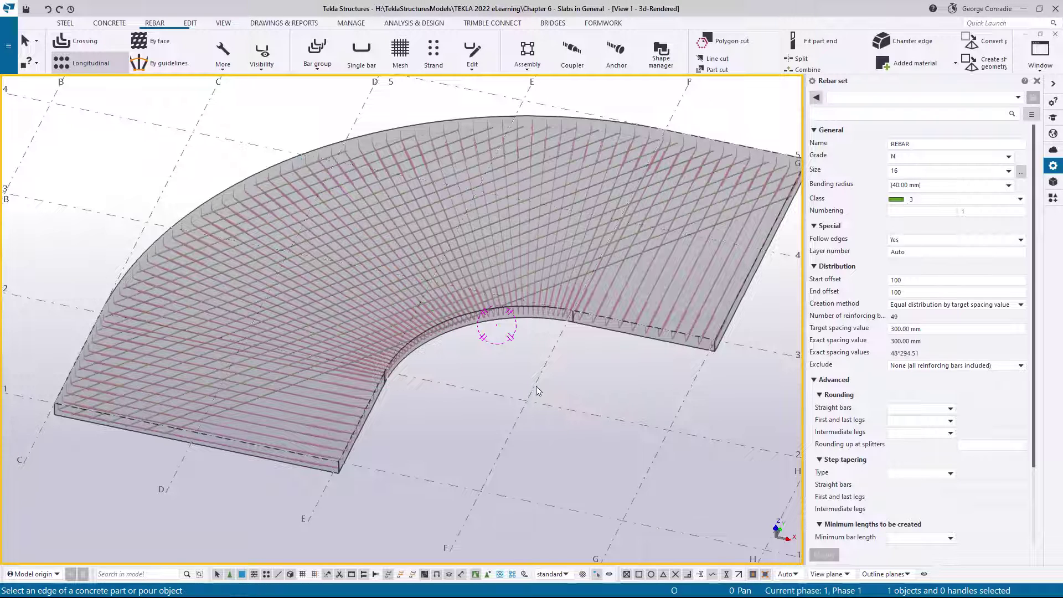
right_click(564, 367)
click(576, 373)
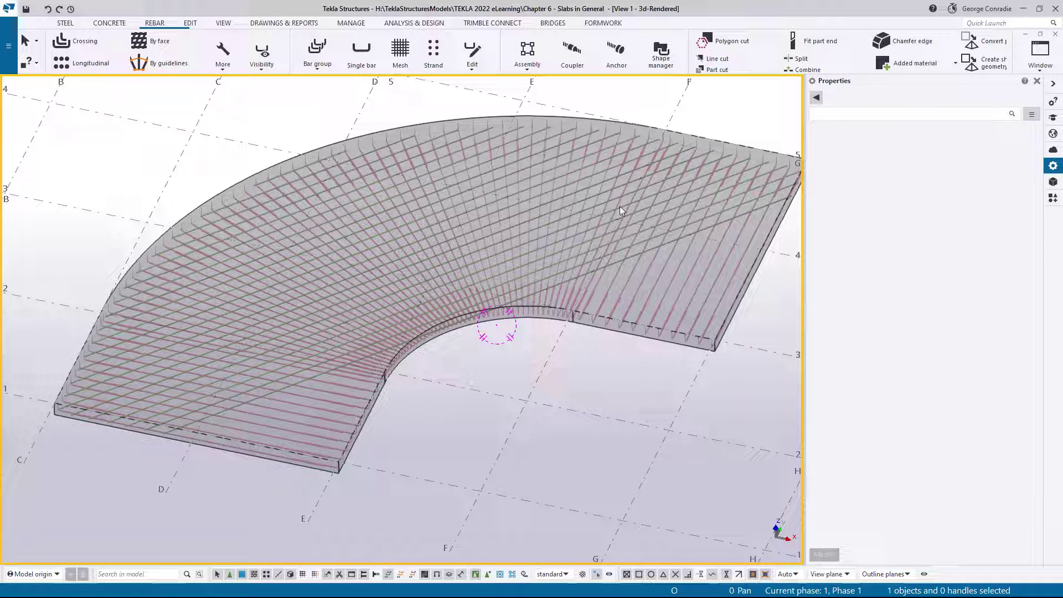
Show leg faces and delete the two corner points of the longitudinal set's leg face at the slab's grid G end.
click(268, 53)
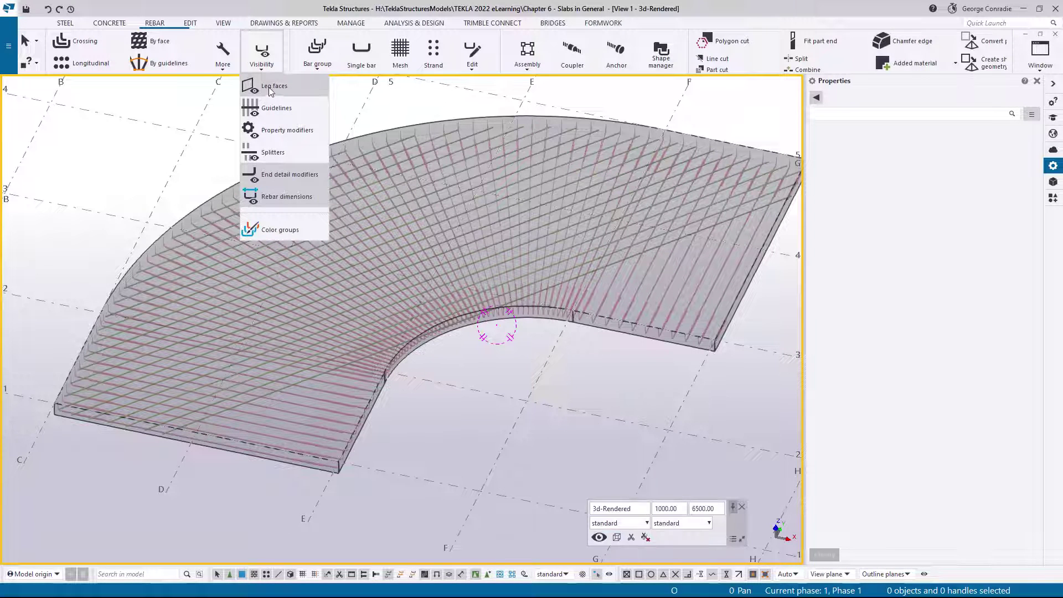
click(501, 366)
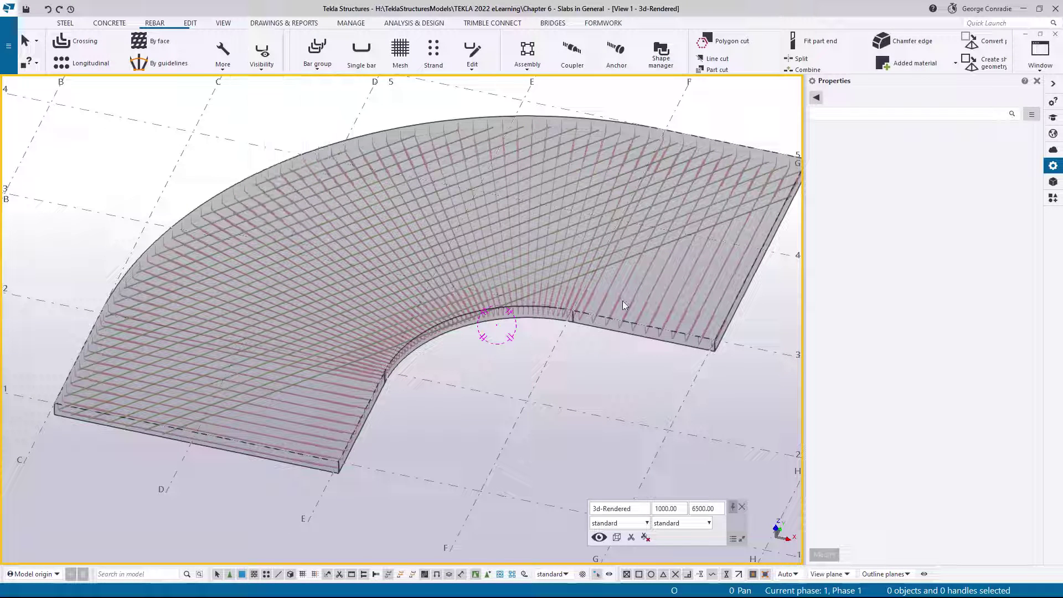
click(650, 251)
middle_drag(719, 227, 576, 244)
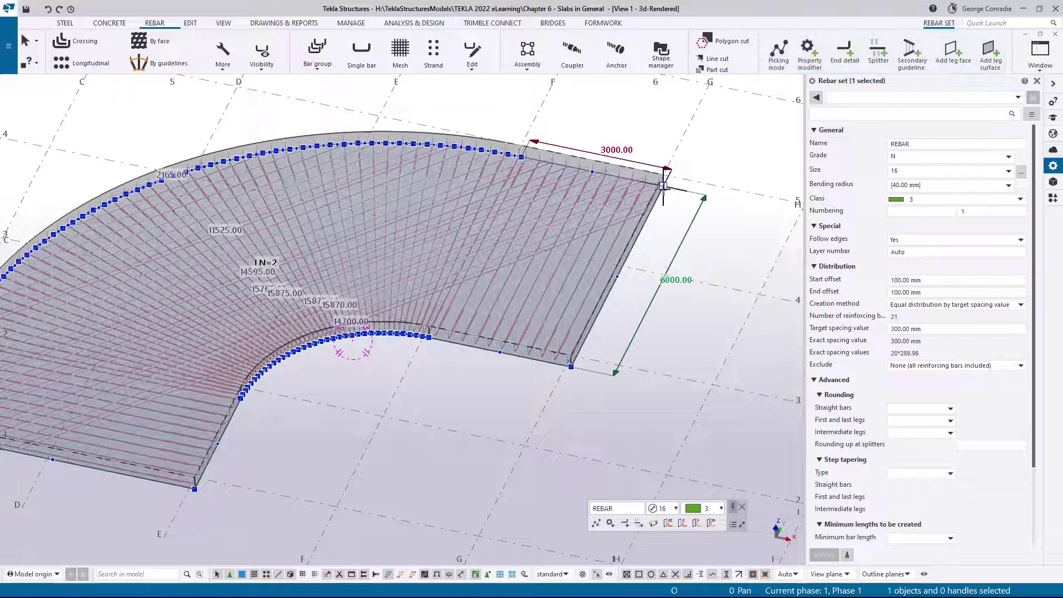
click(663, 188)
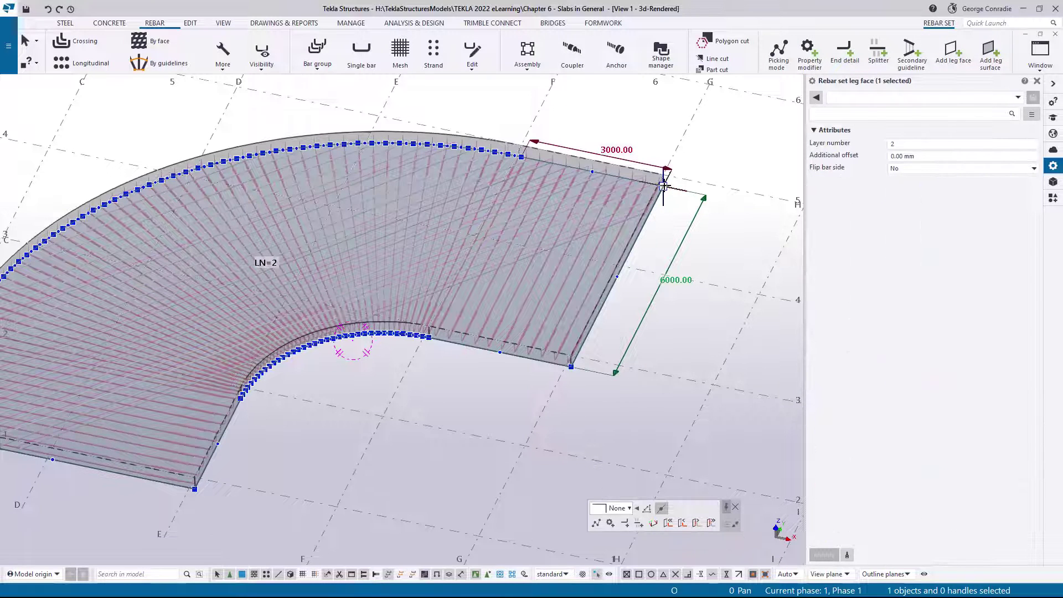
key(Delete)
click(597, 365)
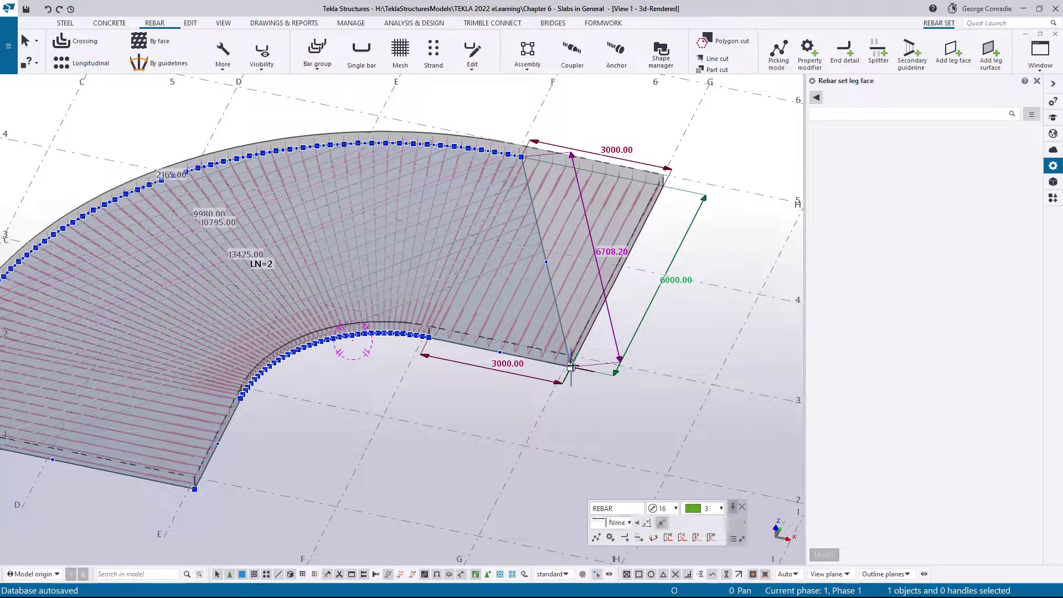
Delete the leg face's two corner points at the slab's grid 1 end, leaving only the curved portion covered.
middle_drag(414, 396, 623, 293)
scroll(427, 422, up, 2)
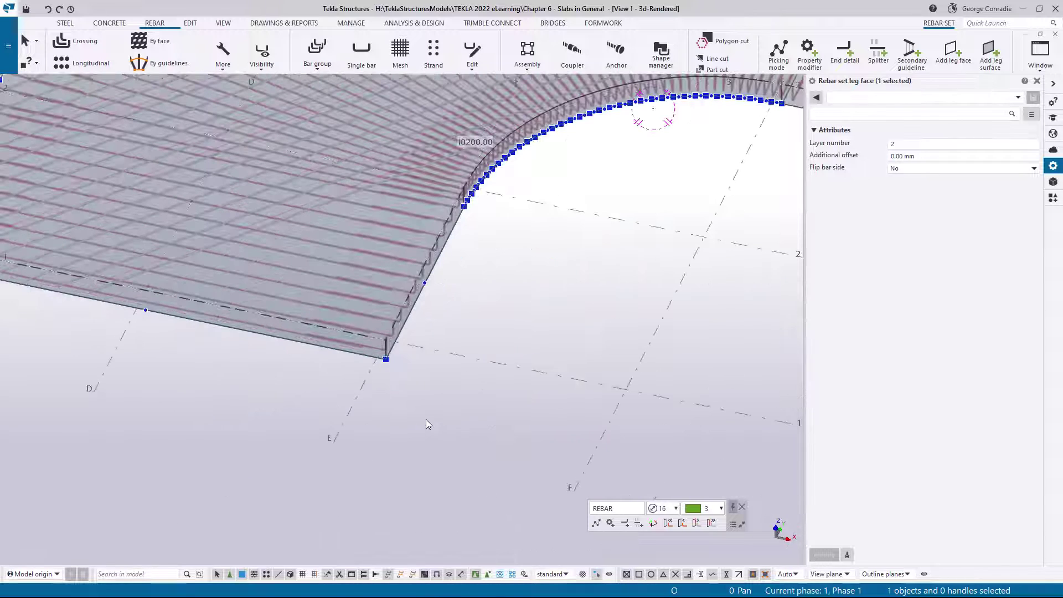
click(386, 360)
key(Delete)
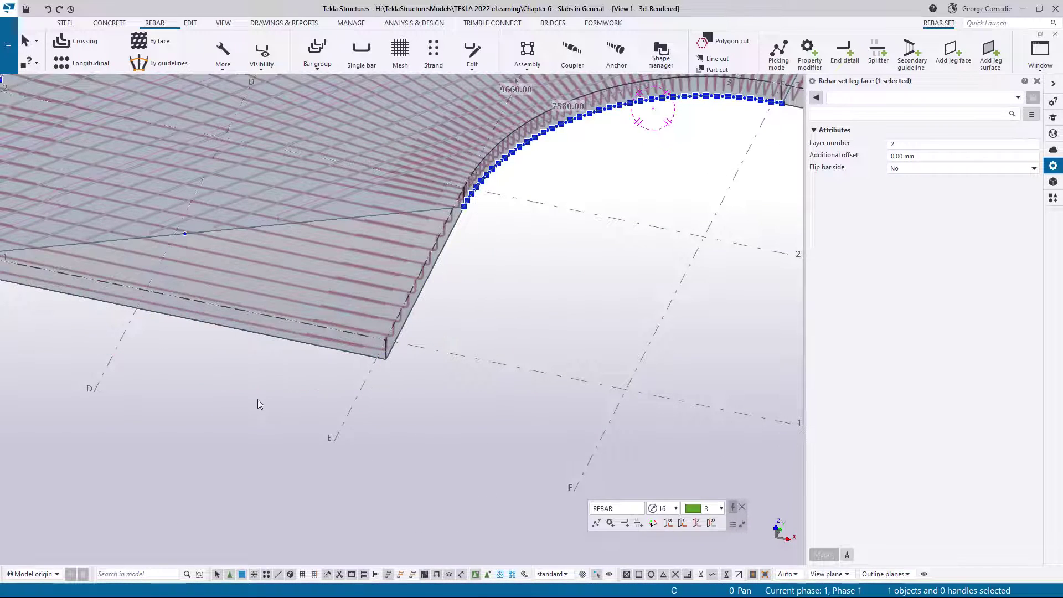
middle_drag(260, 403, 610, 425)
click(257, 283)
key(Delete)
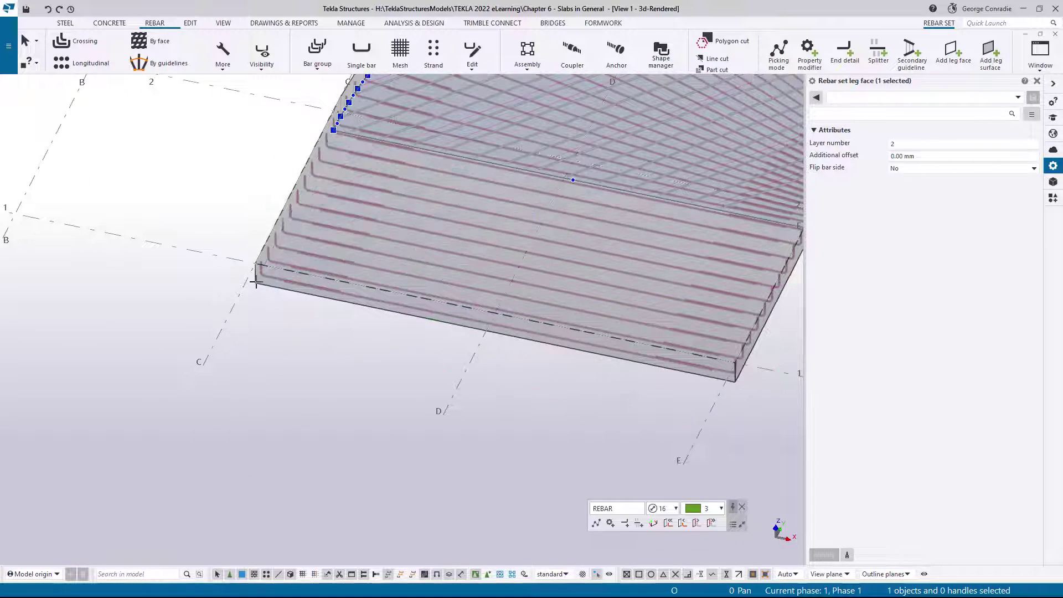
scroll(269, 285, down, 1)
middle_drag(419, 253, 149, 433)
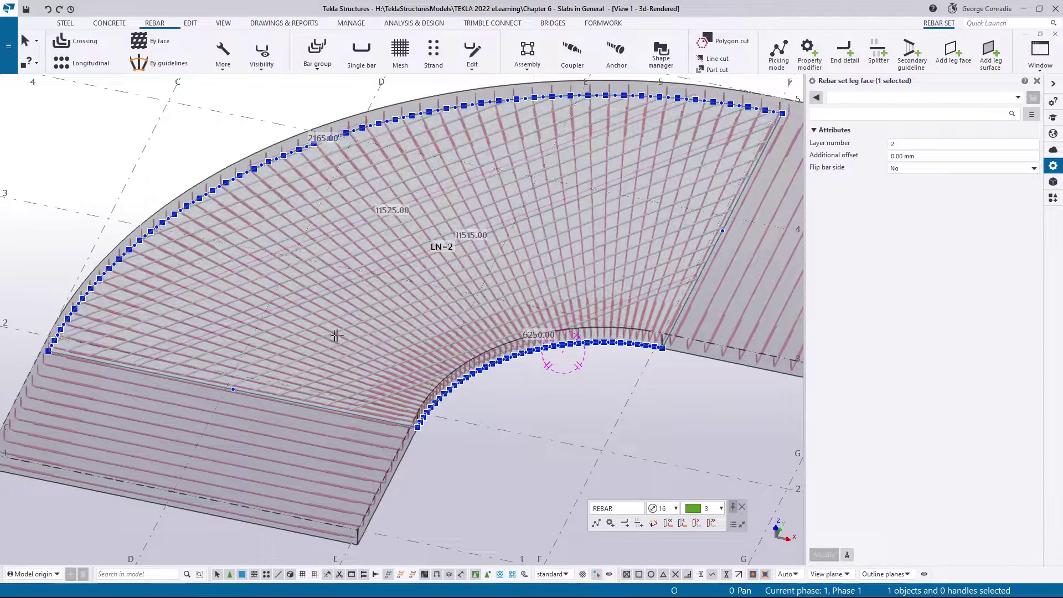
click(554, 390)
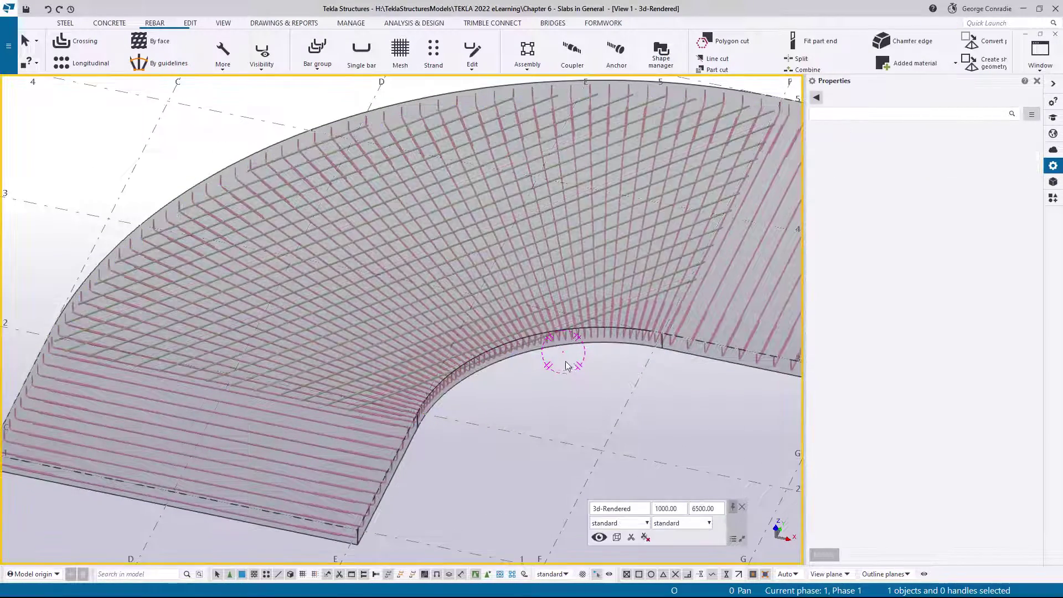
Hide the leg faces of the rebar sets.
middle_drag(634, 304, 545, 321)
scroll(544, 320, up, 3)
click(261, 51)
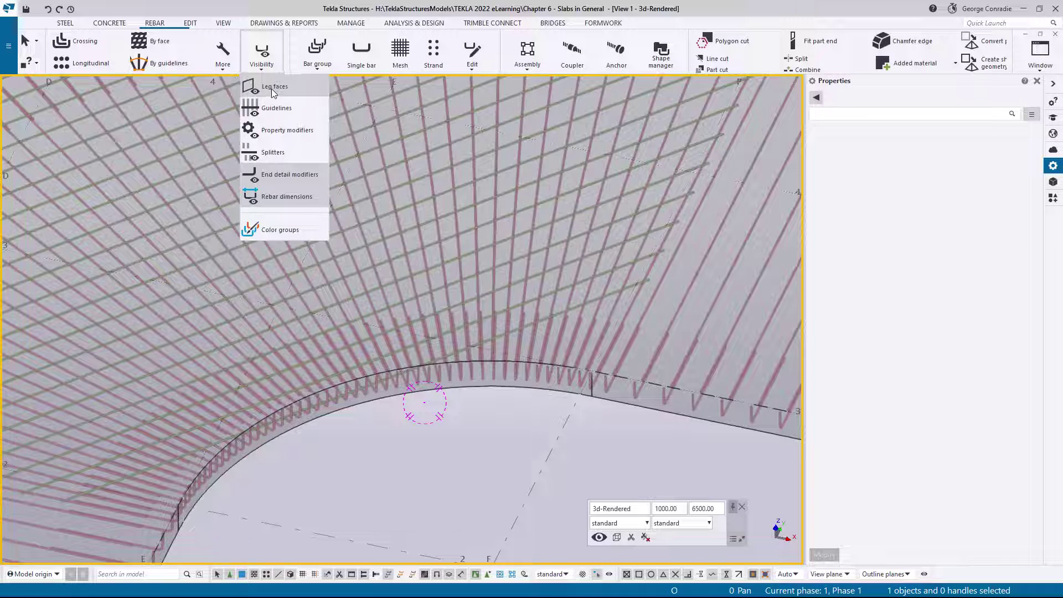
click(374, 395)
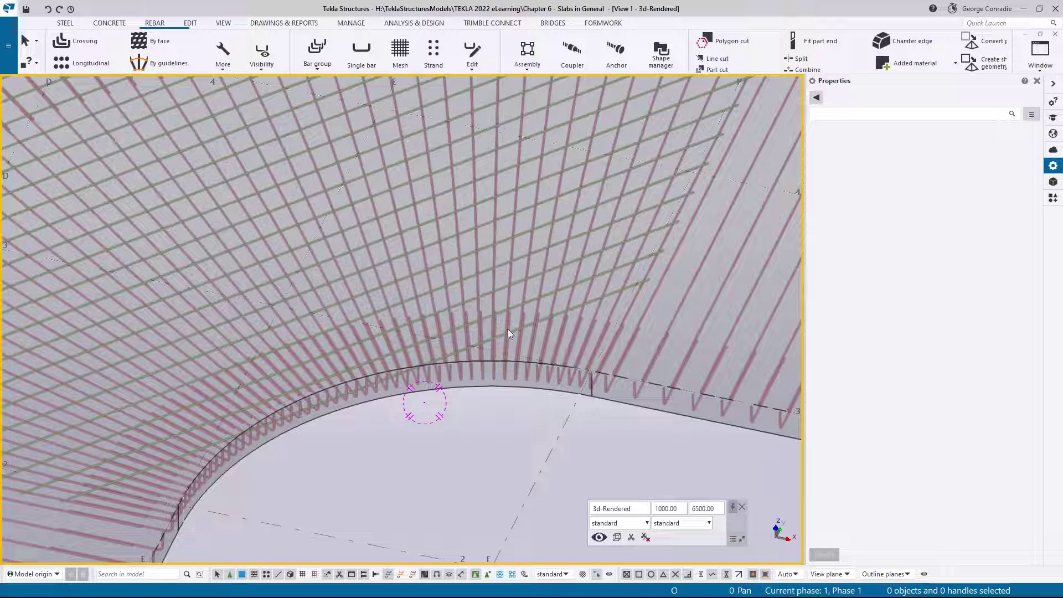
Select the class 3 longitudinal rebar set and show its guideline across the curved slab.
click(561, 314)
scroll(555, 314, down, 3)
ctrl+middle_drag(515, 297, 471, 285)
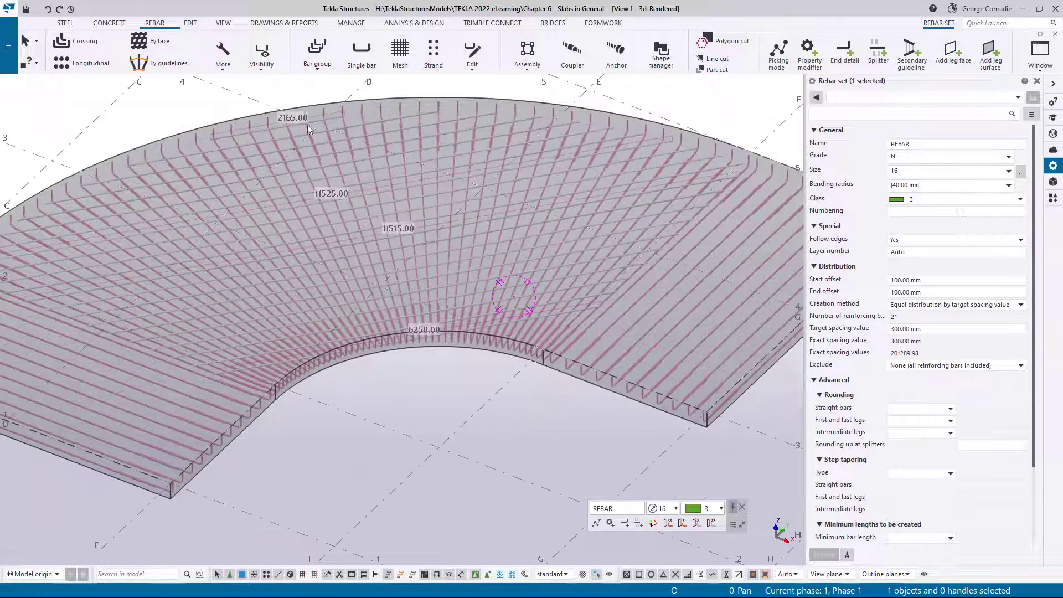
click(262, 51)
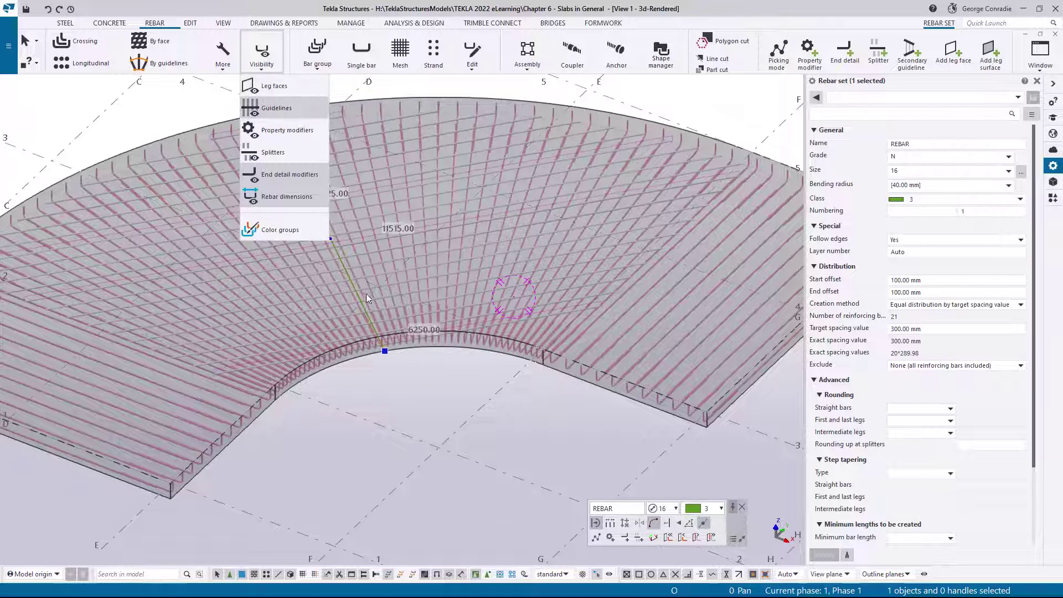
click(360, 429)
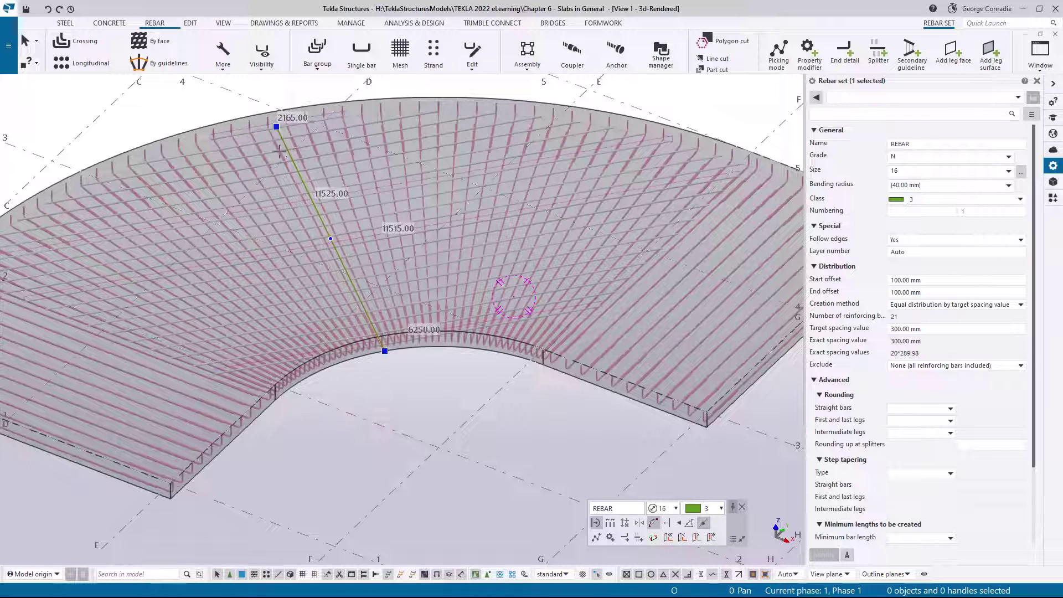
scroll(425, 271, up, 3)
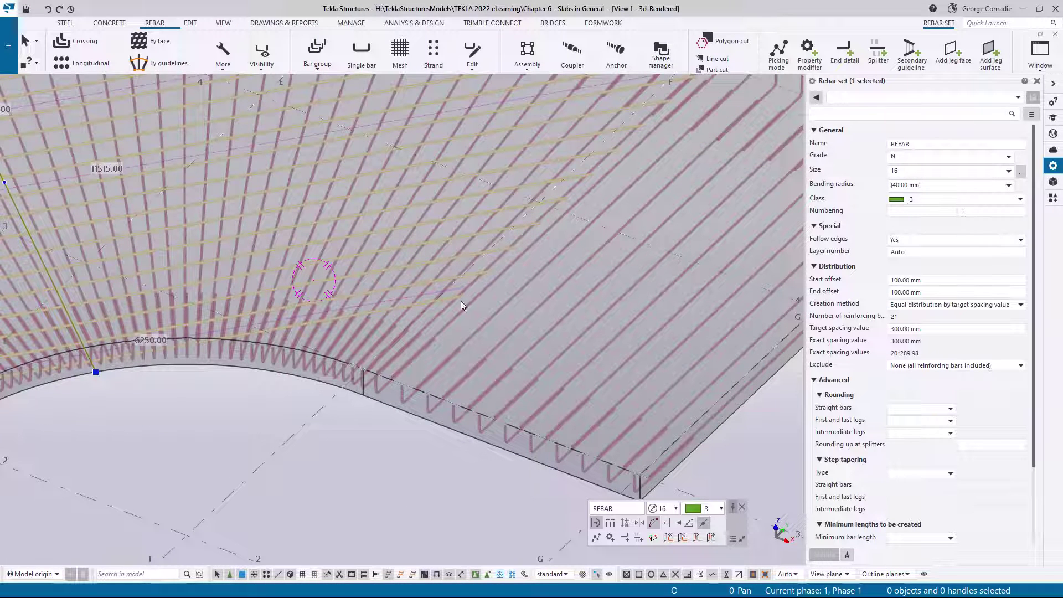
Add a secondary guideline to the rebar set along grid F, from the slab's inner edge to its outer edge where the curve ends.
ctrl+middle_drag(483, 274, 488, 275)
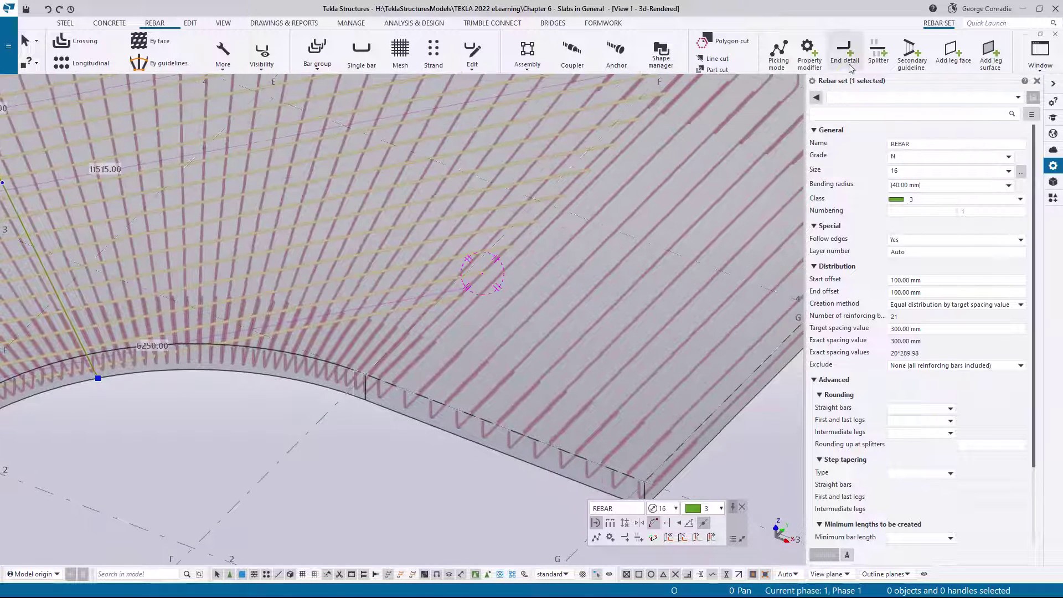
click(913, 56)
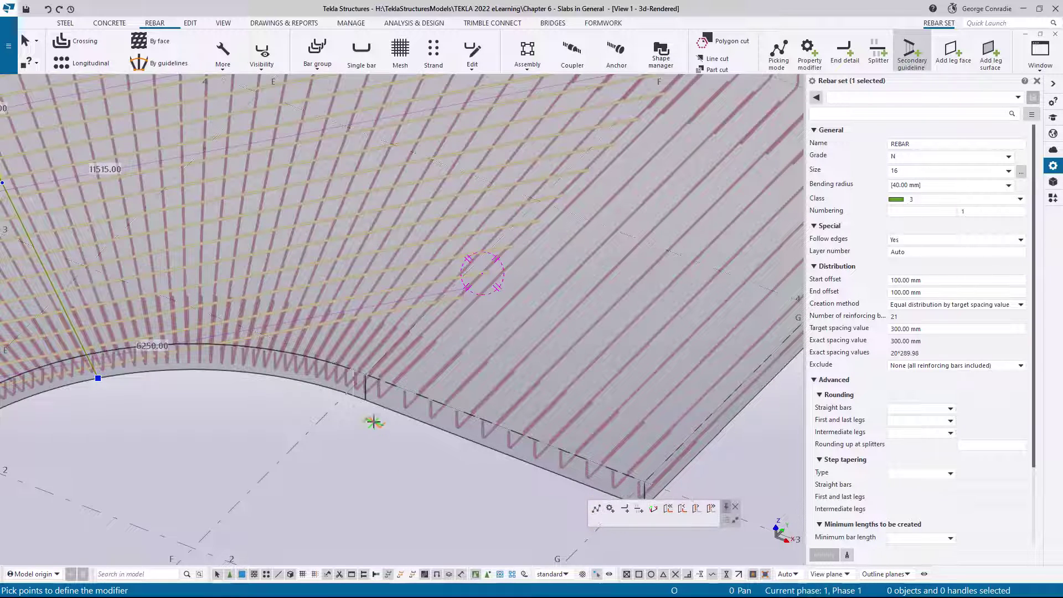
click(366, 400)
scroll(365, 400, down, 3)
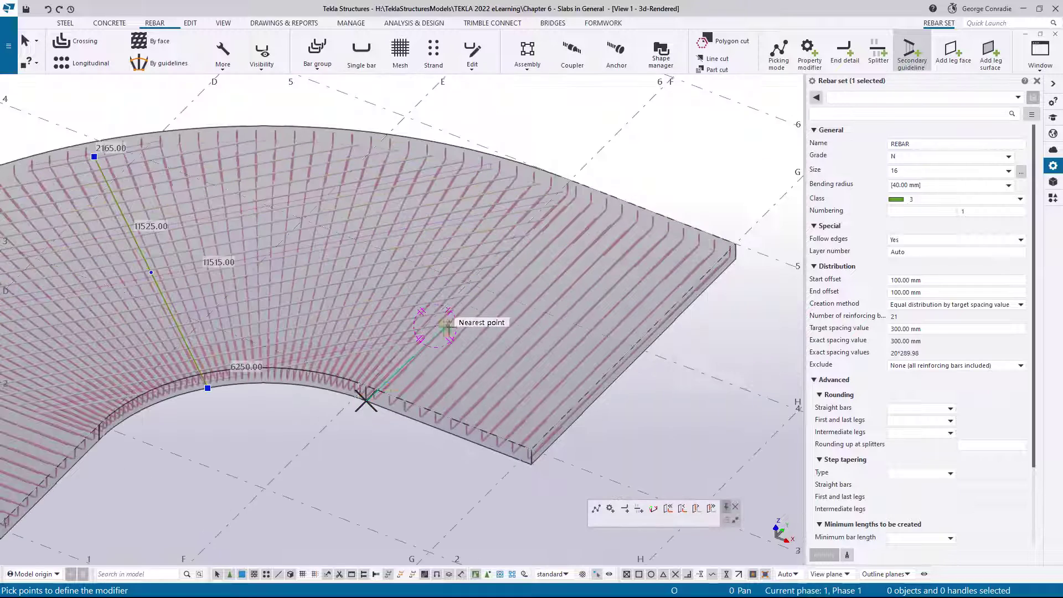
scroll(554, 244, up, 5)
click(573, 233)
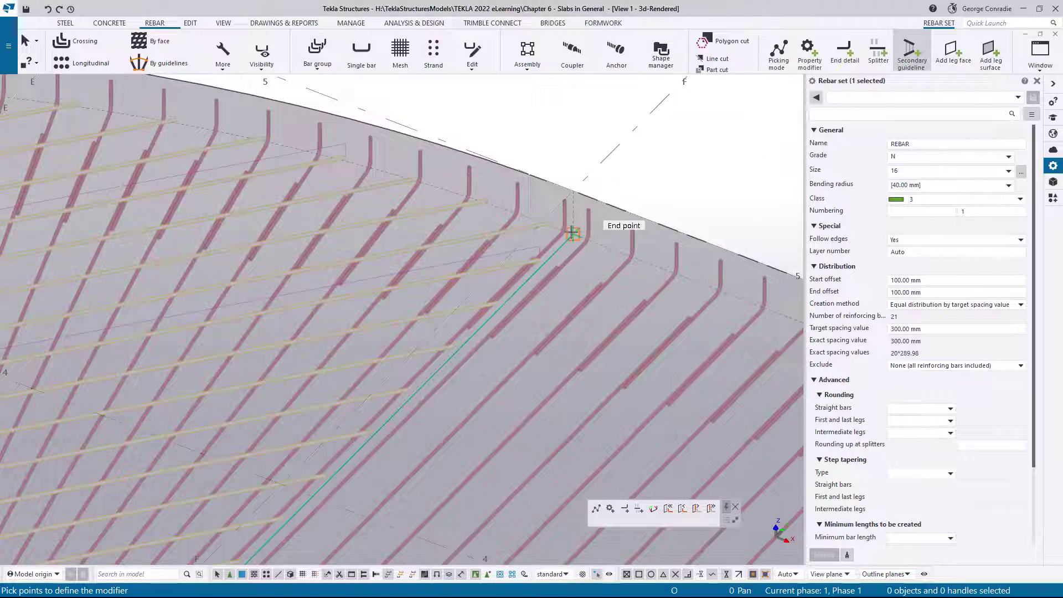
middle_click(582, 289)
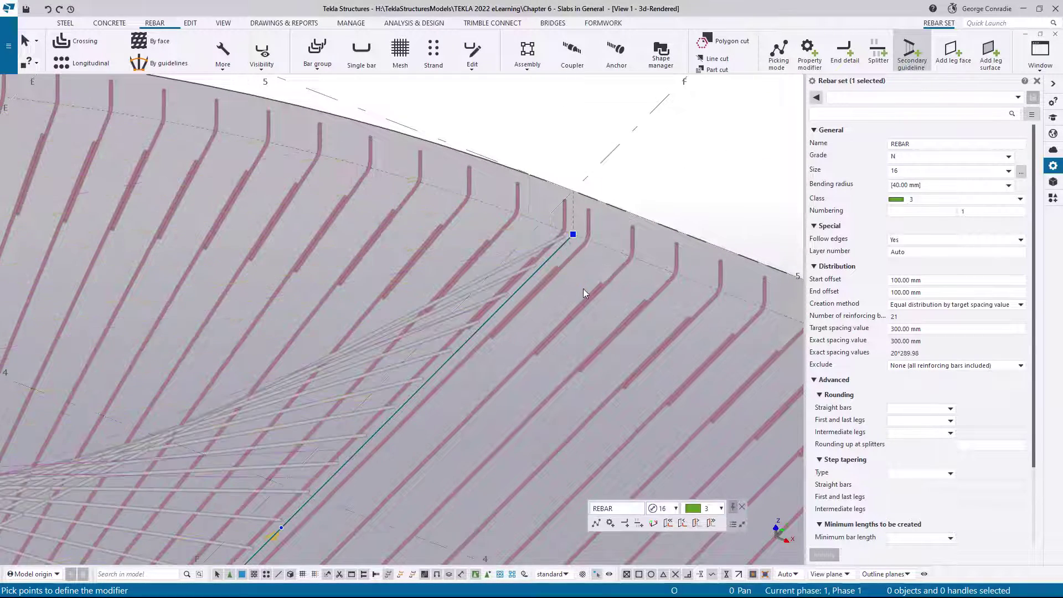
Add a second secondary guideline along grid 2, from the inner end of the curve to the slab's outer edge, and end the command.
scroll(546, 302, down, 3)
middle_drag(438, 401, 580, 302)
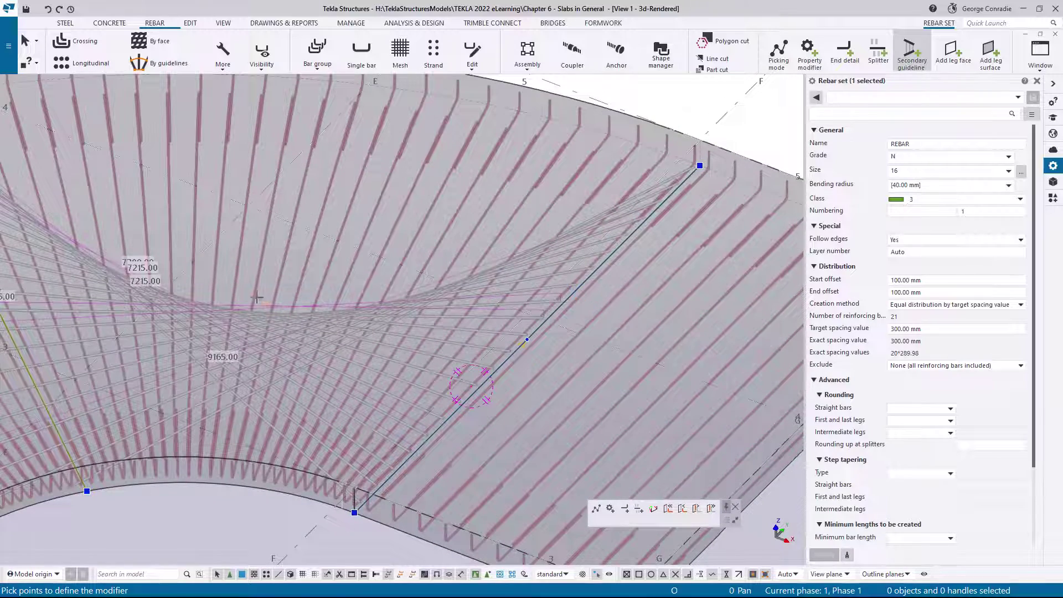
middle_drag(366, 366, 732, 320)
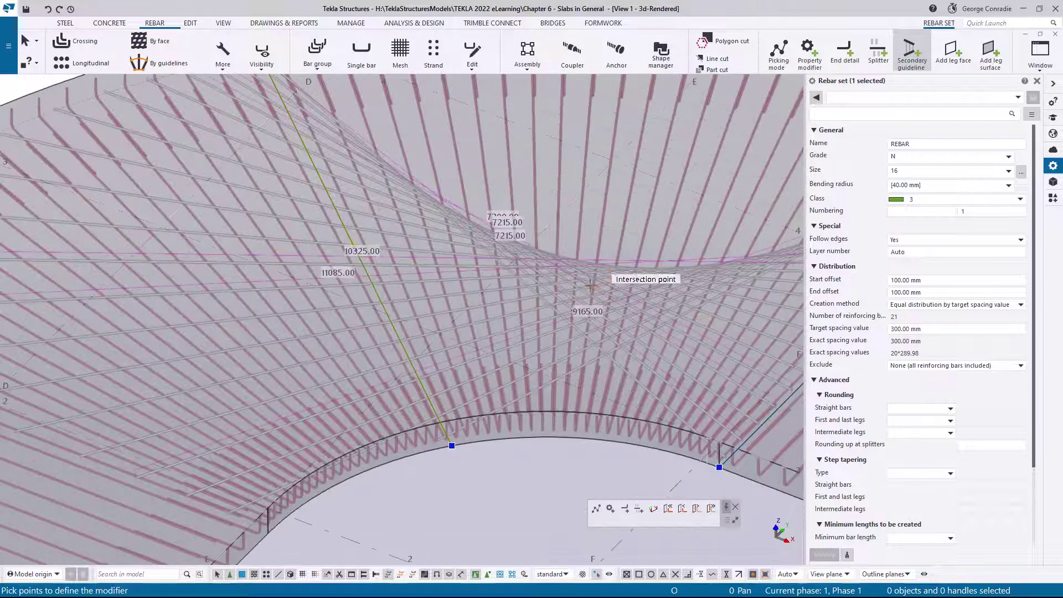
scroll(343, 457, up, 3)
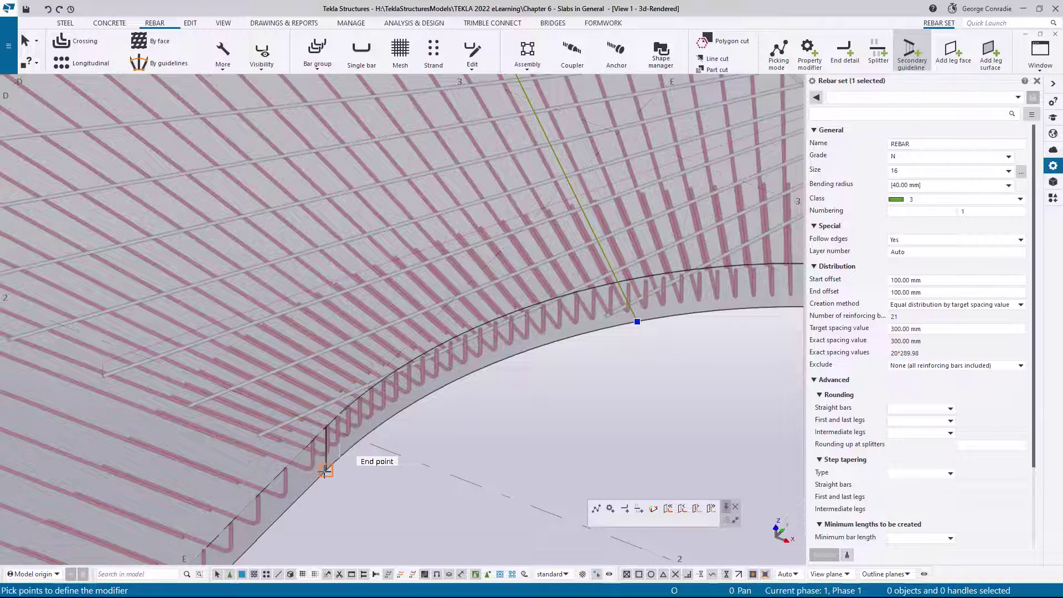
click(325, 470)
scroll(363, 478, down, 3)
middle_drag(238, 407, 354, 429)
scroll(80, 387, up, 3)
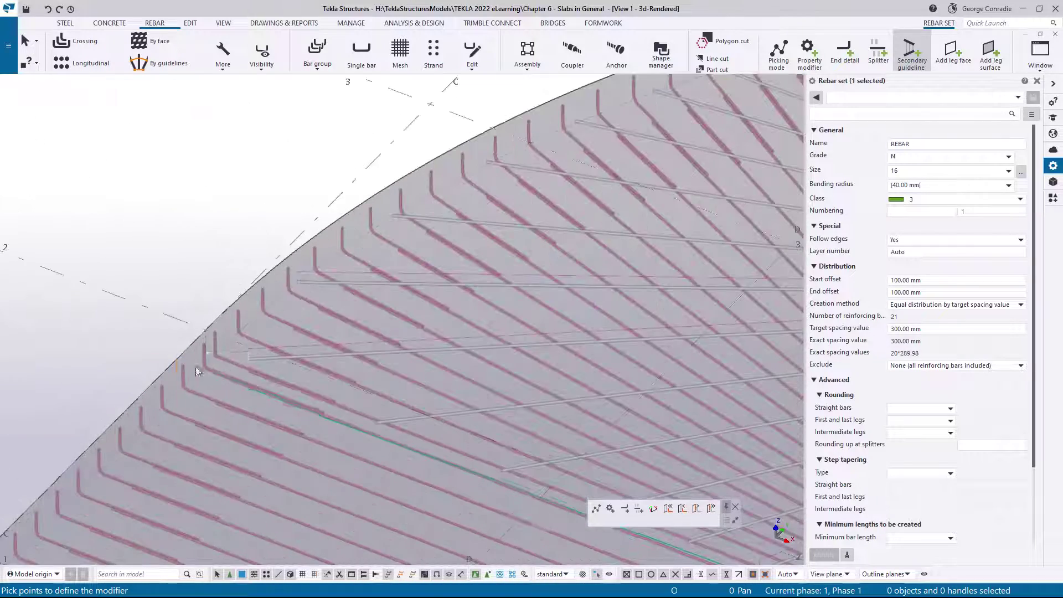
scroll(198, 371, up, 2)
scroll(214, 363, up, 1)
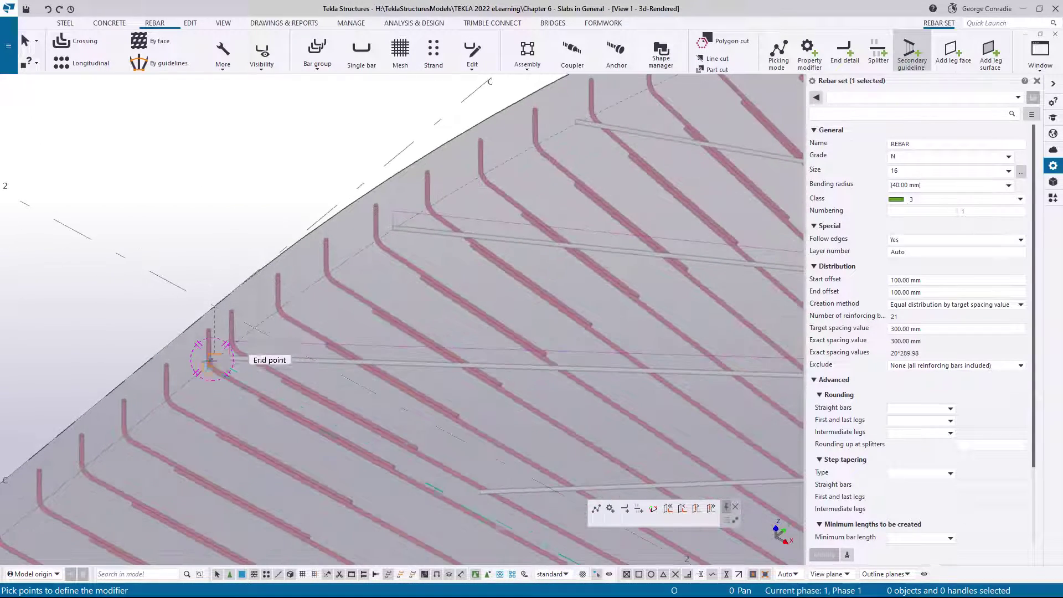
click(214, 360)
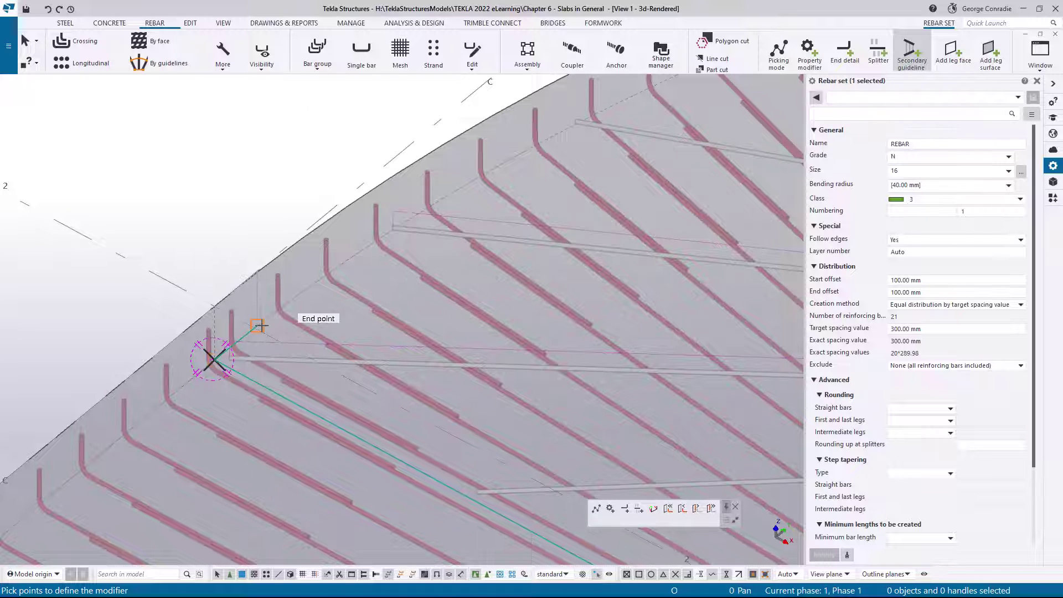
right_click(266, 320)
click(310, 329)
Examine the curved rebar set with its primary guideline and the secondary guidelines at both ends of the curve.
scroll(513, 334, down, 3)
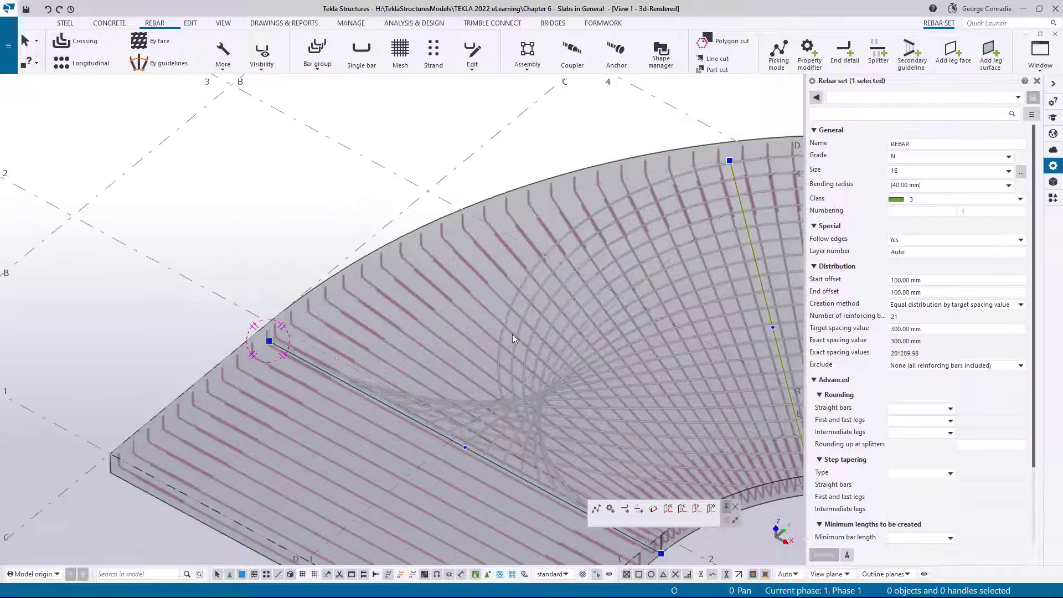
middle_drag(513, 334, 220, 315)
click(484, 323)
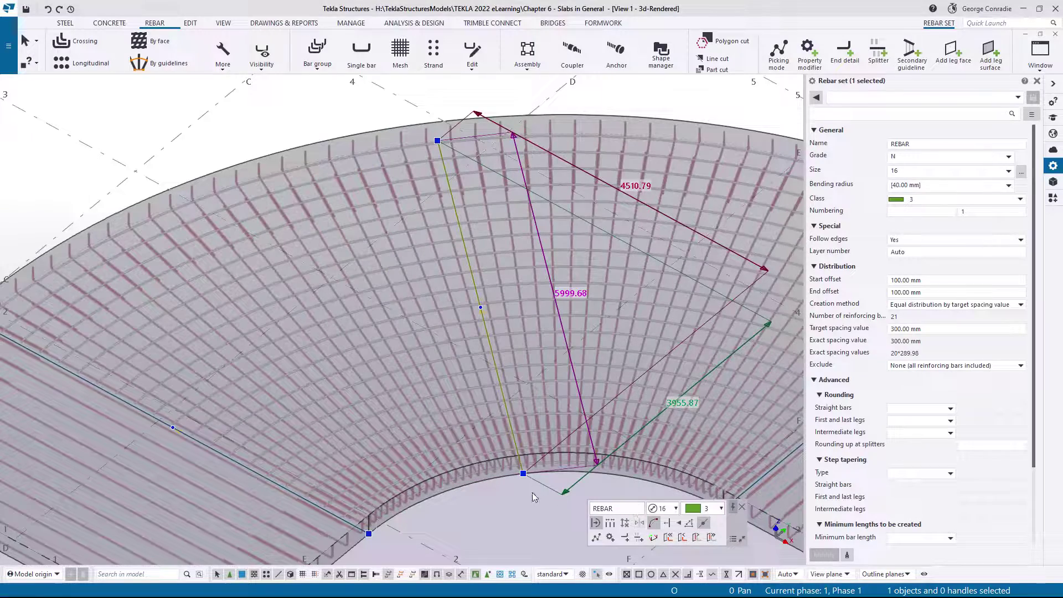
click(503, 501)
mouse_move(503, 497)
ctrl+middle_down()
mouse_move(560, 400)
mouse_move(395, 339)
mouse_move(463, 376)
mouse_move(608, 370)
mouse_move(504, 360)
mouse_move(555, 384)
mouse_move(499, 414)
ctrl+middle_up()
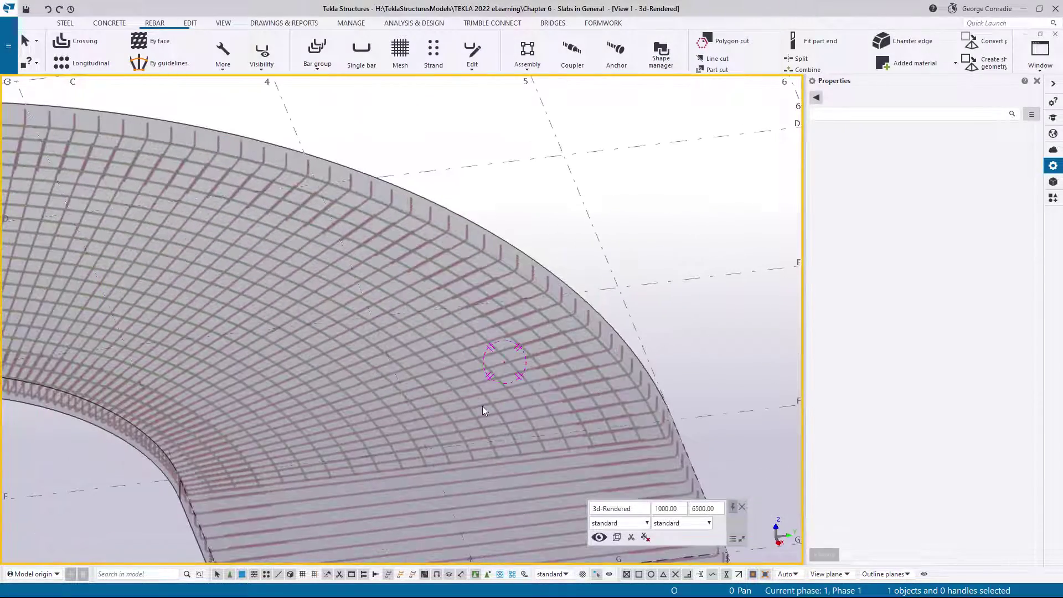
click(496, 408)
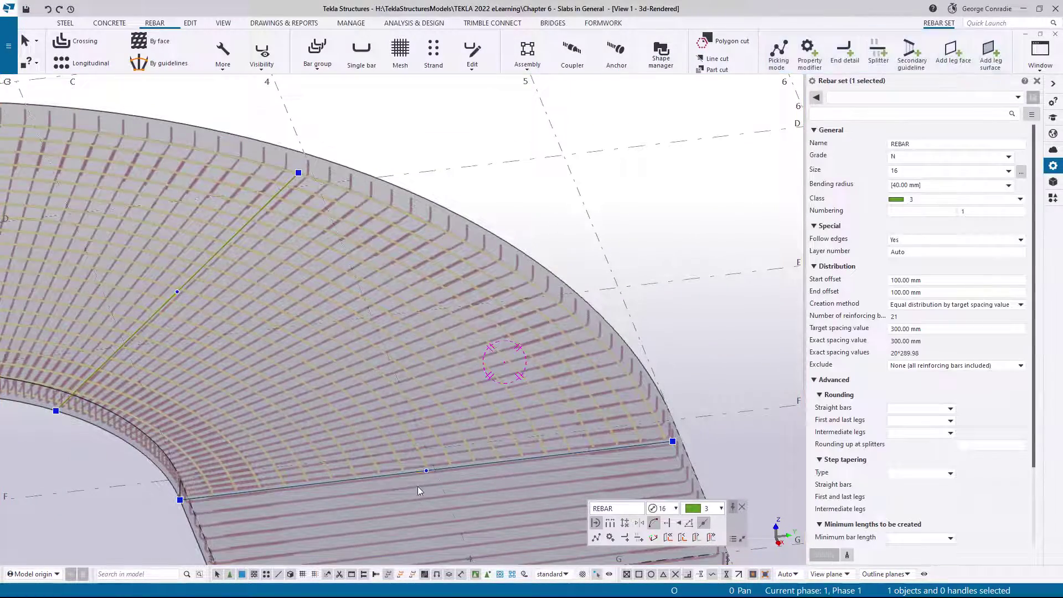
ctrl+middle_drag(417, 488, 559, 498)
scroll(395, 479, up, 1)
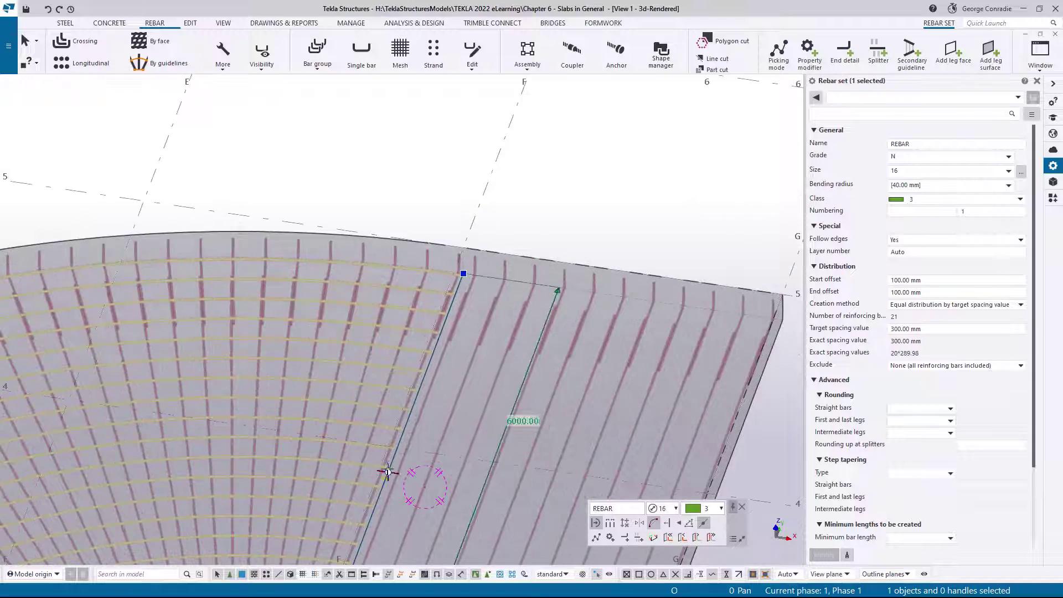
middle_drag(191, 433, 638, 264)
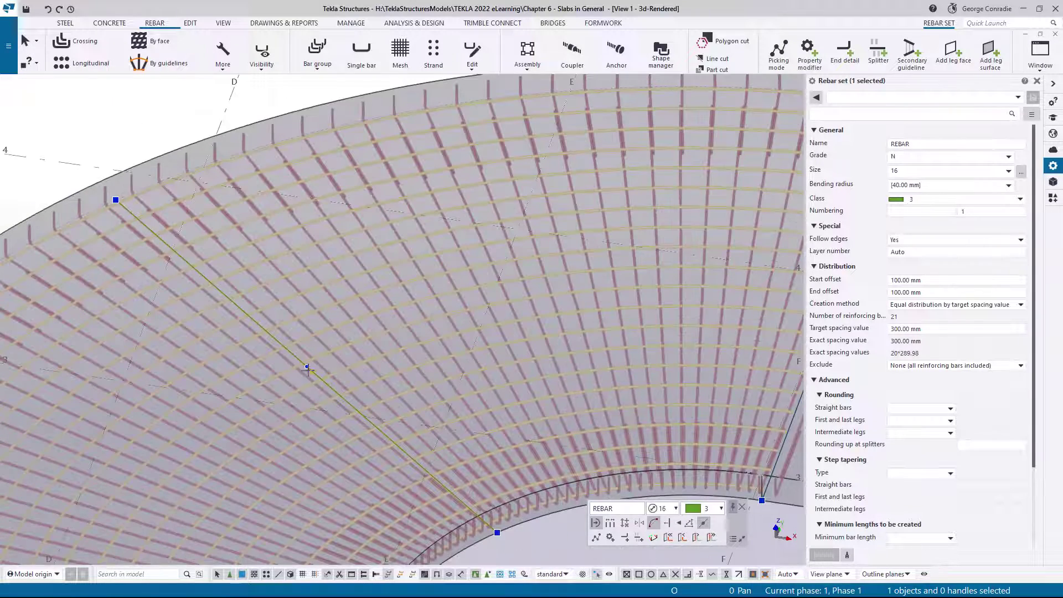
ctrl+middle_drag(285, 337, 387, 320)
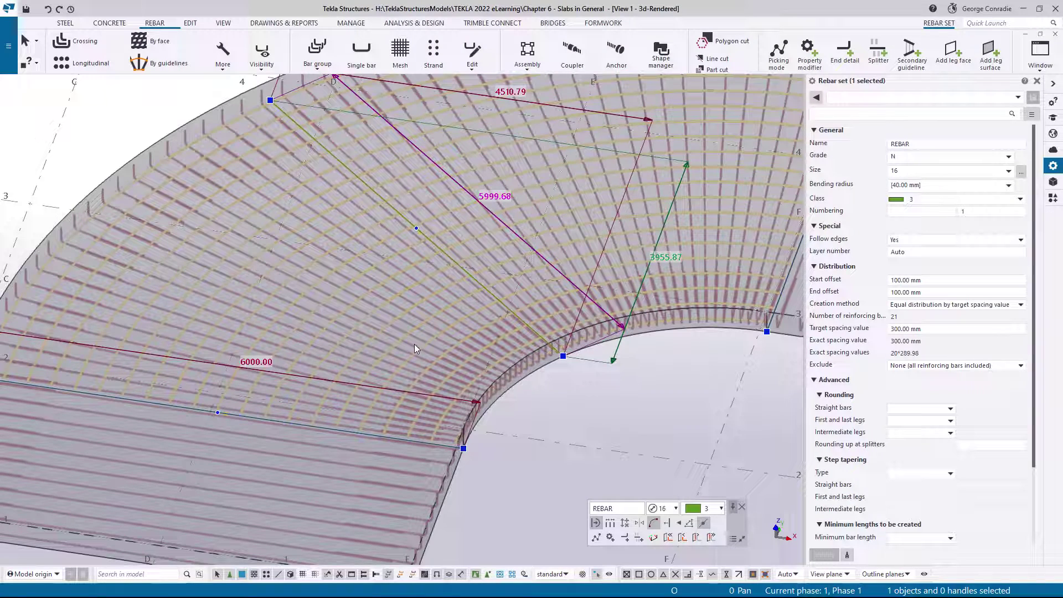
ctrl+middle_drag(471, 324, 374, 337)
scroll(558, 301, down, 2)
middle_drag(553, 304, 395, 349)
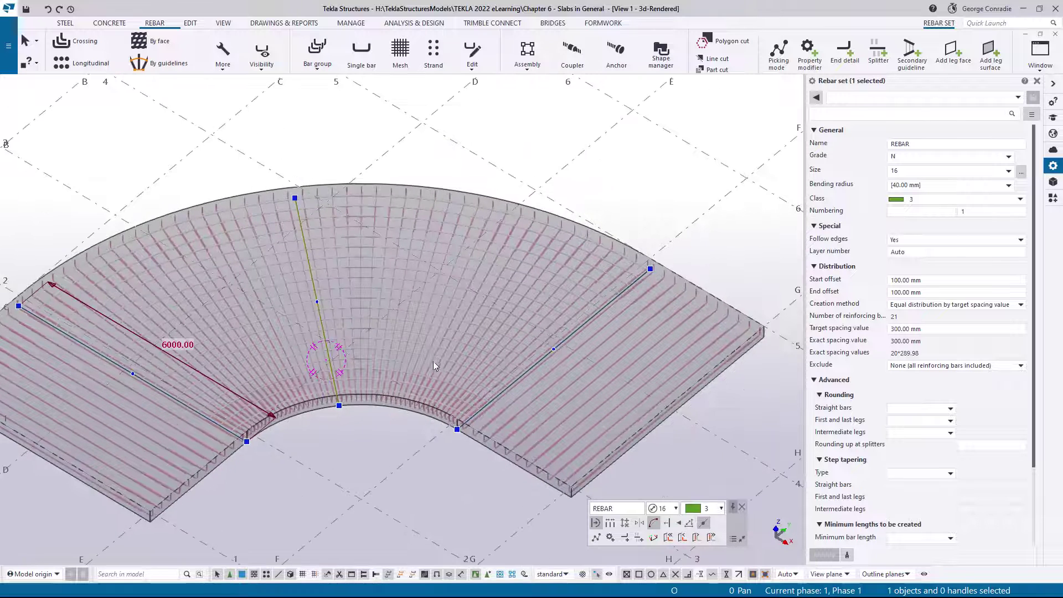
mouse_move(303, 204)
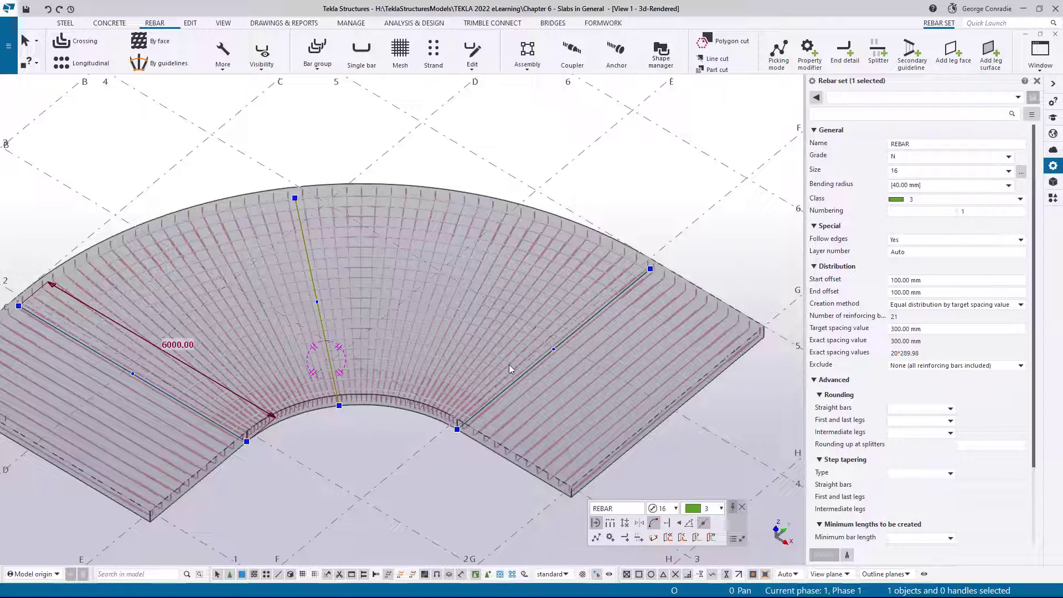
click(365, 457)
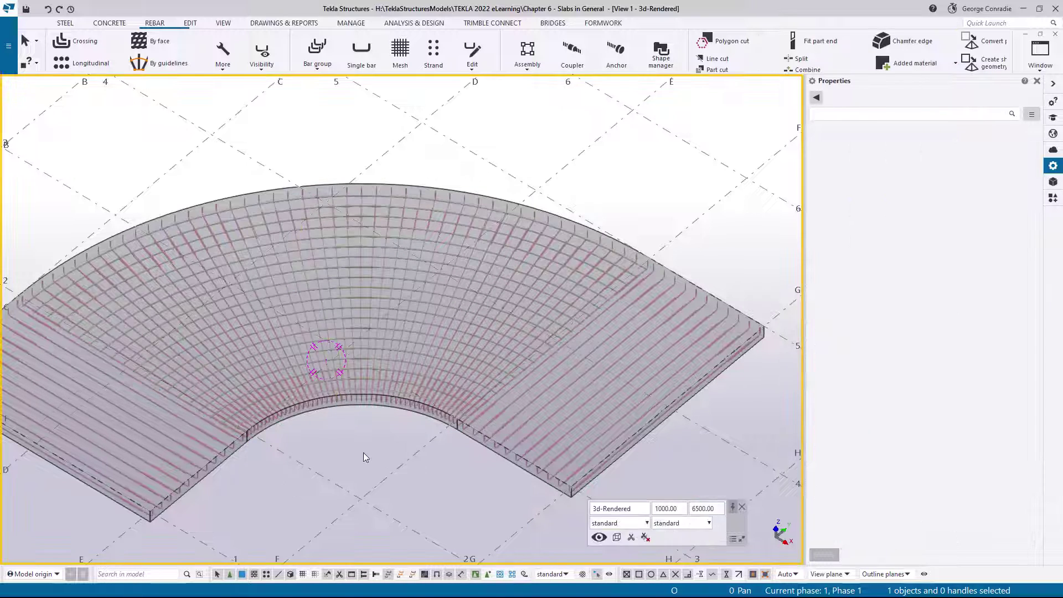
Switch the model view to plan view, focused on the straight slab section between grids 1 and 2.
middle_drag(364, 456, 434, 419)
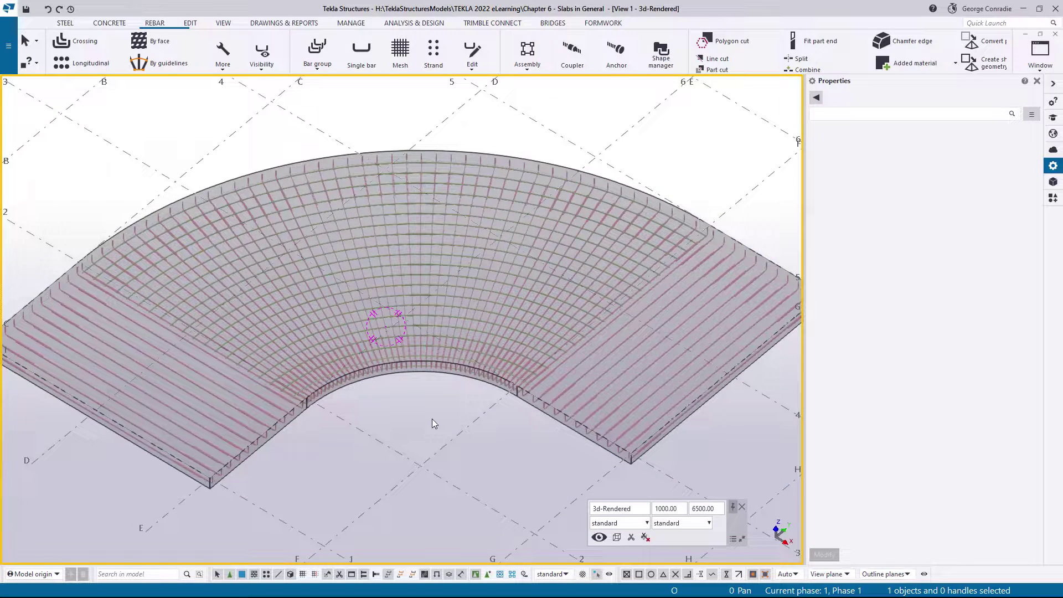
key(ctrl+p)
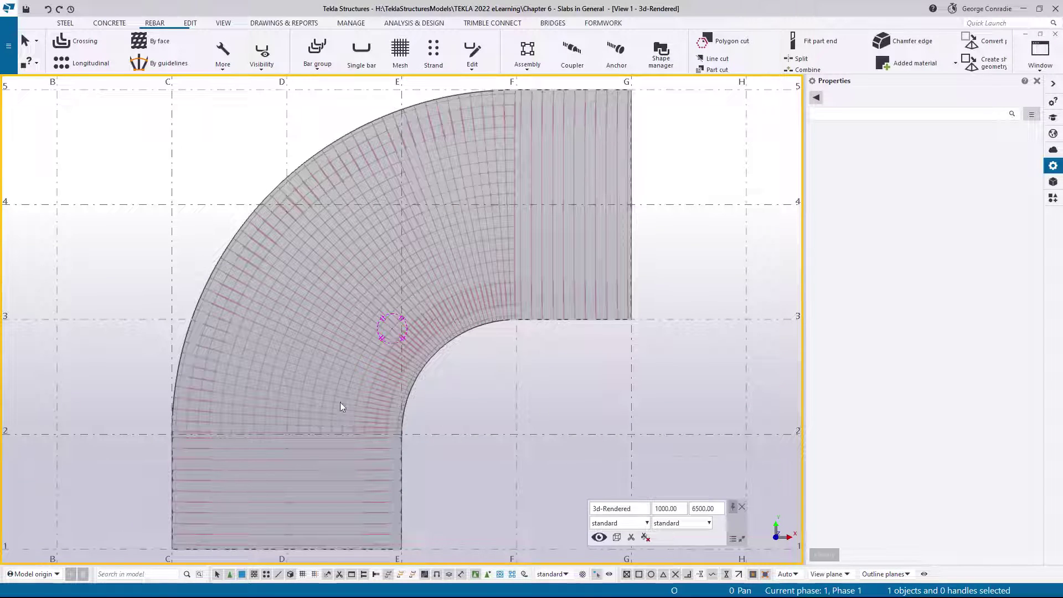
scroll(394, 377, up, 5)
scroll(413, 380, down, 3)
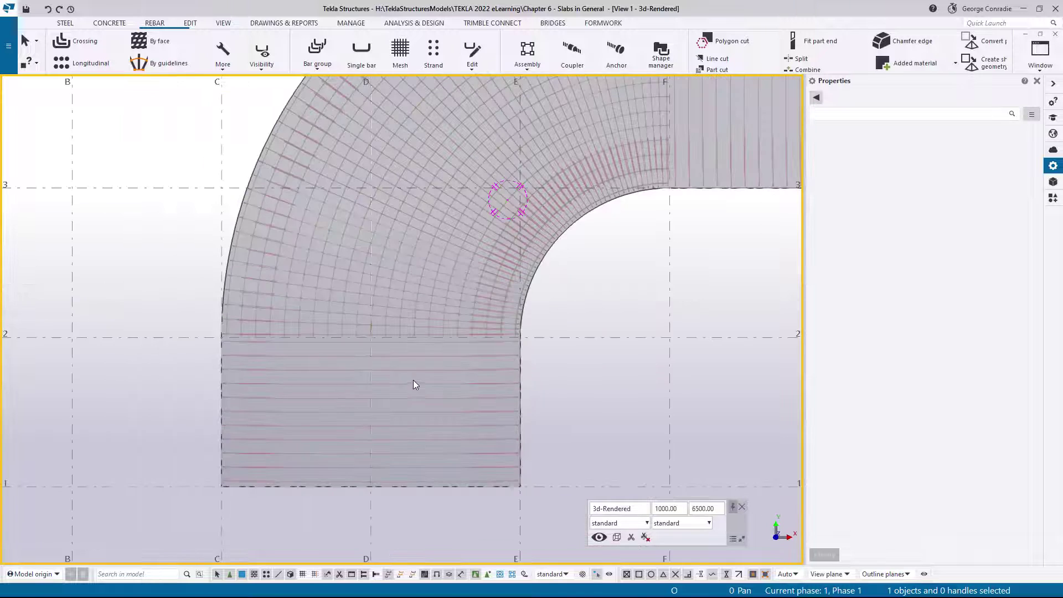
middle_drag(413, 379, 302, 443)
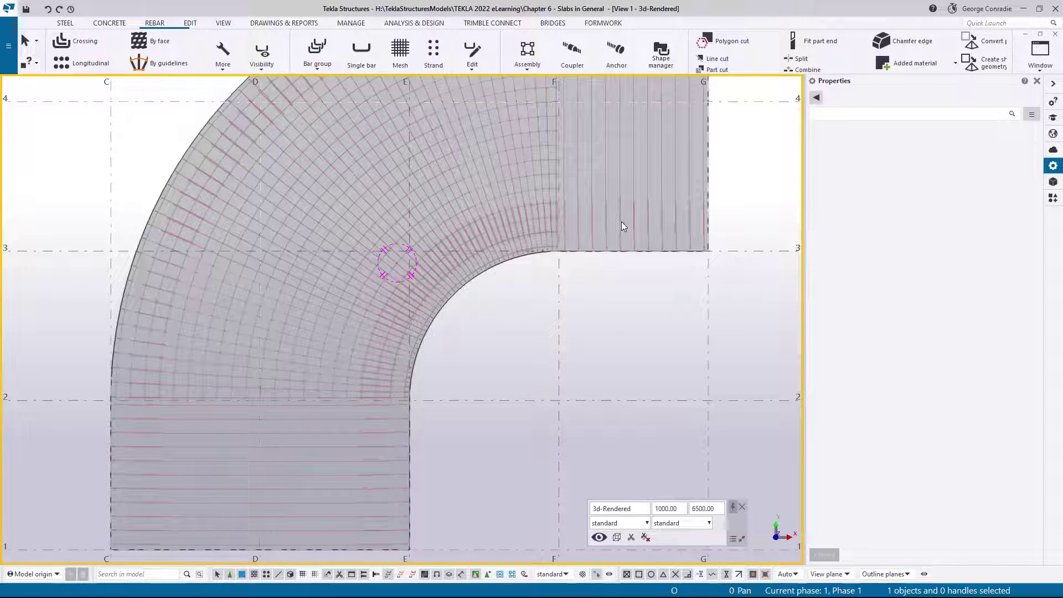
middle_drag(566, 291, 655, 204)
scroll(347, 442, up, 2)
middle_drag(359, 436, 410, 392)
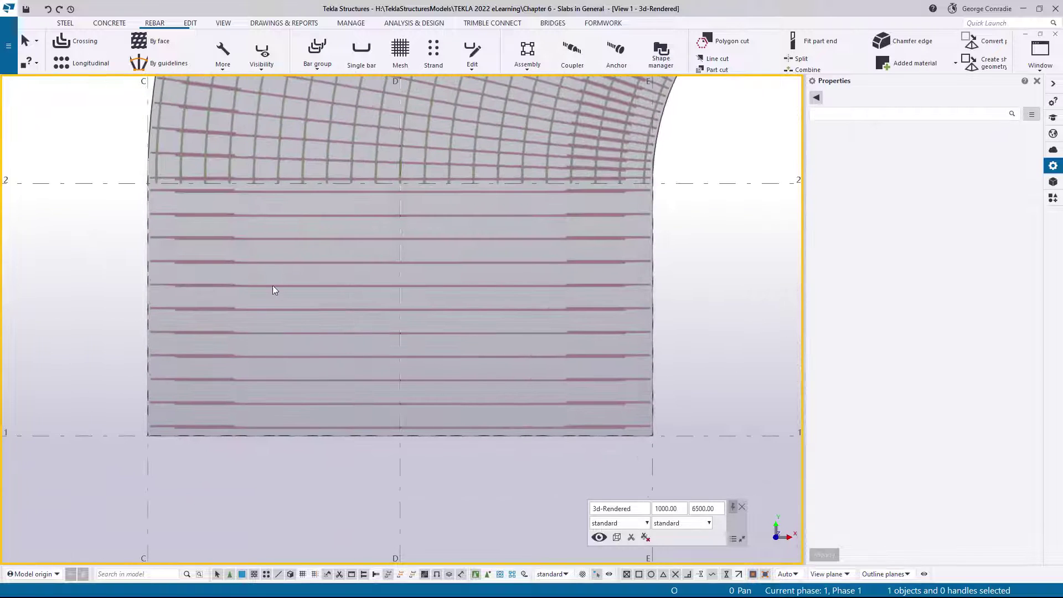
Create a rebar set by face over the 6000 x 3000 mm straight slab section from C/1 to E/2, with bars perpendicular to the existing ones.
click(159, 45)
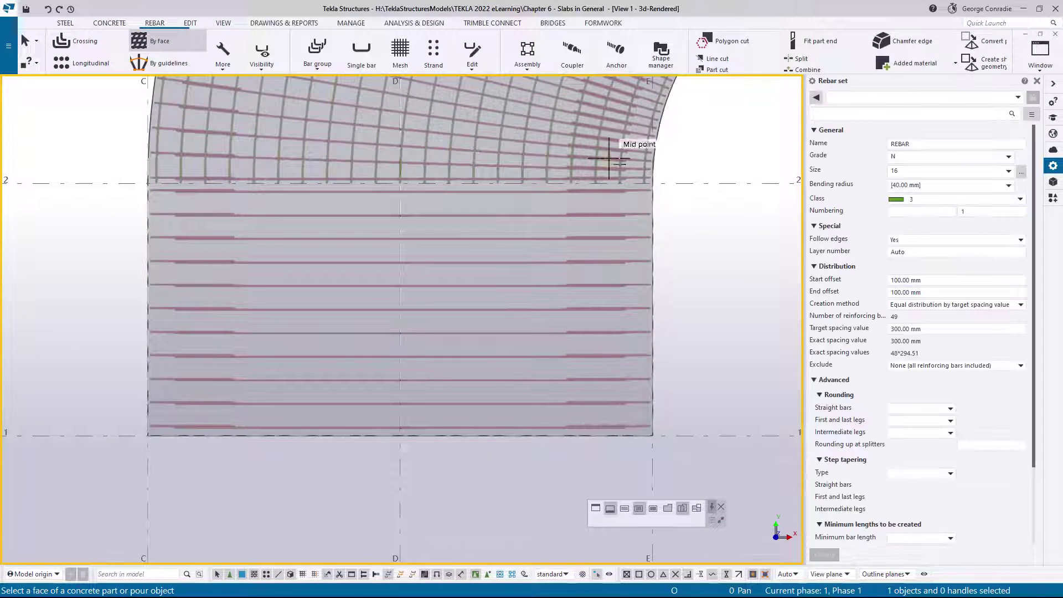
click(612, 512)
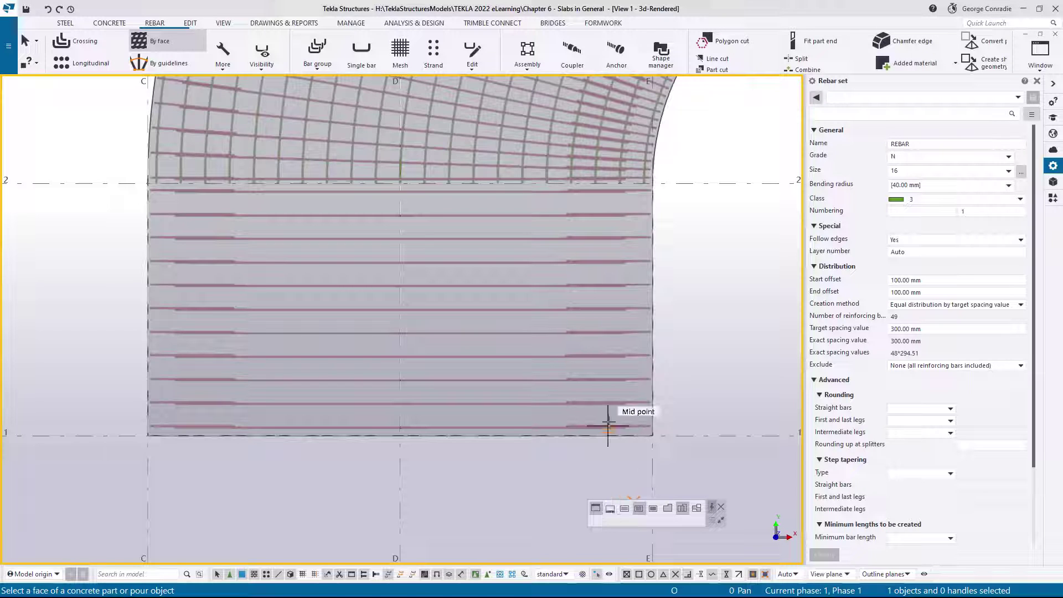
click(610, 509)
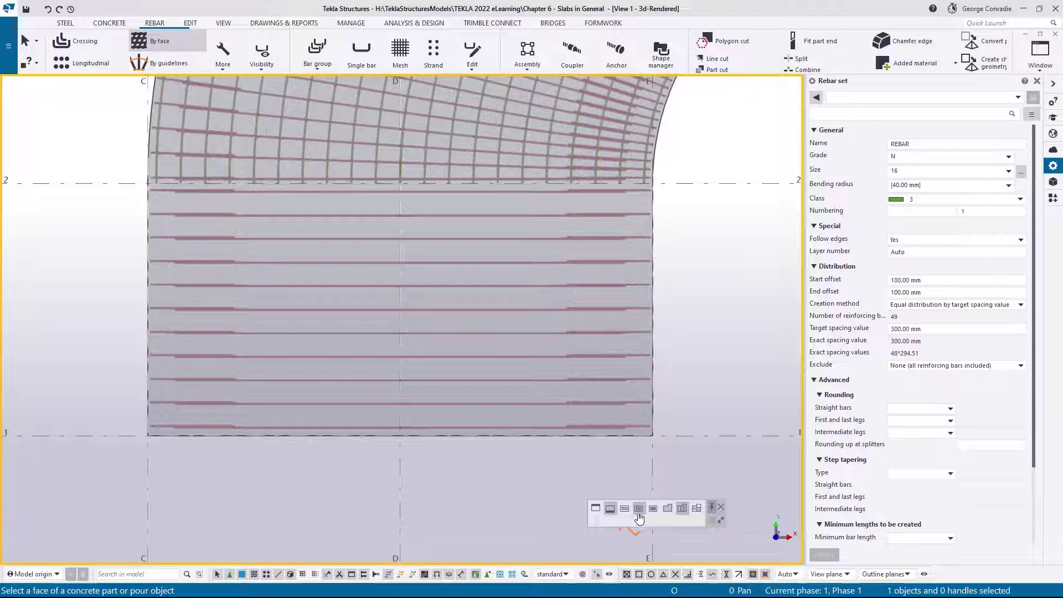
click(683, 513)
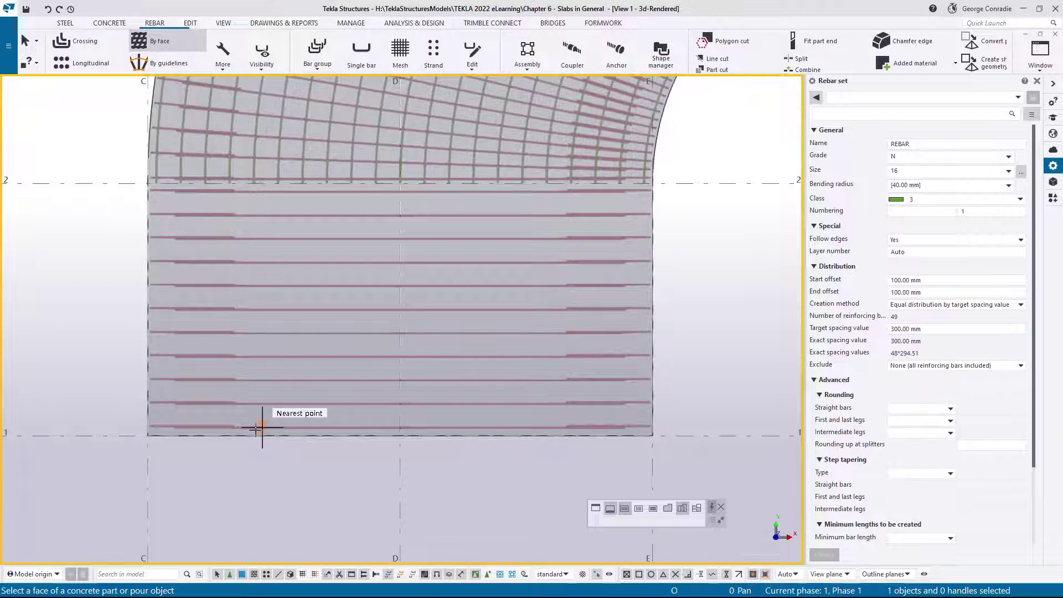
scroll(143, 450, up, 4)
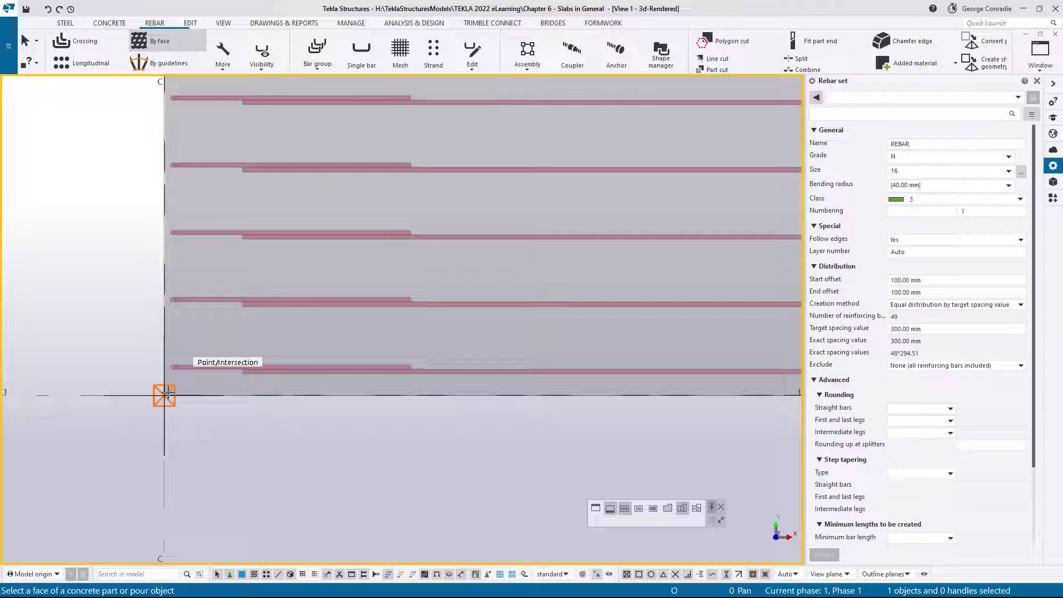
click(164, 395)
scroll(196, 416, down, 2)
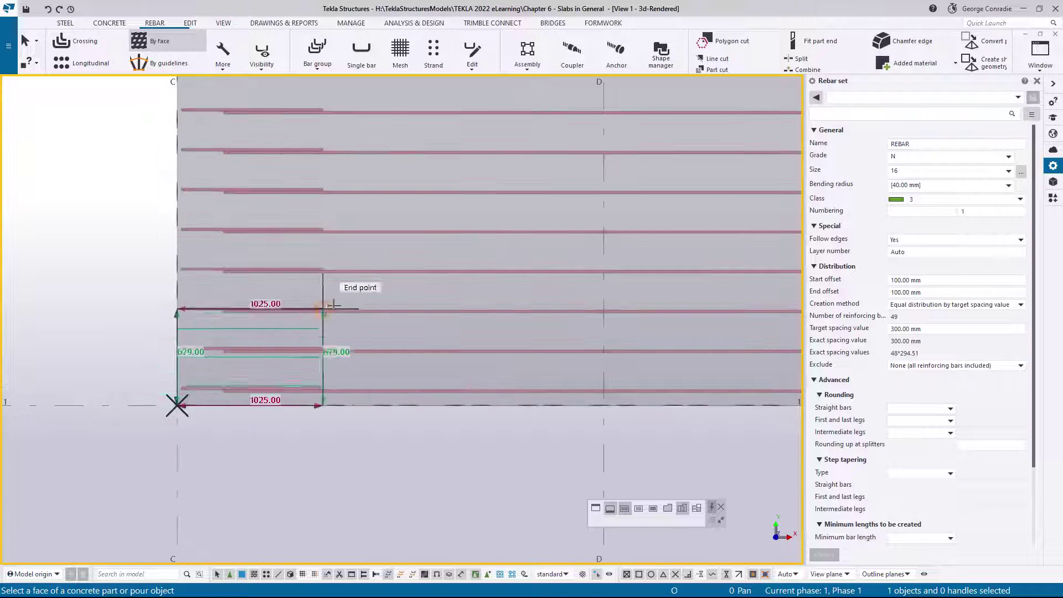
scroll(398, 261, down, 2)
middle_drag(501, 238, 346, 275)
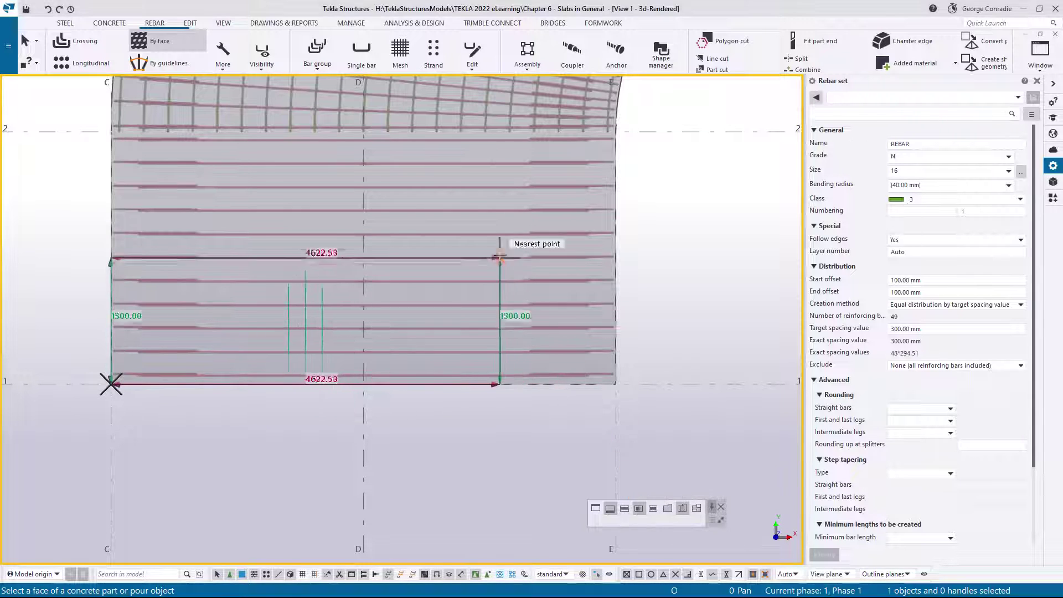
scroll(500, 256, up, 3)
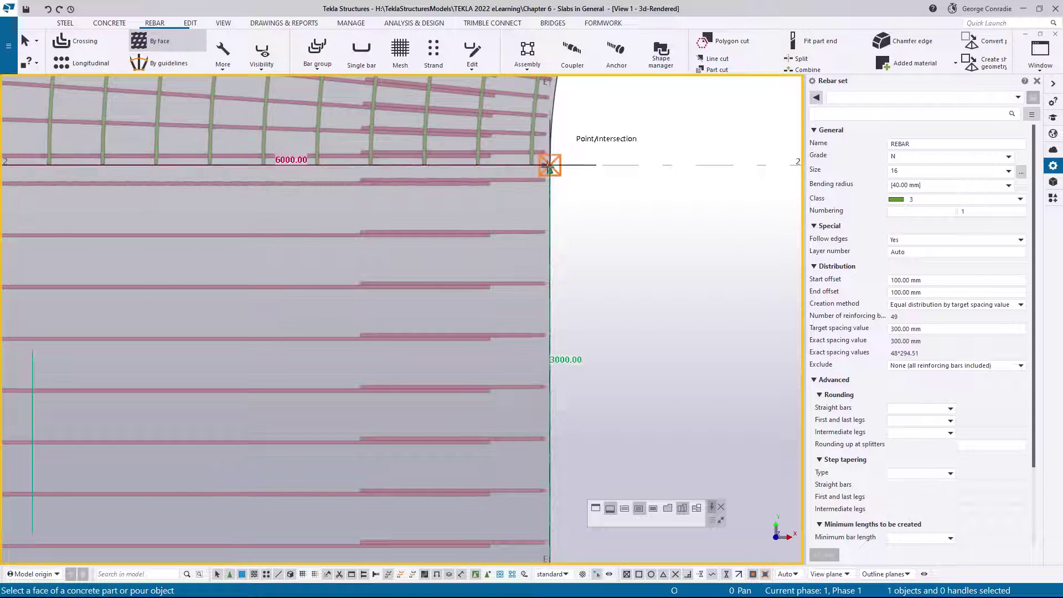
click(548, 166)
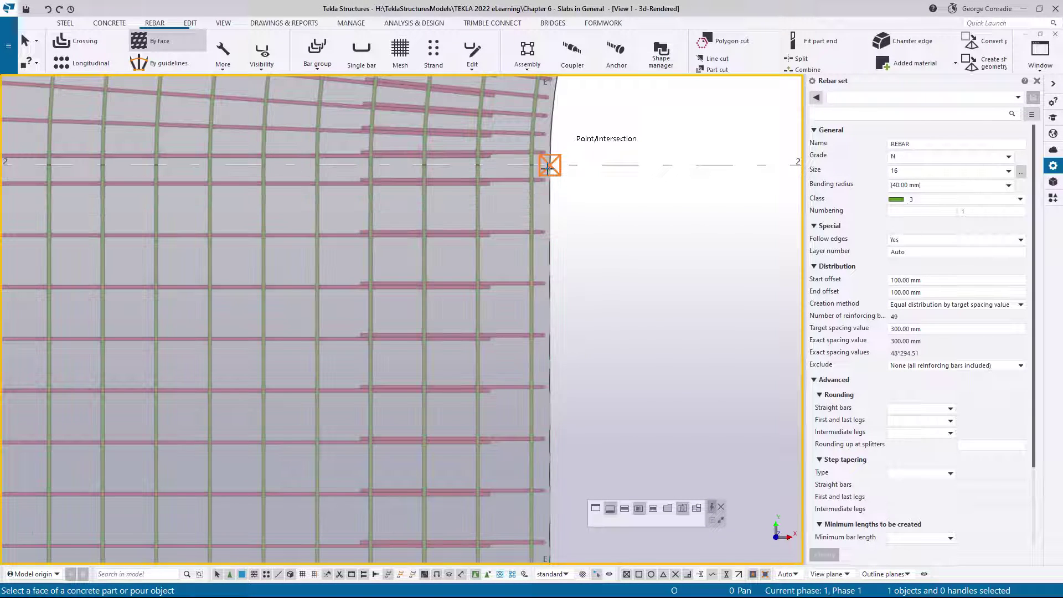
End the rebar set command and examine the bars along the slab's inner edge in 3D, from the grid 2 section to the other straight section.
scroll(450, 245, down, 1)
right_click(449, 245)
click(469, 251)
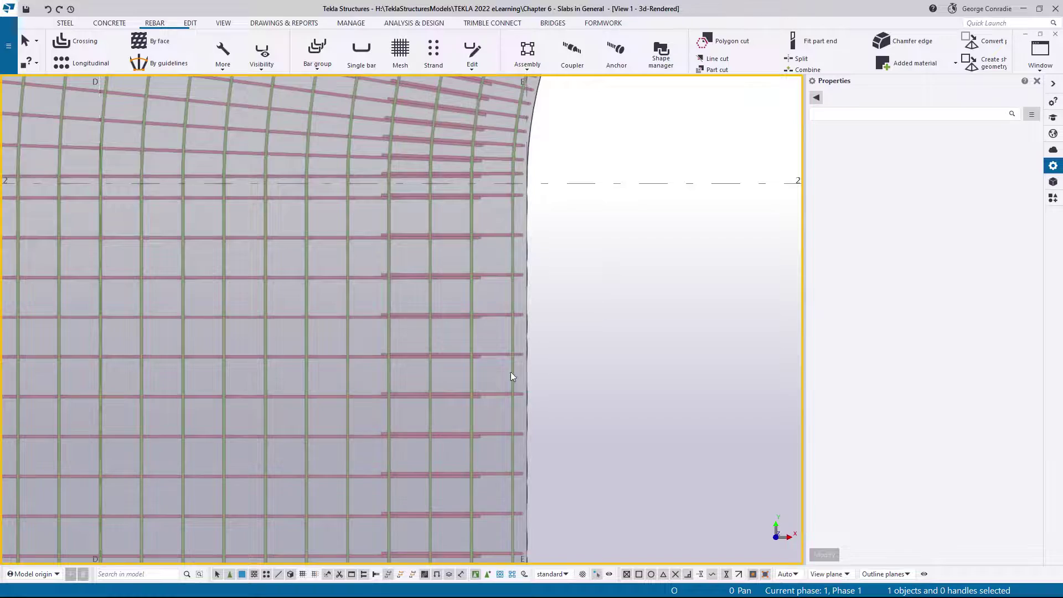
ctrl+middle_drag(511, 371, 454, 222)
scroll(578, 346, up, 2)
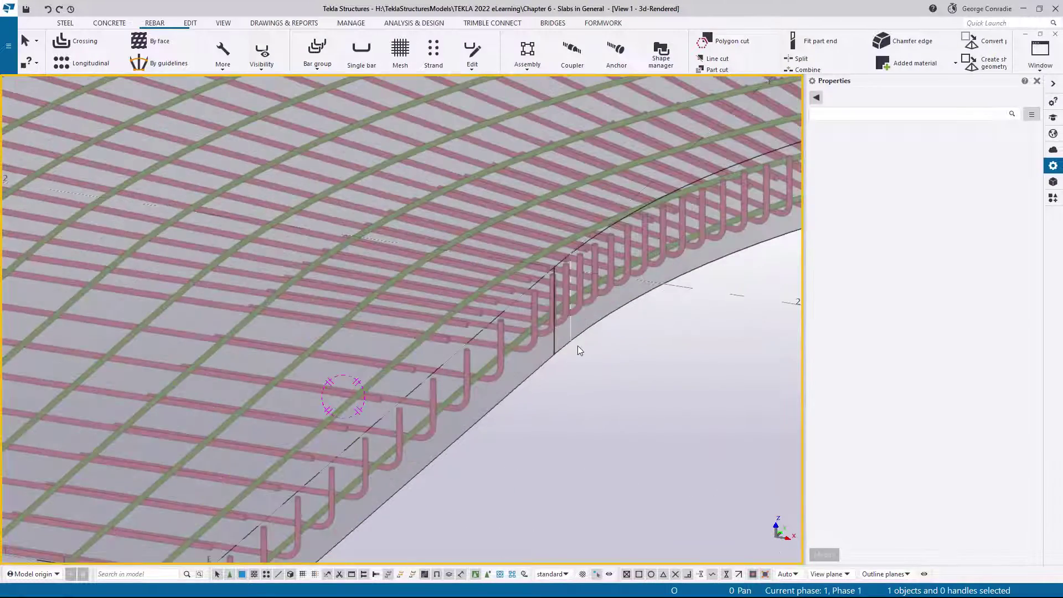
ctrl+middle_drag(526, 342, 494, 339)
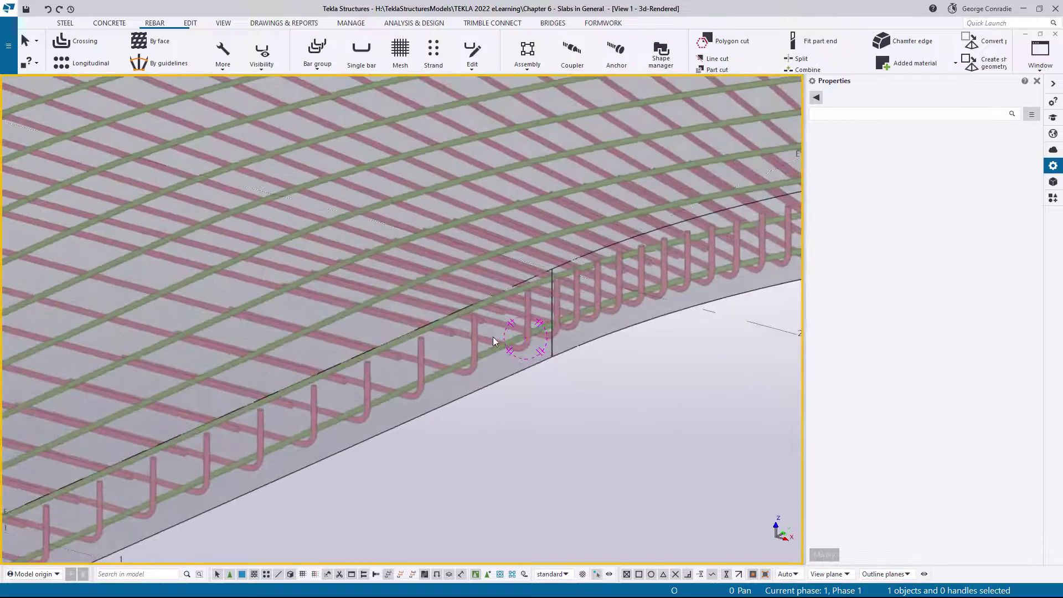
ctrl+middle_drag(630, 315, 529, 311)
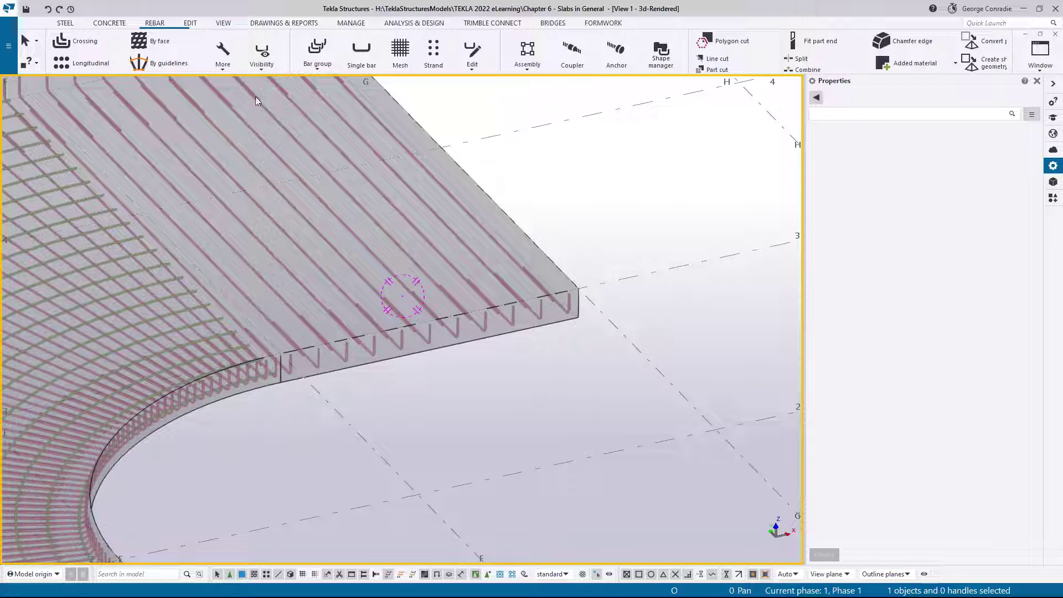
Start a rebar set from picked points, defining the bar shape along the bottom edge on grid 3, from the inner curve's end to grid G.
click(222, 56)
click(229, 84)
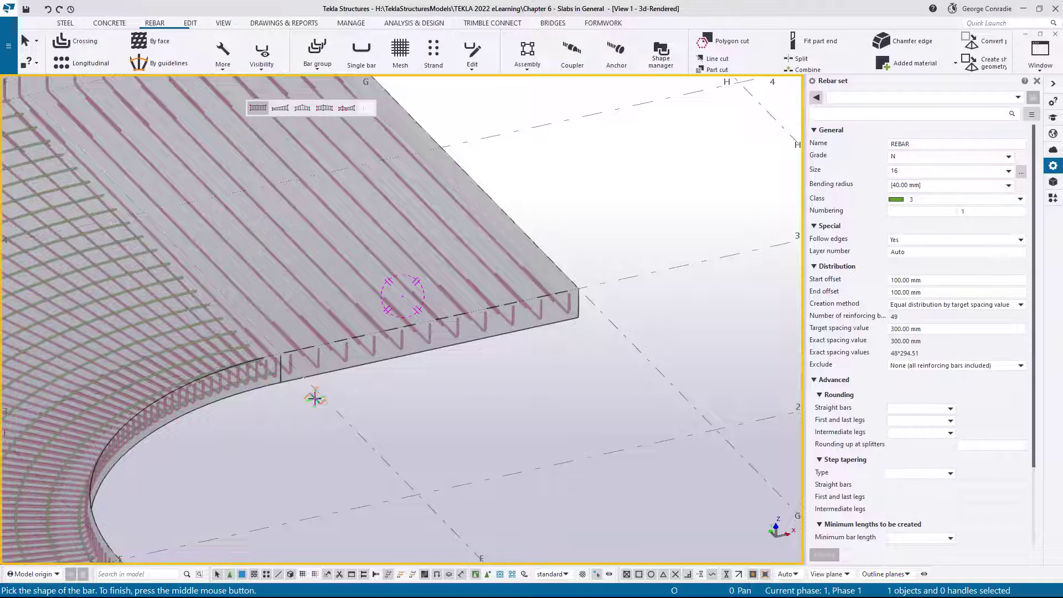
scroll(315, 394, up, 3)
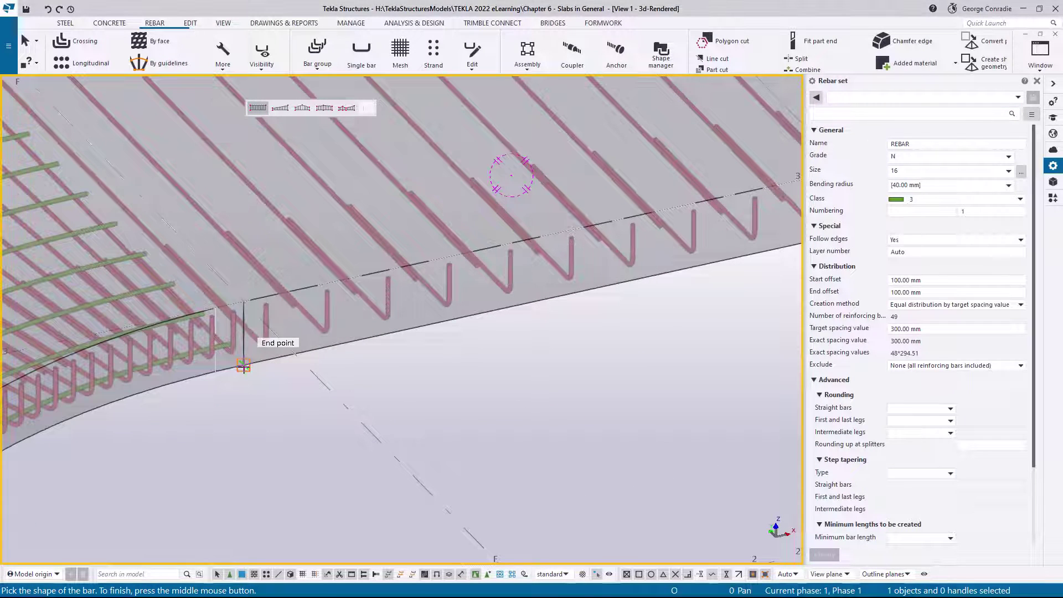
click(243, 366)
middle_drag(497, 346, 123, 401)
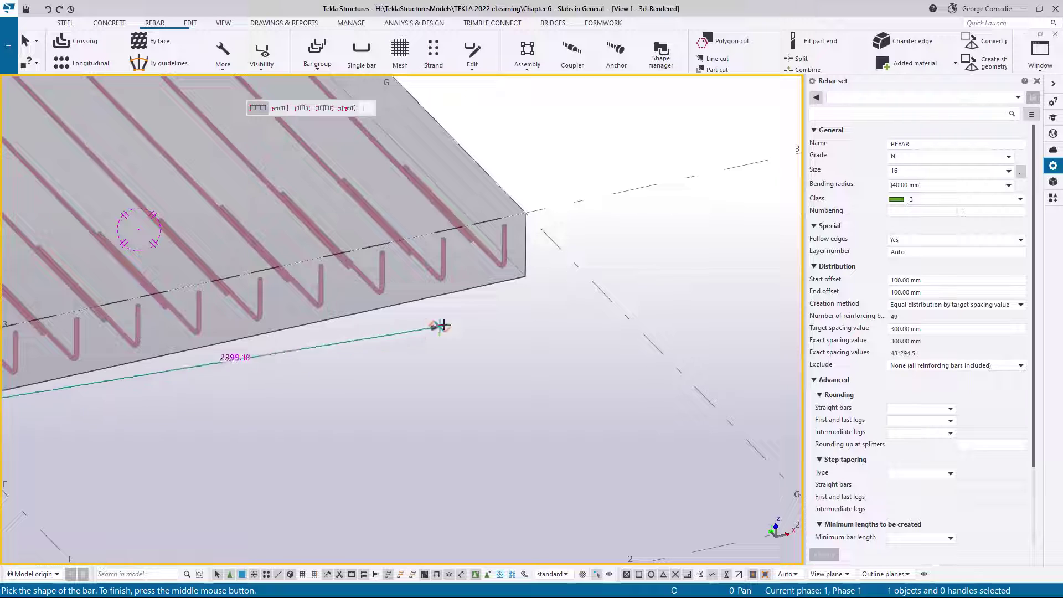
click(525, 276)
middle_click(526, 277)
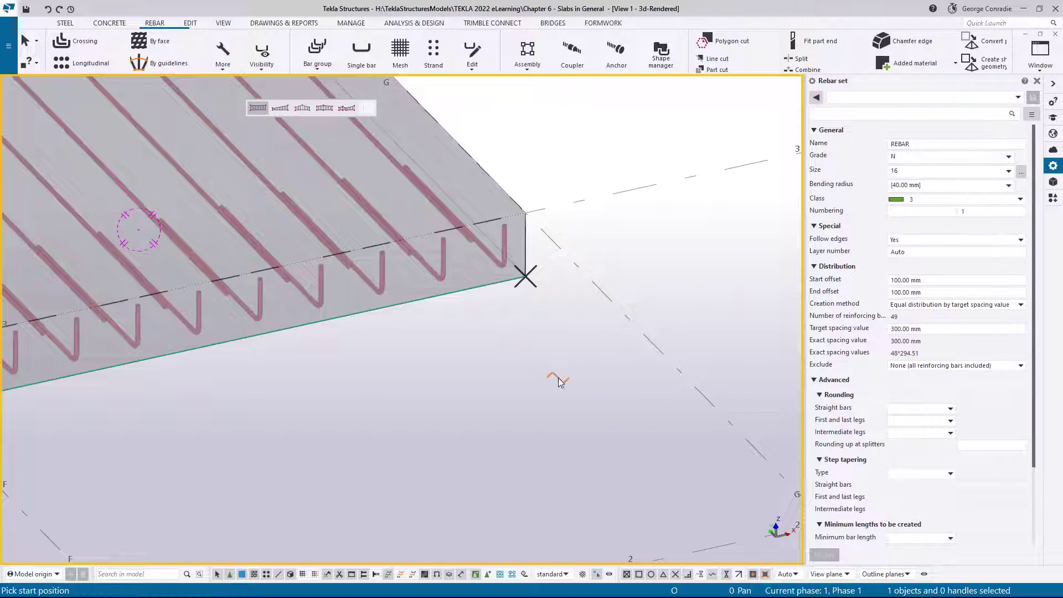
Distribute the bars along the slab's bottom edge on grid G, from grid 3 to grid 5, and end the command.
scroll(559, 382, down, 3)
ctrl+middle_drag(510, 342, 360, 349)
middle_drag(543, 363, 288, 460)
scroll(270, 462, up, 3)
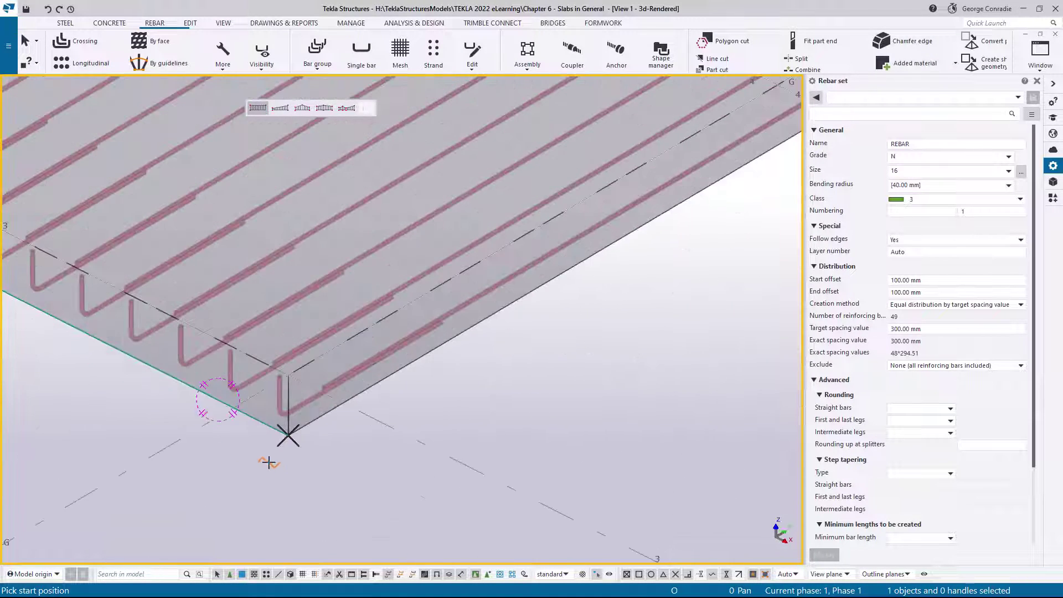
click(289, 436)
middle_drag(778, 218, 422, 387)
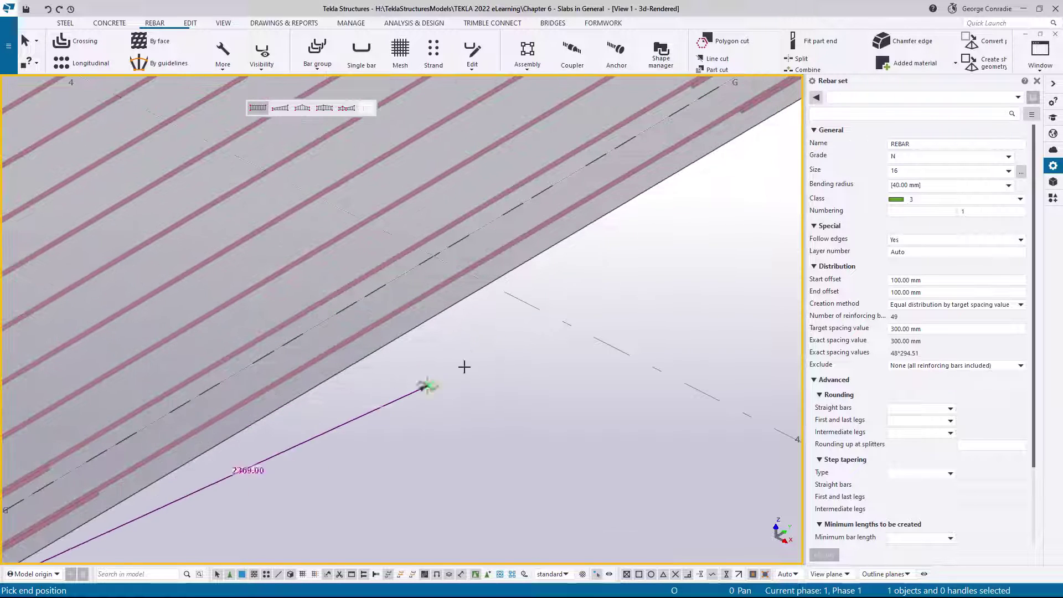
middle_drag(725, 222, 421, 406)
click(595, 221)
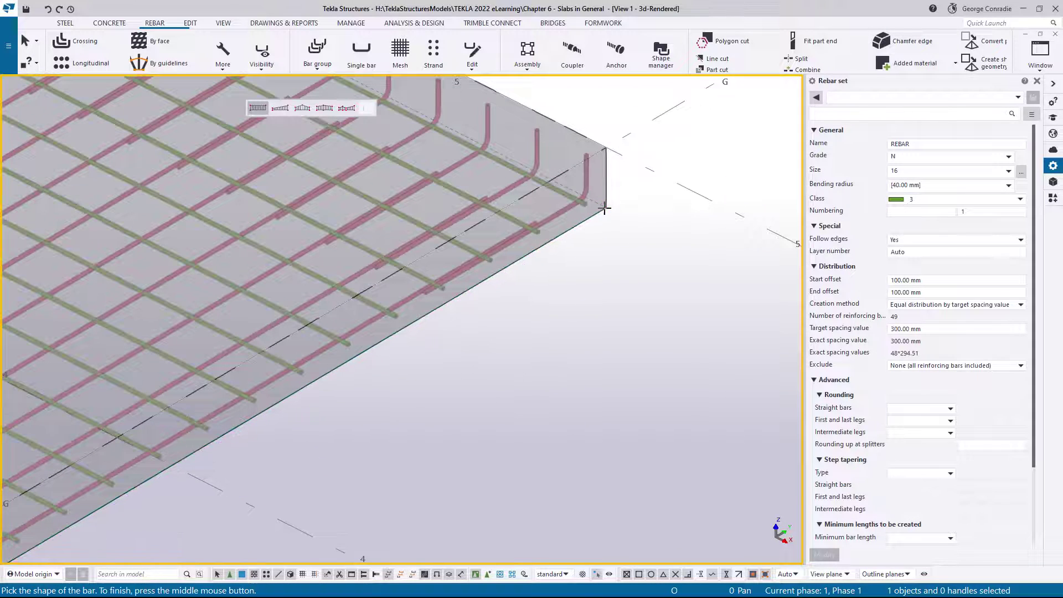
right_click(588, 271)
click(609, 278)
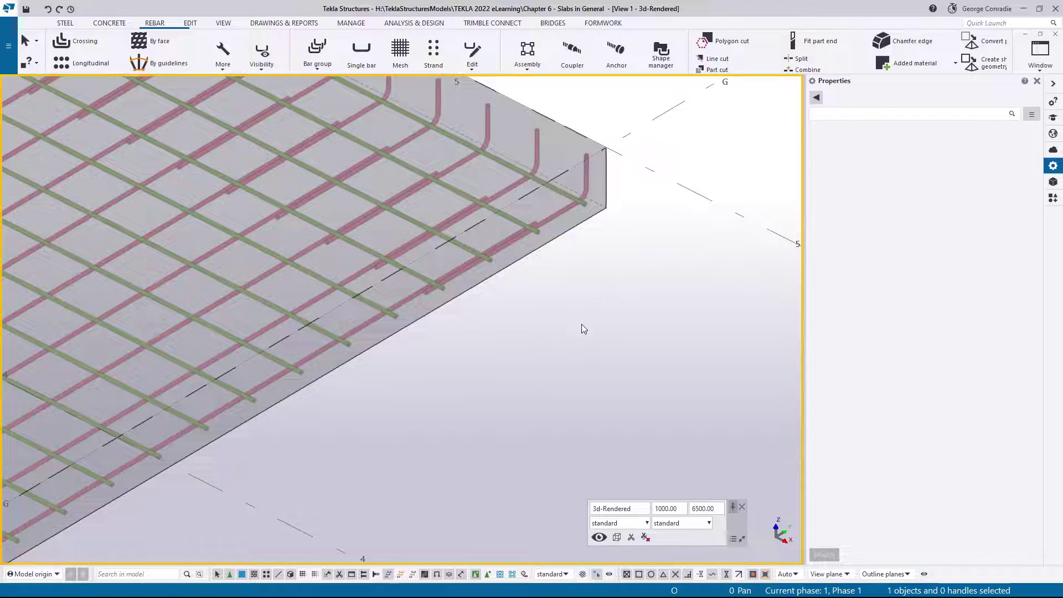
Select the rebar set in the straight section ending at grid G and hide the rebar set guidelines.
scroll(583, 324, down, 4)
middle_drag(370, 340, 592, 319)
scroll(528, 332, down, 2)
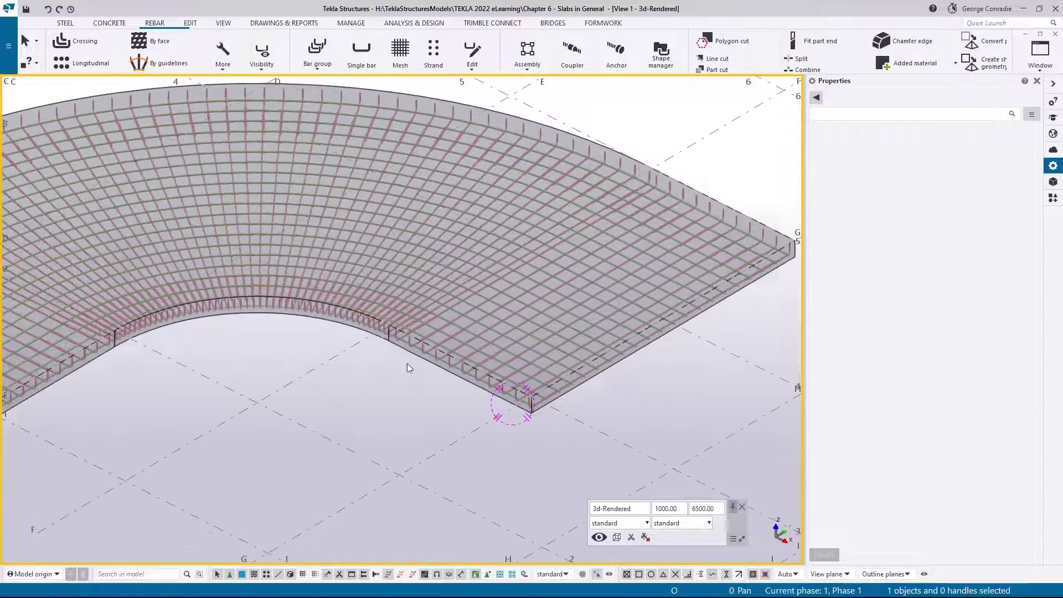
middle_drag(393, 368, 494, 336)
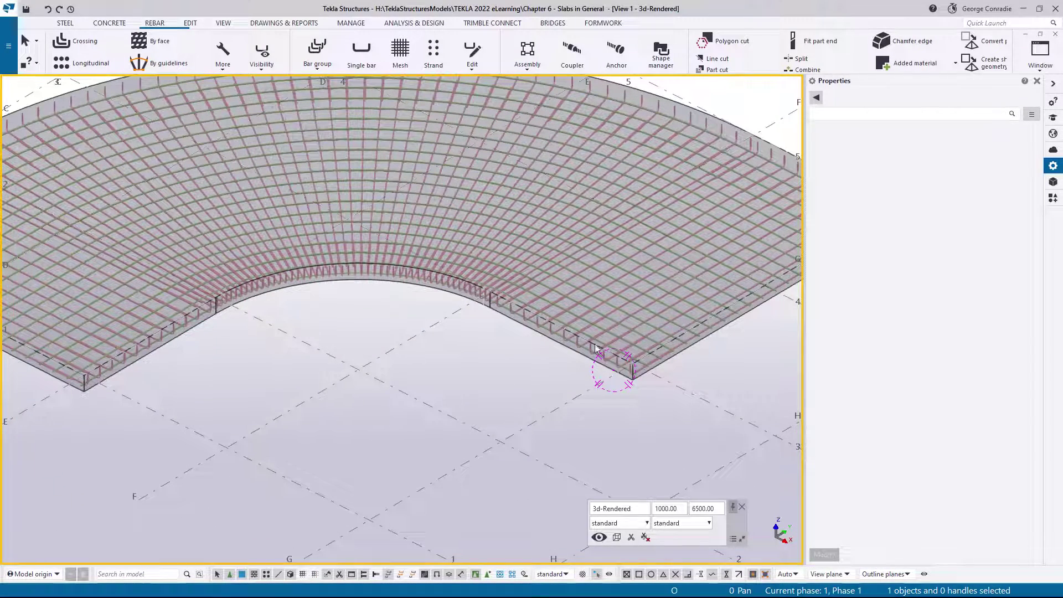
middle_drag(420, 352, 401, 365)
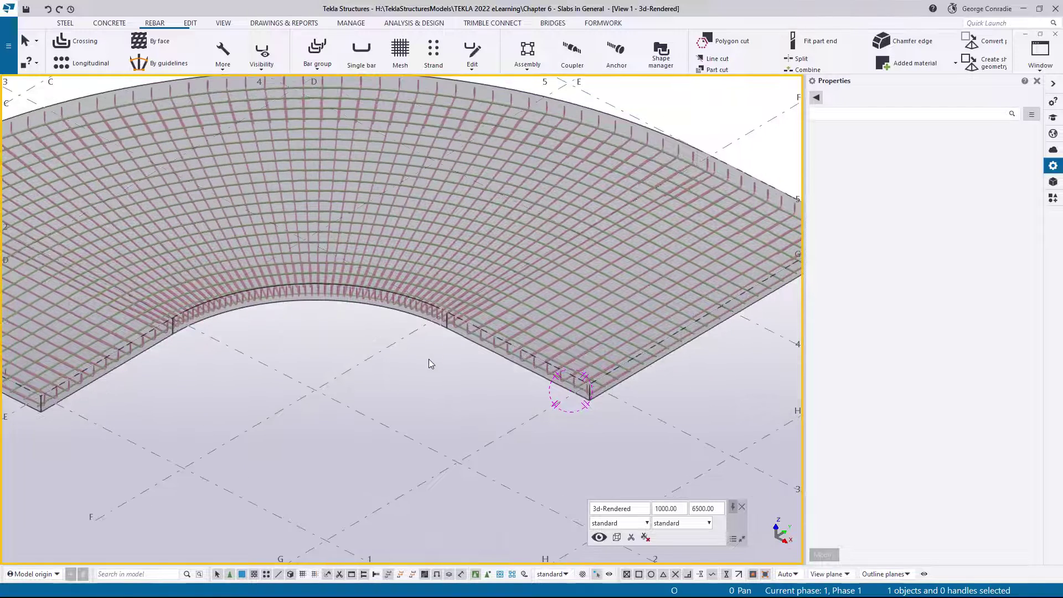
scroll(609, 367, up, 5)
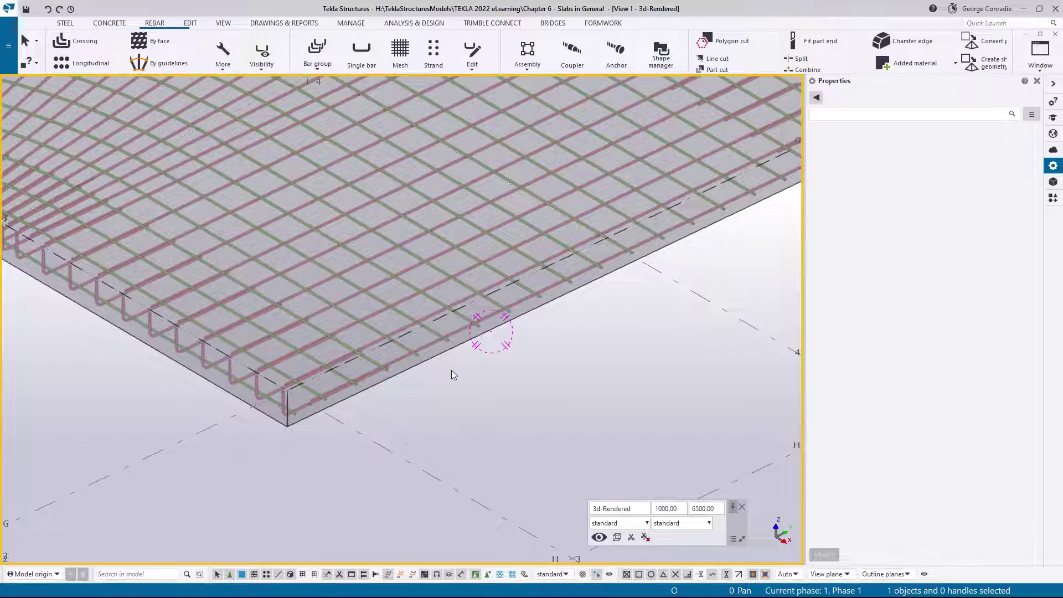
click(433, 331)
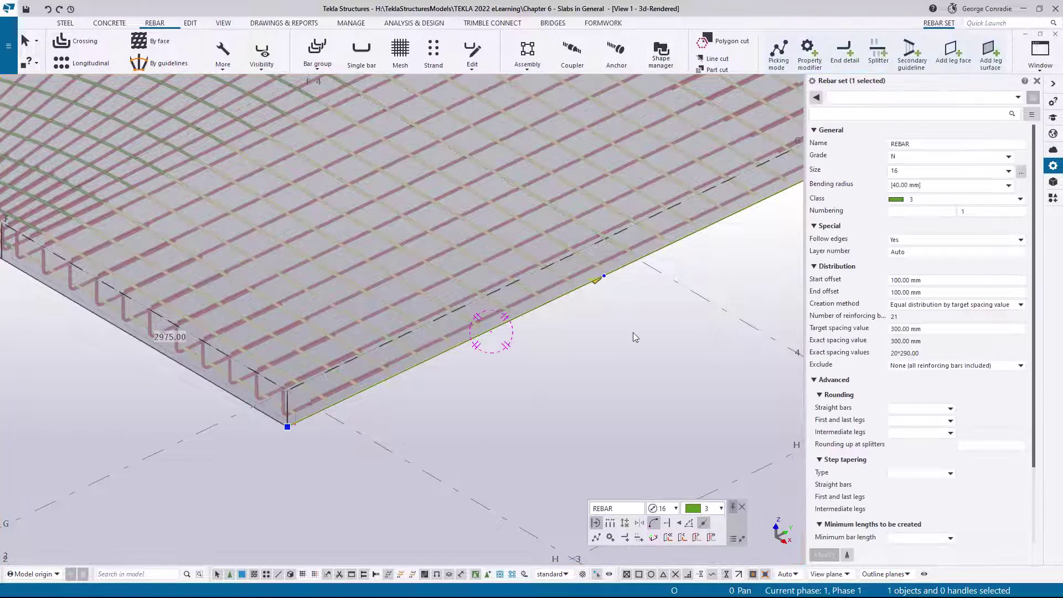
click(263, 58)
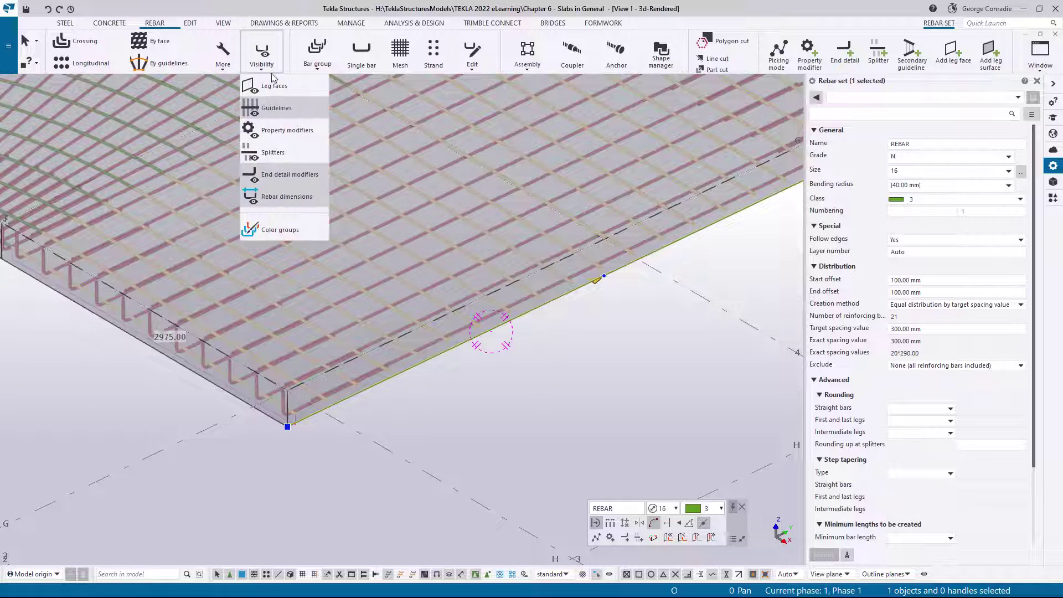
click(273, 110)
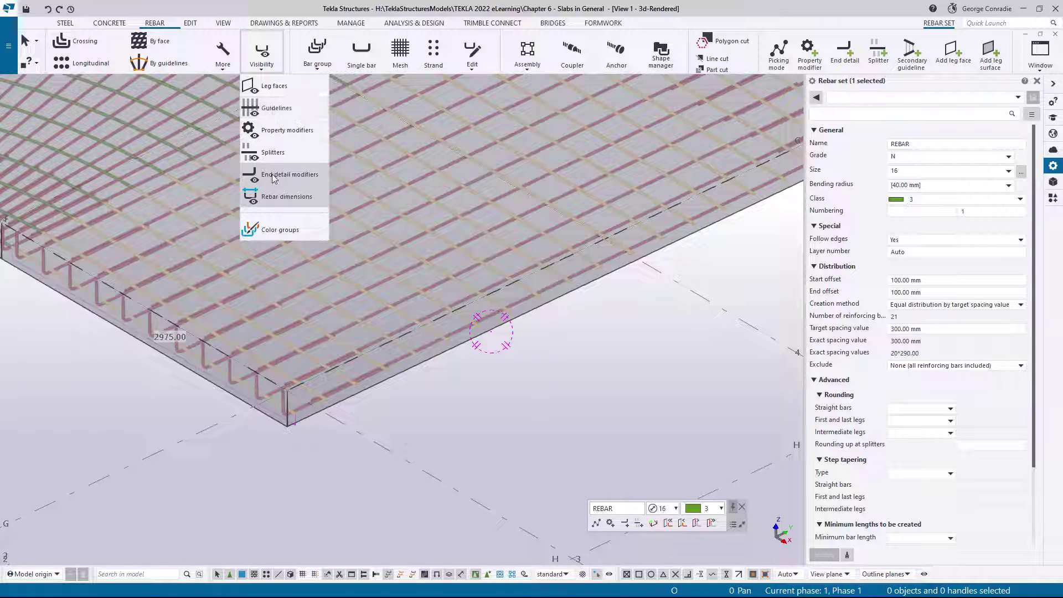
click(501, 335)
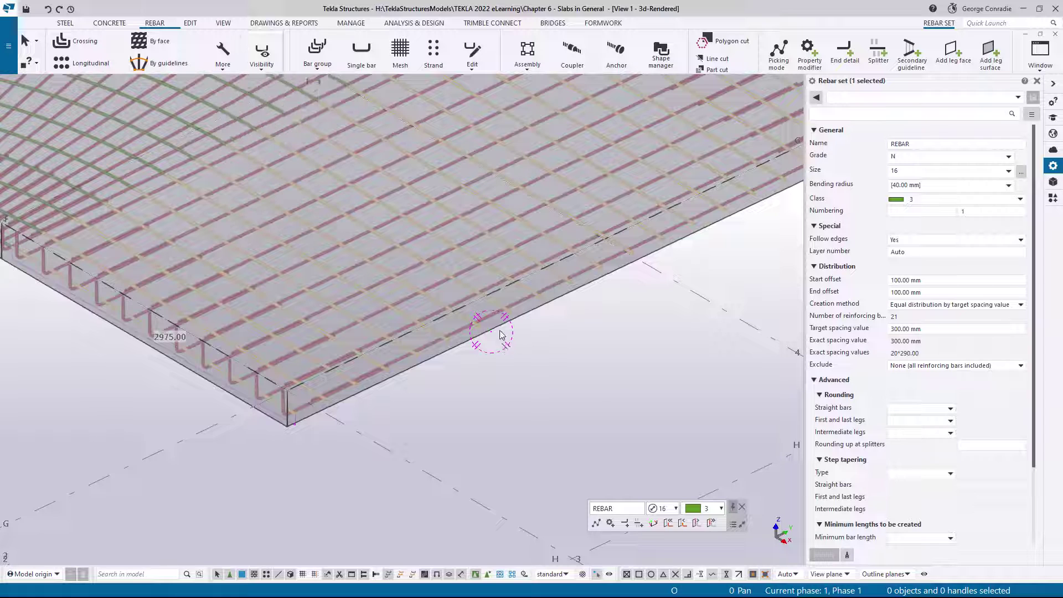
Add an end detail modifier with standard 90-degree hooks along the slab's bottom end edge on grid G, picking the whole edge, and end the command.
click(844, 53)
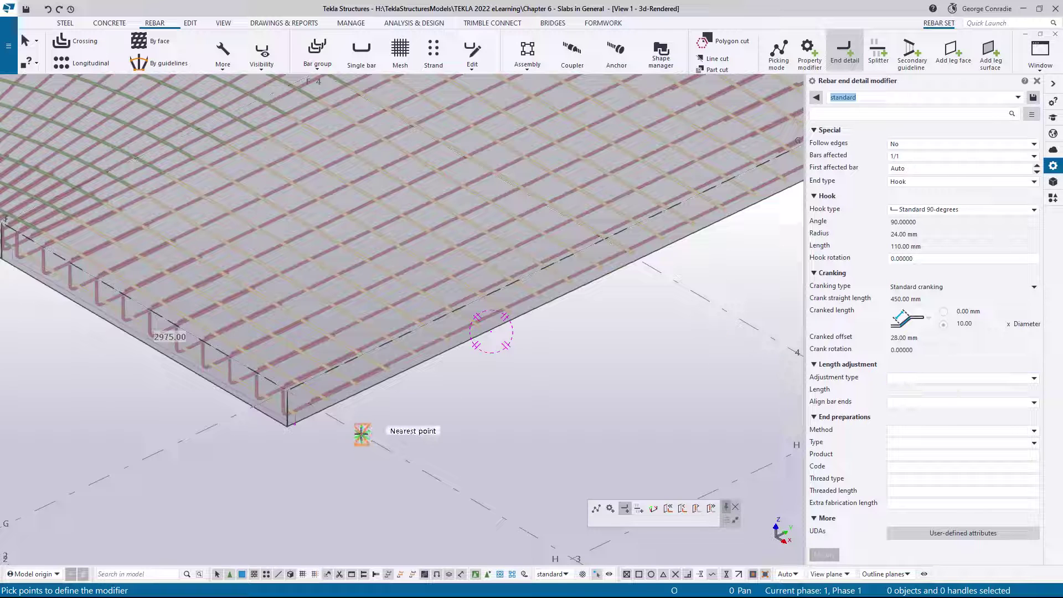
scroll(362, 435, up, 2)
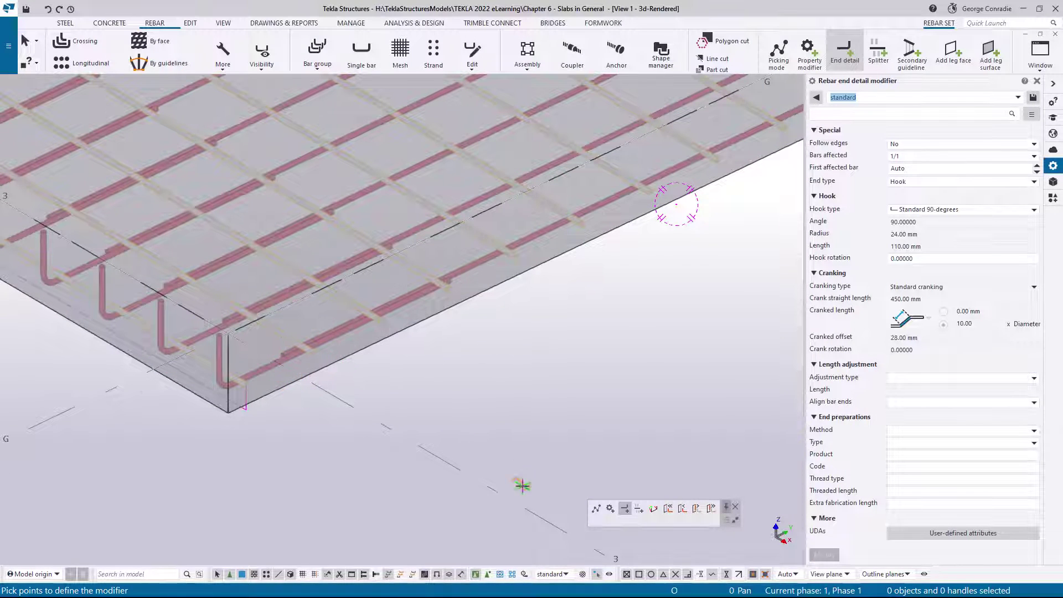
click(597, 511)
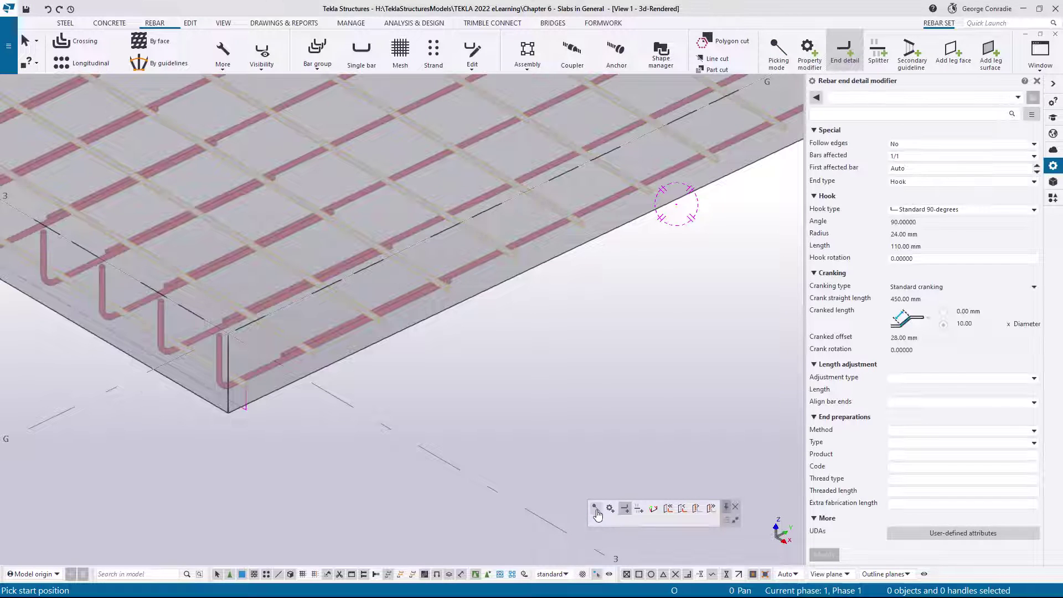
click(285, 387)
scroll(297, 403, down, 5)
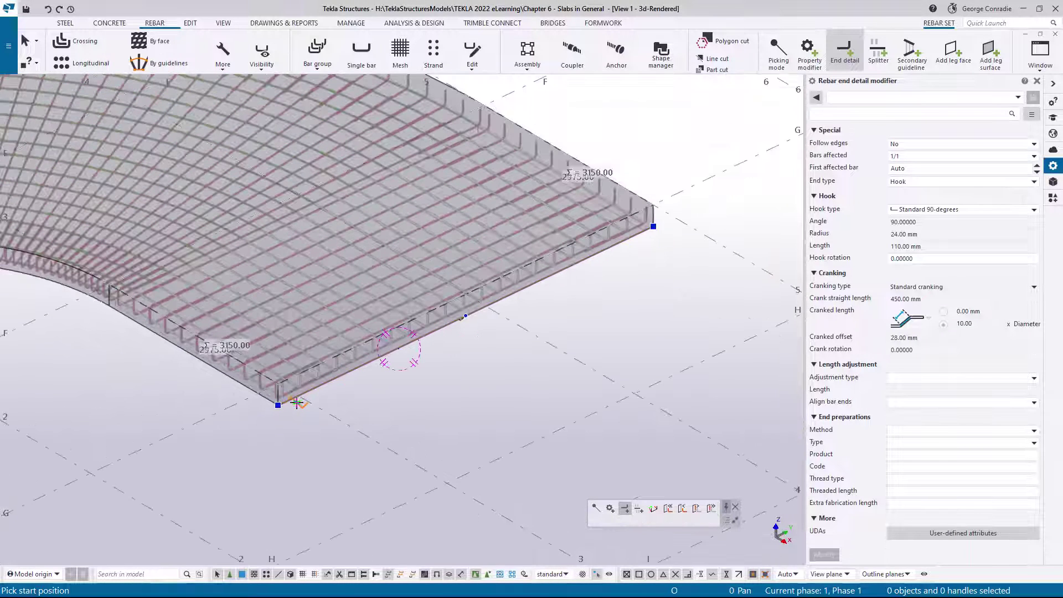
right_click(378, 385)
click(420, 400)
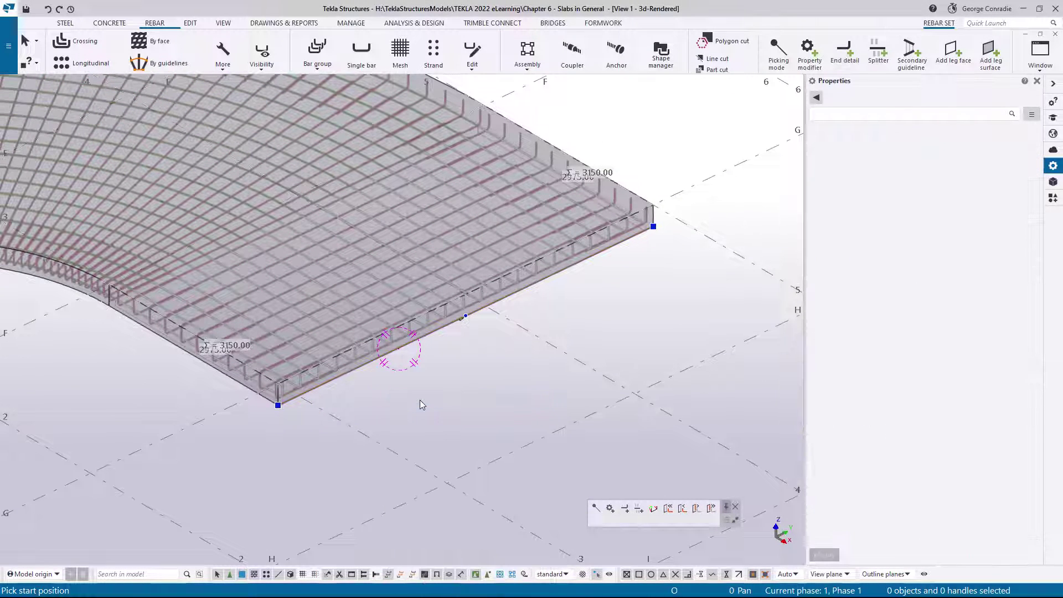
double_click(420, 400)
click(467, 353)
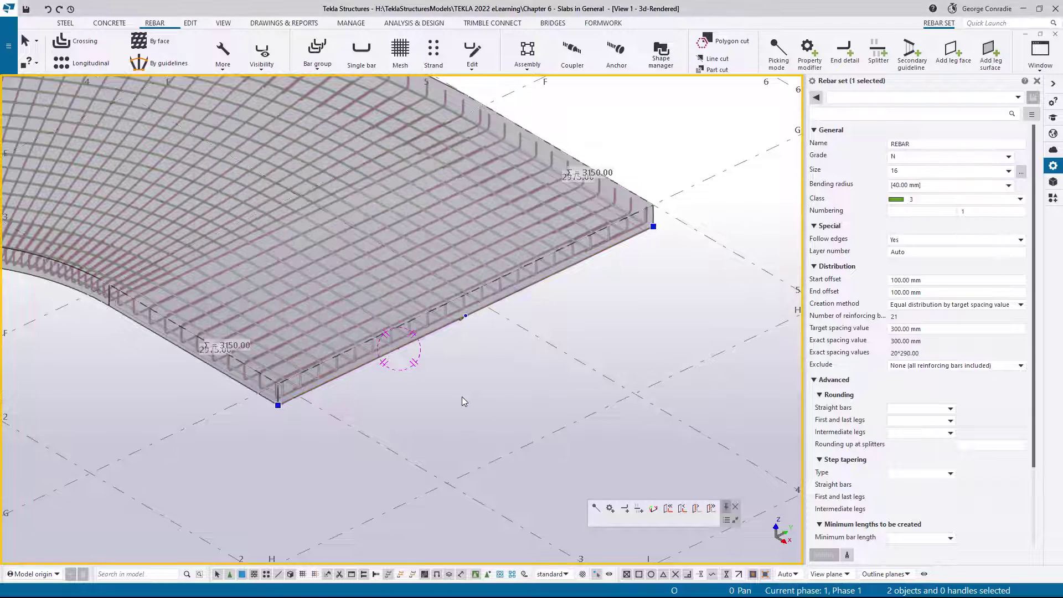
click(463, 401)
Add an end detail modifier with standard 90-degree hooks to the other straight section's rebar set along the slab's bottom end edge on grid 1.
middle_drag(230, 446, 659, 403)
middle_drag(254, 415, 624, 433)
middle_drag(311, 307, 322, 358)
scroll(323, 352, up, 3)
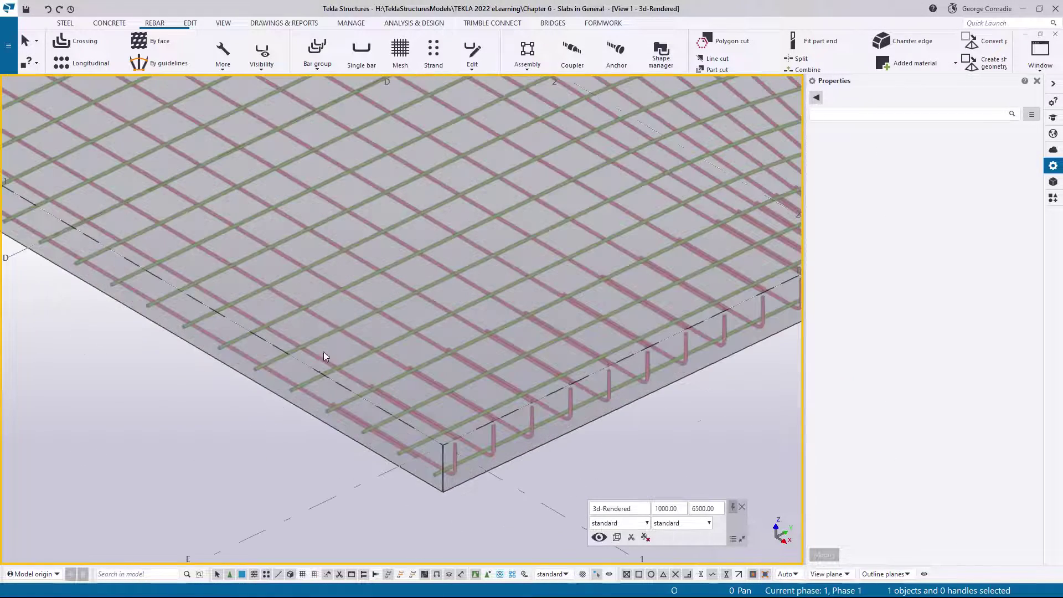
click(327, 297)
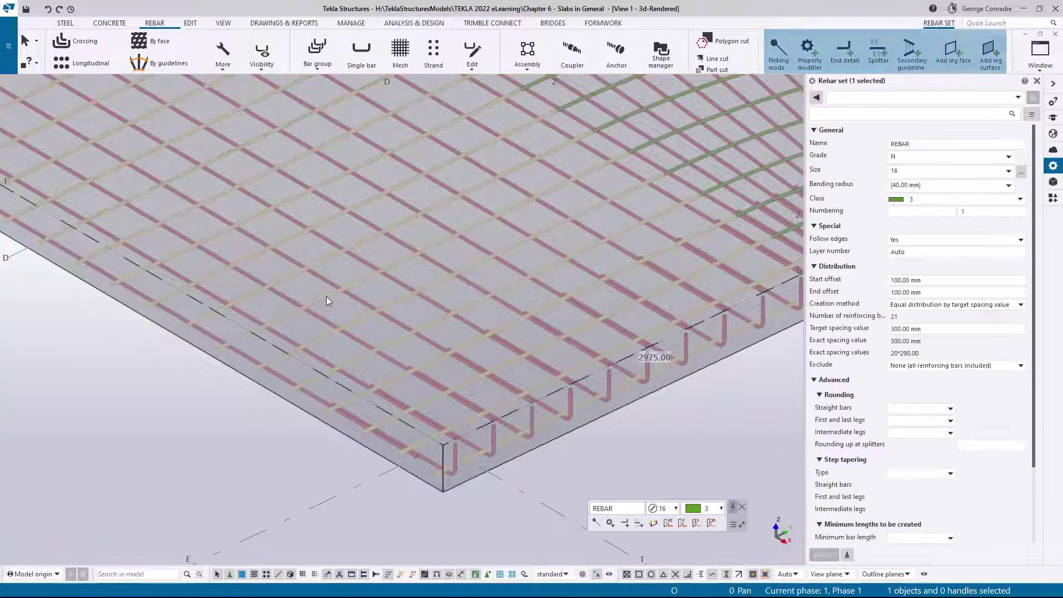
click(845, 51)
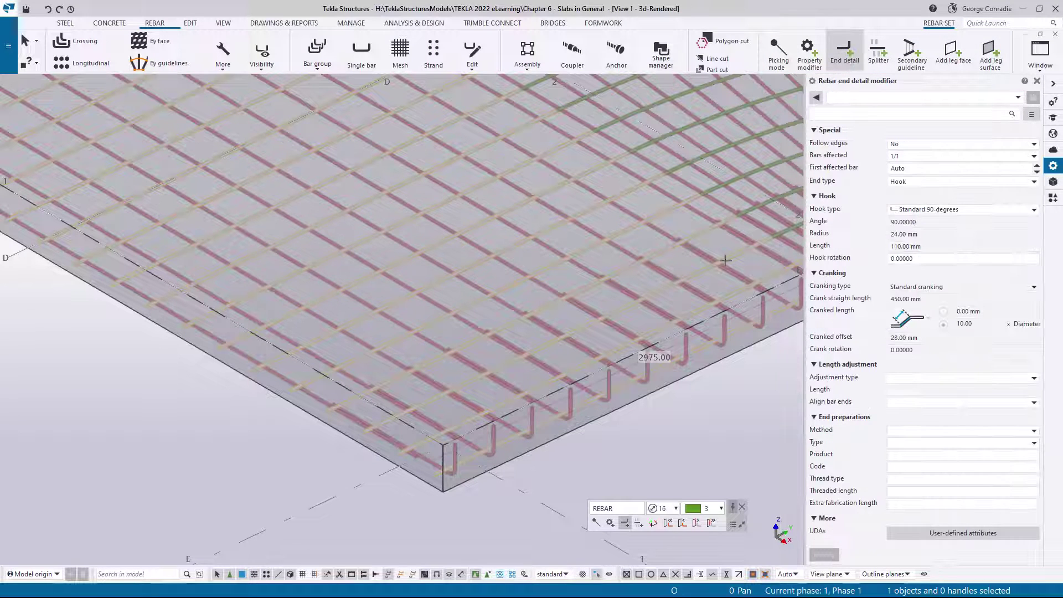
click(368, 449)
click(443, 491)
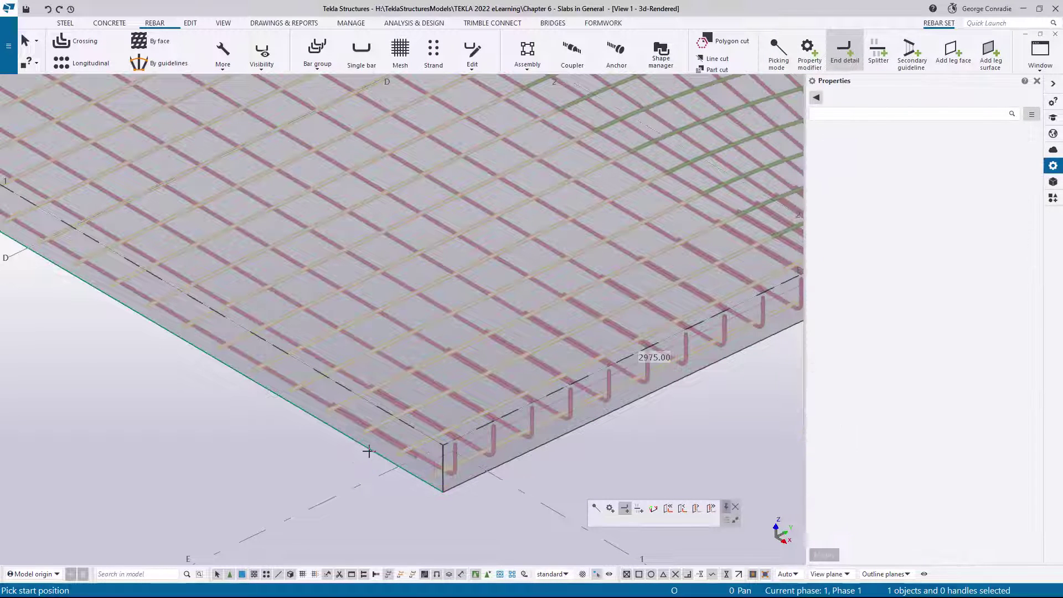
right_click(568, 457)
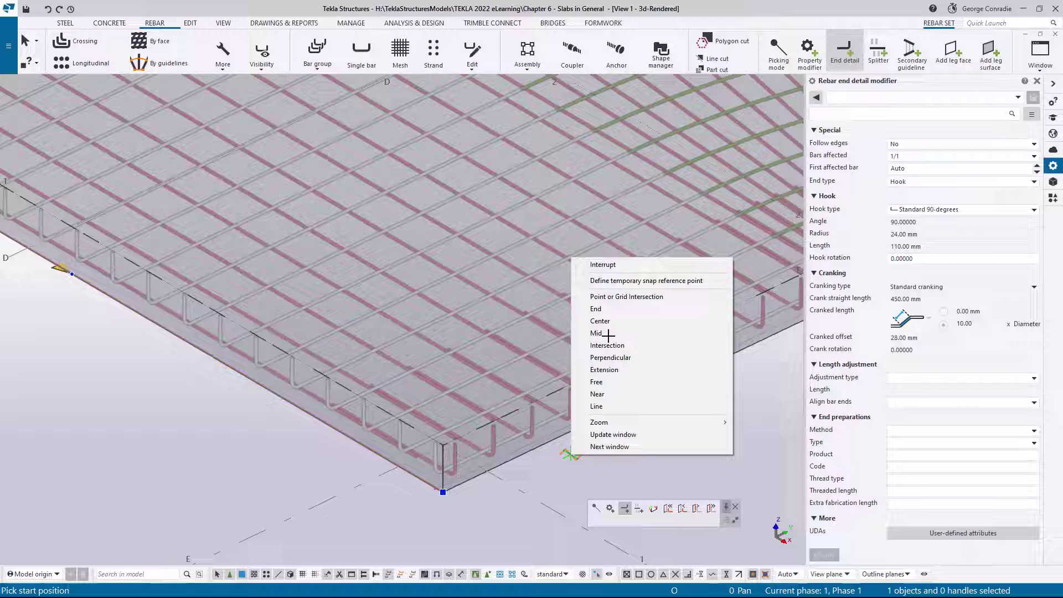
click(596, 265)
click(634, 423)
Examine the hooked bars and their transition from the straight section into the curve in 3D, and return to plan view.
scroll(651, 419, down, 2)
middle_drag(651, 419, 356, 462)
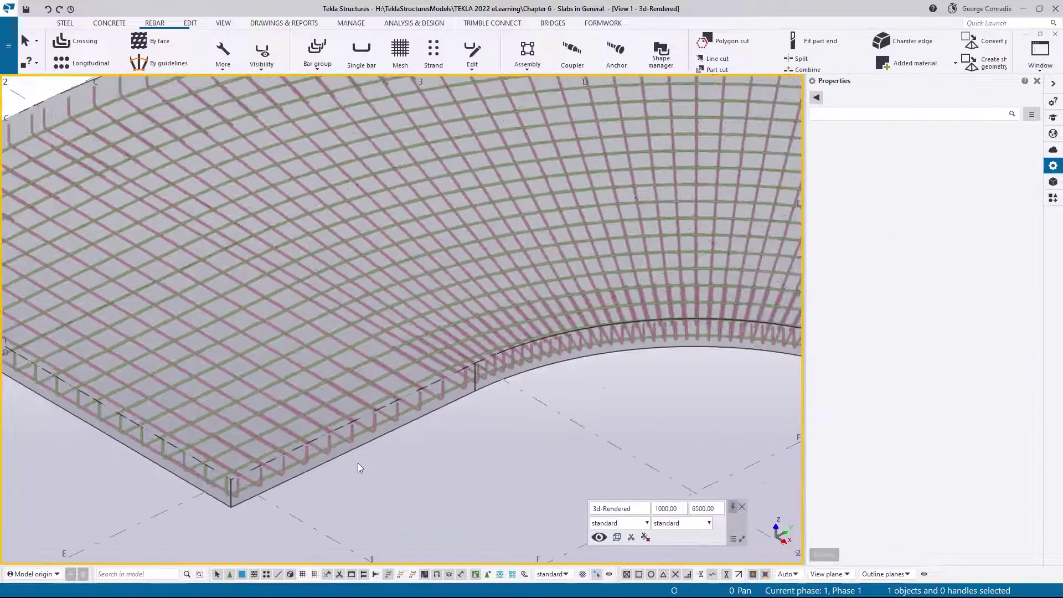
scroll(479, 363, down, 1)
middle_drag(477, 367, 464, 372)
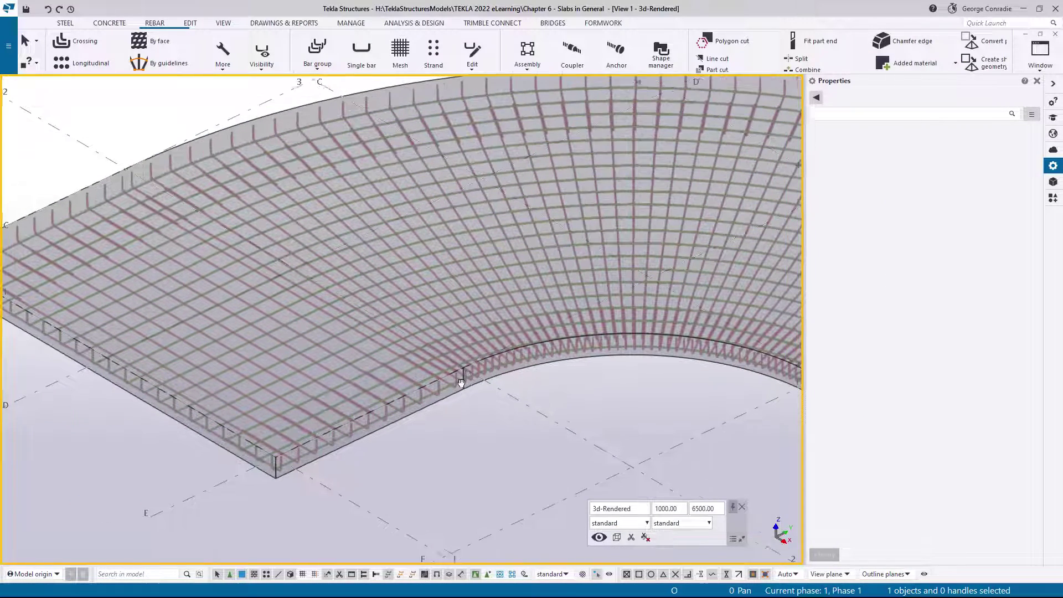
scroll(424, 360, up, 2)
scroll(426, 357, up, 3)
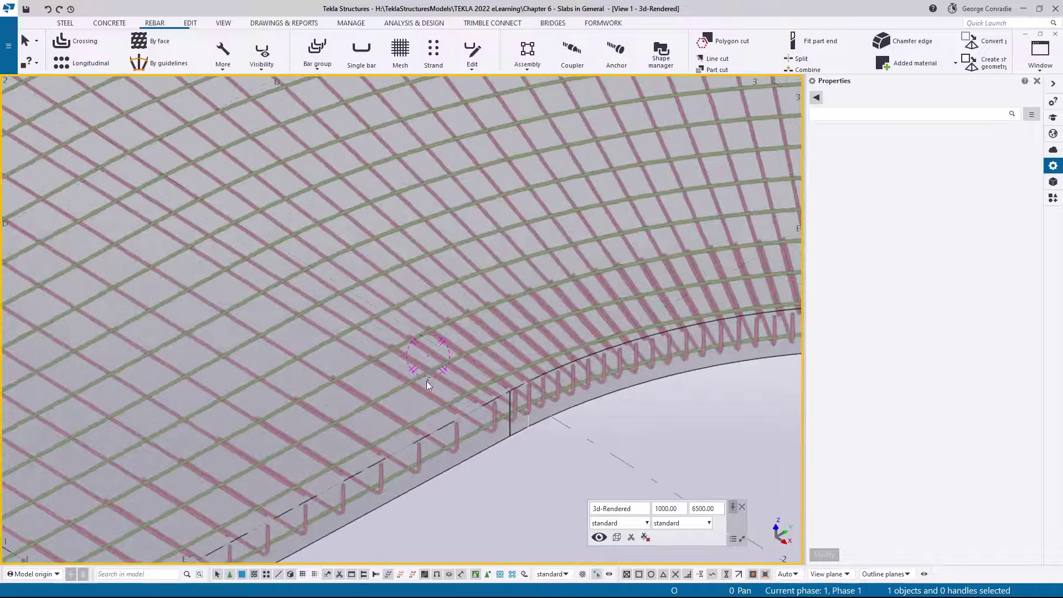
key(ctrl+p)
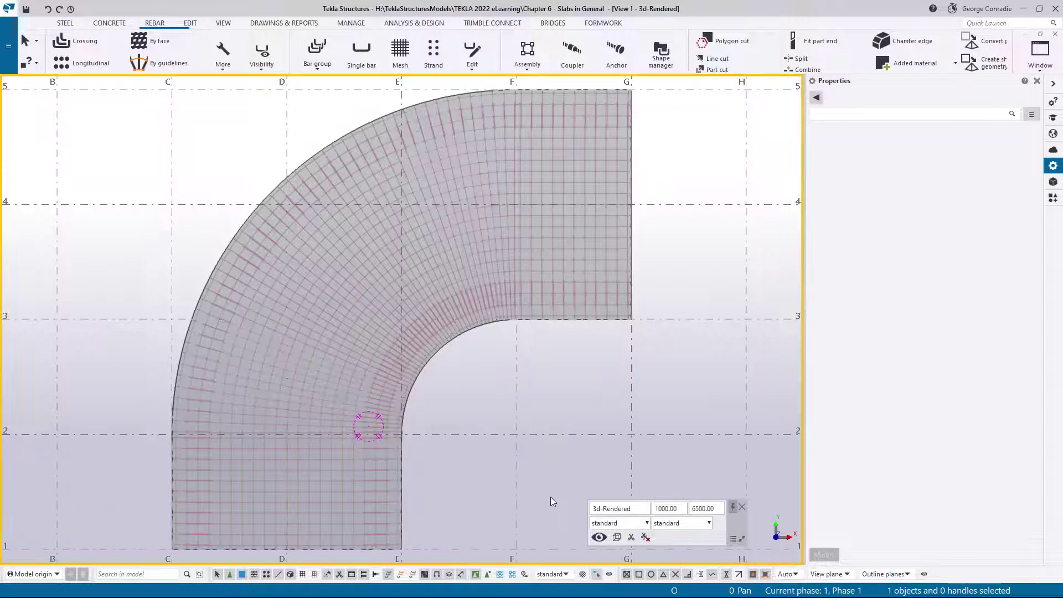
Compare the distribution settings of the curved rebar set and the straight section's rebar set where they meet at grid 2.
scroll(596, 337, up, 8)
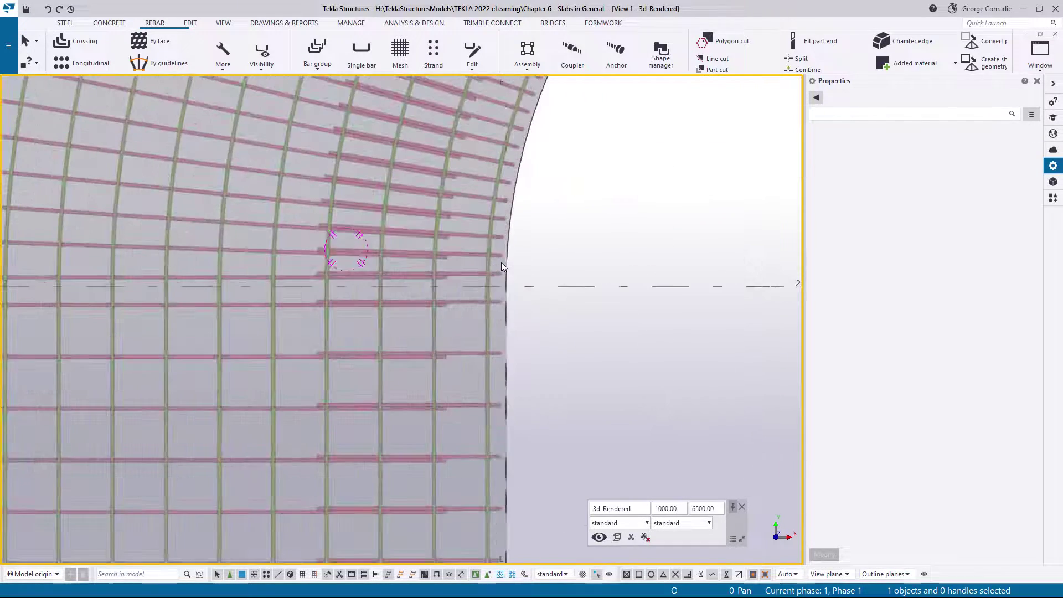
click(479, 359)
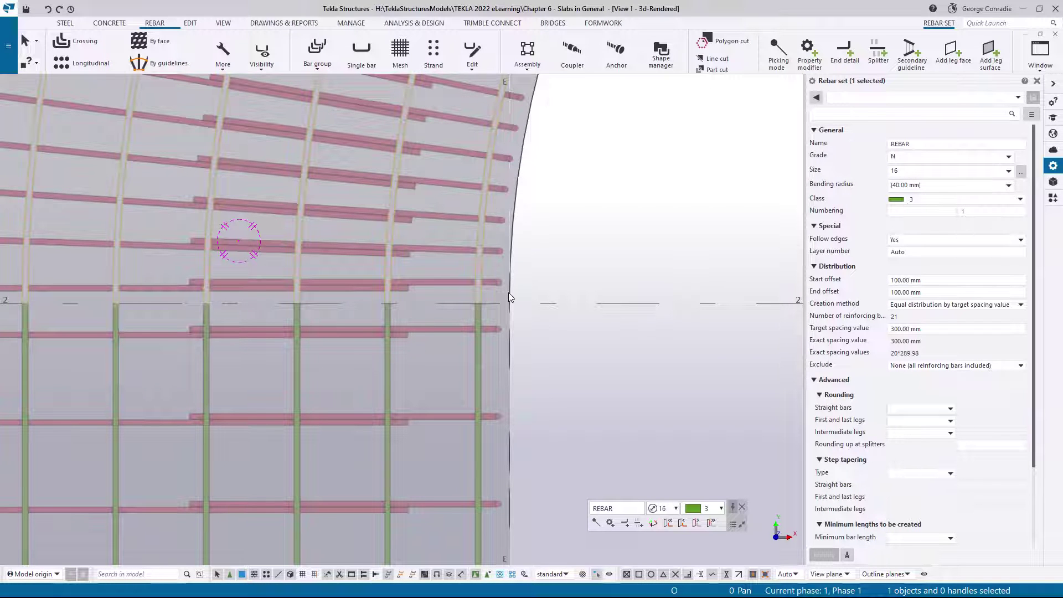
scroll(507, 294, down, 1)
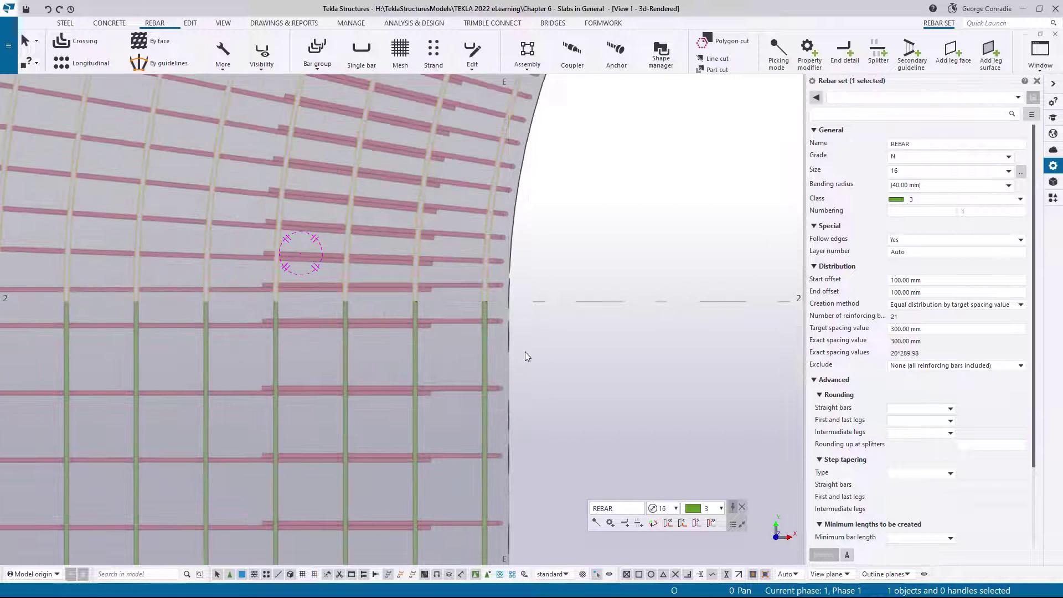
middle_drag(500, 424, 543, 293)
click(528, 303)
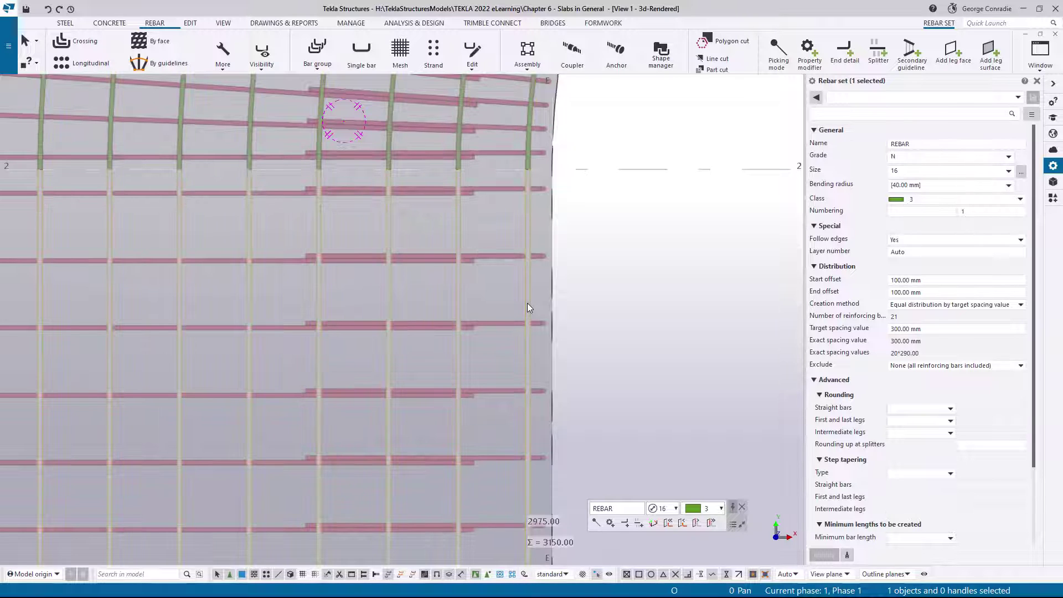
scroll(538, 311, down, 2)
middle_drag(596, 371, 620, 310)
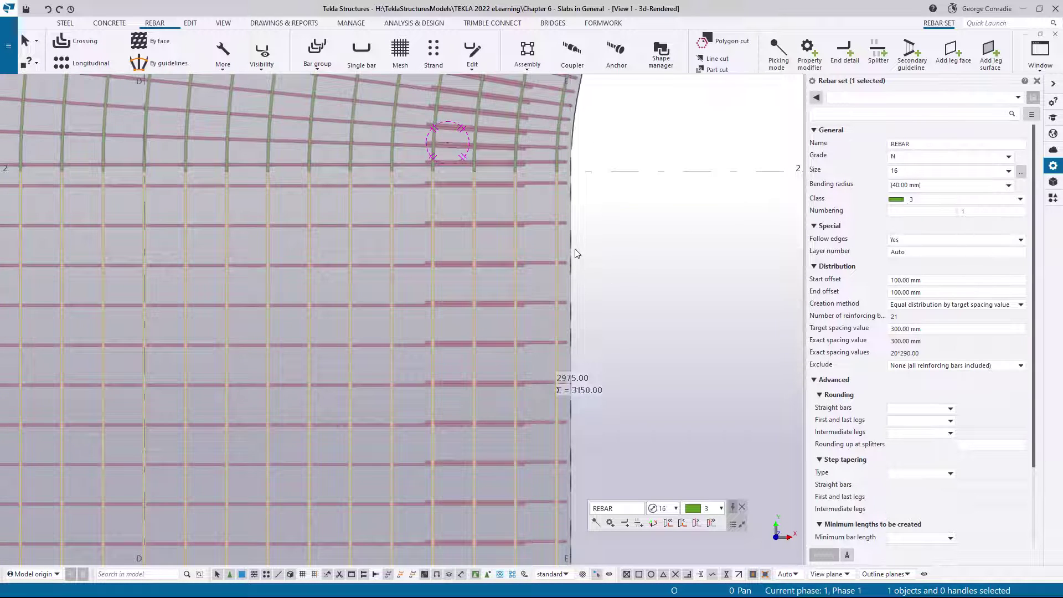
Show the rebar set guidelines and hide the end detail modifiers for the straight section between grids 1 and 2.
scroll(576, 254, down, 2)
middle_drag(459, 308, 609, 272)
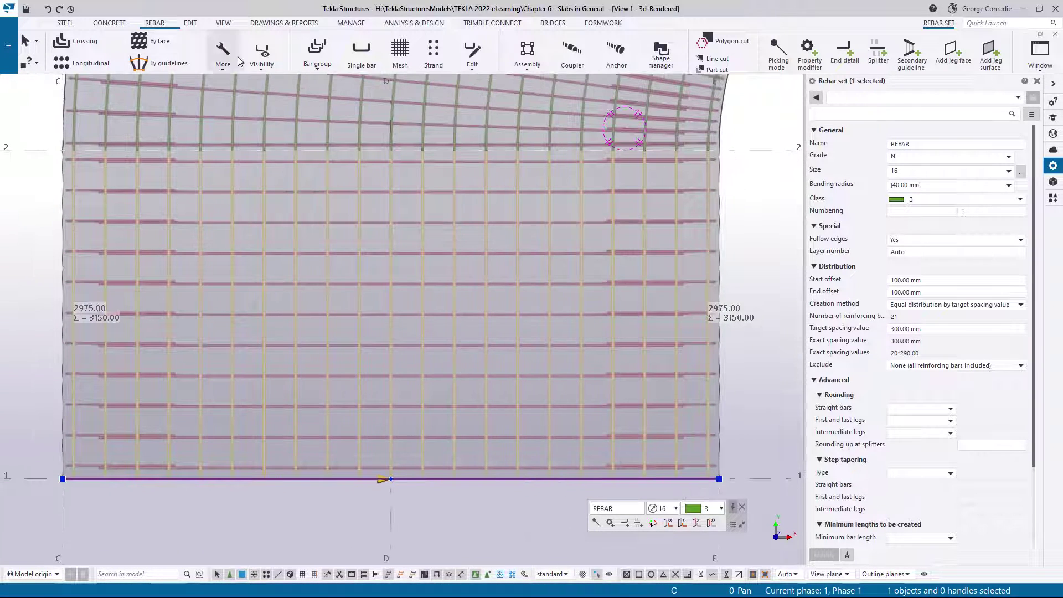
click(262, 55)
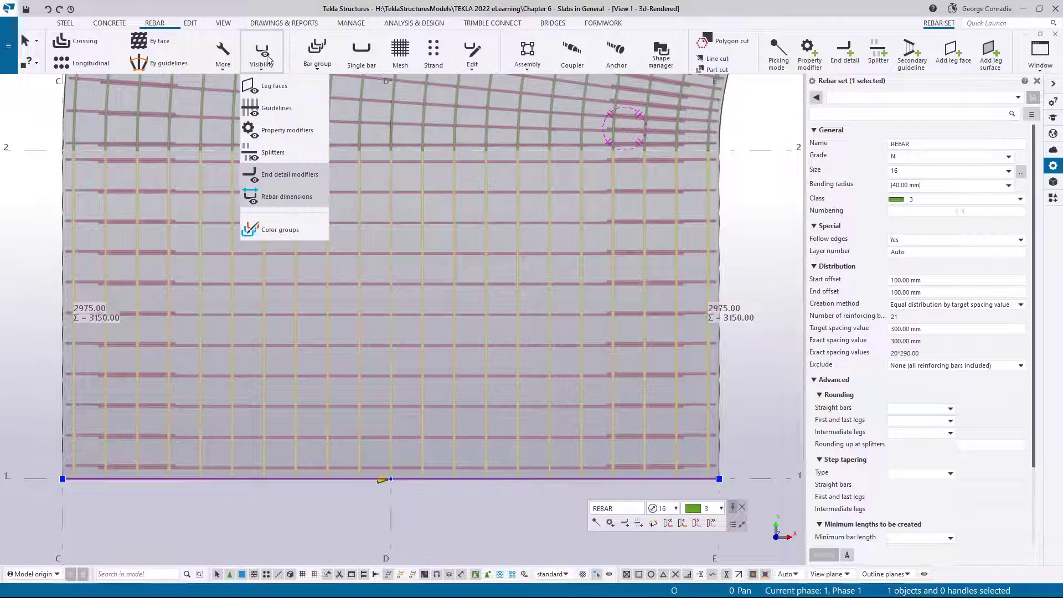
click(267, 108)
click(276, 176)
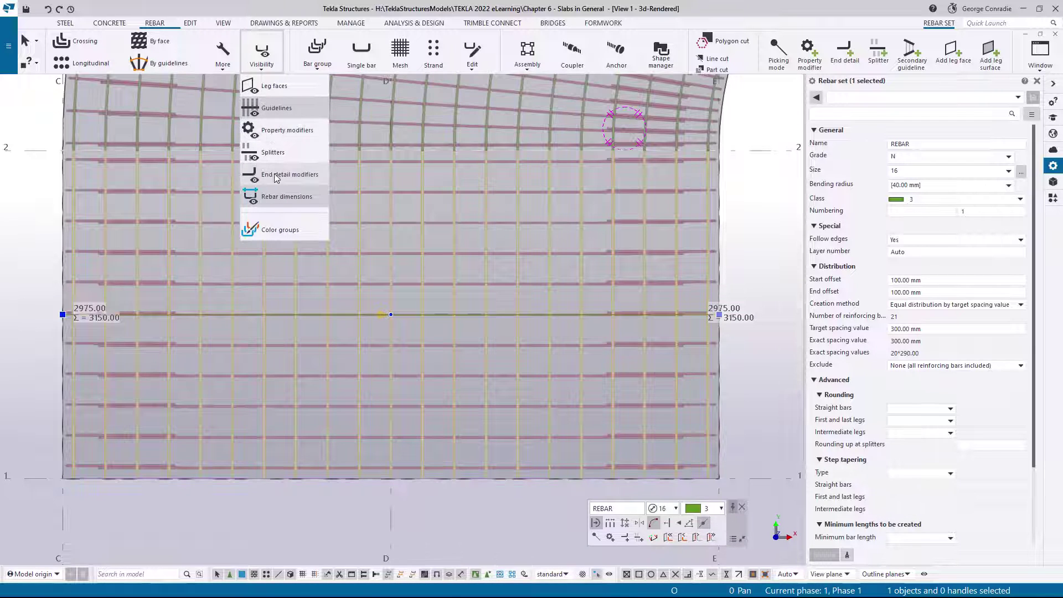
click(752, 213)
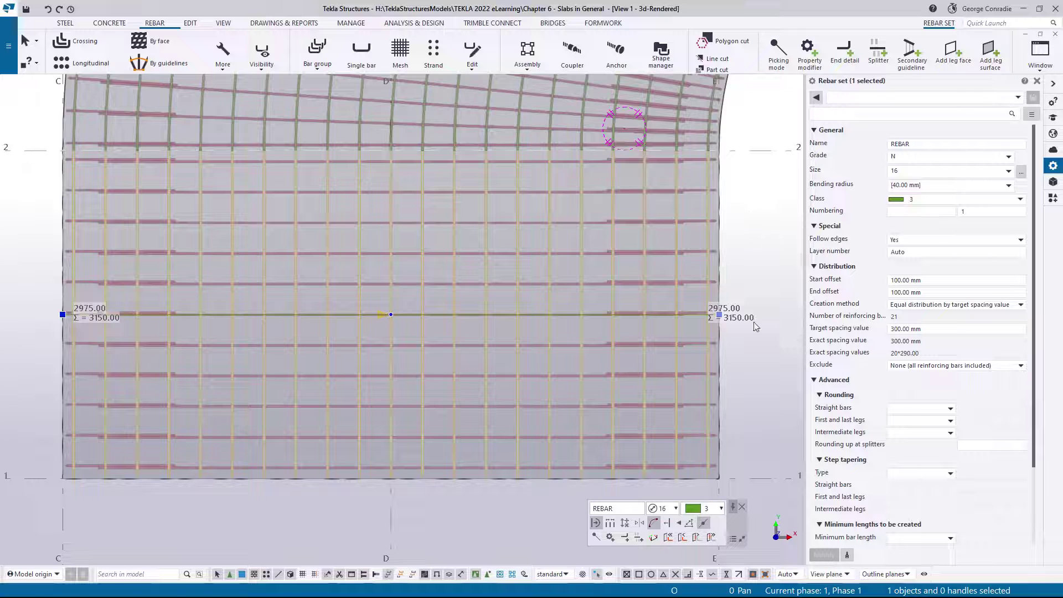
Display the spacing along the straight set's guideline and examine the offset at the slab edge on grid E.
click(611, 524)
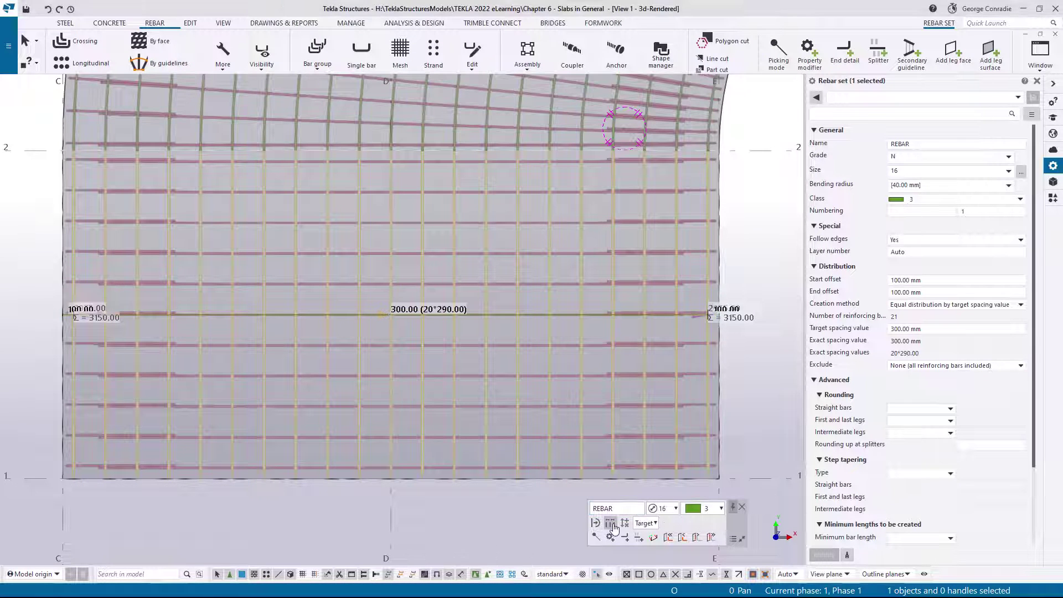
middle_drag(573, 406, 456, 383)
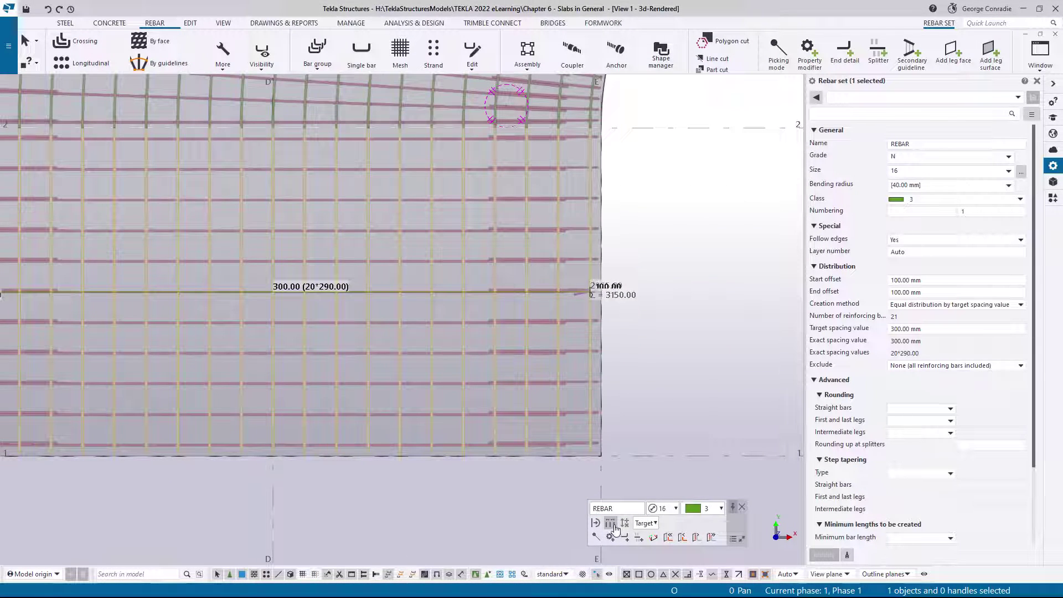
scroll(634, 323, up, 4)
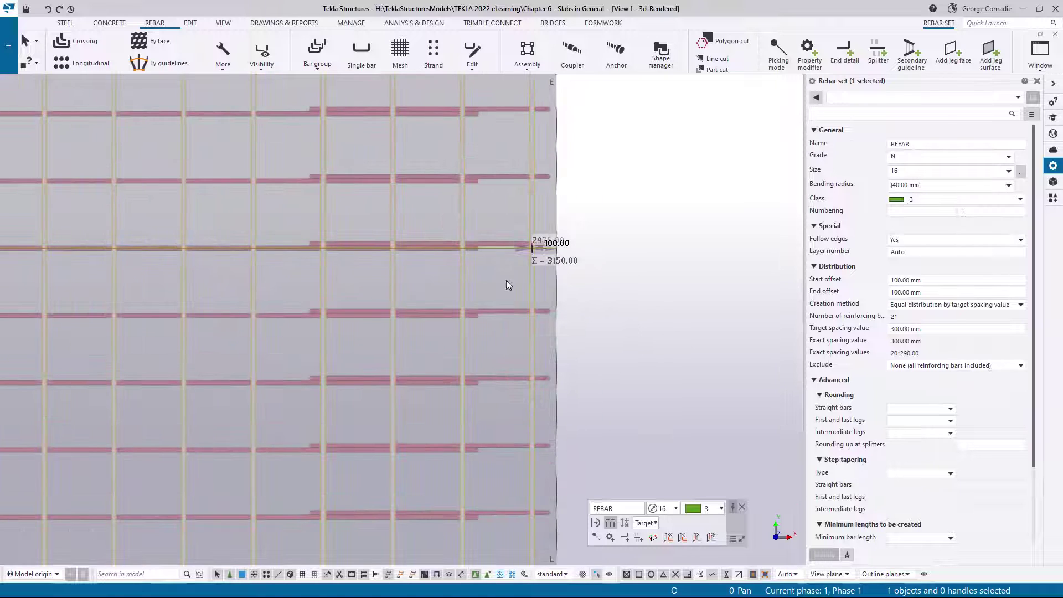
scroll(541, 257, up, 5)
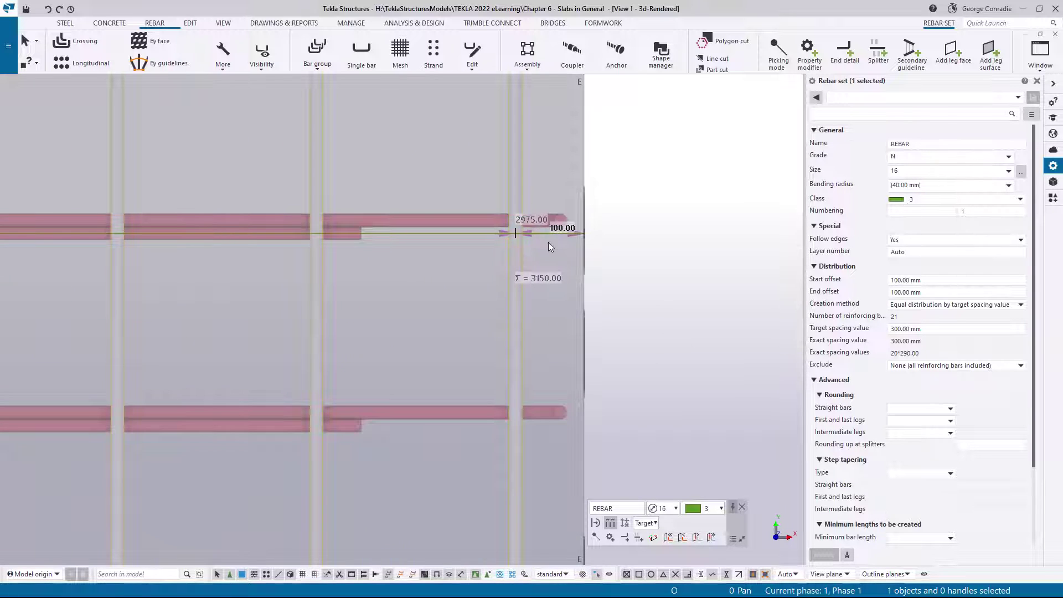
scroll(548, 242, down, 5)
middle_drag(556, 257, 555, 466)
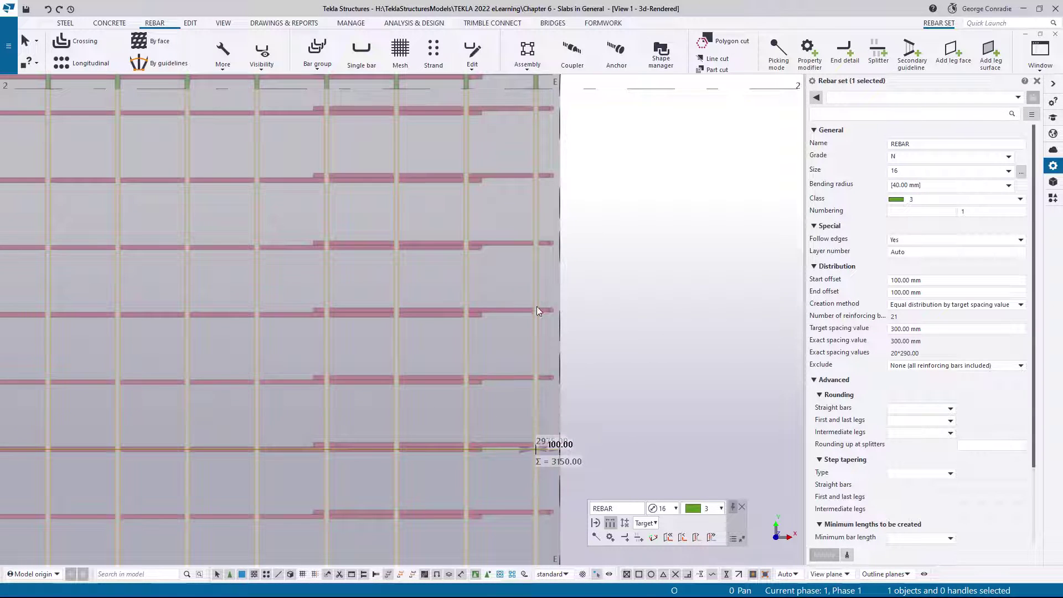
scroll(537, 310, down, 2)
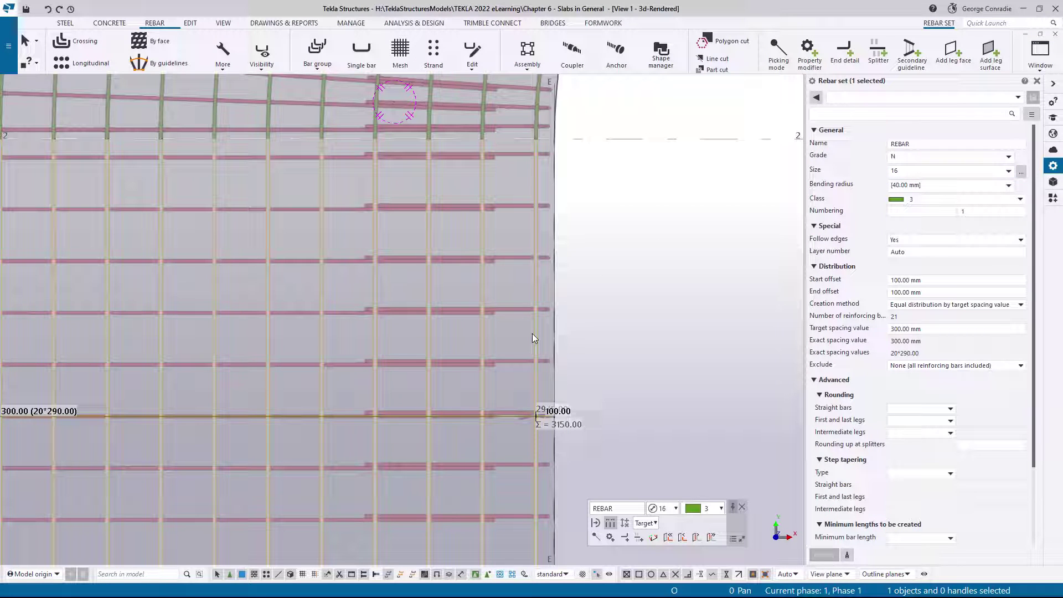
scroll(540, 336, down, 1)
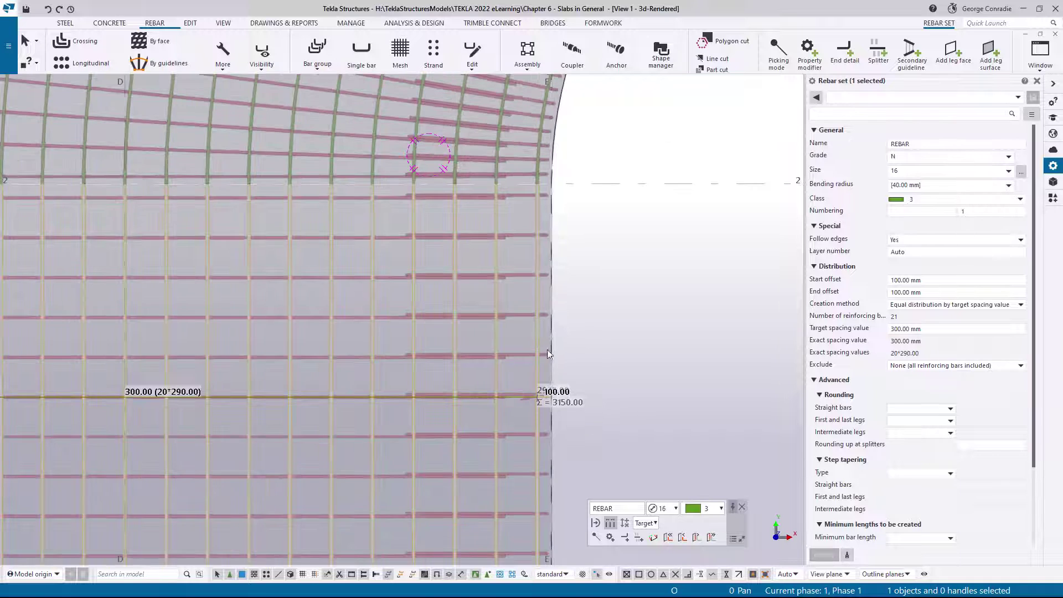
Examine the guideline's offset at the slab edge on grid C and the spacing at mid-width, and clear the selection.
middle_drag(548, 375, 629, 341)
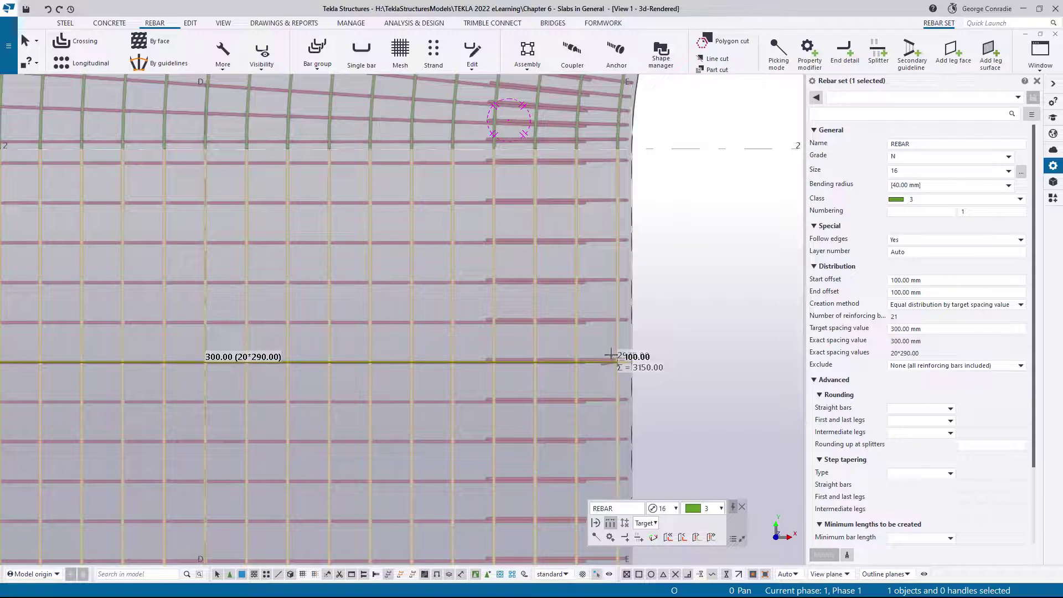
middle_drag(320, 335, 556, 326)
middle_drag(340, 315, 563, 342)
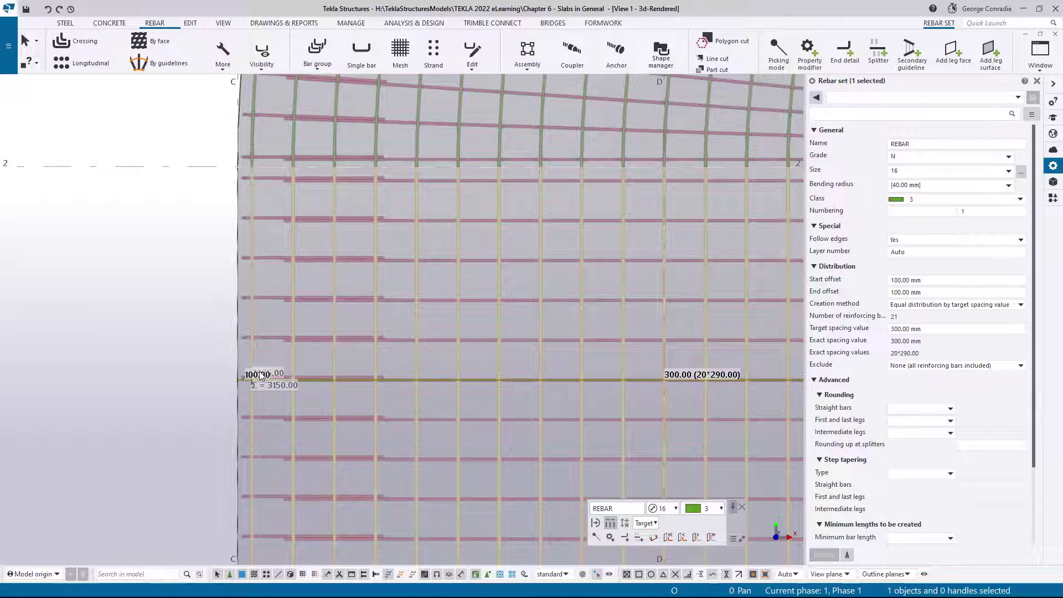
scroll(238, 319, down, 2)
middle_drag(445, 305, 377, 301)
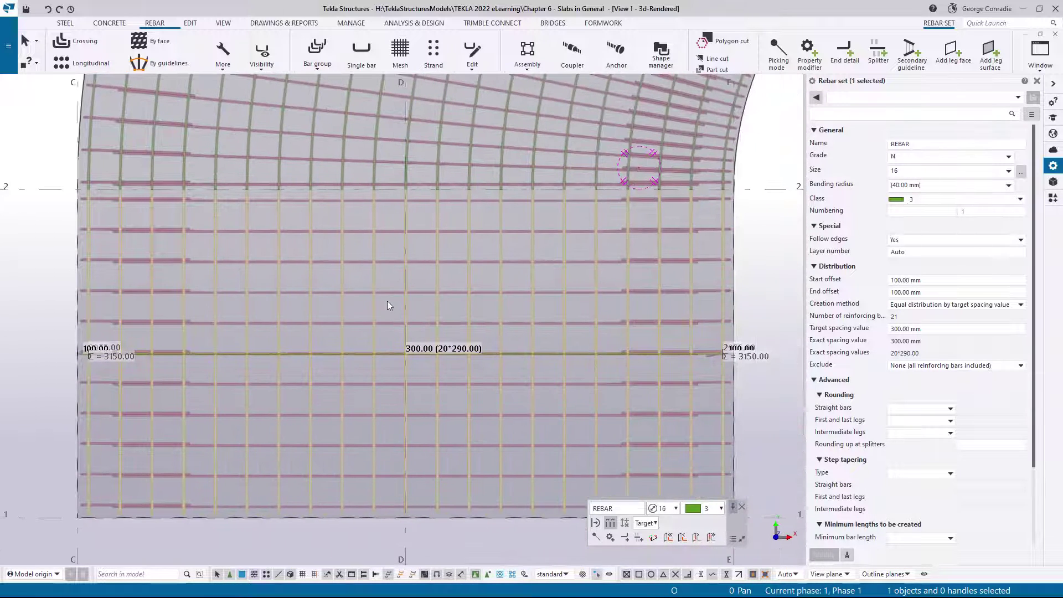
scroll(445, 363, up, 4)
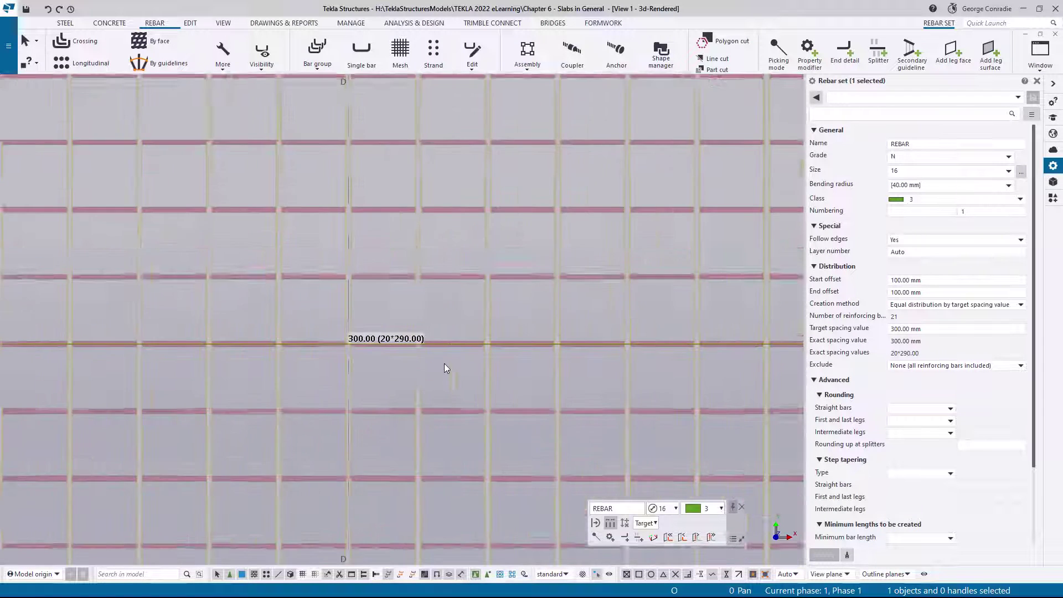
scroll(534, 350, down, 3)
key(Escape)
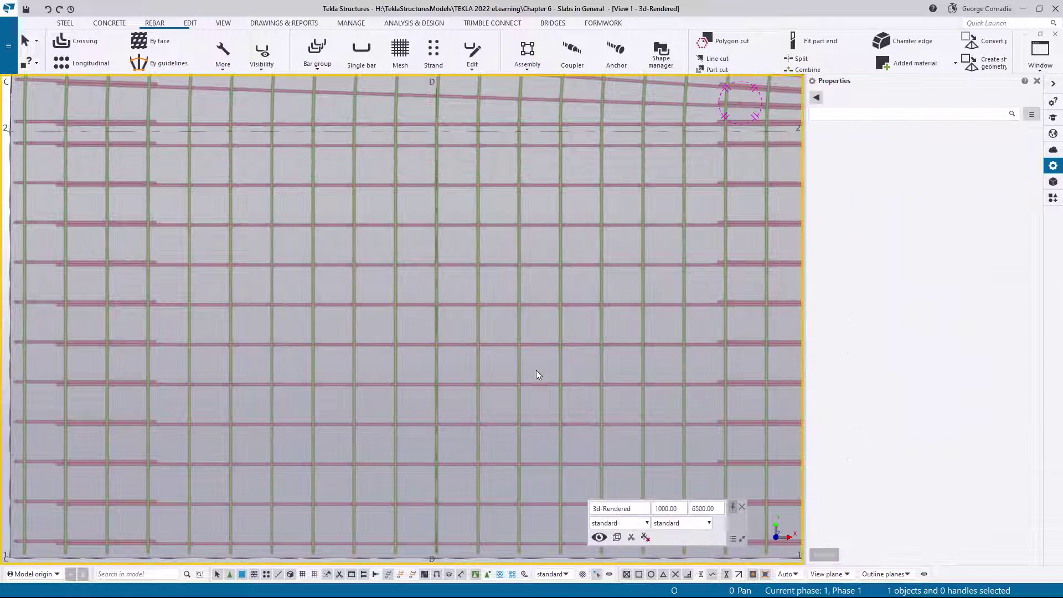
Select the straight section's rebar set between grids 1 and 2 again and display the spacing along its guideline.
click(519, 369)
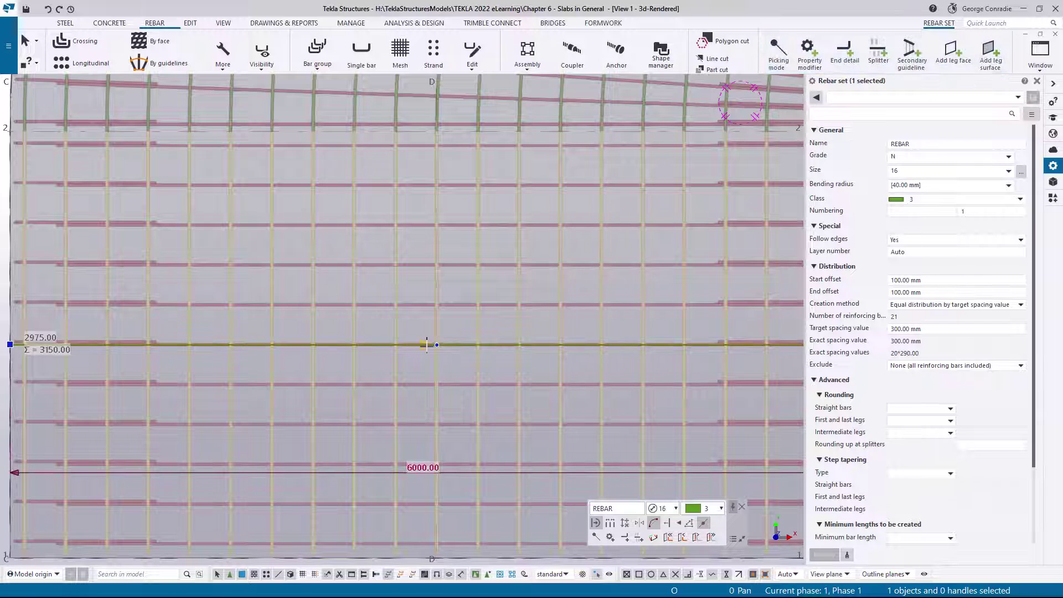
scroll(611, 361, down, 2)
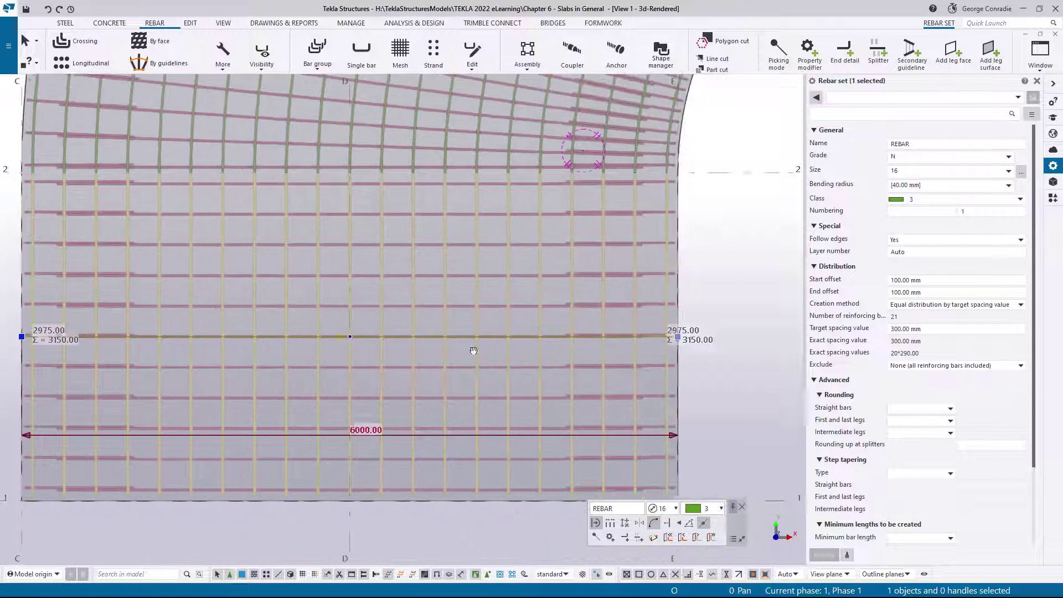
middle_drag(465, 354, 510, 345)
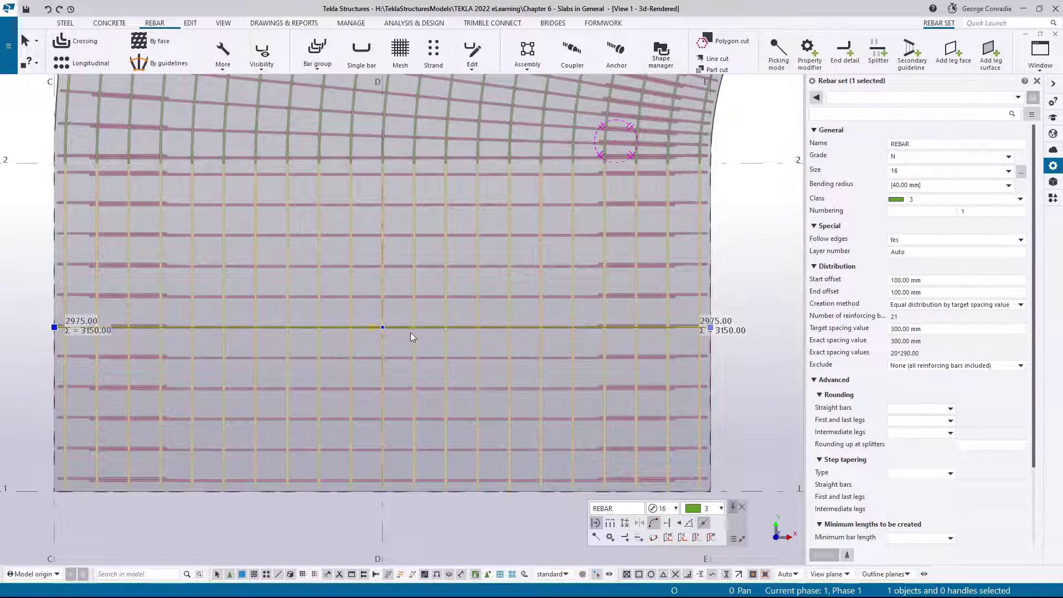
click(641, 525)
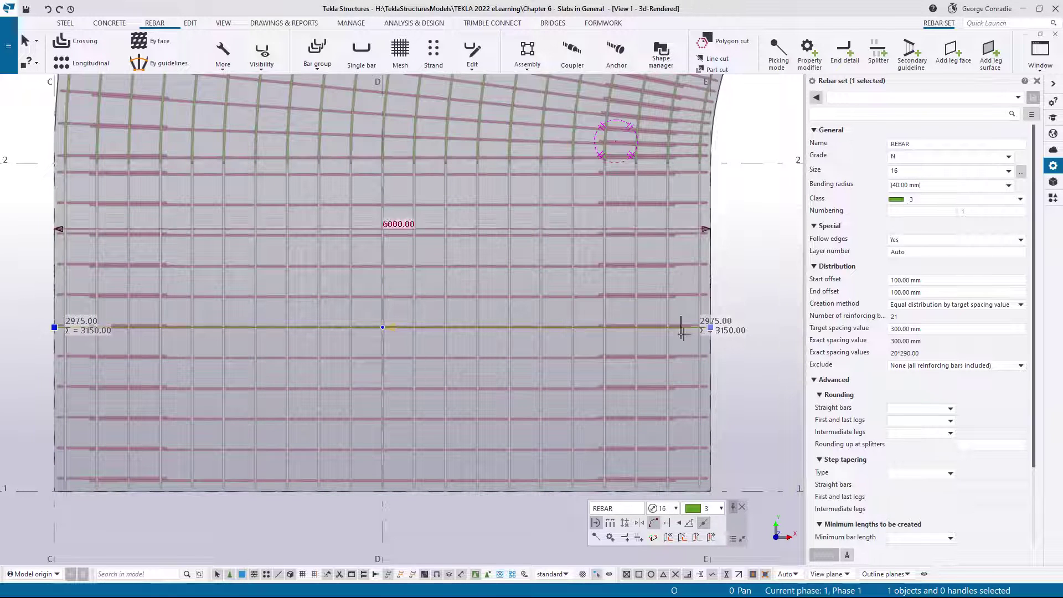
click(610, 523)
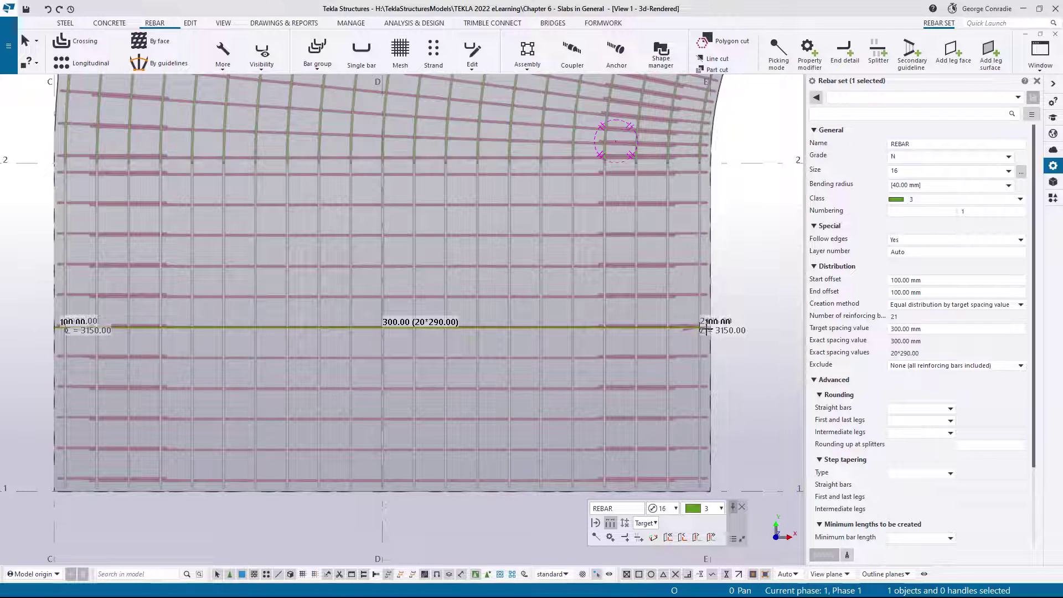
Set the straight rebar set's start offset to 119 mm and end offset to 81 mm, and apply the change.
click(926, 279)
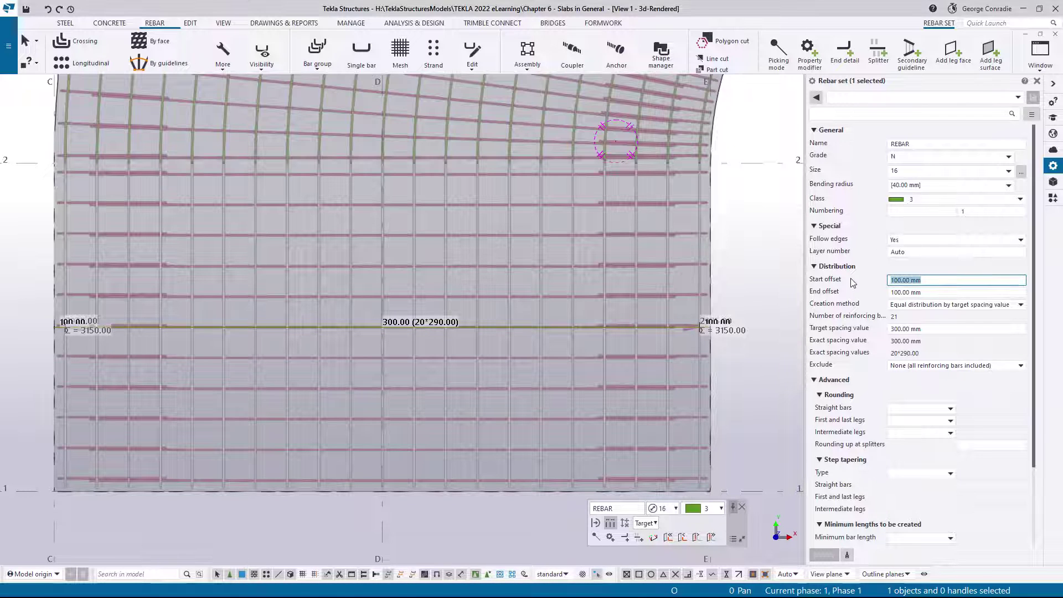
text(11)
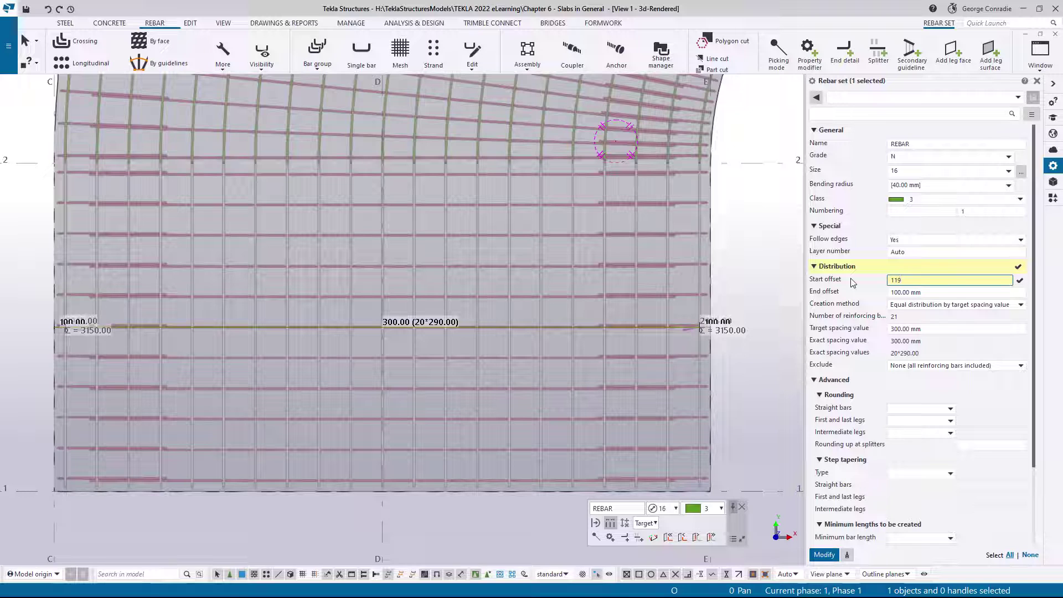
text(9)
key(Tab)
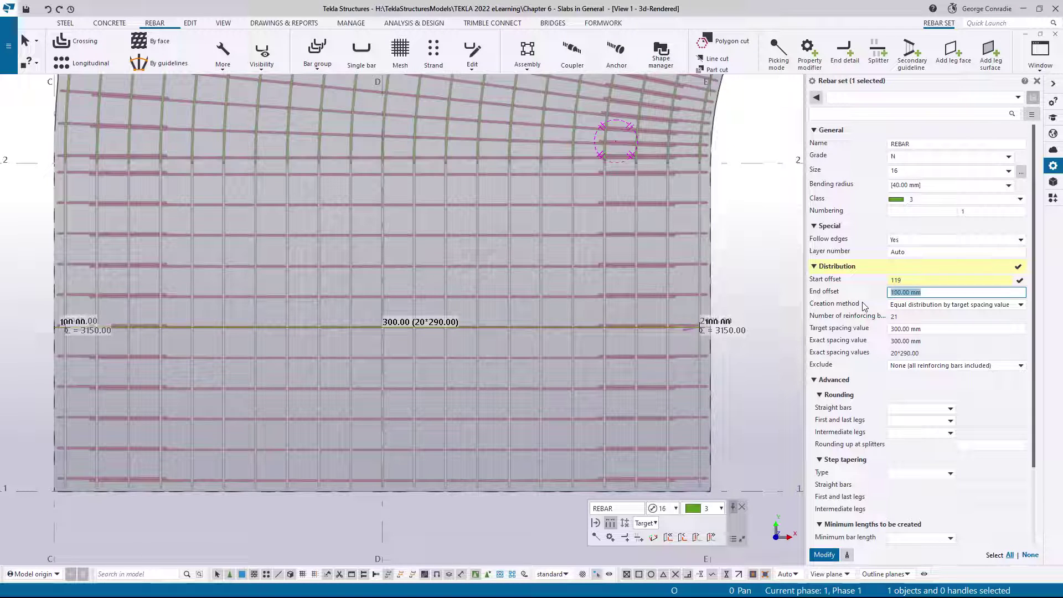
text(81)
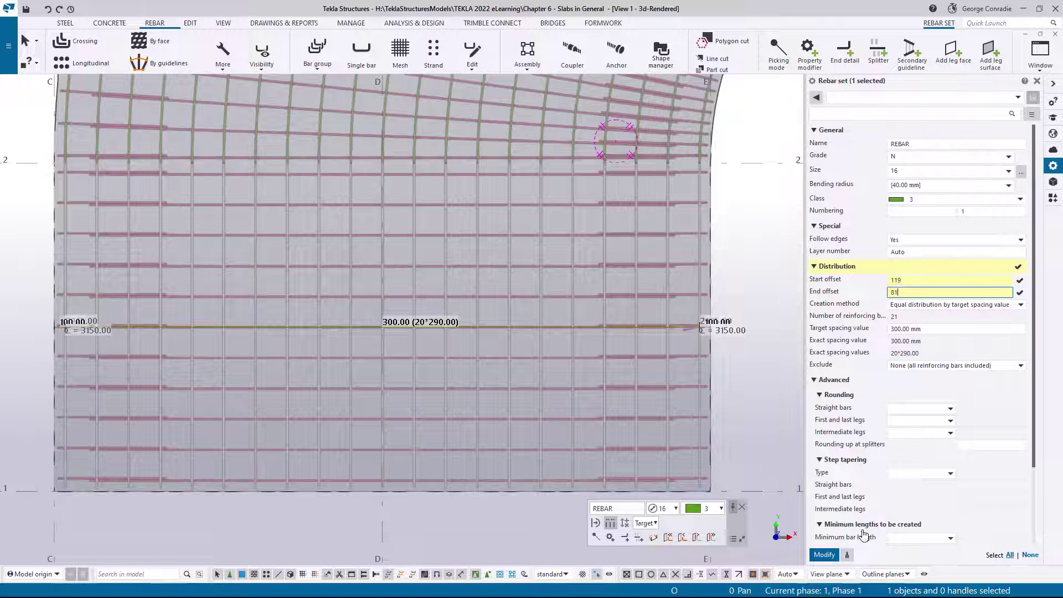
click(824, 555)
click(737, 396)
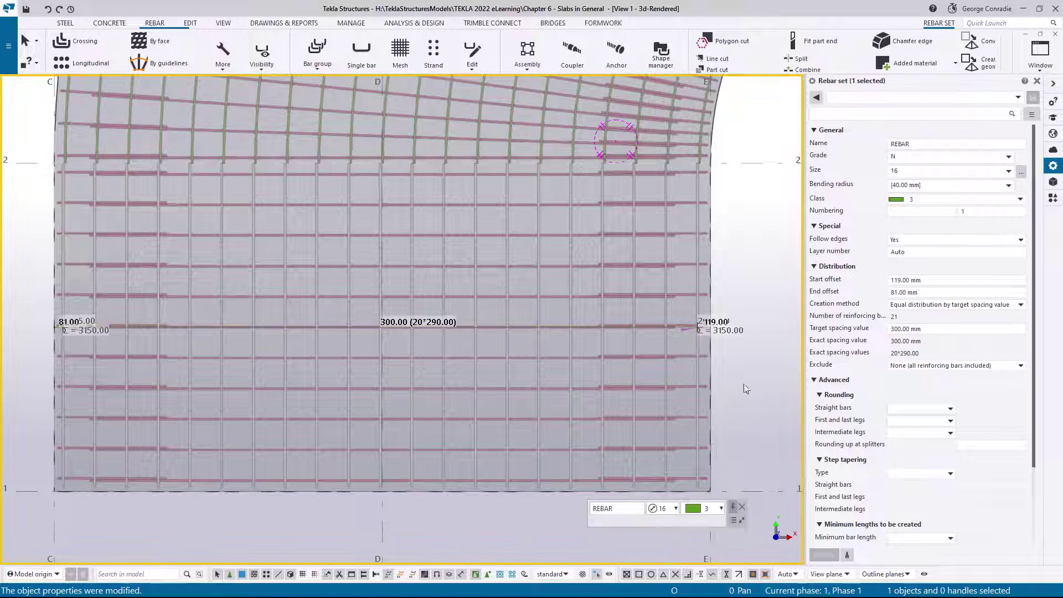
Examine how the straight bars line up with the curved bars at grid 2, and select the straight section's rebar set again.
scroll(693, 198, up, 5)
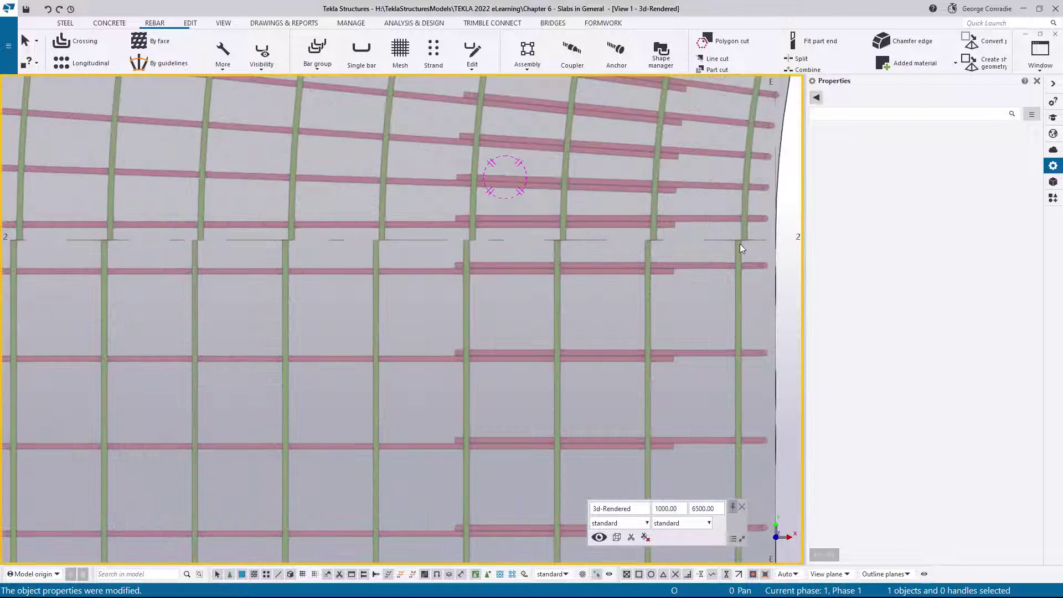
scroll(360, 256, down, 5)
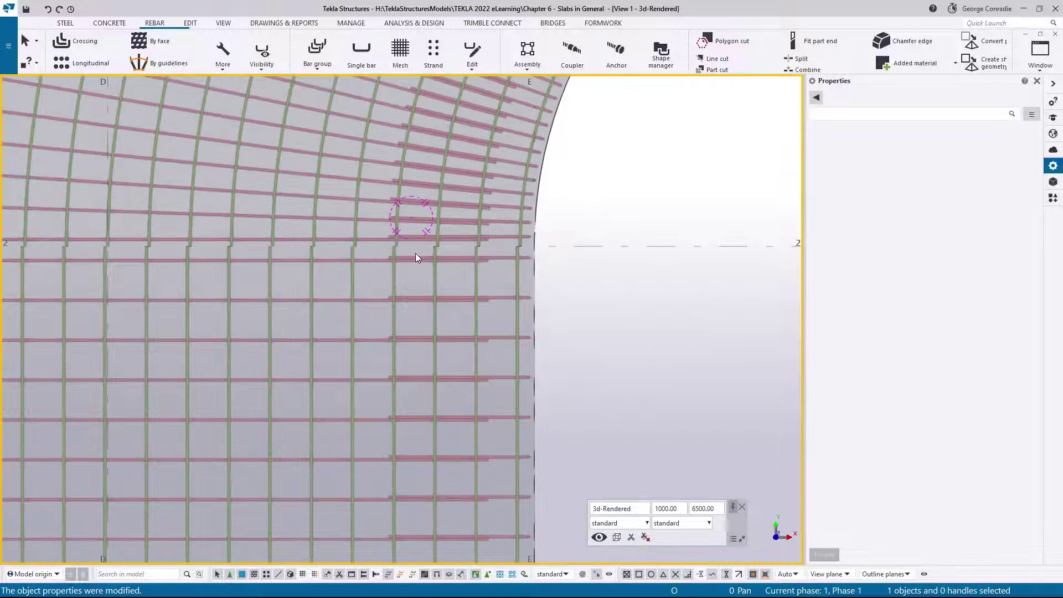
click(477, 264)
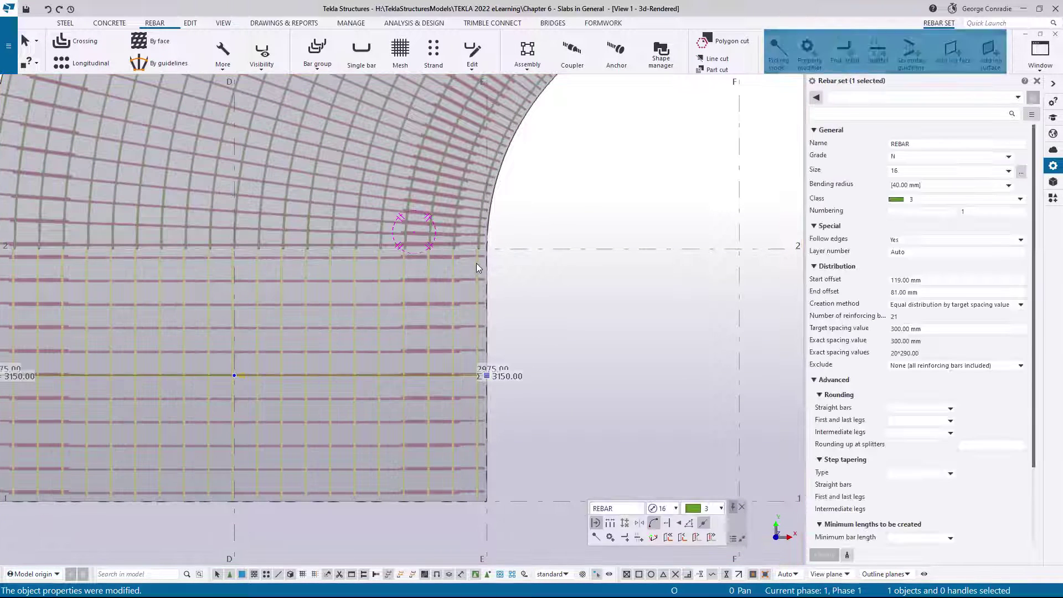
scroll(478, 264, down, 2)
middle_drag(512, 267, 554, 267)
scroll(549, 270, up, 3)
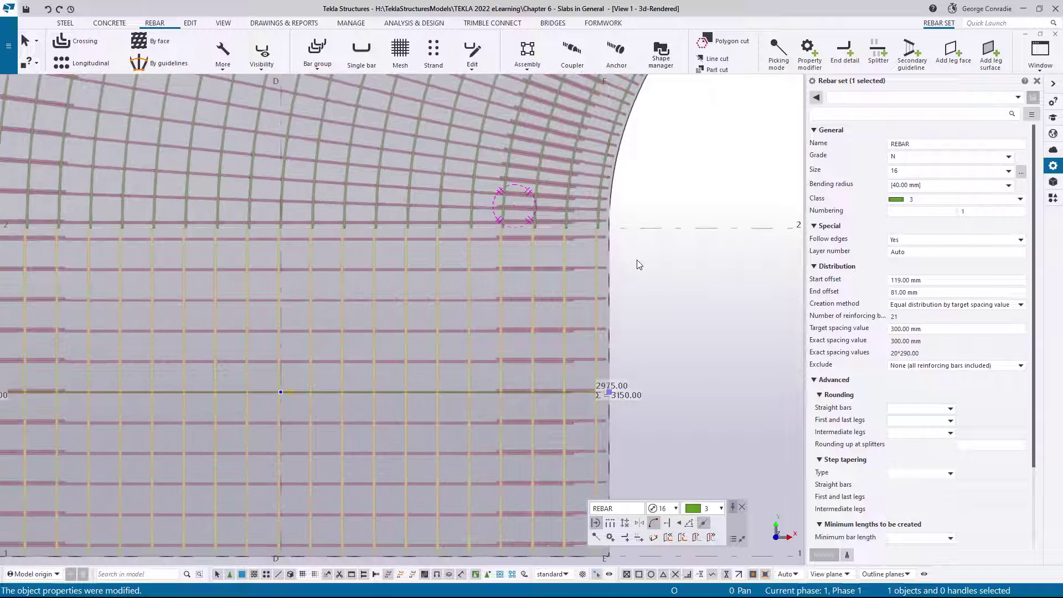
Start an end detail modifier for the straight rebar set with no hook and an end offset length adjustment of 500 mm.
scroll(667, 238, down, 2)
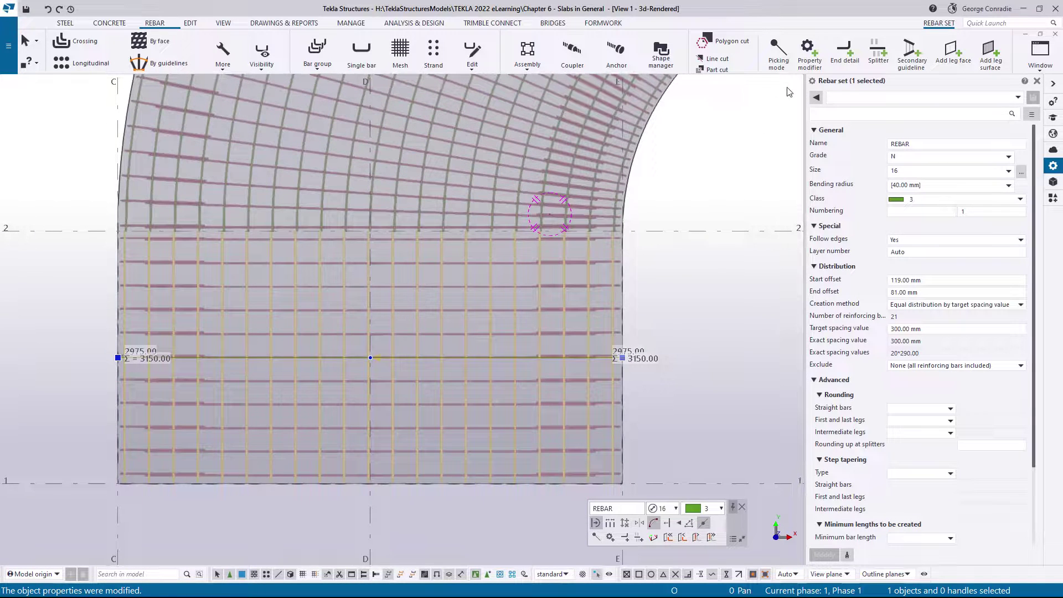
click(844, 53)
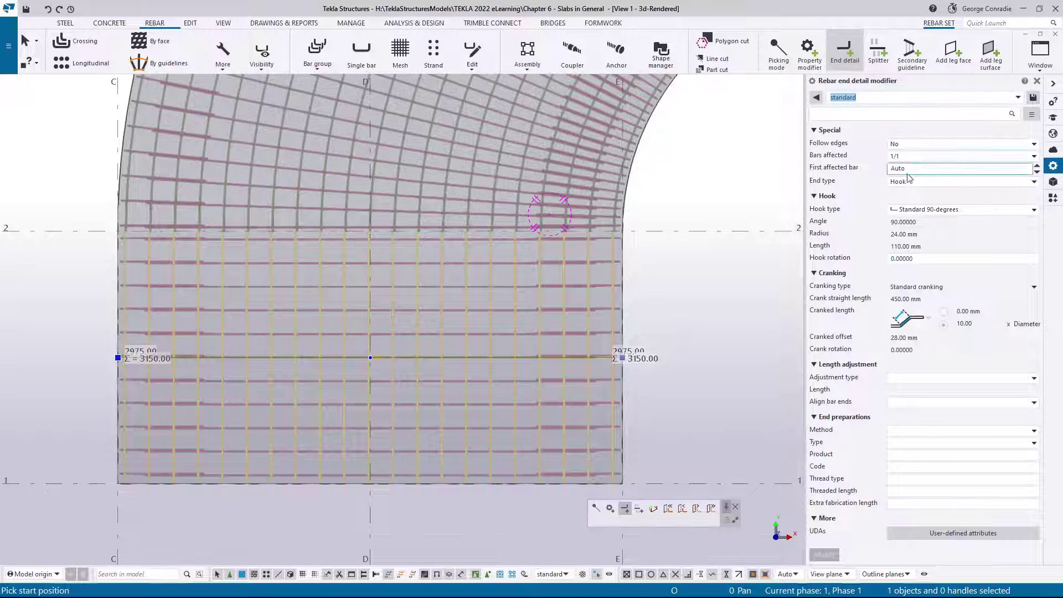
click(909, 209)
click(903, 234)
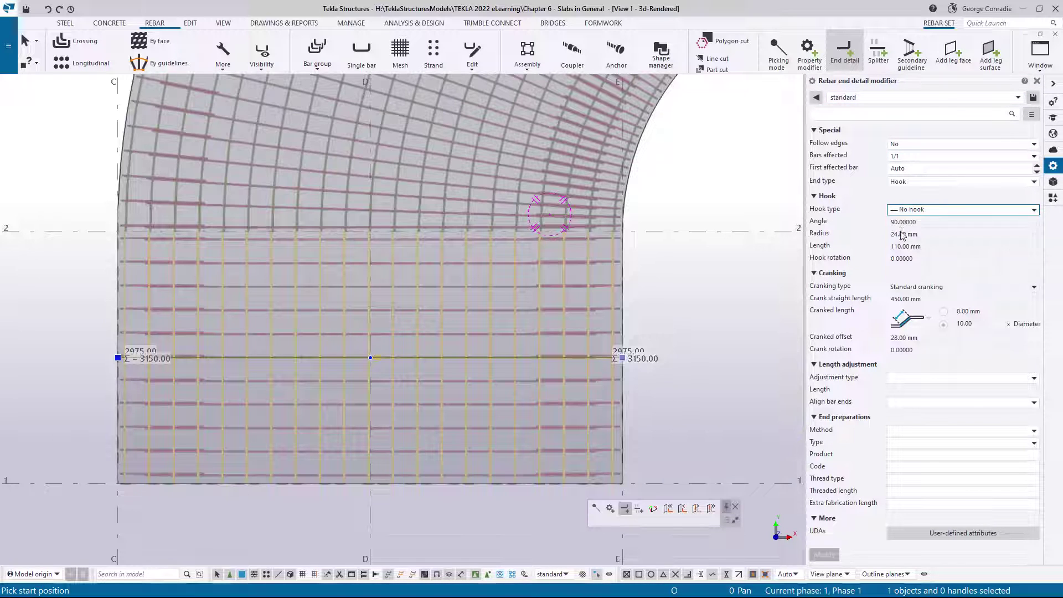
click(897, 378)
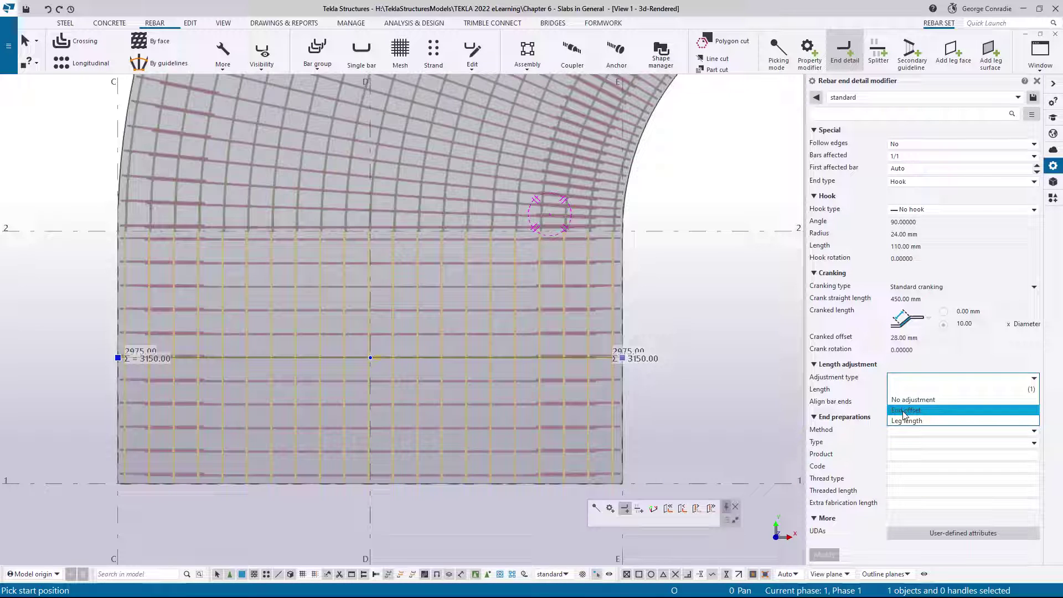
click(904, 411)
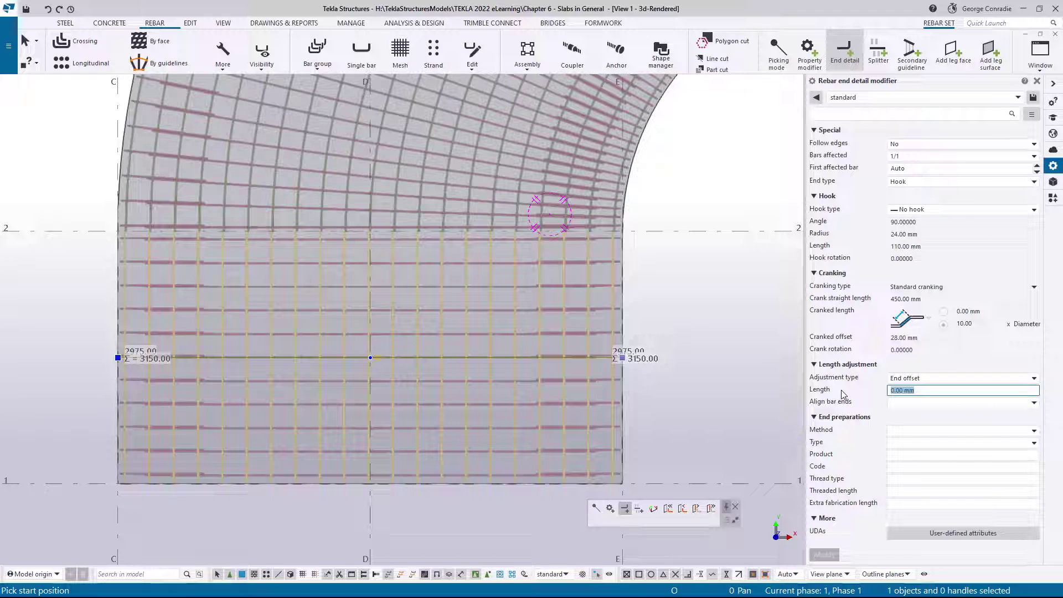
key(Tab)
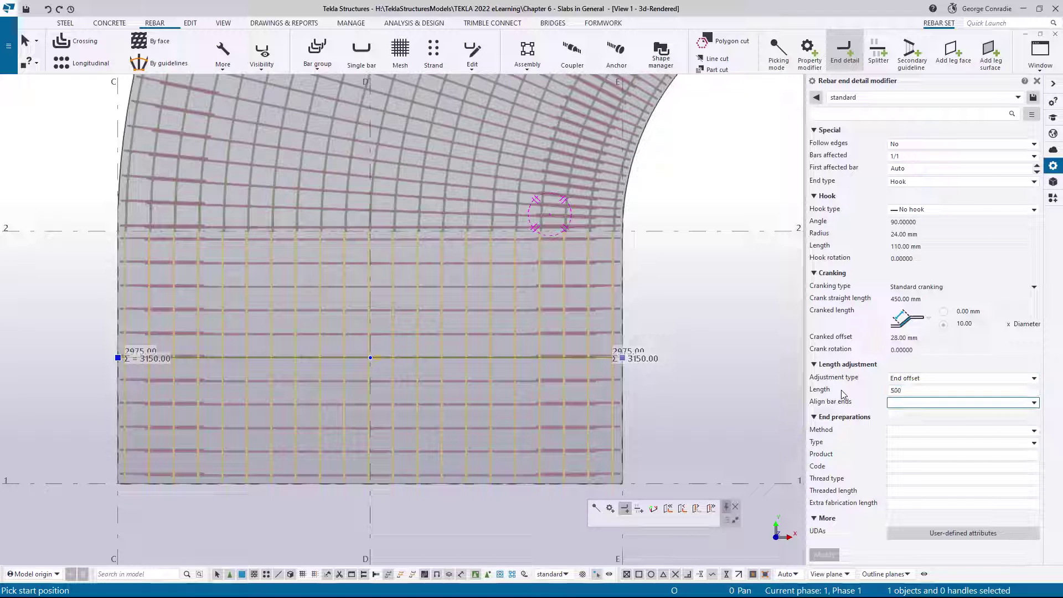
Apply the end detail to the straight bars' ends at grid 2 and end the command.
scroll(659, 260, up, 3)
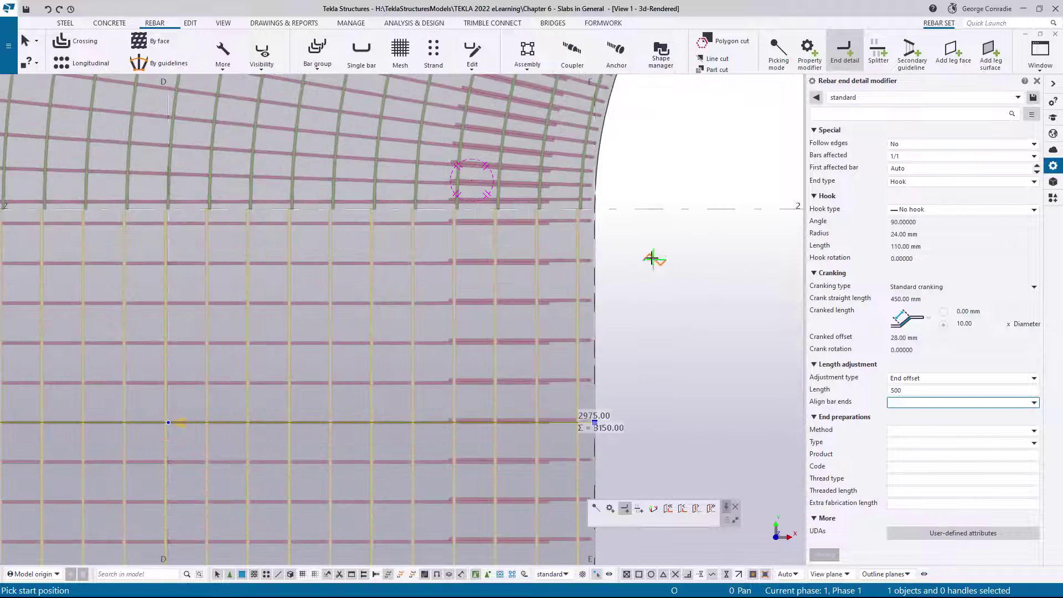
right_click(638, 229)
click(670, 239)
scroll(620, 221, up, 3)
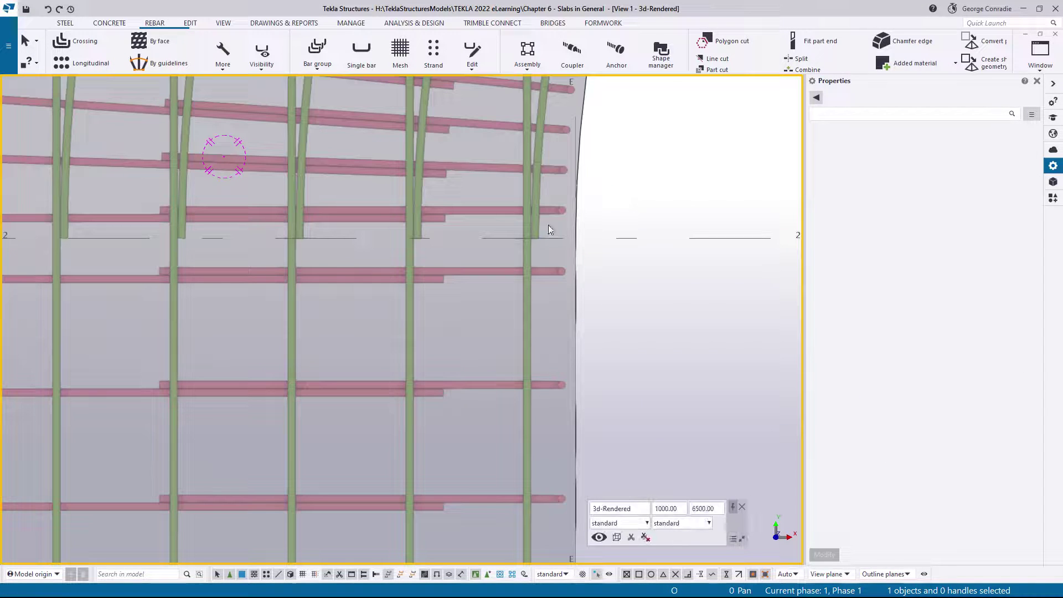
Examine how the extended straight bars lap with the curved bars along grid 2, from grid E across to grid C.
middle_drag(526, 162, 524, 215)
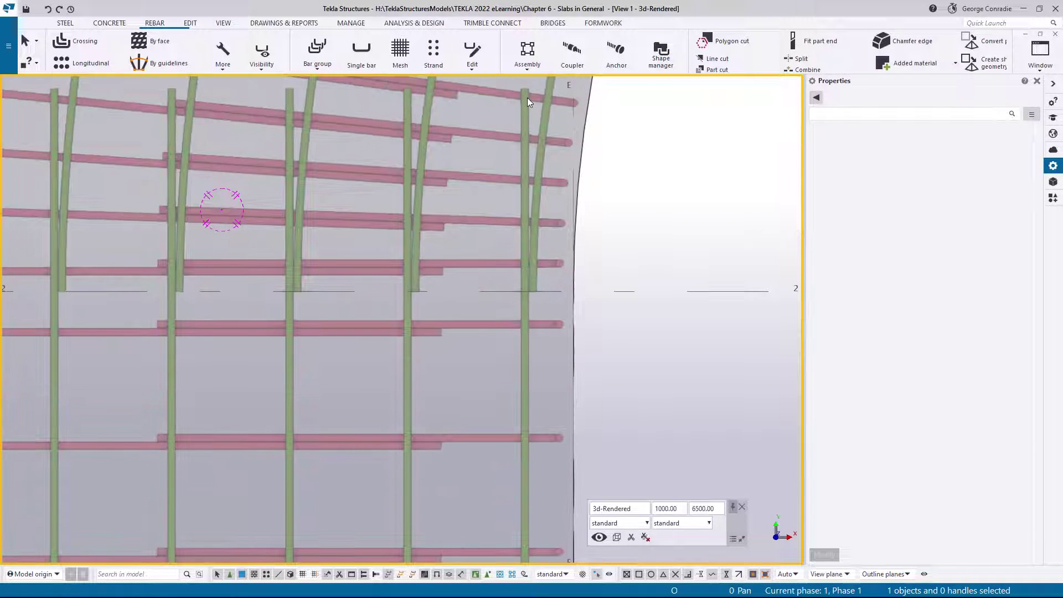
scroll(527, 98, down, 2)
middle_drag(258, 204, 518, 226)
middle_drag(296, 214, 512, 227)
middle_drag(242, 218, 462, 228)
middle_drag(255, 215, 397, 220)
scroll(266, 238, down, 7)
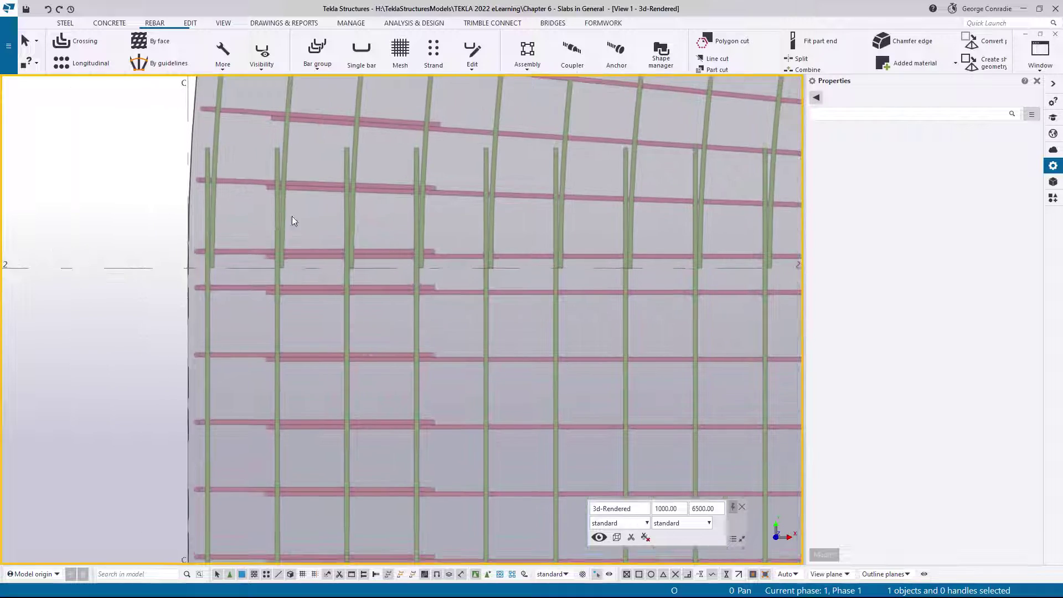
Check the distribution settings of the straight rebar set between grids F and G, and start copying properties from the set between grids 1 and 2.
middle_drag(524, 235, 221, 330)
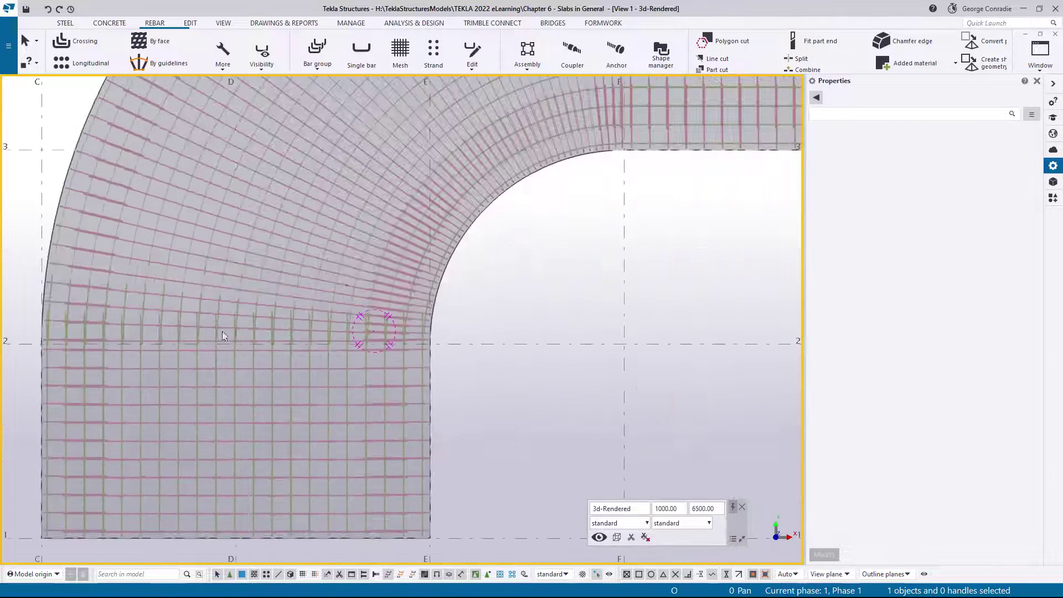
middle_drag(404, 232, 233, 363)
middle_drag(469, 279, 441, 331)
scroll(497, 283, up, 3)
scroll(498, 284, up, 2)
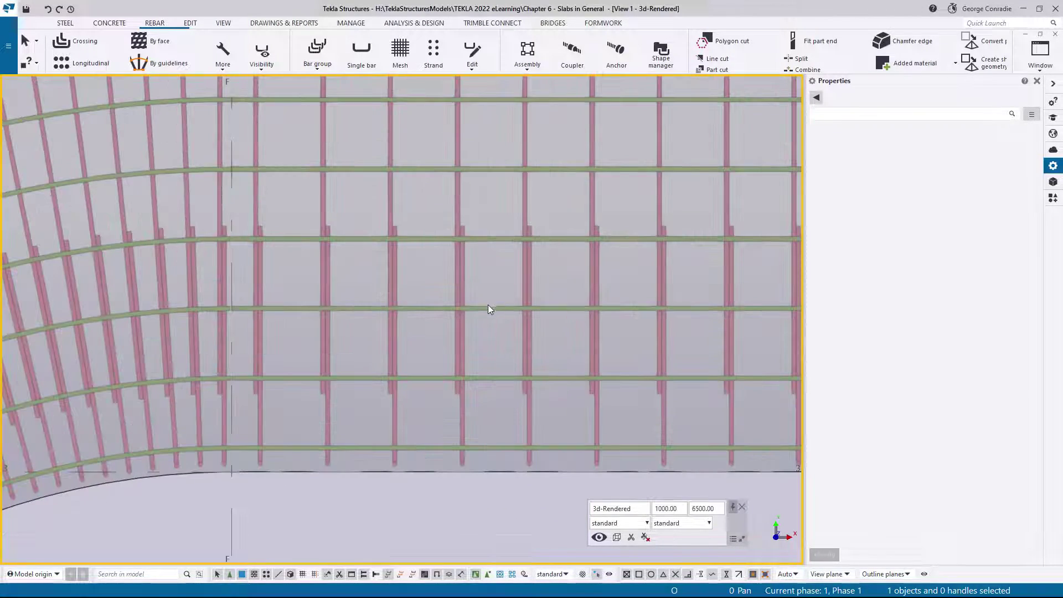
click(490, 307)
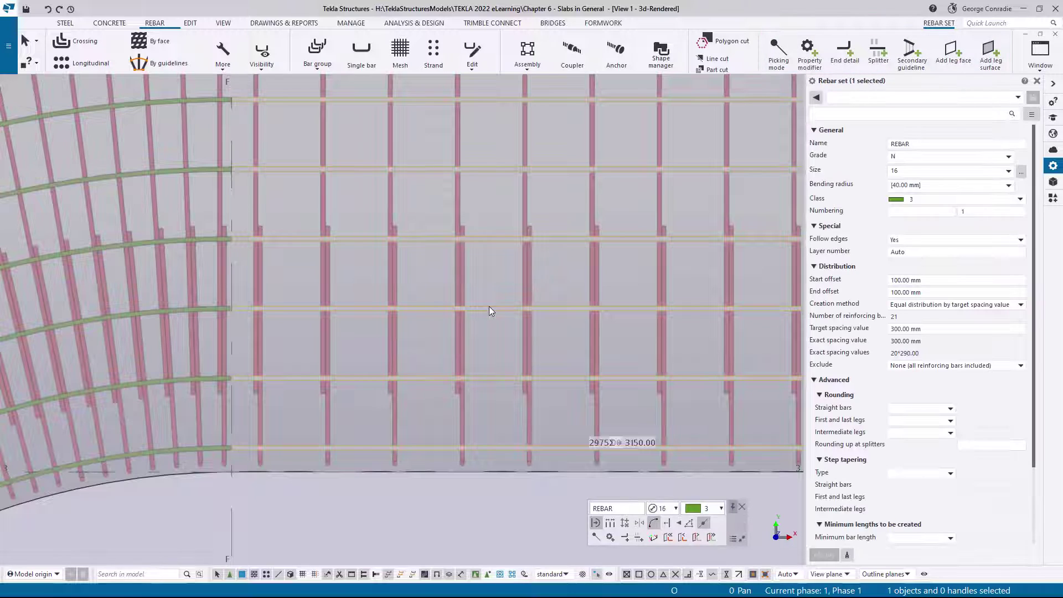
scroll(490, 311, down, 2)
scroll(489, 307, down, 4)
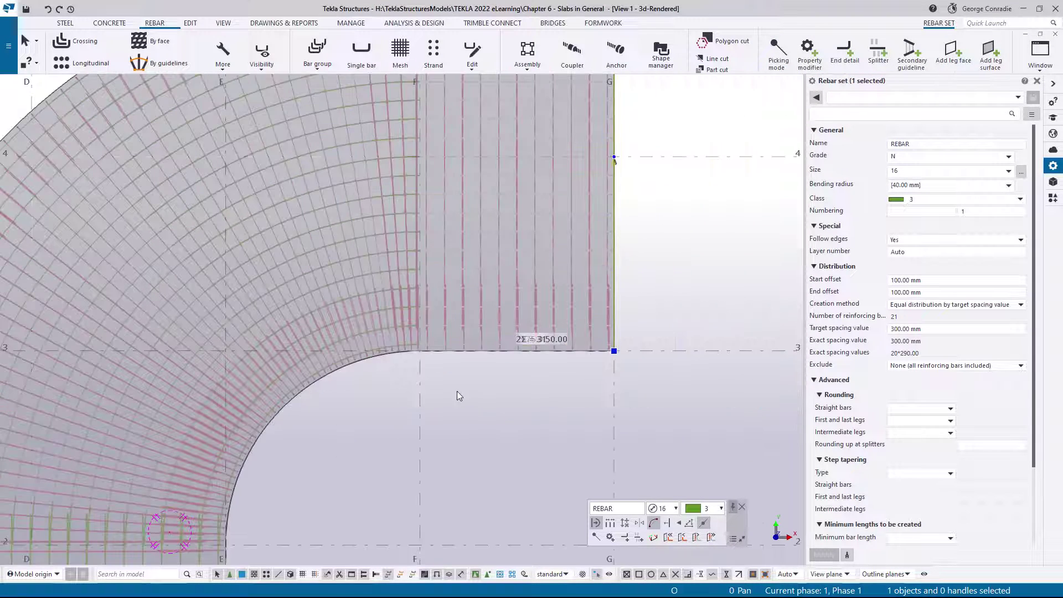
middle_drag(457, 391, 544, 214)
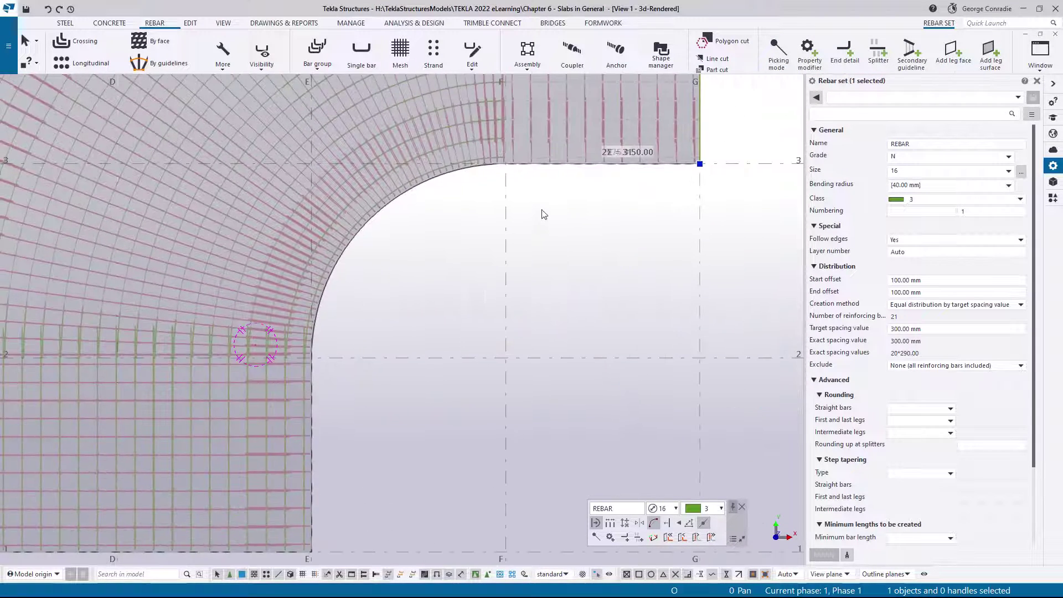
click(284, 449)
click(848, 555)
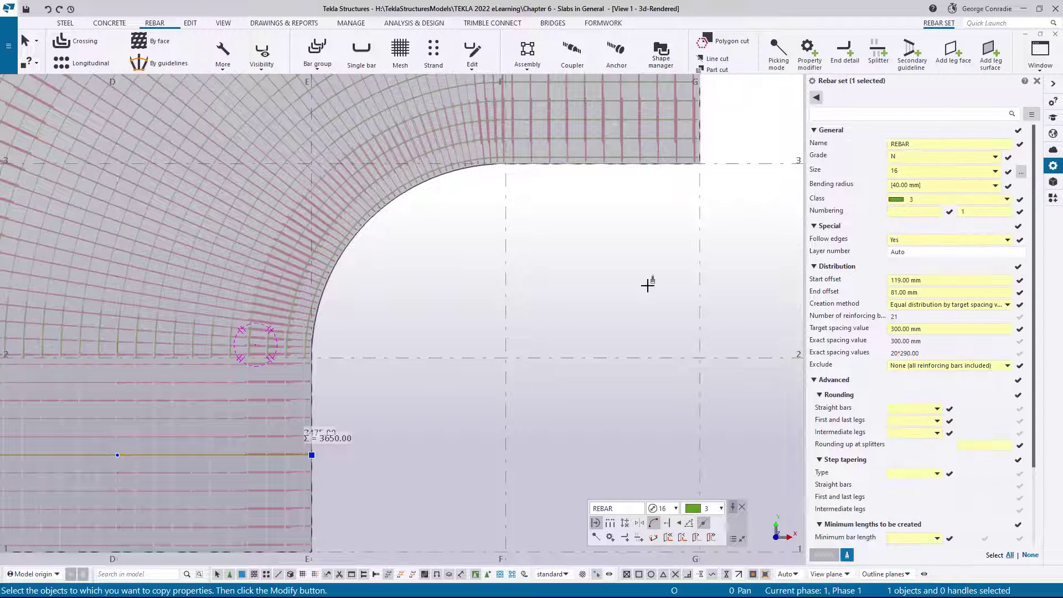
Apply the copied start offset of 119 mm and end offset of 81 mm to the straight rebar set between grids F and G.
scroll(529, 335, up, 5)
scroll(531, 281, up, 2)
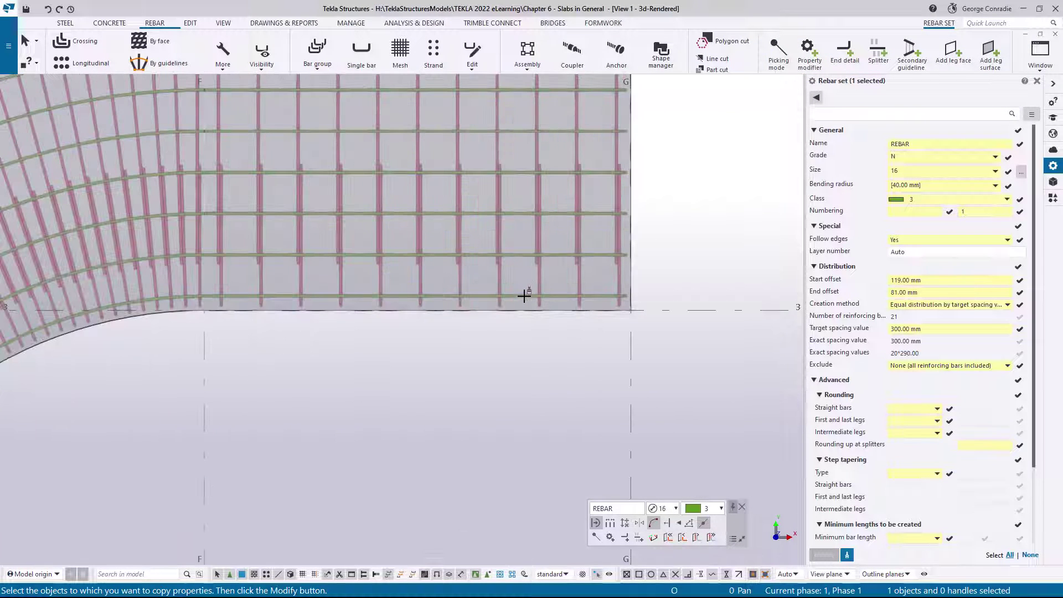
click(524, 297)
scroll(523, 290, down, 2)
middle_drag(522, 290, 506, 368)
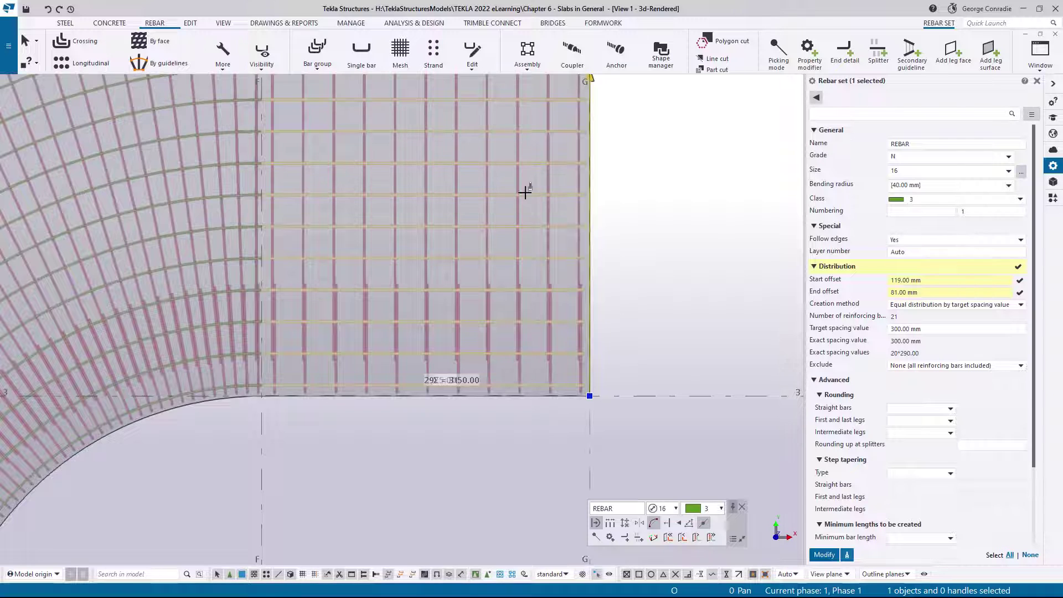
mouse_move(590, 89)
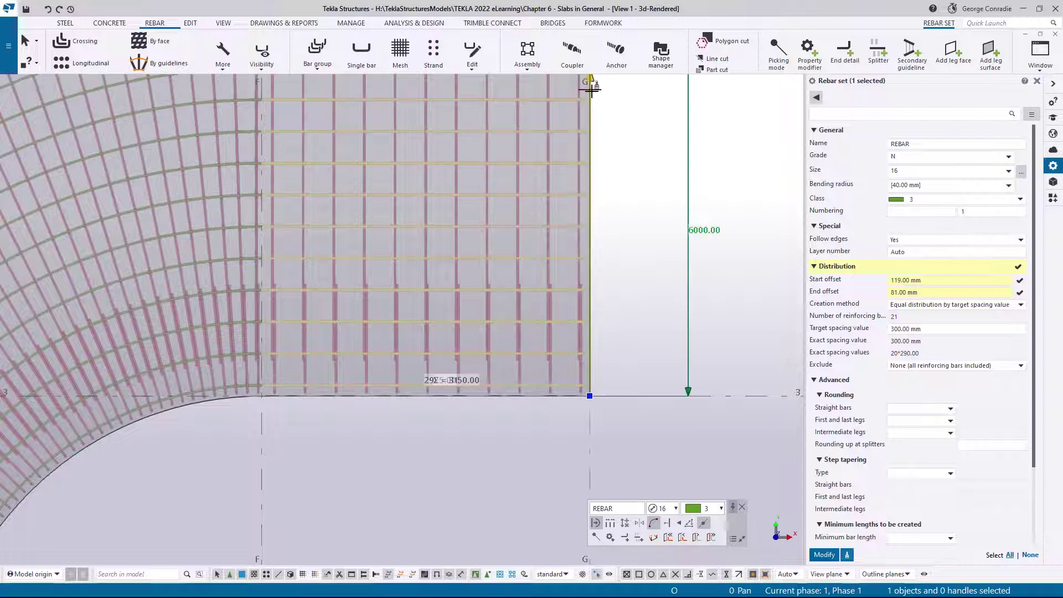
click(825, 555)
right_click(371, 410)
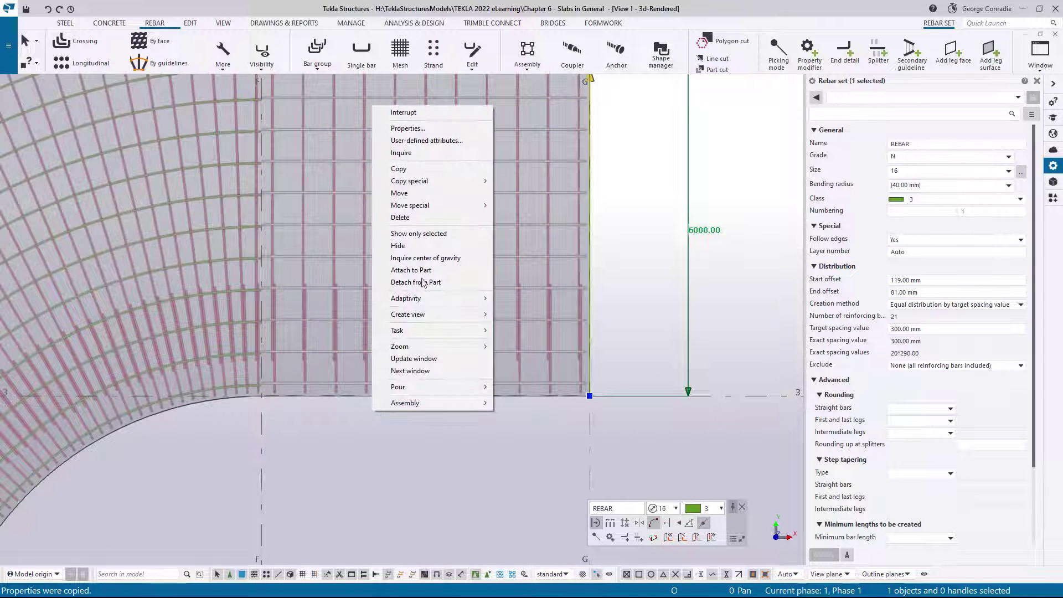
click(399, 111)
Add an end detail with no hook and a 500 mm end offset to the straight bars' ends at grid F.
middle_drag(272, 266, 384, 243)
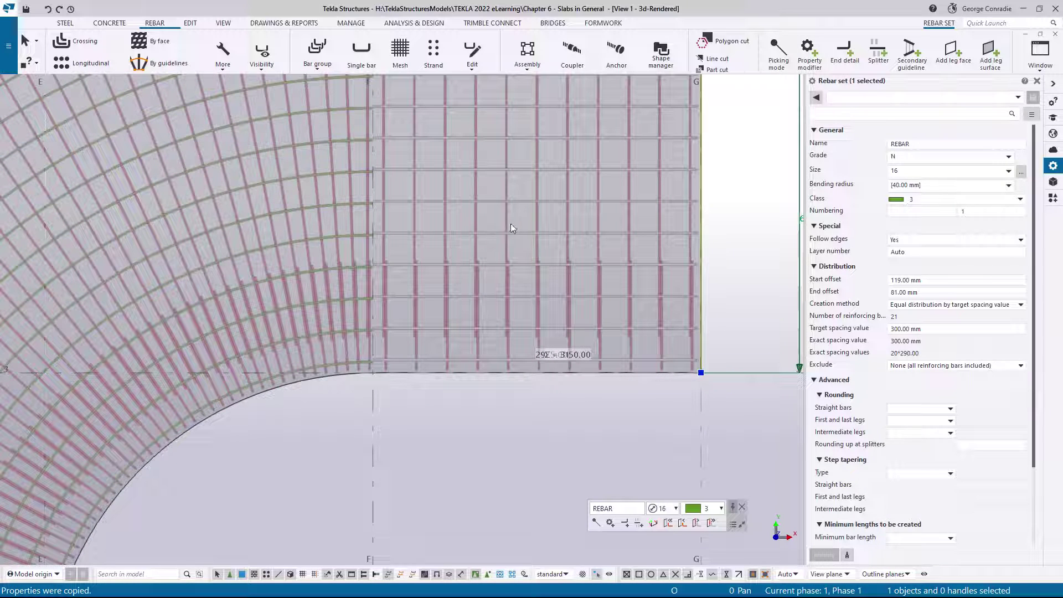
click(845, 53)
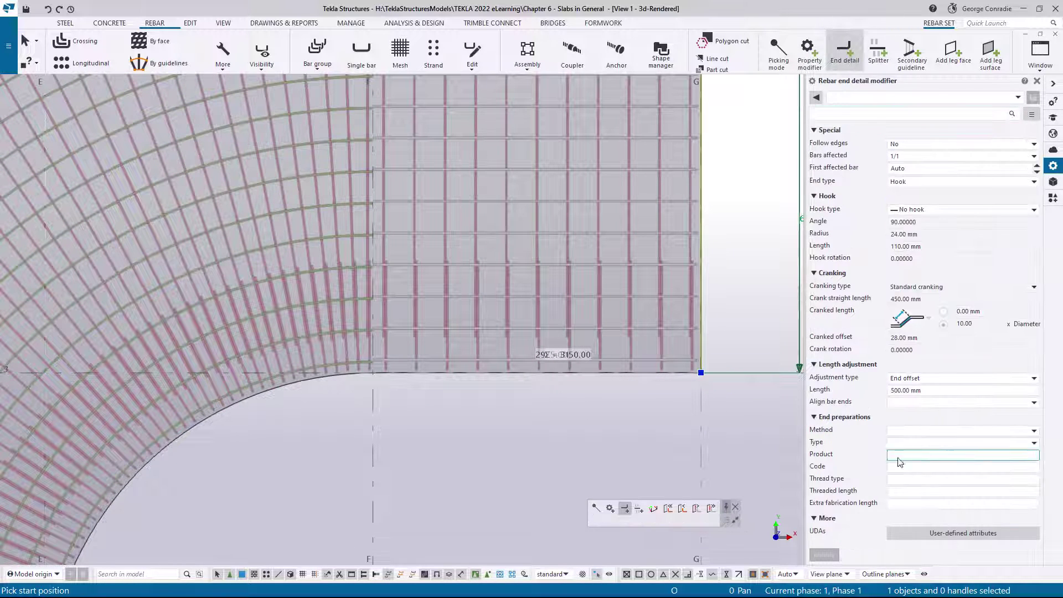
scroll(390, 393, up, 4)
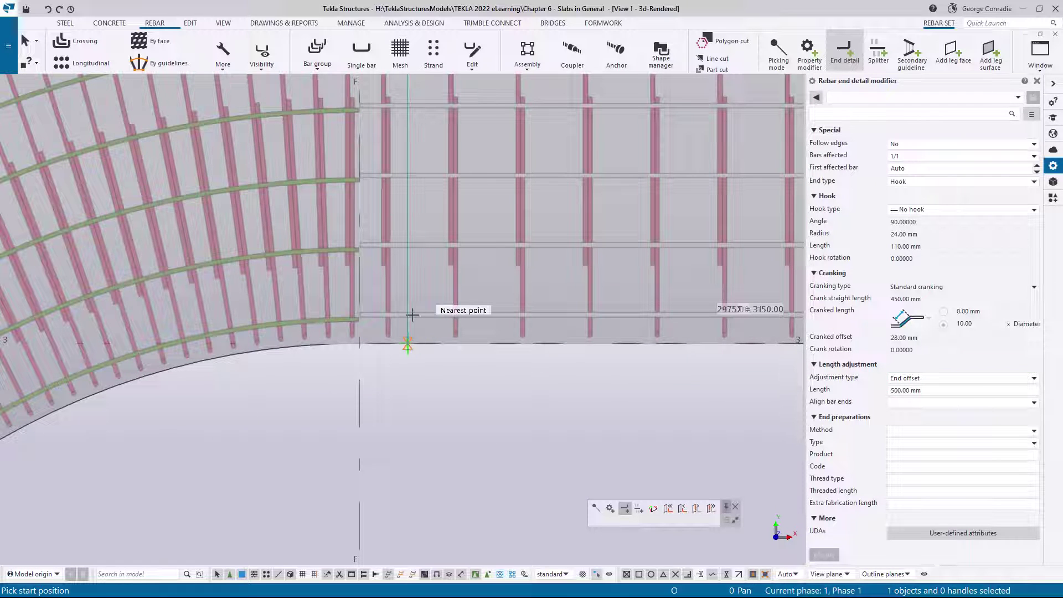
right_click(410, 368)
click(440, 380)
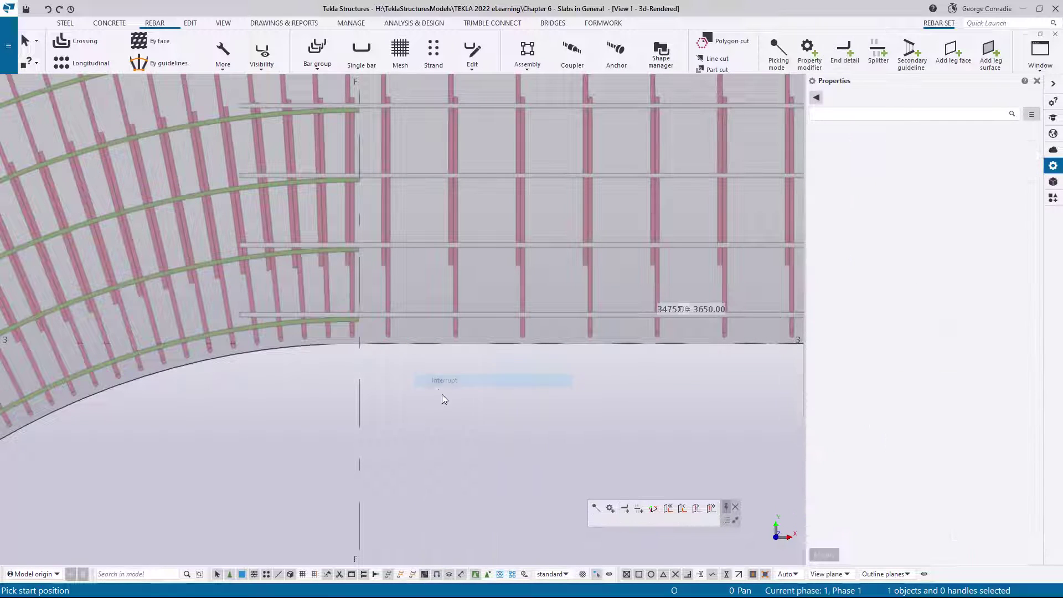
click(442, 394)
Inquire the concrete slab and bring up the reinforcing bar list in its report.
scroll(433, 300, down, 5)
ctrl+middle_drag(433, 301, 395, 283)
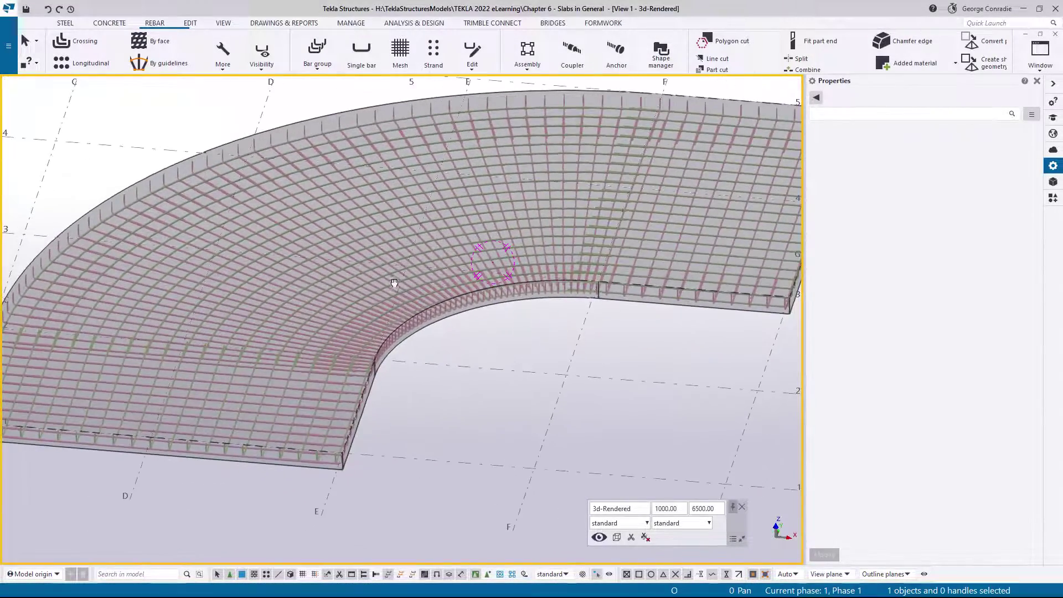
click(460, 314)
right_click(460, 312)
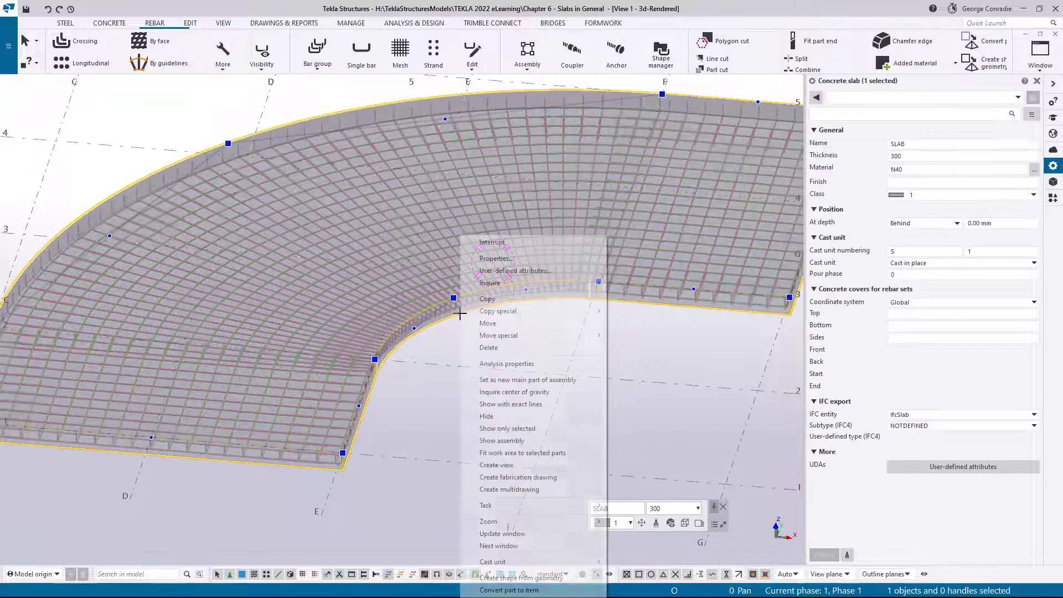
mouse_move(581, 285)
click(634, 294)
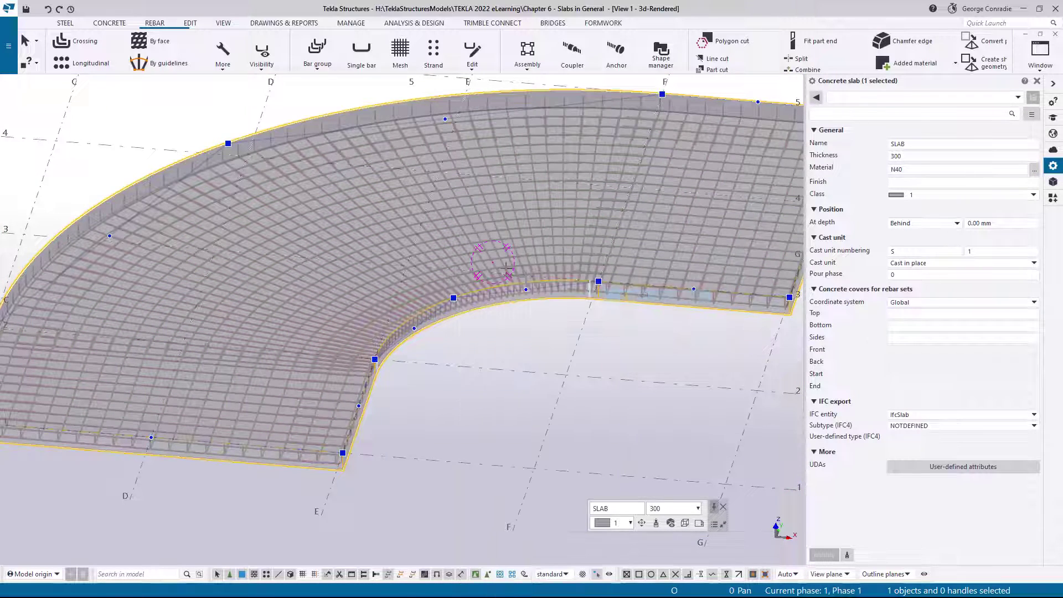
scroll(502, 277, down, 5)
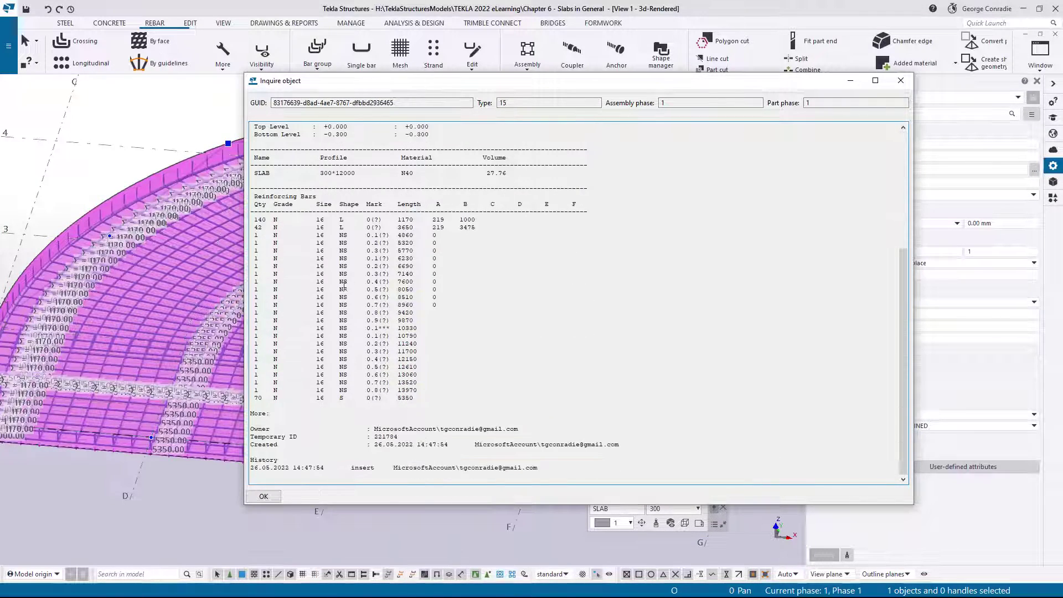
Examine the report's rows for the 1170 mm L-shaped bars and the 5350 mm straight bars, and clear the slab selection.
drag(335, 216, 477, 220)
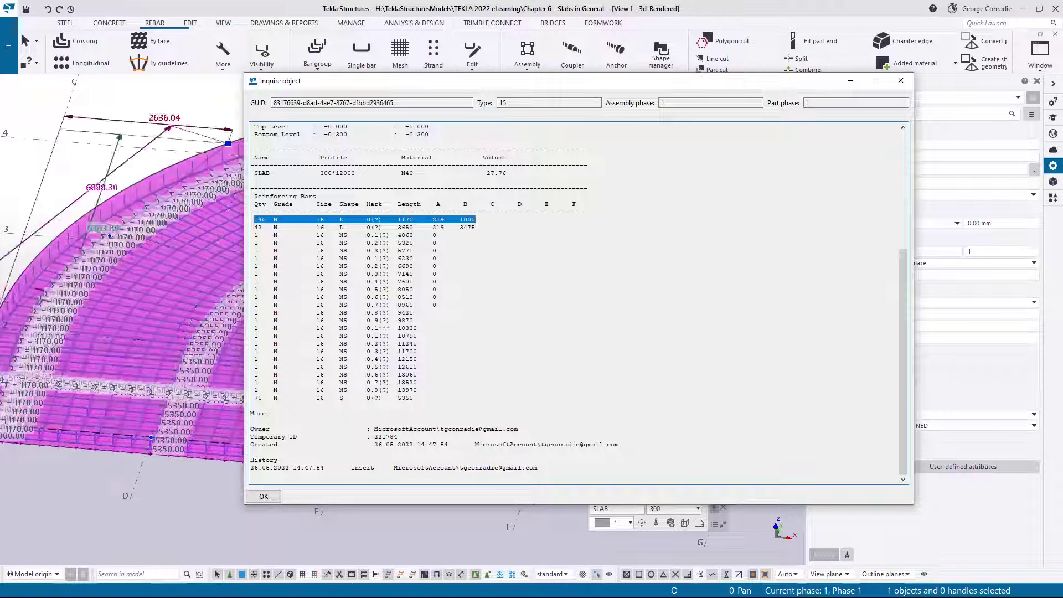
drag(253, 394, 389, 405)
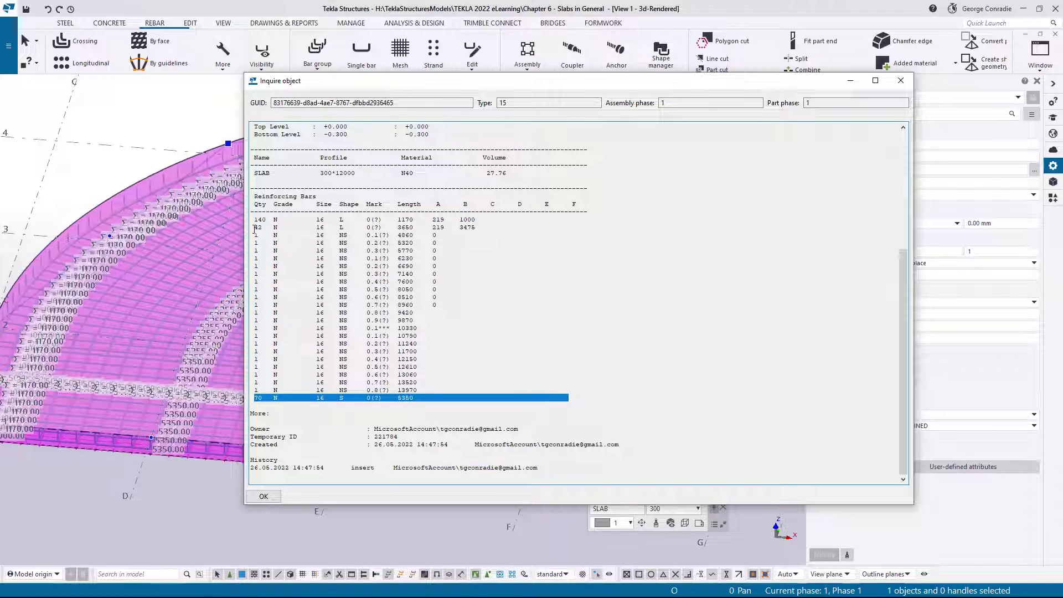
click(177, 483)
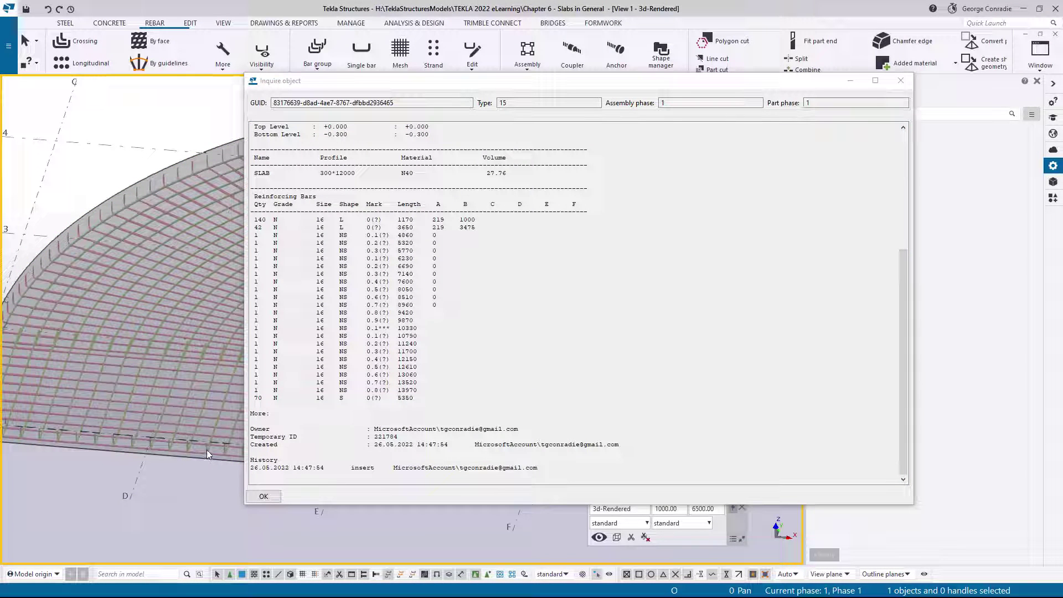
click(288, 398)
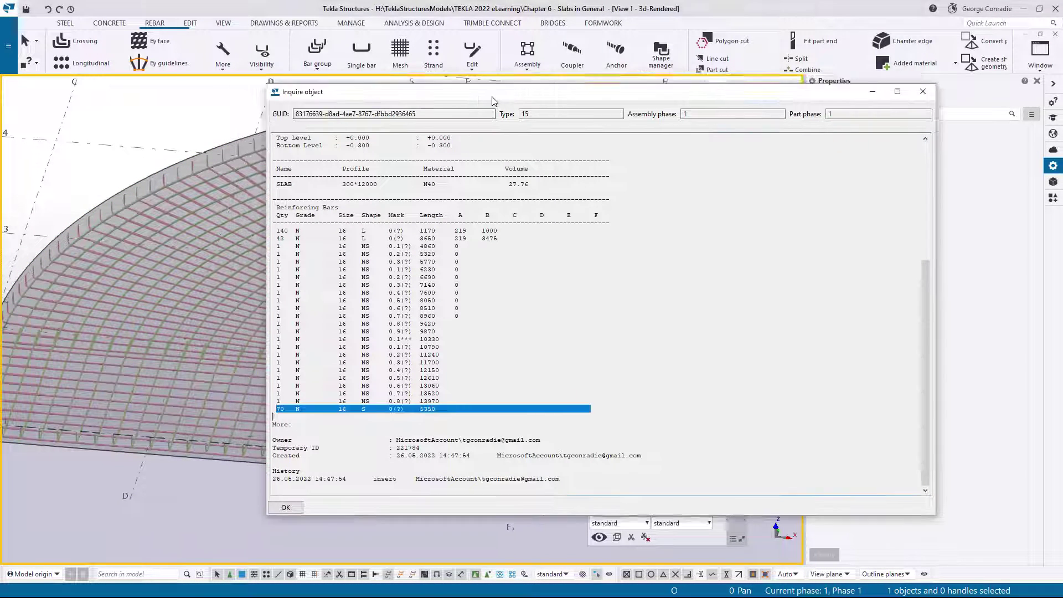
Compare the report's NS-shaped bar rows with the bars near grids F and G, and close the report.
drag(335, 86, 749, 273)
middle_drag(543, 375, 340, 364)
scroll(588, 278, up, 4)
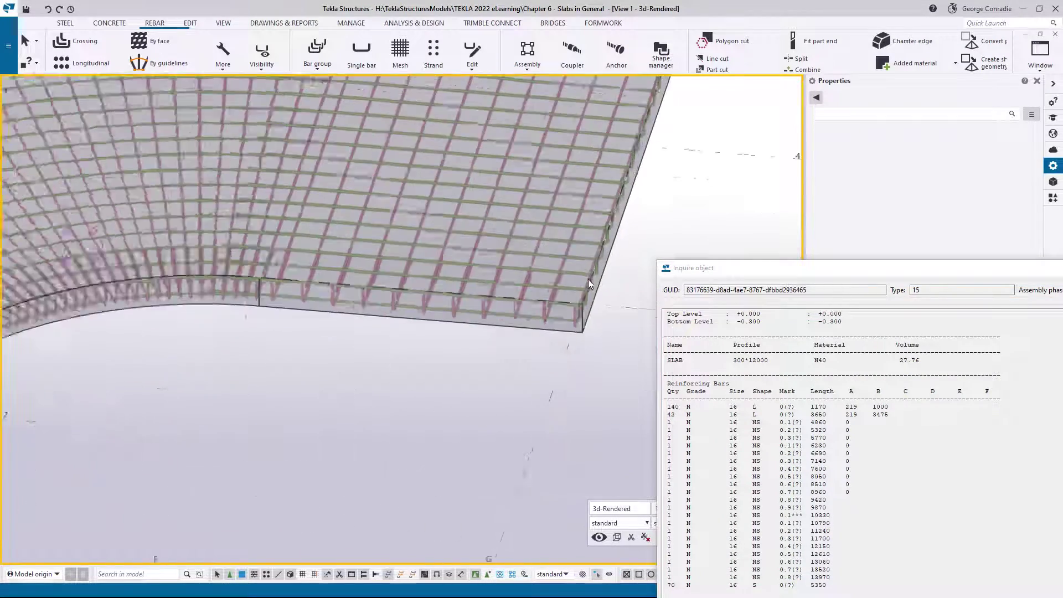
drag(690, 268, 437, 111)
drag(414, 266, 604, 419)
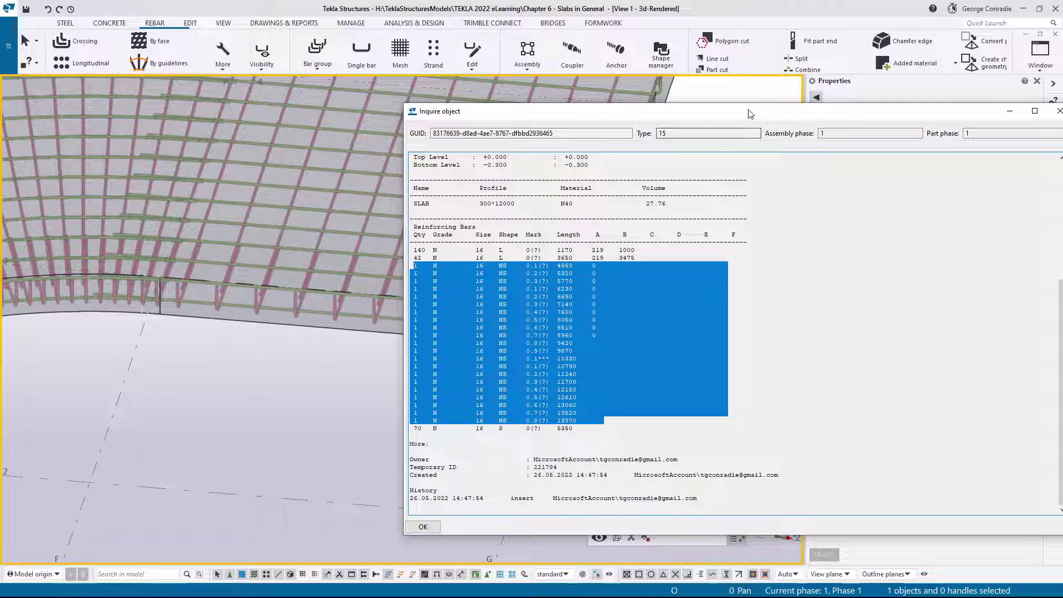
drag(750, 111, 602, 123)
click(917, 125)
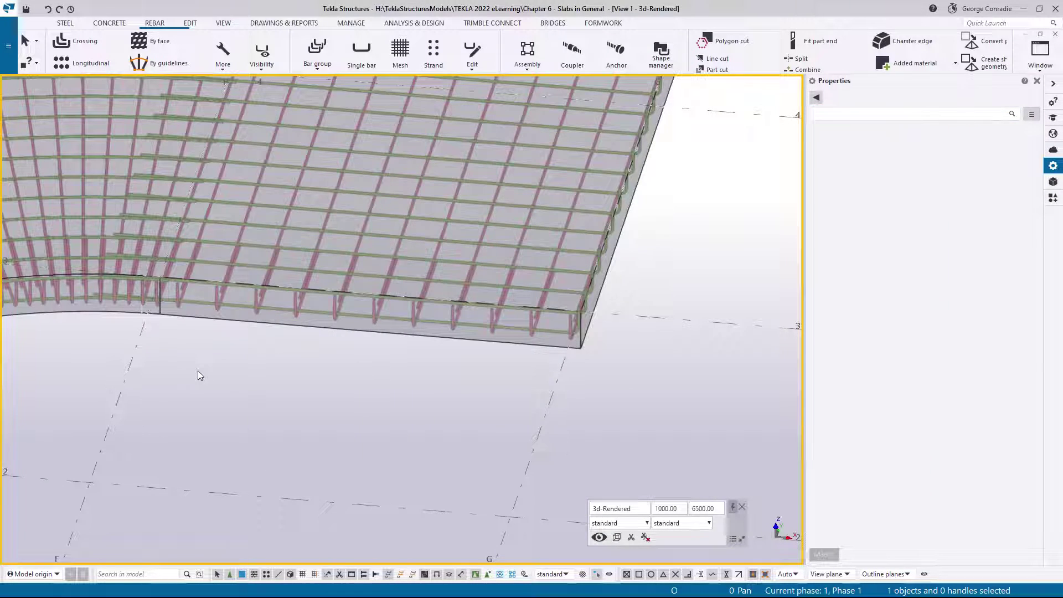
Switch from View 1 to View 2, the elevation showing the curved slab.
middle_drag(197, 370, 442, 427)
scroll(443, 428, down, 2)
mouse_move(313, 315)
ctrl+middle_down()
mouse_move(313, 347)
mouse_move(385, 312)
mouse_move(360, 302)
mouse_move(347, 319)
ctrl+middle_up()
scroll(331, 272, down, 5)
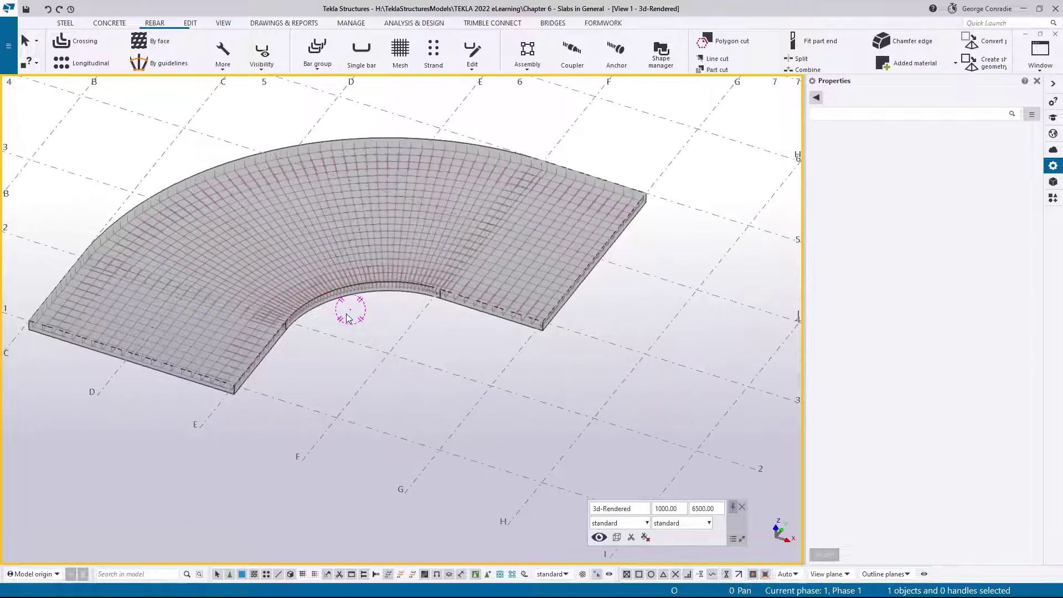
key(ctrl+Tab)
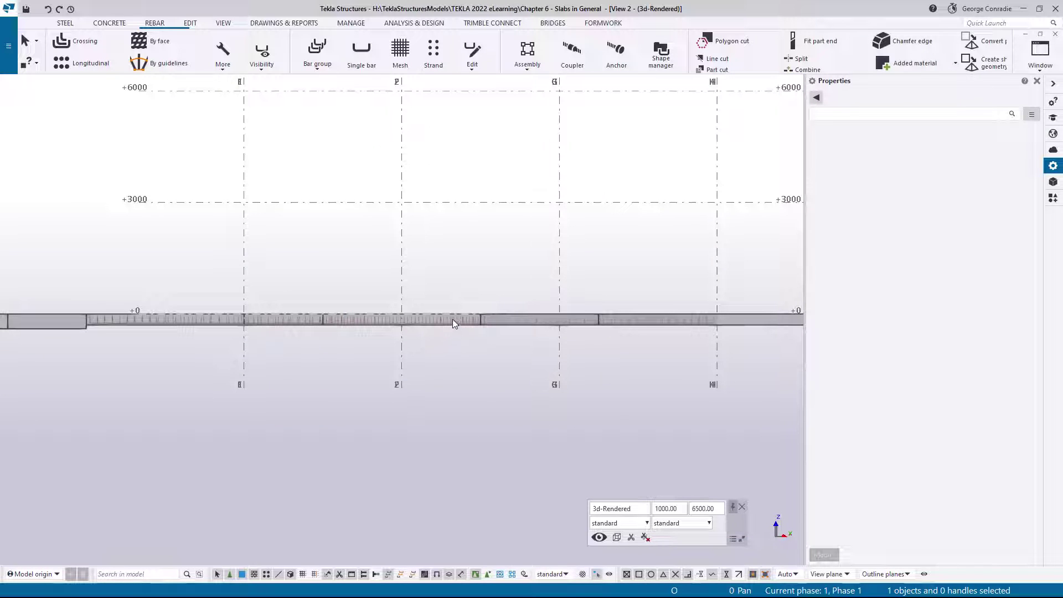
Try to show only the curved slab and its reinforcement in View 2.
ctrl+middle_drag(453, 320, 463, 349)
ctrl+middle_drag(564, 361, 562, 368)
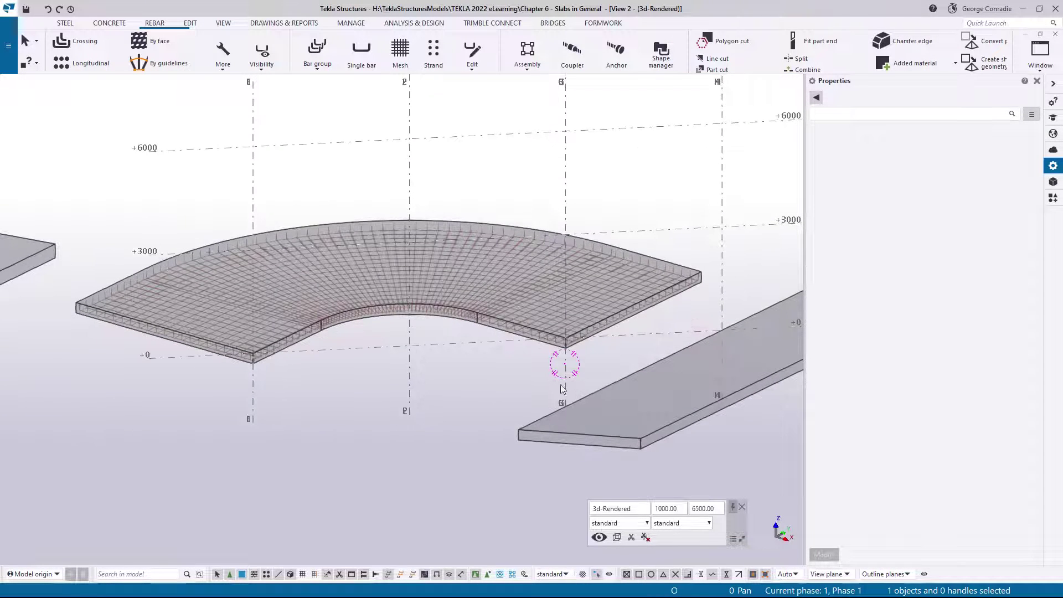
ctrl+middle_drag(394, 380, 464, 392)
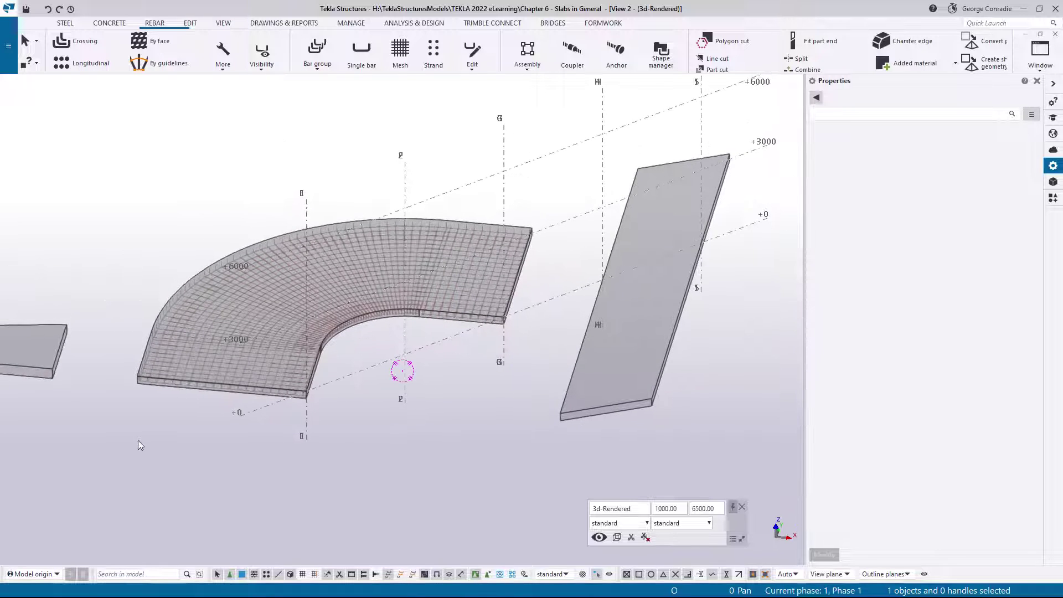
drag(97, 446, 541, 184)
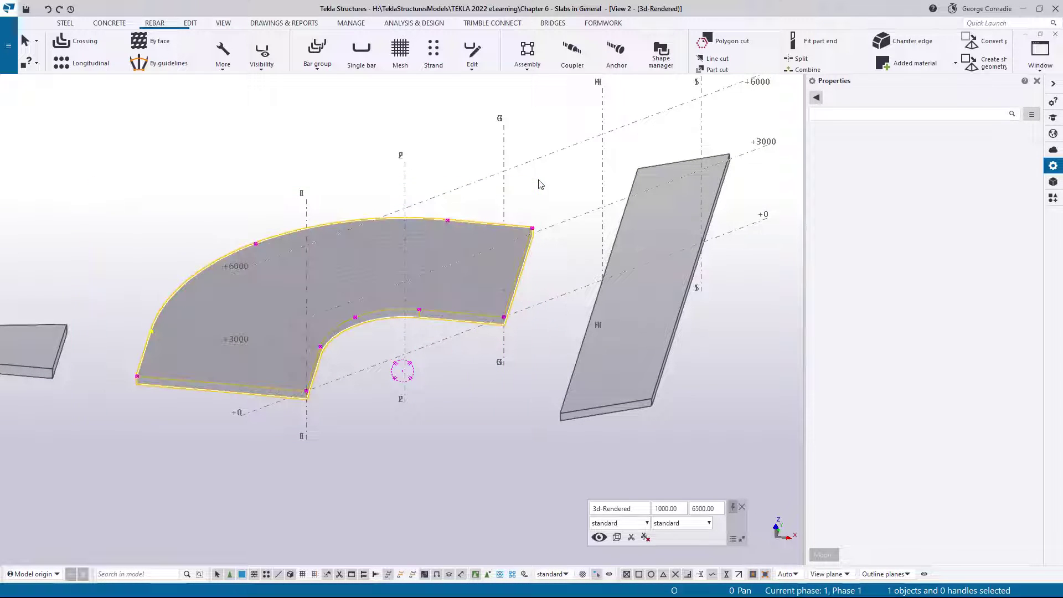
right_click(539, 191)
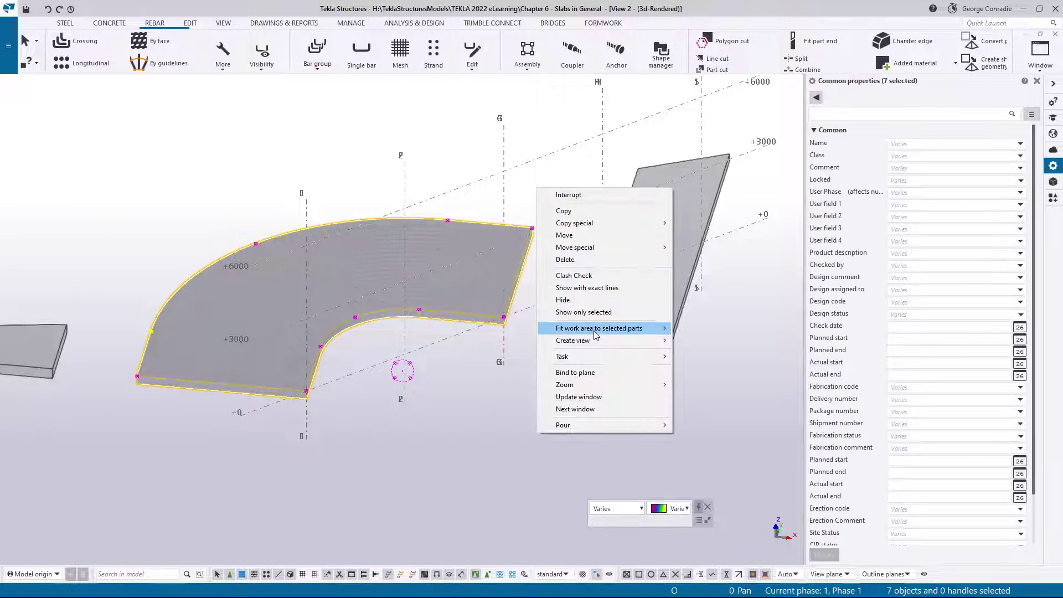
mouse_move(596, 331)
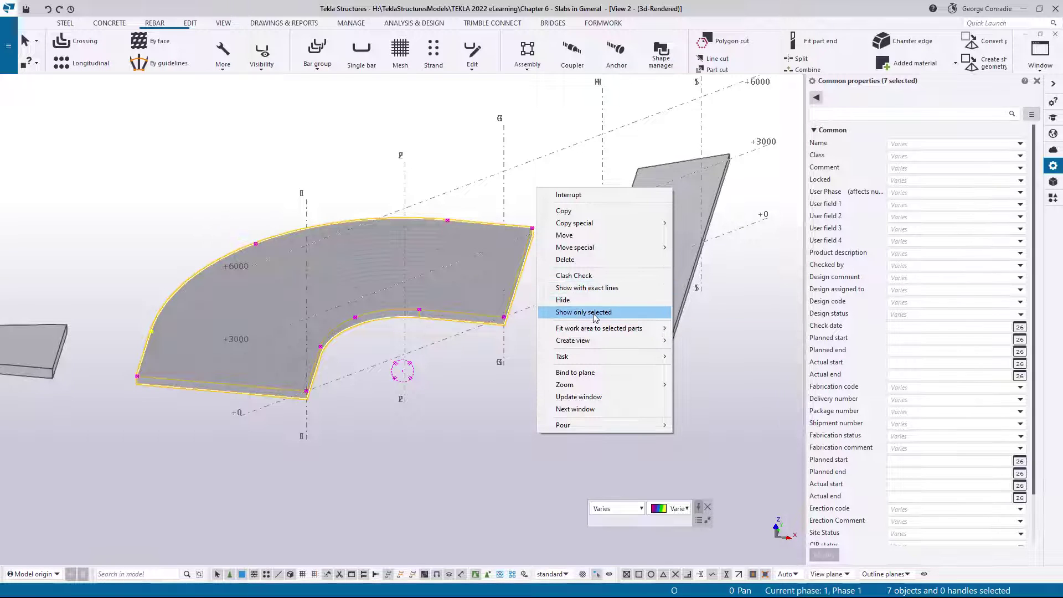
click(593, 313)
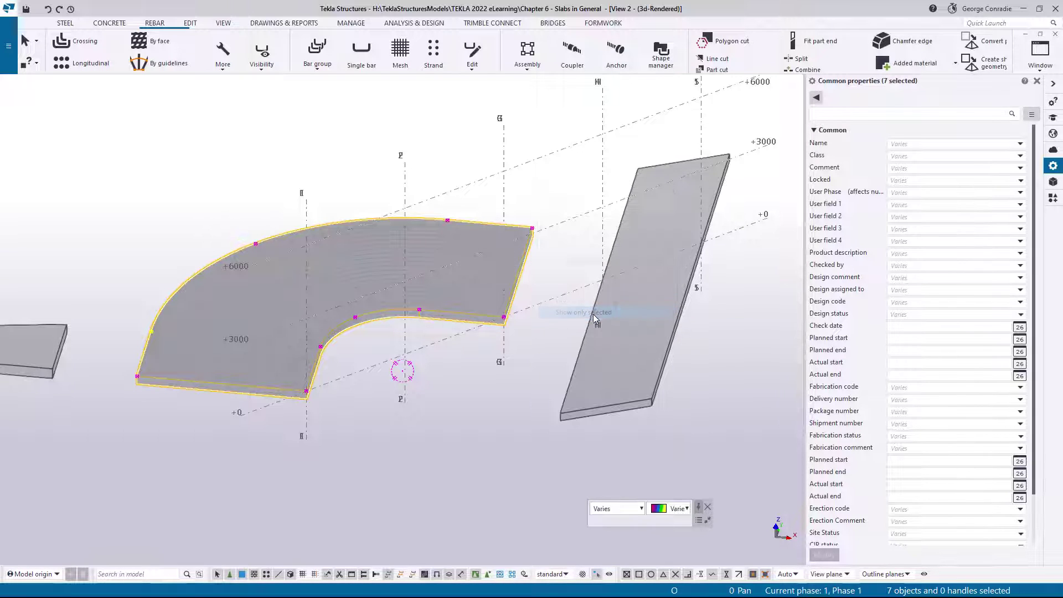
right_click(558, 278)
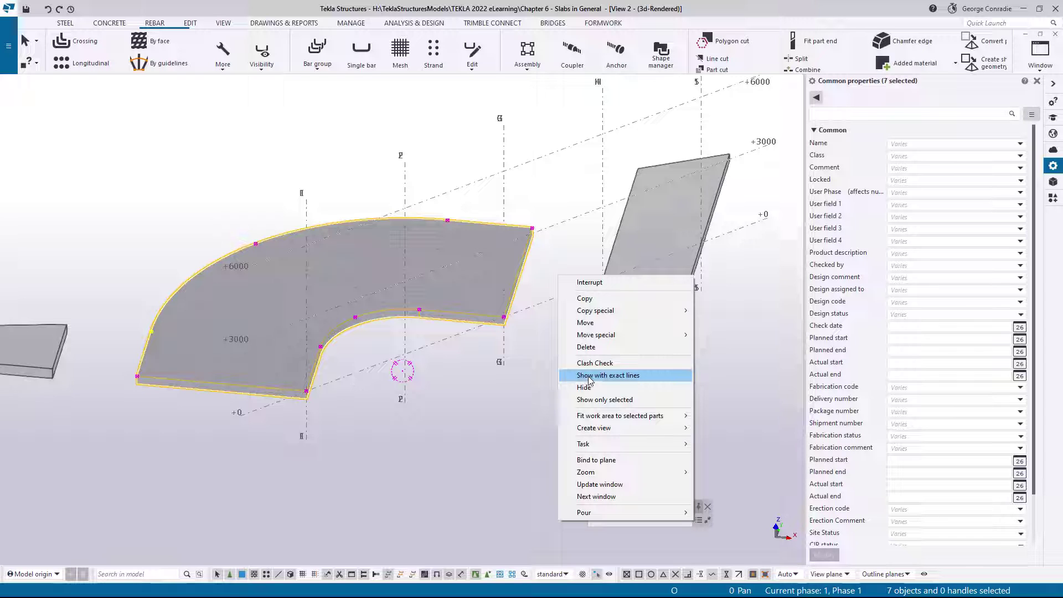
click(590, 398)
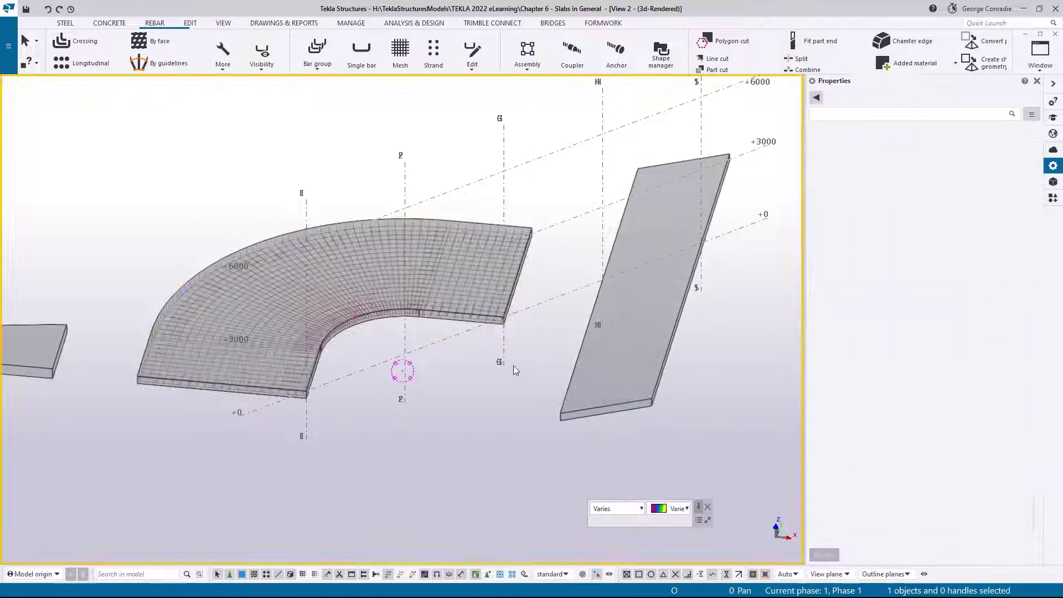
click(507, 387)
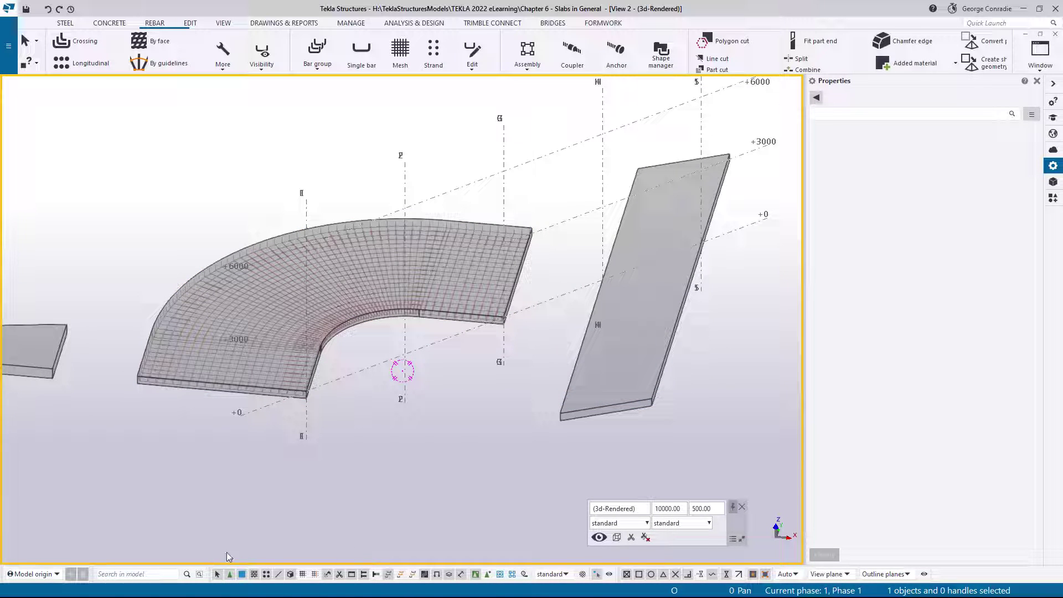
Reselect the curved slab with its reinforcement and retry isolating it from the neighbouring slabs.
ctrl+middle_drag(210, 392, 231, 400)
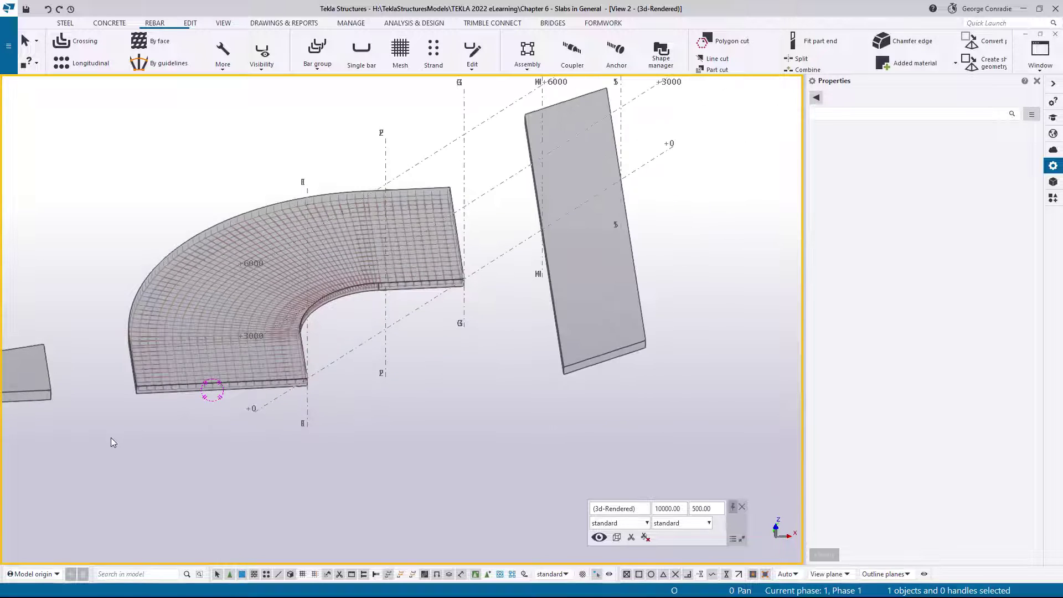
drag(111, 441, 480, 108)
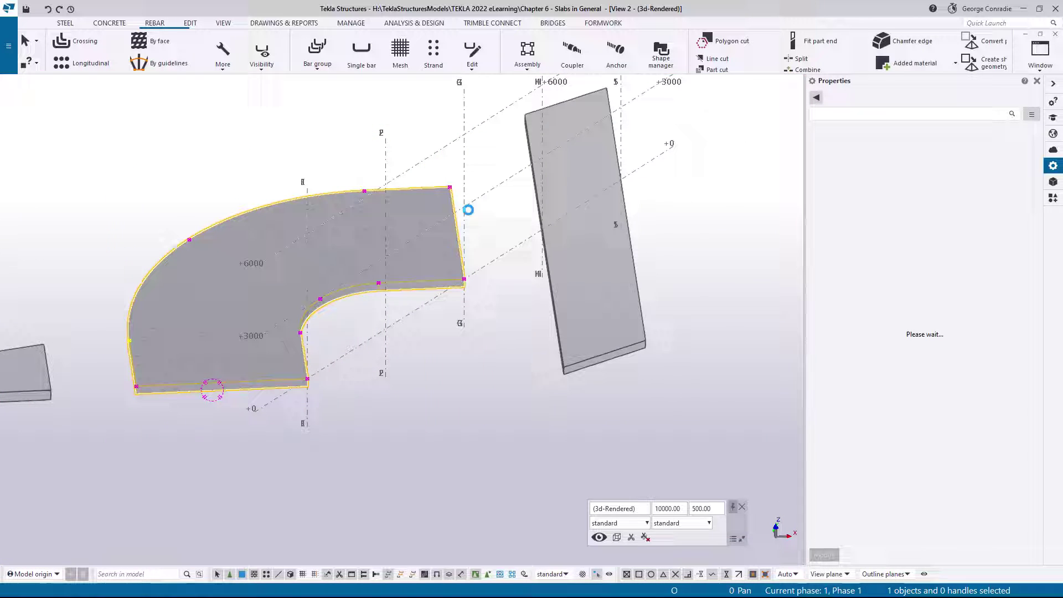
click(493, 234)
drag(120, 431, 475, 145)
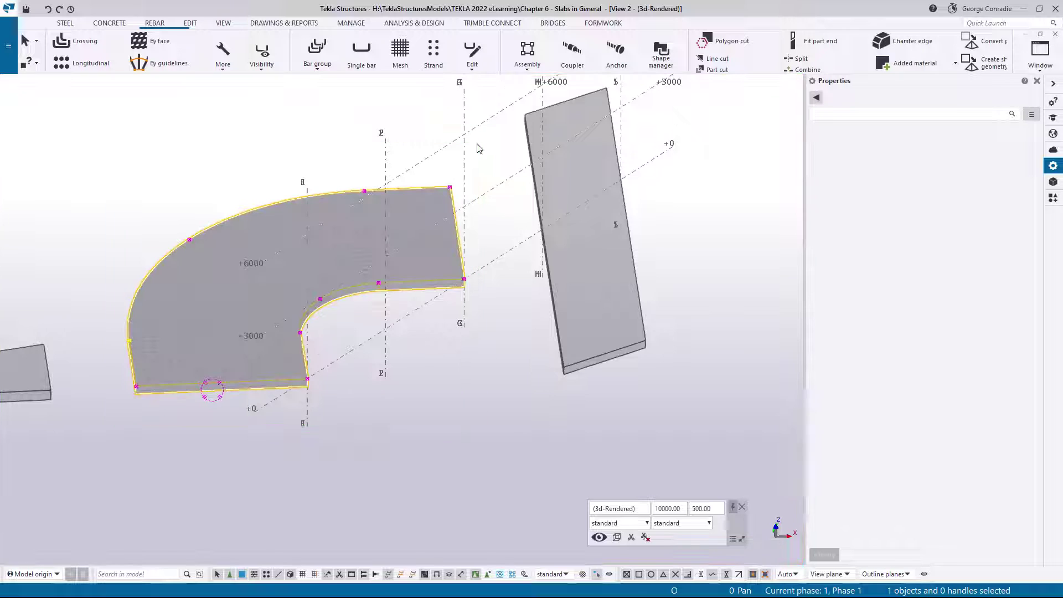
right_click(480, 223)
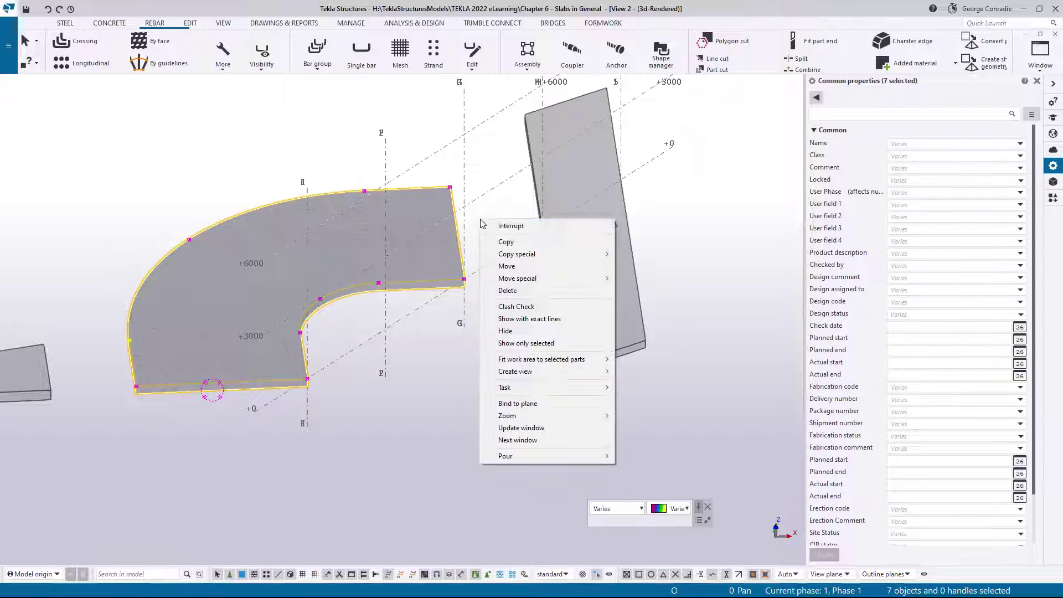
click(519, 343)
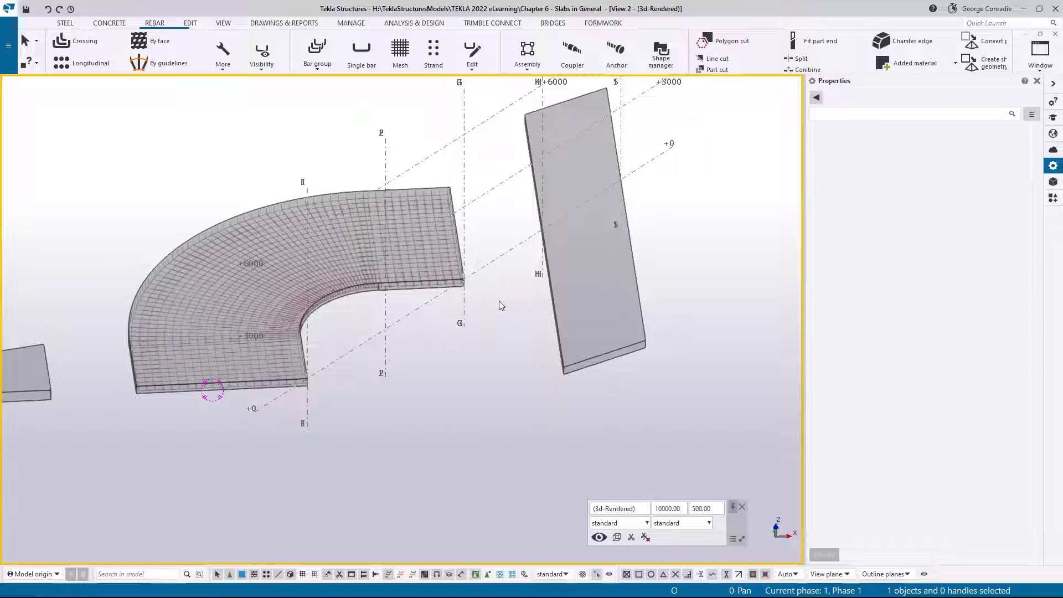
Limit object selection to rebar sets and return View 2 to its flat plane view with nothing selected.
middle_drag(498, 298, 454, 333)
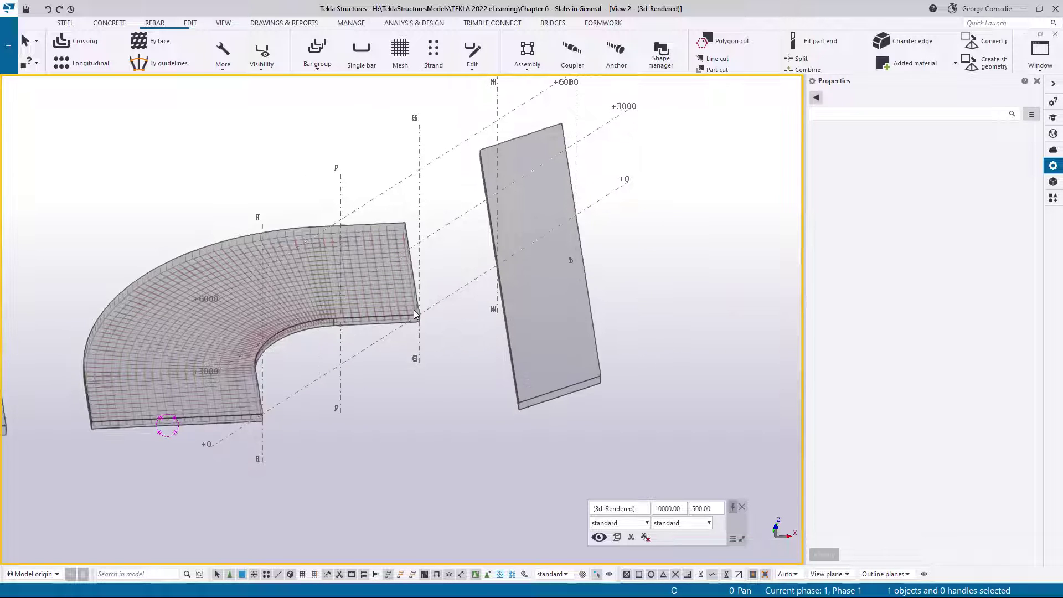
key(ctrl+p)
scroll(414, 310, down, 4)
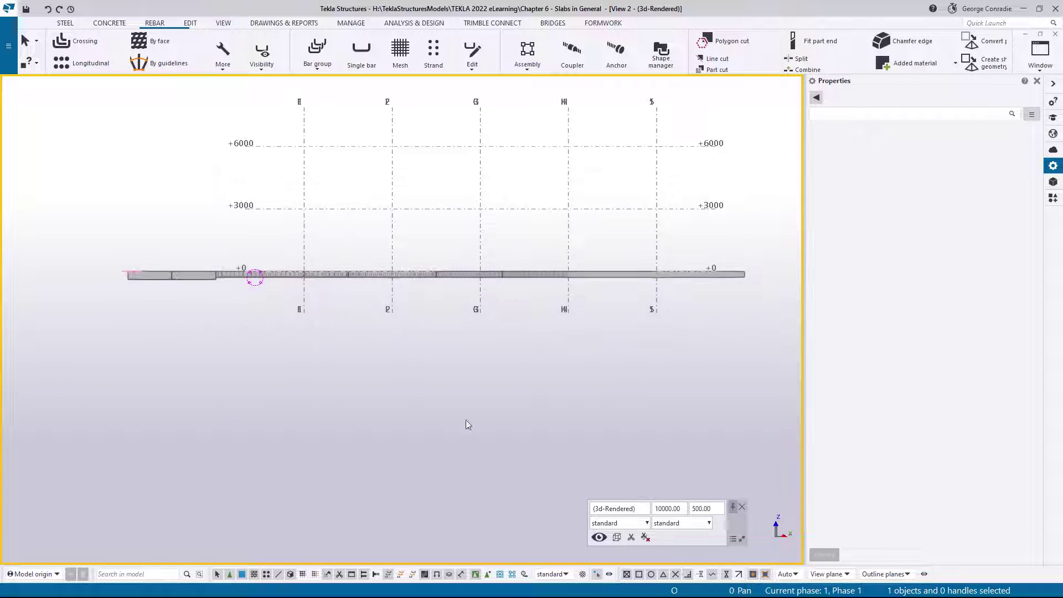
click(389, 575)
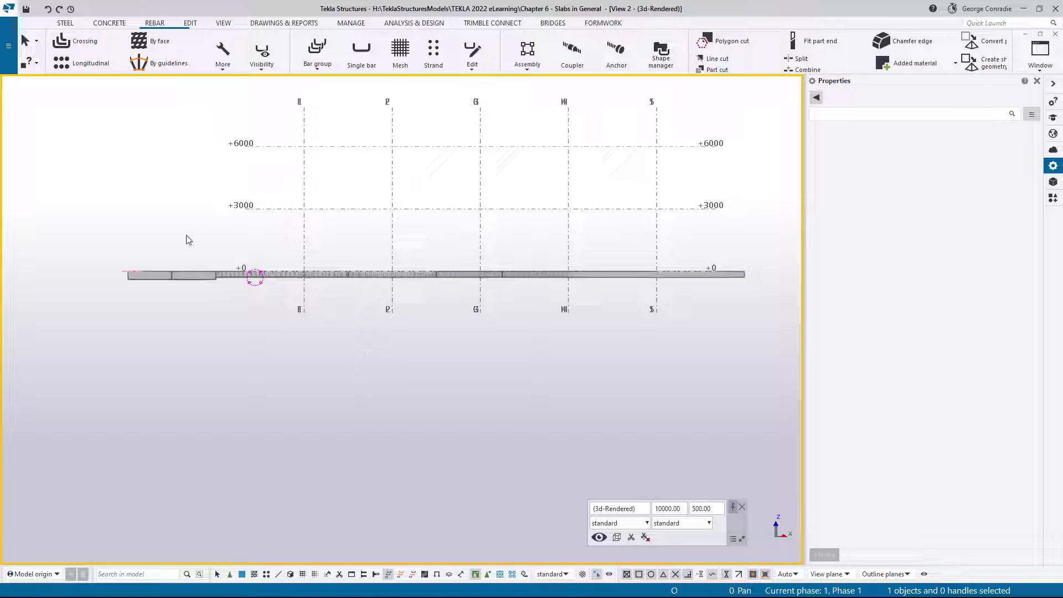
scroll(285, 301, up, 3)
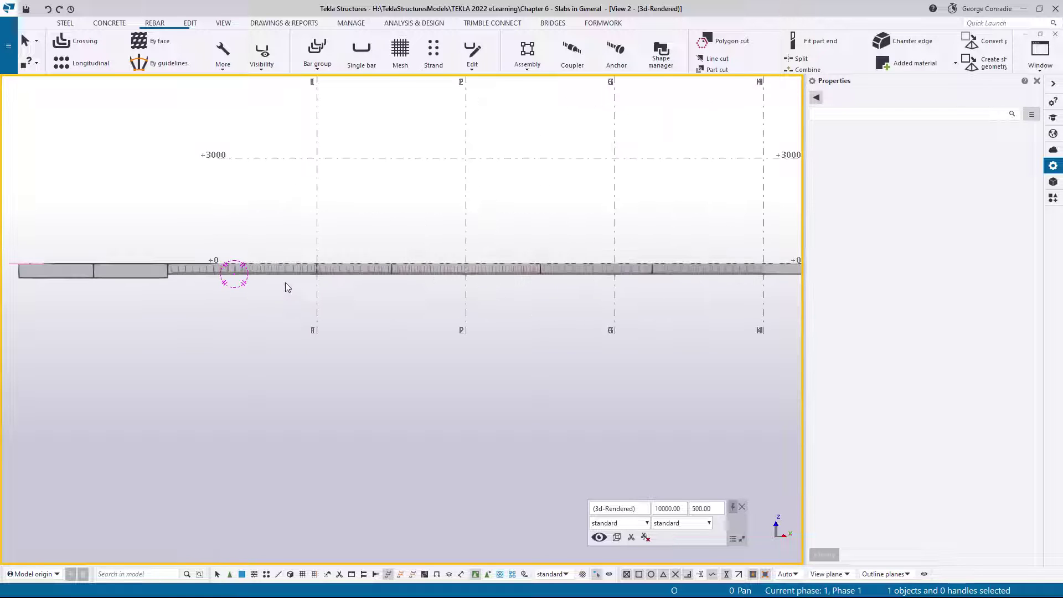
key(ctrl+p)
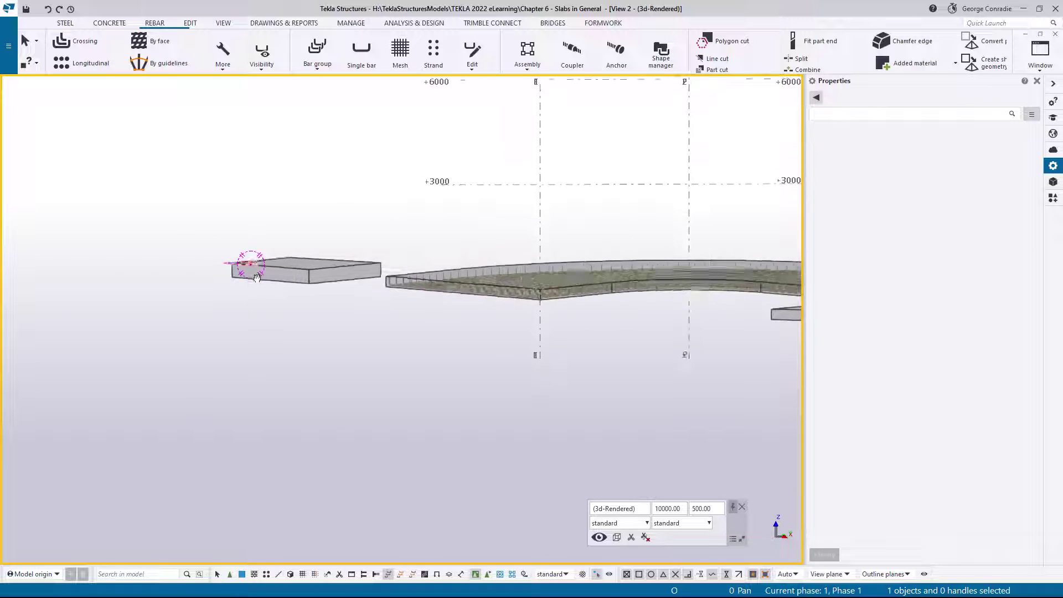
scroll(247, 263, up, 2)
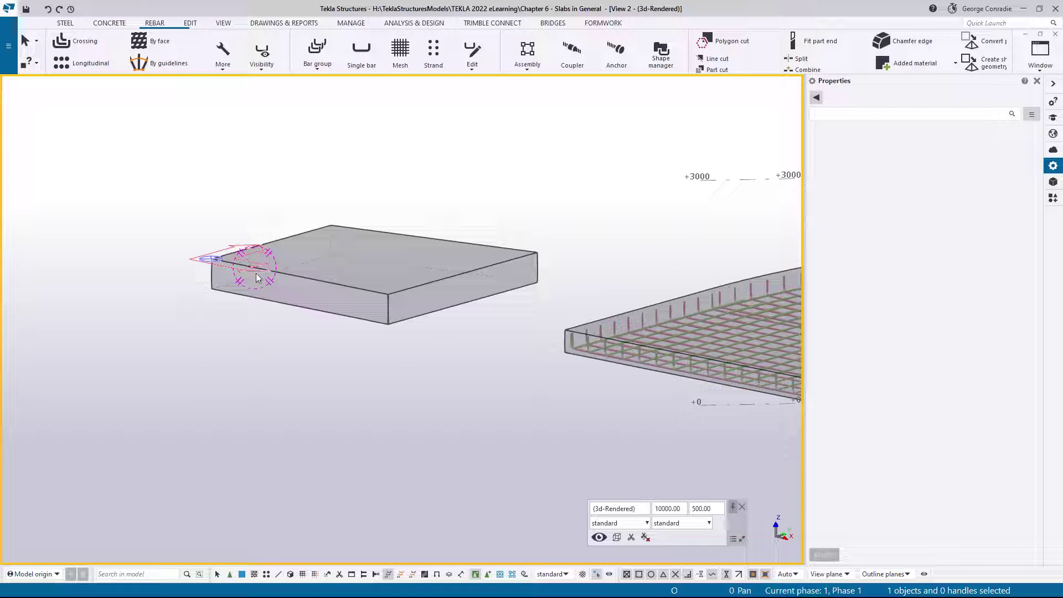
scroll(265, 276, down, 3)
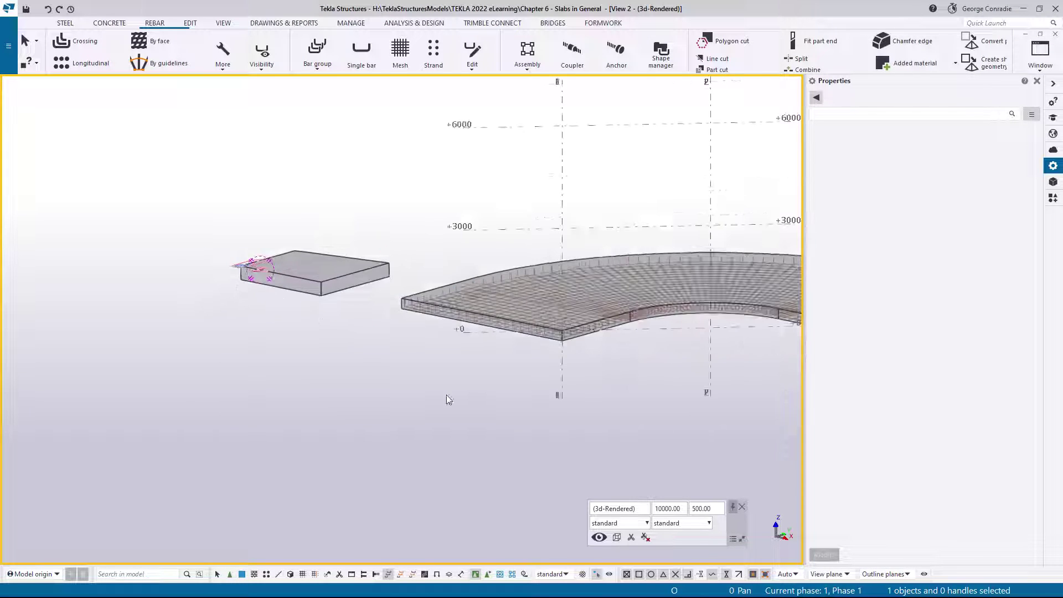
click(473, 371)
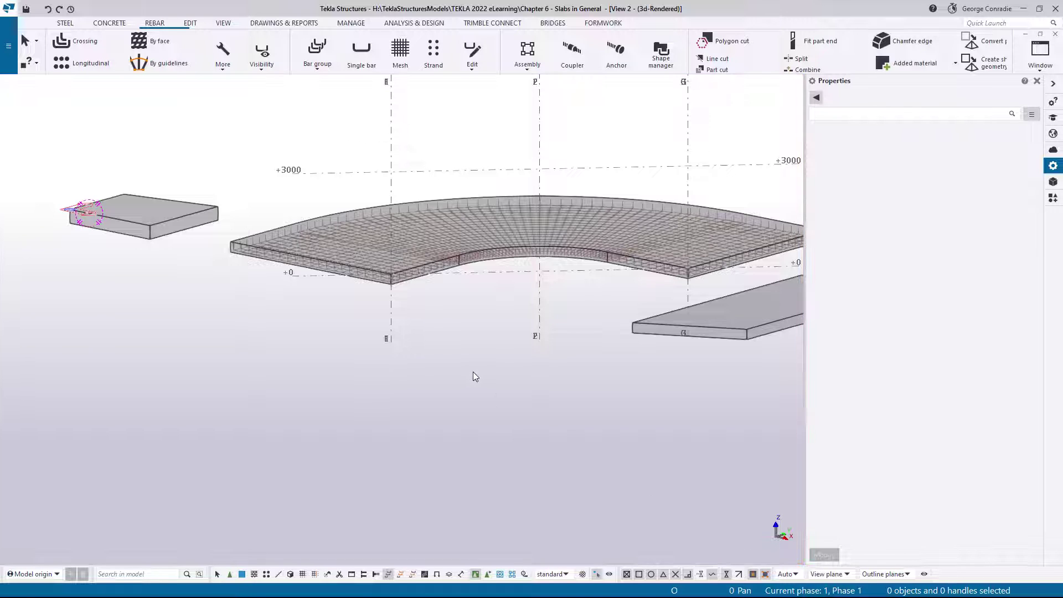
key(ctrl+p)
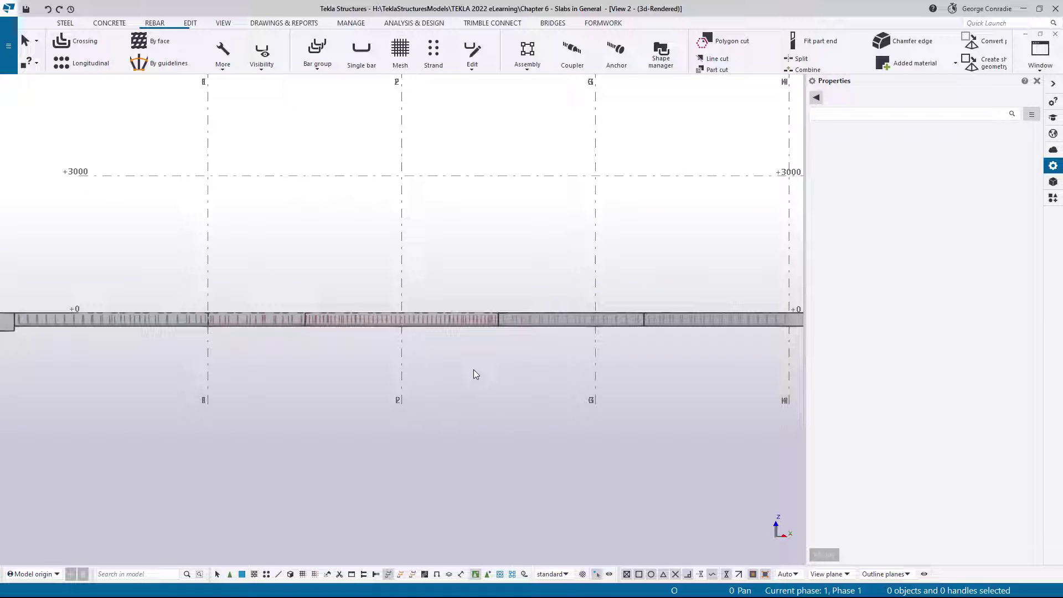
Set the work plane parallel to the View 2 view plane.
click(224, 26)
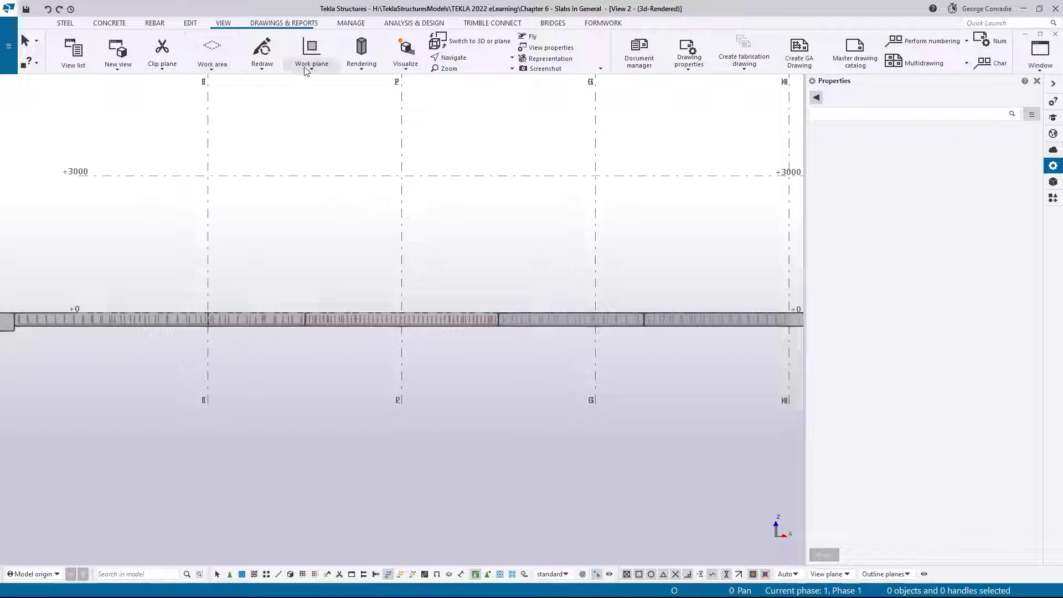
click(311, 61)
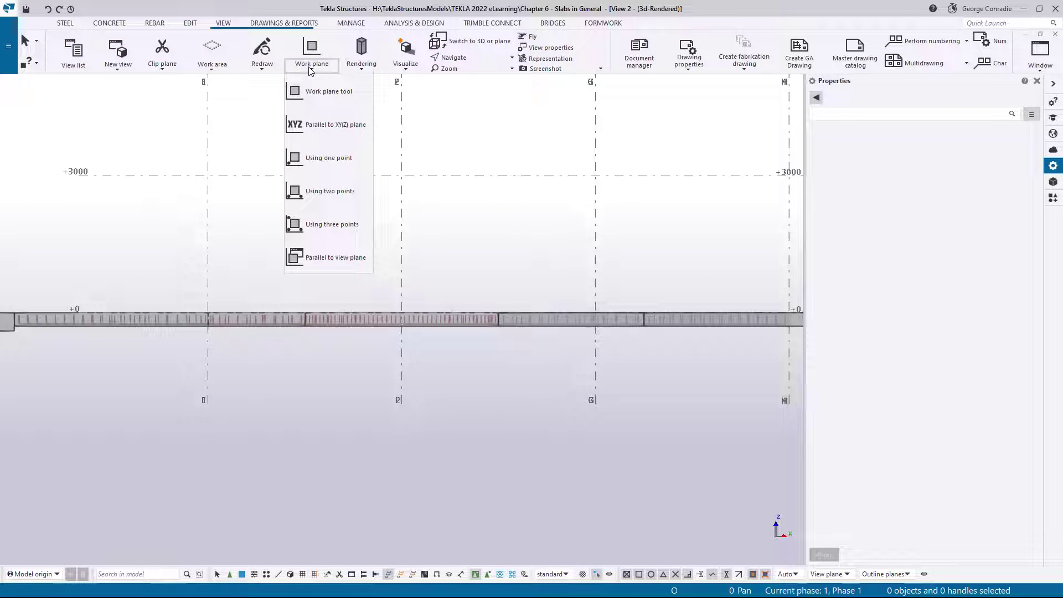
click(342, 254)
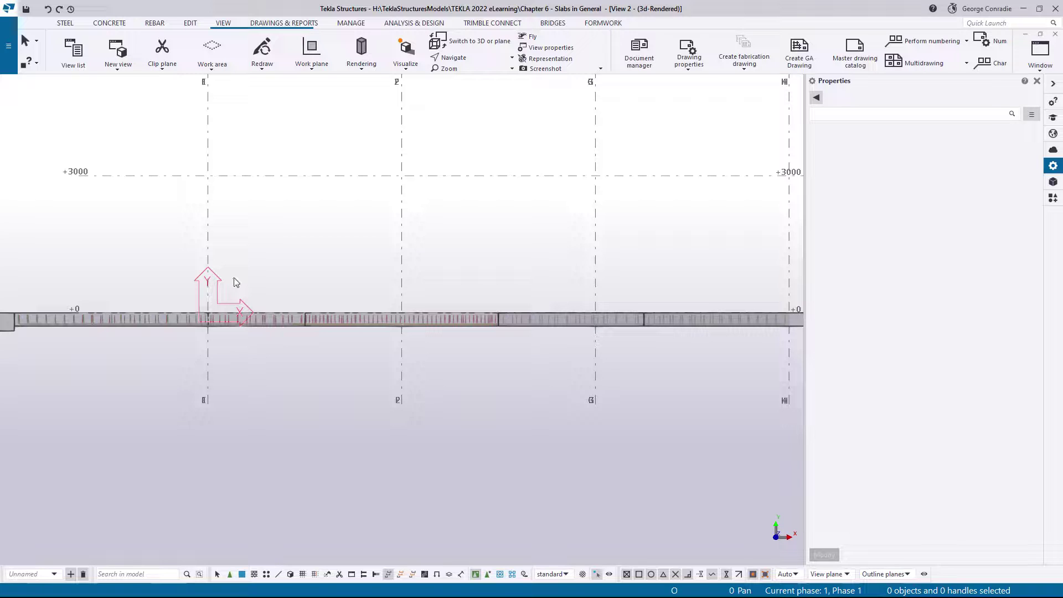
right_click(299, 253)
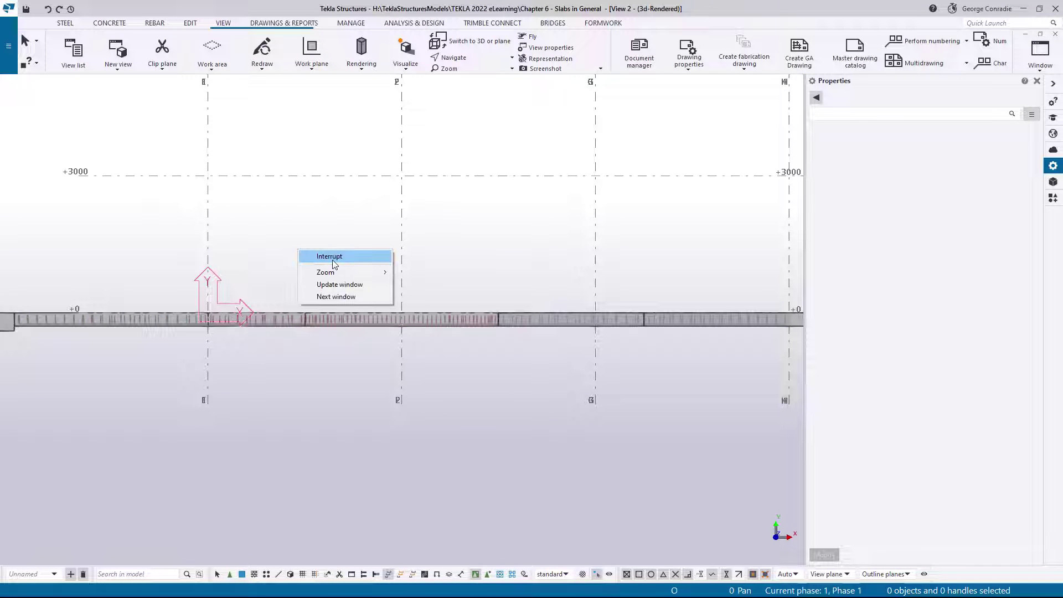
click(332, 259)
Select the curved slab's six rebar sets in View 2 and start a special mirror copy of them.
scroll(318, 374, down, 4)
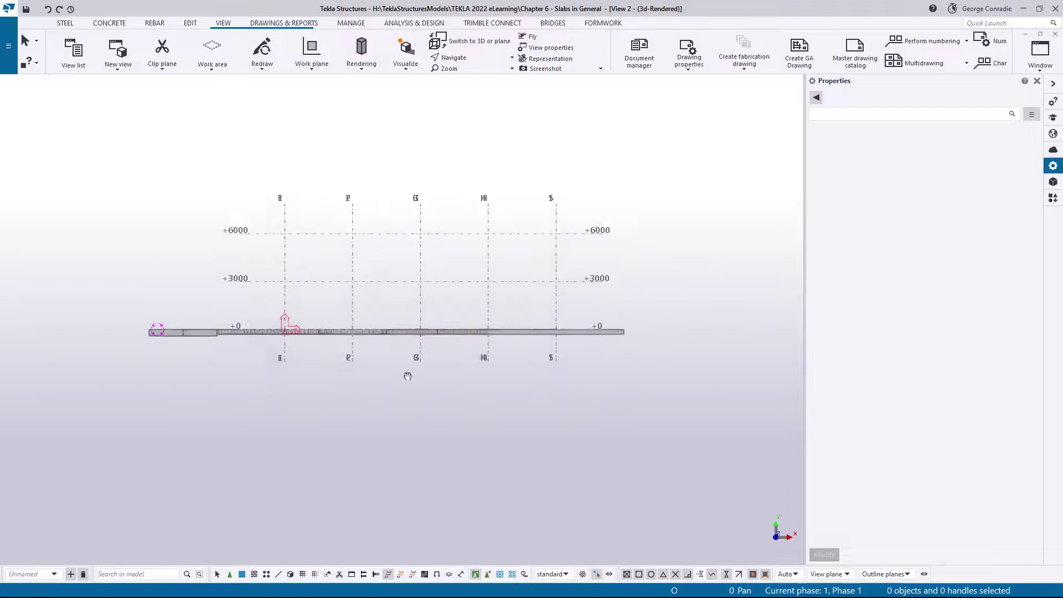
scroll(267, 351, up, 2)
drag(158, 281, 699, 401)
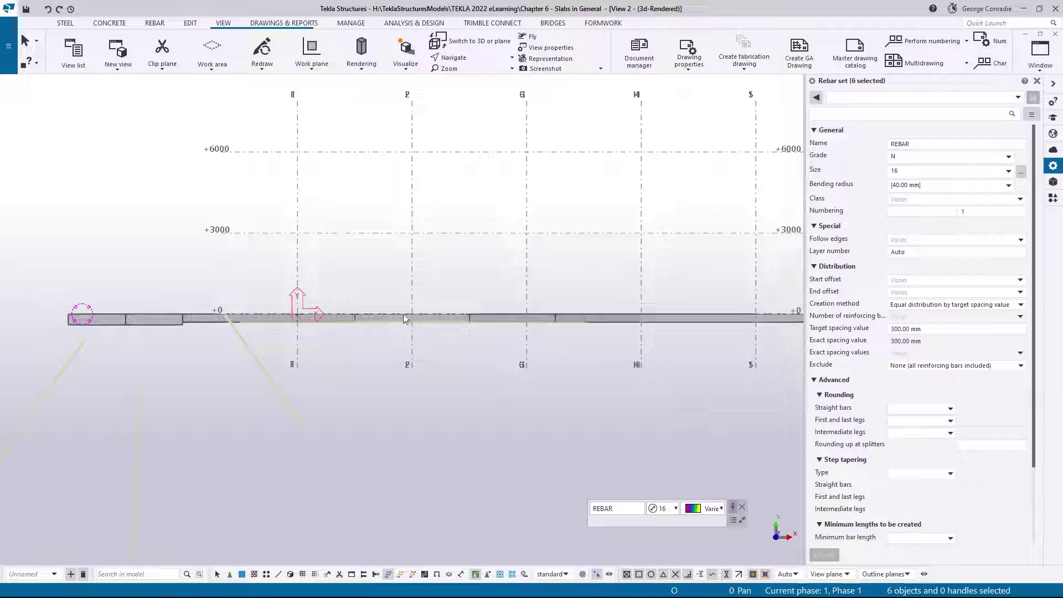
right_click(441, 465)
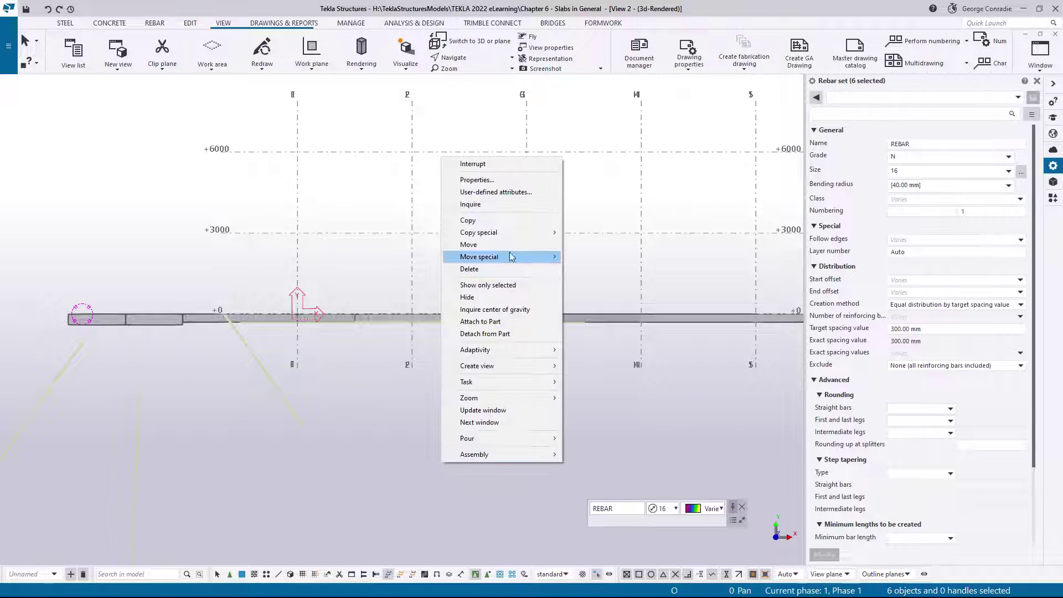
mouse_move(561, 235)
click(590, 257)
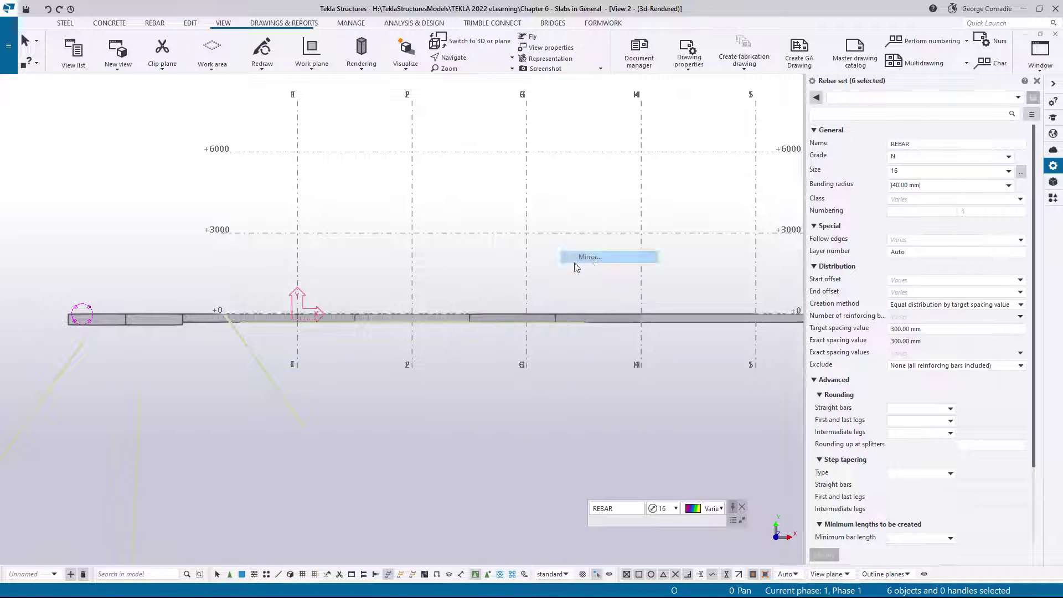
Mirror-copy the rebar sets about a horizontal line at the slab's mid-depth, with X0 -4242.64, Y0 -150.00 and angle 0, and end the command.
scroll(247, 320, up, 3)
middle_drag(248, 320, 656, 321)
scroll(390, 294, up, 3)
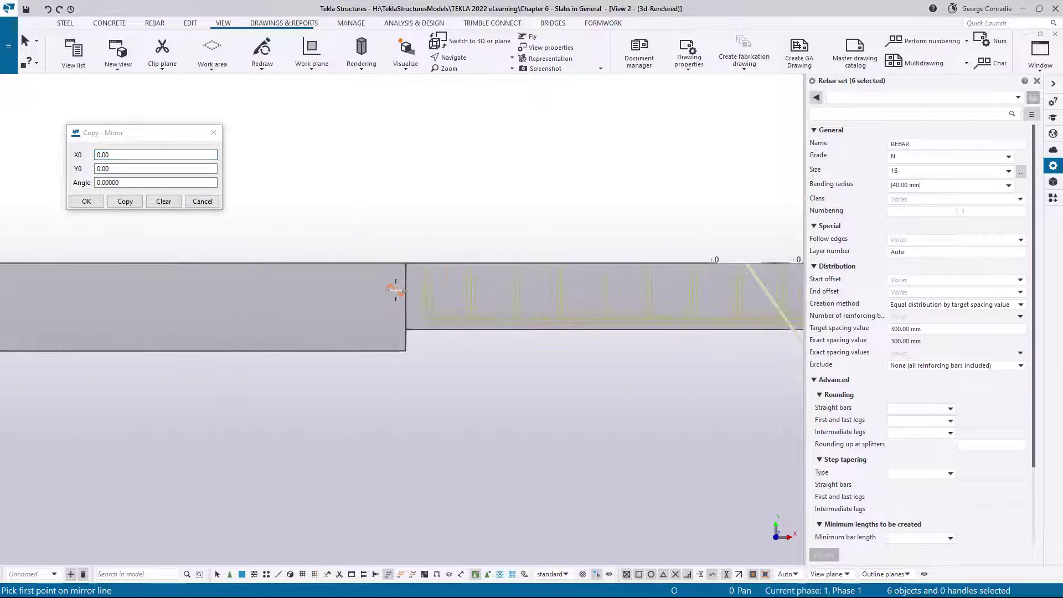
ctrl+middle_drag(406, 288, 408, 466)
click(419, 318)
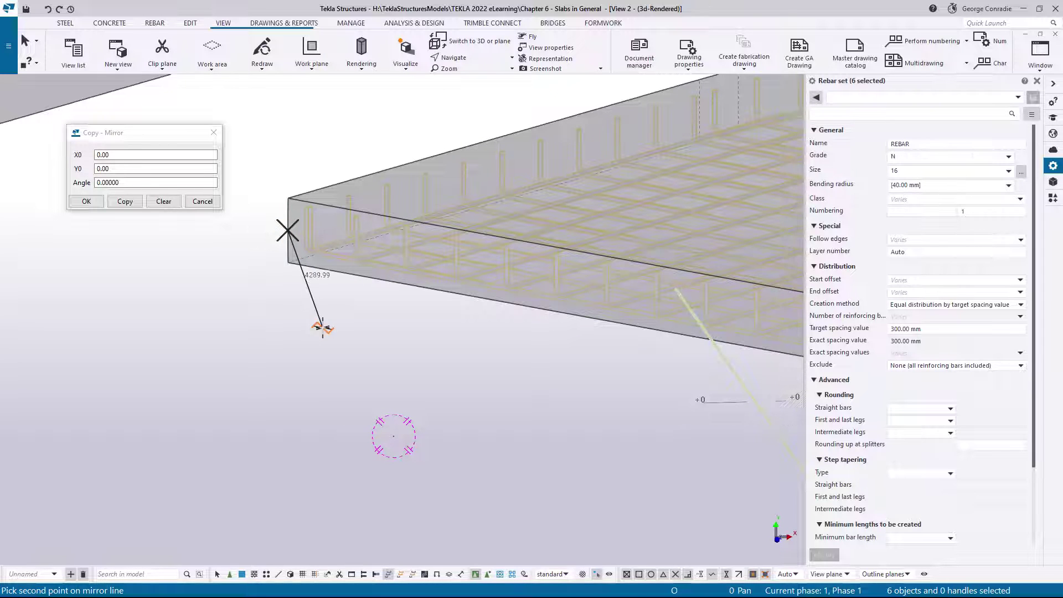
key(ctrl+p)
scroll(349, 305, down, 6)
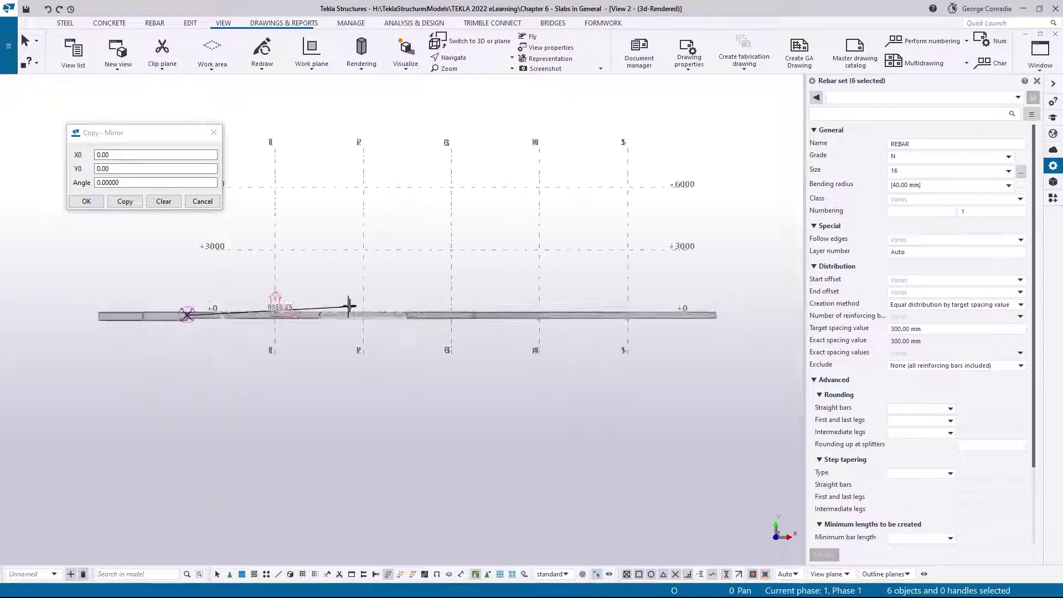
click(613, 312)
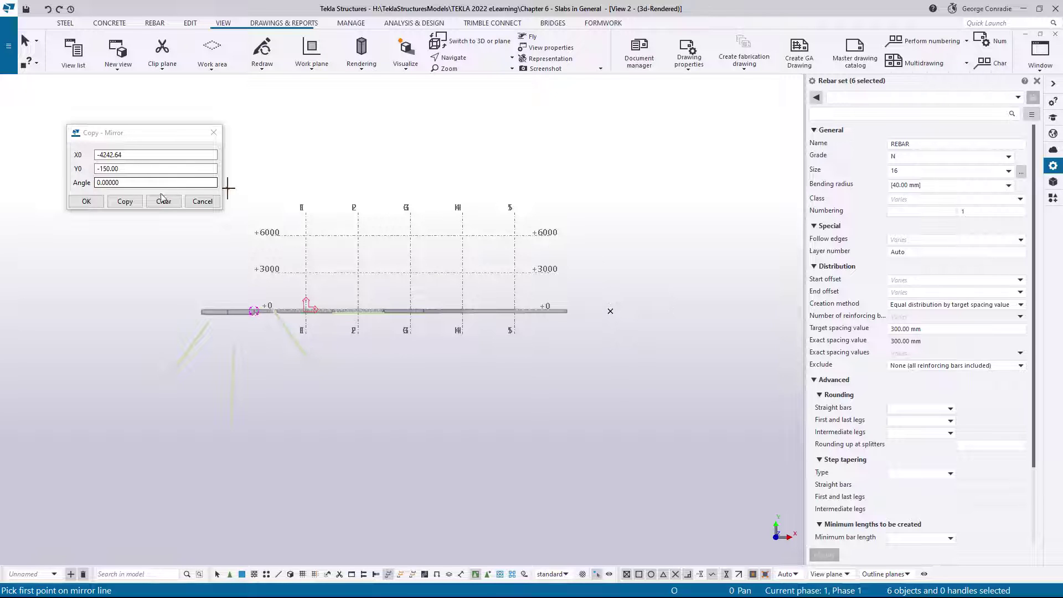
click(130, 201)
click(164, 201)
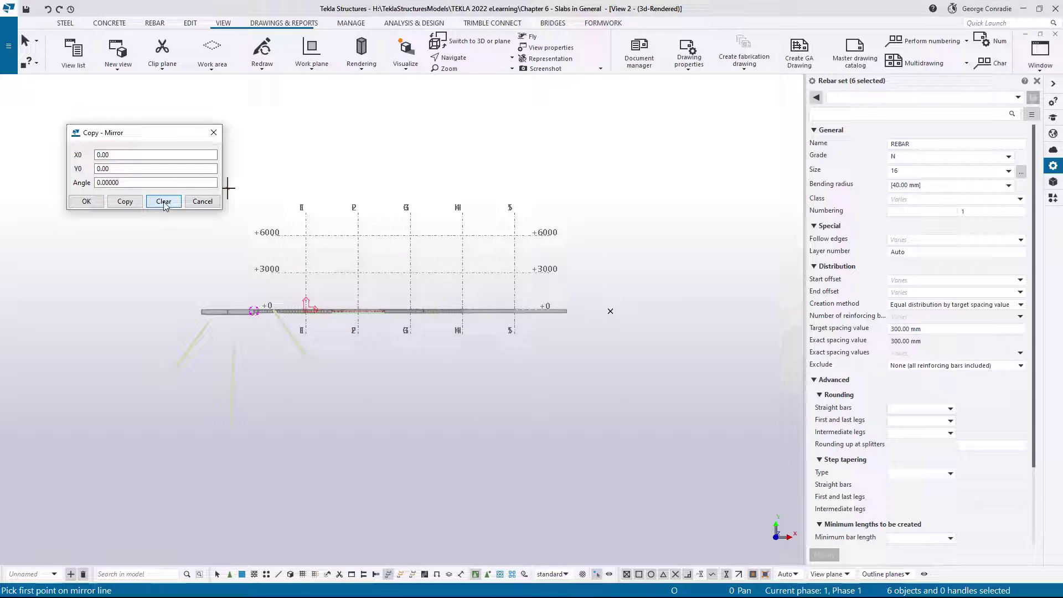
click(204, 201)
right_click(205, 201)
click(222, 208)
click(248, 249)
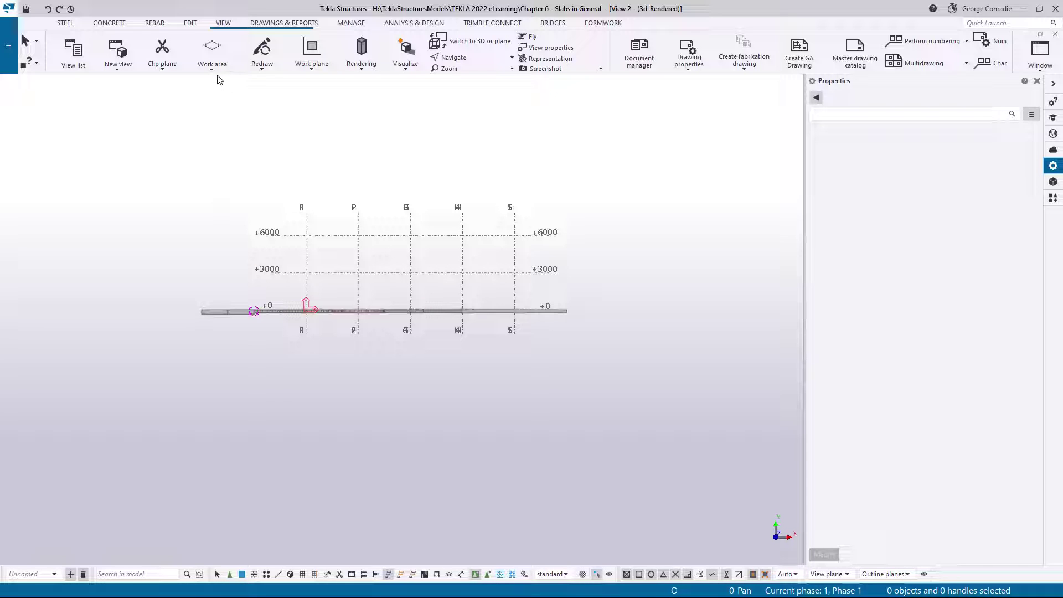
Reset the work plane parallel to the XY plane at depth coordinate 0.00 and close View 2.
click(311, 65)
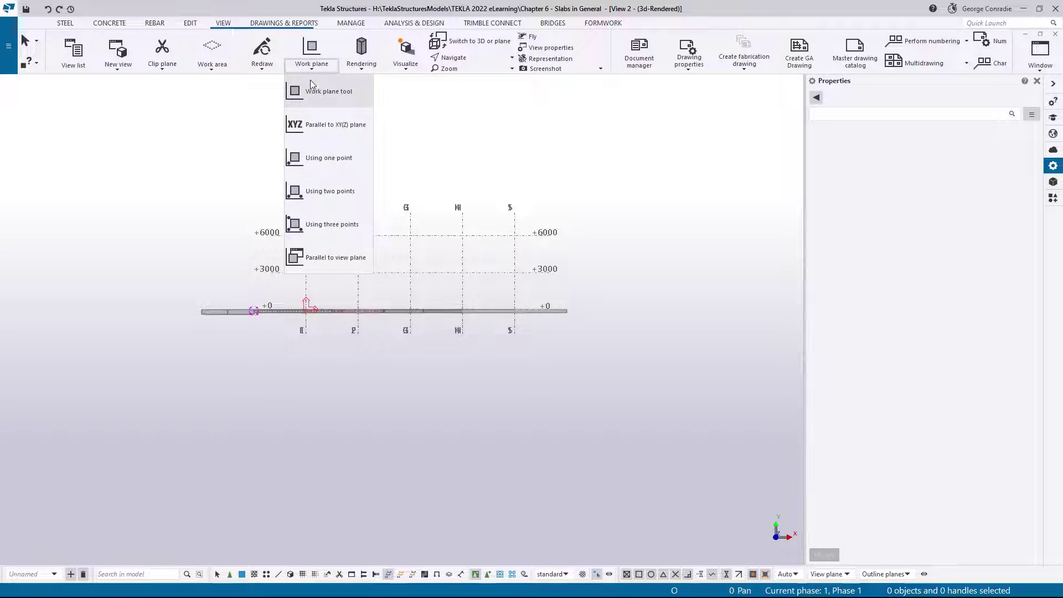
click(321, 126)
click(86, 192)
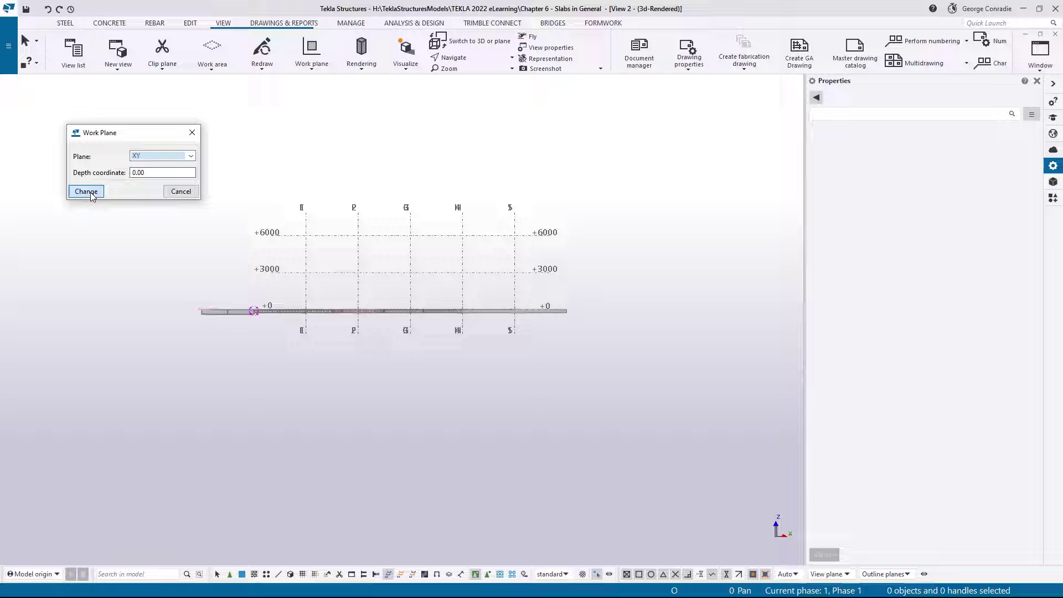
click(180, 192)
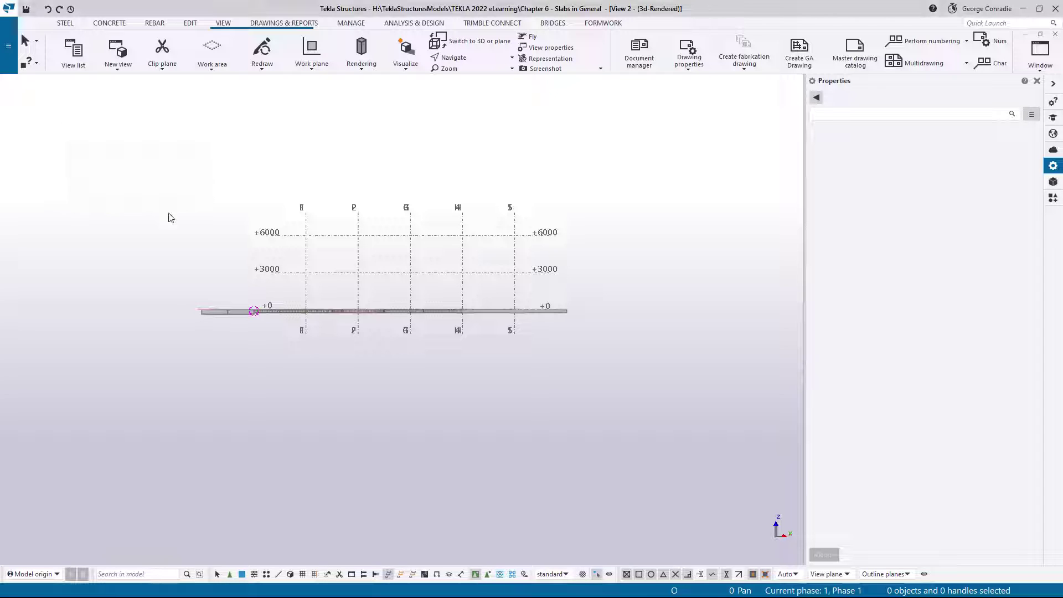
click(1055, 34)
Examine the mirrored top bars against the bottom bars along the slab's inner curve and at its corner near grid E.
scroll(232, 384, up, 4)
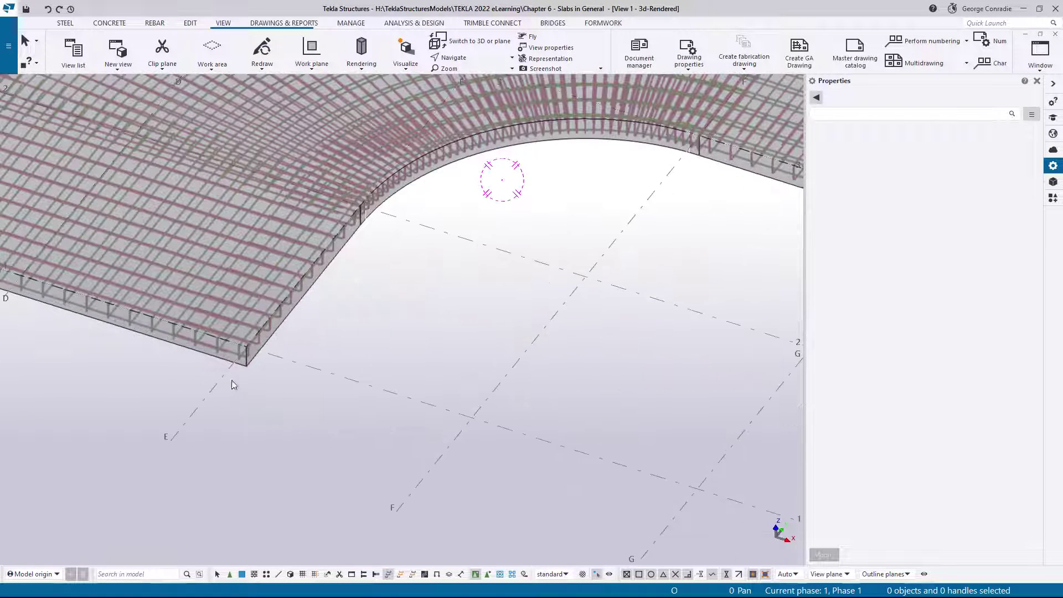
ctrl+middle_drag(271, 304, 89, 334)
ctrl+middle_drag(512, 287, 494, 339)
middle_drag(569, 380, 545, 308)
scroll(589, 357, up, 4)
scroll(509, 351, up, 2)
scroll(481, 331, down, 4)
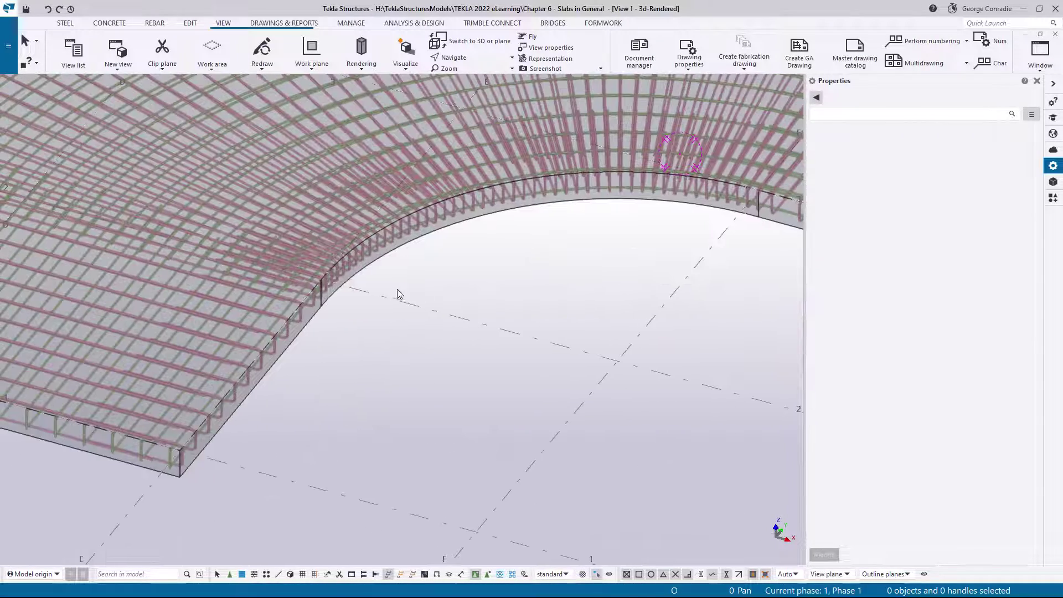
scroll(299, 266, up, 4)
middle_drag(343, 382, 436, 244)
middle_drag(268, 385, 536, 169)
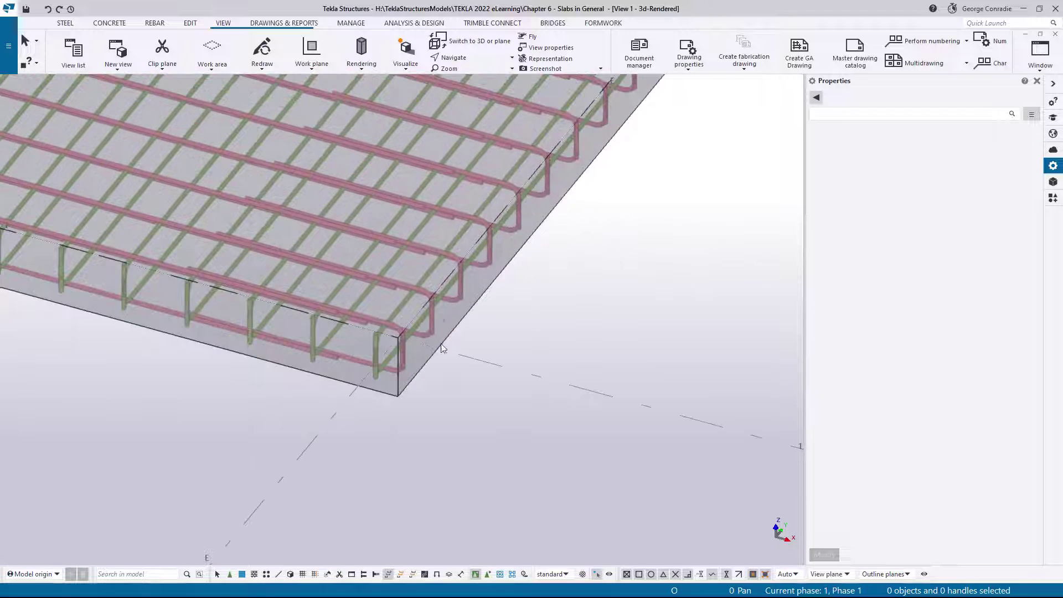
scroll(443, 348, up, 2)
ctrl+middle_drag(335, 345, 327, 349)
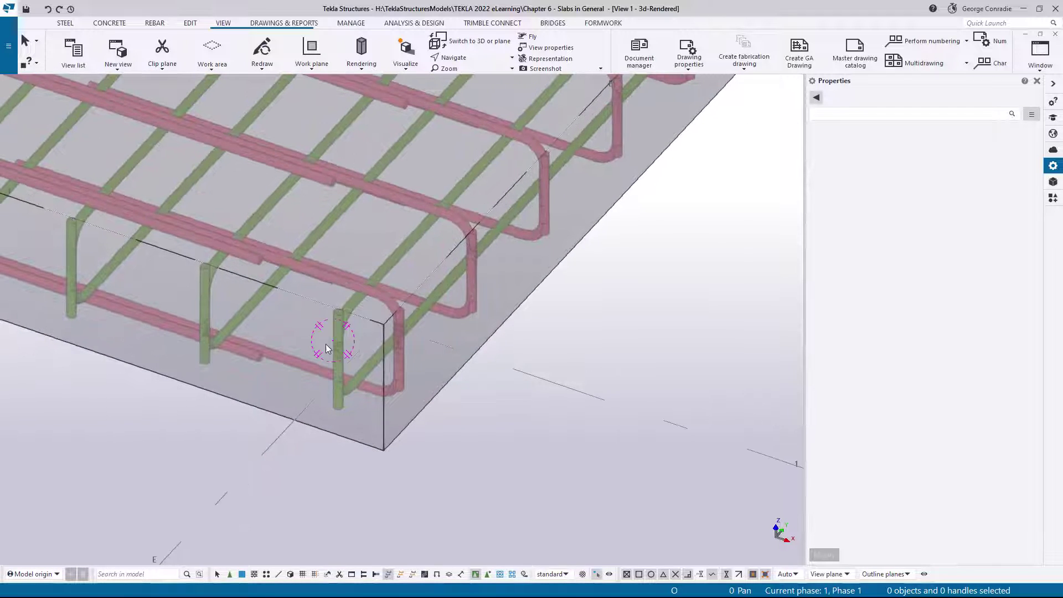
Turn on the visibility of end detail modifiers for the rebar sets and clear the selection.
click(350, 306)
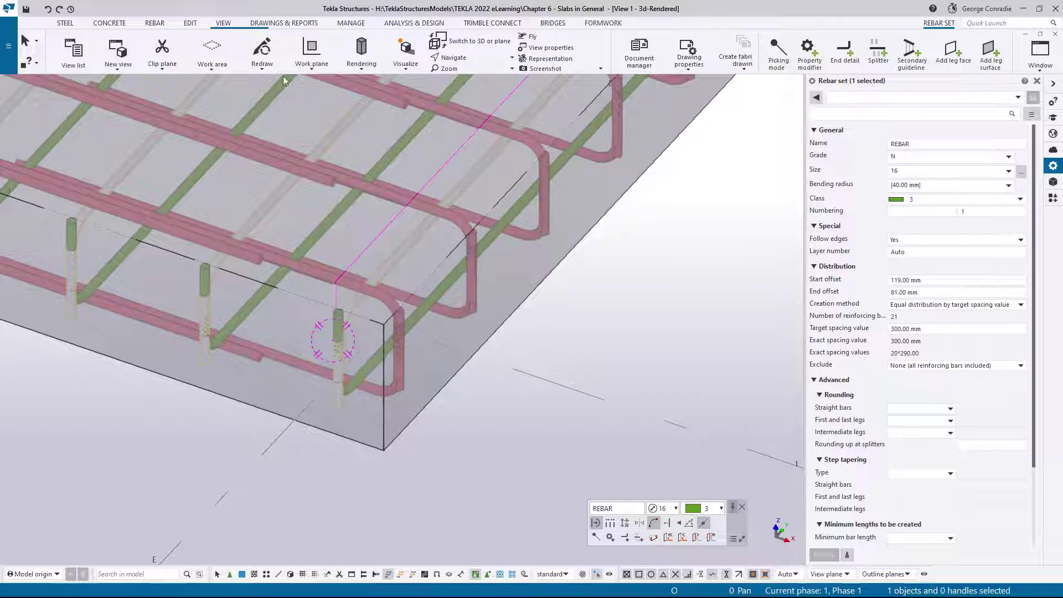
click(157, 22)
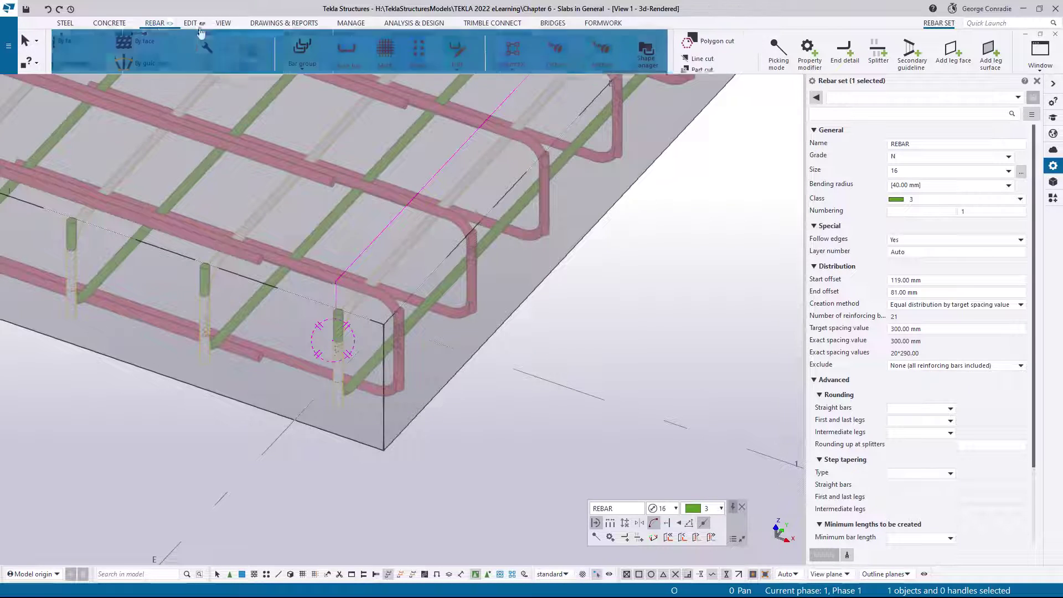
click(261, 52)
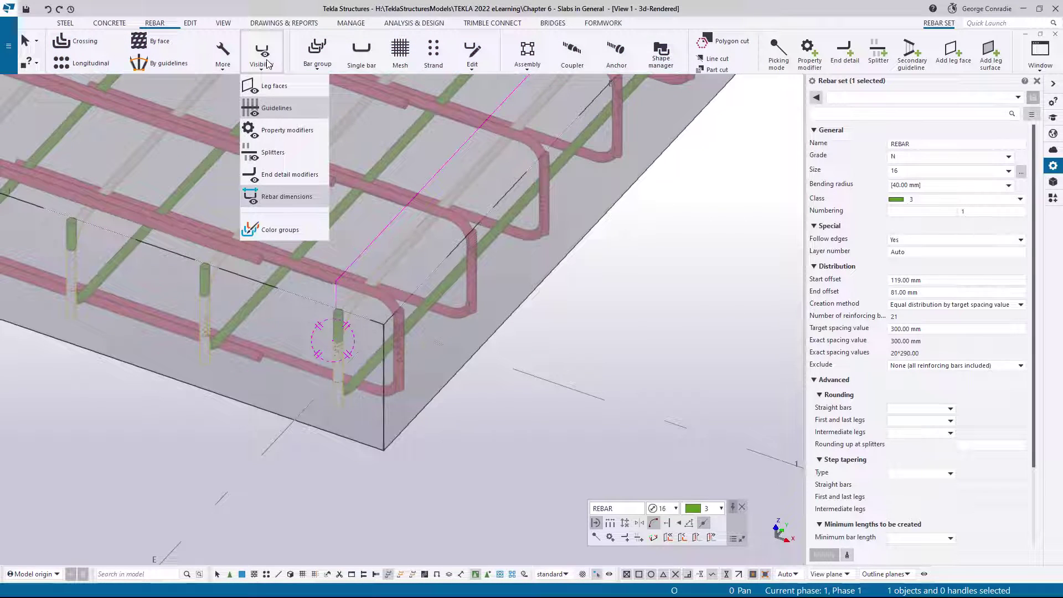
click(292, 176)
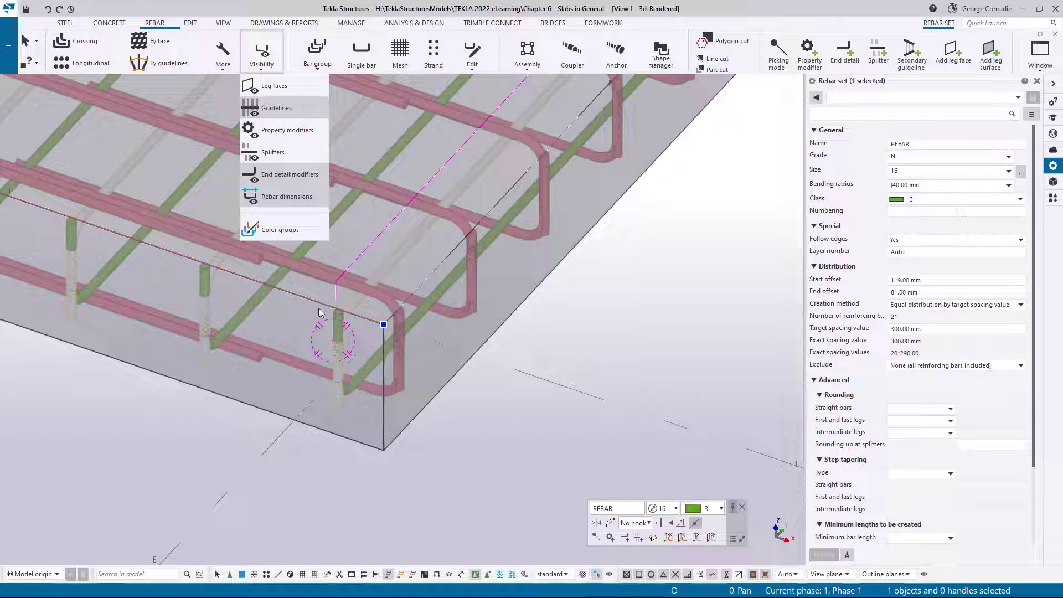
click(450, 406)
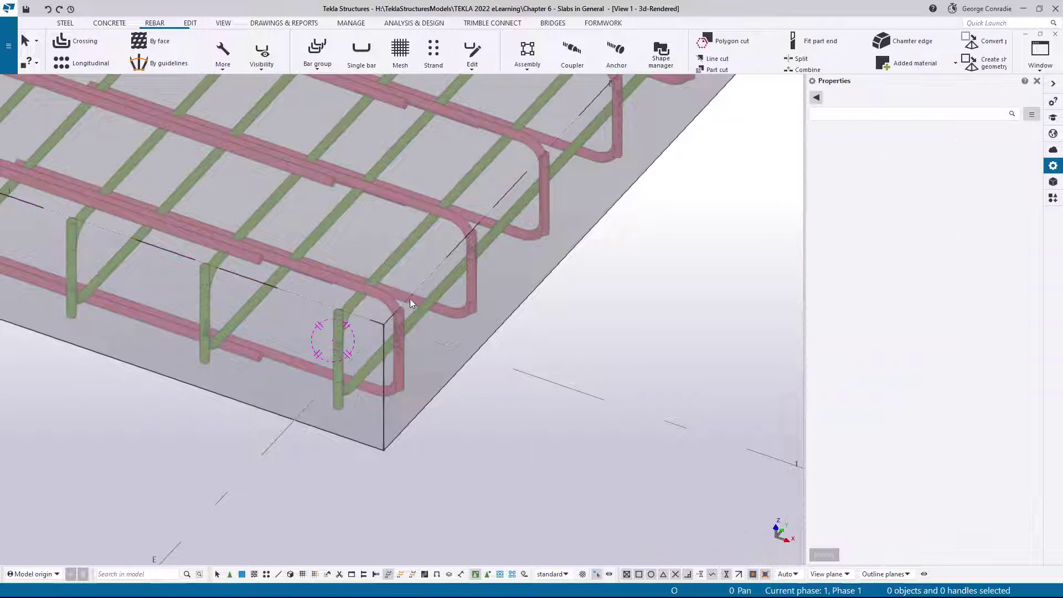
Set the hook rotation to 5 on the end detail modifier along the lower edge of the slab end near grid E.
click(420, 317)
click(322, 429)
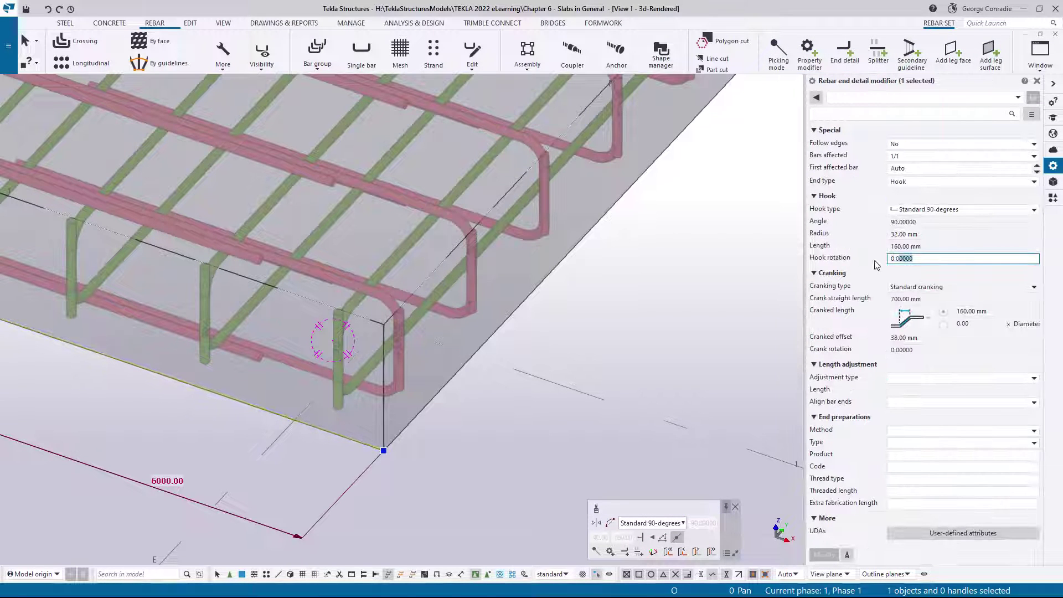
text(5)
key(Return)
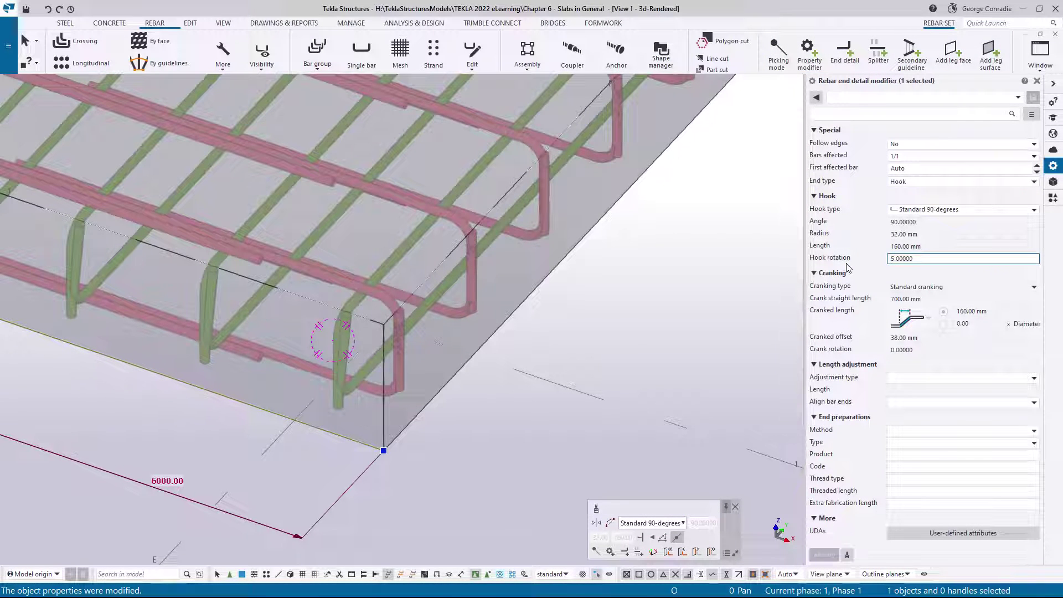
Set the hook rotation to 5 on the end detail modifier along the upper edge of the same slab end and check the hooks' overlap.
middle_drag(605, 225, 460, 428)
scroll(461, 427, down, 3)
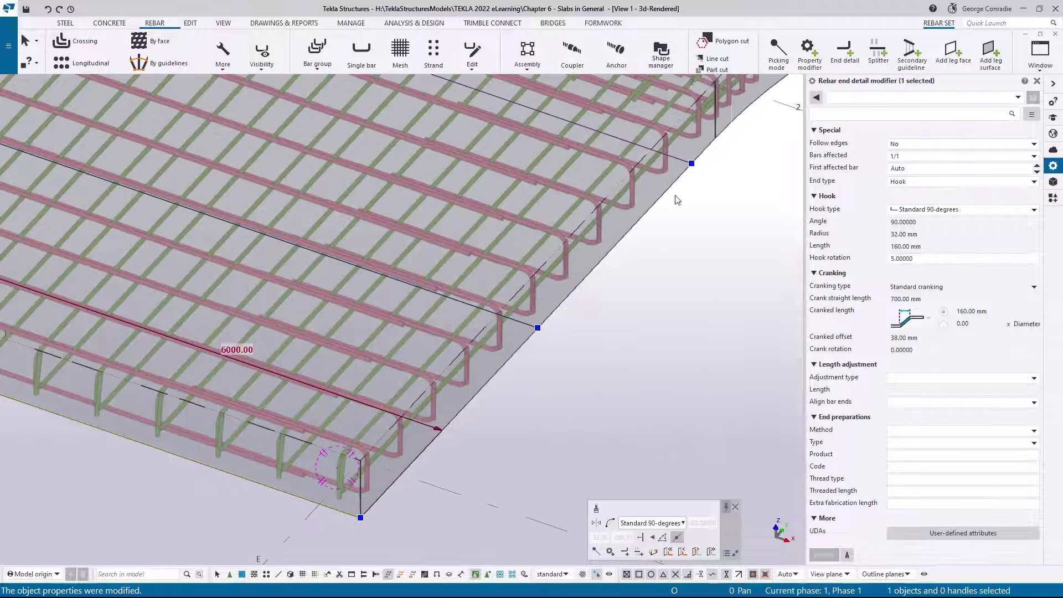
middle_drag(424, 460, 484, 379)
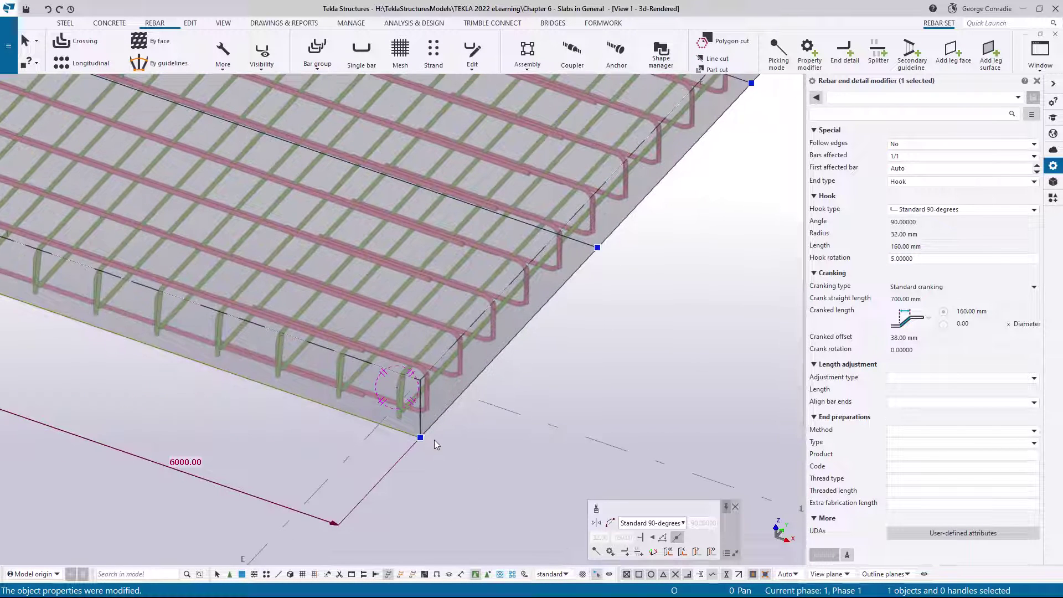
click(437, 441)
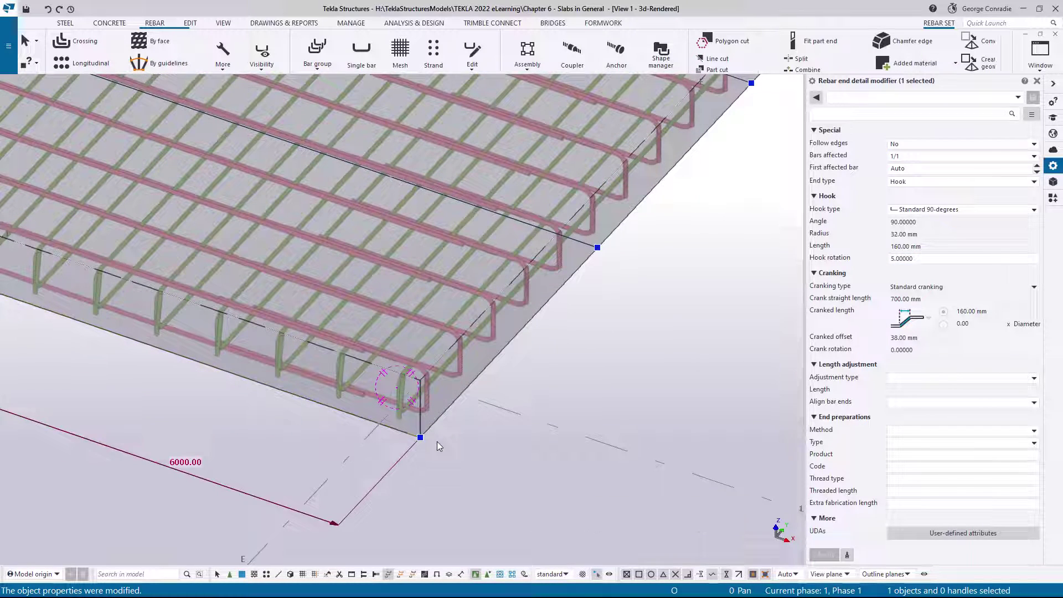
click(426, 347)
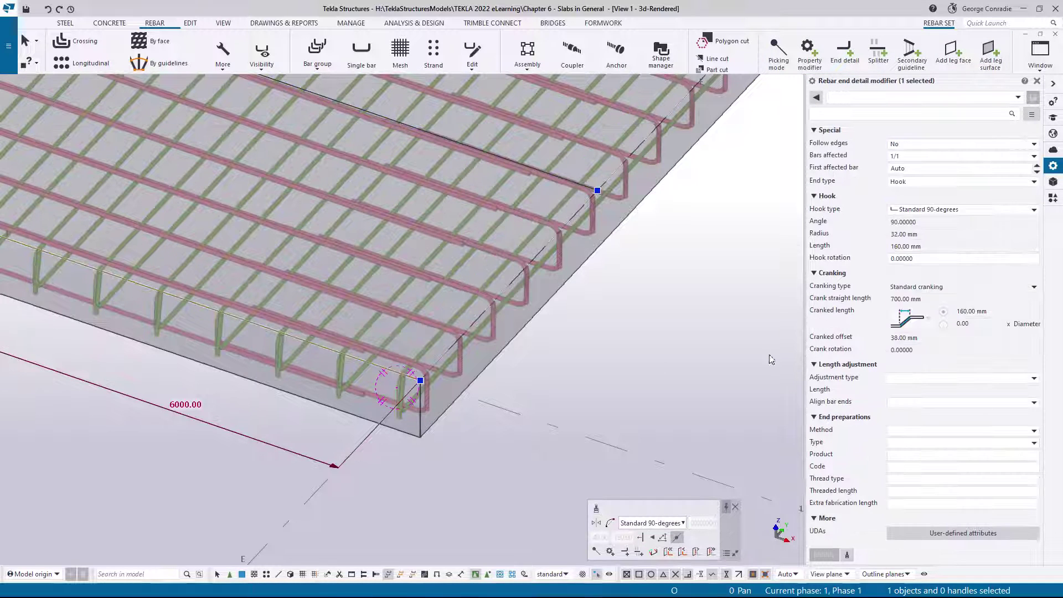
double_click(923, 258)
text(5)
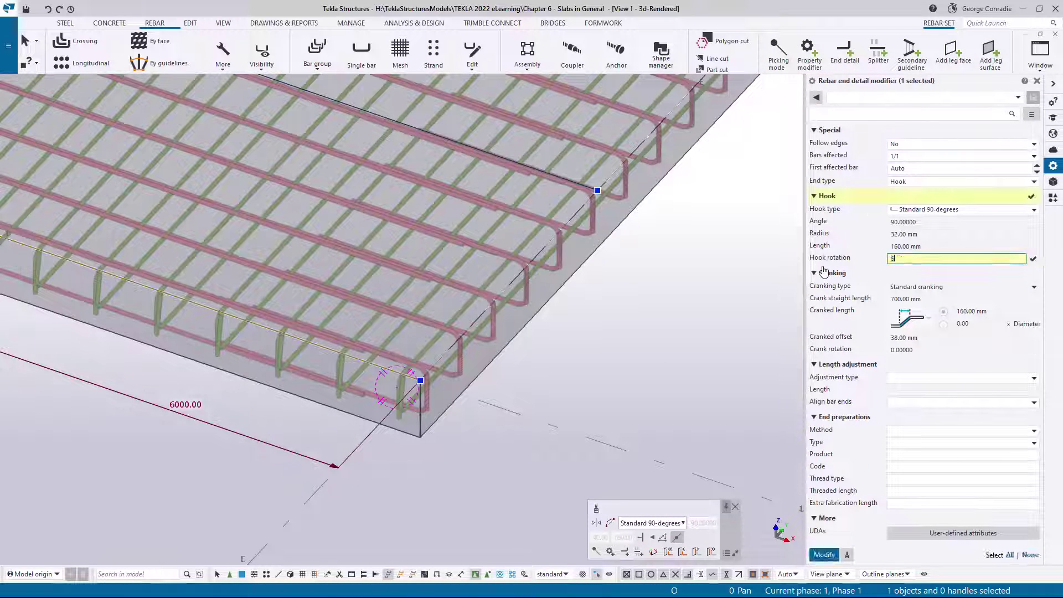
key(Return)
click(509, 438)
scroll(423, 423, up, 10)
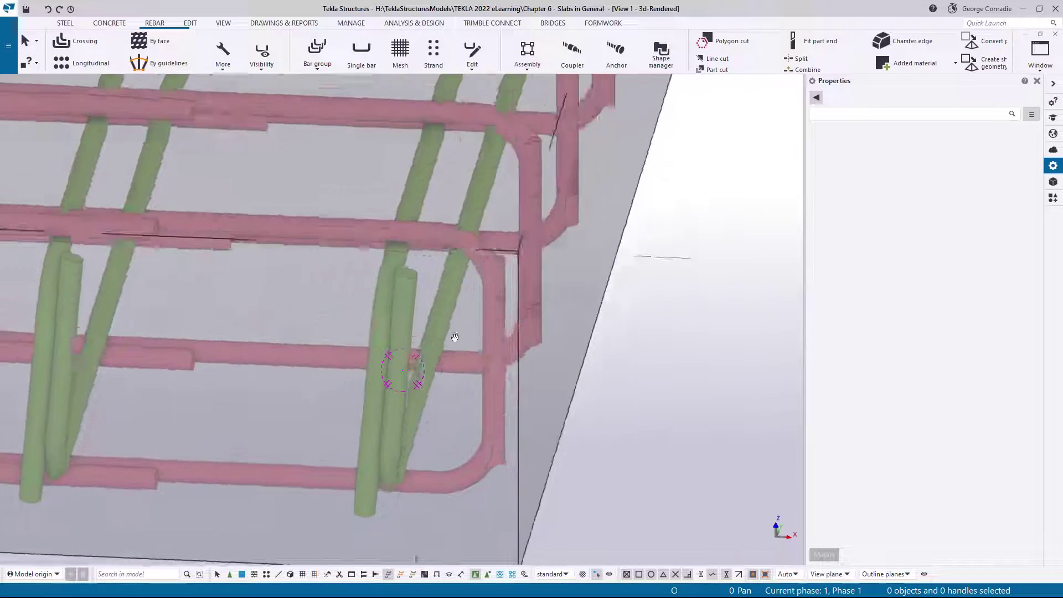
mouse_move(454, 338)
ctrl+middle_down()
mouse_move(475, 309)
mouse_move(399, 351)
ctrl+middle_up()
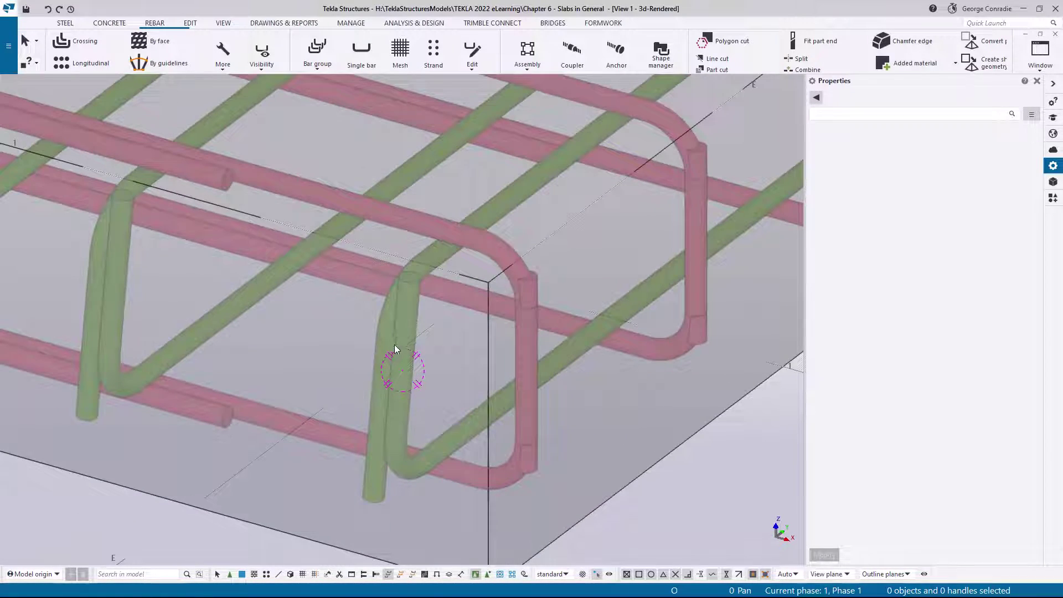
Set the hook rotation to 5 on the end detail modifier along the upper edge of the slab end near grid G.
scroll(383, 364, down, 8)
middle_drag(471, 360, 88, 443)
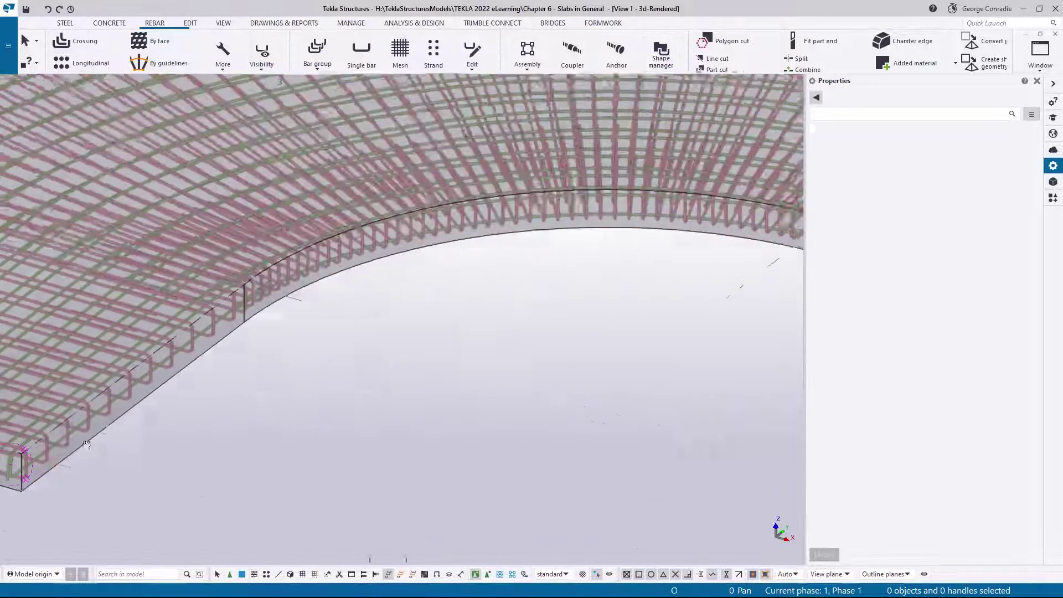
middle_drag(565, 327, 211, 357)
middle_drag(631, 383, 162, 320)
scroll(373, 301, up, 10)
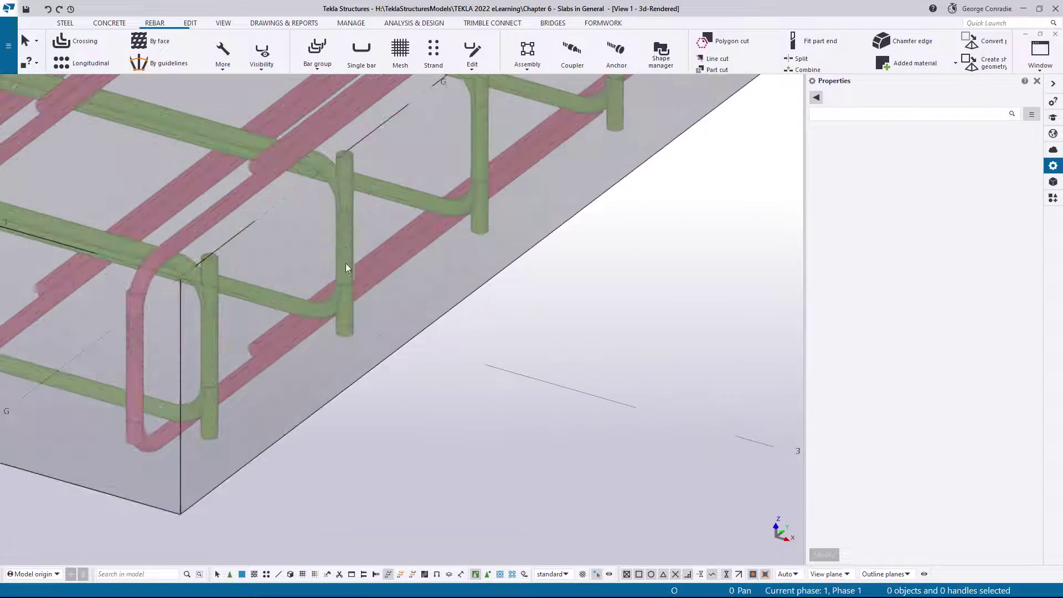
click(347, 247)
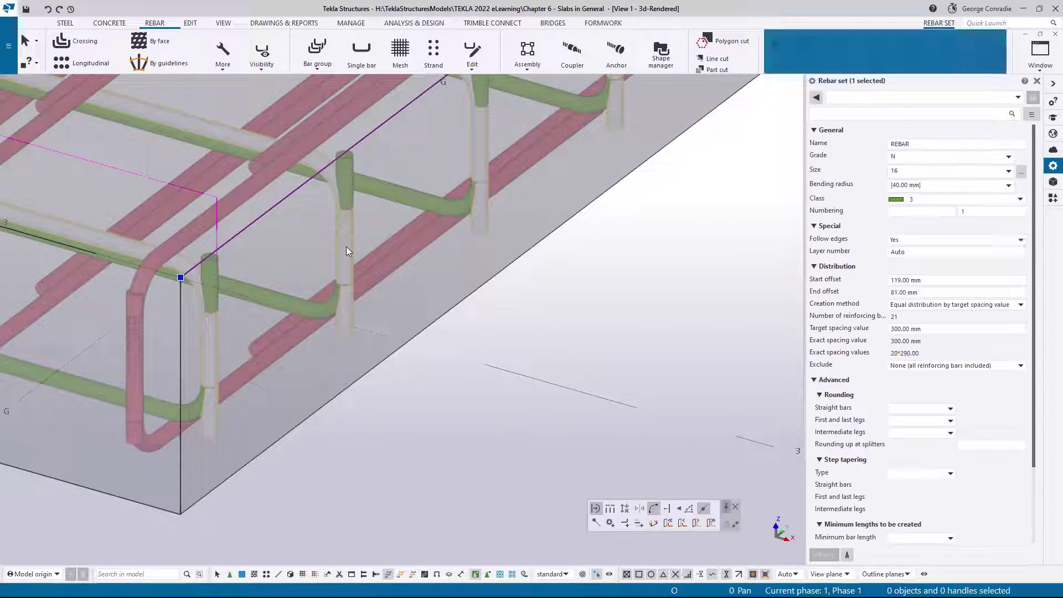
click(281, 200)
click(894, 258)
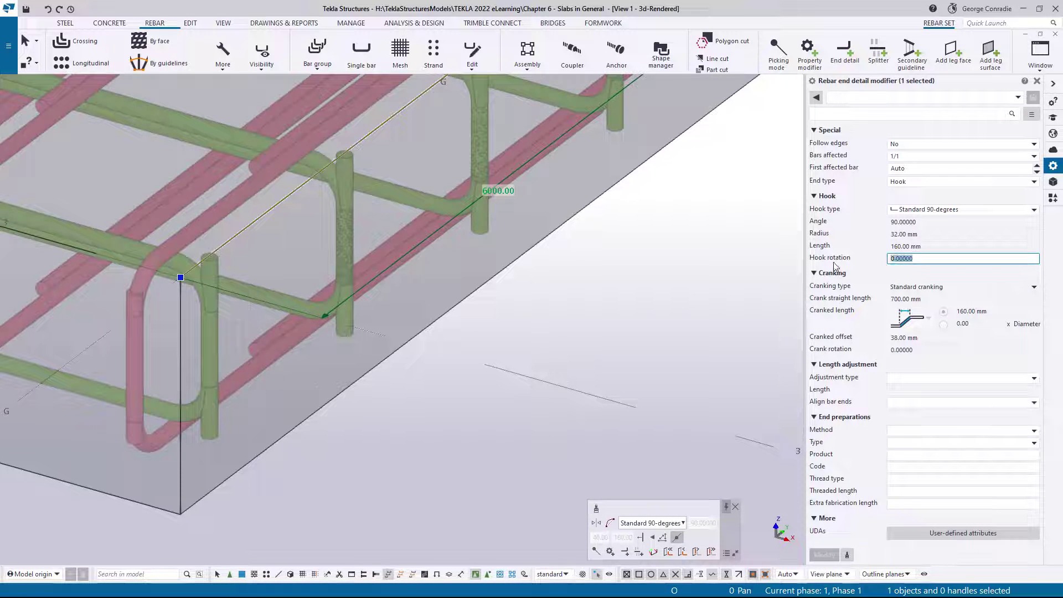
text(5)
key(Return)
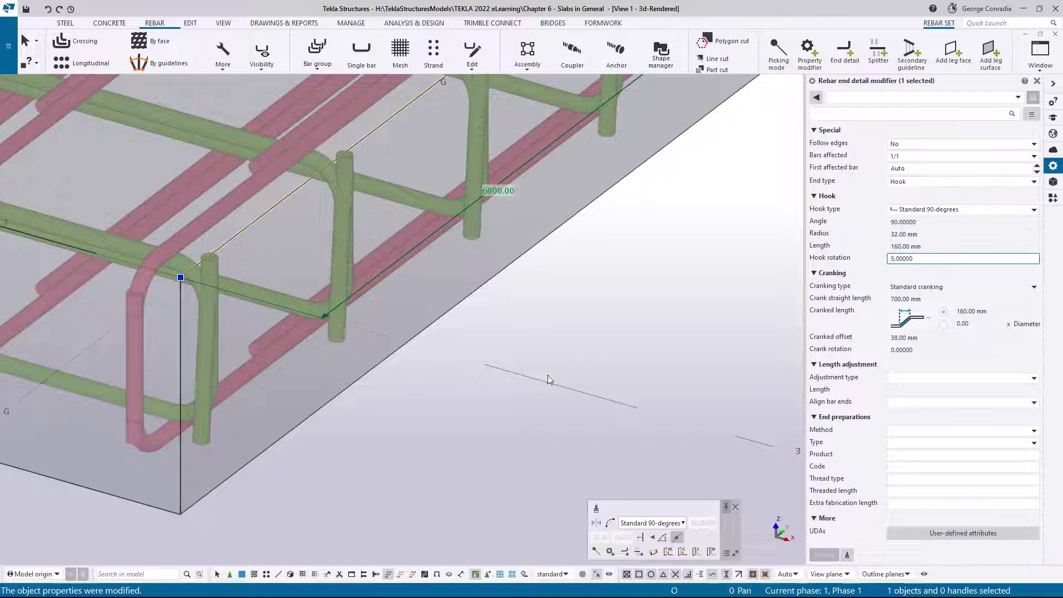
click(440, 351)
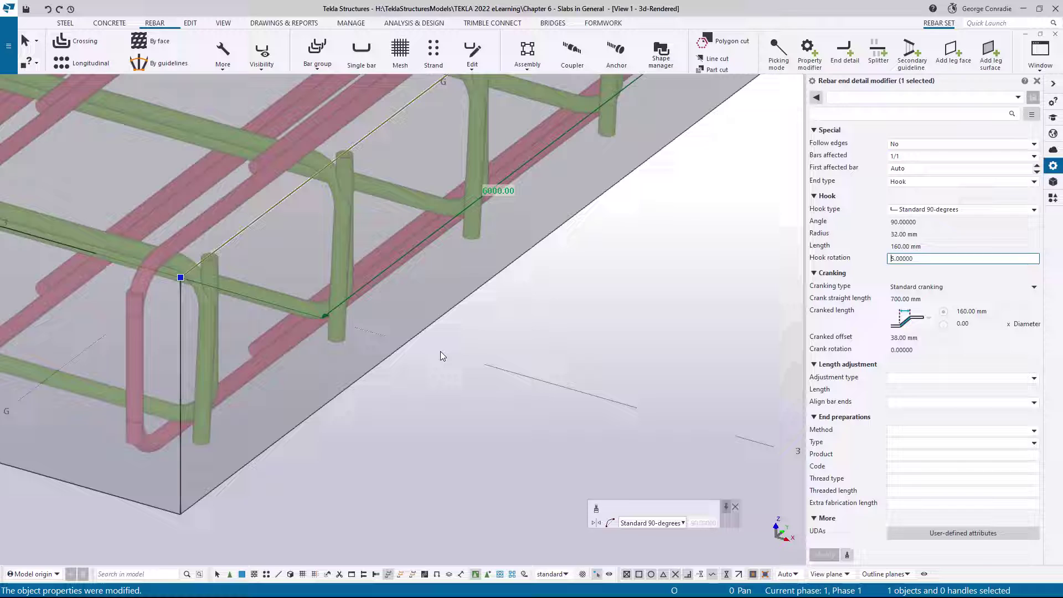
Set the hook rotation to 5 on the end detail modifier along the lower edge of the slab end near grid G.
click(283, 299)
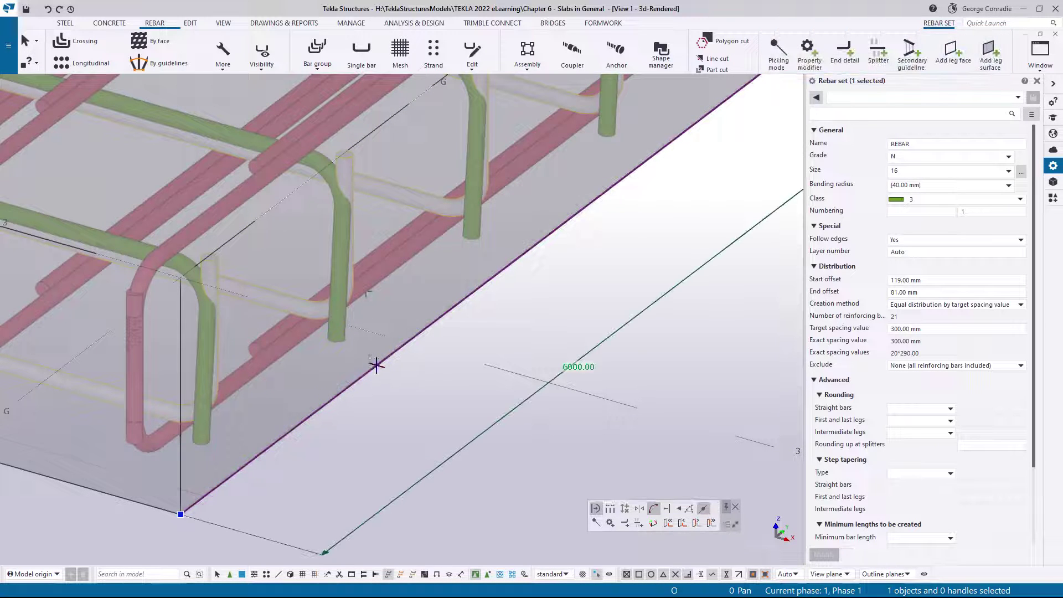
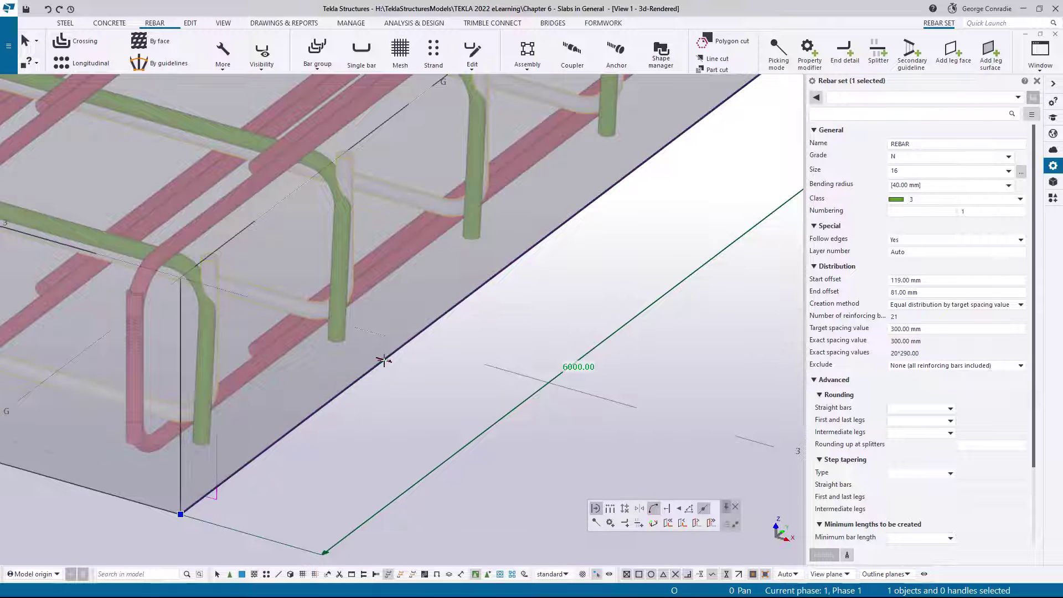
click(535, 288)
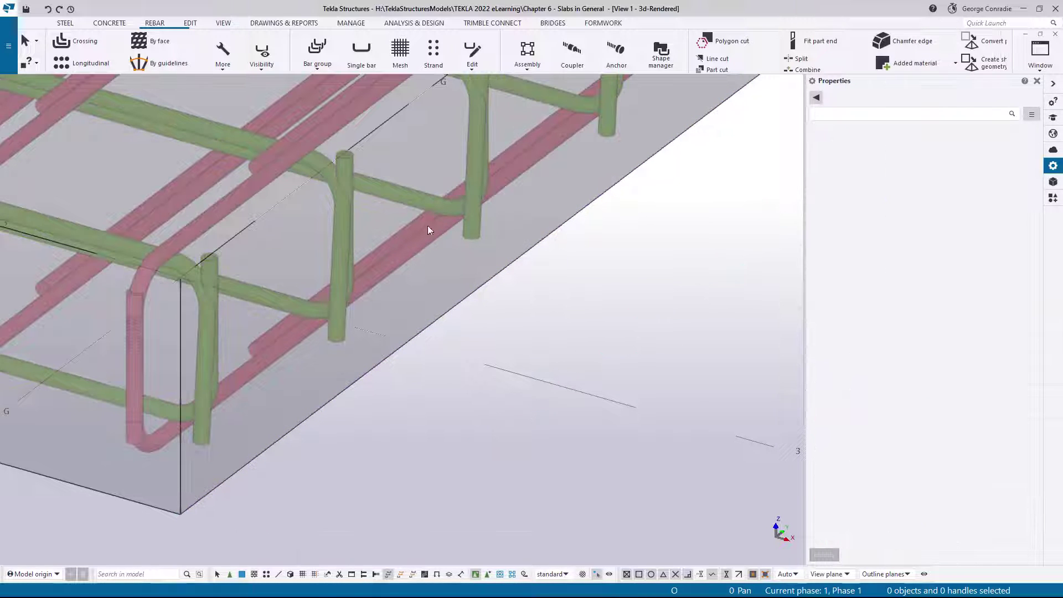
click(347, 167)
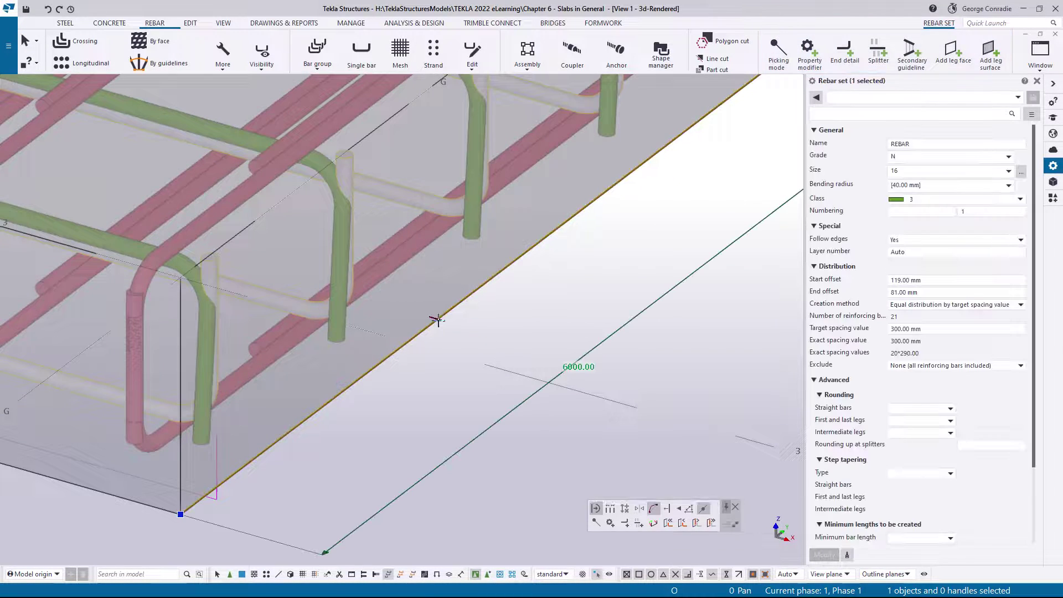
click(651, 271)
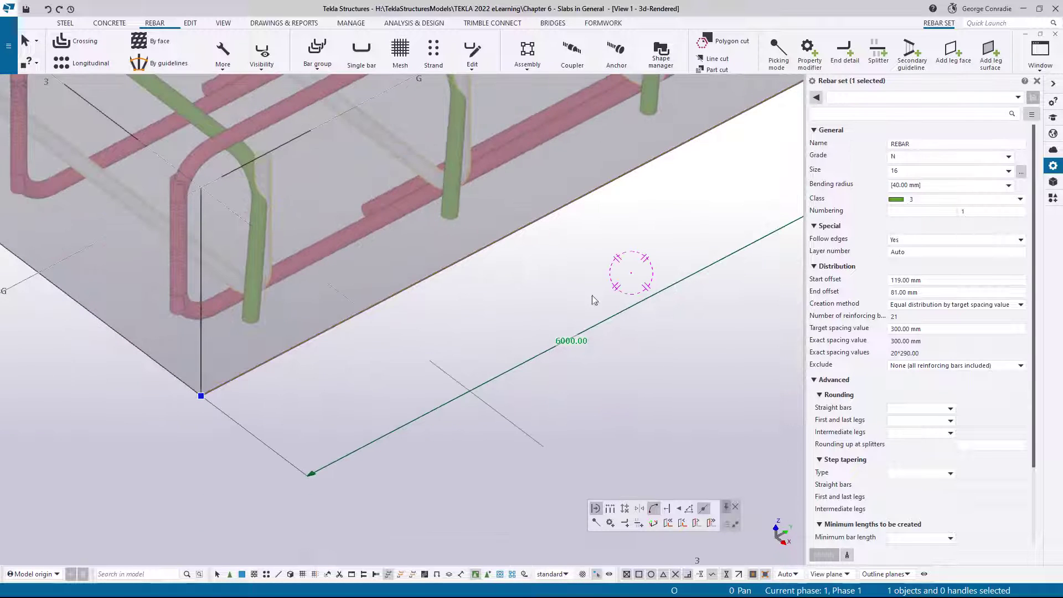
ctrl+middle_drag(632, 273, 214, 380)
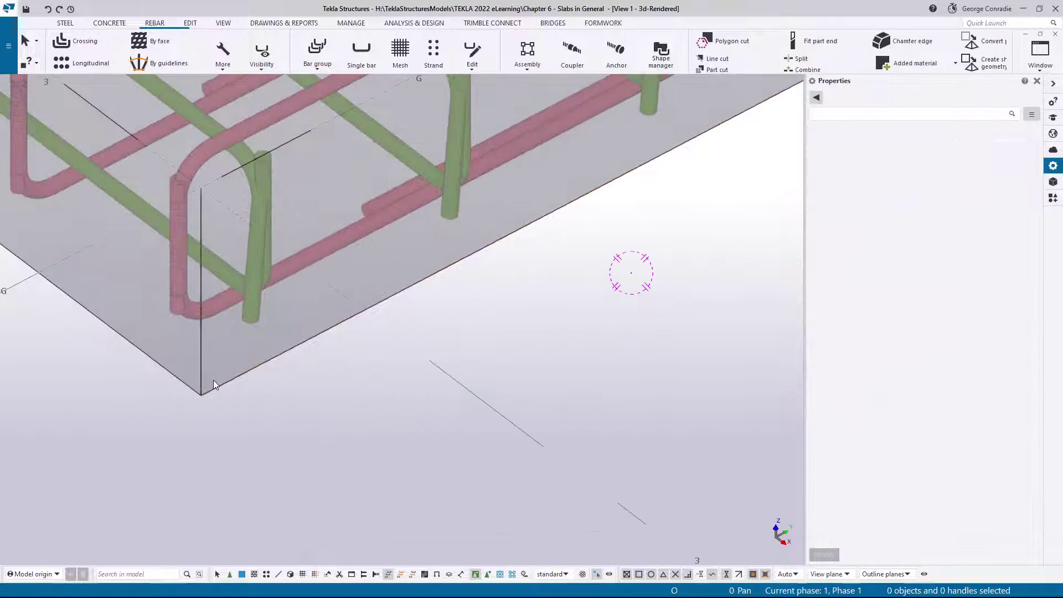
click(231, 271)
click(245, 372)
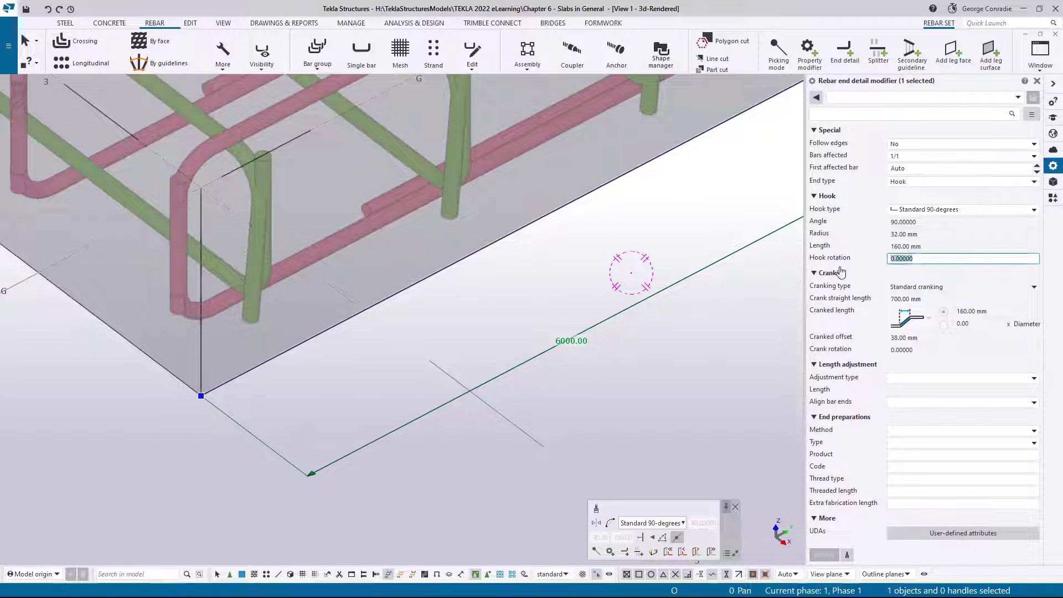
text(5)
key(Return)
click(435, 285)
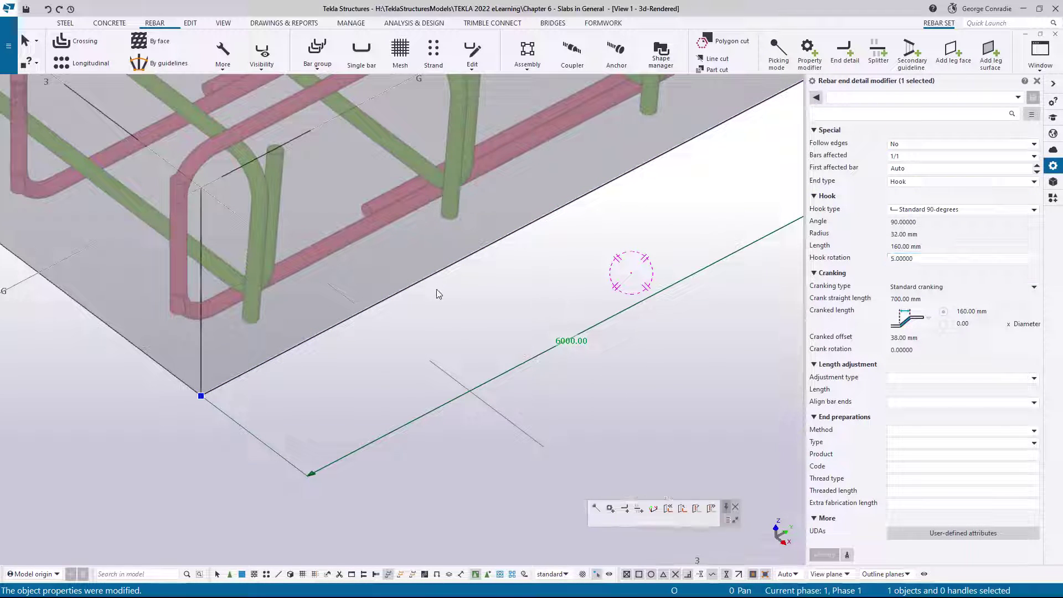
Set the hook rotation to 5 on the end detail modifier along the upper straight inner edge beside the grid G corner.
scroll(419, 245, down, 4)
scroll(433, 252, down, 3)
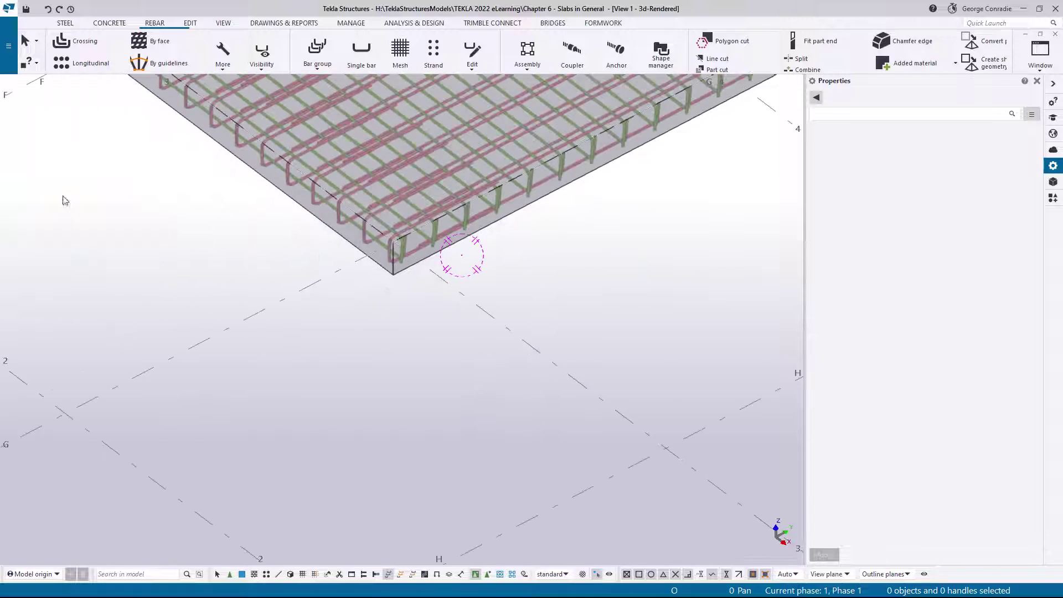
middle_drag(345, 260, 609, 544)
scroll(406, 400, up, 5)
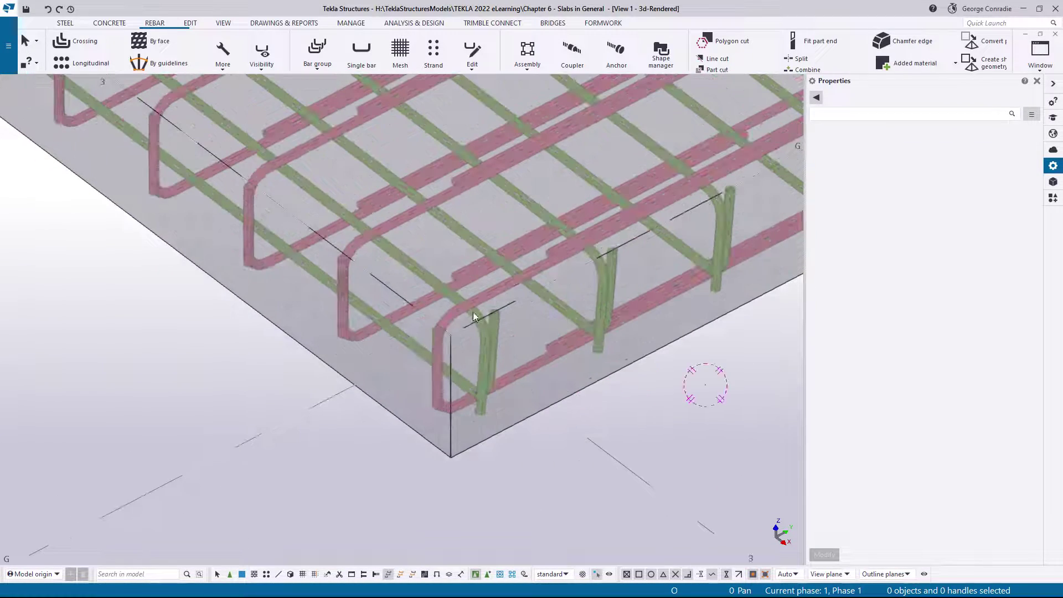
click(493, 291)
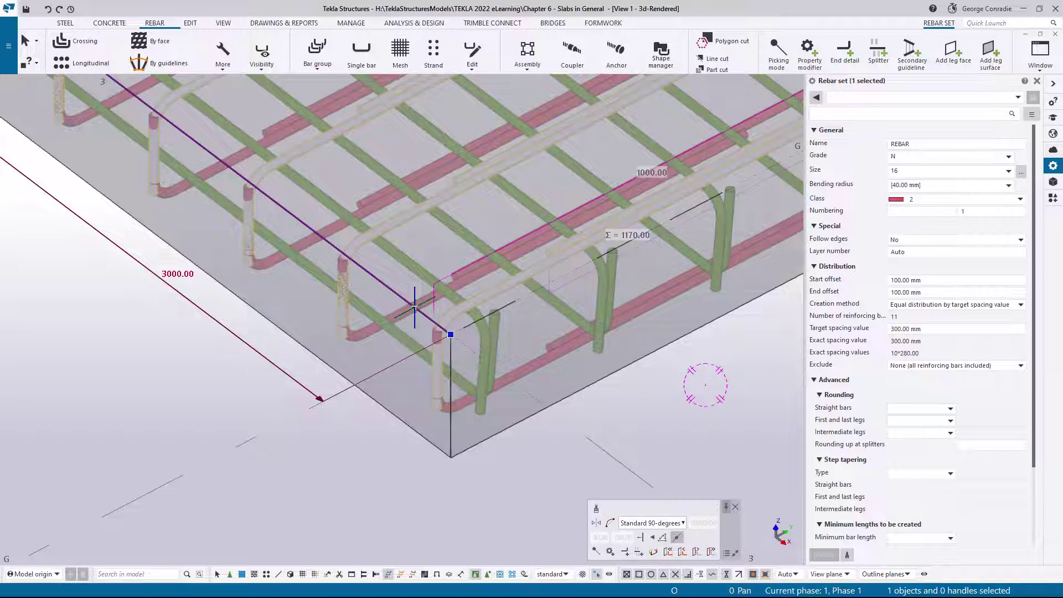
click(415, 307)
click(905, 259)
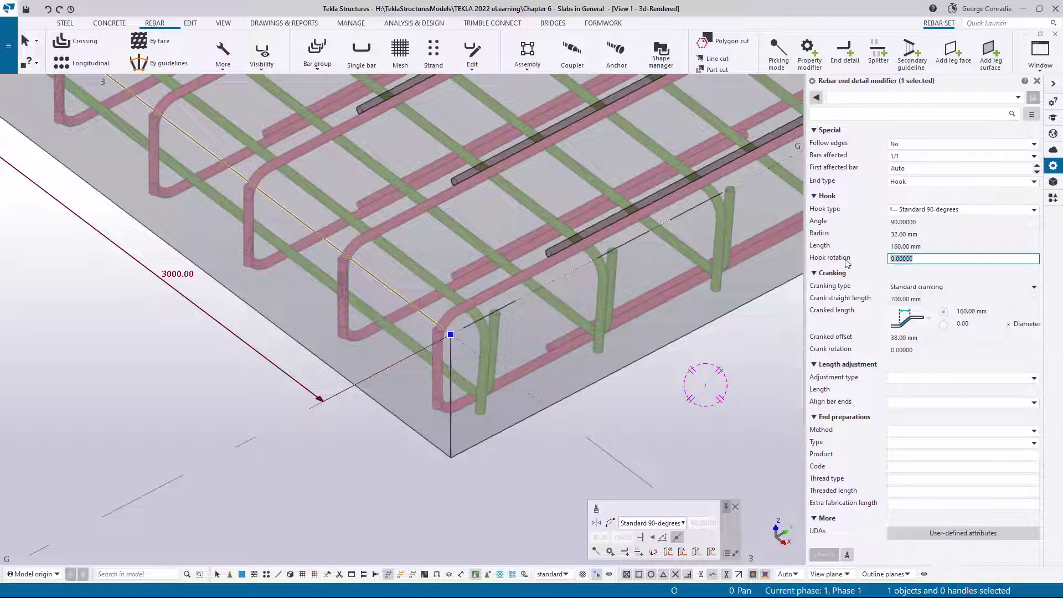
text(5)
key(Return)
Set the hook rotation to 5 on the end detail modifier along the lower straight inner edge beside the grid G corner.
click(532, 362)
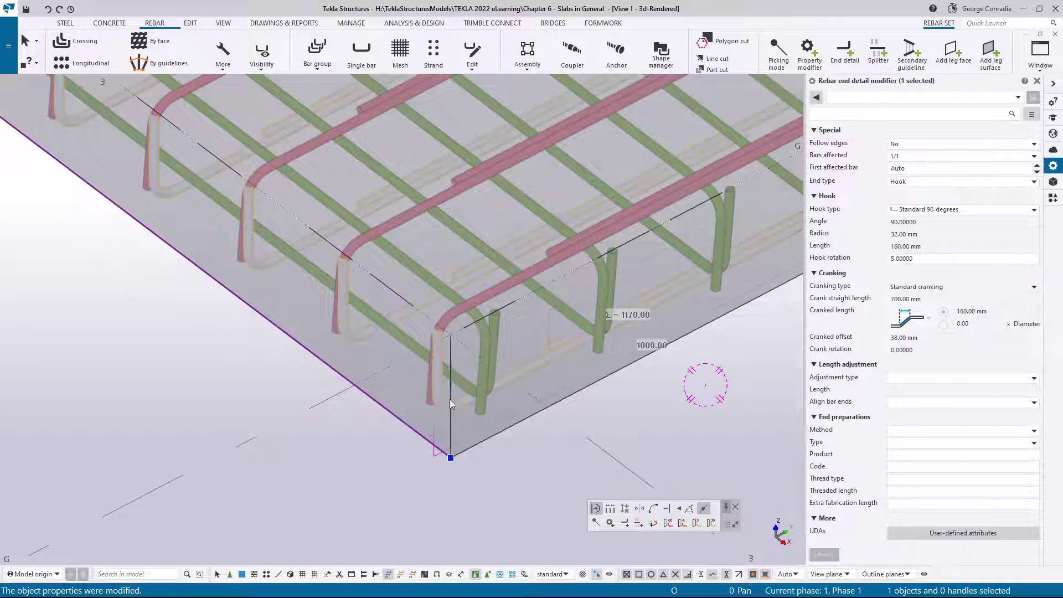
click(395, 416)
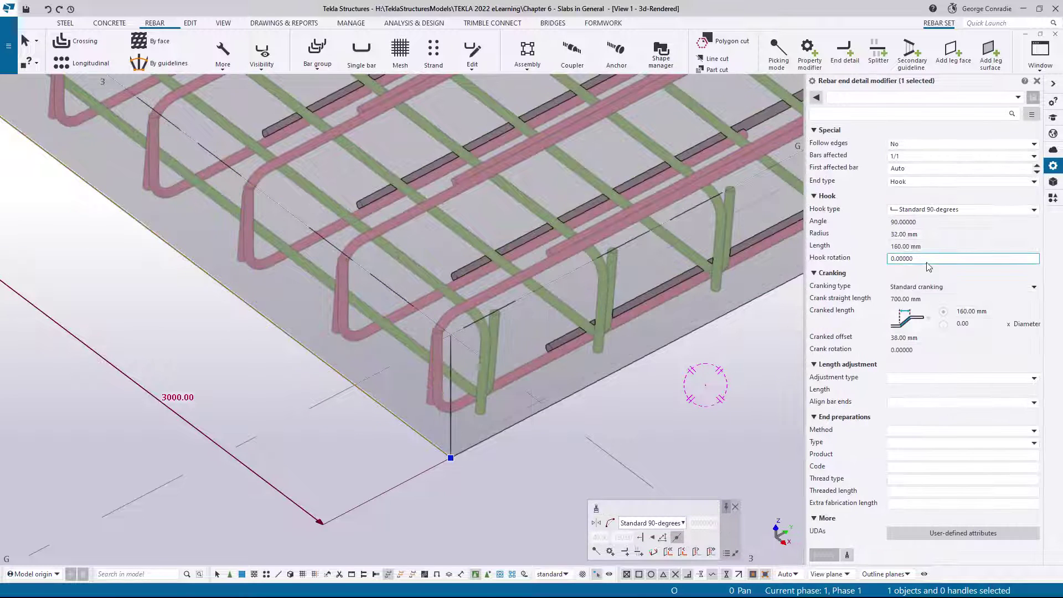
text(5)
key(Return)
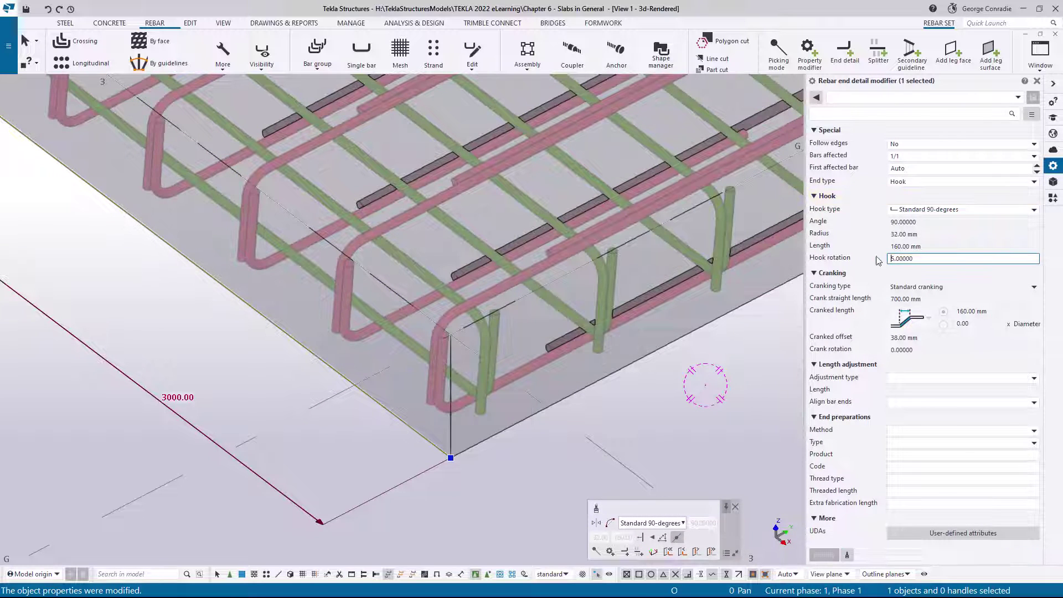
click(556, 478)
Set the hook rotation to 5 on the end detail modifier along the lower edge of the slab's inner curve.
scroll(561, 443, down, 4)
middle_drag(155, 376, 623, 406)
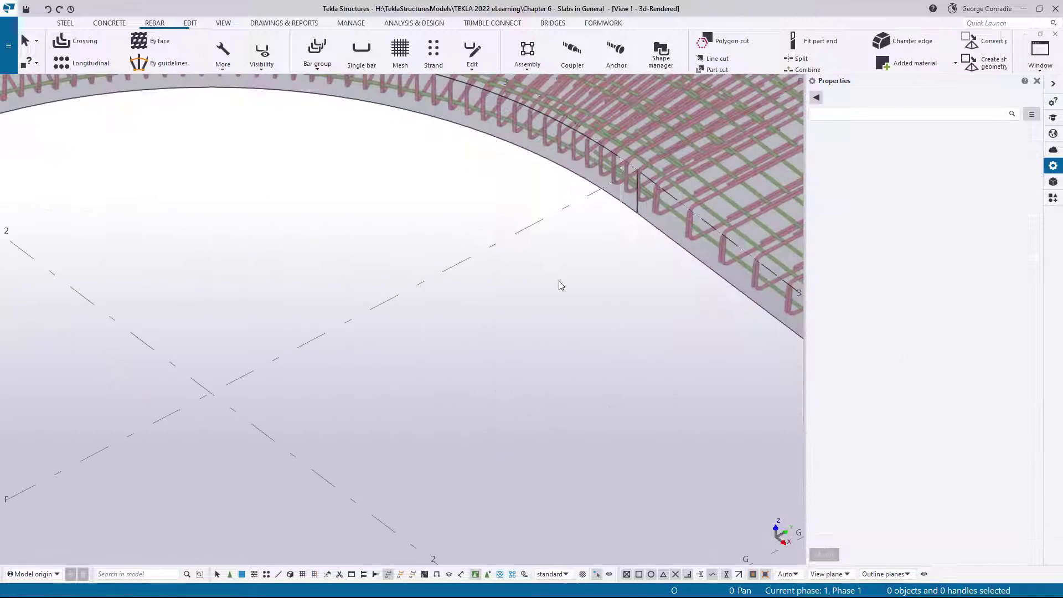
middle_drag(476, 256, 562, 320)
scroll(564, 324, up, 5)
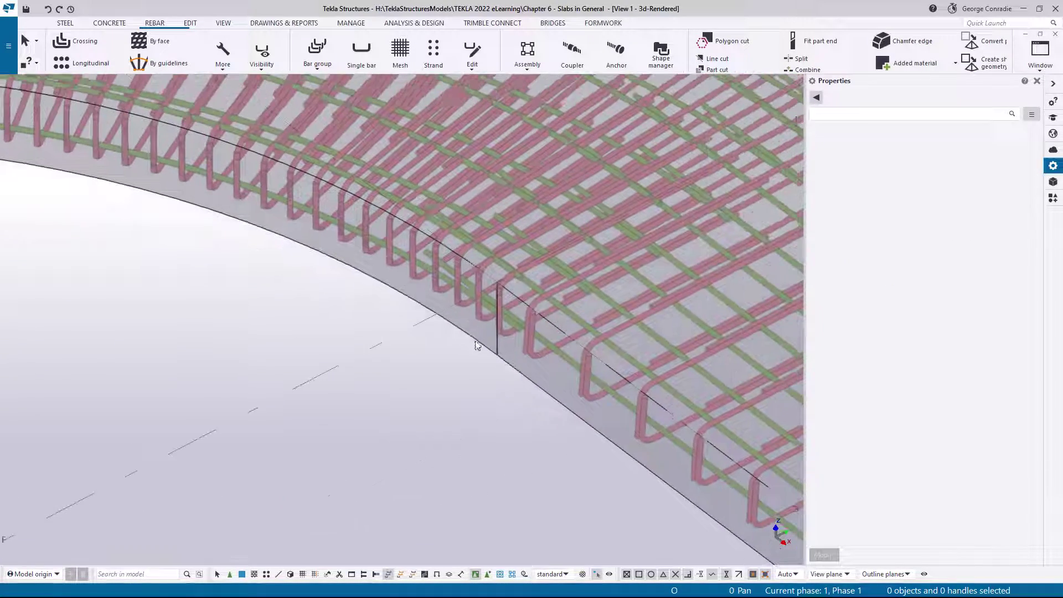
click(493, 346)
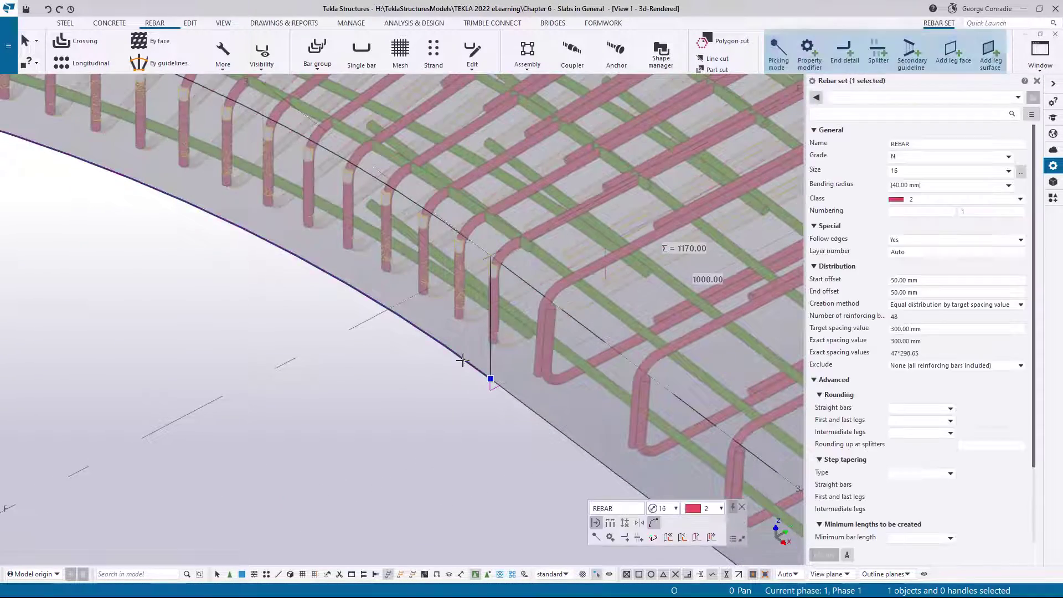
double_click(923, 259)
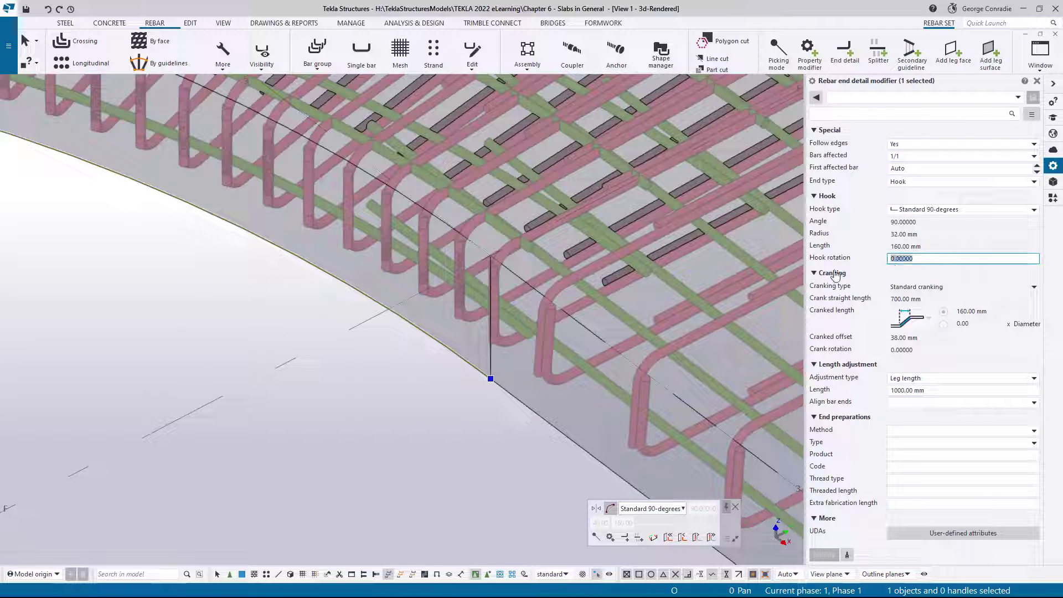
text(5)
key(Return)
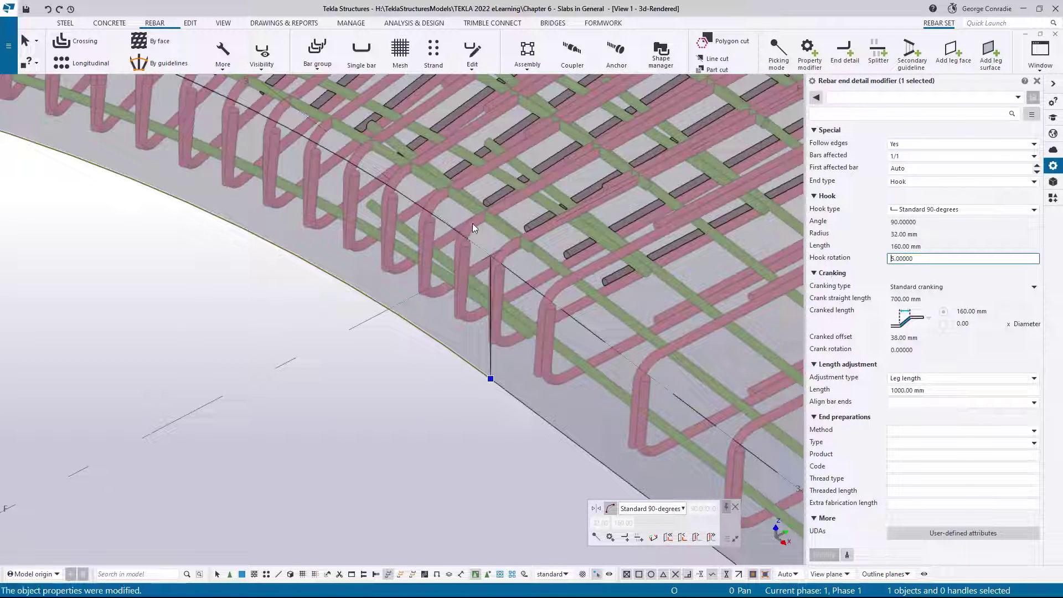
Set the hook rotation to 5 on the end detail modifier along the upper edge of the slab's inner curve.
click(471, 223)
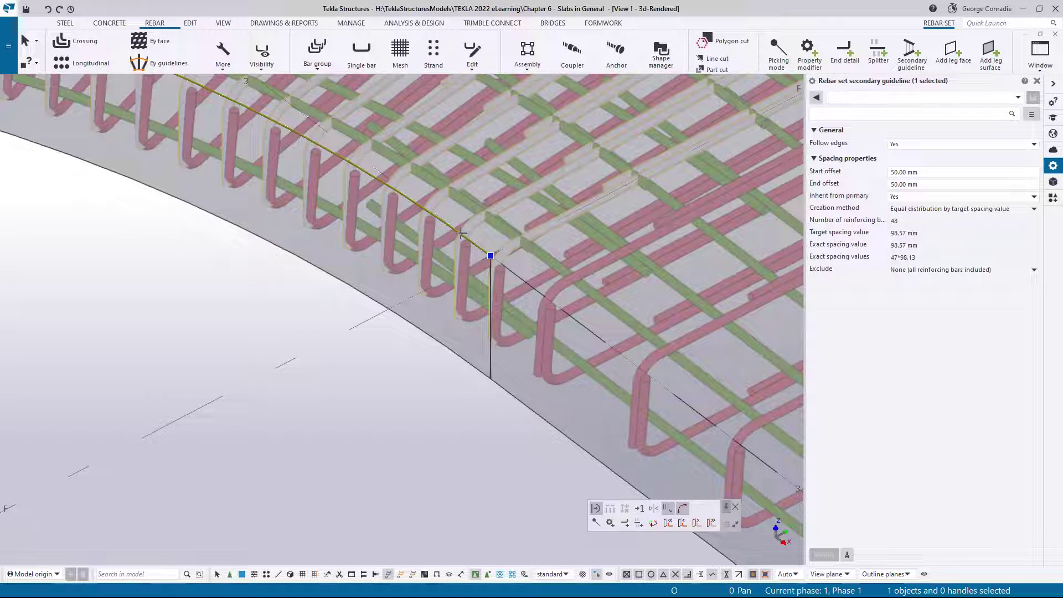
key(Escape)
click(477, 237)
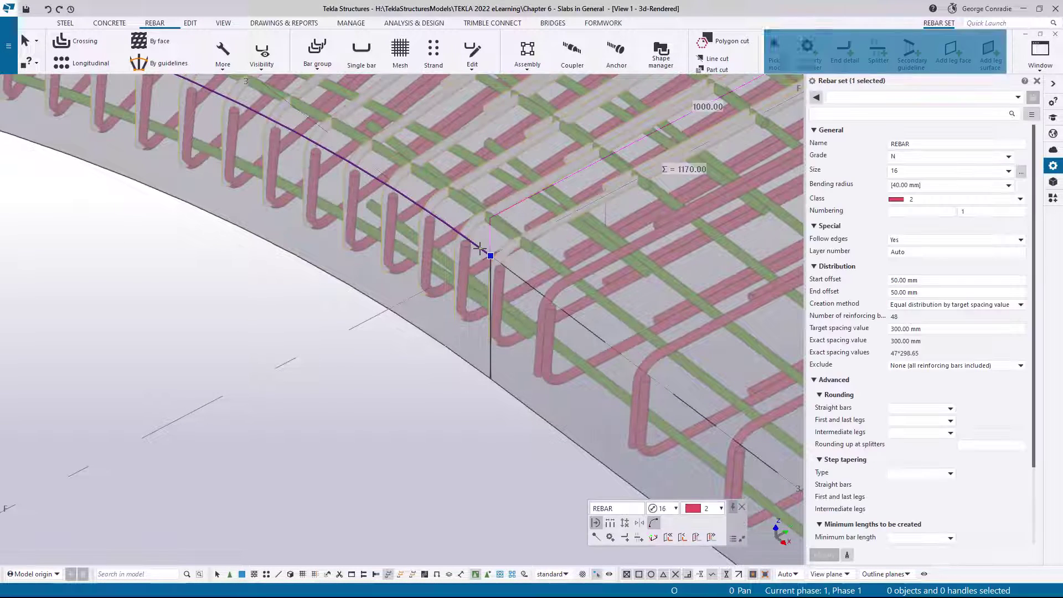
click(943, 258)
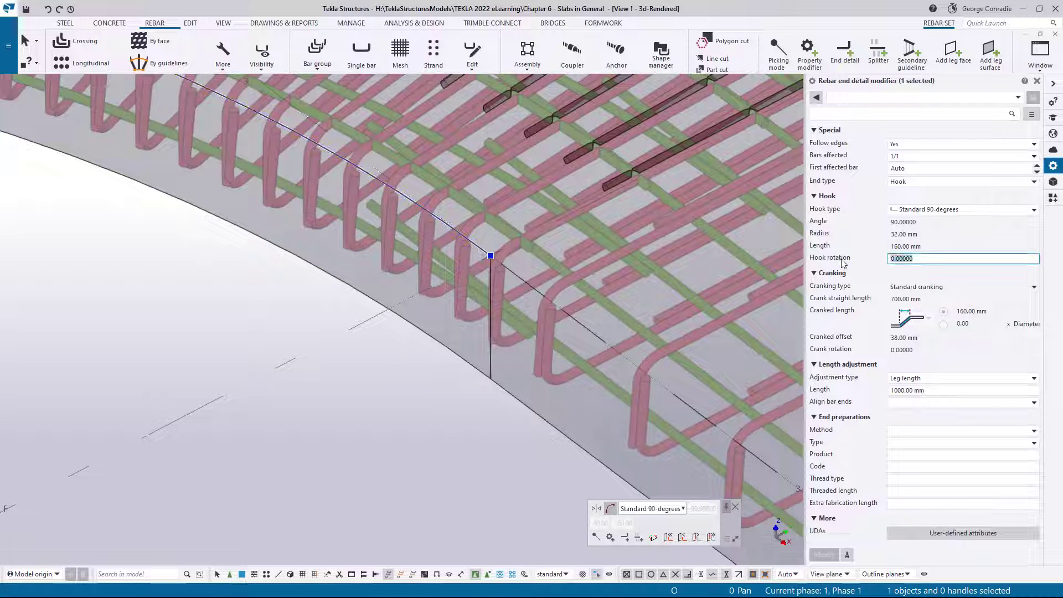
text(5)
key(Return)
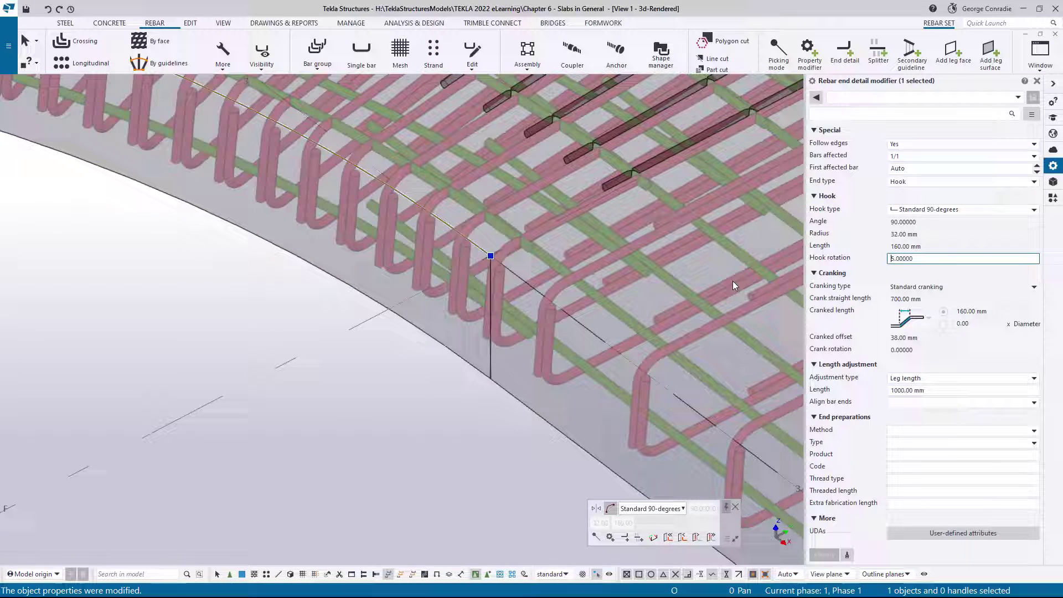
click(387, 389)
Set the hook rotation to 5 on the end detail modifier along the lower straight inner edge at the curve's opposite end, toward grid E.
scroll(423, 389, down, 3)
middle_drag(161, 364, 591, 361)
middle_drag(33, 321, 725, 382)
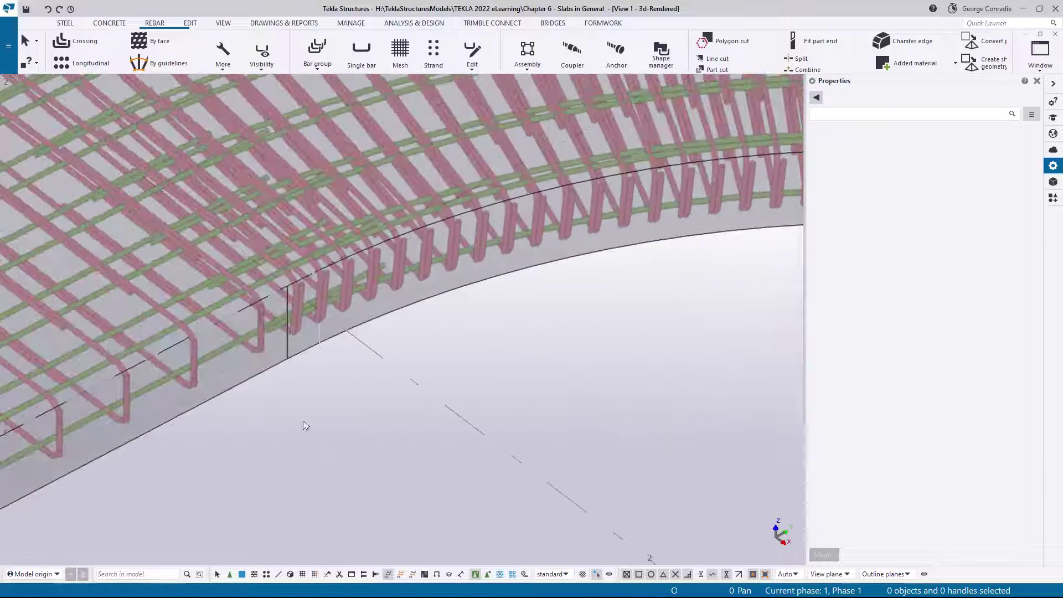
scroll(304, 425, up, 3)
click(333, 315)
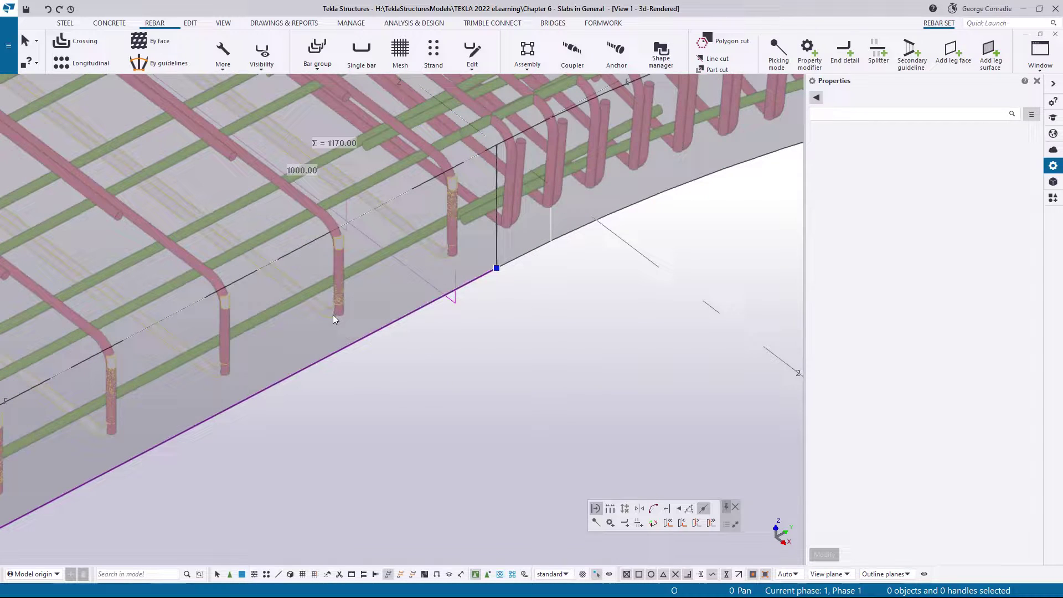
click(354, 339)
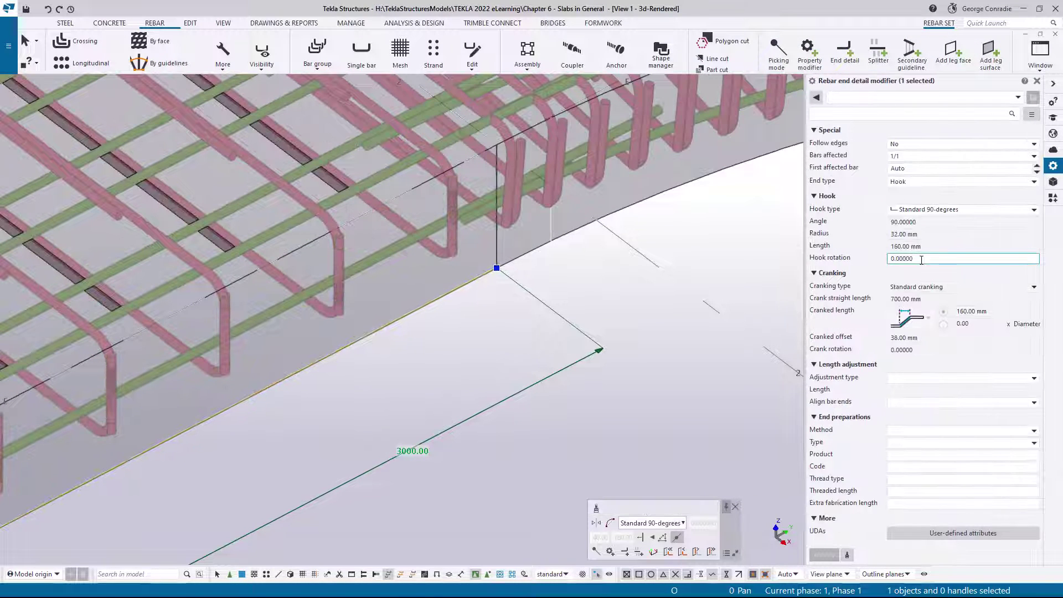
drag(921, 261, 845, 271)
text(5)
key(Return)
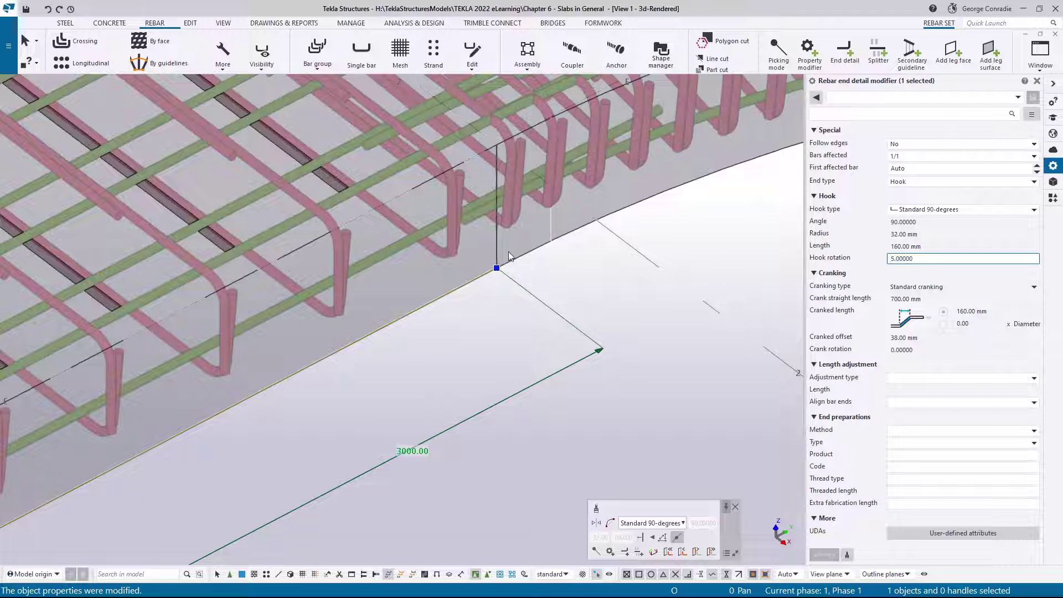
Set the hook rotation to 5 on the end detail modifier along the upper straight inner edge at the curve's opposite end, toward grid E.
click(299, 240)
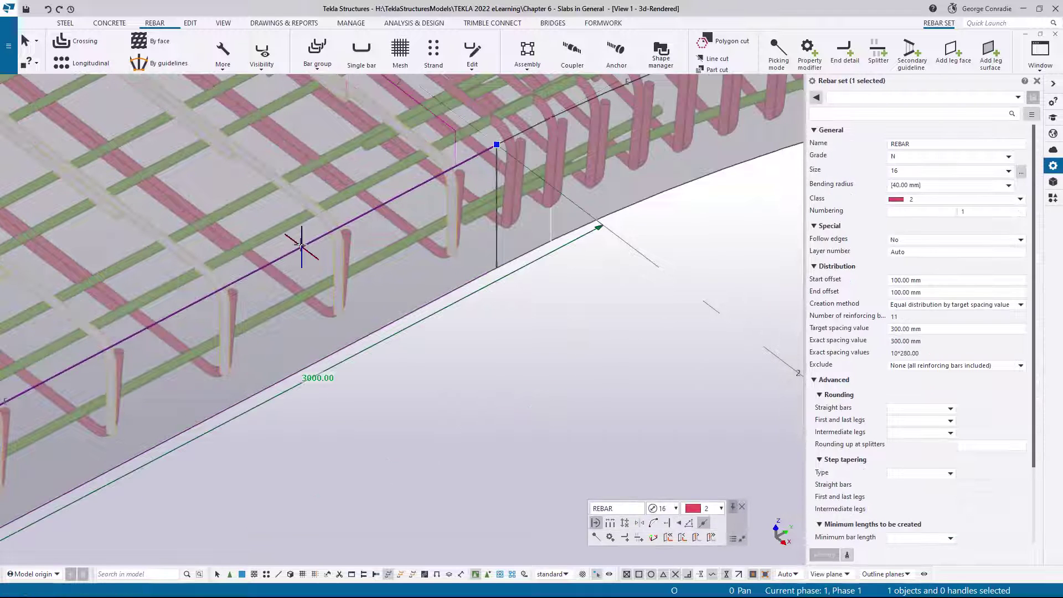
click(556, 250)
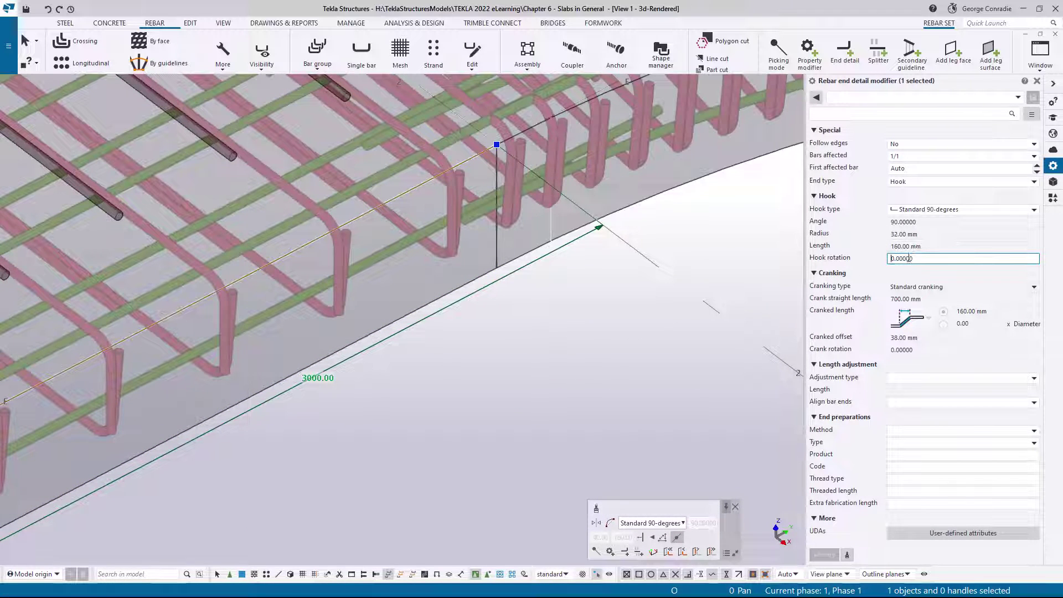
text(5)
key(Return)
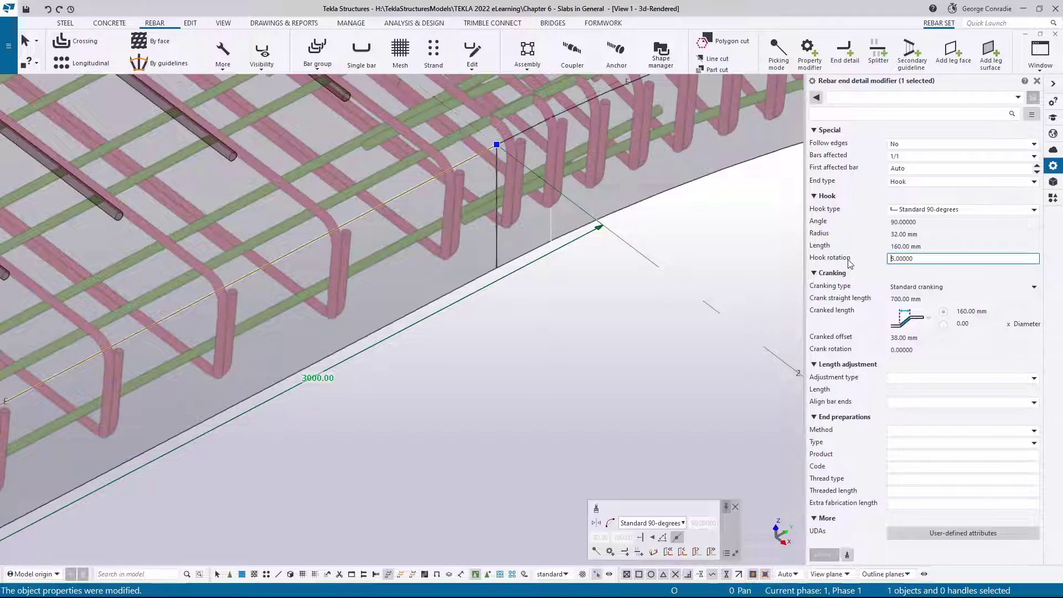
click(601, 433)
Set the hook rotation to 5 on the end detail modifier along the upper straight outer edge beside the grid C corner.
scroll(603, 355, down, 3)
scroll(603, 355, down, 5)
ctrl+middle_drag(432, 361, 631, 348)
middle_drag(315, 459, 596, 384)
scroll(459, 451, up, 5)
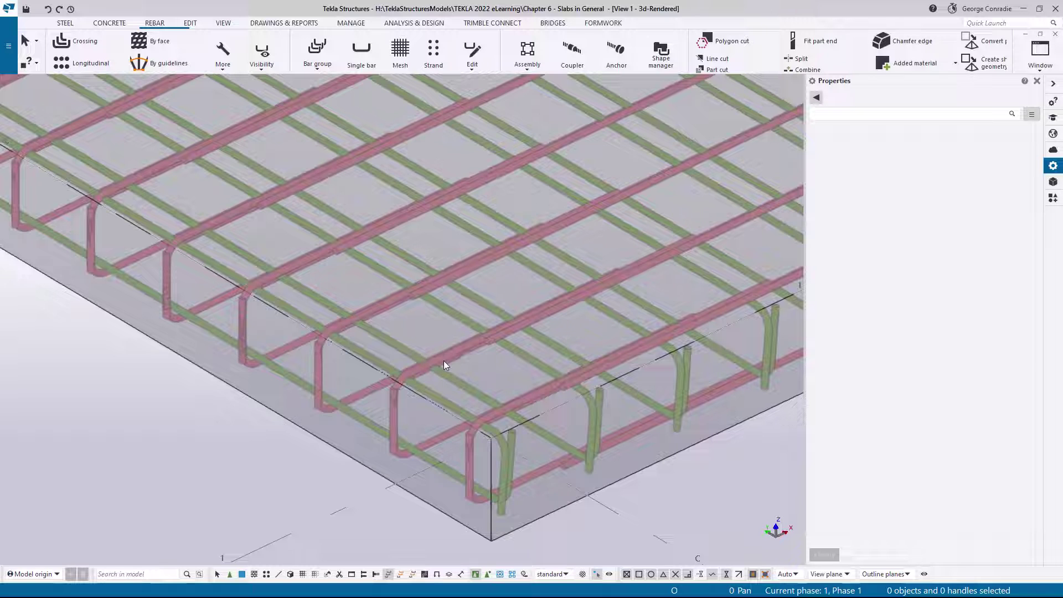
click(446, 354)
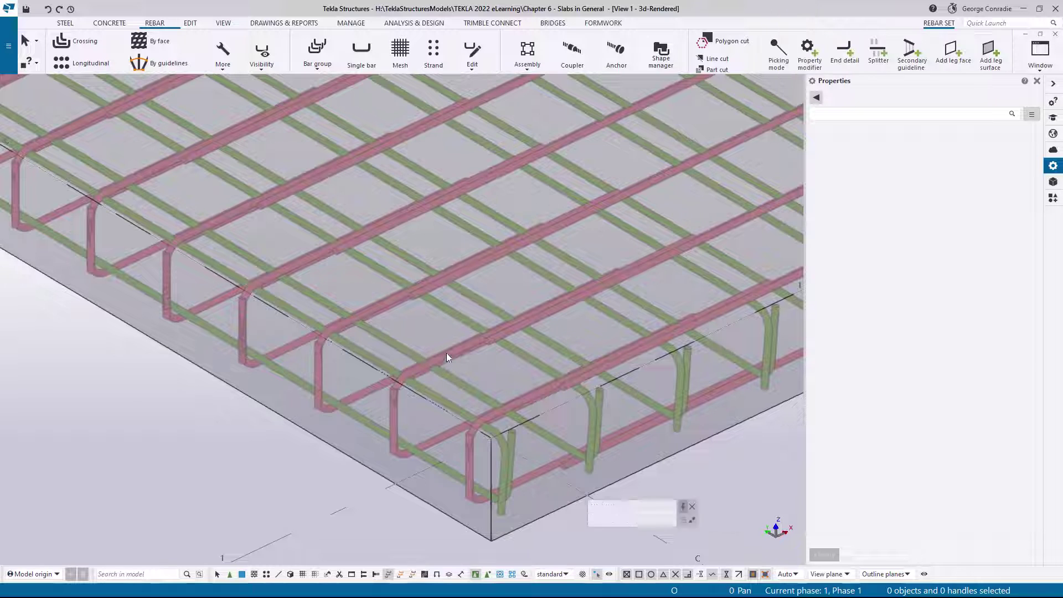
click(422, 398)
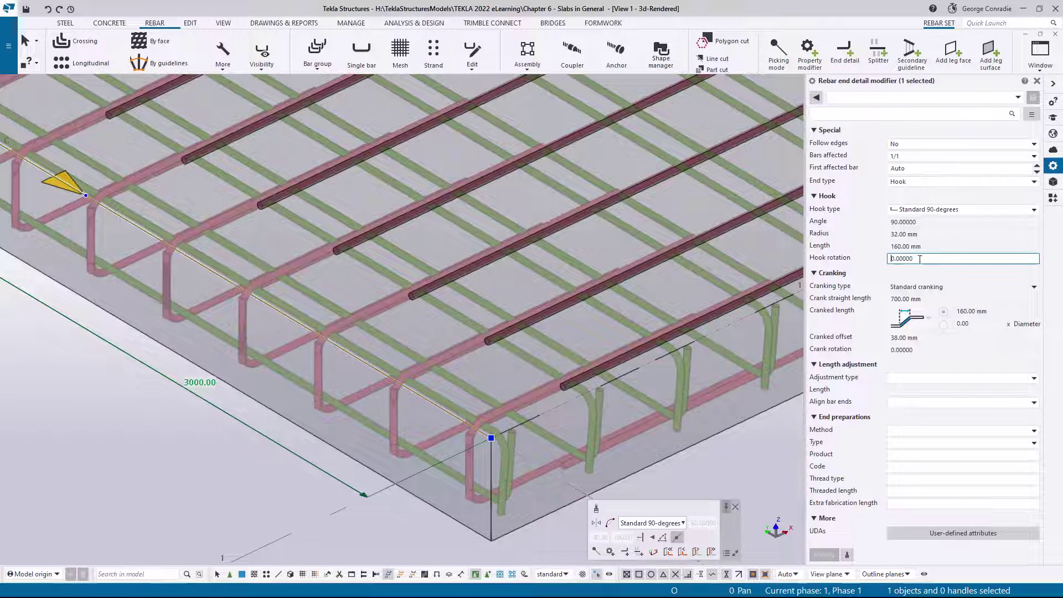
text(5)
key(Return)
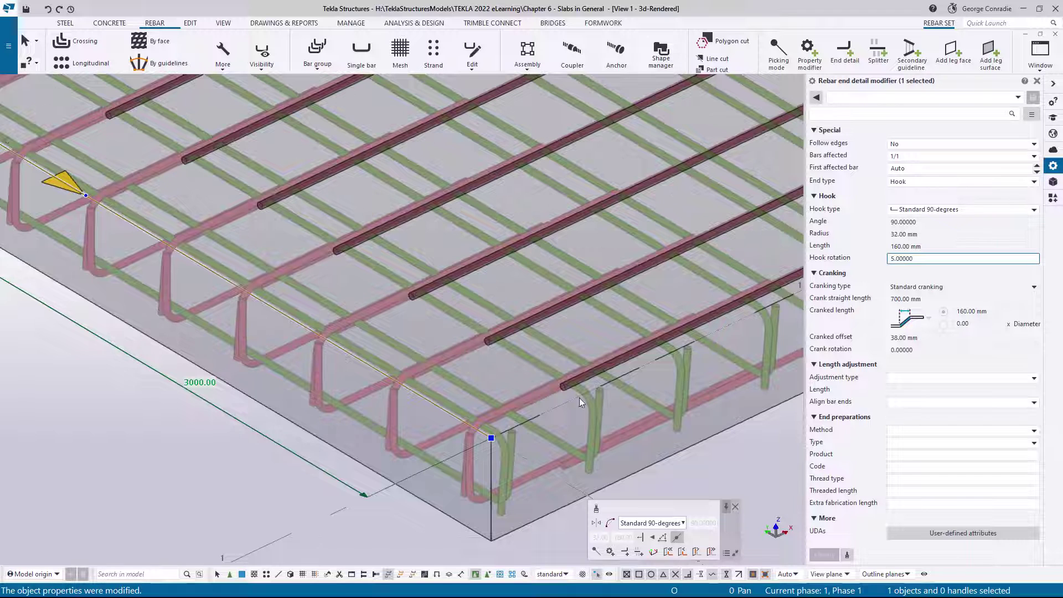
Set the hook rotation to 5 on the end detail modifier along the lower straight outer edge beside the grid C corner.
click(397, 477)
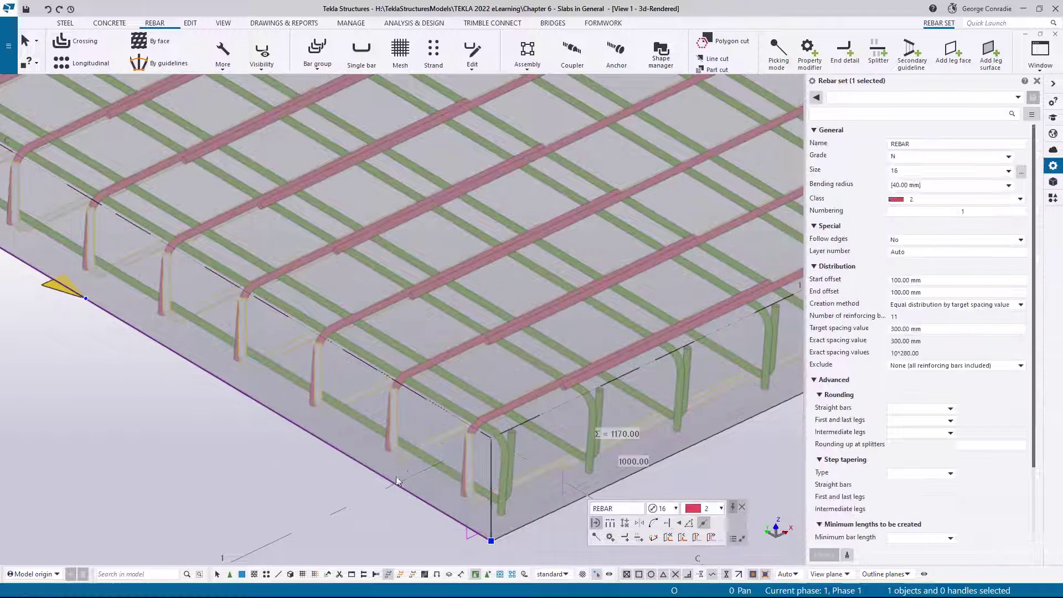
click(394, 481)
click(951, 257)
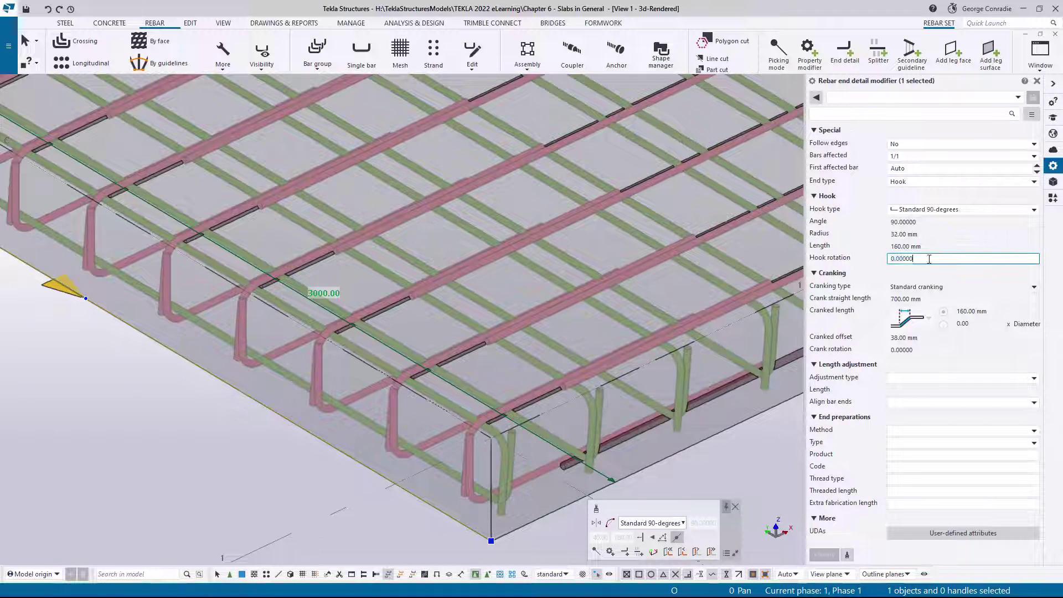
text(5)
key(Return)
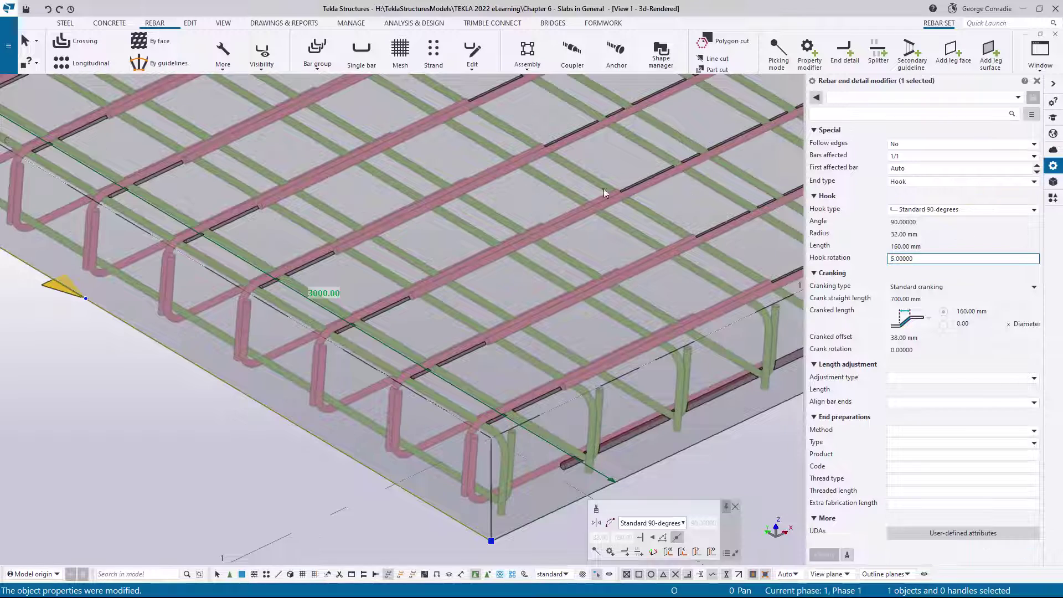
Set the hook rotation to 5 on the end detail modifier along the upper edge of the slab's outer curve.
scroll(517, 246, down, 3)
middle_drag(254, 319, 539, 532)
click(294, 335)
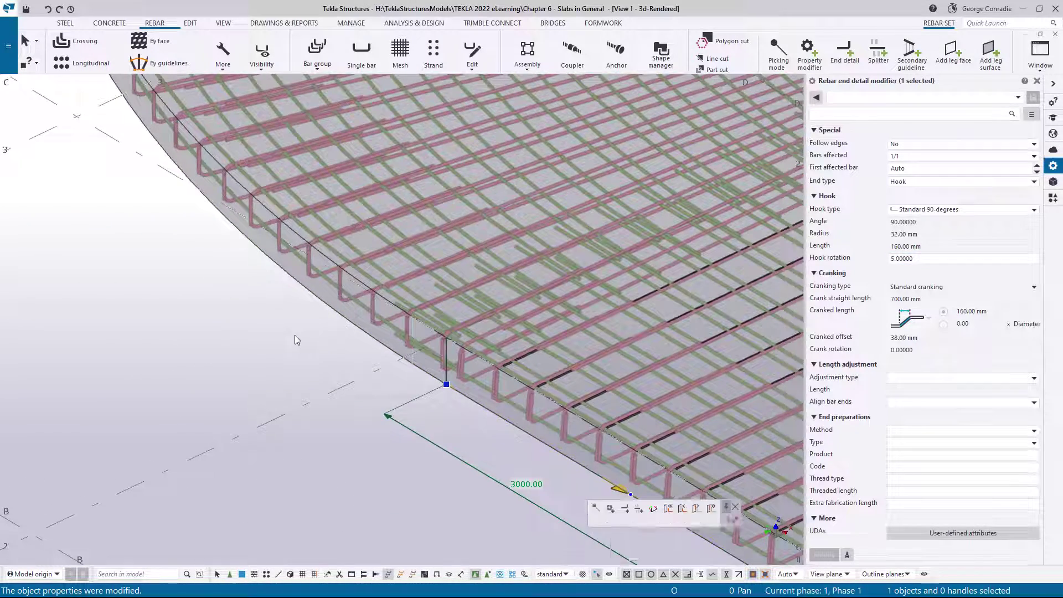
click(295, 334)
scroll(410, 278, up, 3)
click(434, 234)
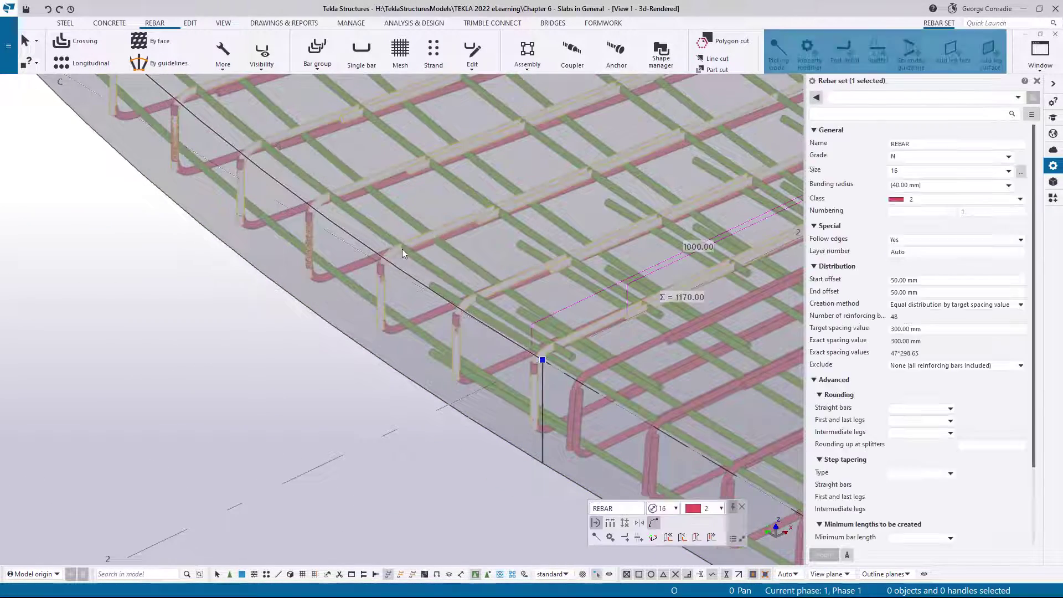
click(406, 275)
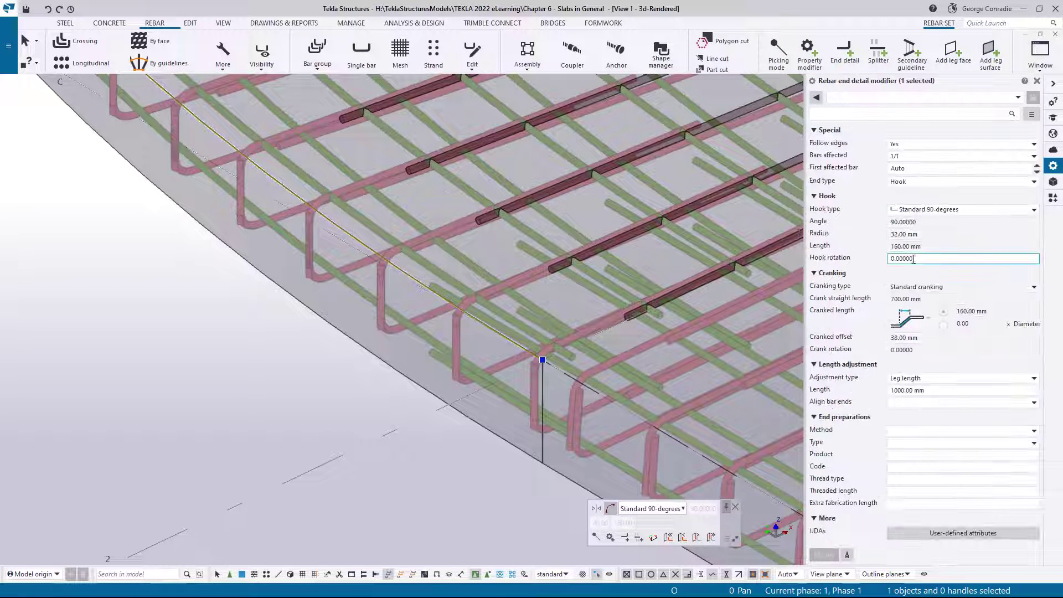
double_click(928, 258)
text(5)
key(Return)
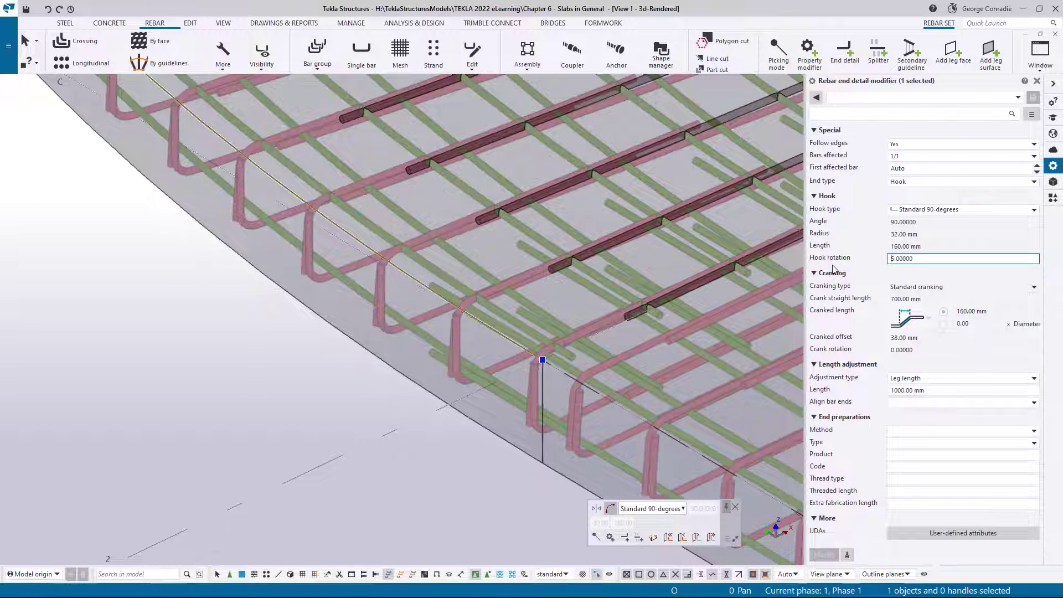
Set the hook rotation to 5 on the end detail modifier along the lower edge of the slab's outer curve.
click(459, 411)
click(460, 412)
double_click(929, 258)
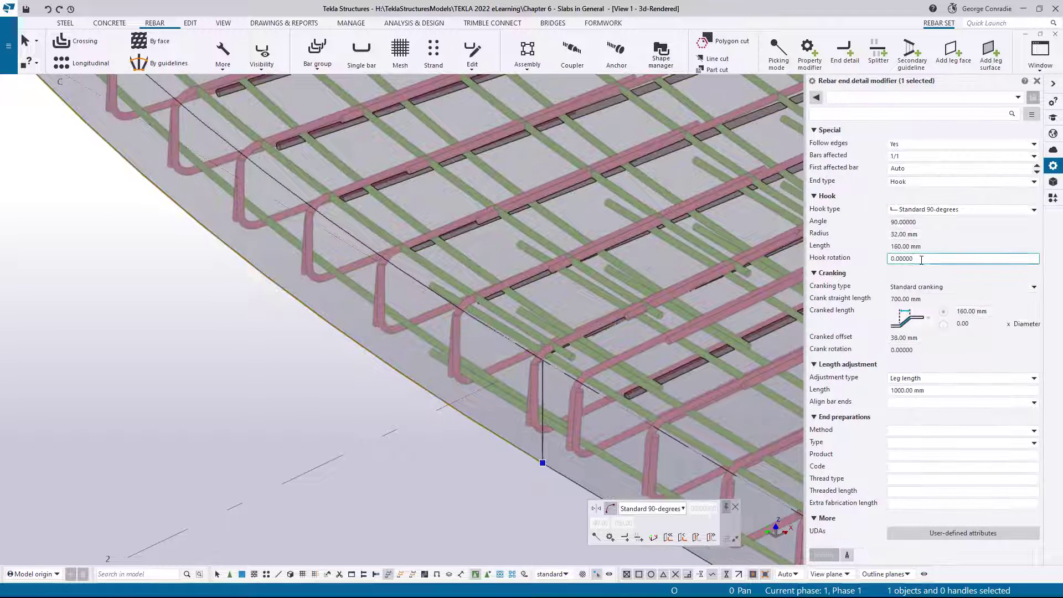
text(5)
key(Return)
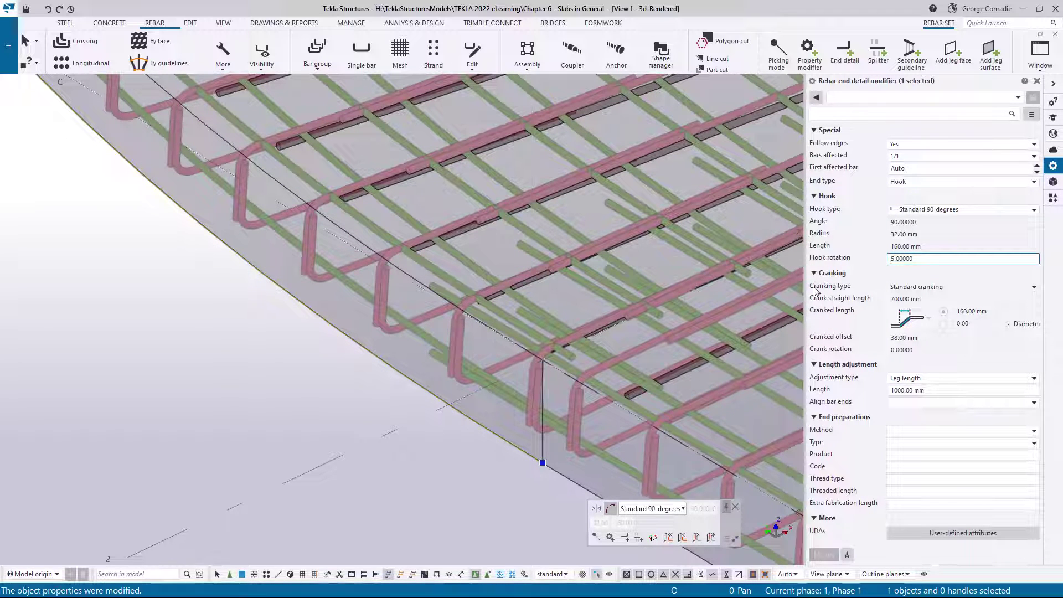
click(400, 434)
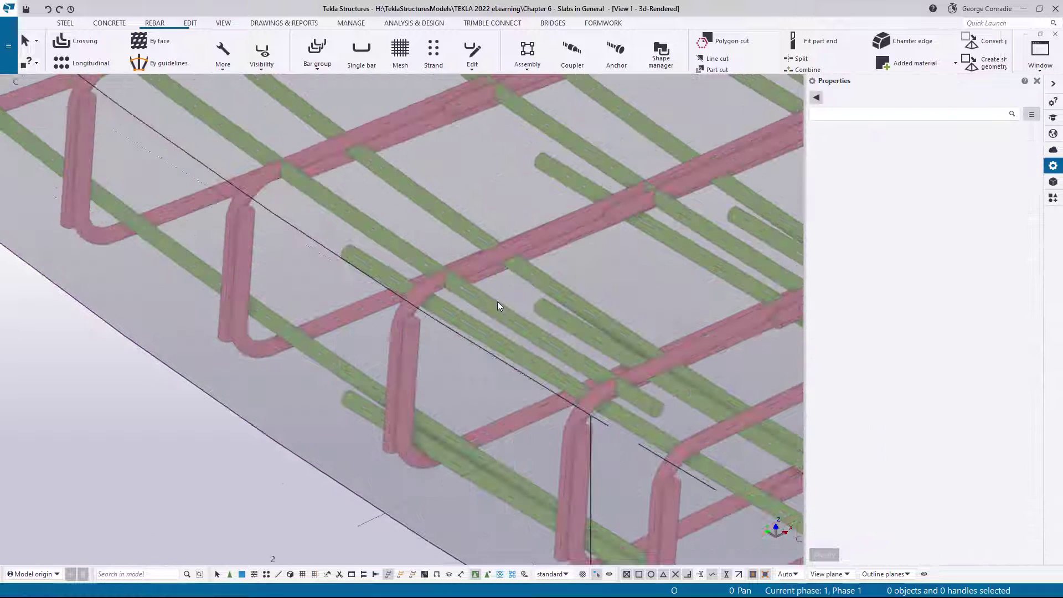
Show the leg faces and set the layer number to 2 on the top leg face of the curved section's green longitudinal rebar set.
scroll(501, 307, up, 3)
click(483, 309)
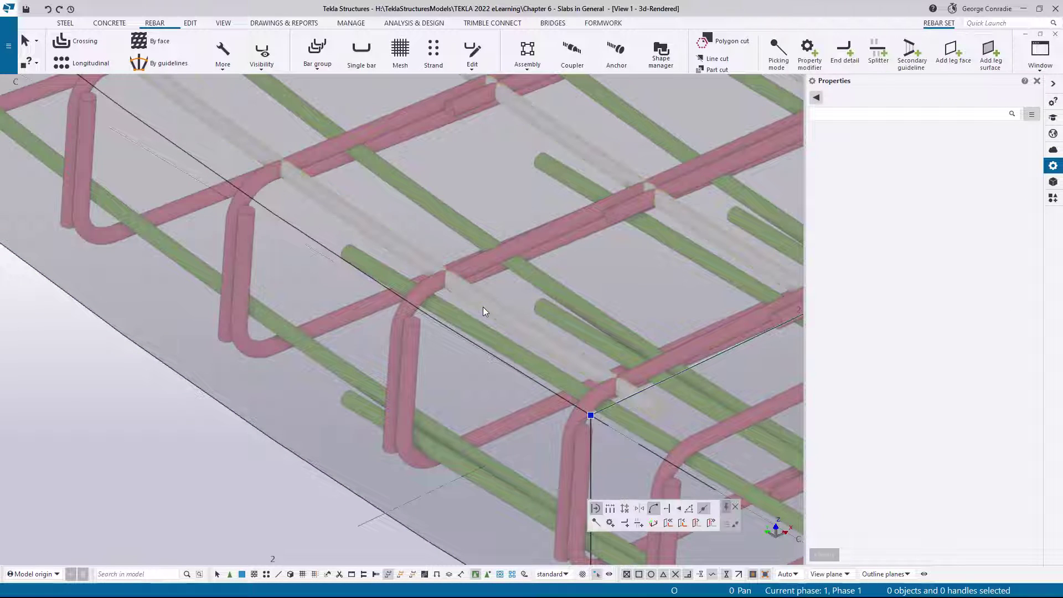
click(262, 52)
click(273, 88)
click(451, 172)
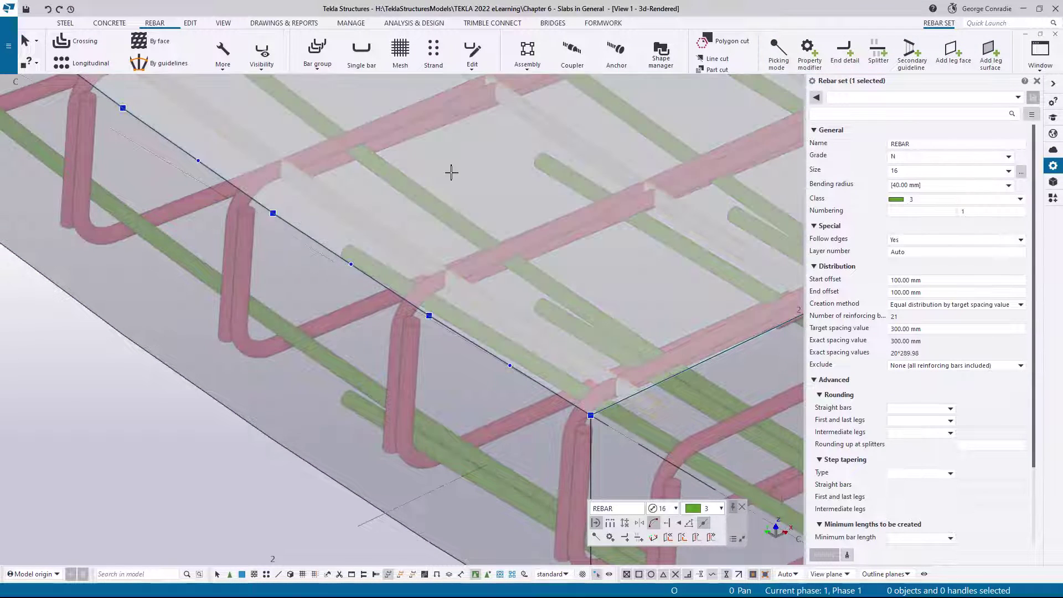
click(461, 173)
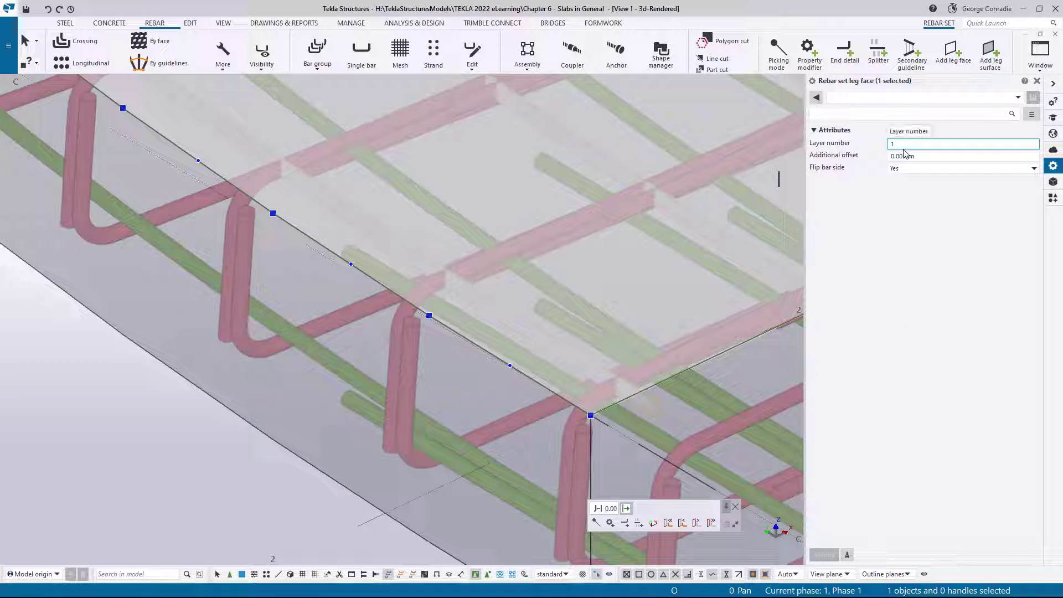
text(2)
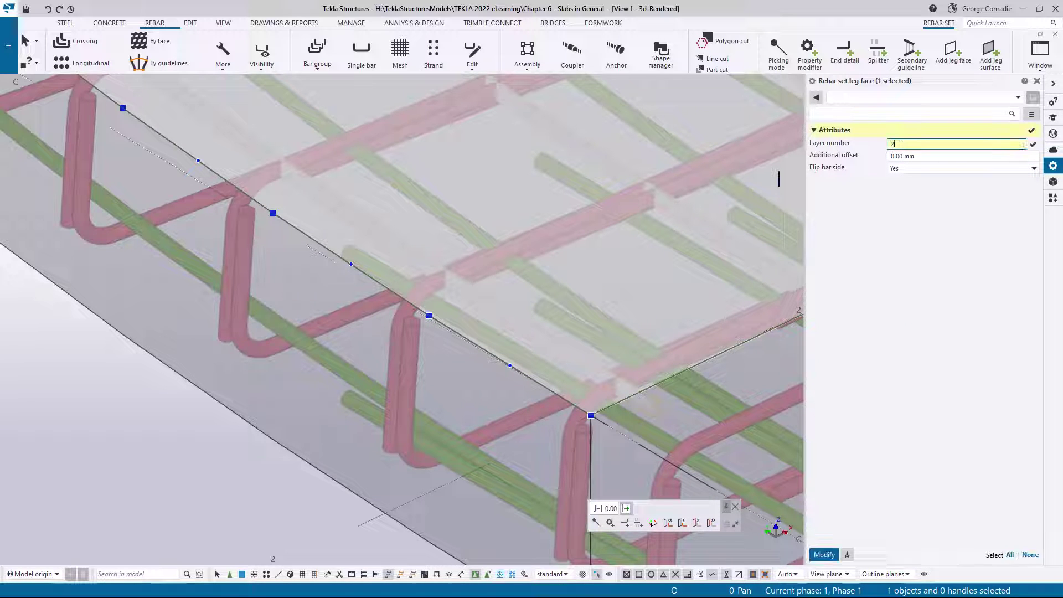
key(Return)
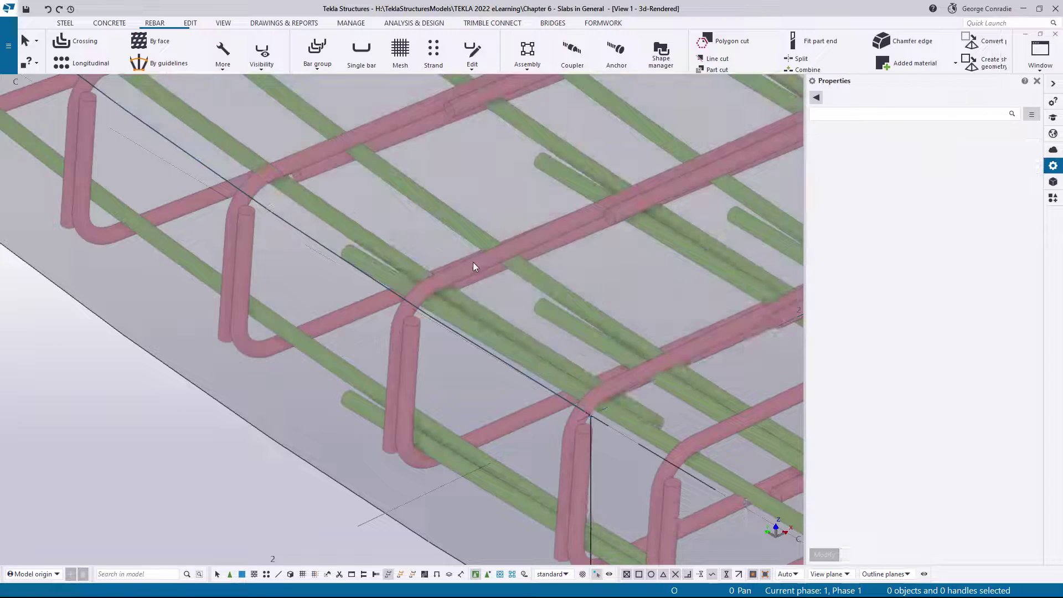
Check the layer number on the crossing rebar set's top leg surface and hide the leg faces.
click(473, 261)
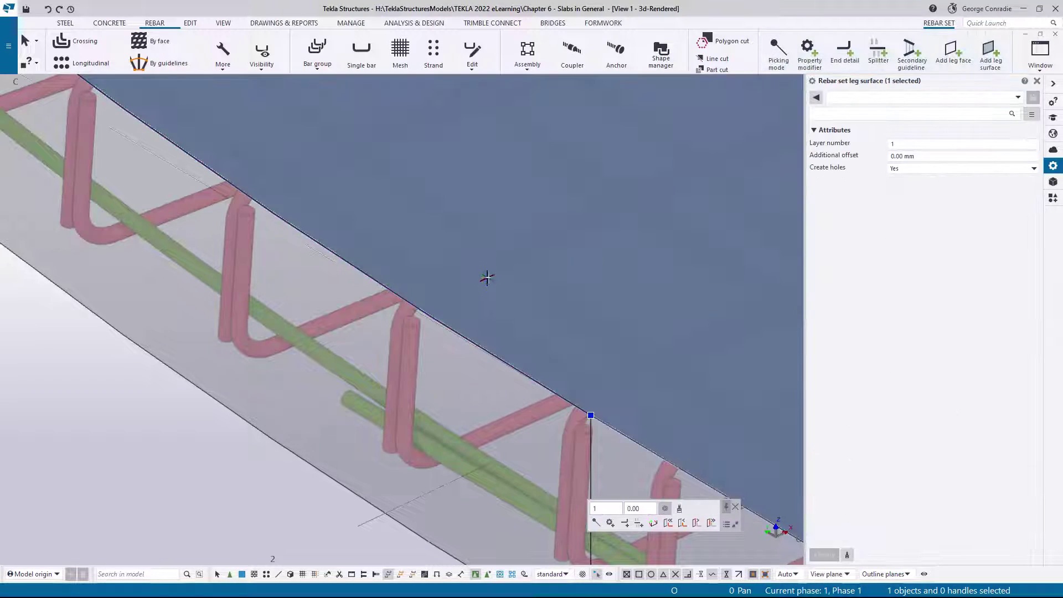
click(185, 449)
scroll(375, 343, down, 4)
mouse_move(574, 409)
middle_down()
mouse_move(539, 360)
mouse_move(440, 268)
mouse_move(446, 209)
mouse_move(374, 202)
mouse_move(442, 252)
middle_up()
scroll(449, 260, down, 4)
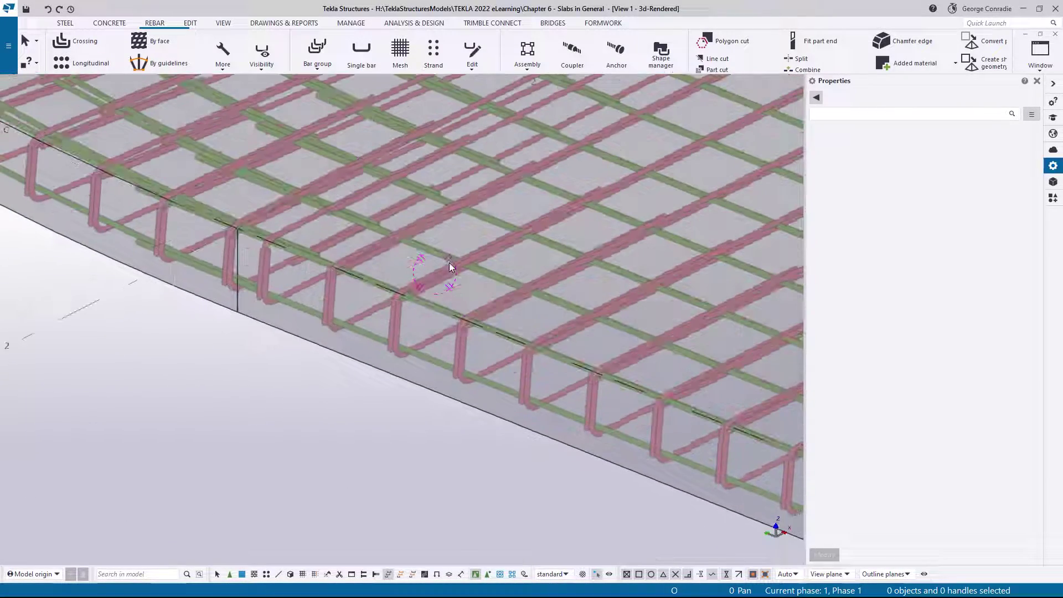
click(261, 53)
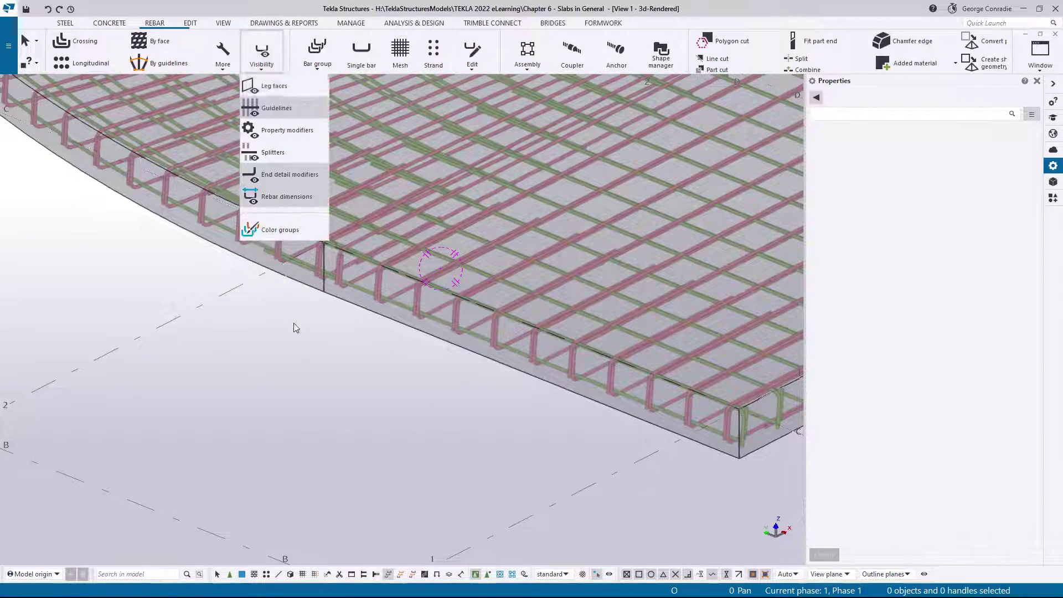
Set the hook rotation to 5 on the end detail modifier along the upper straight outer edge at the grid G end of the outer curve.
ctrl+middle_drag(287, 277, 366, 249)
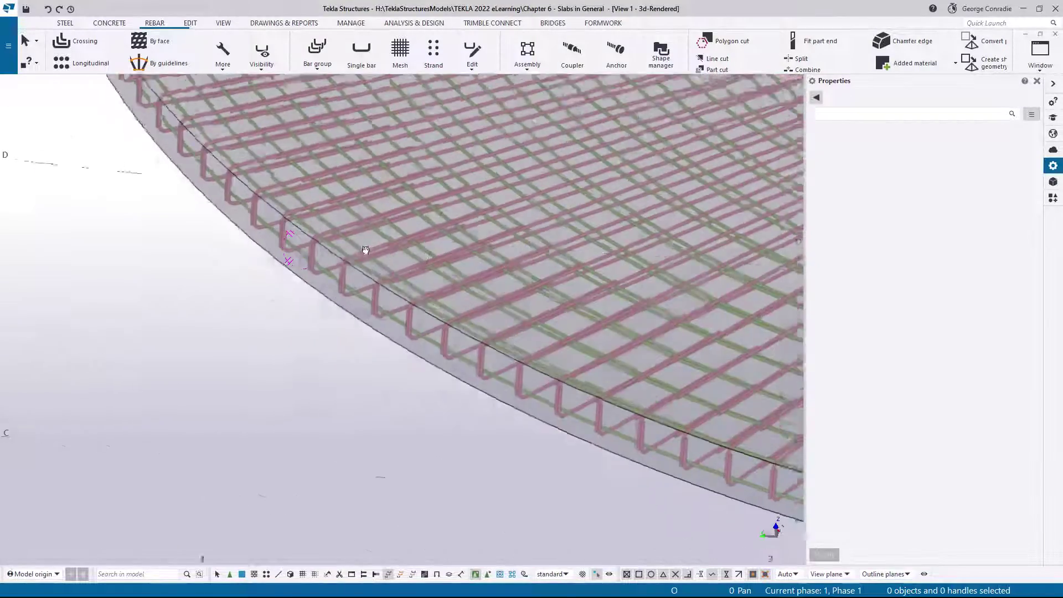
middle_drag(277, 210, 387, 343)
middle_drag(310, 105, 372, 254)
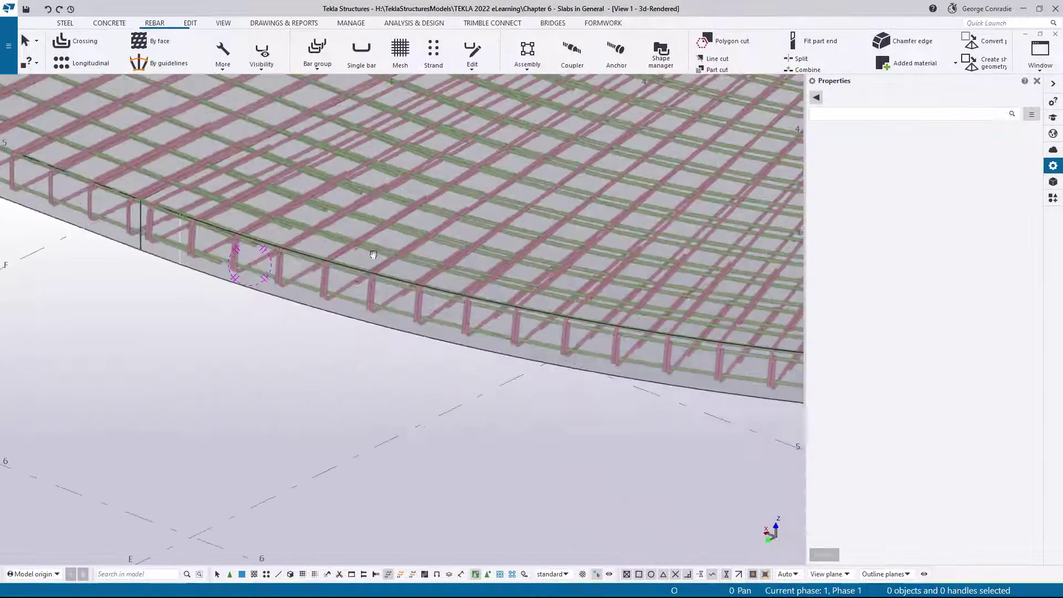
middle_drag(310, 210, 670, 380)
scroll(476, 376, up, 6)
middle_drag(520, 358, 410, 337)
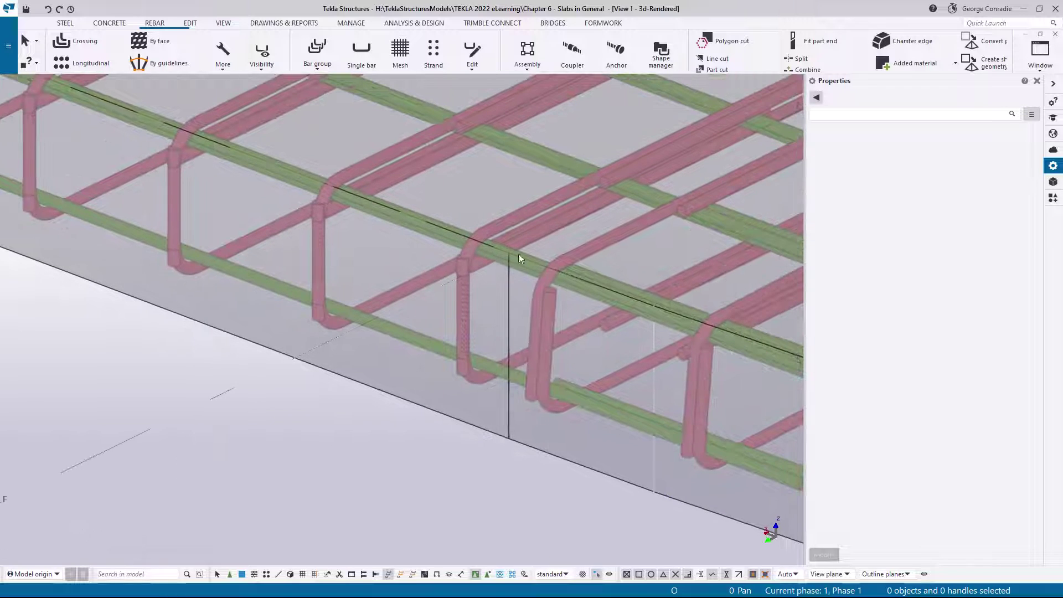
click(507, 250)
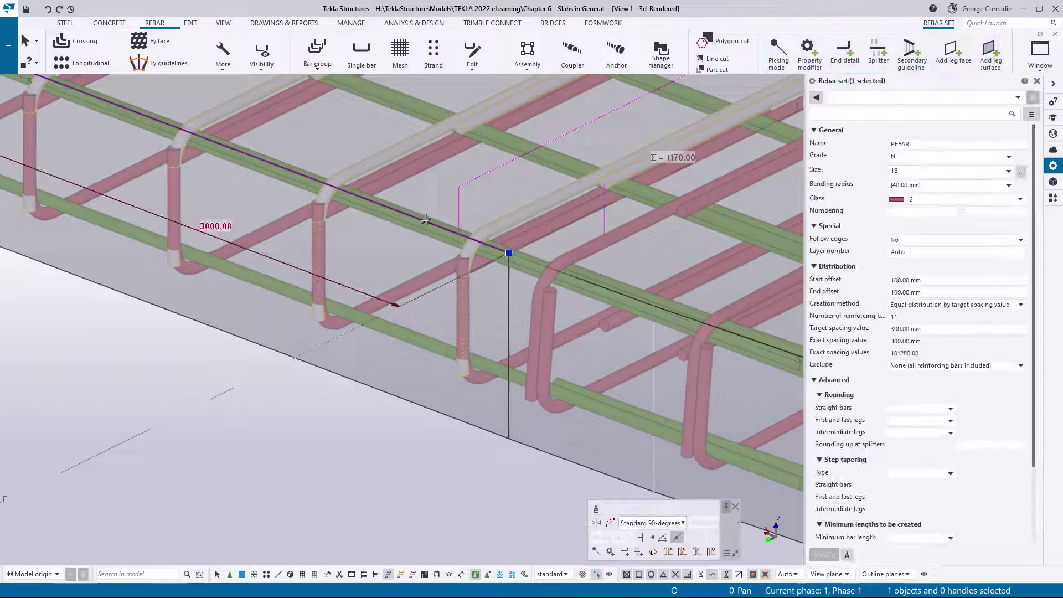
click(929, 258)
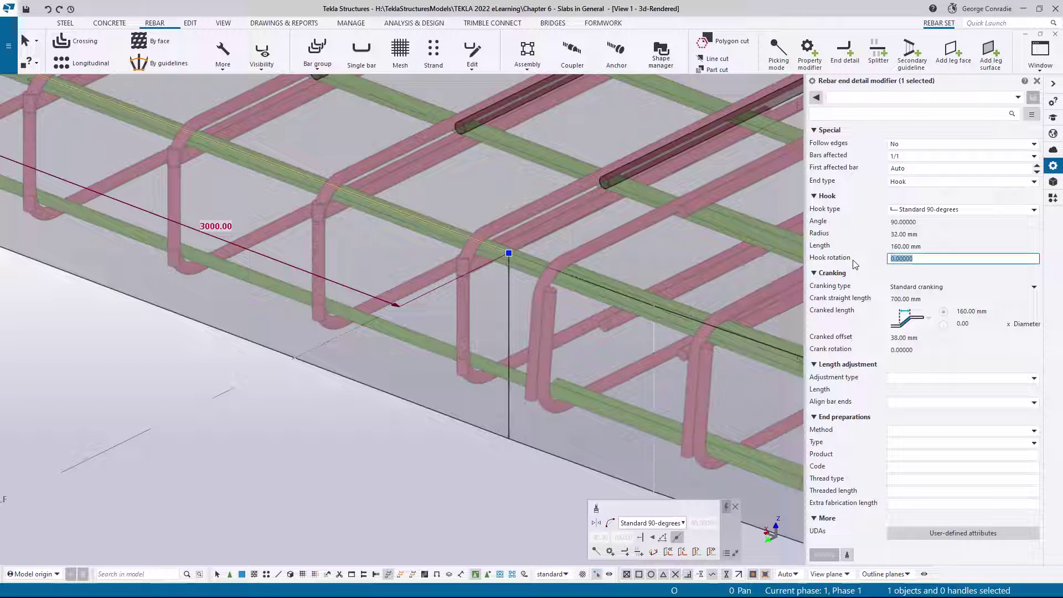
text(5)
key(Return)
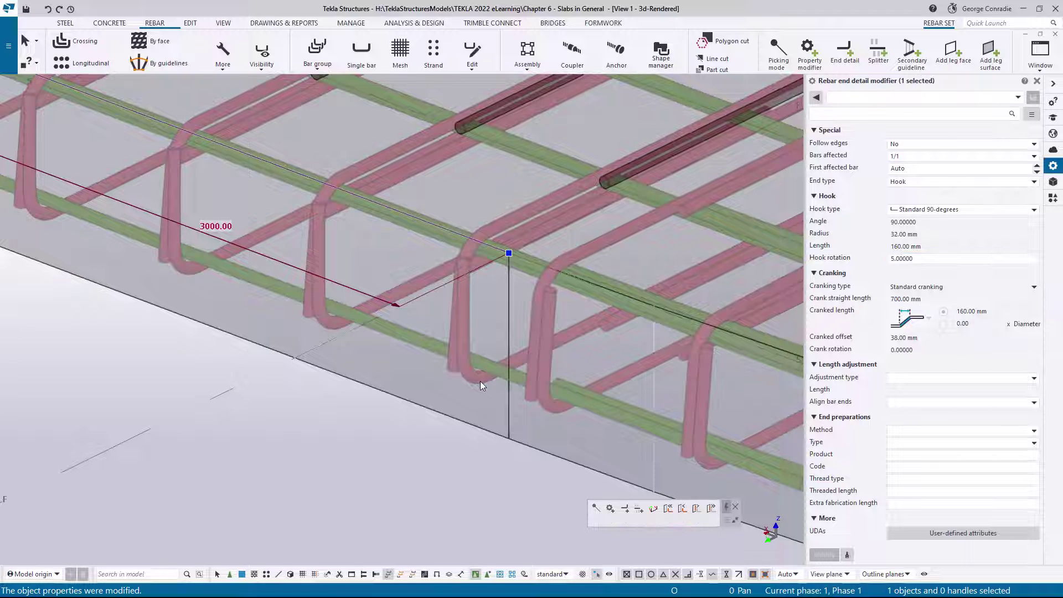
Set the hook rotation to 5 on the end detail modifier along the lower straight outer edge at the grid G end of the outer curve.
click(480, 381)
click(457, 419)
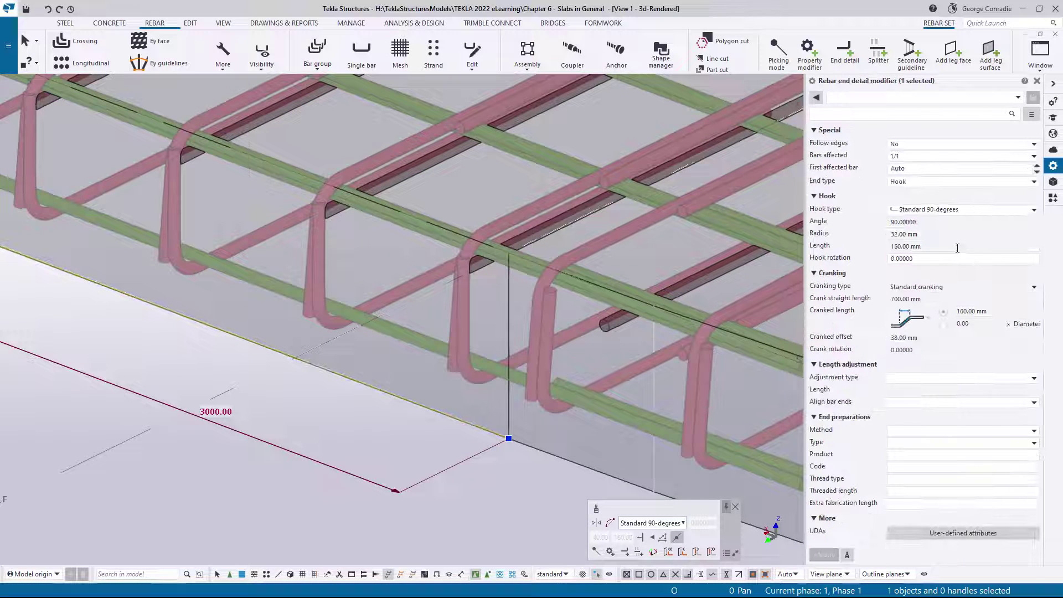
text(5)
key(Return)
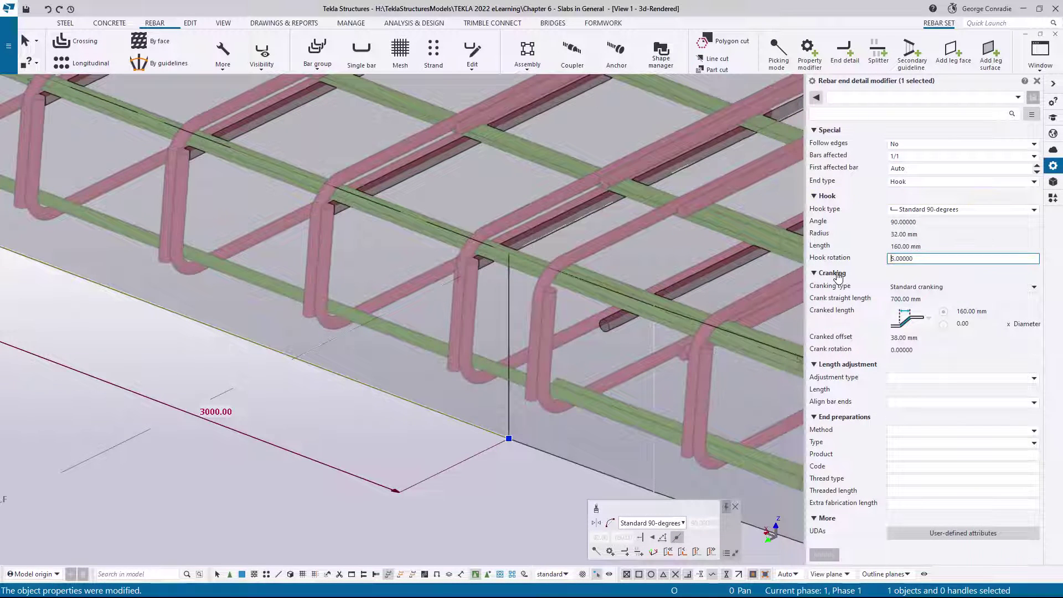
click(387, 437)
scroll(420, 403, down, 5)
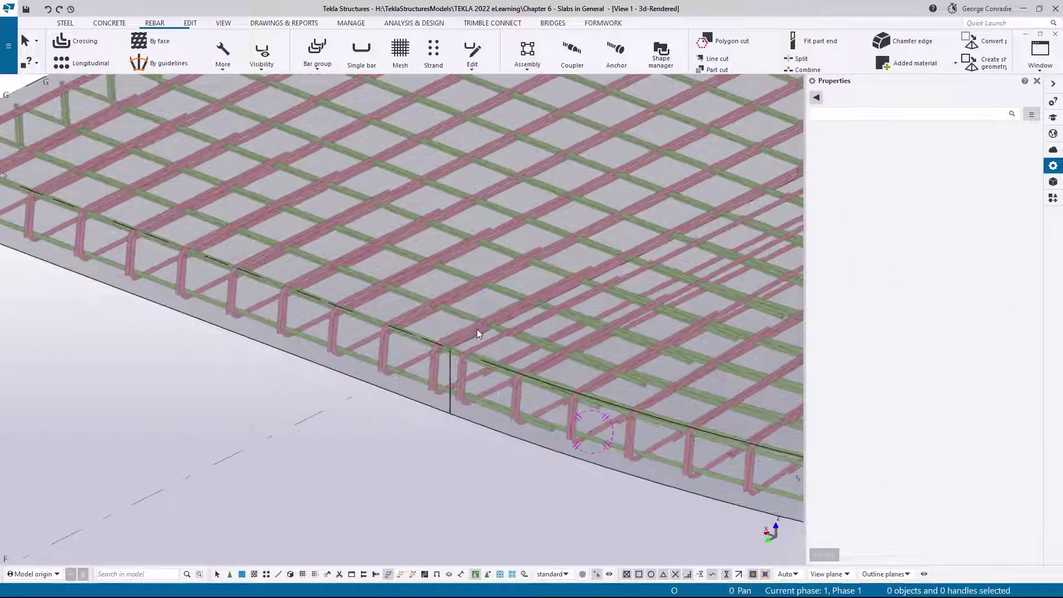
ctrl+middle_drag(477, 329, 403, 320)
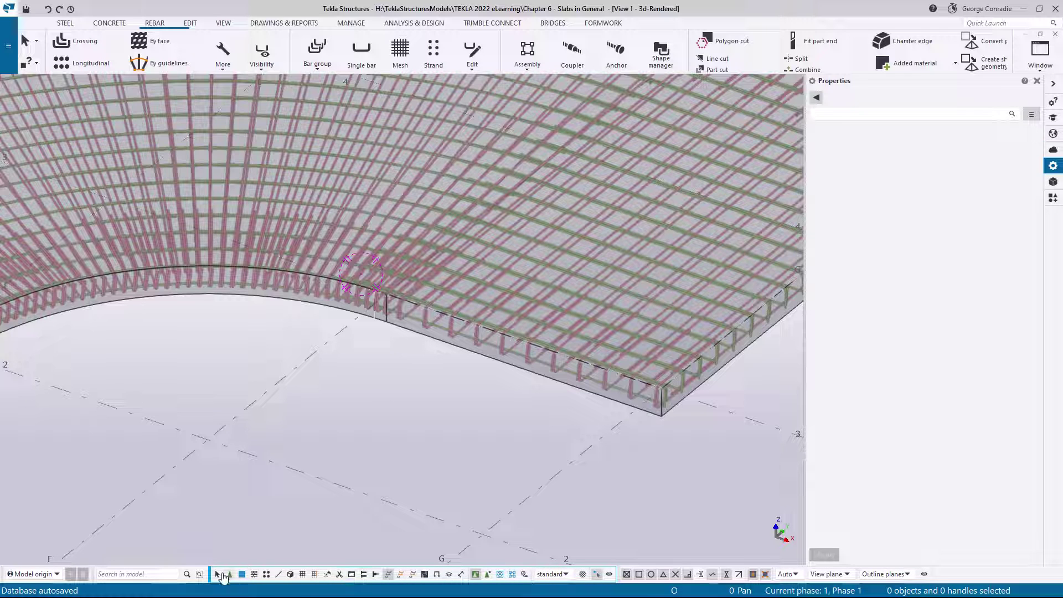
Inquire the concrete slab and examine the bar lengths in its reinforcing bar list.
click(452, 381)
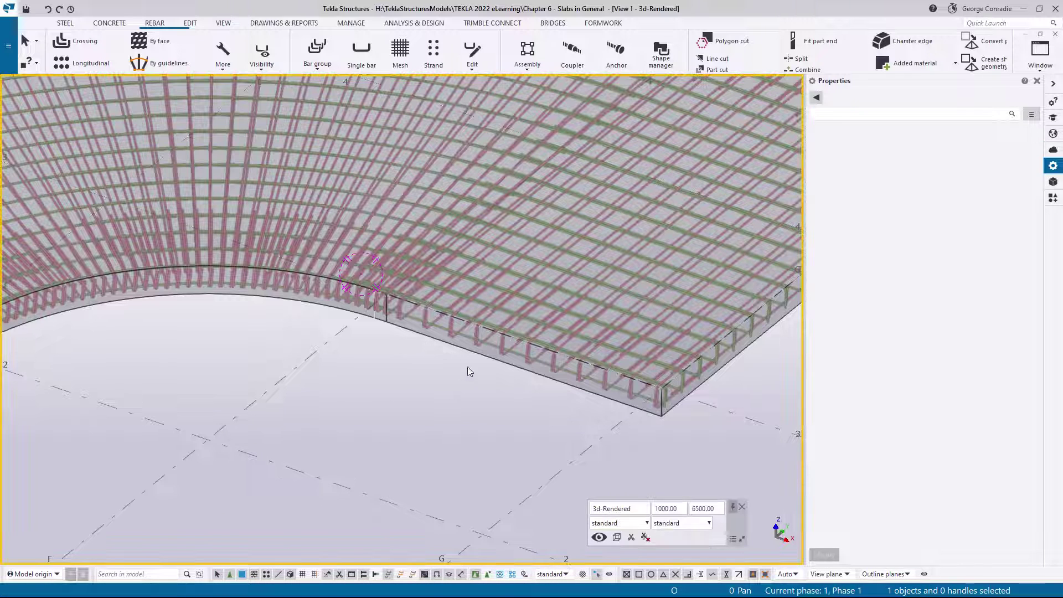
click(469, 351)
right_click(469, 351)
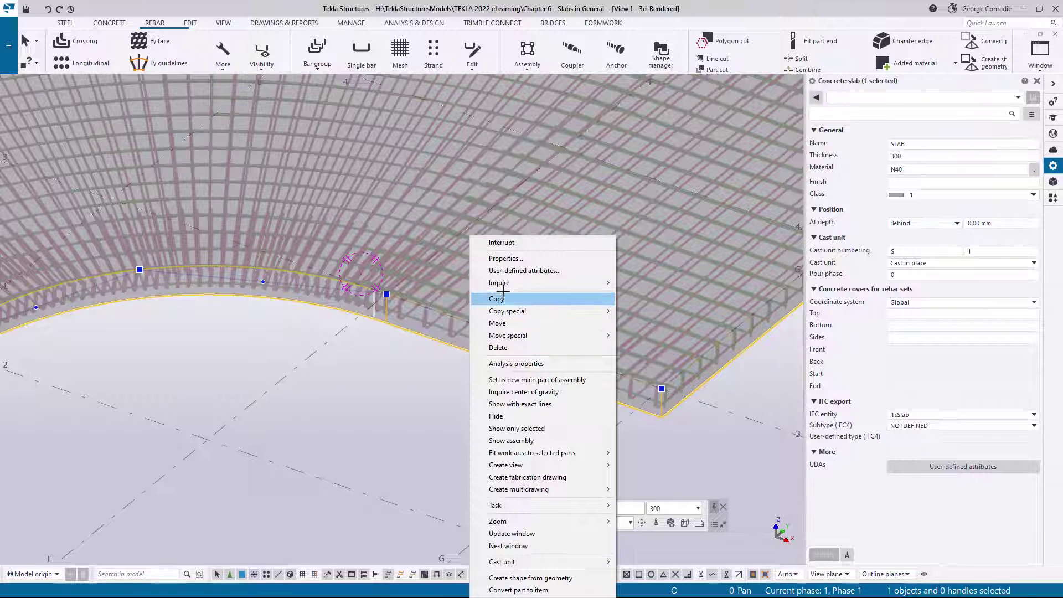
mouse_move(502, 284)
click(633, 295)
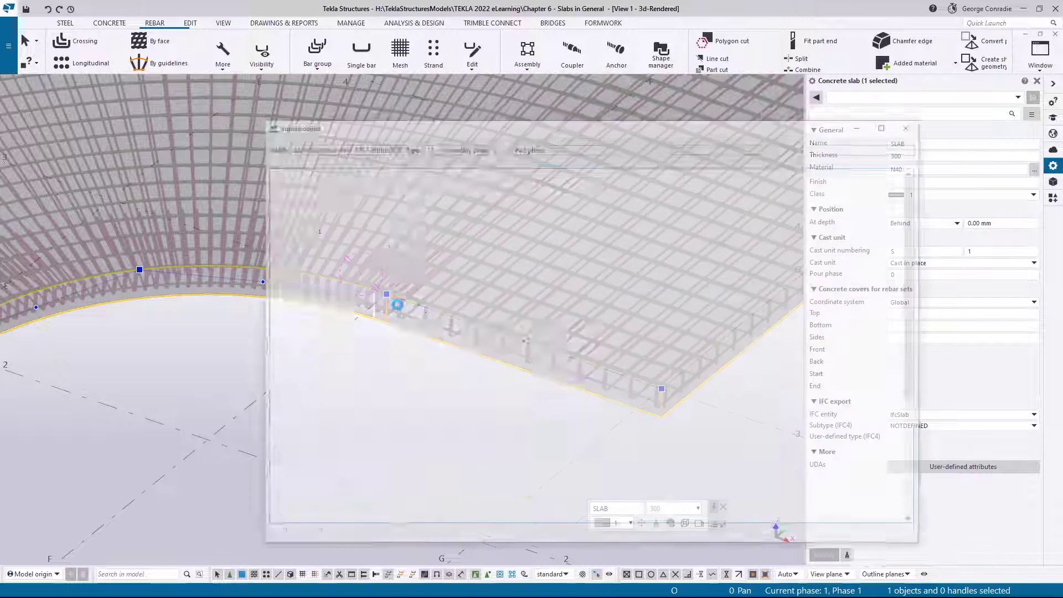
scroll(599, 358, down, 3)
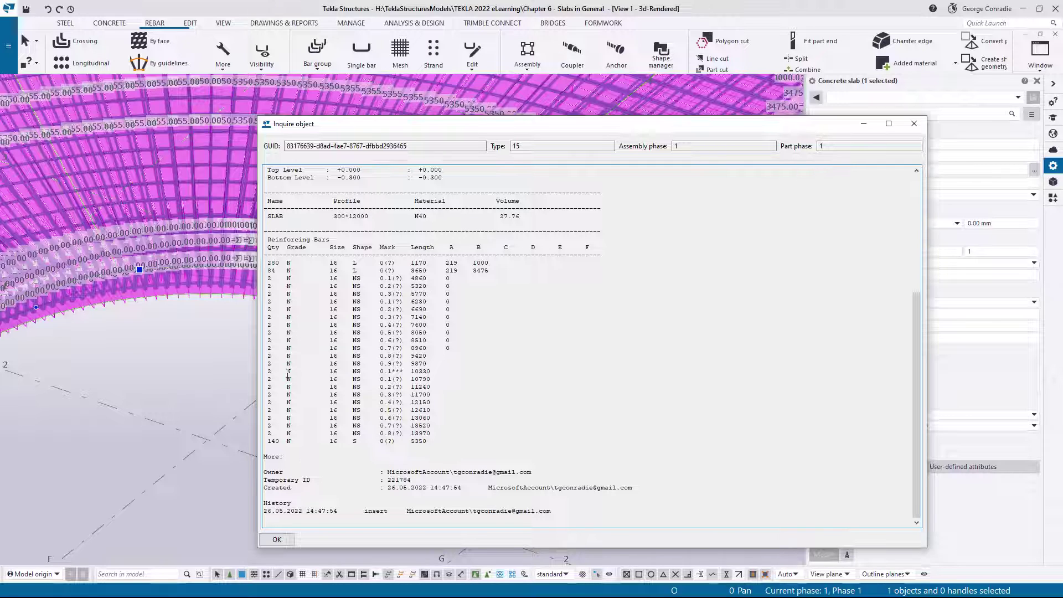
drag(269, 372, 450, 433)
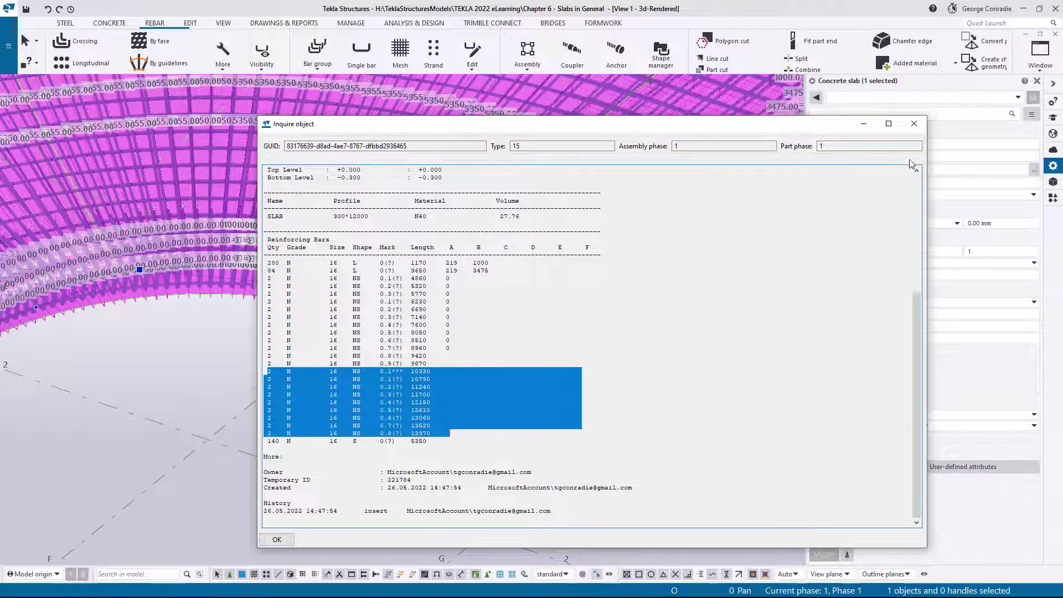
click(913, 123)
click(363, 363)
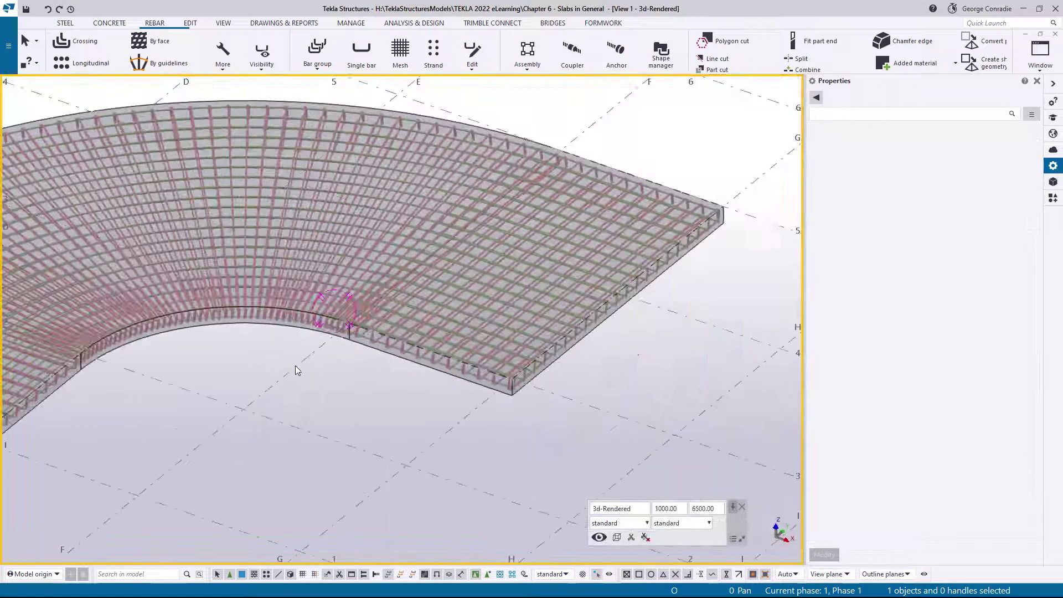
Show only the upper and lower green longitudinal rebar sets of the curved slab section.
ctrl+middle_drag(288, 354, 606, 360)
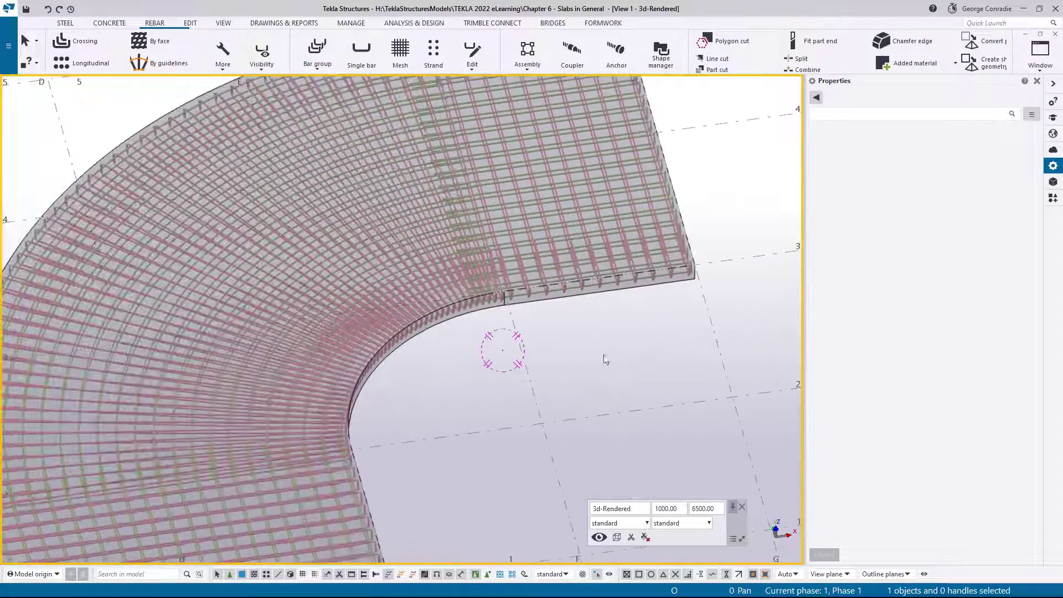
scroll(366, 348, up, 6)
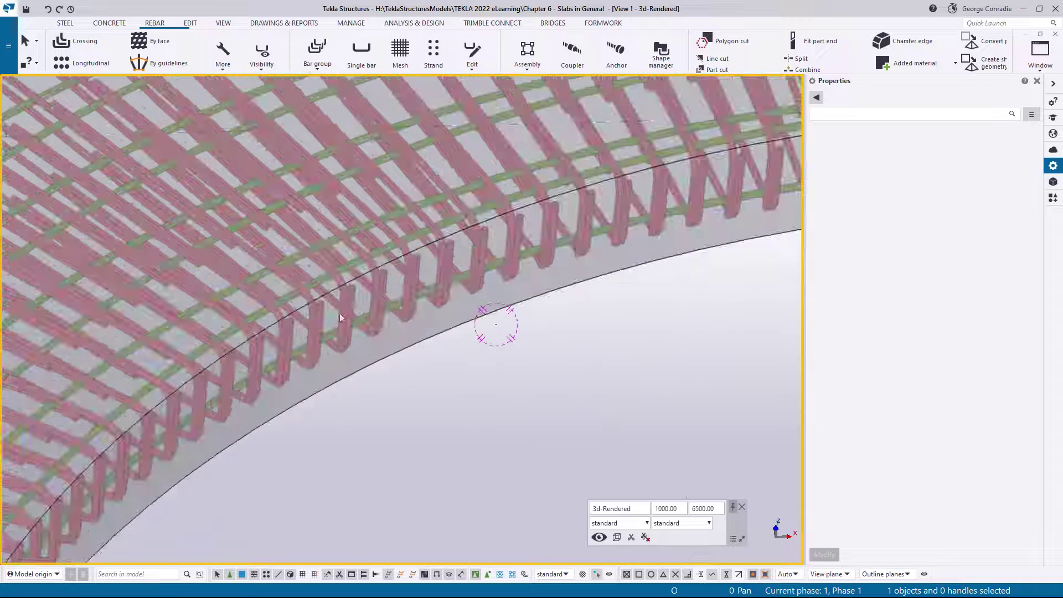
click(320, 280)
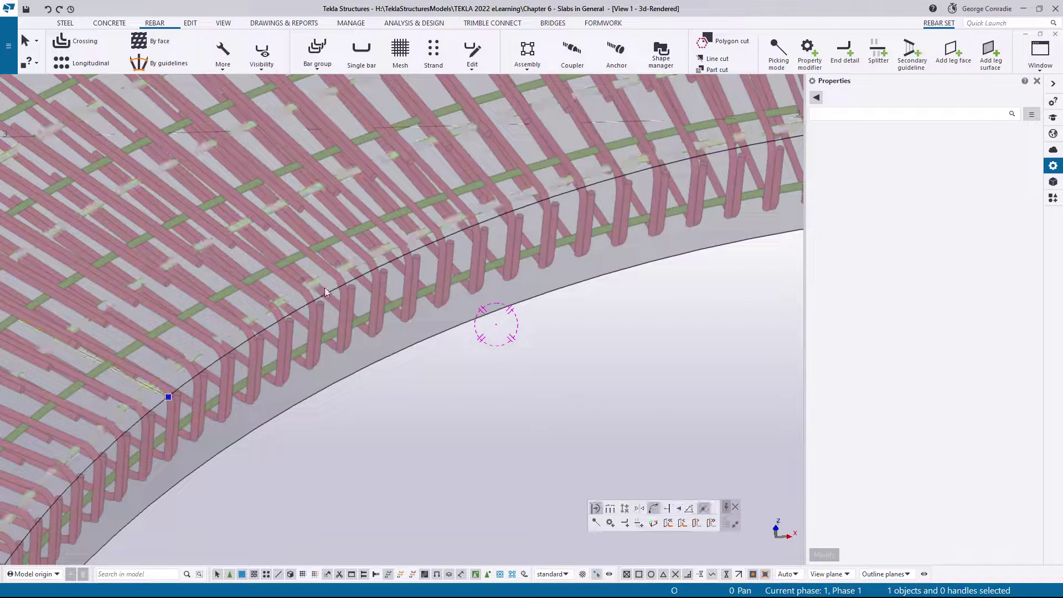
ctrl+click(361, 328)
right_click(402, 376)
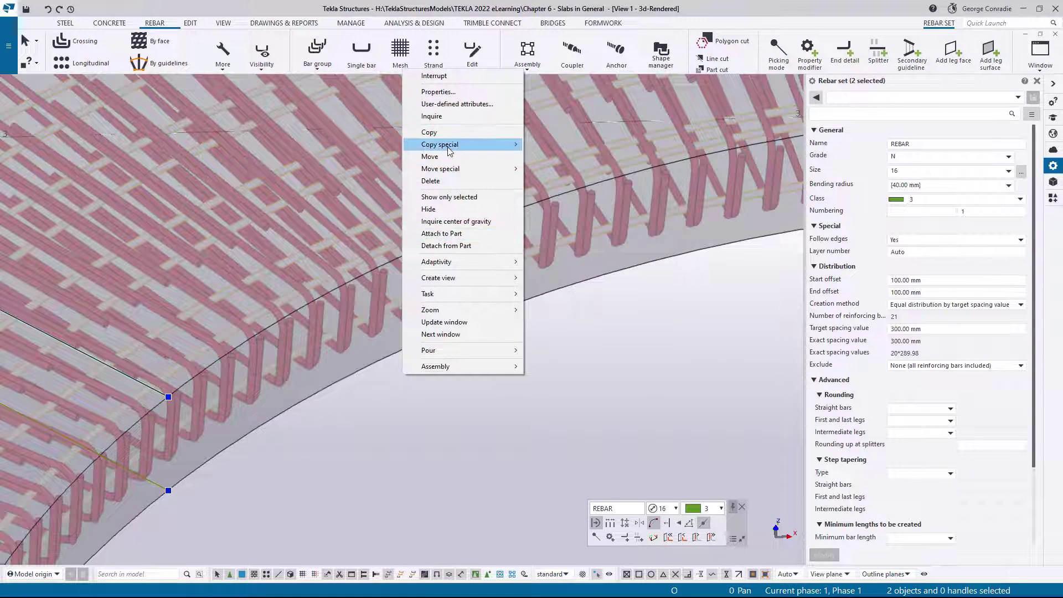
click(453, 198)
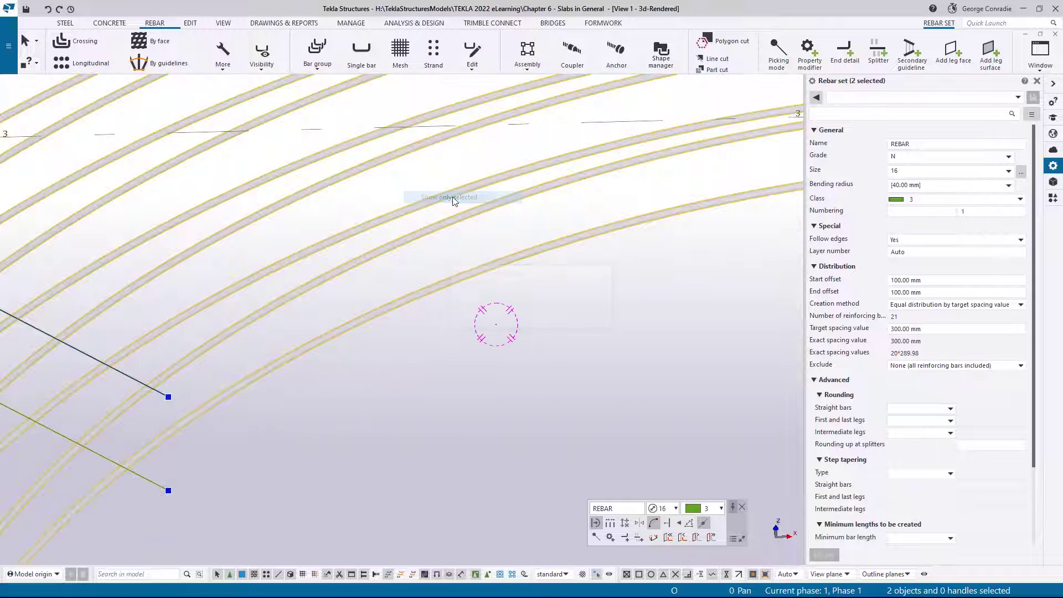
Make construction lines visible in the 3D view and switch it to plan view.
click(481, 368)
click(596, 537)
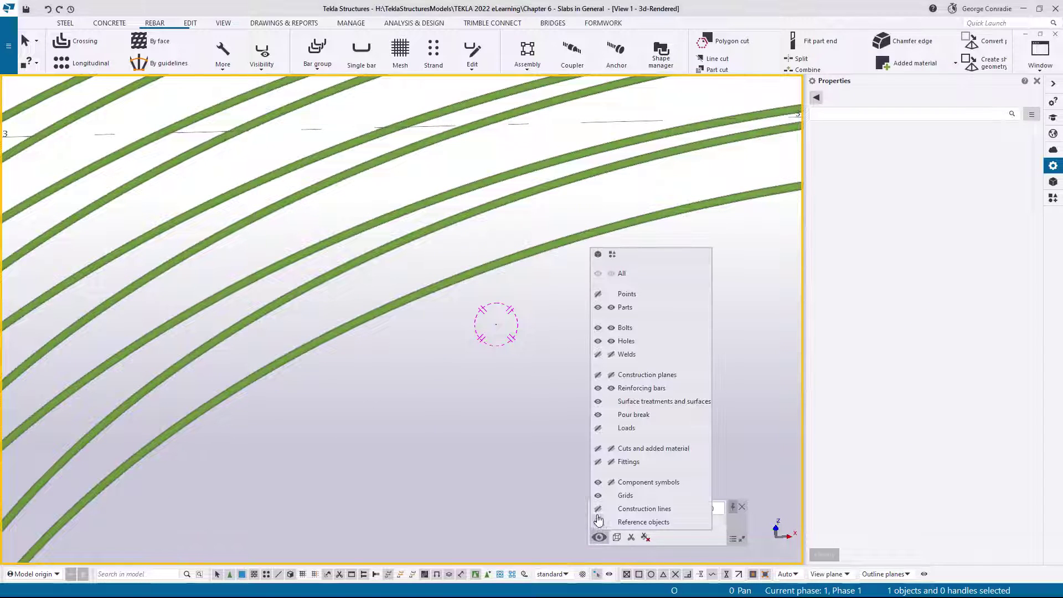
click(598, 508)
click(424, 407)
scroll(425, 408, down, 3)
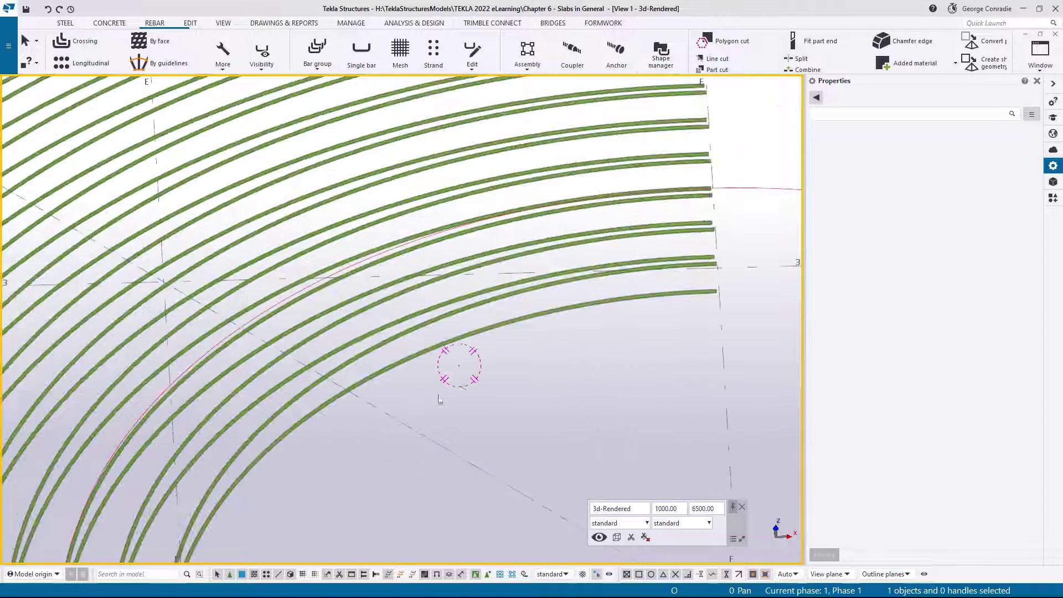
key(ctrl+p)
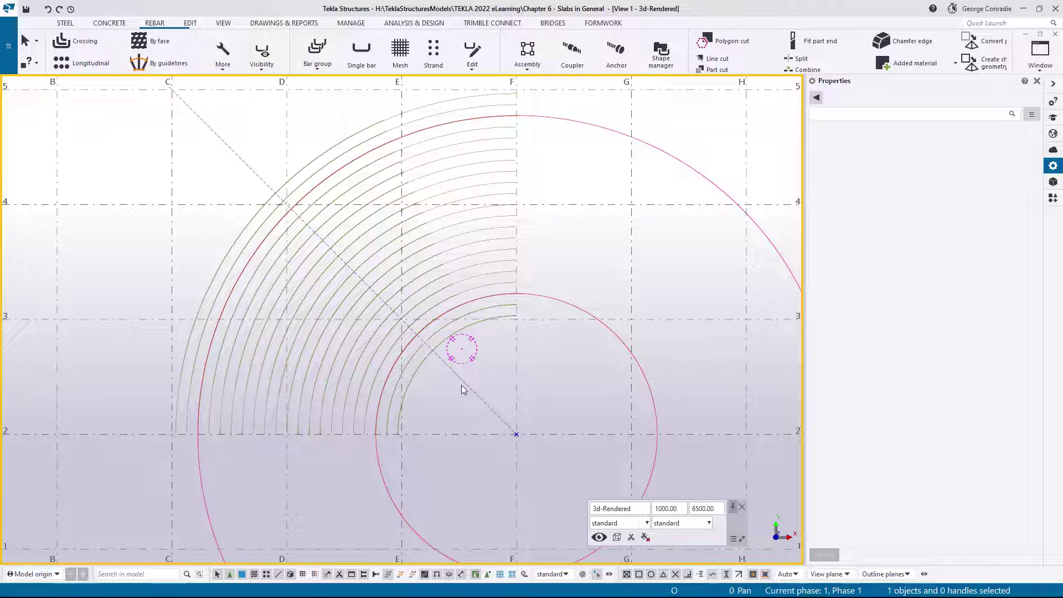
Inquire one of the curved green rebar sets in plan and review the bar lengths in its bending list.
scroll(433, 291, up, 3)
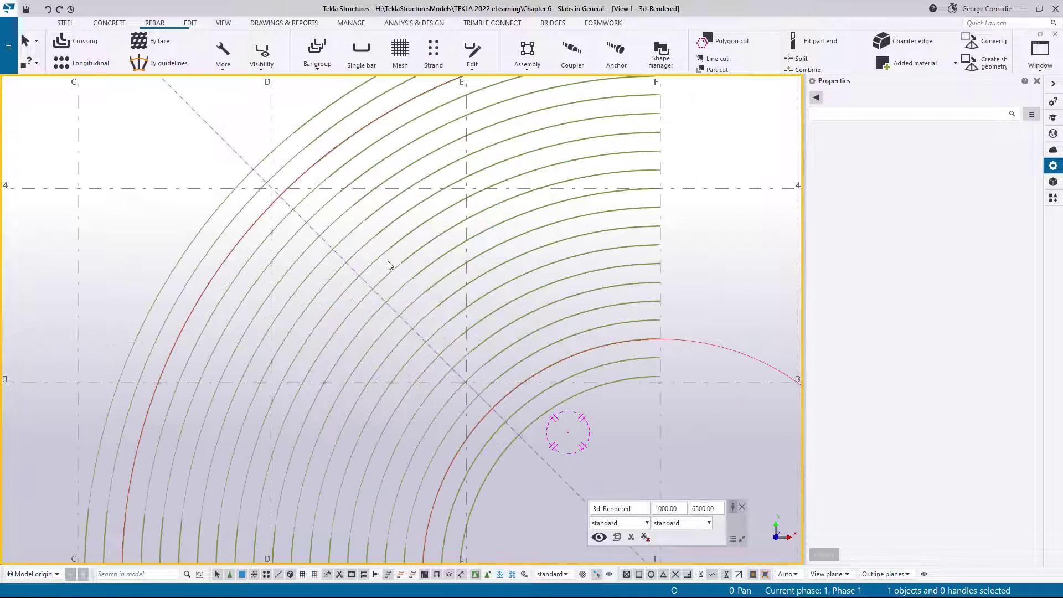
middle_drag(388, 261, 404, 297)
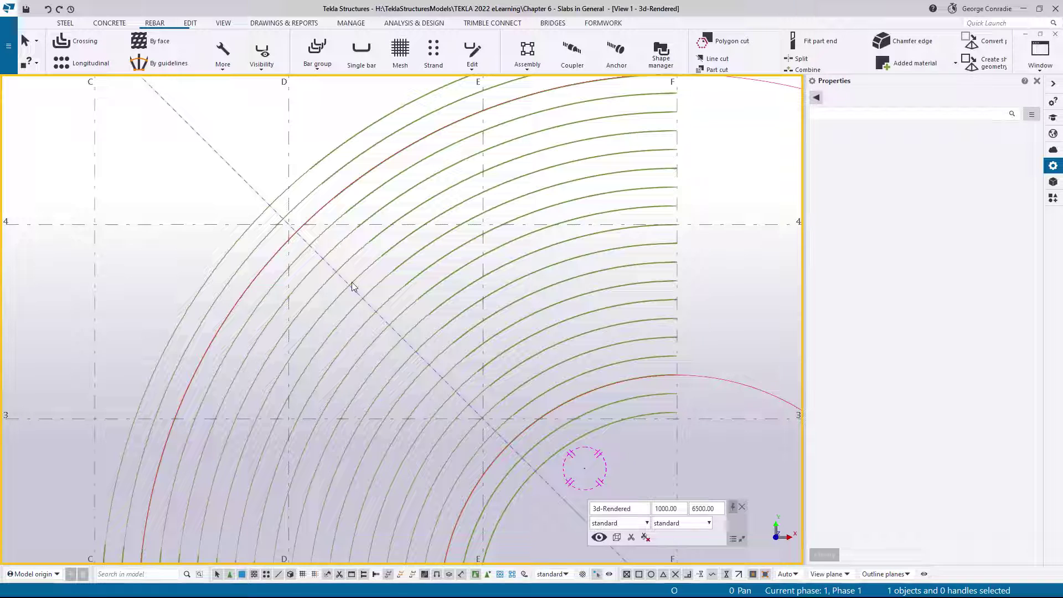
click(351, 258)
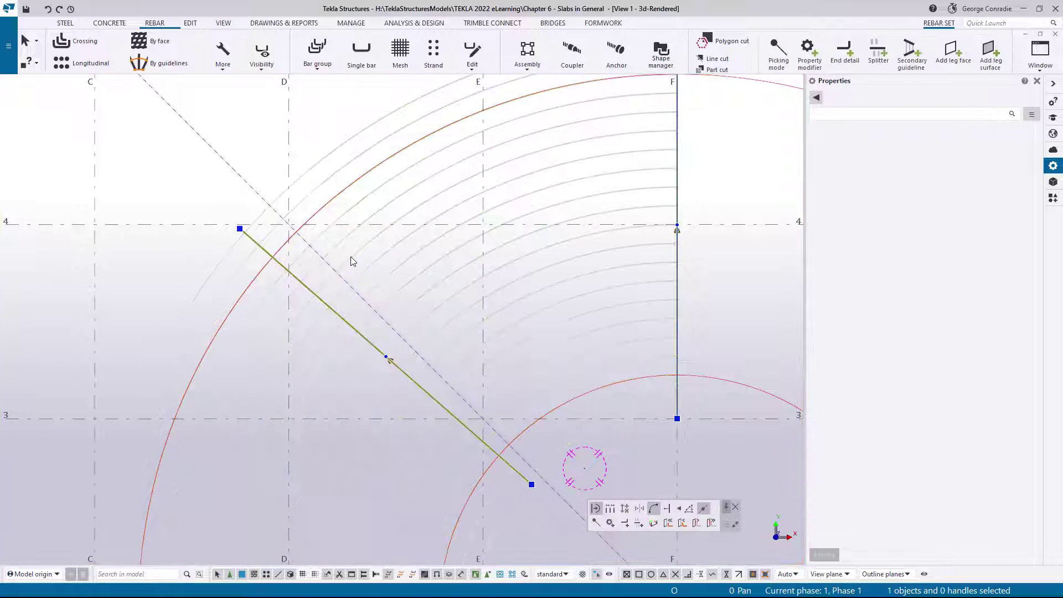
right_click(351, 257)
click(387, 304)
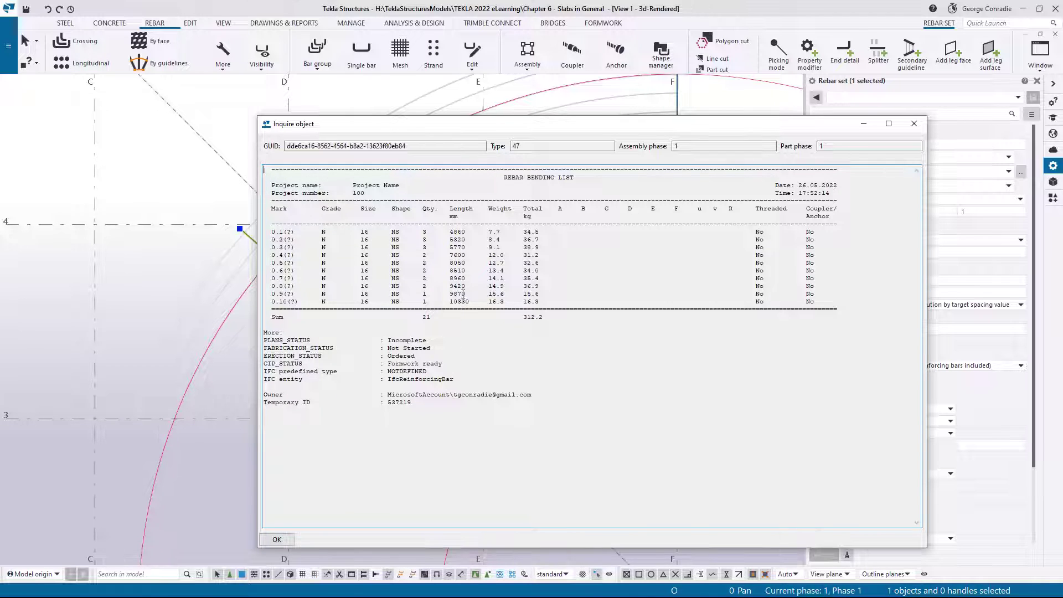
click(915, 123)
click(372, 277)
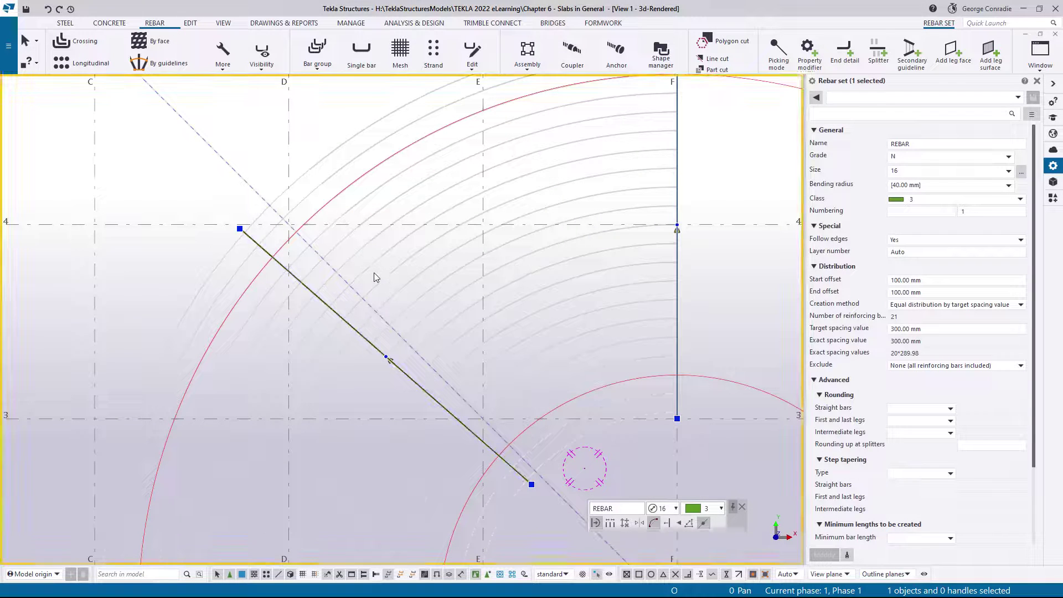
Add a standard lapping splitter by picked points to the upper green rebar set, along the diagonal construction line across its four outermost bars.
scroll(313, 269, up, 3)
middle_drag(331, 175, 359, 248)
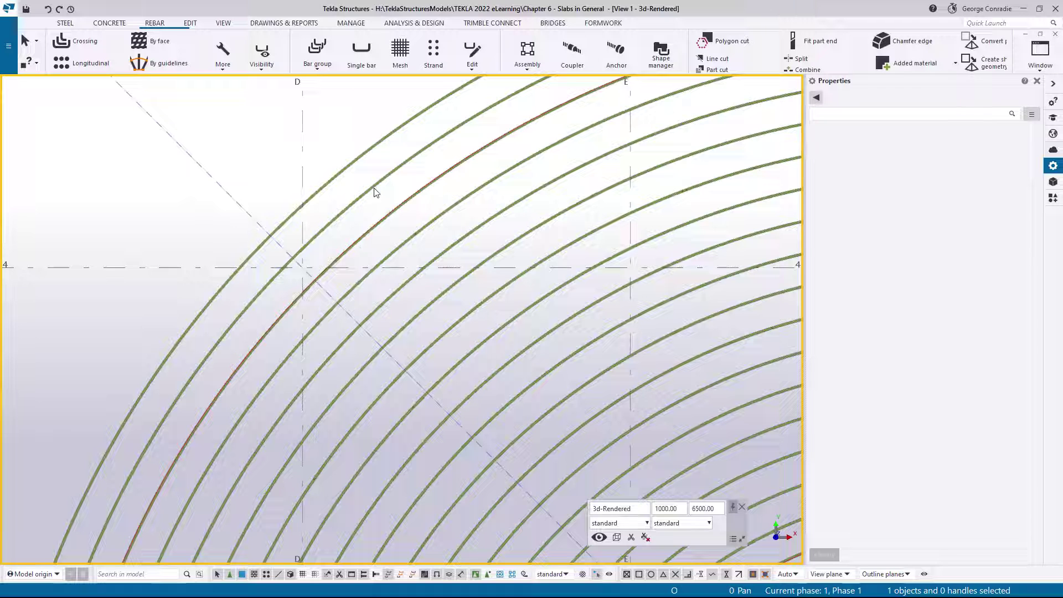
click(359, 163)
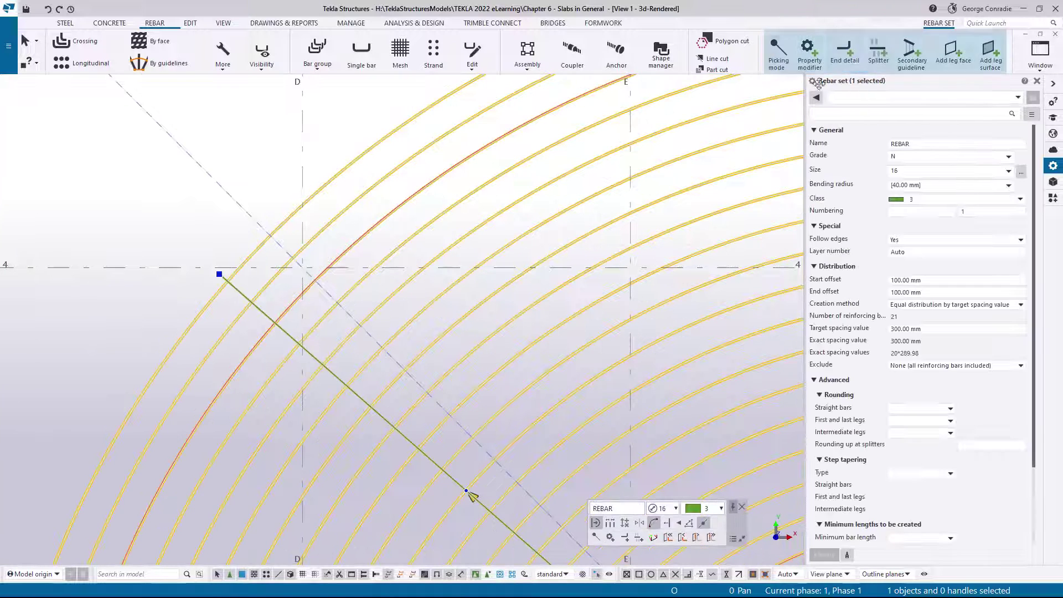
click(878, 53)
click(852, 99)
click(854, 111)
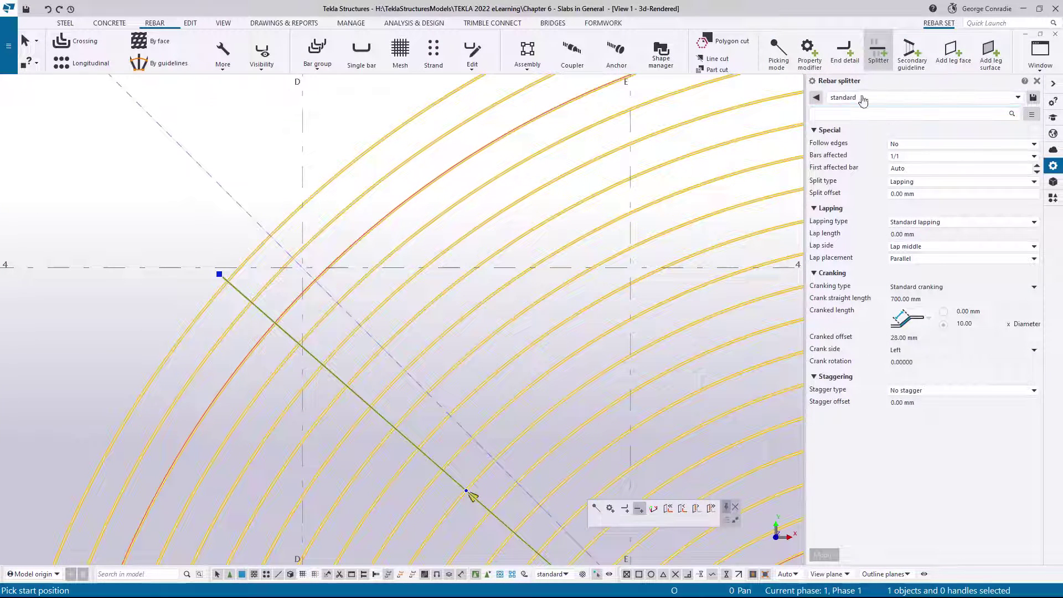
click(597, 510)
scroll(280, 252, up, 3)
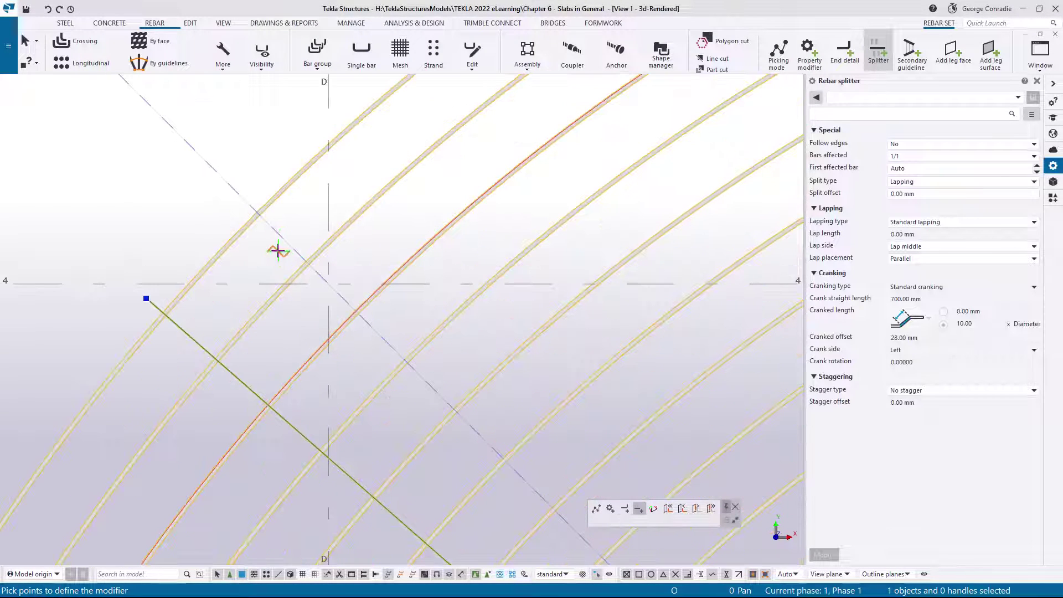
click(247, 201)
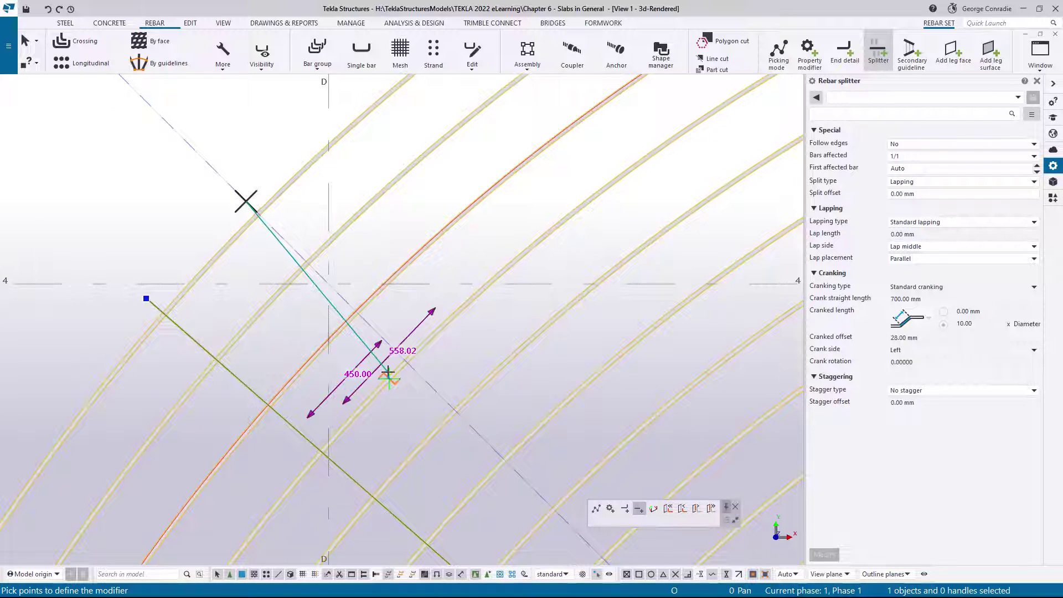
click(420, 377)
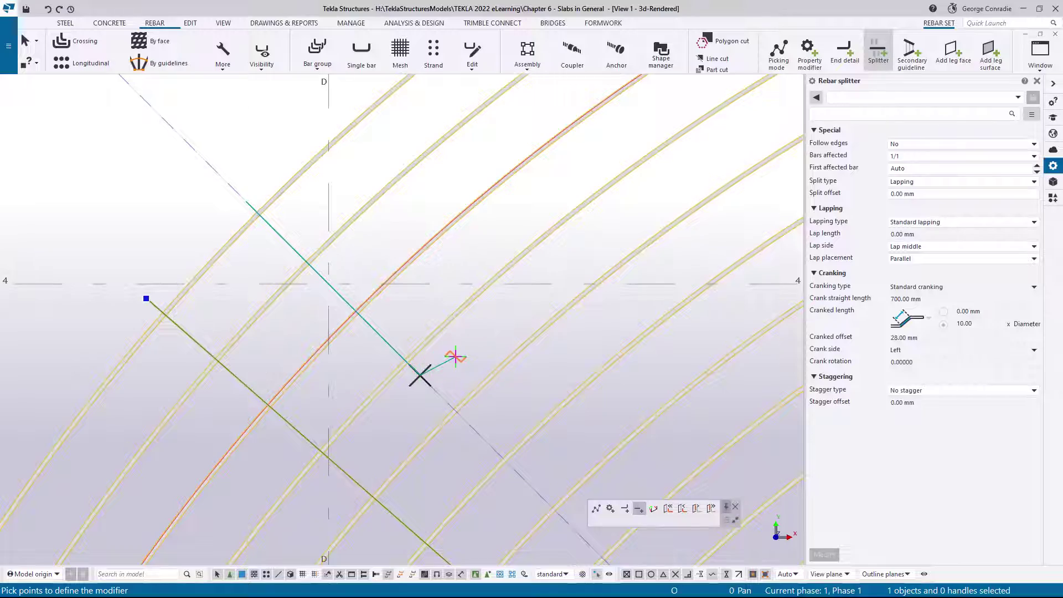
right_click(457, 349)
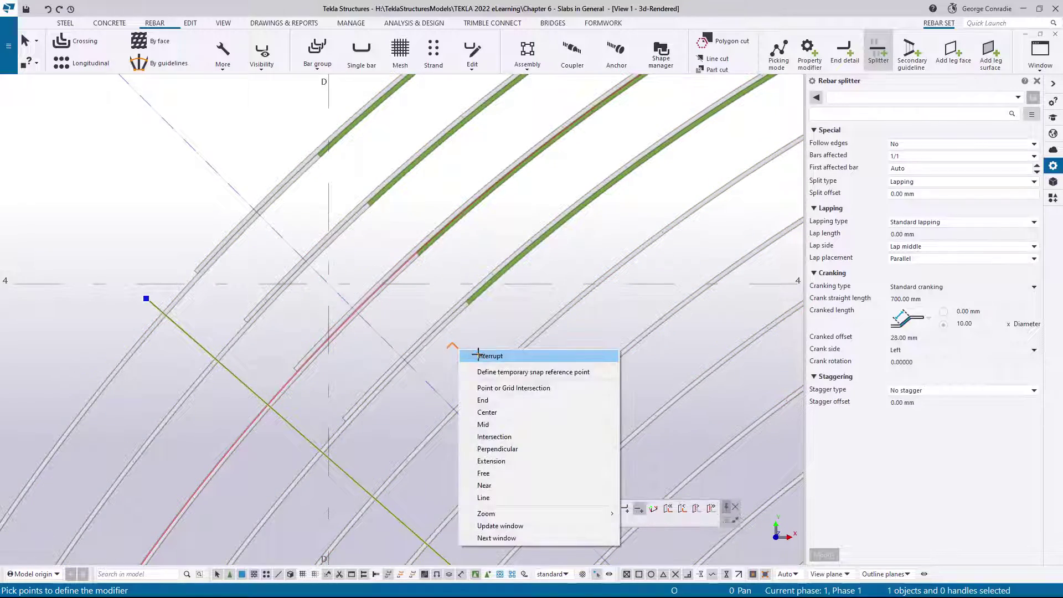
click(477, 354)
Orbit to a 3D view of the new laps and check the splitter visibility option for the curved rebar sets.
ctrl+middle_drag(403, 348, 600, 221)
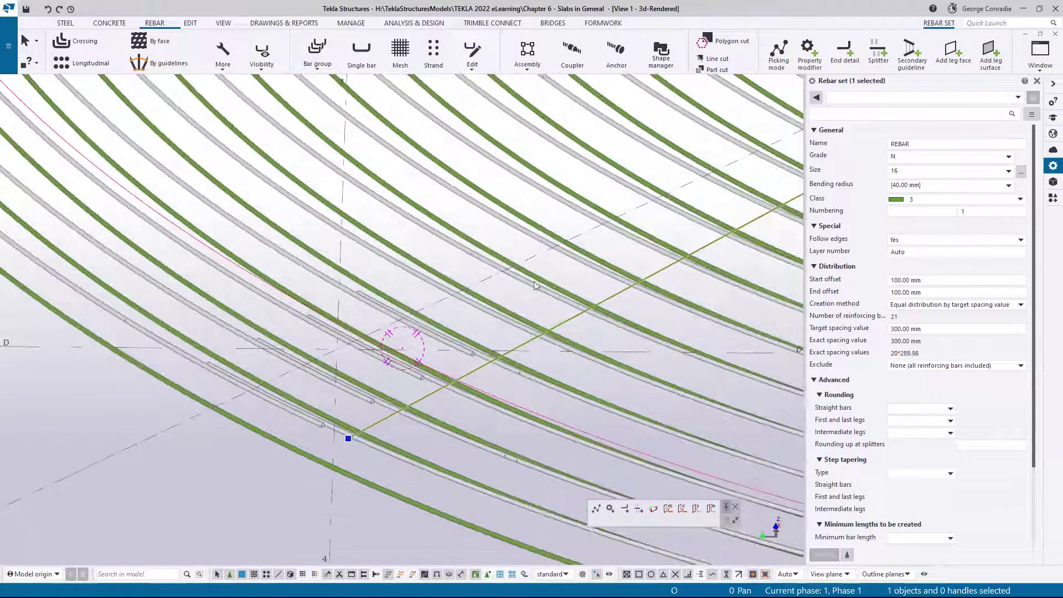
click(244, 491)
click(410, 408)
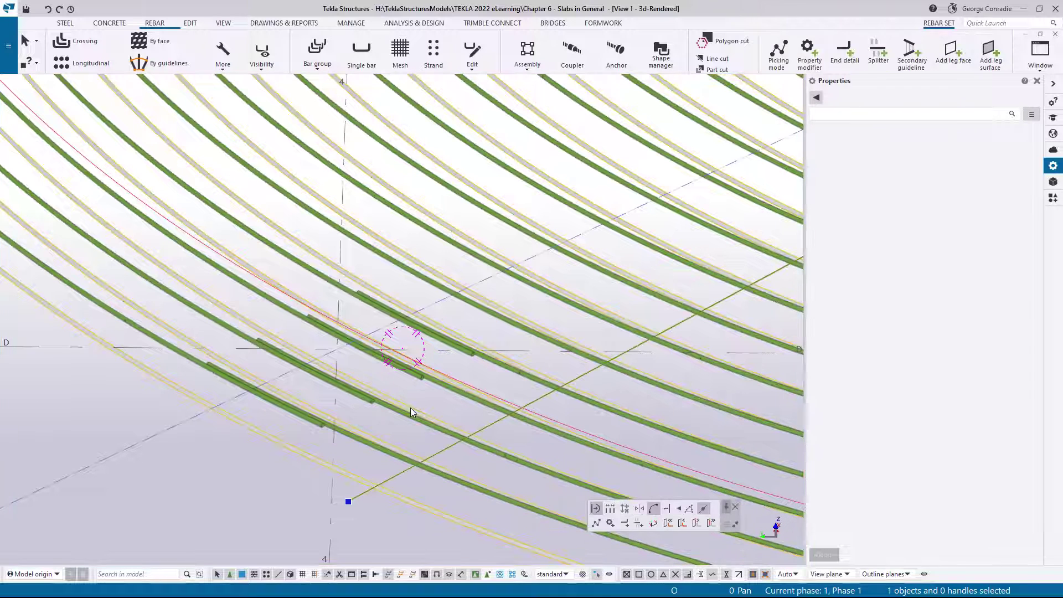
click(262, 54)
click(281, 153)
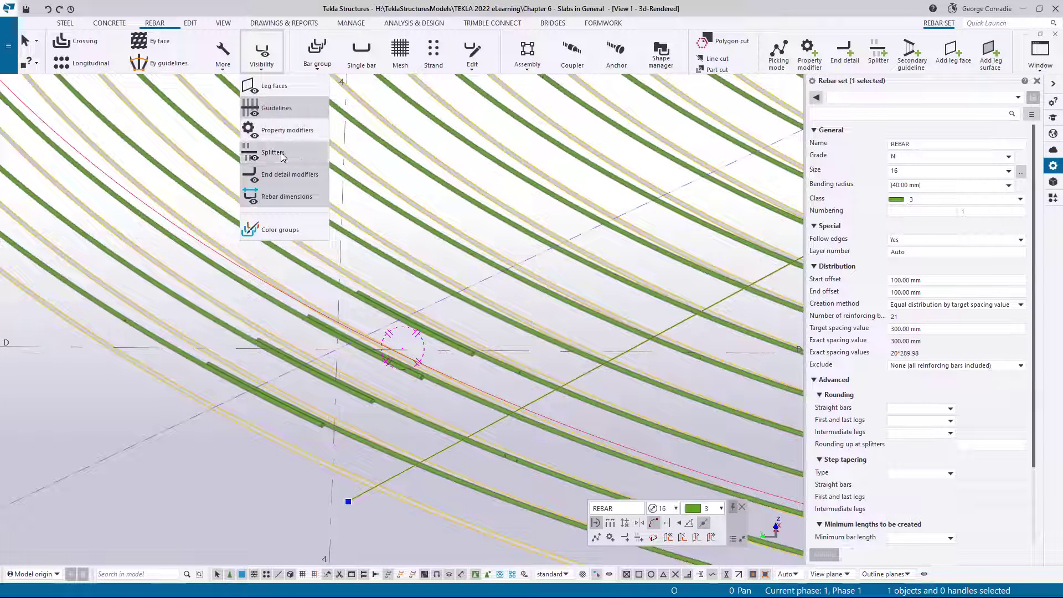
click(230, 494)
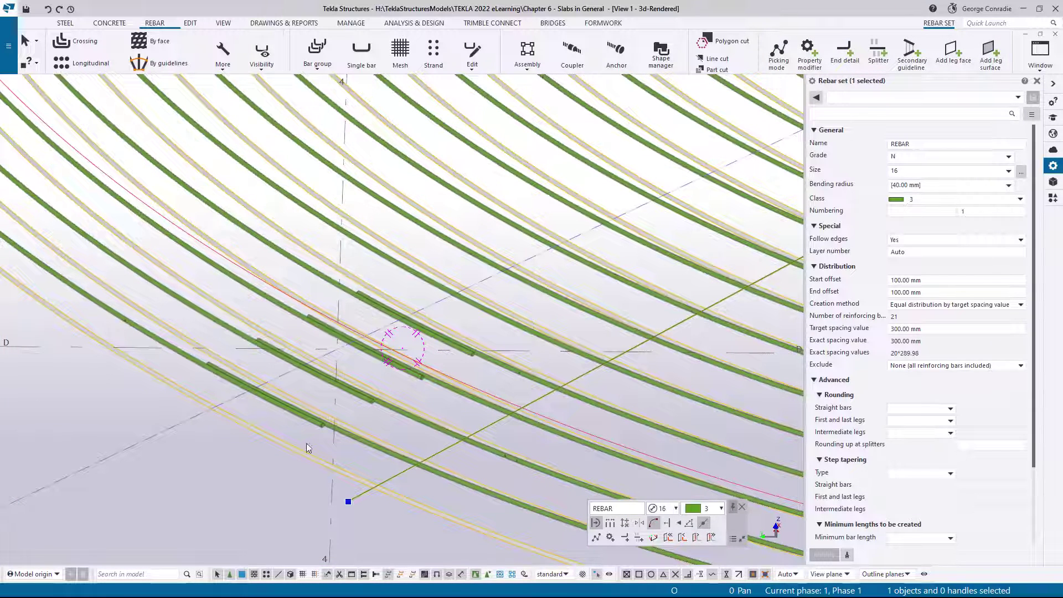
Copy the upper curved rebar set's lapping splitter linearly with dZ -300 mm, one copy, so it splits the lower curved rebar set.
click(211, 389)
click(216, 357)
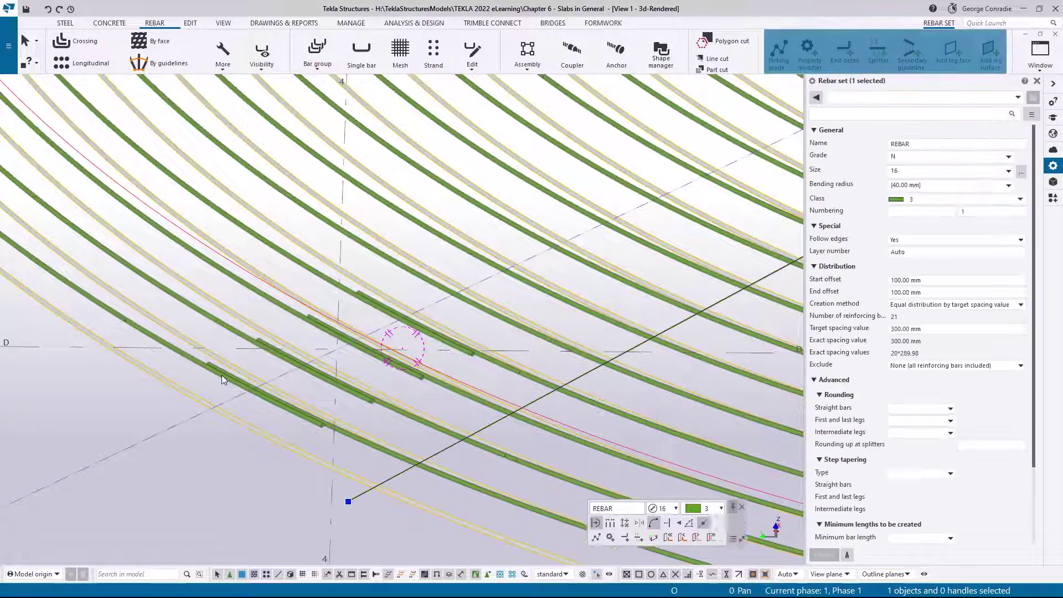
click(280, 376)
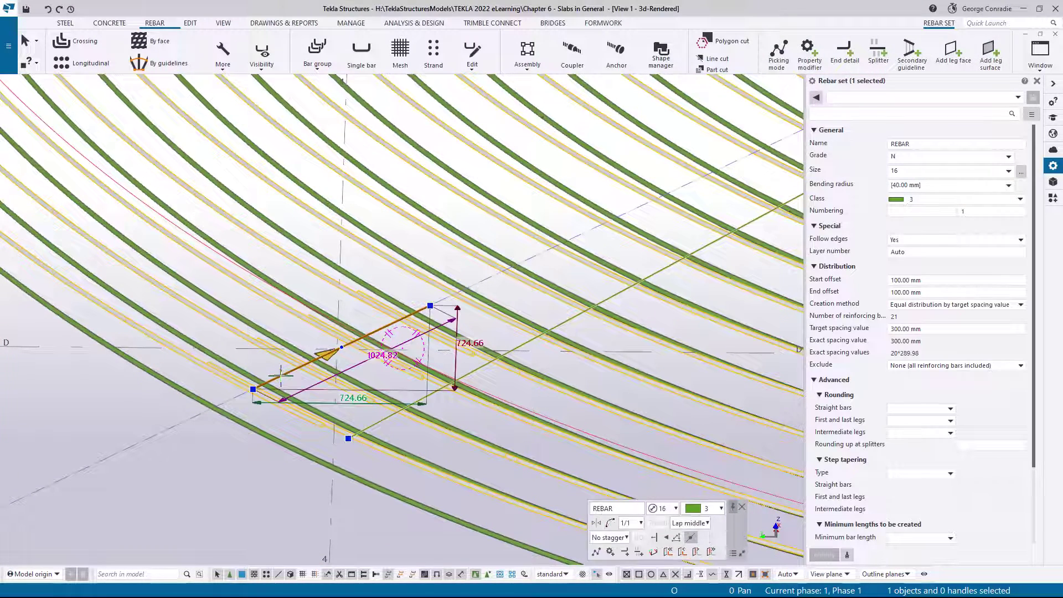
click(281, 376)
right_click(281, 376)
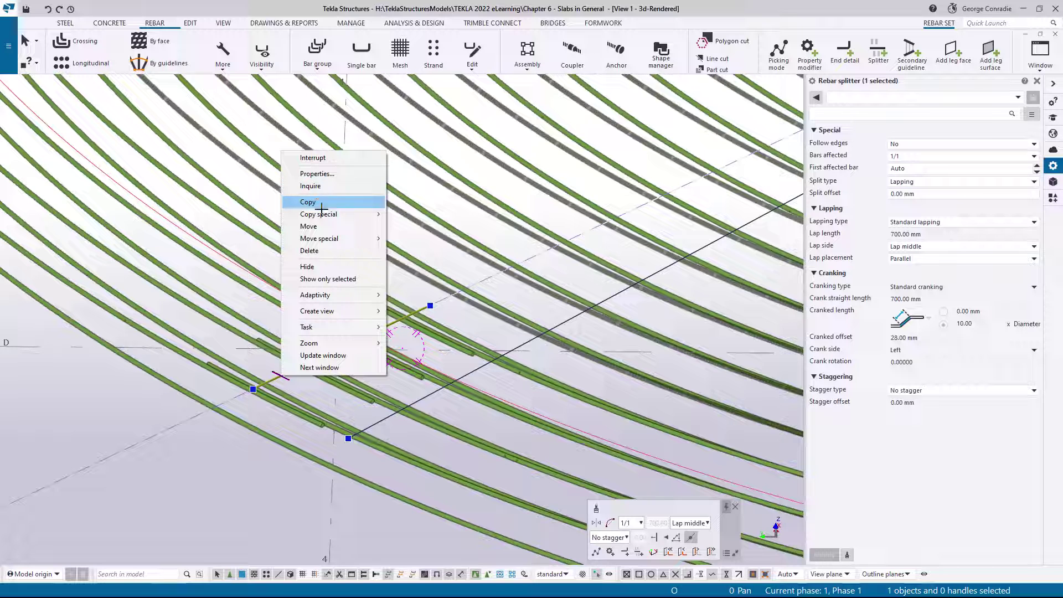
mouse_move(321, 213)
click(414, 214)
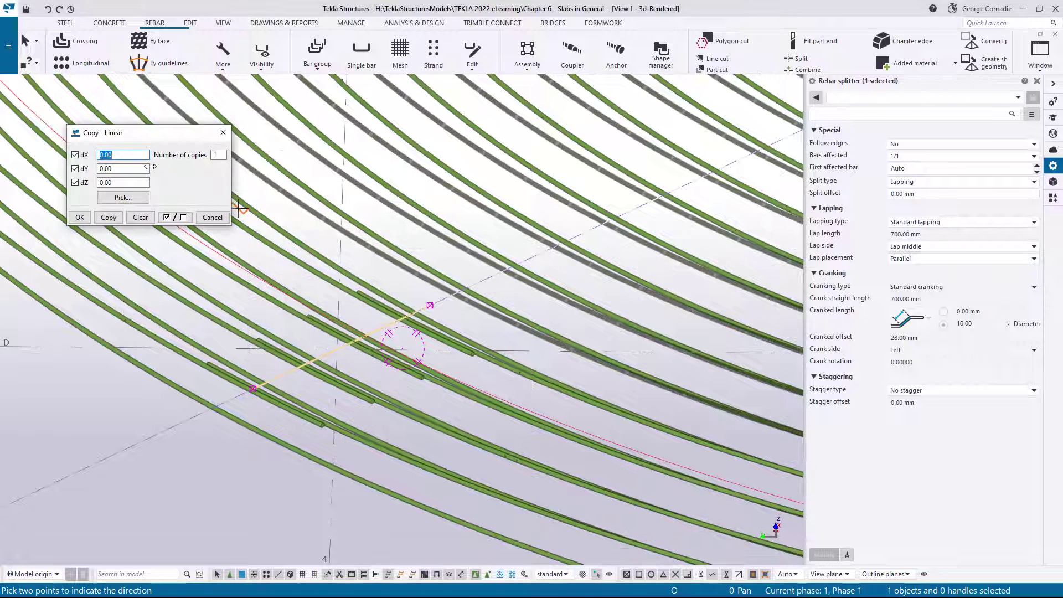
key(Tab)
key(Tab)
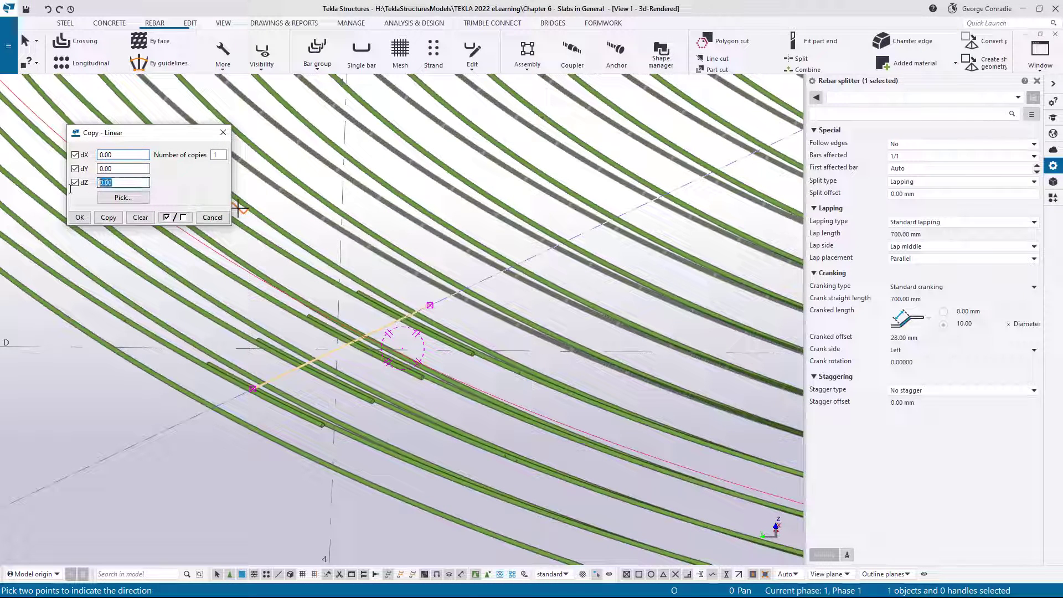
text(-30)
click(108, 217)
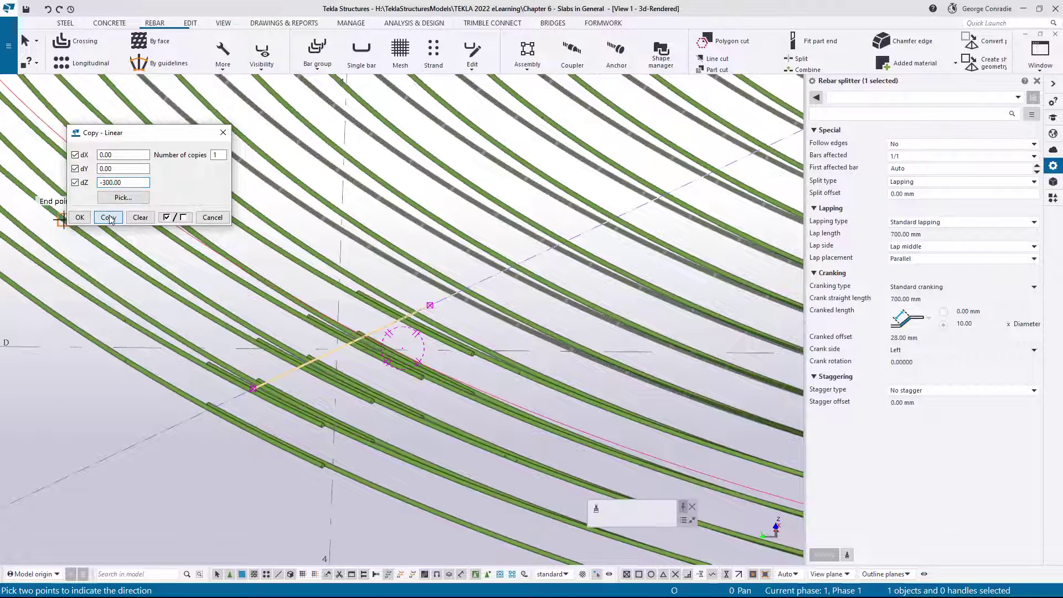
click(212, 217)
right_click(279, 227)
click(300, 234)
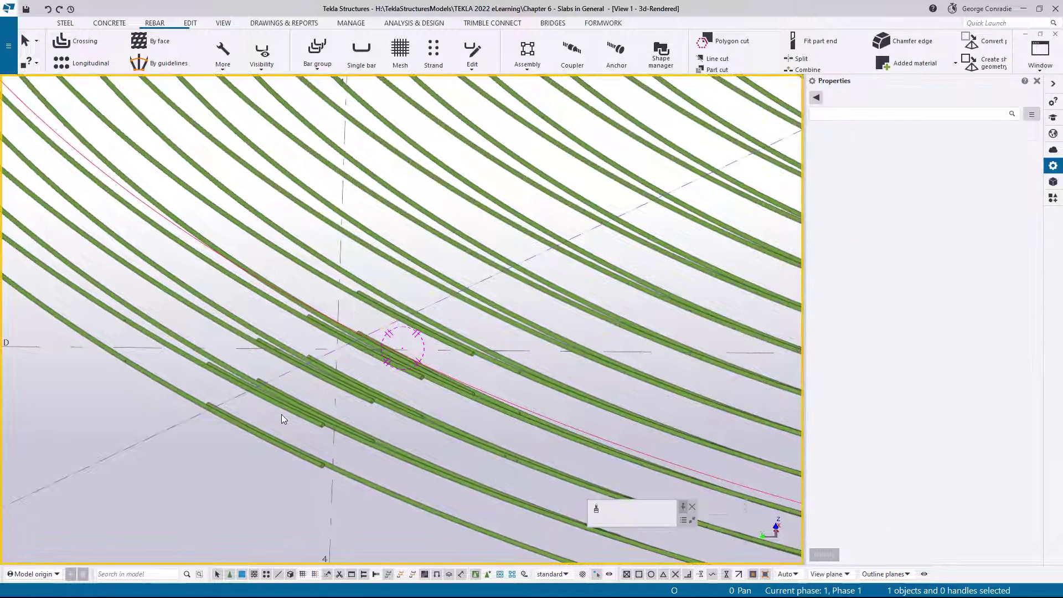
Inquire the lower curved rebar set and review the bar lengths in its bending list.
click(347, 474)
right_click(347, 473)
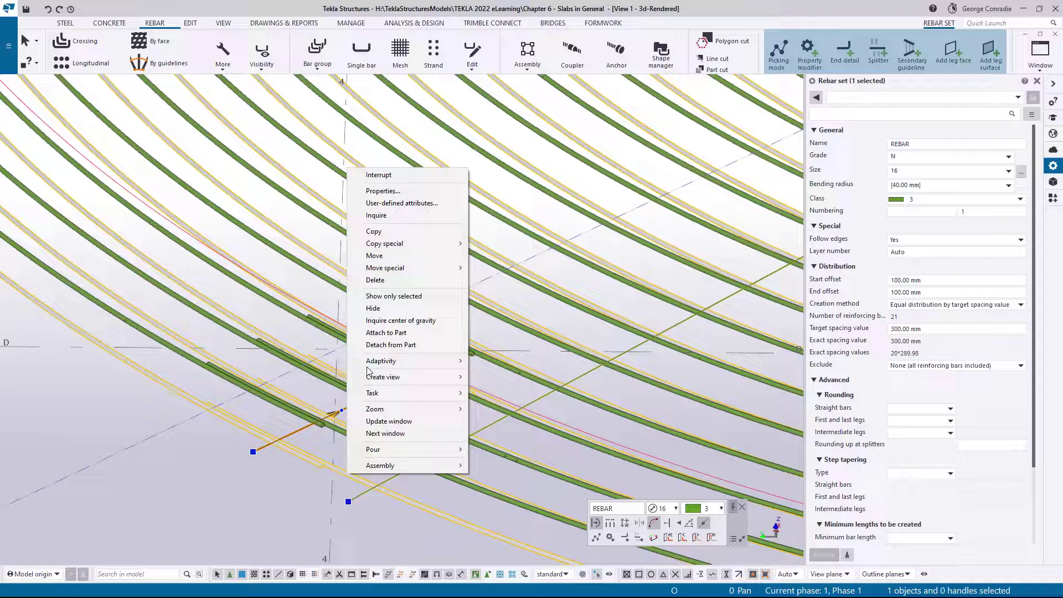
click(382, 217)
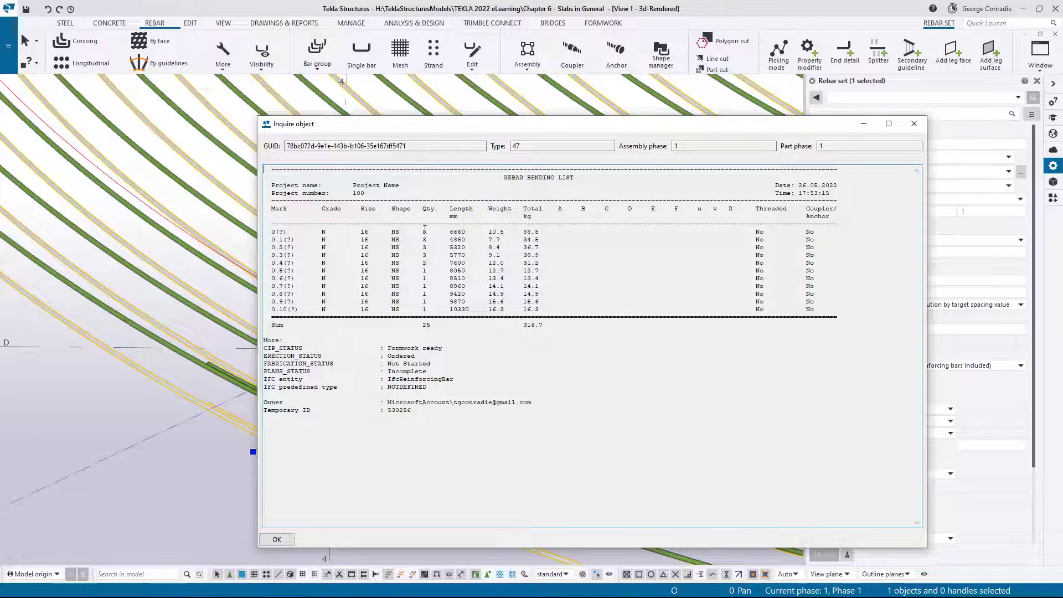
click(914, 124)
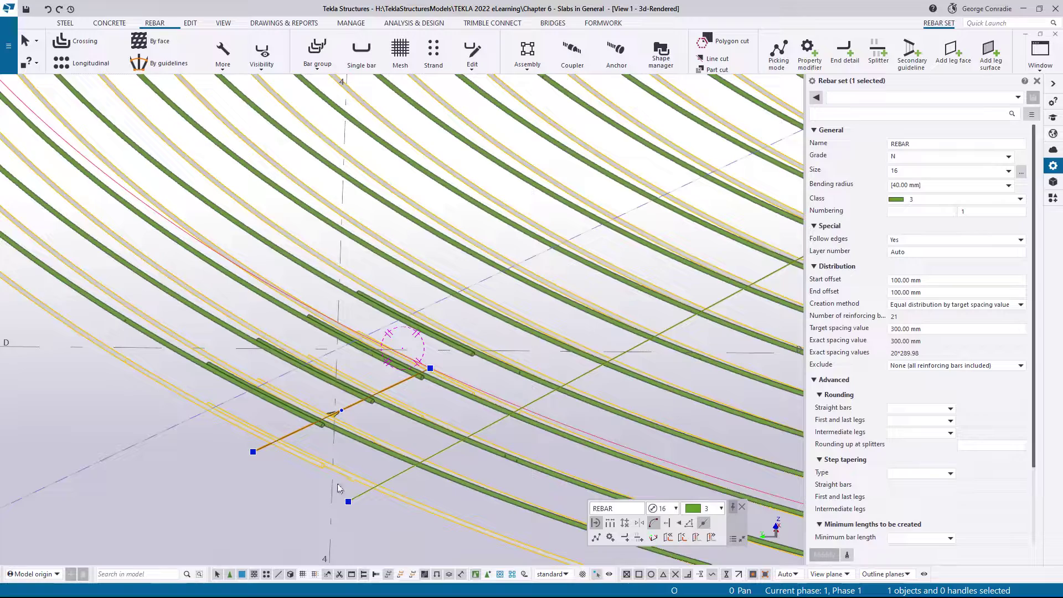
click(294, 495)
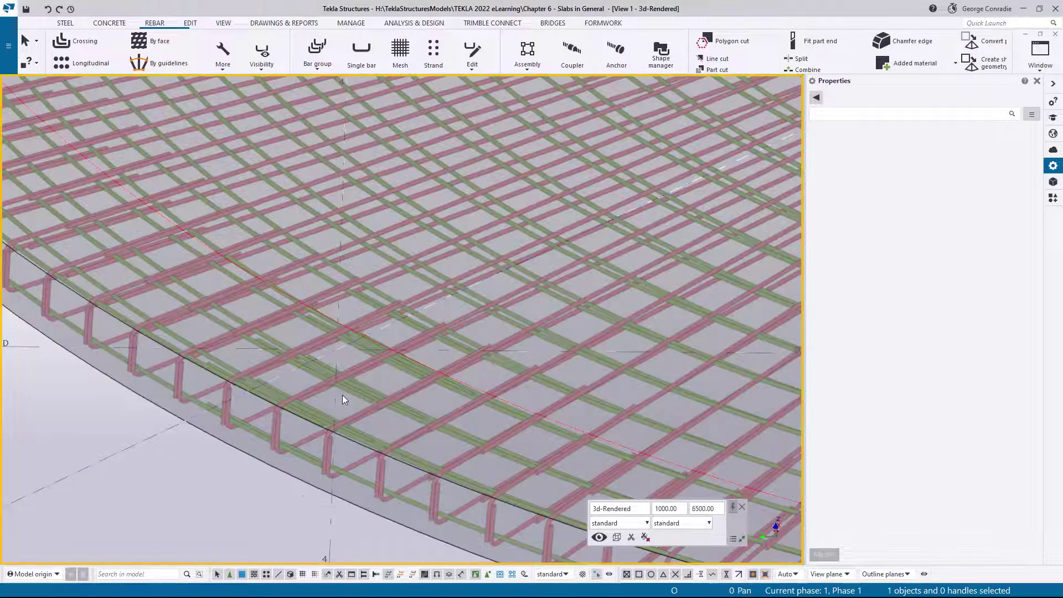
Inquire the concrete slab as a part and review the reinforcing bar lengths listed in its report.
ctrl+middle_drag(342, 394, 160, 404)
middle_drag(406, 366, 325, 317)
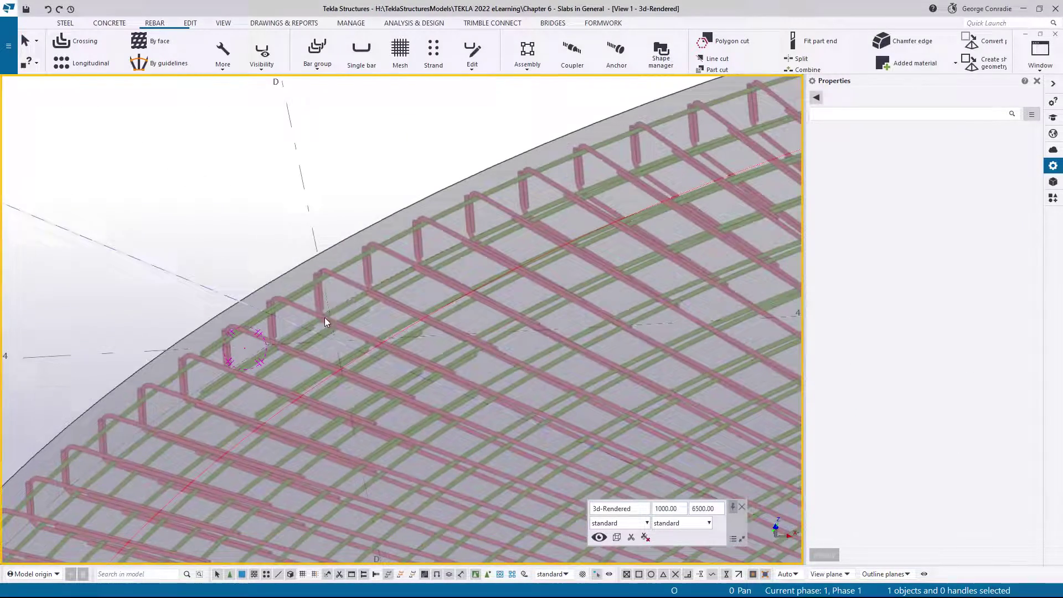
click(369, 228)
right_click(369, 227)
mouse_move(398, 275)
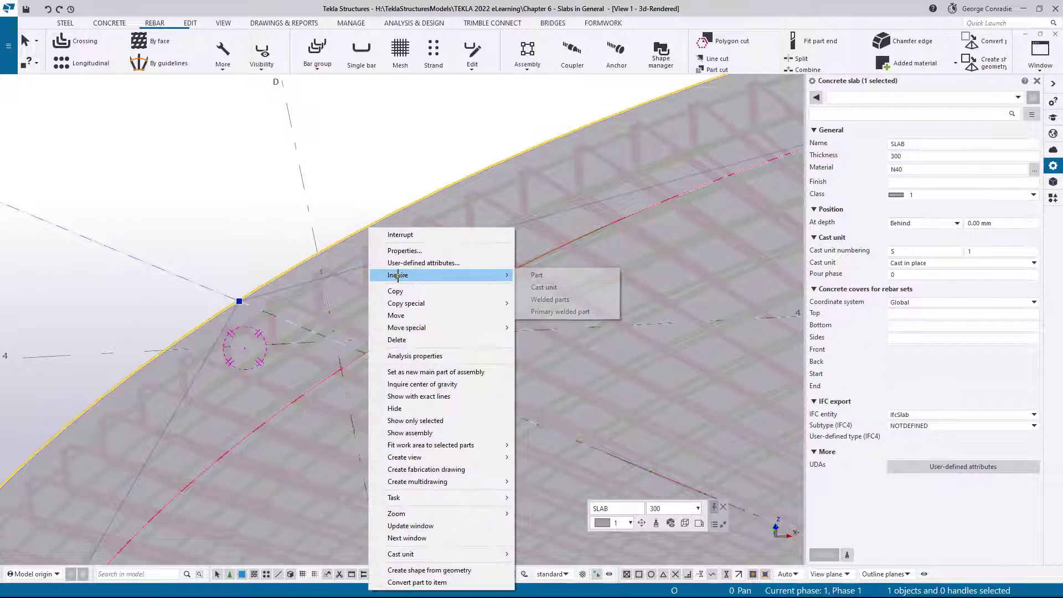
click(532, 276)
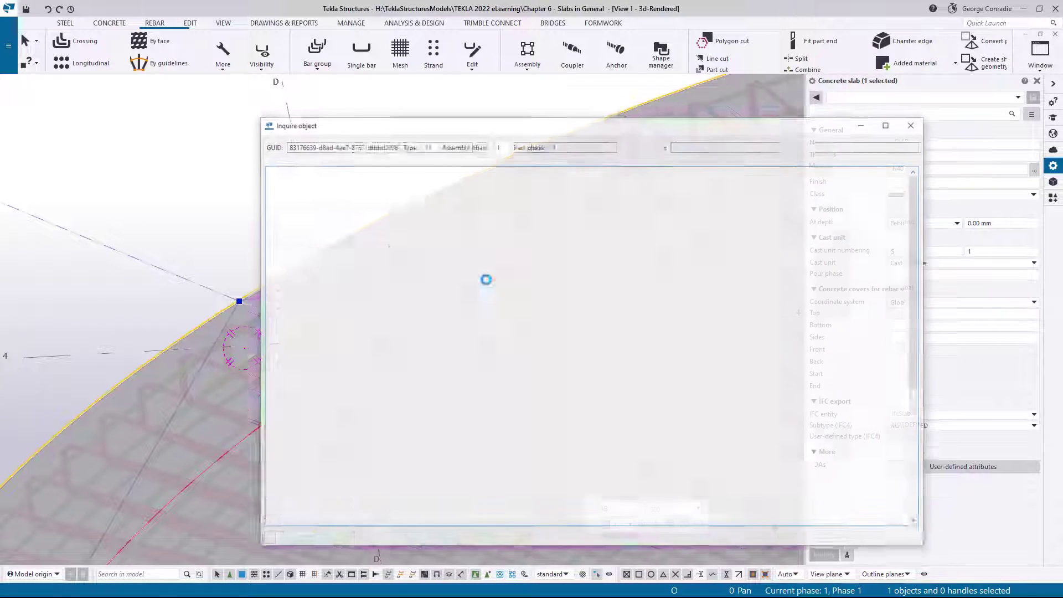
scroll(498, 322, down, 10)
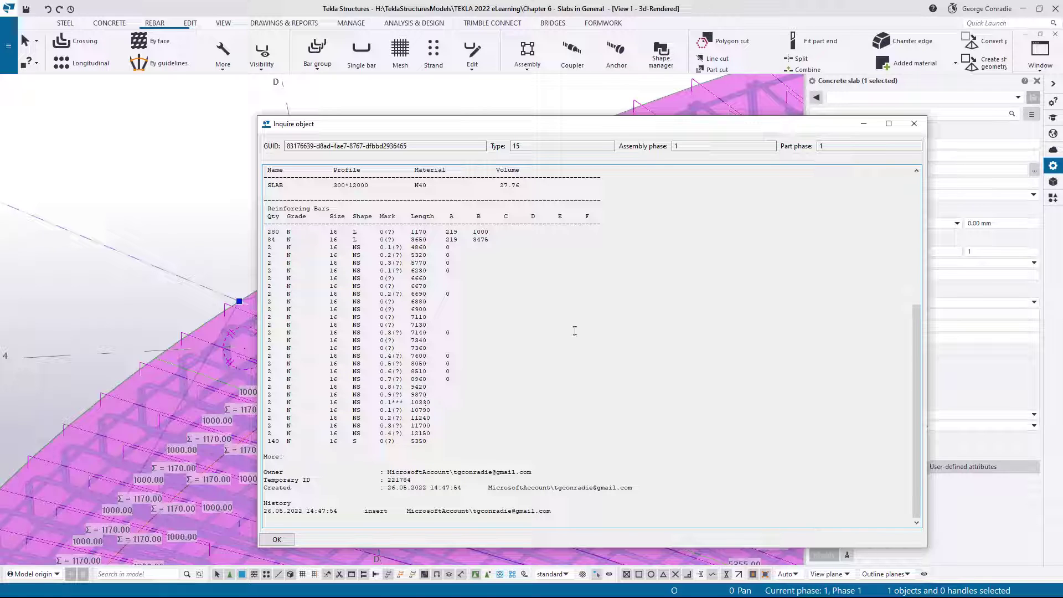
click(914, 123)
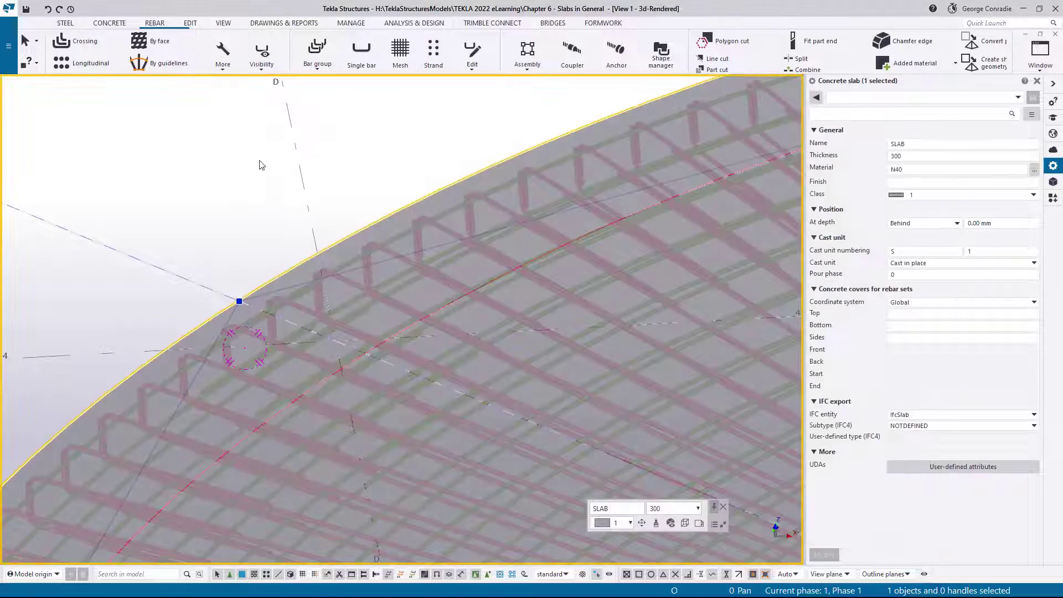
Hide the construction lines in the 3D view and turn the whole reinforced slab to an oblique view.
click(262, 165)
scroll(448, 245, down, 7)
middle_drag(491, 266, 401, 236)
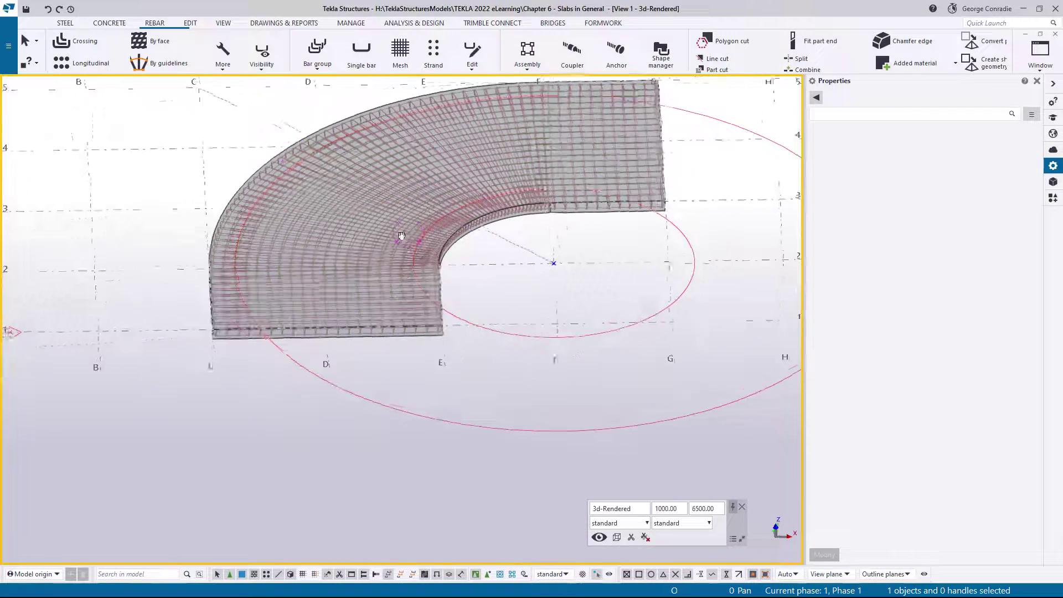
click(598, 537)
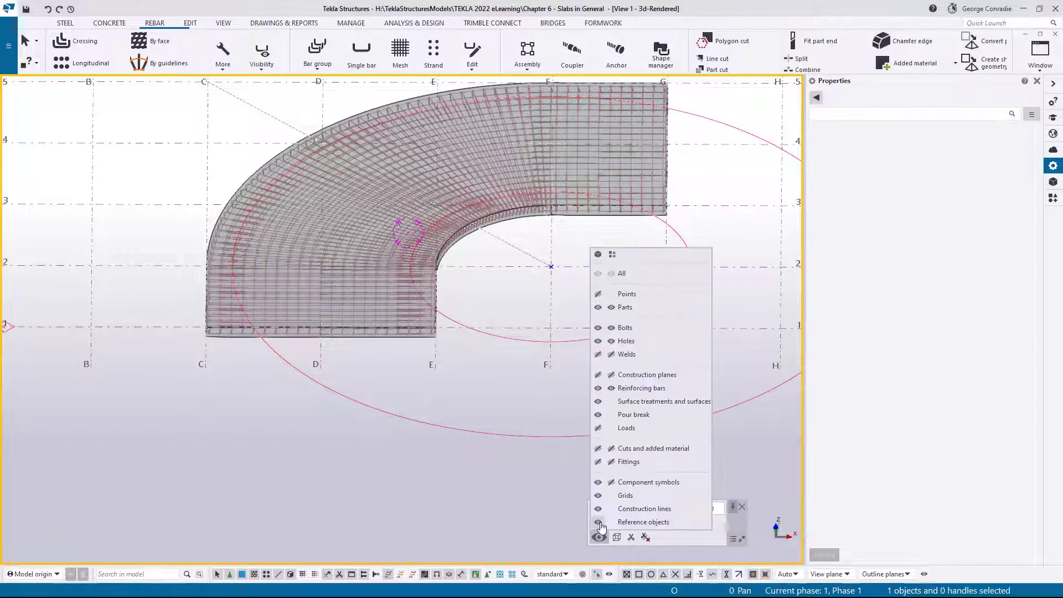
click(598, 509)
click(492, 336)
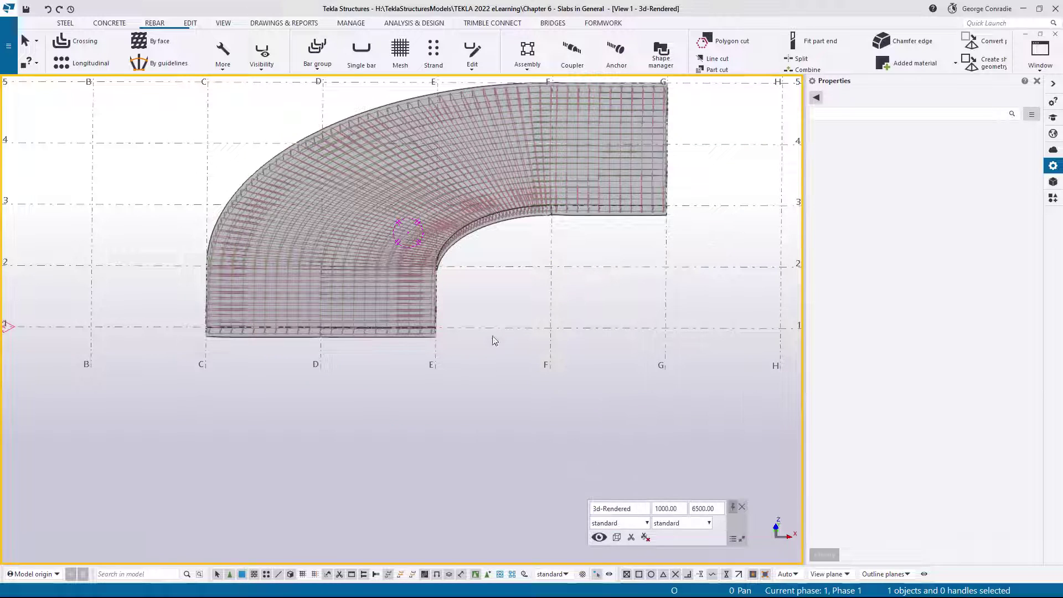
ctrl+middle_drag(495, 341, 451, 287)
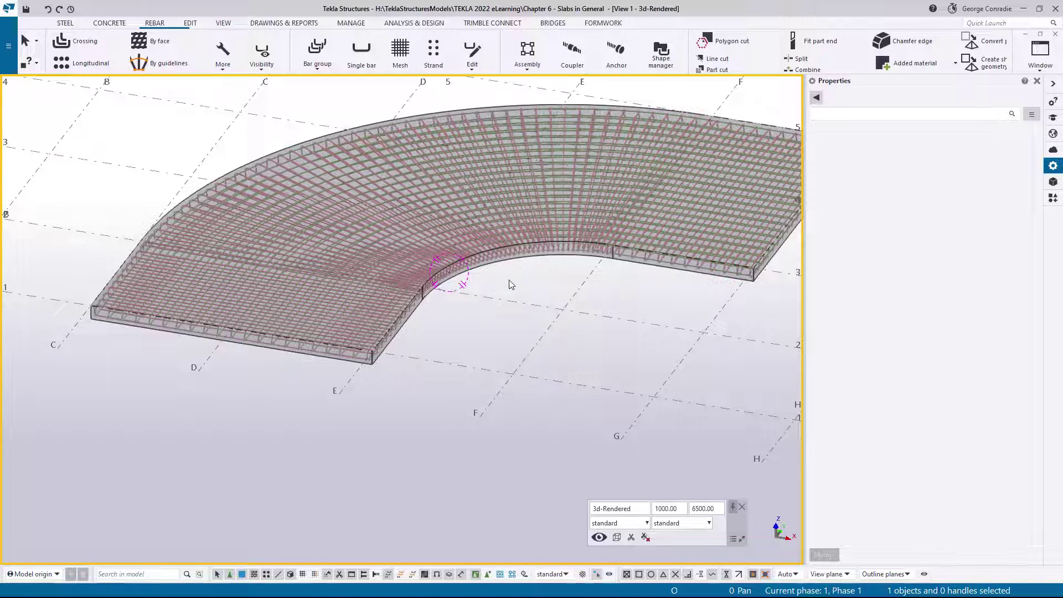
middle_drag(472, 286, 440, 315)
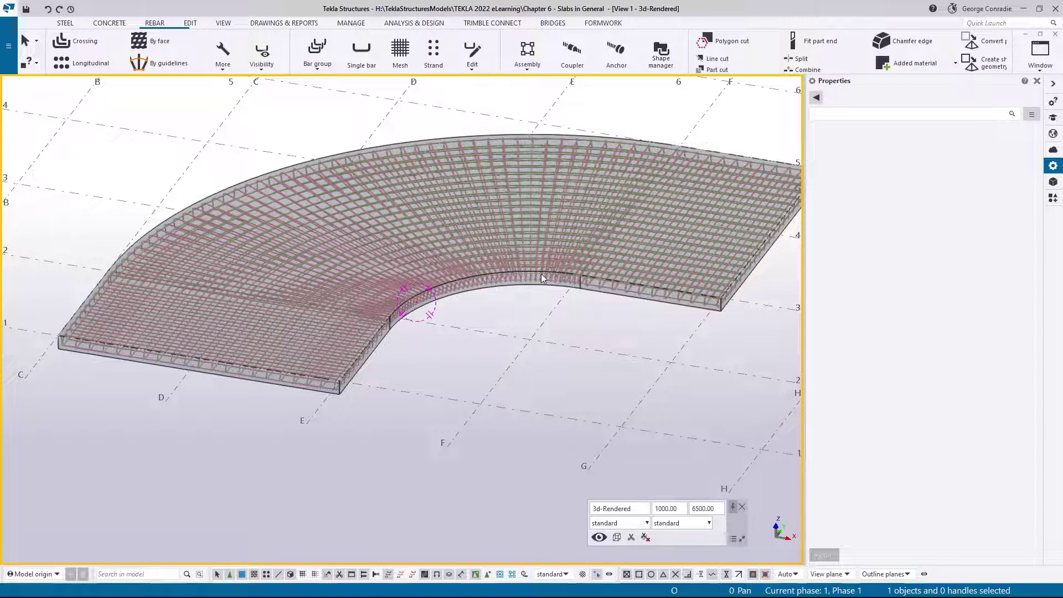
ctrl+middle_drag(534, 274, 489, 279)
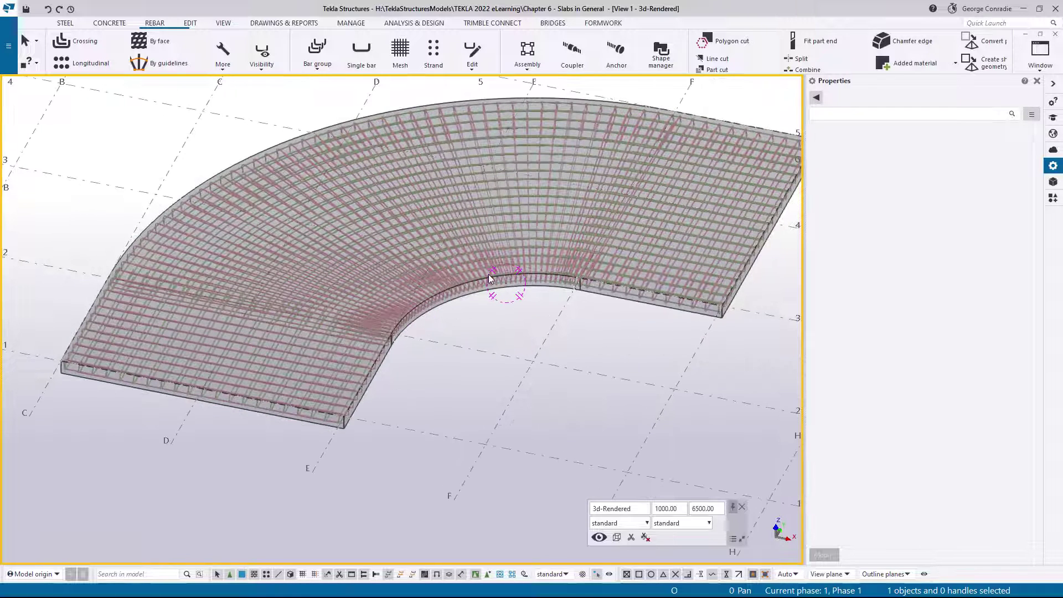